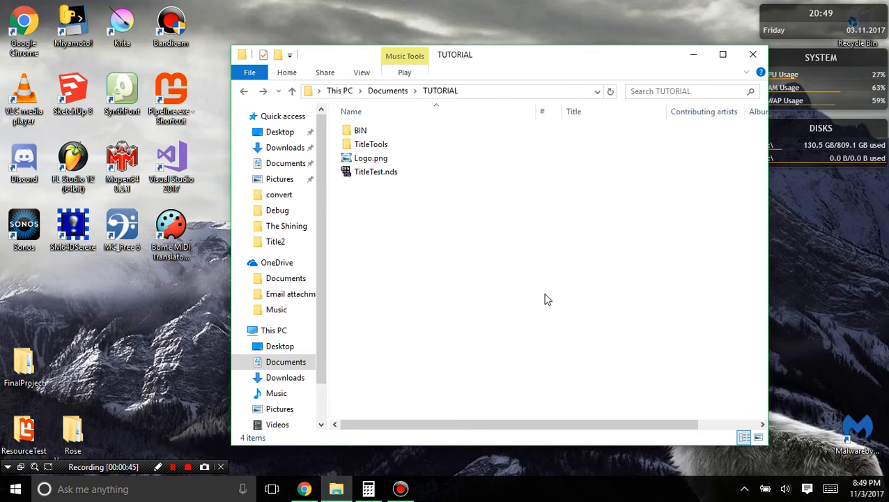
# - Launch the SM64DS Editor from the desktop and place its window beside the TUTORIAL folder window
pyautogui.moveTo(395, 257); pyautogui.dragTo(483, 342)
pyautogui.moveTo(355, 183); pyautogui.dragTo(719, 416)
pyautogui.doubleClick(91, 235)
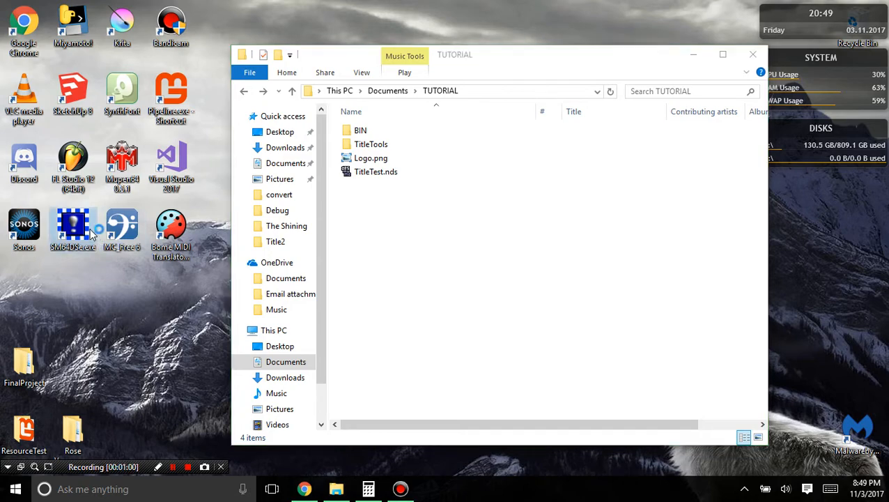
pyautogui.moveTo(119, 69); pyautogui.dragTo(584, 135)
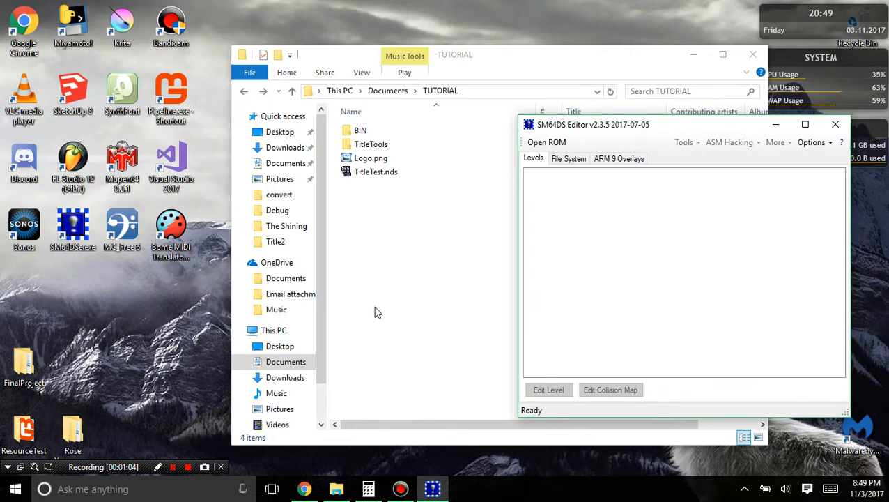
# - Switch to Chrome and look over the USv1 title screen offsets in the Modify Title Screen thread
pyautogui.click(310, 490)
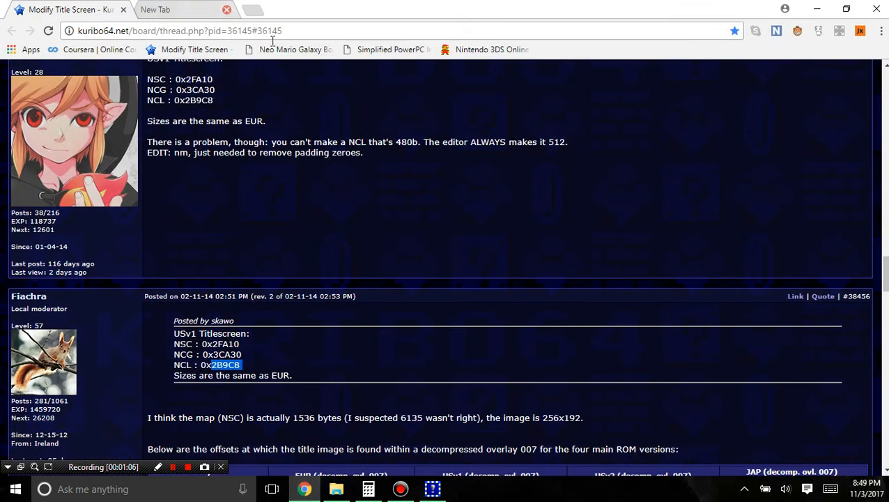
pyautogui.scroll(1, 341, 256)
pyautogui.scroll(-2, 337, 258)
pyautogui.click(448, 434)
pyautogui.scroll(1, 447, 431)
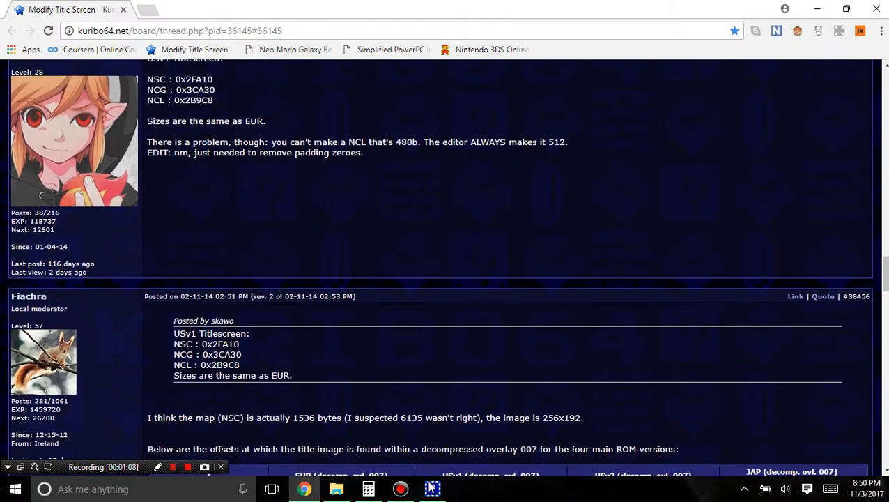
# - Switch back to the SM64DS Editor and open the ROM TitleTest.nds from the TUTORIAL folder in Documents
pyautogui.click(433, 489)
pyautogui.moveTo(540, 131); pyautogui.dragTo(448, 118)
pyautogui.click(465, 132)
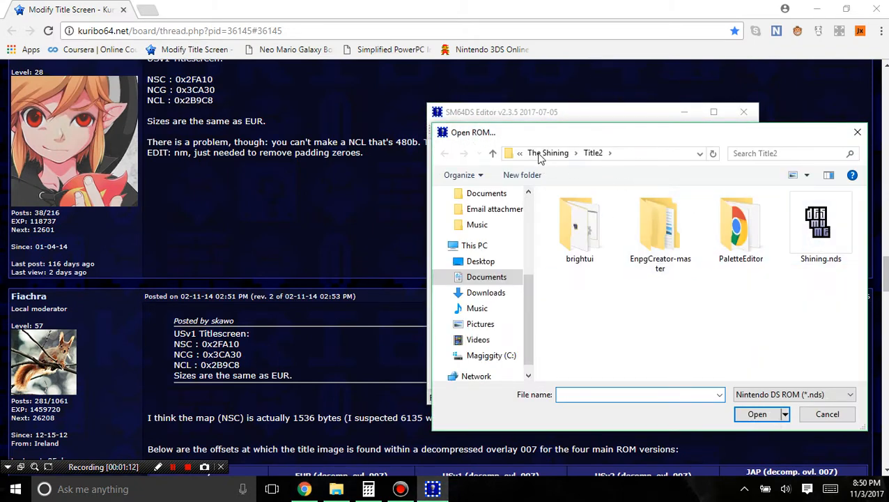
pyautogui.click(544, 152)
pyautogui.click(587, 153)
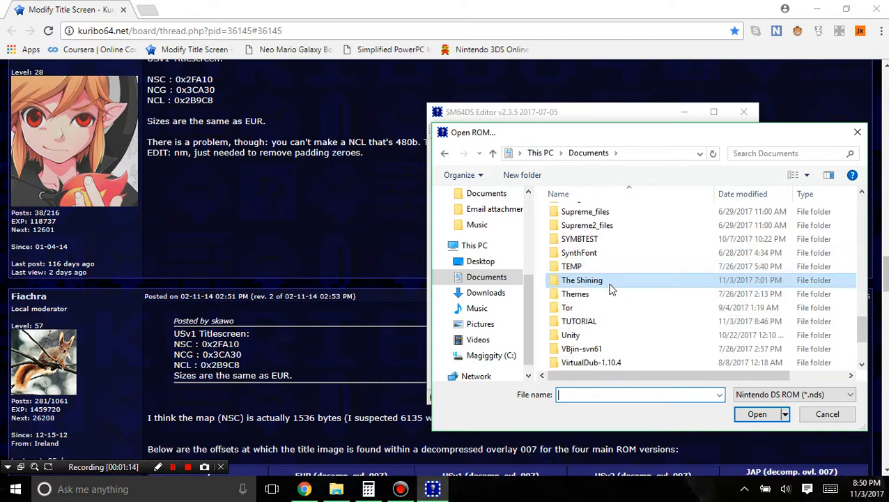
pyautogui.scroll(-2, 610, 289)
pyautogui.doubleClick(582, 237)
pyautogui.doubleClick(585, 244)
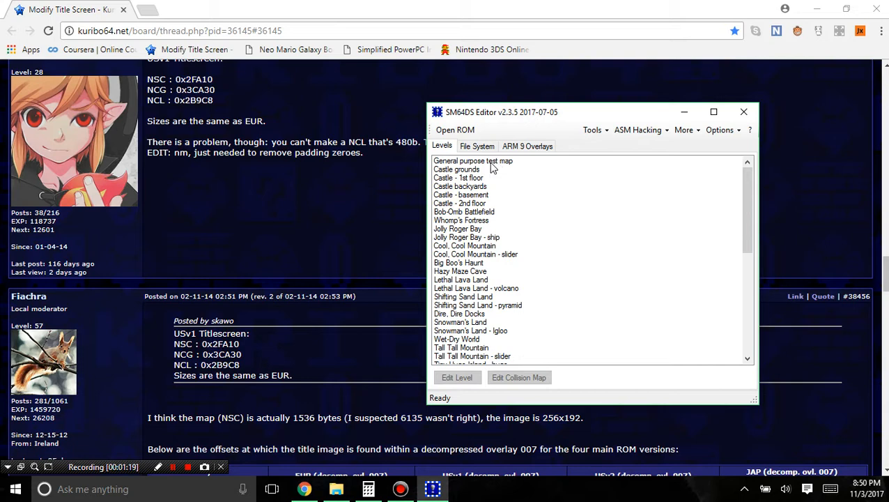
# - Decompress Overlay_007 in the ROM's ARM 9 overlays
pyautogui.click(527, 148)
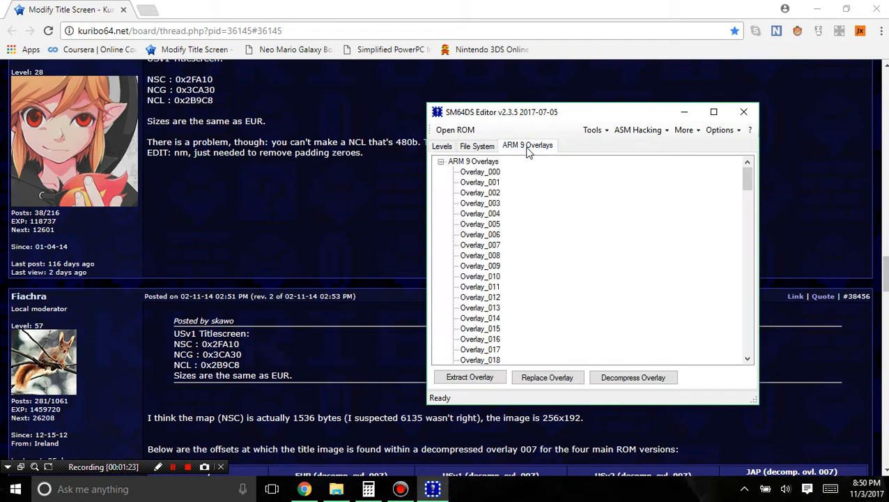
pyautogui.click(493, 246)
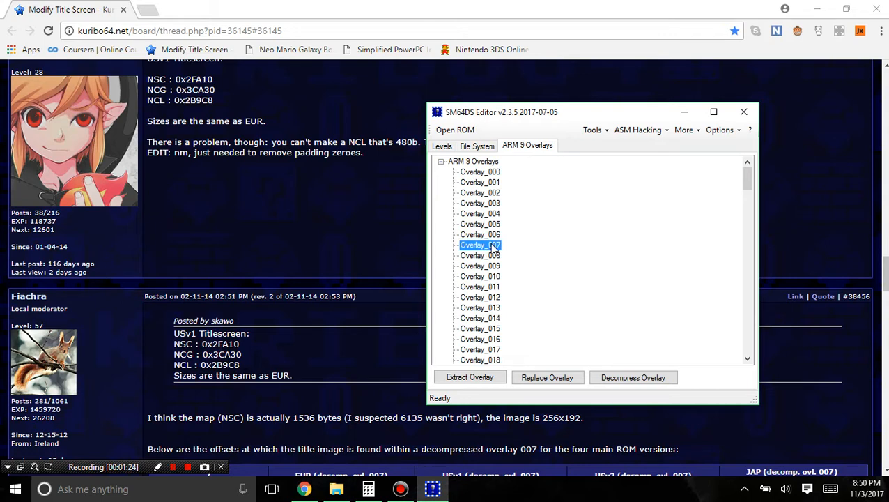
pyautogui.click(630, 379)
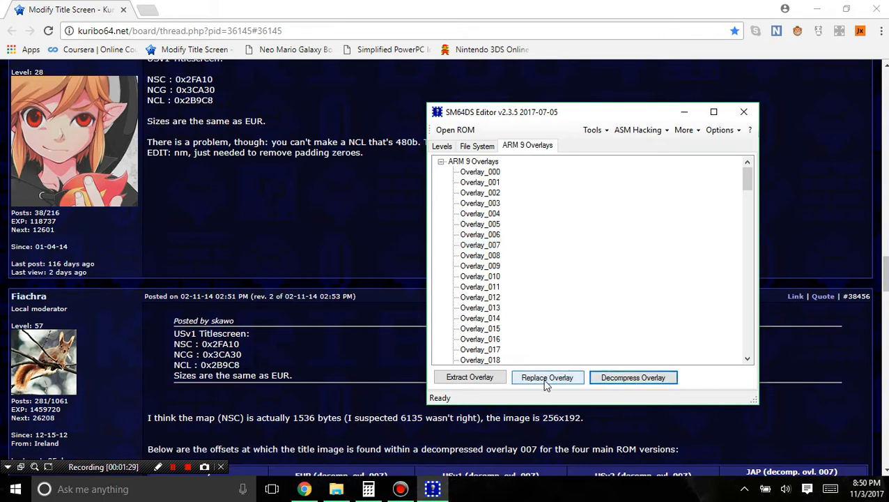
# - Extract Overlay_007 to the TUTORIAL folder as Overlay_007.bin
pyautogui.click(491, 382)
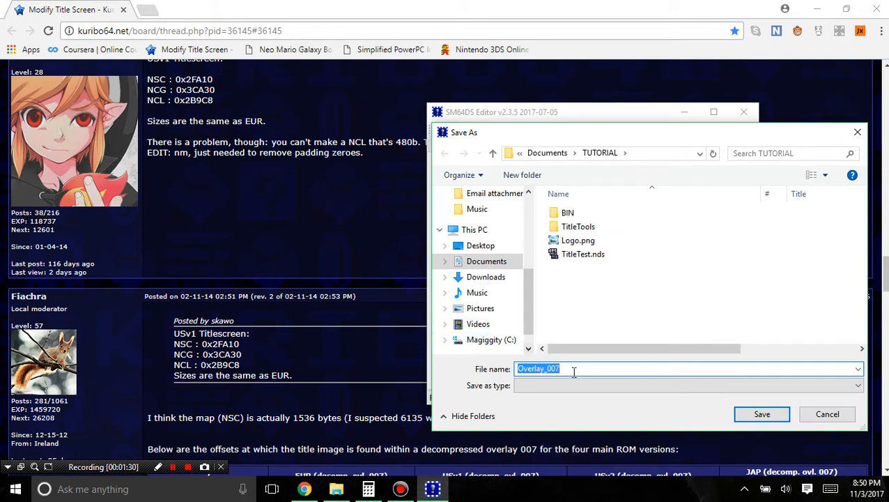
pyautogui.doubleClick(603, 371)
pyautogui.click(593, 370)
pyautogui.write('.bin')
pyautogui.press('Return')
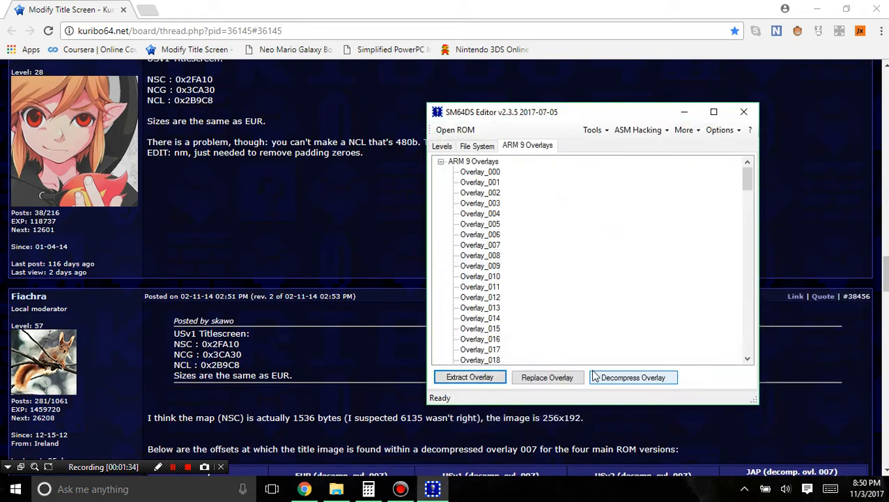
# - Switch to File Explorer and move Overlay_007.bin into the BIN folder
pyautogui.click(336, 489)
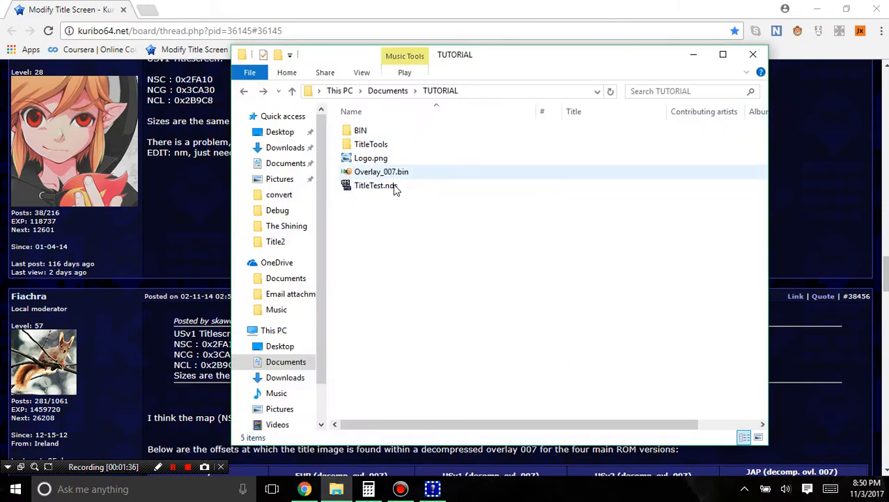
pyautogui.click(393, 188)
pyautogui.click(423, 174)
pyautogui.moveTo(423, 175); pyautogui.dragTo(410, 137)
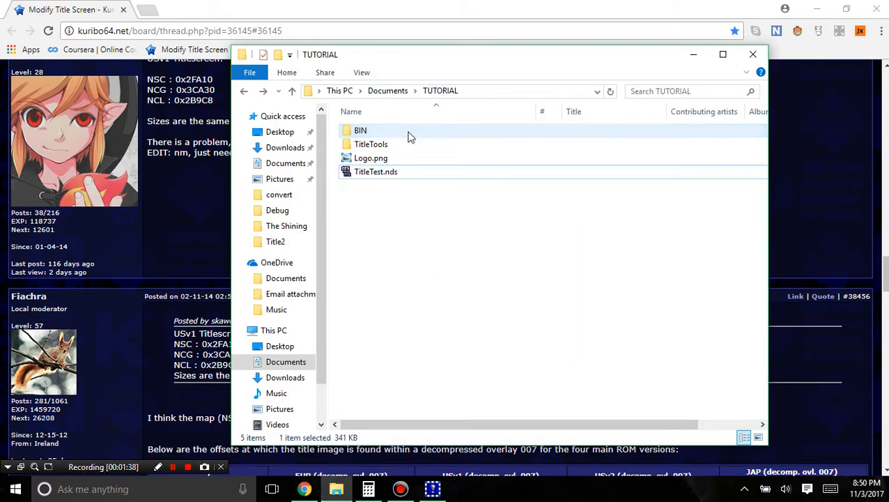
# - Open Overlay_007.bin from the BIN folder in HxD, look over its hex data and close it
pyautogui.doubleClick(412, 136)
pyautogui.doubleClick(444, 137)
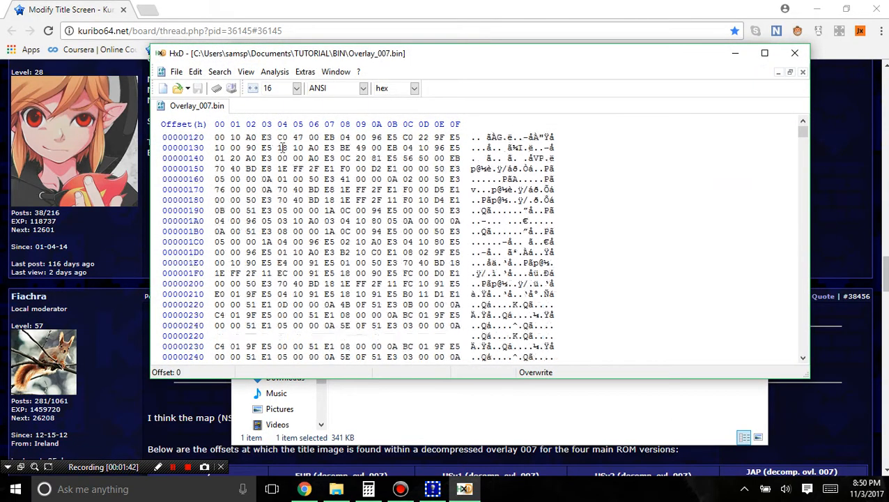
pyautogui.moveTo(802, 134); pyautogui.dragTo(800, 112)
pyautogui.click(795, 53)
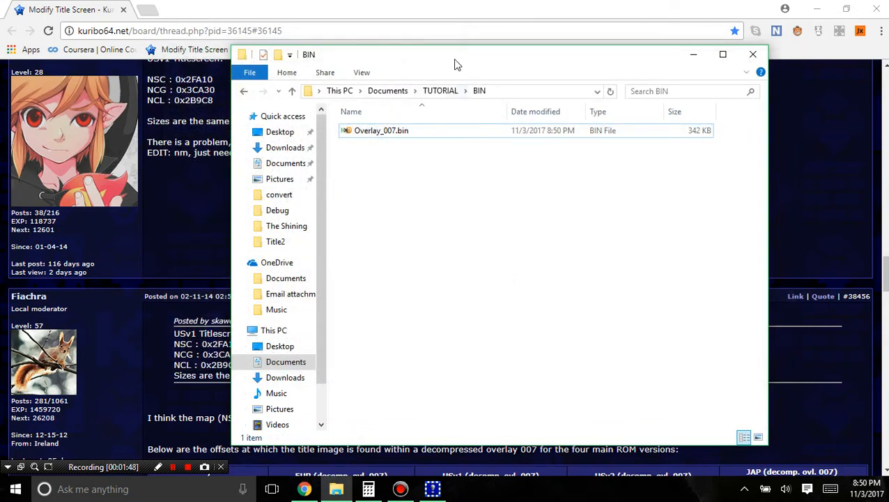
# - Return to the TUTORIAL folder and arrange its window beside the SM64DS Editor, with the editor showing its level list
pyautogui.moveTo(454, 62); pyautogui.dragTo(359, 64)
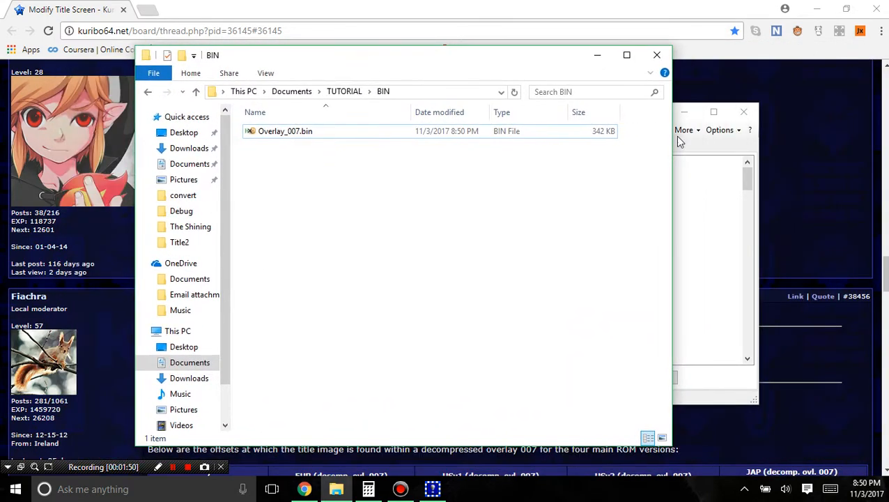
pyautogui.click(627, 115)
pyautogui.moveTo(601, 115); pyautogui.dragTo(653, 109)
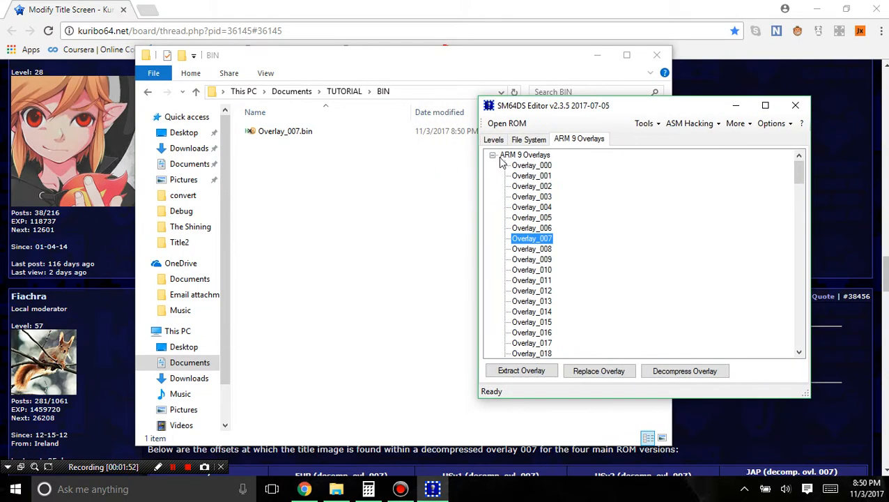
pyautogui.doubleClick(502, 156)
pyautogui.click(495, 139)
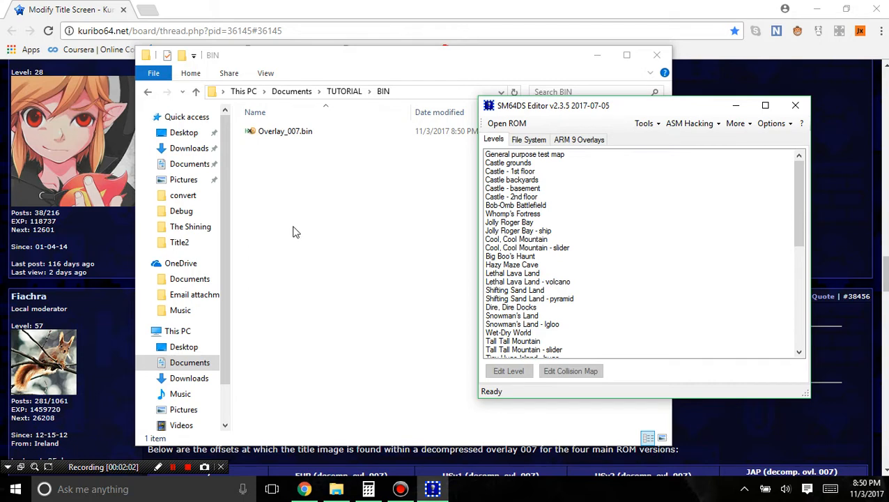
pyautogui.click(342, 94)
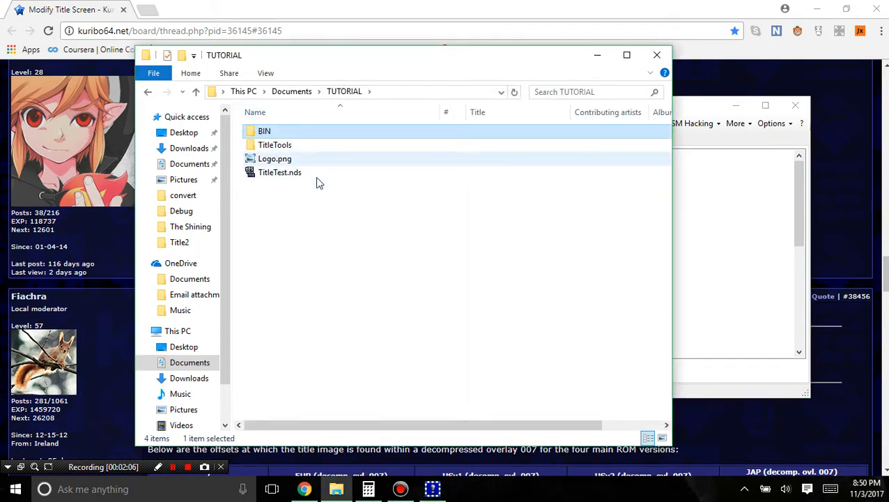
pyautogui.click(705, 111)
pyautogui.moveTo(705, 111); pyautogui.dragTo(740, 108)
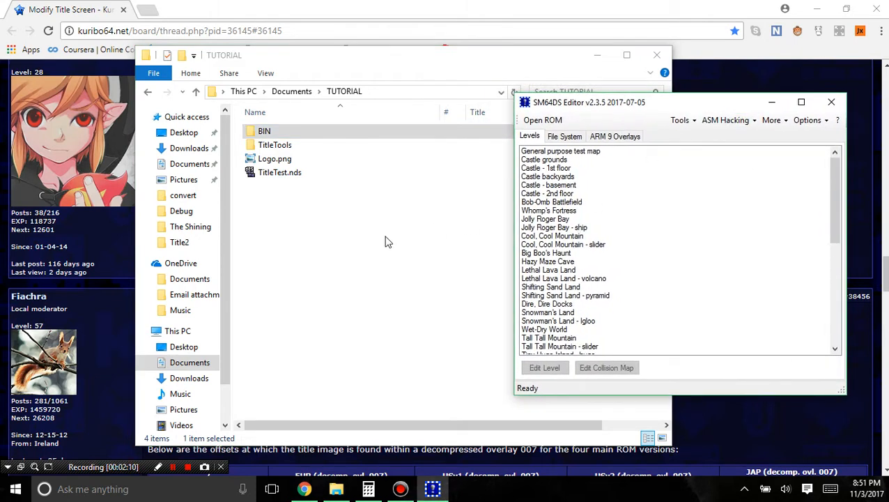
pyautogui.click(310, 146)
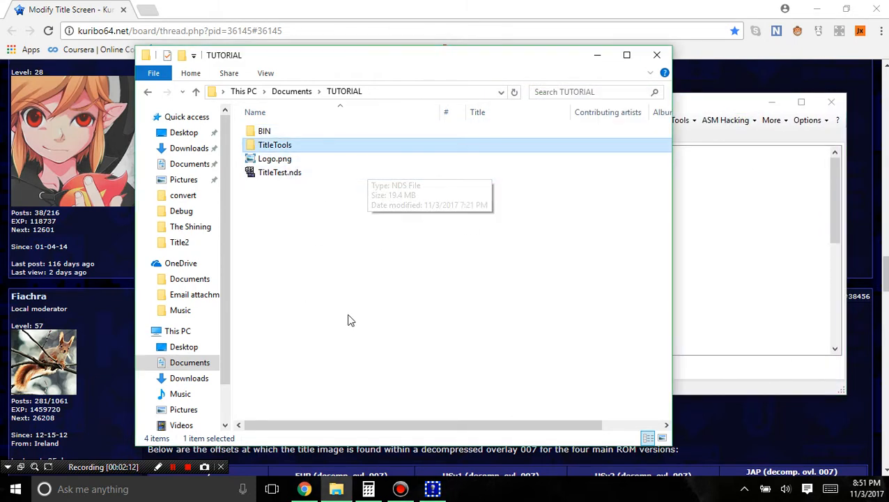
pyautogui.click(290, 160)
pyautogui.click(291, 147)
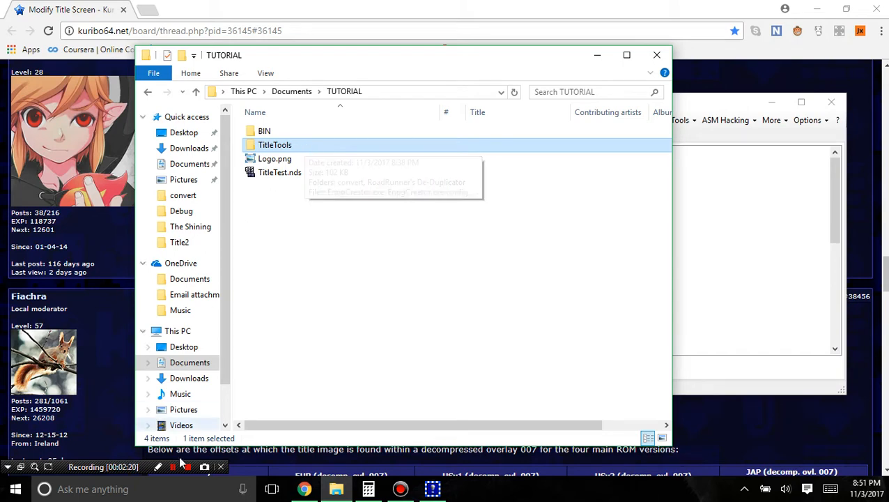
pyautogui.click(173, 467)
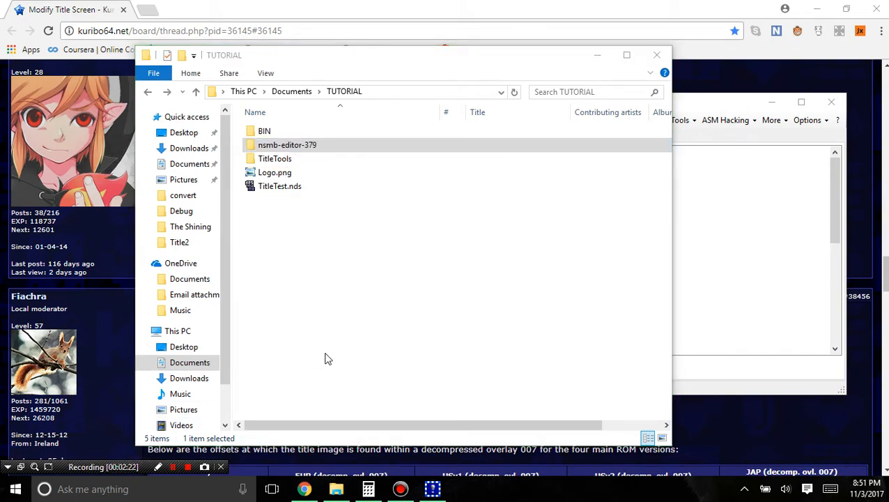
pyautogui.click(327, 358)
pyautogui.click(380, 146)
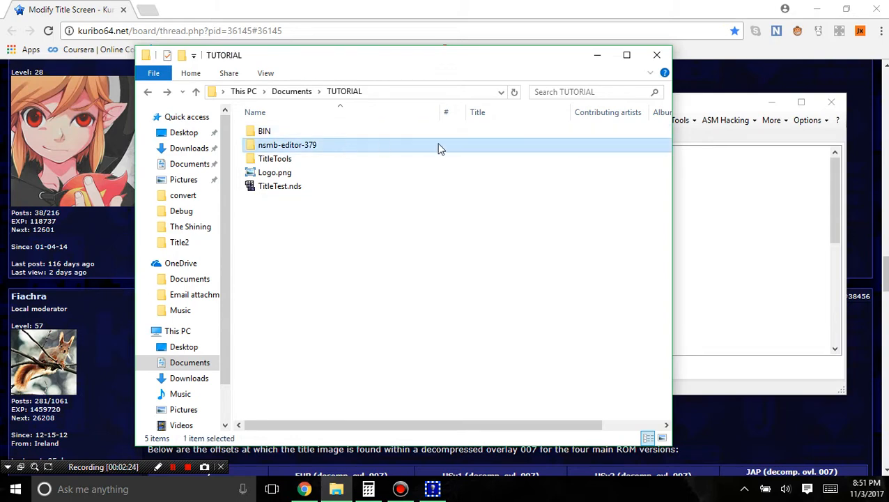
pyautogui.click(545, 288)
pyautogui.click(804, 204)
pyautogui.click(435, 207)
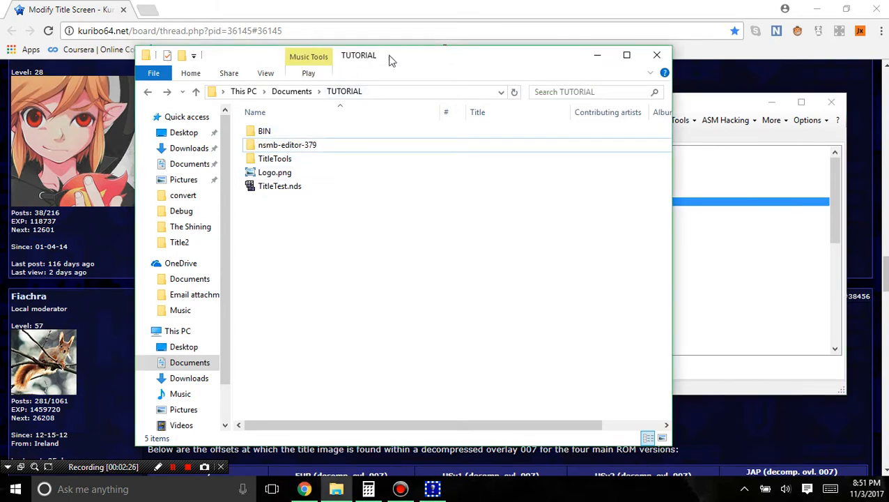
# - Examine the forum thread in Chrome for the title image's map, tile and palette offsets in decompressed overlay 007 for each ROM version
pyautogui.moveTo(391, 60); pyautogui.dragTo(601, 47)
pyautogui.click(217, 246)
pyautogui.scroll(2, 188, 245)
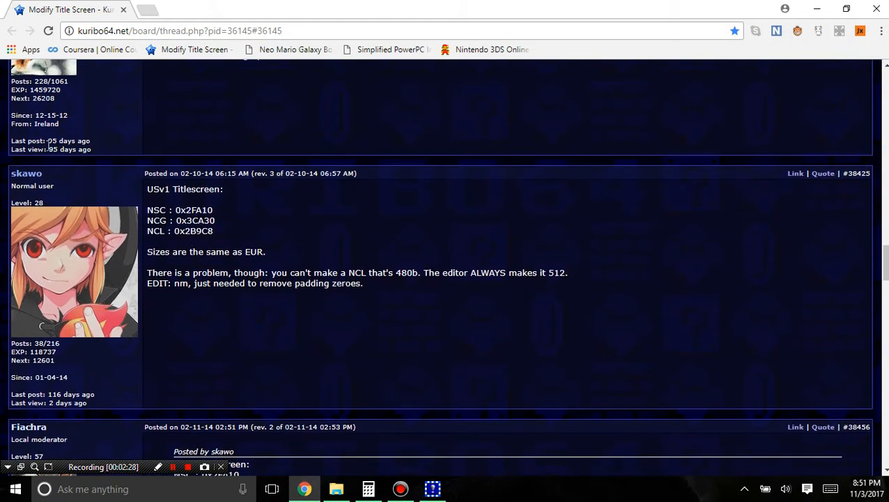
pyautogui.moveTo(271, 242); pyautogui.dragTo(145, 186)
pyautogui.click(230, 230)
pyautogui.scroll(-8, 232, 234)
pyautogui.scroll(3, 273, 240)
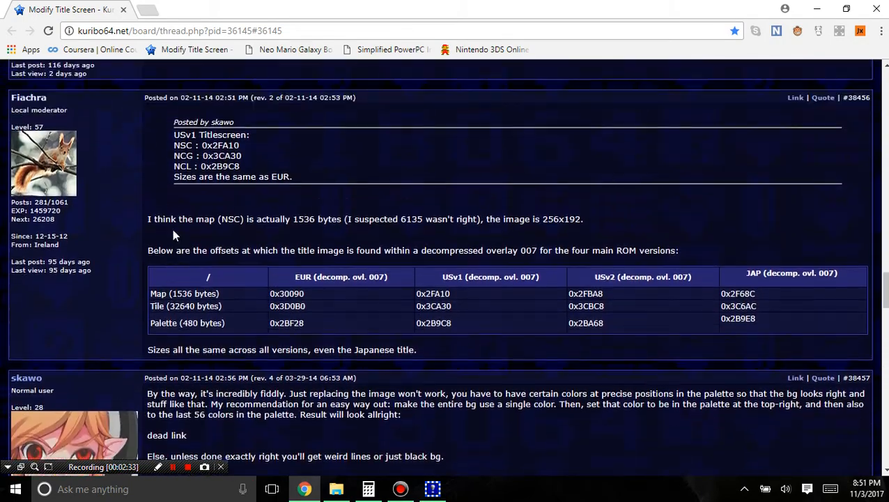
pyautogui.scroll(1, 173, 234)
pyautogui.moveTo(149, 276); pyautogui.dragTo(823, 395)
pyautogui.click(824, 395)
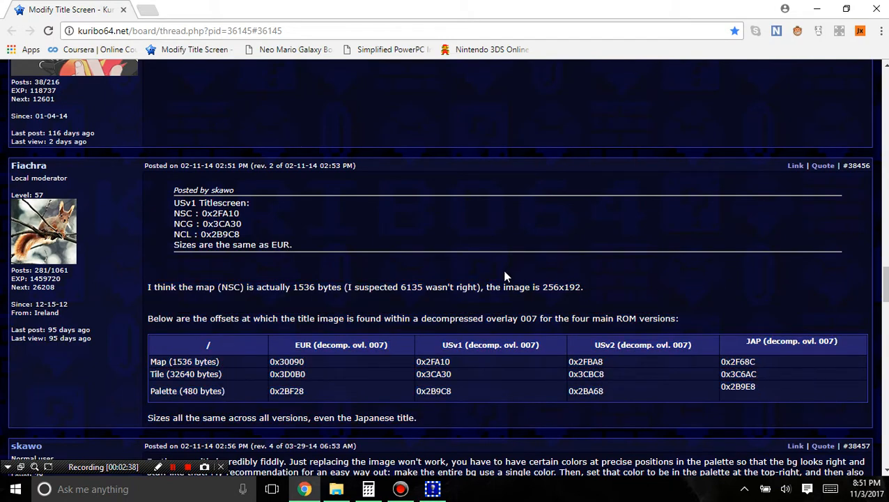
pyautogui.moveTo(451, 362); pyautogui.dragTo(433, 361)
# - Open Overlay_007.bin from the BIN folder in HxD and maximize the hex editor window
pyautogui.click(336, 489)
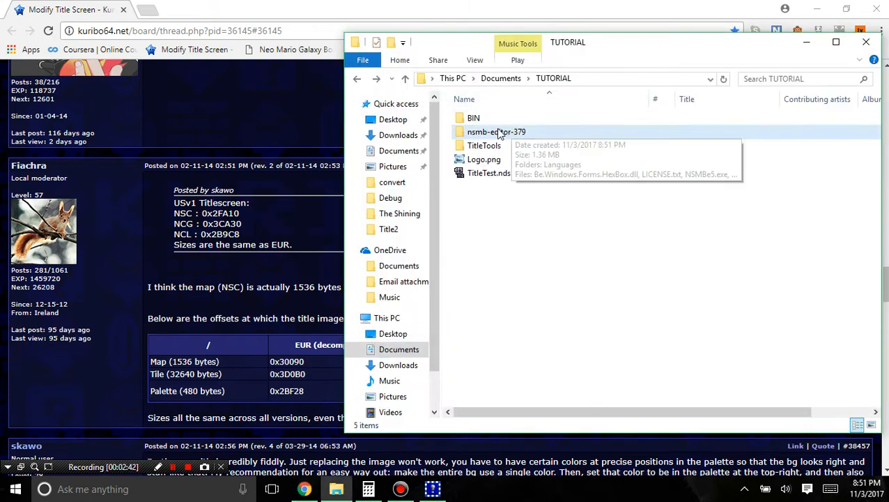
pyautogui.doubleClick(493, 120)
pyautogui.click(496, 120)
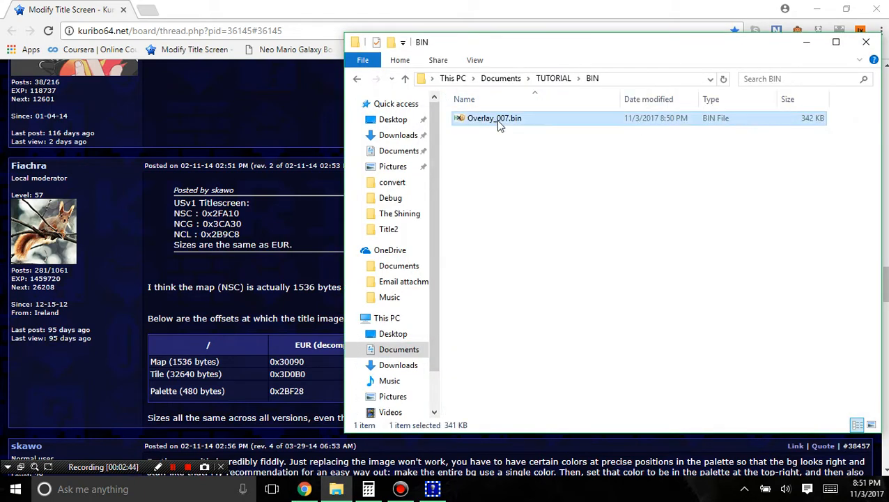
pyautogui.doubleClick(498, 121)
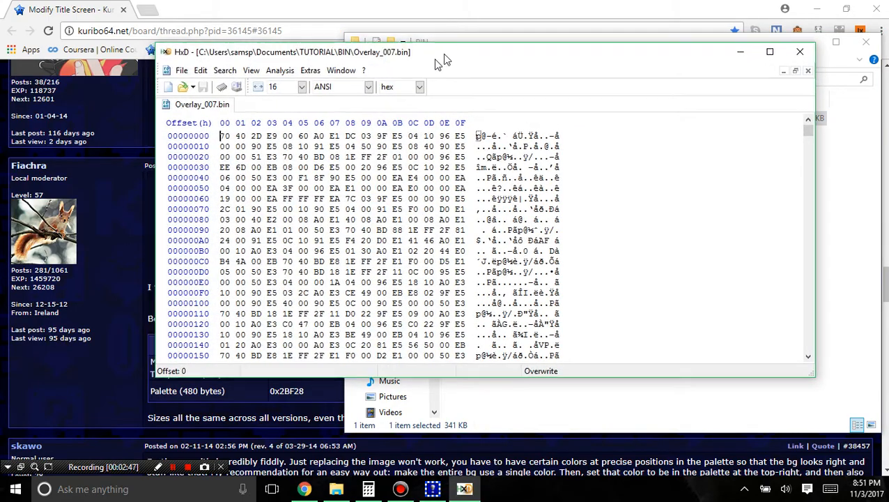
pyautogui.doubleClick(440, 57)
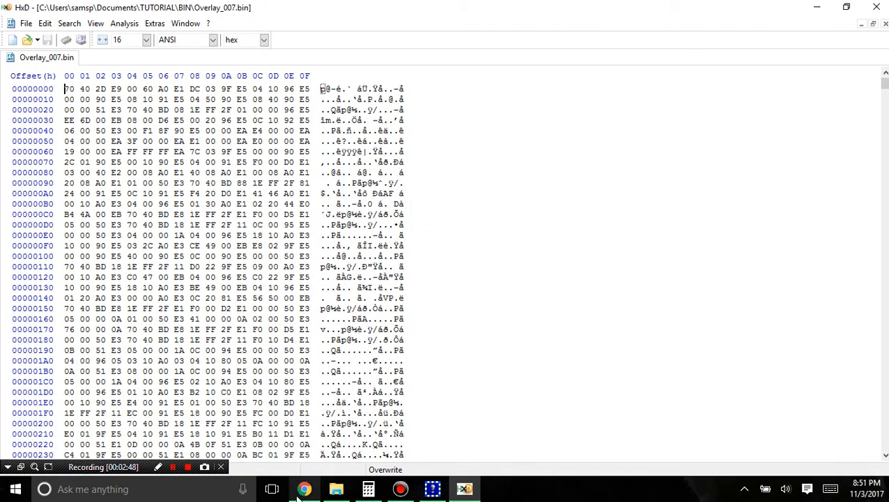
# - Copy the USv1 map offset 2FA10 from the title image offset table in the Chrome forum thread
pyautogui.moveTo(297, 495)
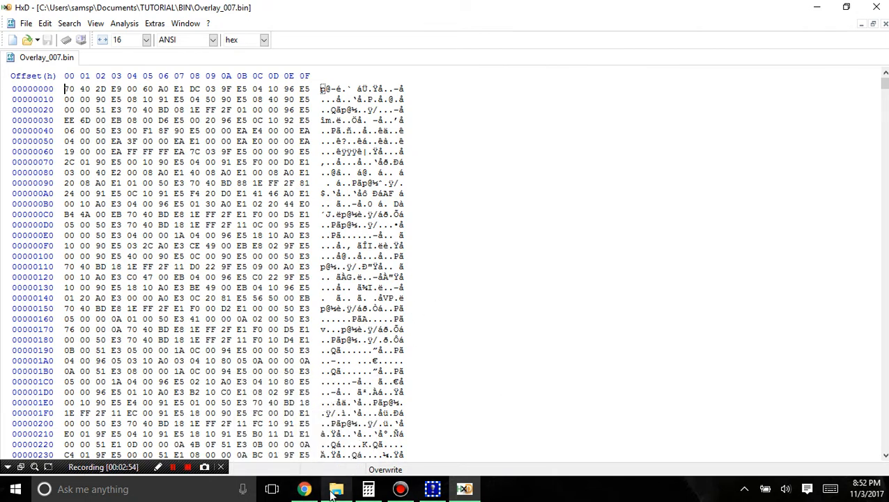
pyautogui.click(305, 489)
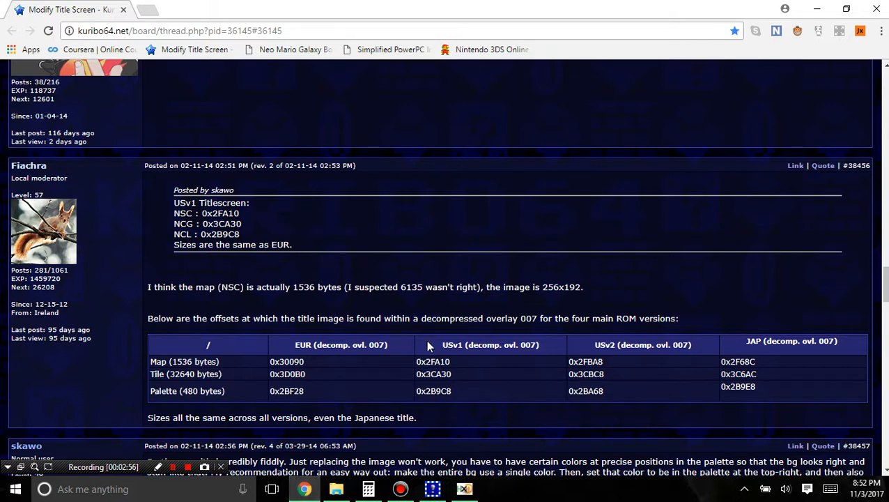
pyautogui.moveTo(428, 345); pyautogui.dragTo(555, 344)
pyautogui.moveTo(467, 360); pyautogui.dragTo(428, 365)
pyautogui.moveTo(436, 362); pyautogui.dragTo(426, 361)
pyautogui.hotkey('ctrl', 'c')
# - Return to Overlay_007.bin in HxD and go to hex offset 2FA10 relative to the beginning of the file
pyautogui.hotkey('alt', 'Tab')
pyautogui.hotkey('ctrl', 'g')
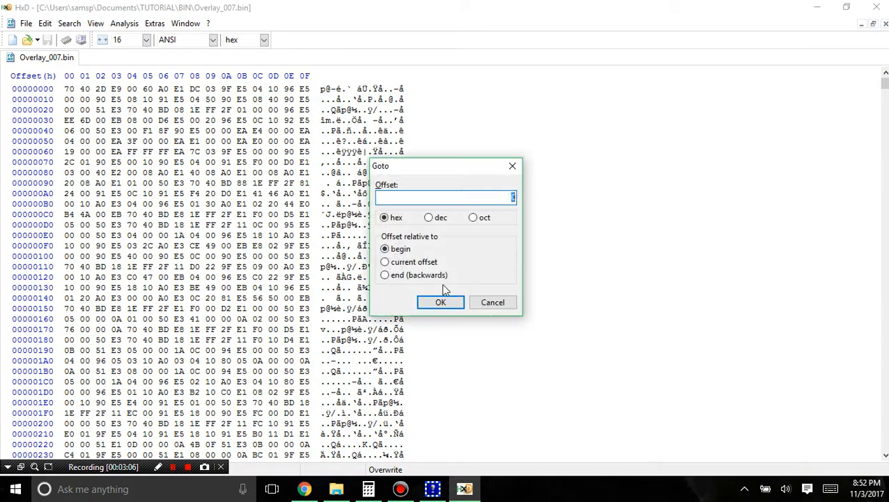
pyautogui.hotkey('ctrl', 'v')
pyautogui.press('Return')
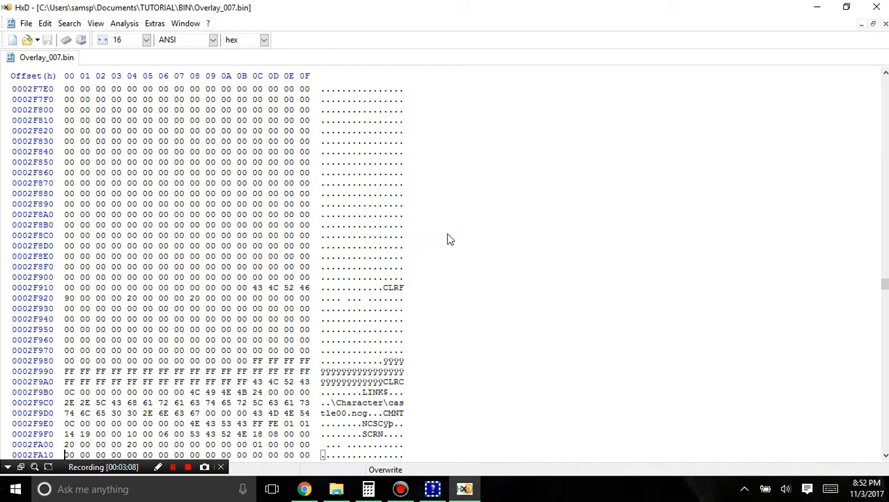
pyautogui.scroll(-4, 365, 255)
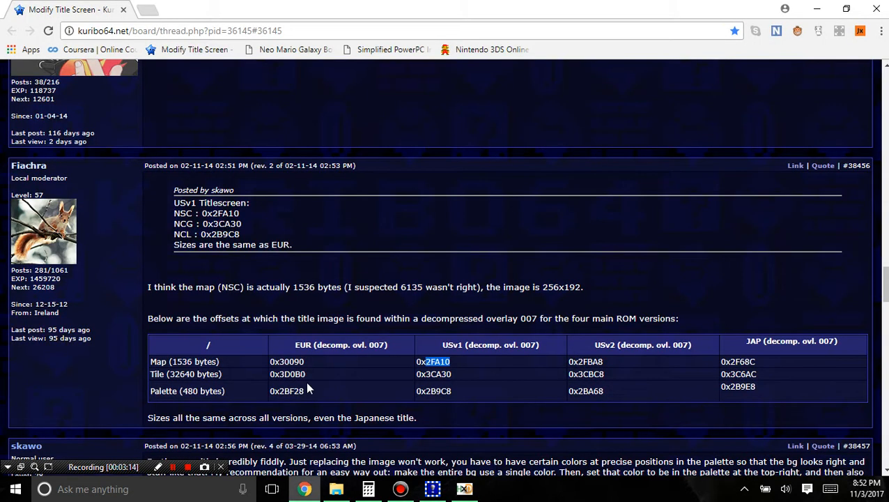
# - Check the map size in the forum table and convert decimal 1536 to hexadecimal in Calculator's Programmer mode
pyautogui.click(305, 489)
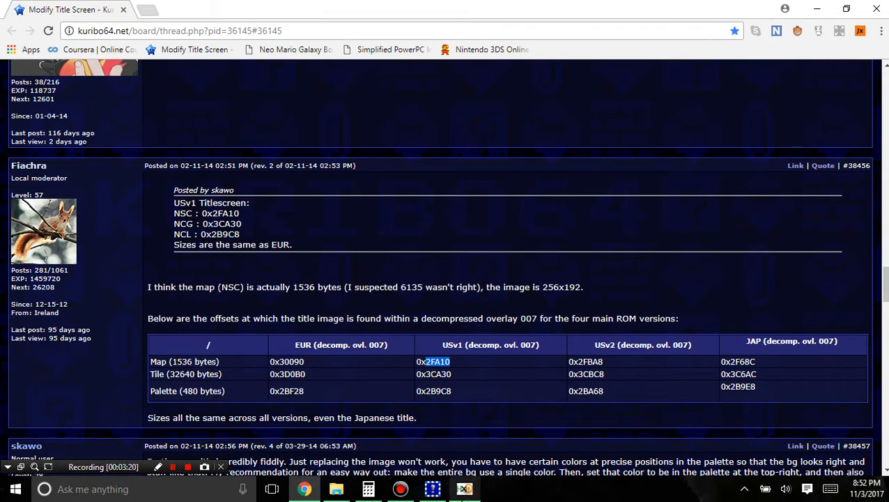
pyautogui.click(356, 491)
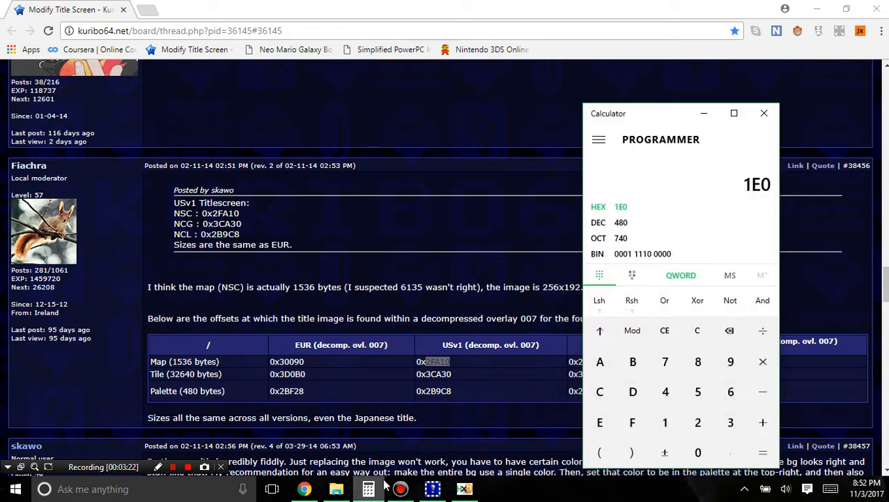
pyautogui.click(636, 225)
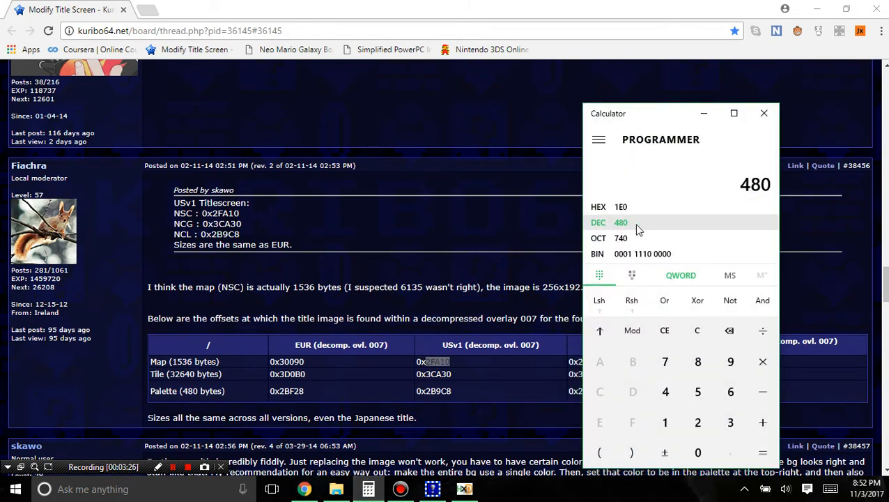
pyautogui.write('1536')
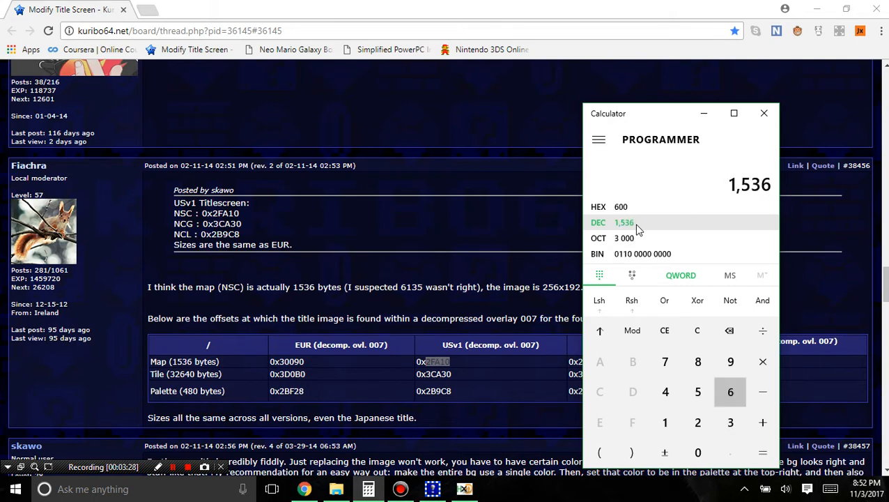
pyautogui.click(616, 207)
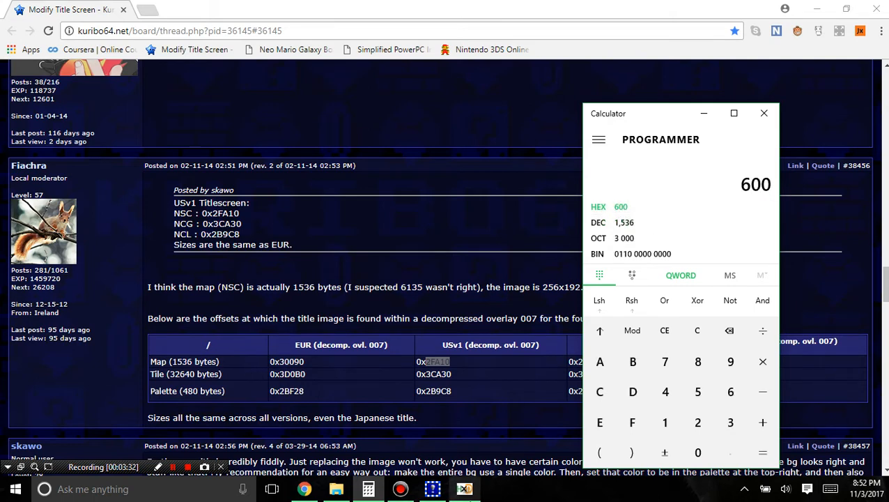
# - Select and copy the map data in Overlay_007.bin in HxD, starting at offset 2FA10 with a length of 600 hex
pyautogui.click(464, 488)
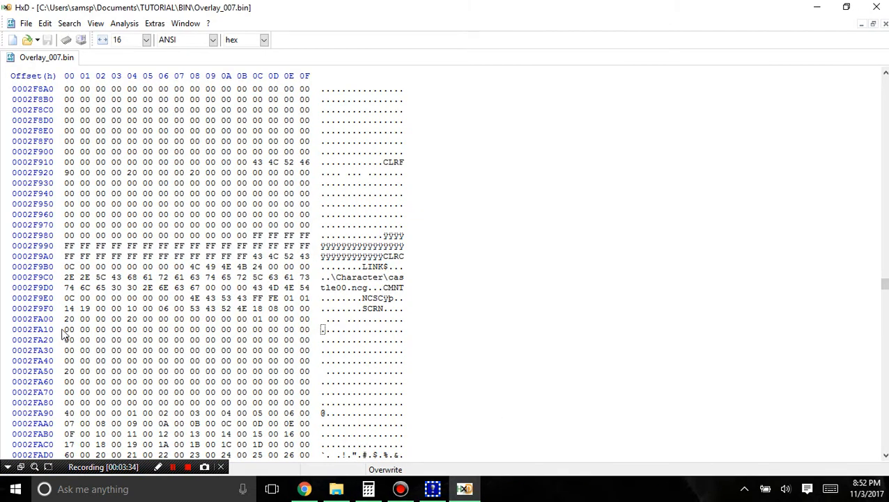
pyautogui.moveTo(67, 330); pyautogui.dragTo(308, 381)
pyautogui.scroll(-7, 222, 374)
pyautogui.scroll(-6, 282, 379)
pyautogui.scroll(-14, 297, 411)
pyautogui.scroll(-3, 312, 453)
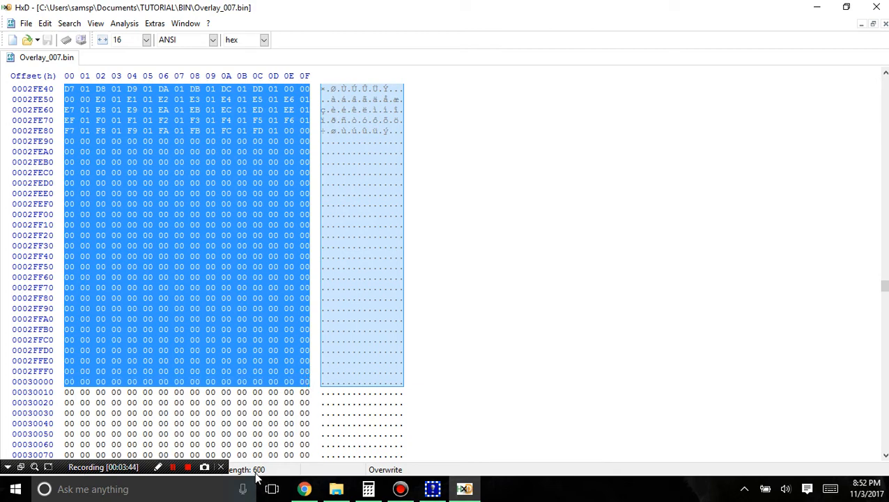
pyautogui.scroll(10, 270, 454)
pyautogui.scroll(13, 266, 341)
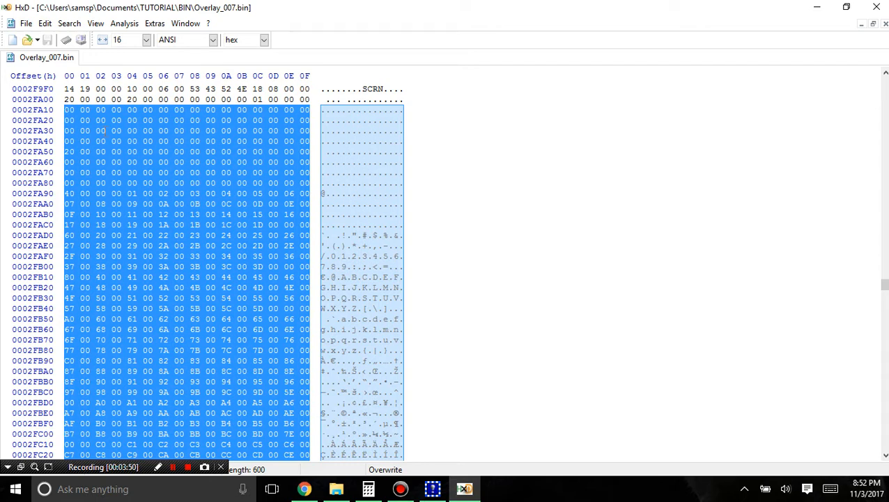
pyautogui.scroll(-20, 210, 172)
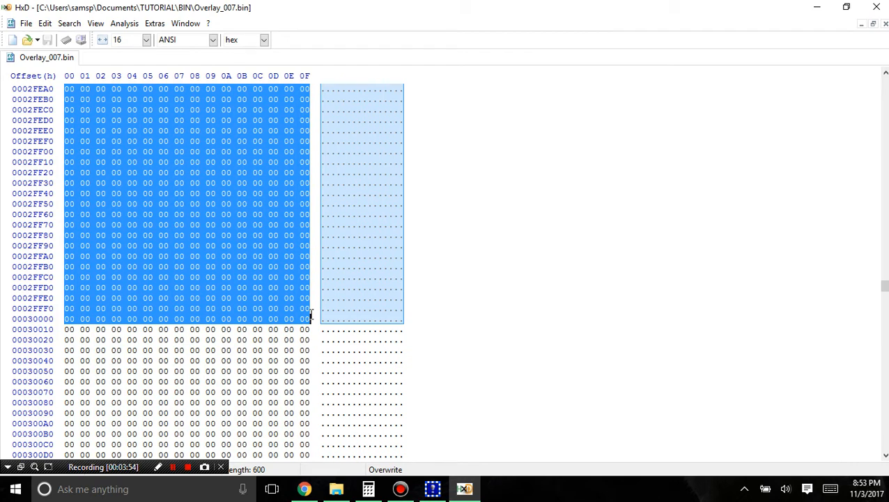
# - Look through the forum thread in Chrome for the file type names used for the title screen's map, tile and palette data
pyautogui.click(336, 488)
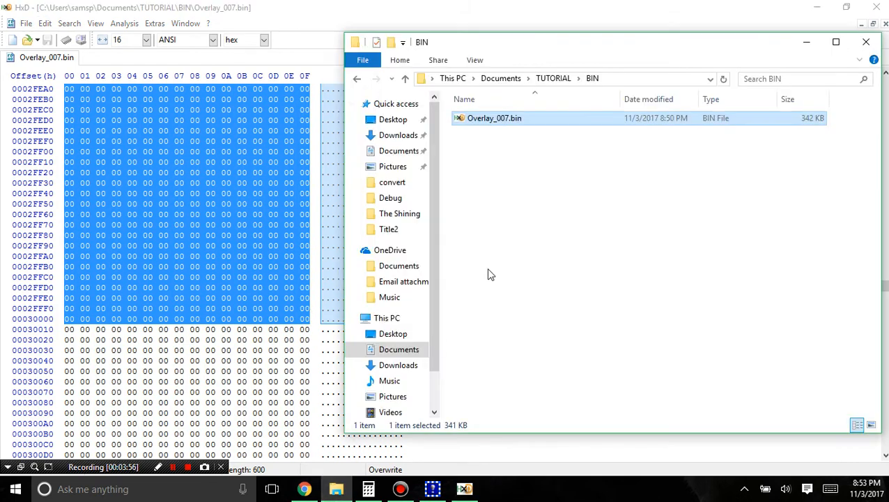
pyautogui.rightClick(537, 189)
pyautogui.click(304, 488)
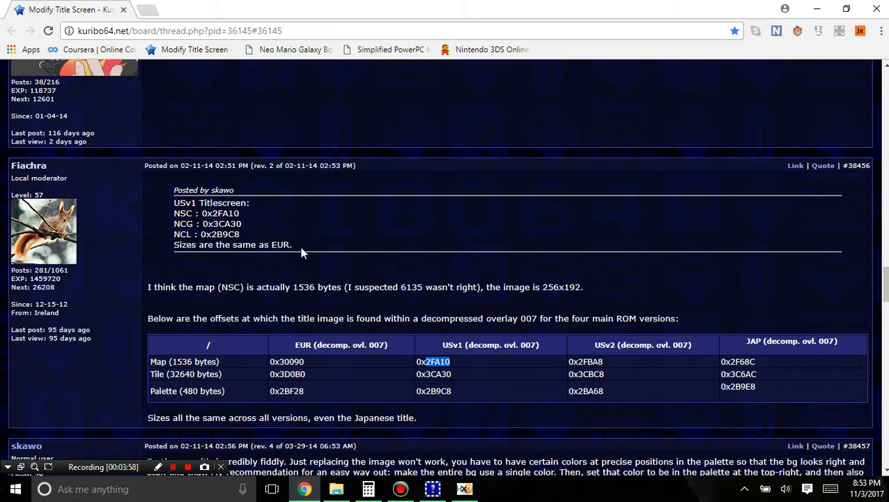
pyautogui.scroll(3, 233, 277)
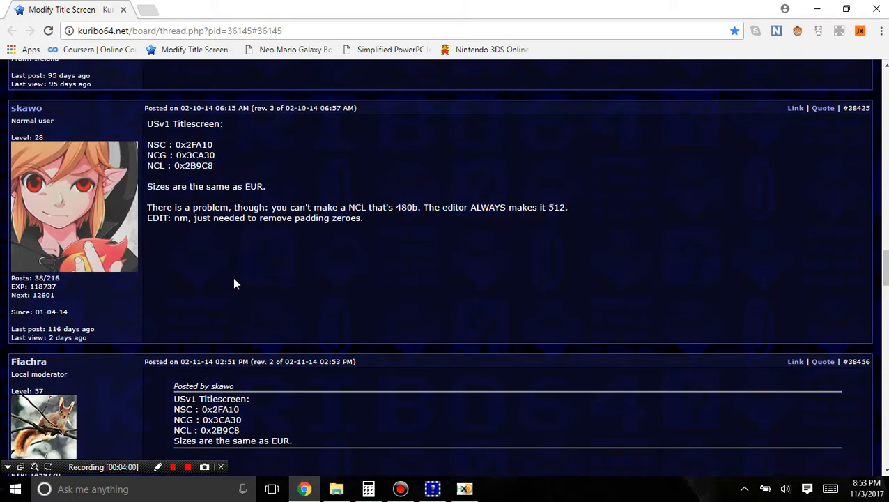
pyautogui.scroll(-1, 235, 289)
pyautogui.scroll(-1, 237, 295)
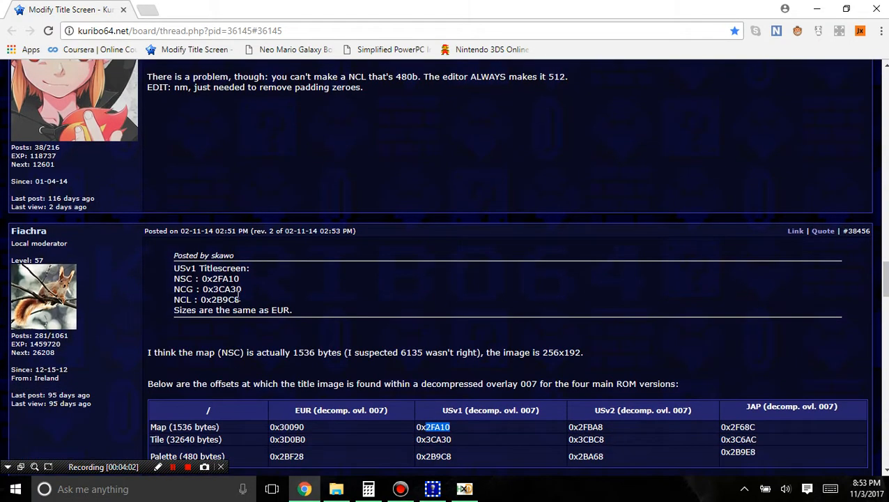
pyautogui.scroll(1, 238, 296)
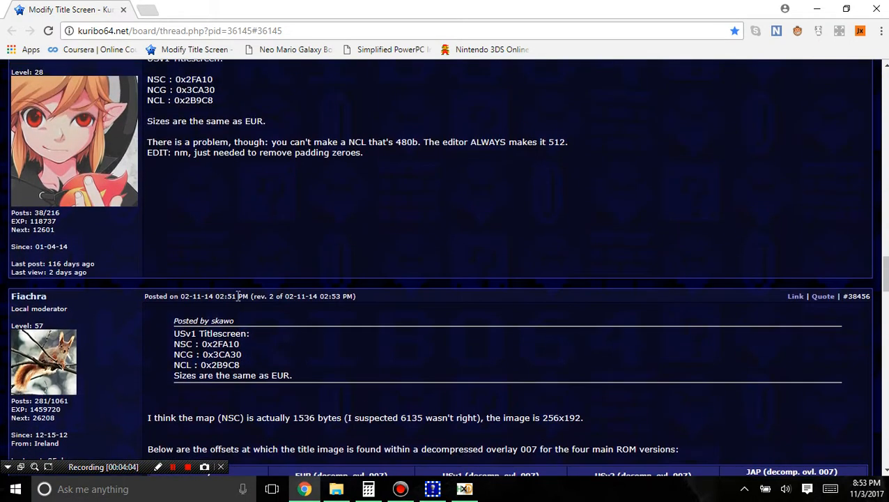
pyautogui.scroll(-1, 238, 296)
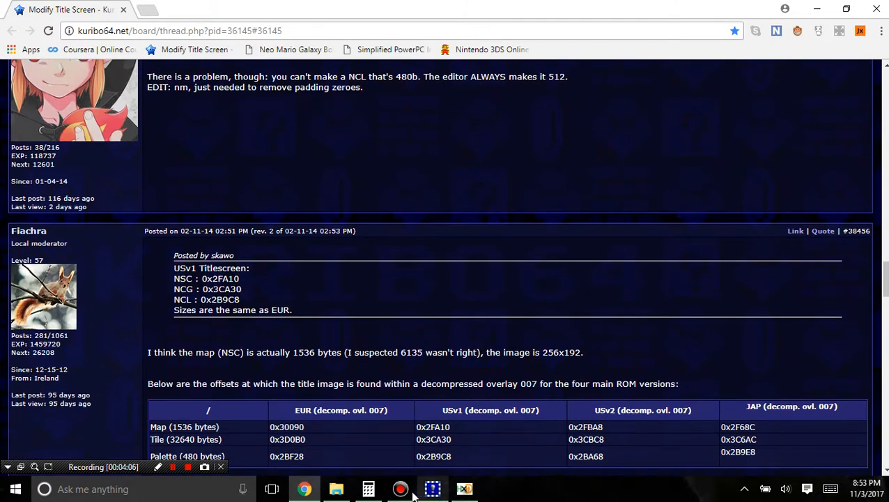
# - Create a new text document in the BIN folder and rename it default_nsc.bin, accepting the changed extension
pyautogui.click(336, 489)
pyautogui.rightClick(492, 255)
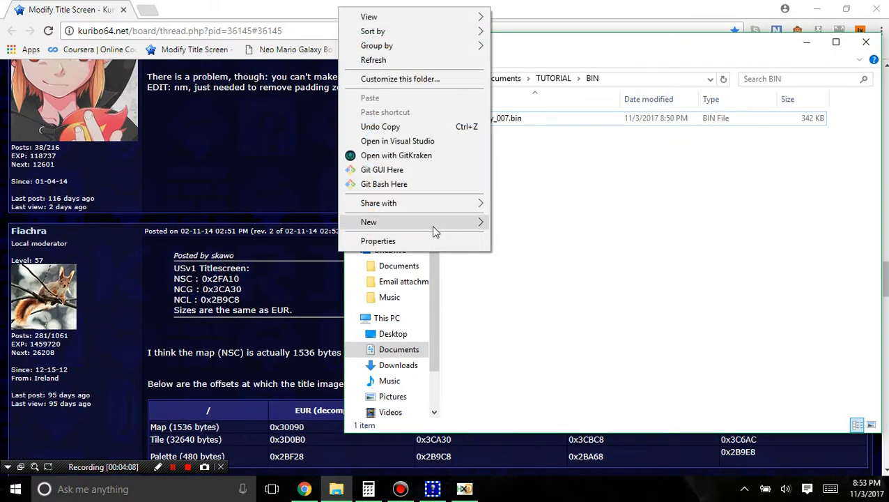
pyautogui.moveTo(433, 229)
pyautogui.click(204, 402)
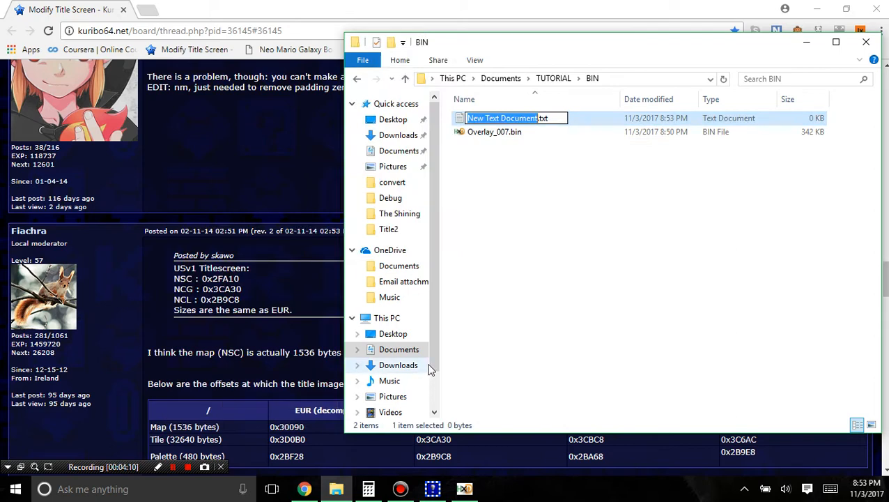
pyautogui.hotkey('ctrl', 'a')
pyautogui.write('defaul')
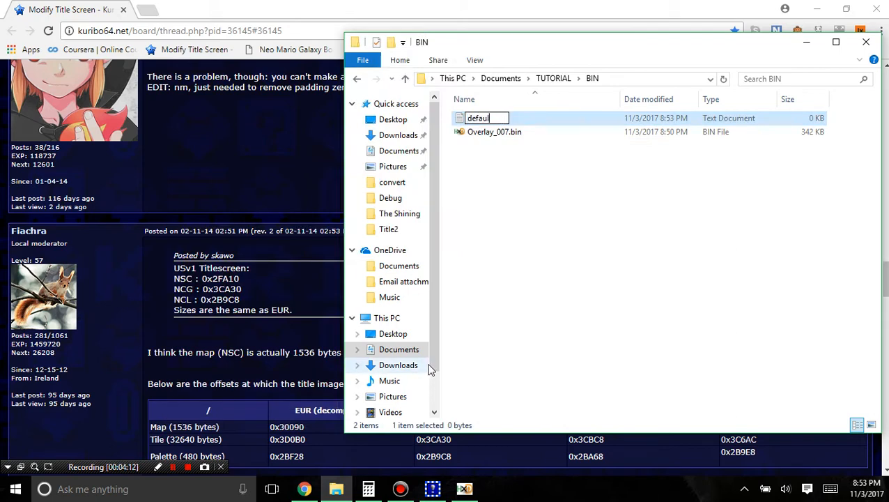
pyautogui.write('t_nsc.bin')
pyautogui.press('Return')
pyautogui.press('Return')
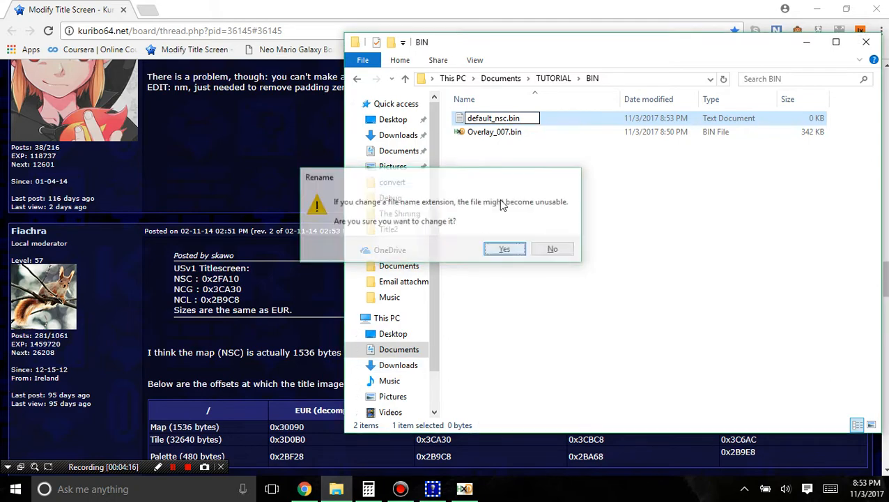
# - Open default_nsc.bin in HxD, paste the copied map data into it and save the file
pyautogui.doubleClick(517, 119)
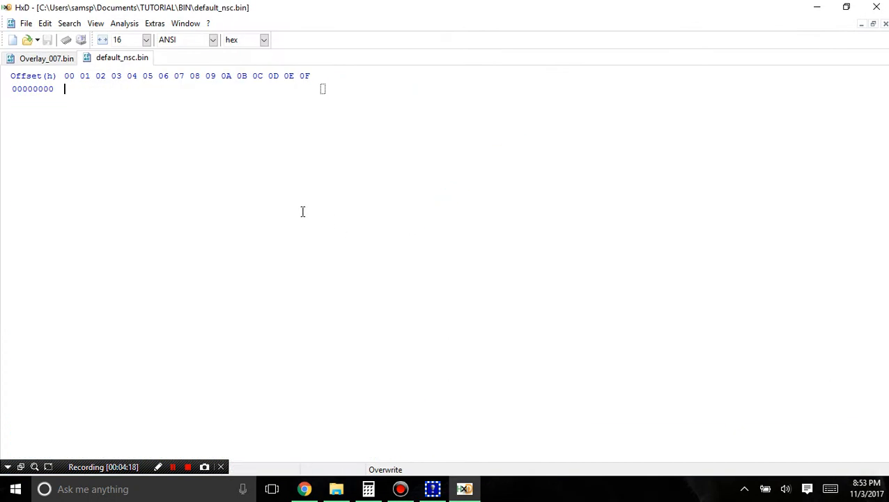
pyautogui.hotkey('ctrl', 'v')
pyautogui.scroll(-20, 446, 277)
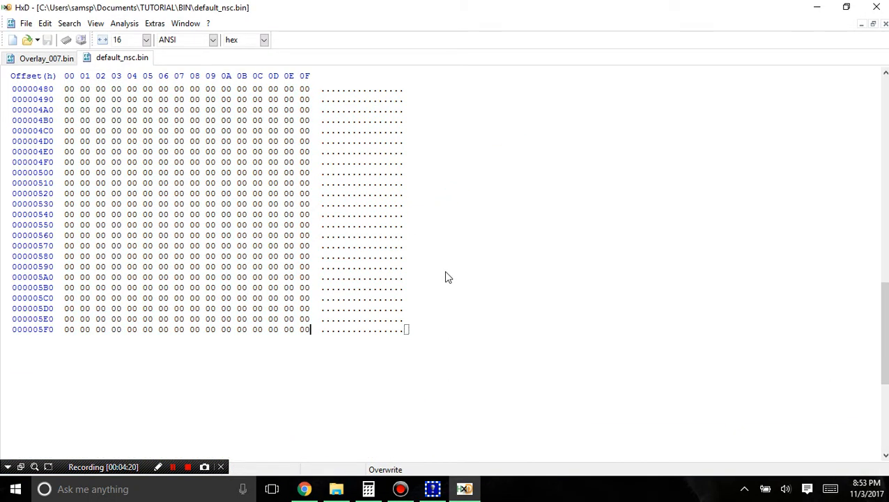
# - Check the length and end of the pasted data in default_nsc.bin and close the file
pyautogui.hotkey('ctrl', 'a')
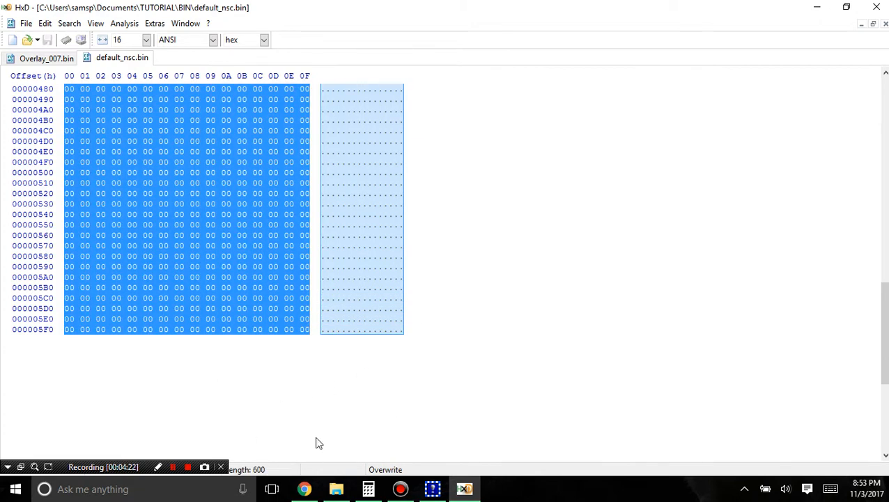
pyautogui.moveTo(290, 329); pyautogui.dragTo(193, 194)
pyautogui.click(290, 329)
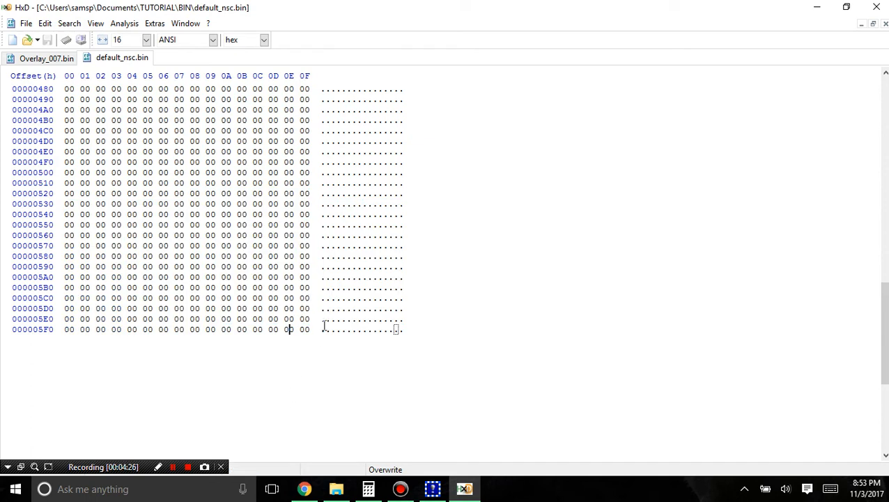
pyautogui.click(312, 328)
pyautogui.moveTo(311, 328); pyautogui.dragTo(254, 225)
pyautogui.click(276, 245)
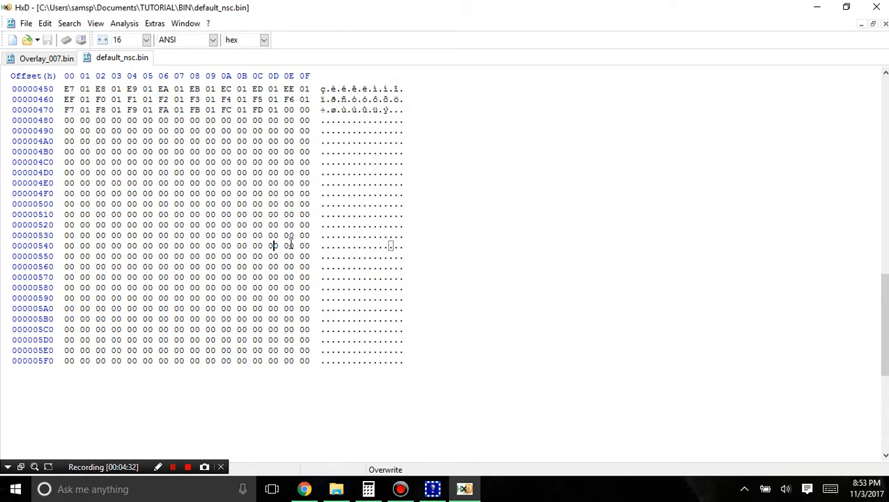
pyautogui.rightClick(136, 60)
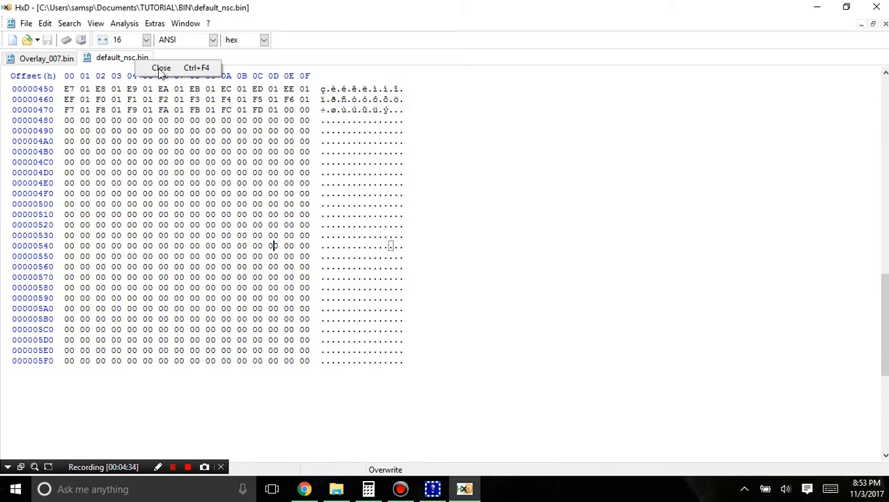
pyautogui.click(161, 69)
# - Copy the USv1 tile offset 3CA30 from the offset table in the Chrome forum thread
pyautogui.click(305, 488)
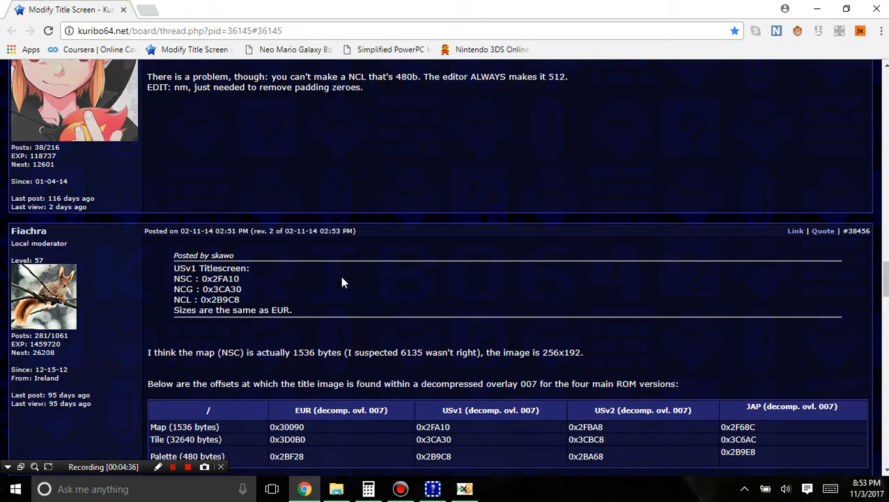
pyautogui.scroll(-2, 377, 291)
pyautogui.moveTo(451, 310); pyautogui.dragTo(425, 311)
pyautogui.hotkey('ctrl', 'c')
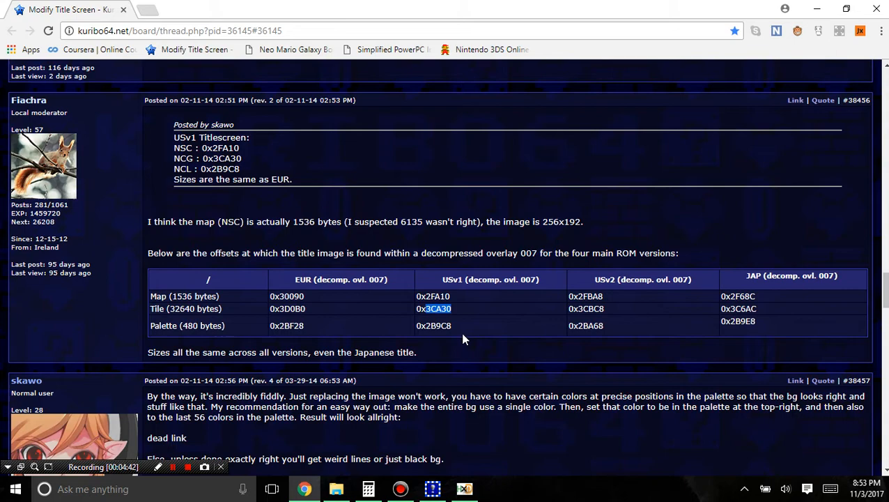
# - Go to hex offset 3CA30 in Overlay_007.bin in HxD, relative to the beginning of the file
pyautogui.click(464, 488)
pyautogui.hotkey('ctrl', 'g')
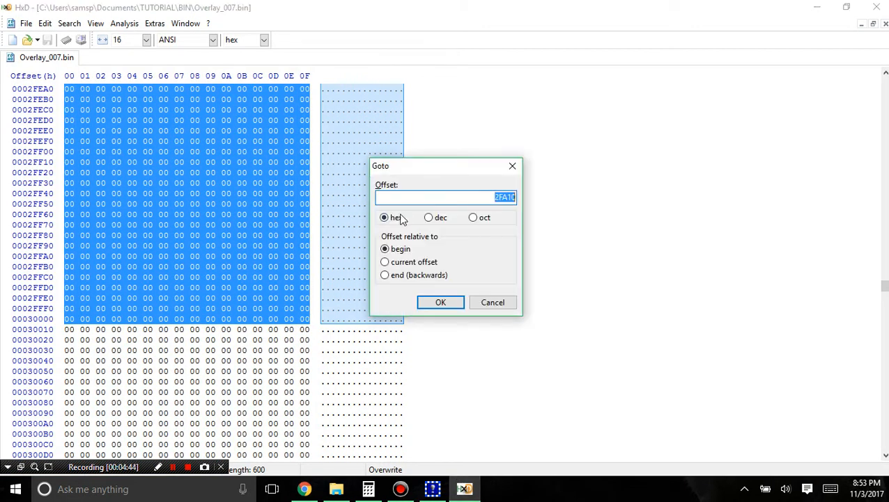
pyautogui.hotkey('ctrl', 'v')
pyautogui.click(447, 304)
pyautogui.scroll(-6, 377, 251)
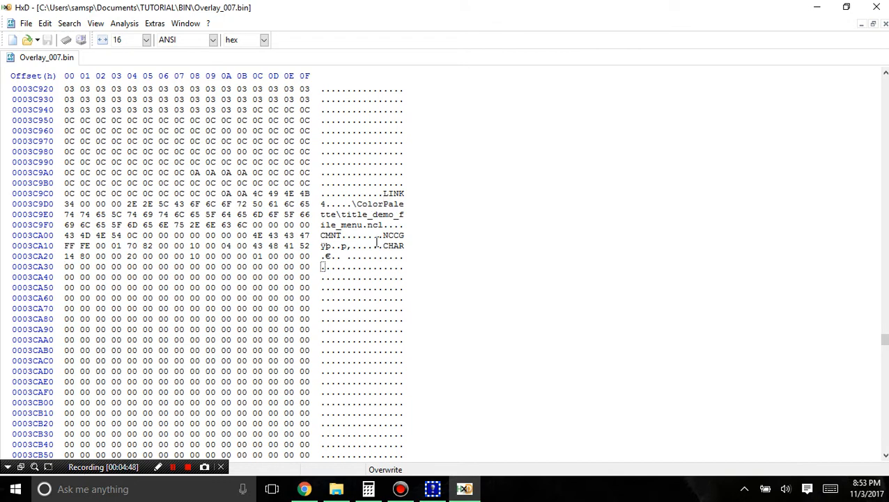
# - Create a new file named default_ncg.bin in the TUTORIAL\BIN folder in File Explorer, accepting the extension change
pyautogui.click(307, 489)
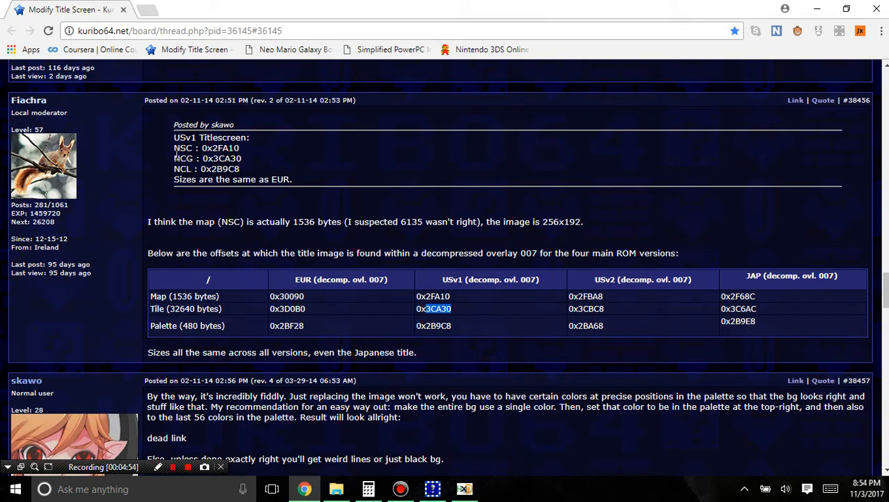
pyautogui.click(336, 488)
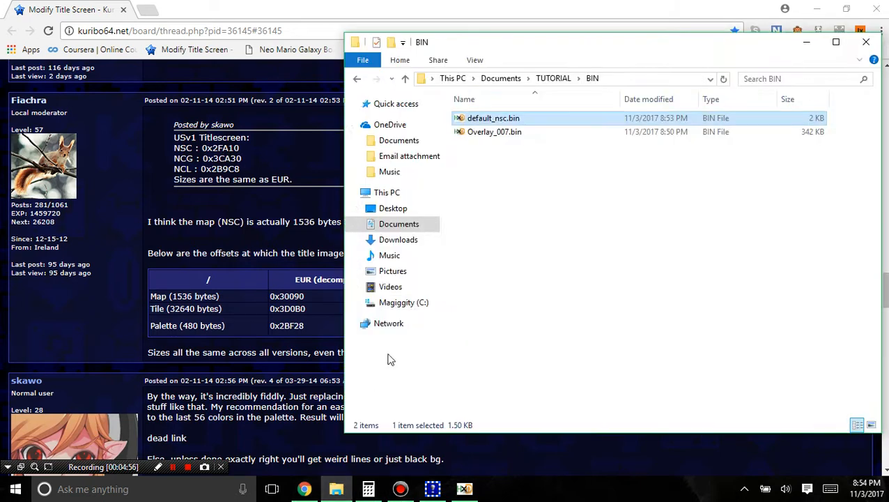
pyautogui.rightClick(487, 176)
pyautogui.moveTo(460, 387)
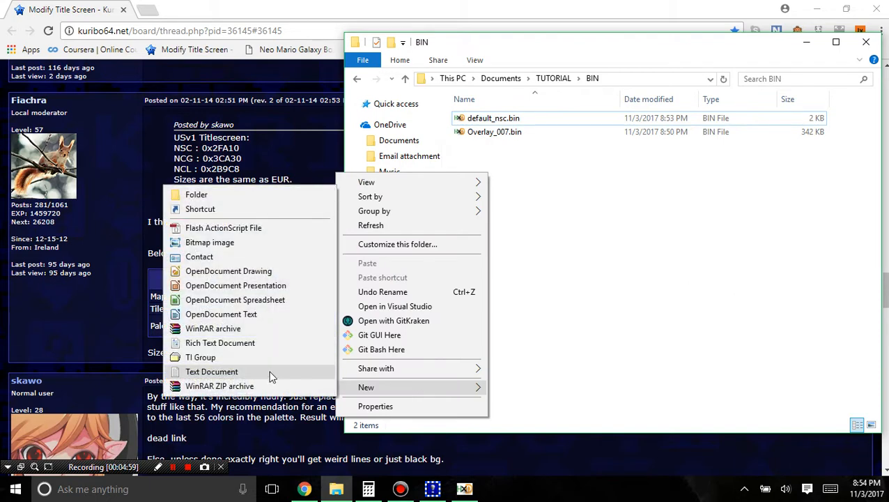
pyautogui.click(272, 371)
pyautogui.write('defa')
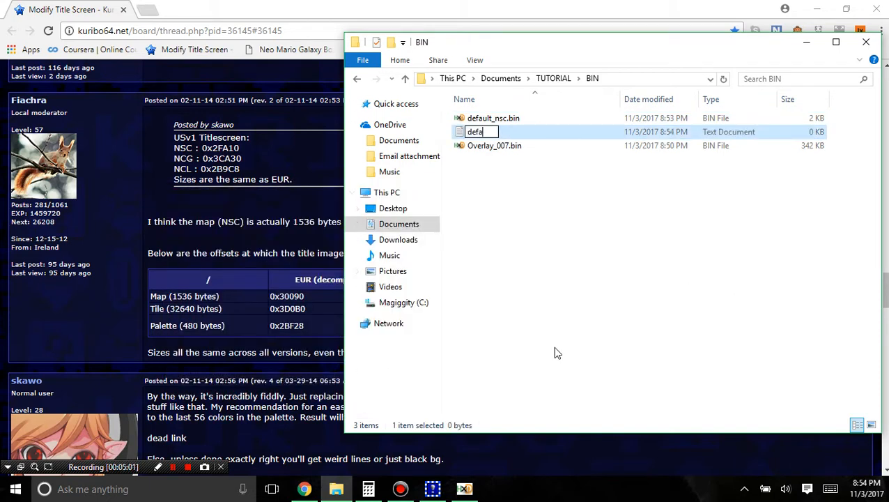
pyautogui.write('ult_ncg.bin')
pyautogui.press('Return')
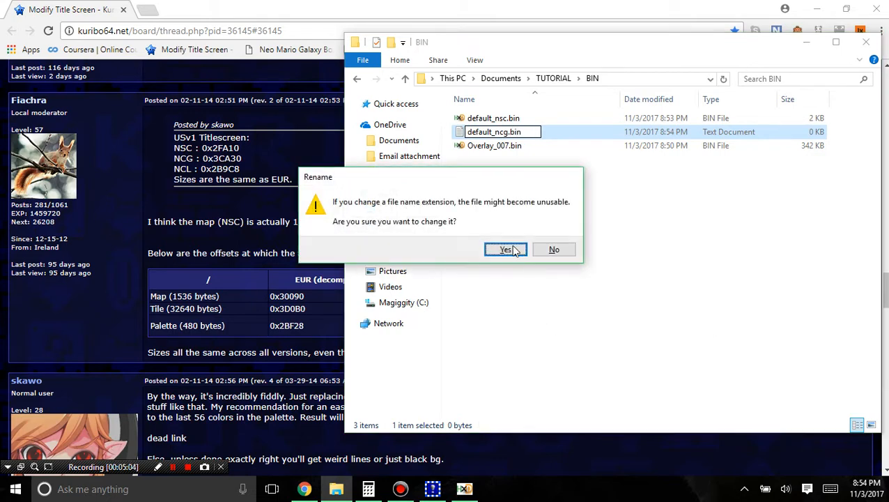
pyautogui.click(503, 249)
# - Copy the tile size 32640 from the offset table in the Chrome forum thread
pyautogui.click(460, 491)
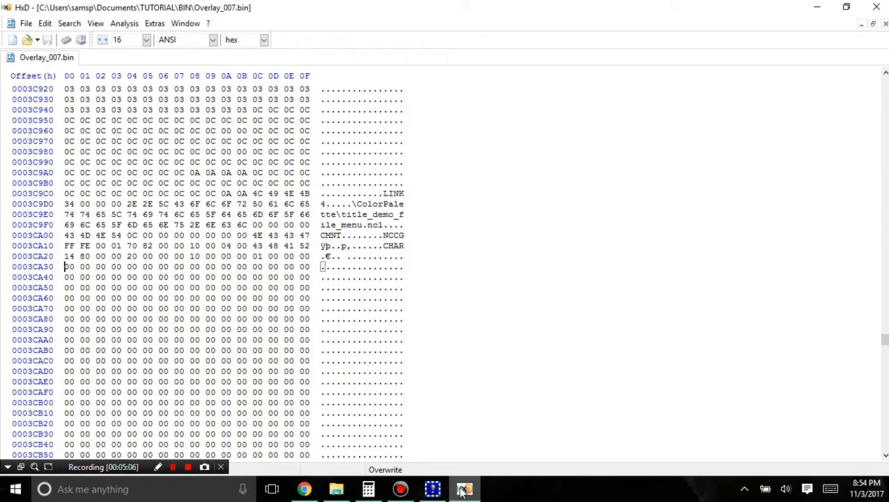
pyautogui.click(310, 489)
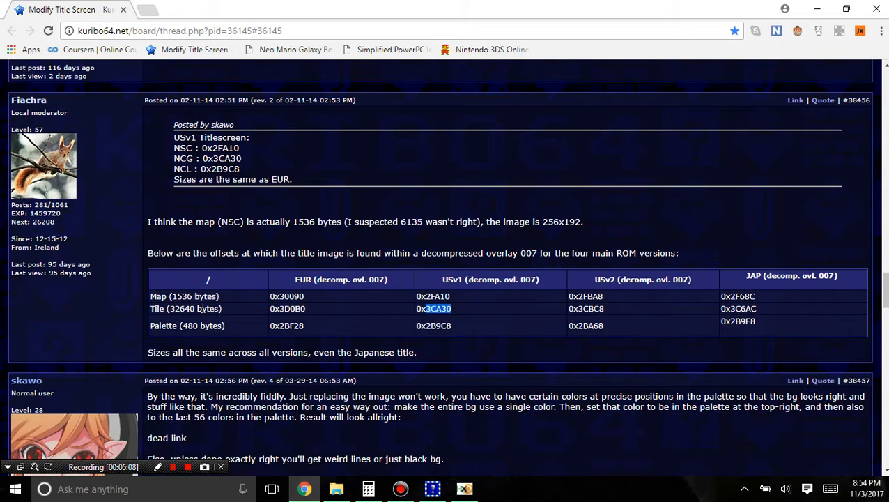
pyautogui.moveTo(195, 309); pyautogui.dragTo(169, 309)
pyautogui.hotkey('ctrl', 'c')
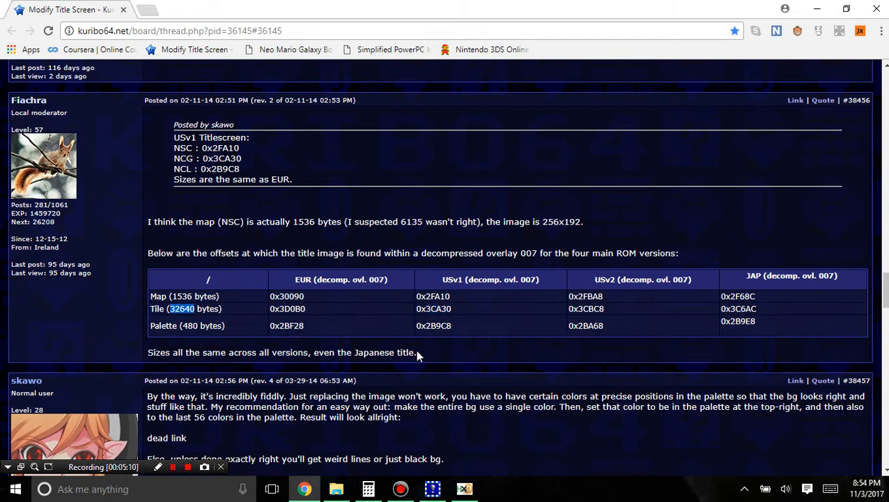
# - Convert the copied decimal tile size 32640 to hexadecimal in Calculator's Programmer mode and return to Overlay_007.bin in HxD
pyautogui.click(368, 488)
pyautogui.click(619, 237)
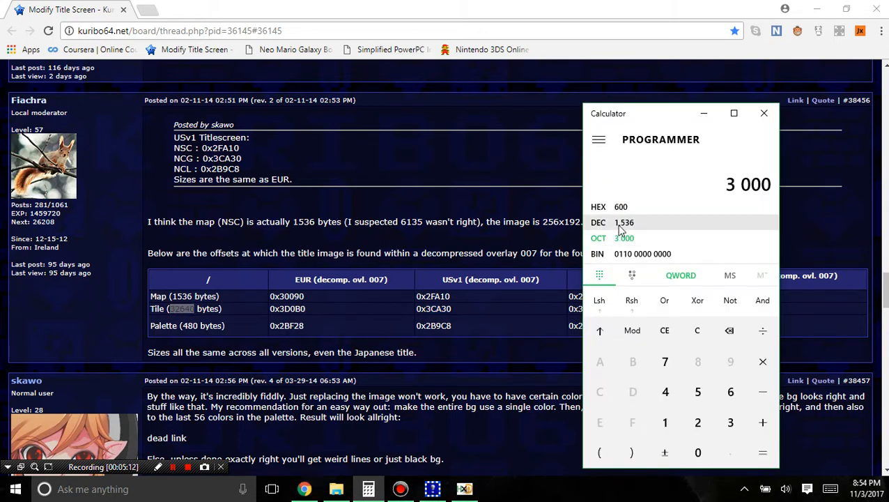
pyautogui.click(623, 222)
pyautogui.hotkey('ctrl', 'v')
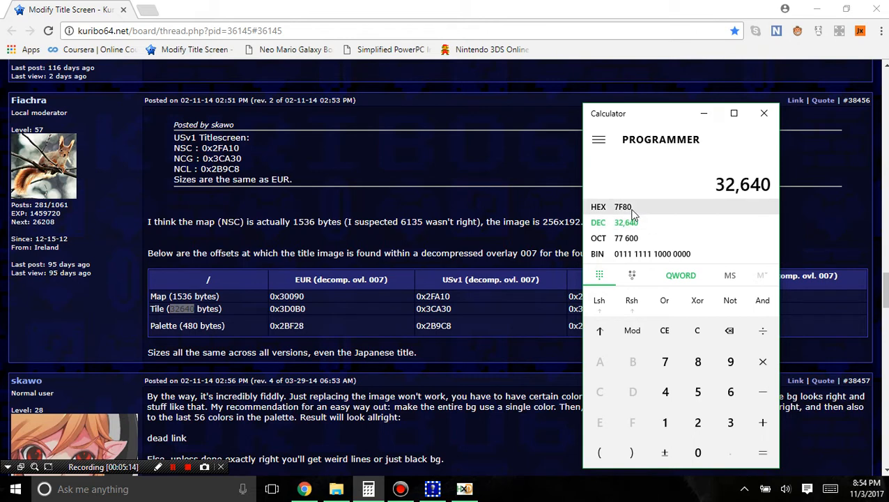
pyautogui.click(633, 207)
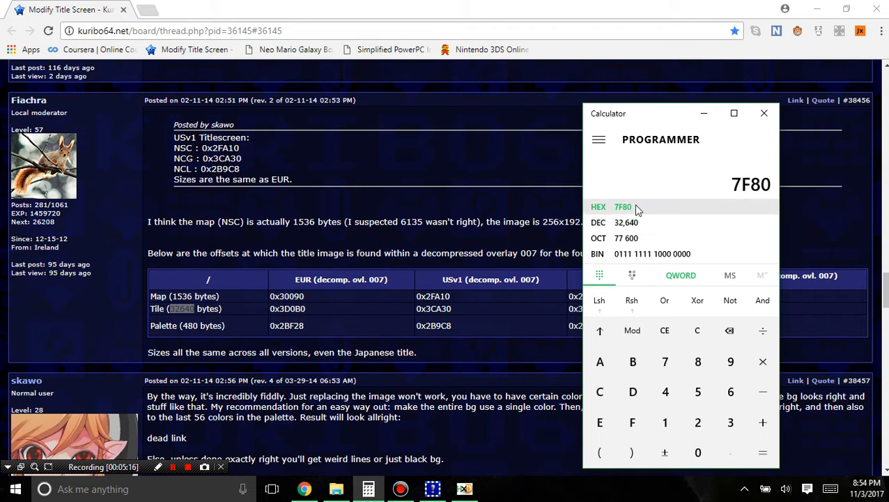
pyautogui.click(464, 488)
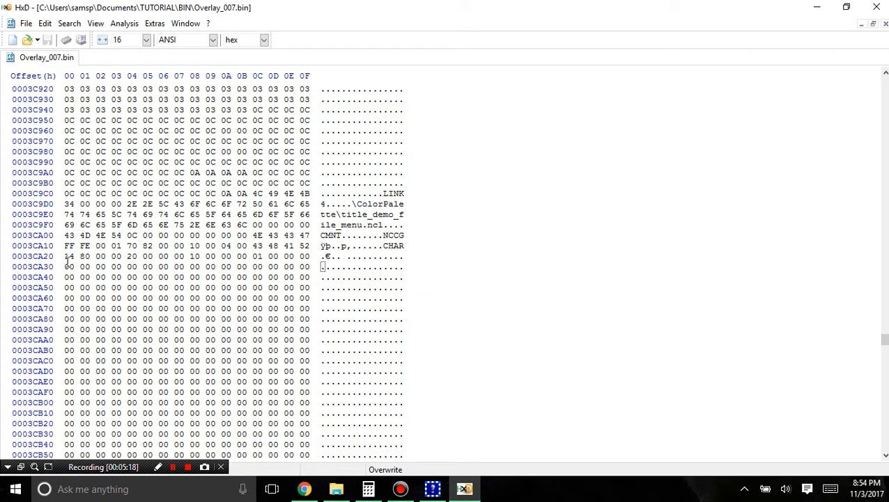
pyautogui.moveTo(67, 265); pyautogui.dragTo(259, 458)
pyautogui.moveTo(286, 398); pyautogui.dragTo(315, 497)
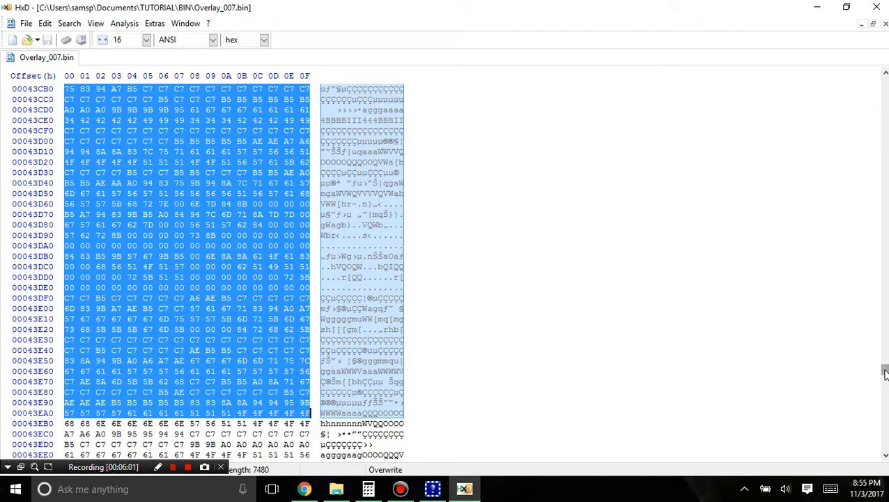
pyautogui.moveTo(883, 373)
pyautogui.mouseDown()
pyautogui.moveTo(883, 276)
pyautogui.moveTo(875, 374)
pyautogui.mouseUp()
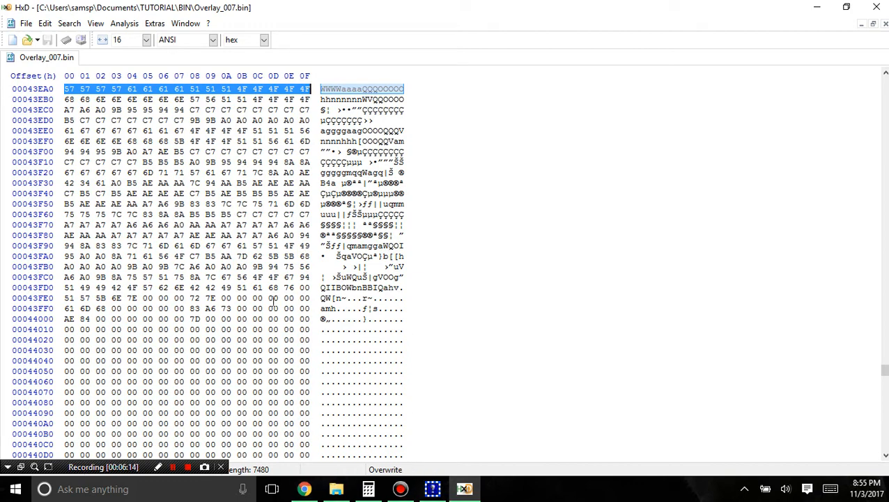
pyautogui.scroll(4, 325, 335)
pyautogui.scroll(1, 325, 334)
pyautogui.scroll(6, 475, 199)
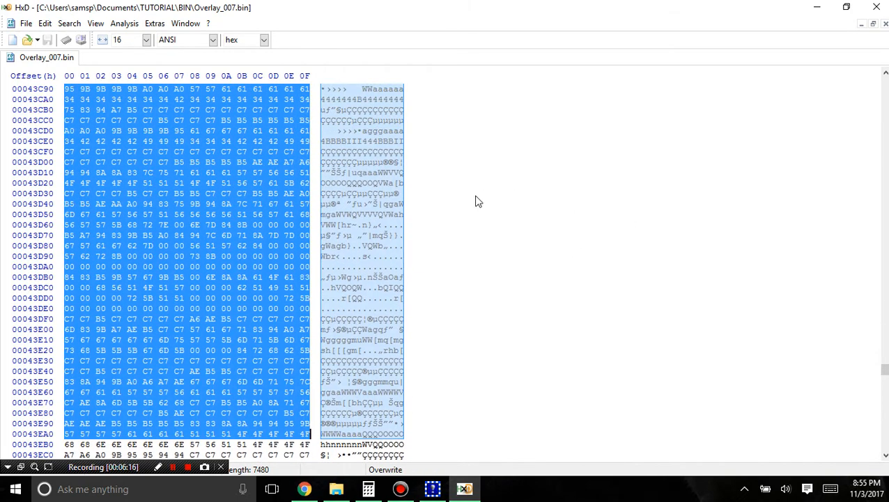
# - Go to offset 3CA30 in Overlay_007.bin and select and copy the tile data from there over a hex length of 7F80
pyautogui.hotkey('ctrl', 'g')
pyautogui.click(456, 302)
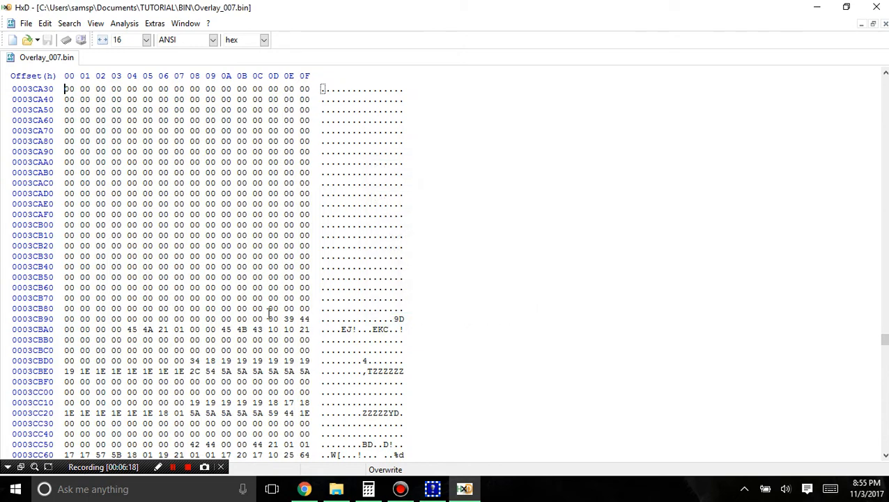
pyautogui.scroll(-7, 137, 258)
pyautogui.scroll(7, 136, 258)
pyautogui.moveTo(79, 103); pyautogui.dragTo(371, 499)
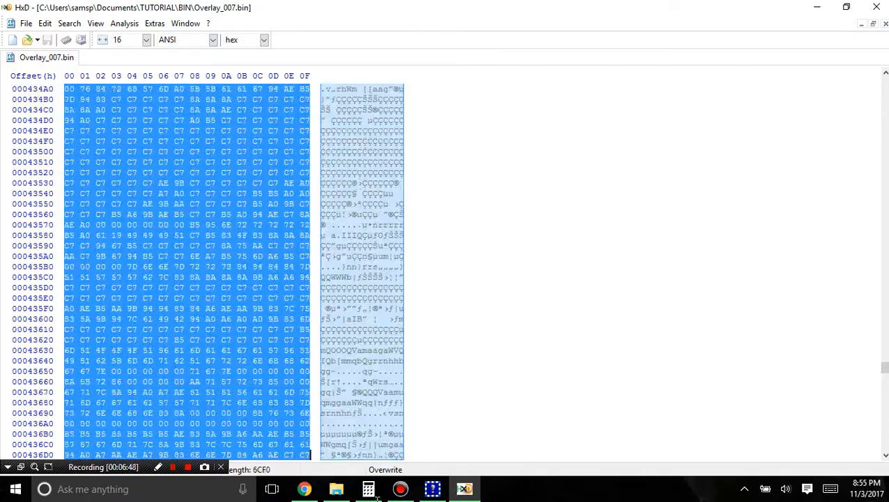
pyautogui.moveTo(352, 497); pyautogui.dragTo(330, 369)
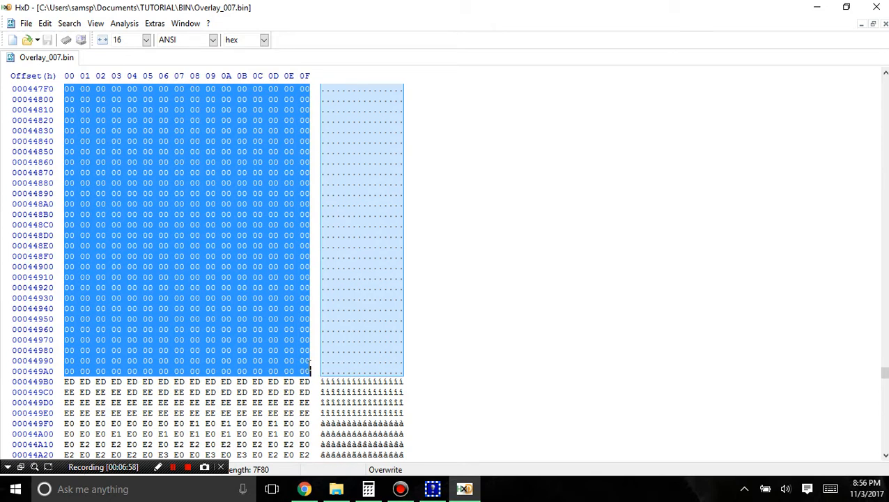
# - Open default_ncg.bin from the BIN folder in HxD and paste the copied tile data into it
pyautogui.click(336, 489)
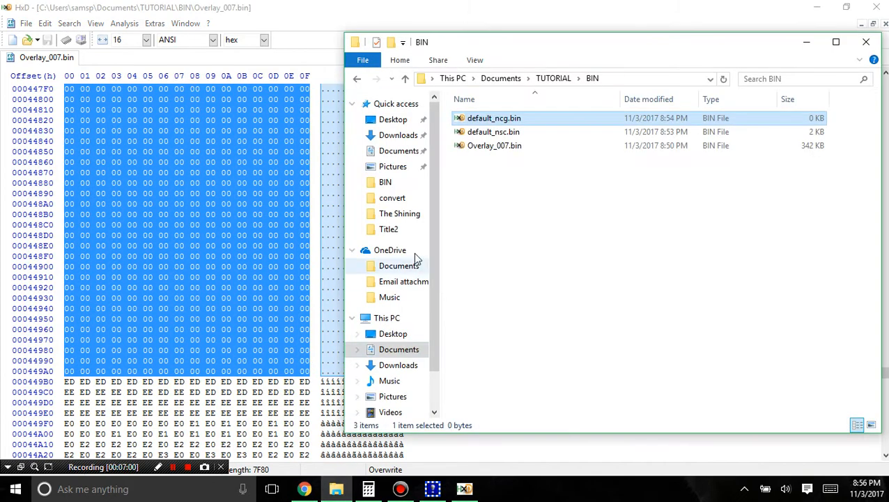
pyautogui.click(498, 138)
pyautogui.click(514, 120)
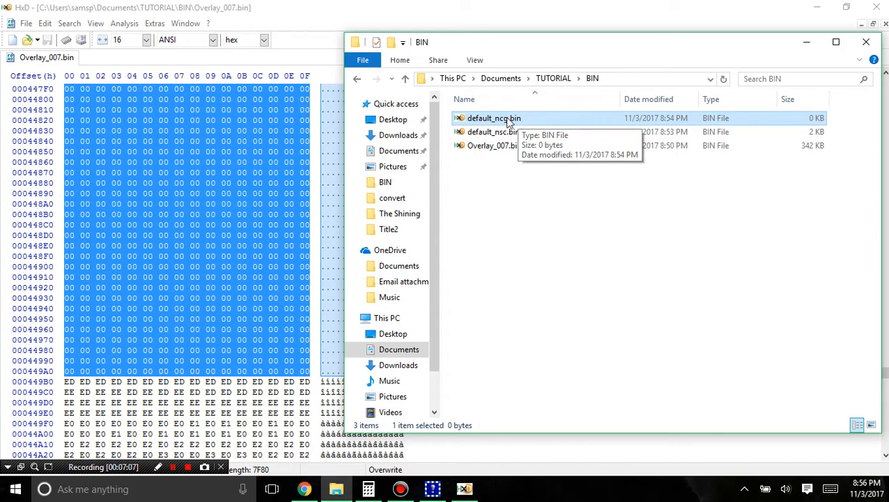
pyautogui.doubleClick(516, 120)
pyautogui.hotkey('ctrl', 'v')
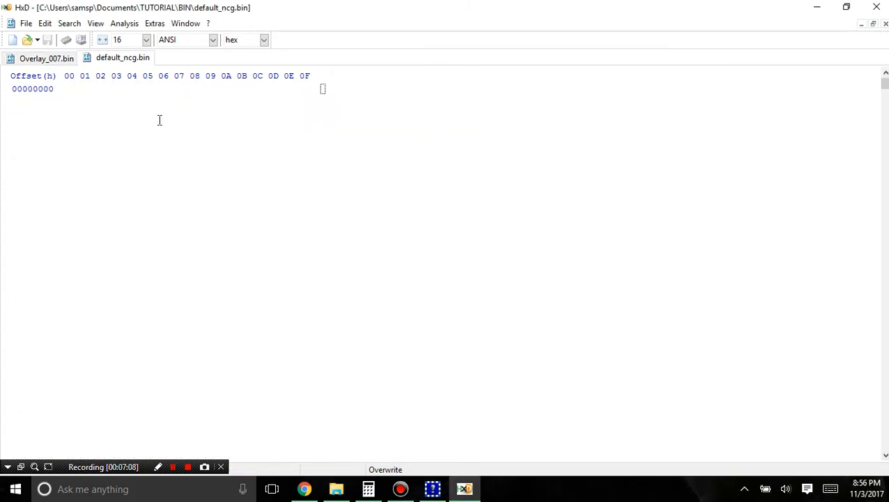
# - Check the length of the pasted tile data in default_ncg.bin, then save and close the file
pyautogui.hotkey('ctrl', 'a')
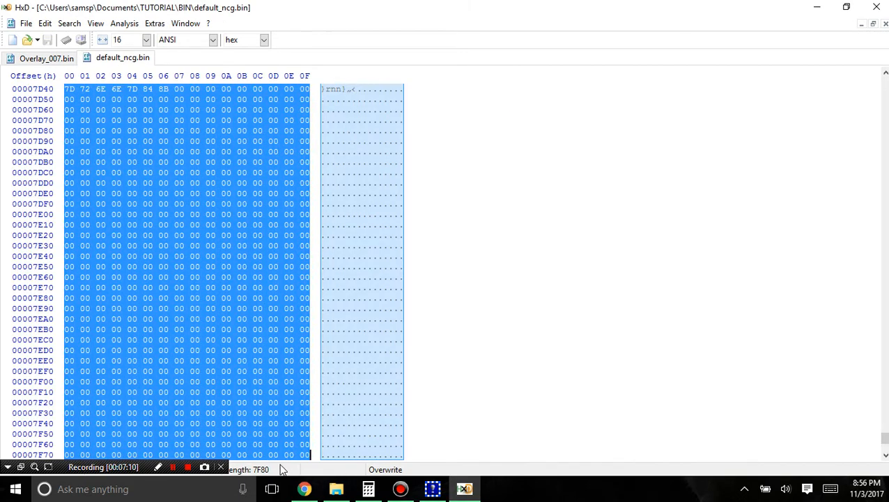
pyautogui.click(207, 276)
pyautogui.rightClick(124, 59)
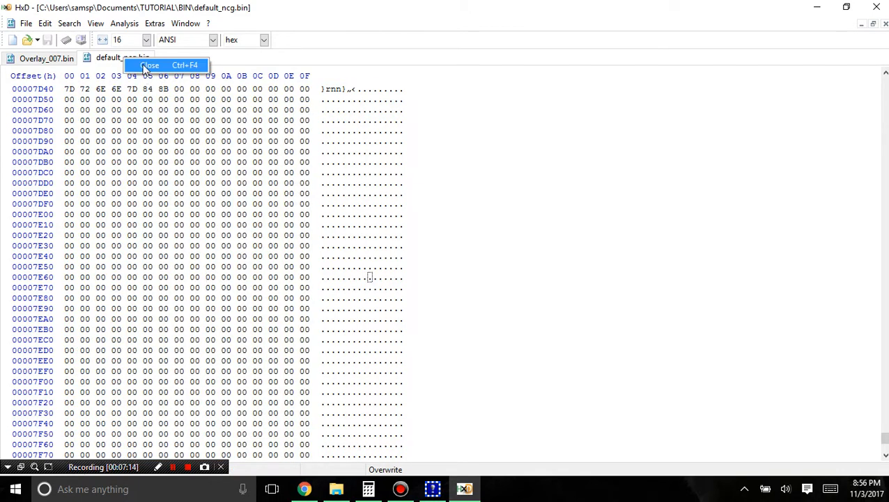
pyautogui.click(145, 67)
pyautogui.click(310, 351)
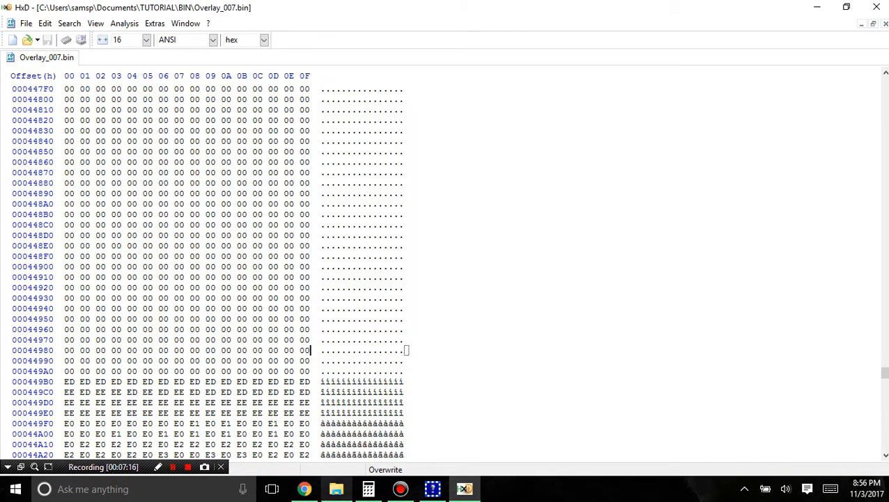
# - Create a new file named default_ncl.bin in the TUTORIAL\BIN folder in File Explorer, accepting the extension change
pyautogui.click(305, 489)
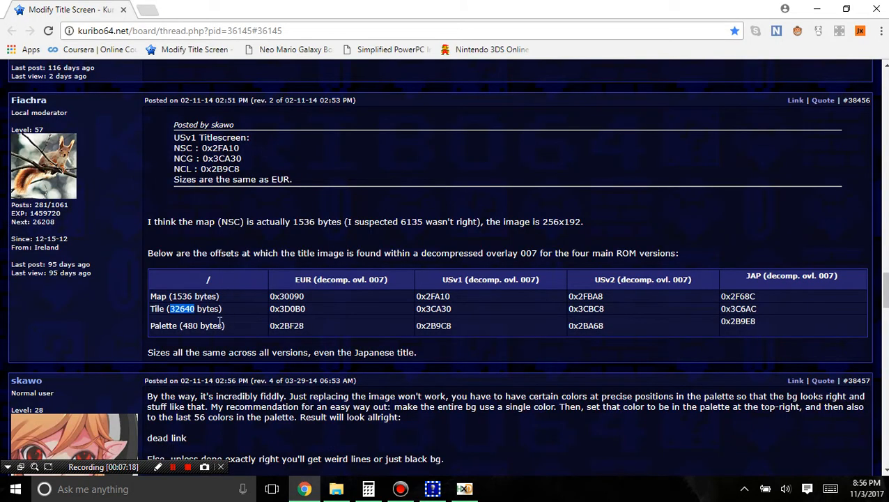
pyautogui.click(336, 489)
pyautogui.rightClick(496, 262)
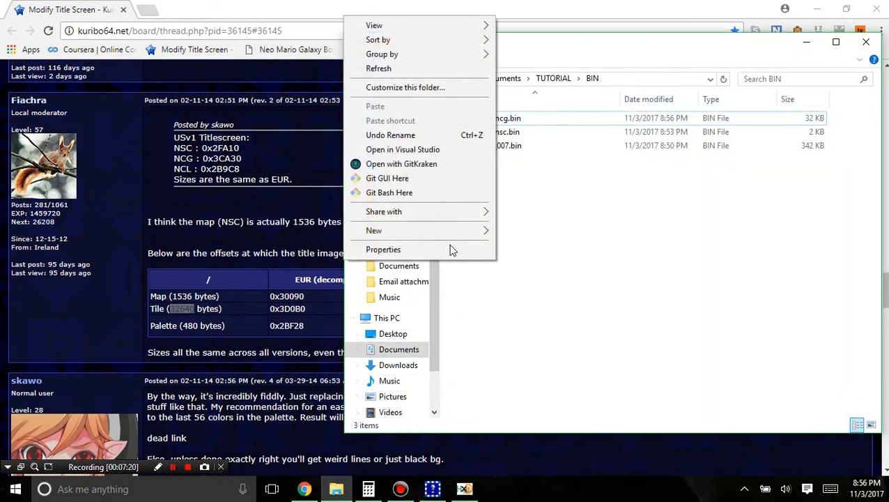
pyautogui.moveTo(446, 239)
pyautogui.click(198, 416)
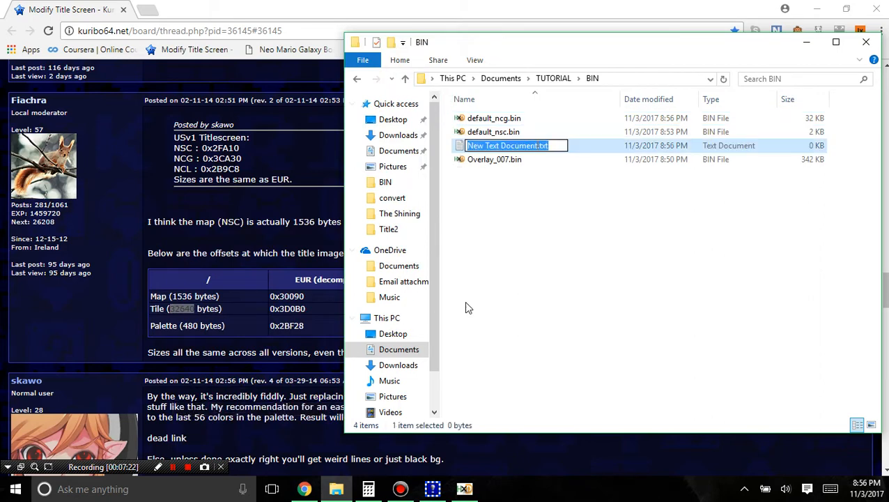
pyautogui.write('defa')
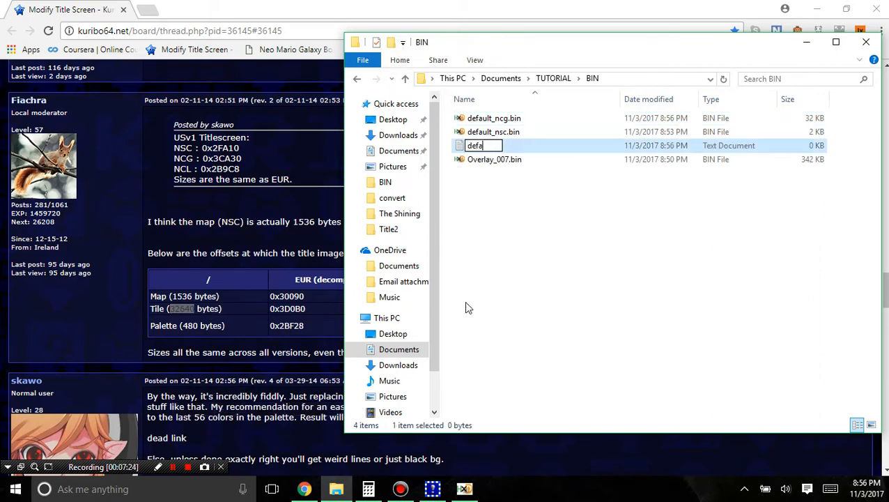
pyautogui.write('ul')
pyautogui.write('t_ns')
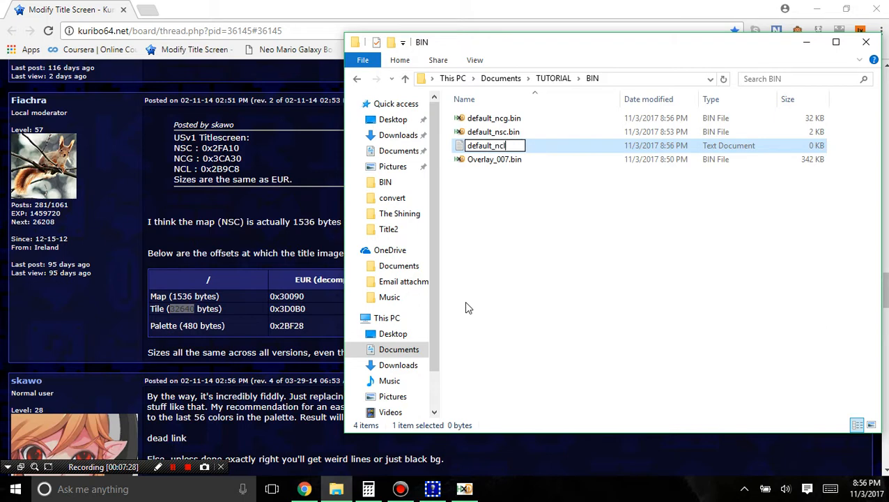
pyautogui.write('l.bin')
pyautogui.press('Return')
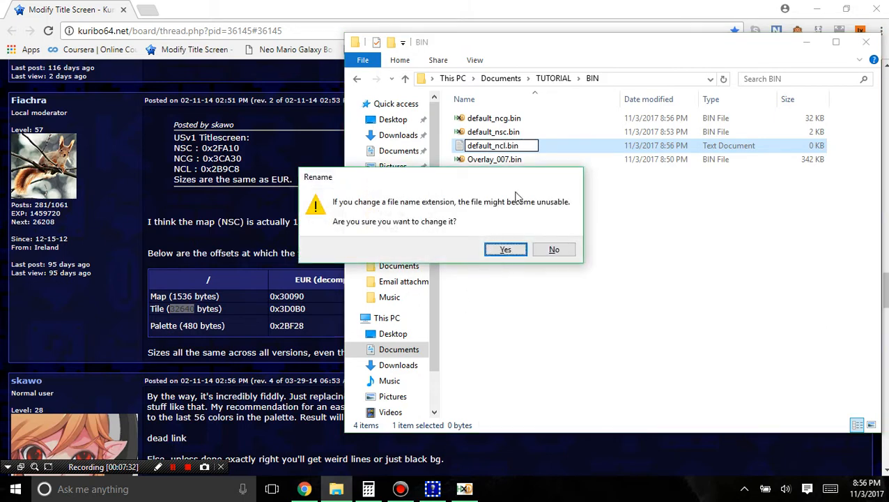
pyautogui.click(506, 250)
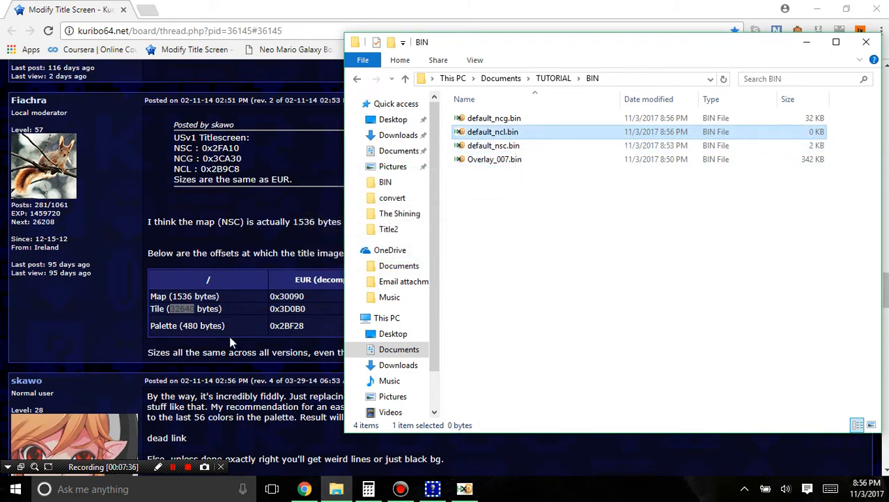
# - Copy the USv1 palette offset 2B9C8 from the offset table in the Chrome forum thread
pyautogui.click(304, 324)
pyautogui.moveTo(464, 329); pyautogui.dragTo(427, 328)
pyautogui.hotkey('ctrl', 'c')
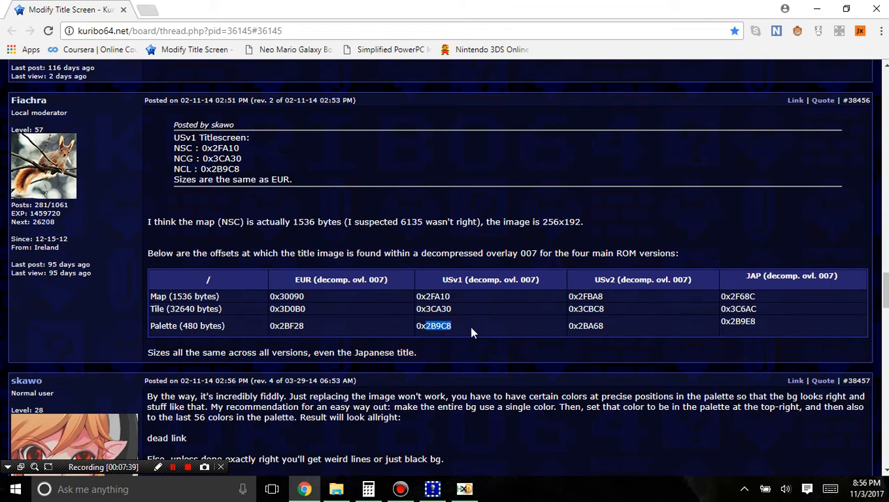
# - Go to hex offset 2B9C8 in Overlay_007.bin in HxD to find the start of the palette data
pyautogui.hotkey('alt', 'Tab')
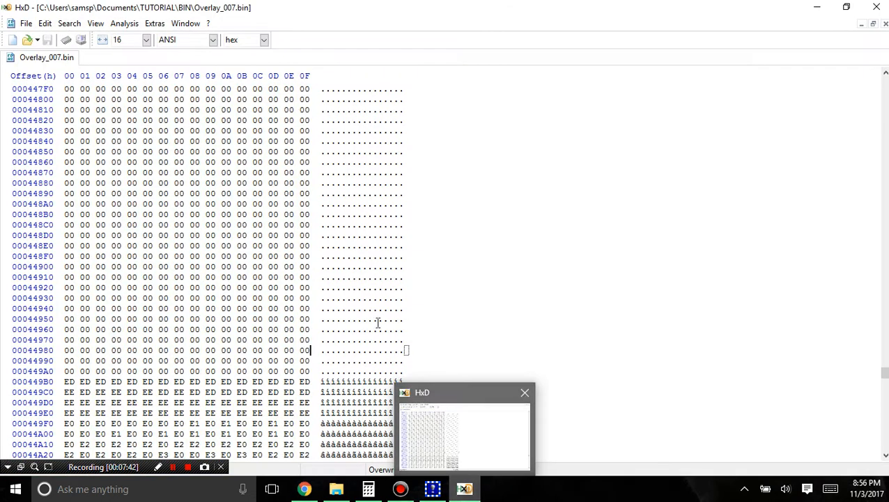
pyautogui.hotkey('ctrl', 'g')
pyautogui.hotkey('ctrl', 'v')
pyautogui.click(456, 301)
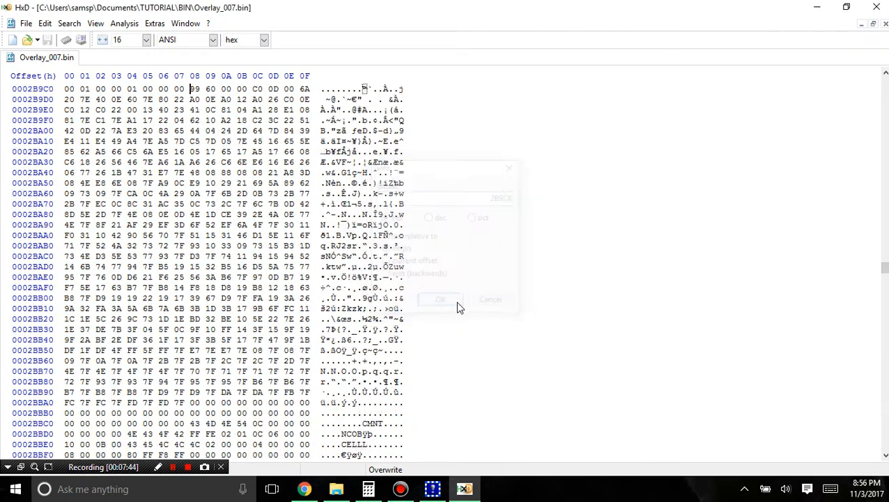
pyautogui.scroll(3, 223, 166)
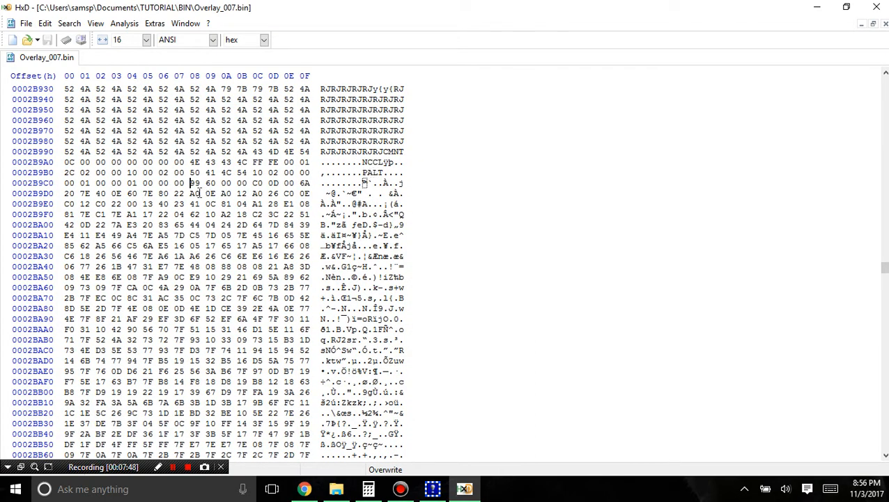
# - Copy the palette size 480 from the offset table in the Chrome forum thread and convert it to hexadecimal in Calculator
pyautogui.click(304, 488)
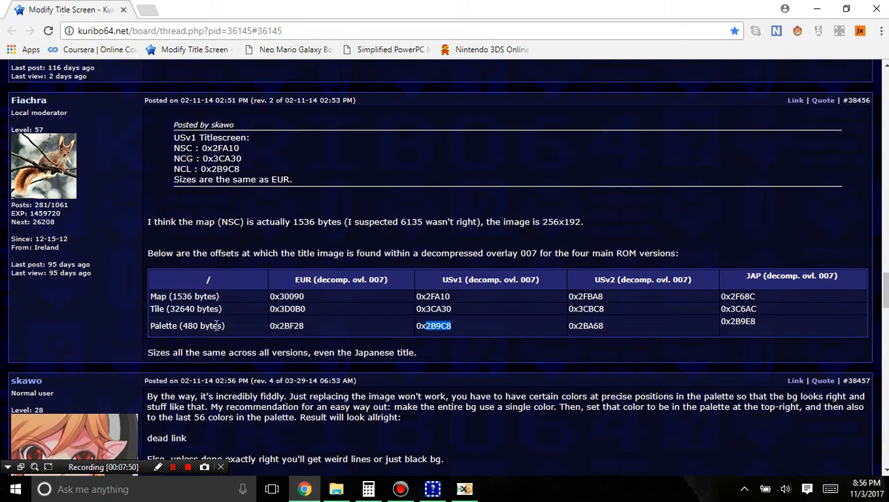
pyautogui.moveTo(198, 326); pyautogui.dragTo(182, 326)
pyautogui.hotkey('ctrl', 'c')
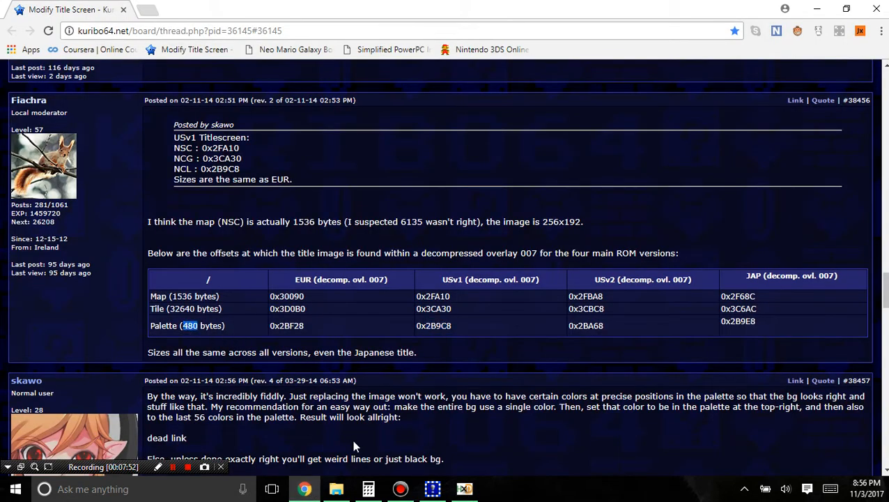
pyautogui.click(368, 488)
pyautogui.click(627, 223)
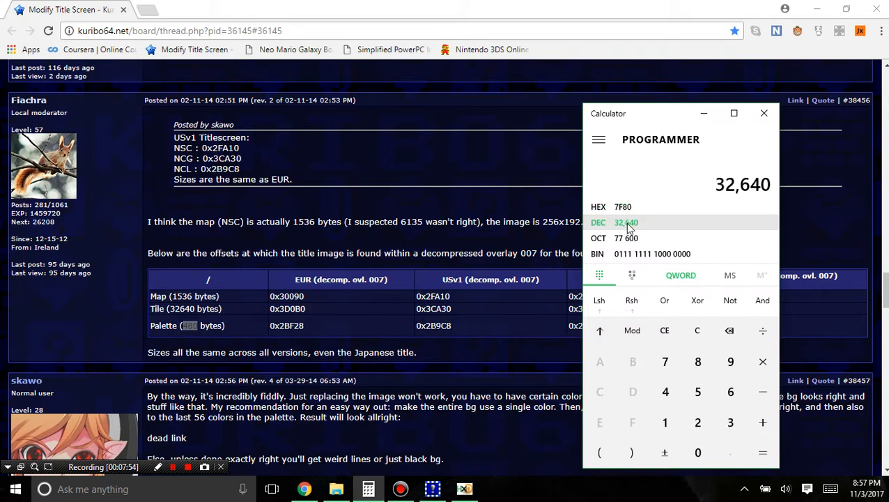
pyautogui.hotkey('ctrl', 'v')
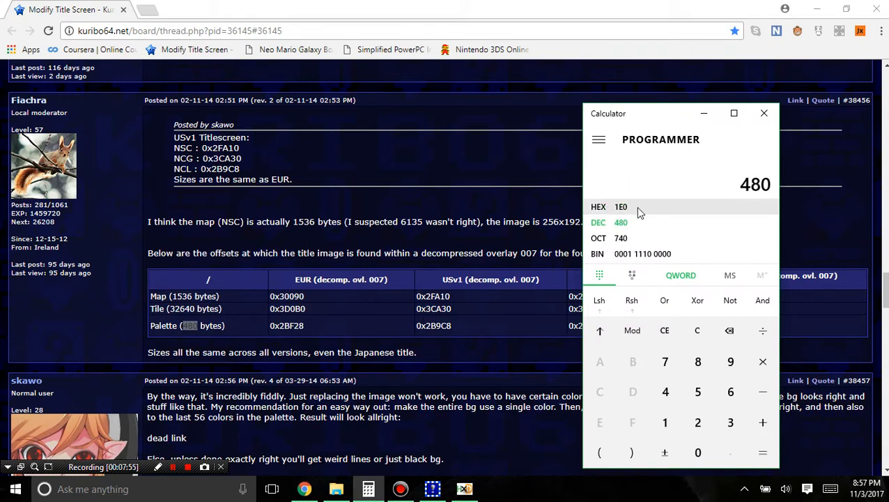
pyautogui.click(484, 456)
# - Copy the 1E0 bytes starting at offset 2B9C8 of Overlay_007.bin in HxD, paste them into default_ncl.bin and save it
pyautogui.click(464, 488)
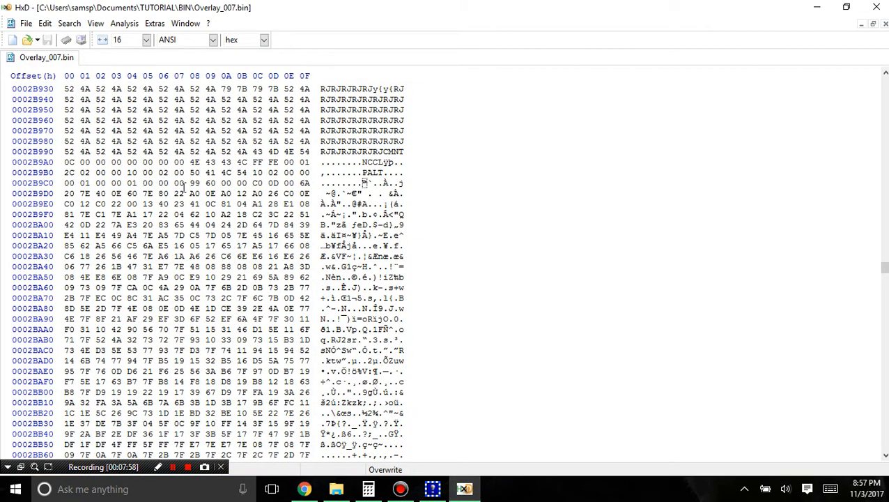
pyautogui.moveTo(189, 183); pyautogui.dragTo(184, 371)
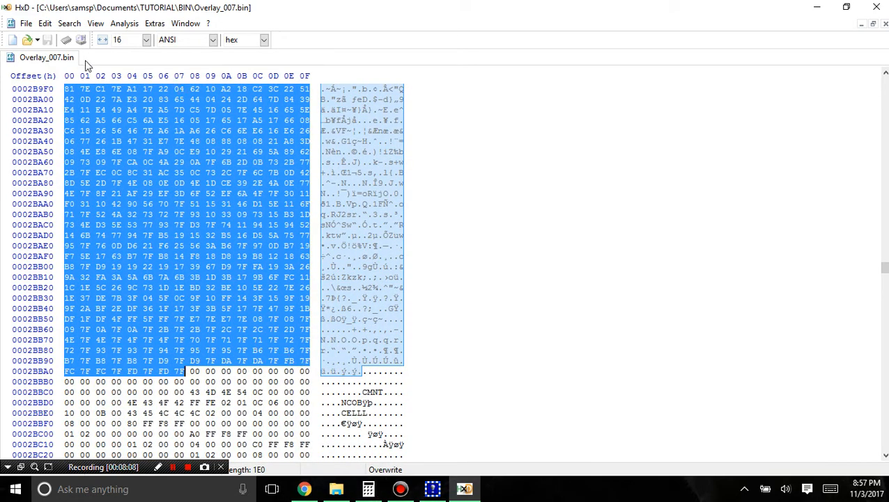
pyautogui.click(337, 488)
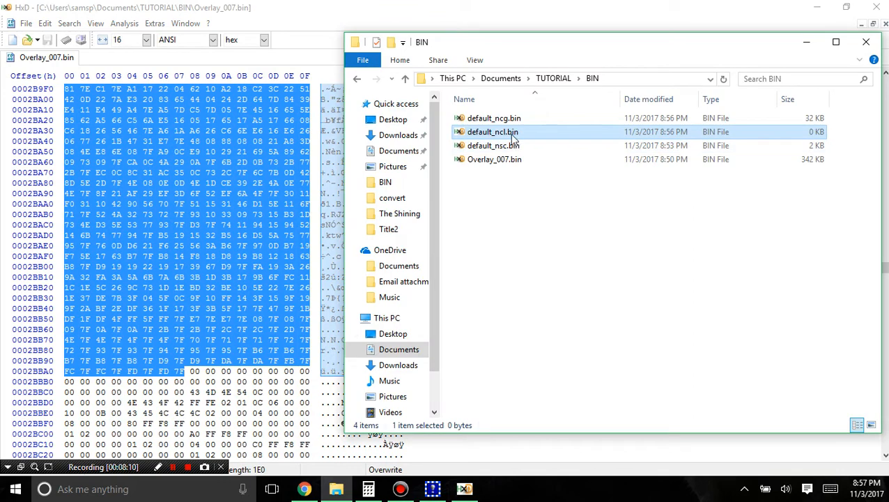
pyautogui.doubleClick(477, 135)
pyautogui.hotkey('ctrl', 'v')
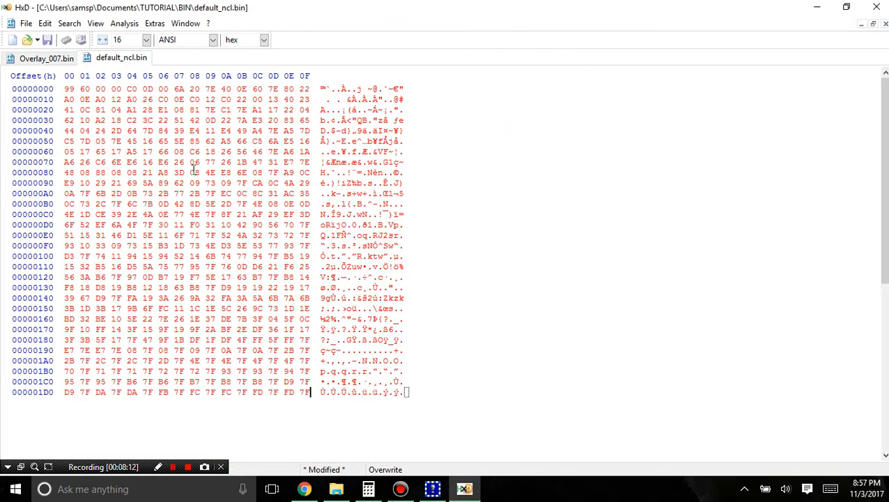
pyautogui.hotkey('ctrl', 's')
# - Check the length of the pasted palette data in default_ncl.bin, then close HxD
pyautogui.hotkey('ctrl', 'a')
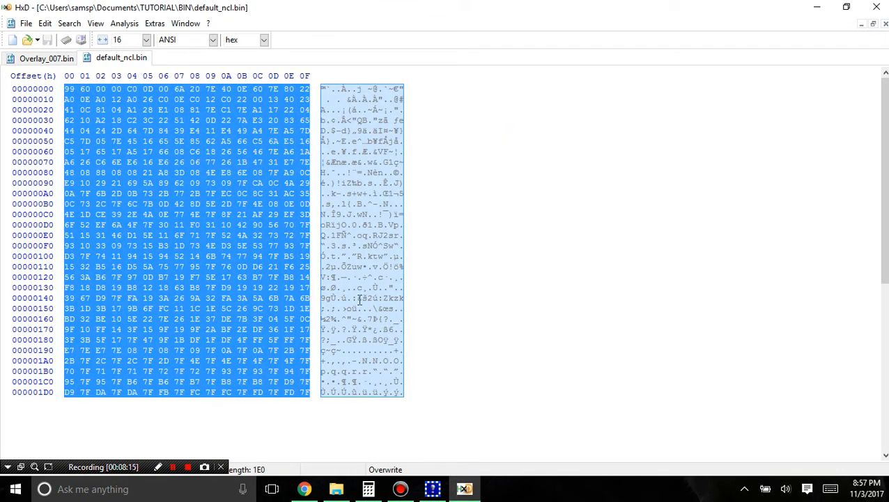
pyautogui.click(360, 287)
pyautogui.click(55, 61)
pyautogui.click(283, 235)
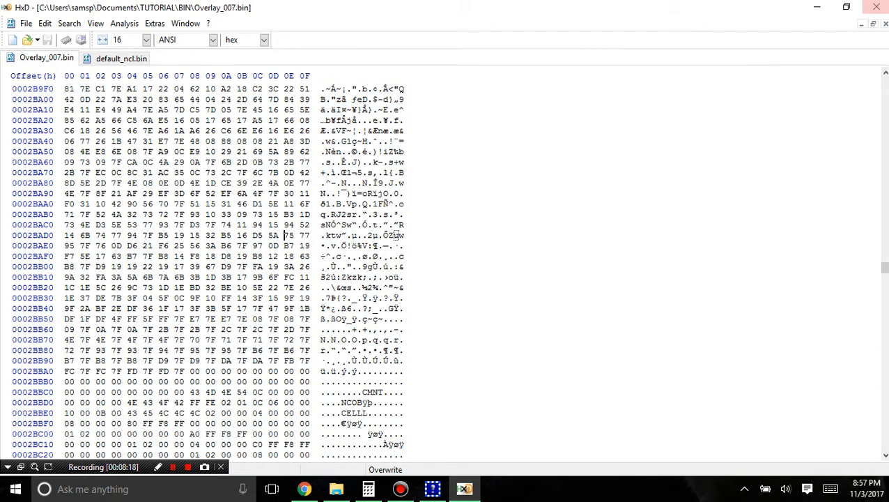
pyautogui.click(876, 7)
pyautogui.click(565, 323)
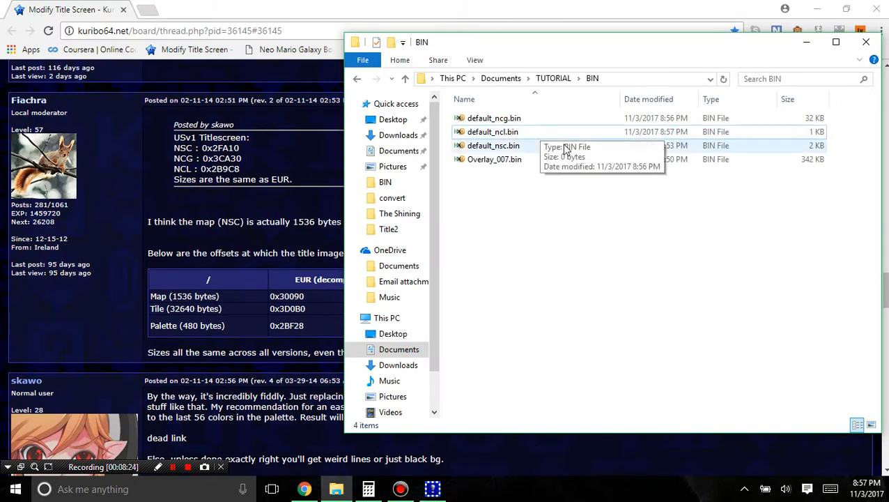
# - Launch NSMBe5.exe from the TUTORIAL\nsmb-editor-379 folder in File Explorer
pyautogui.click(555, 79)
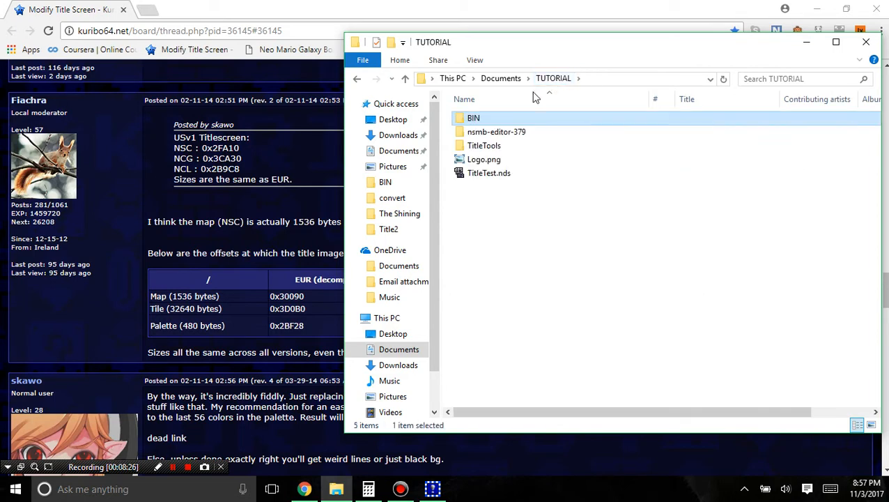
pyautogui.doubleClick(510, 136)
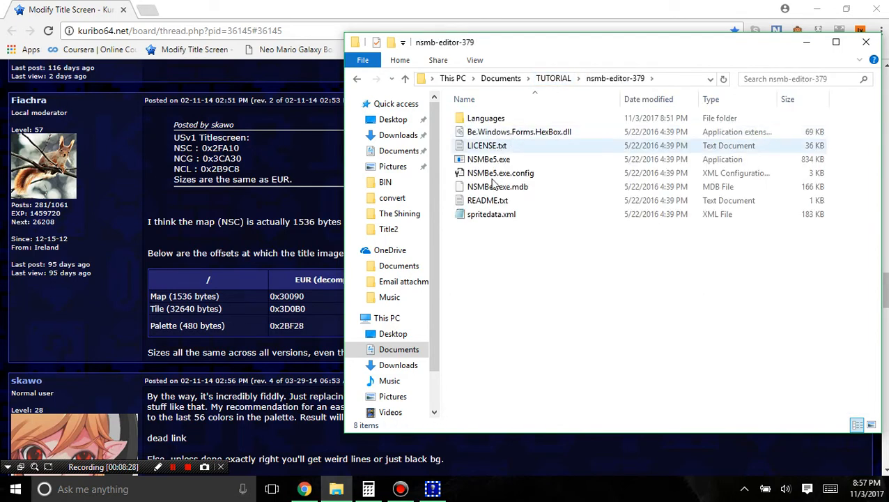
pyautogui.doubleClick(491, 159)
# - Duplicate TitleTest.nds in the Documents\TUTORIAL folder and rename the copy Dummy.nds
pyautogui.click(501, 79)
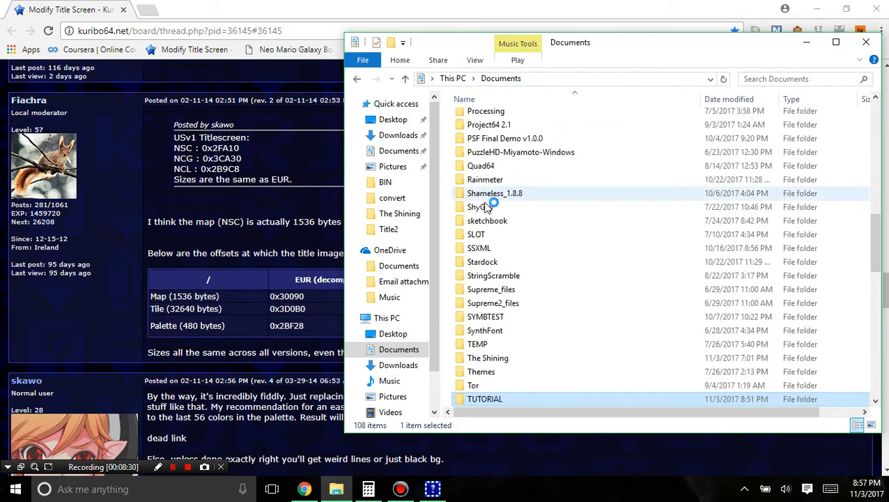
pyautogui.doubleClick(487, 400)
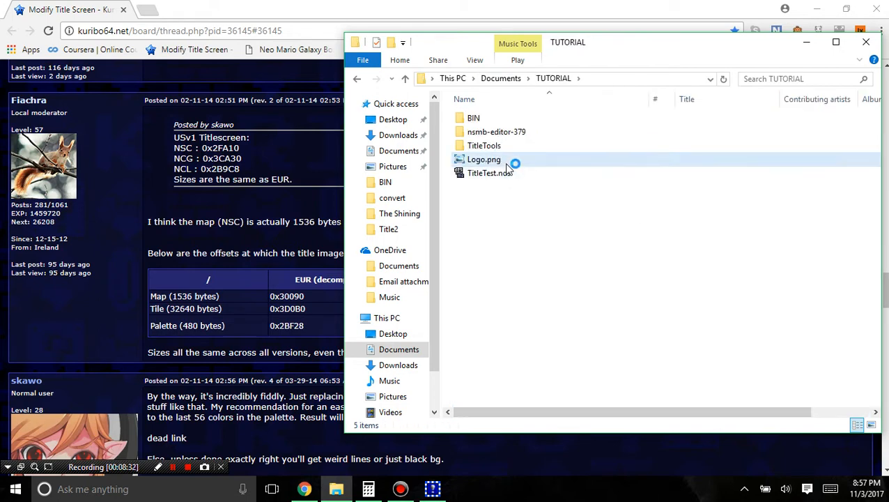
pyautogui.click(510, 174)
pyautogui.hotkey('ctrl', 'c')
pyautogui.hotkey('ctrl', 'v')
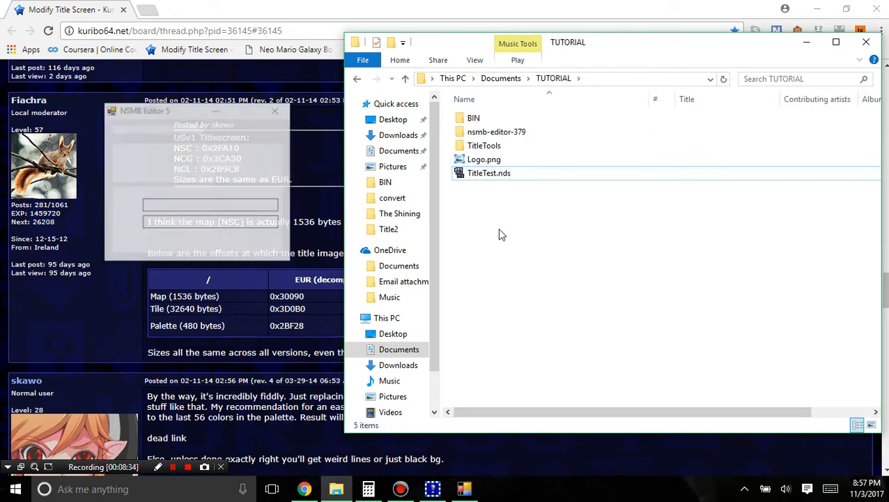
pyautogui.rightClick(511, 178)
pyautogui.click(338, 444)
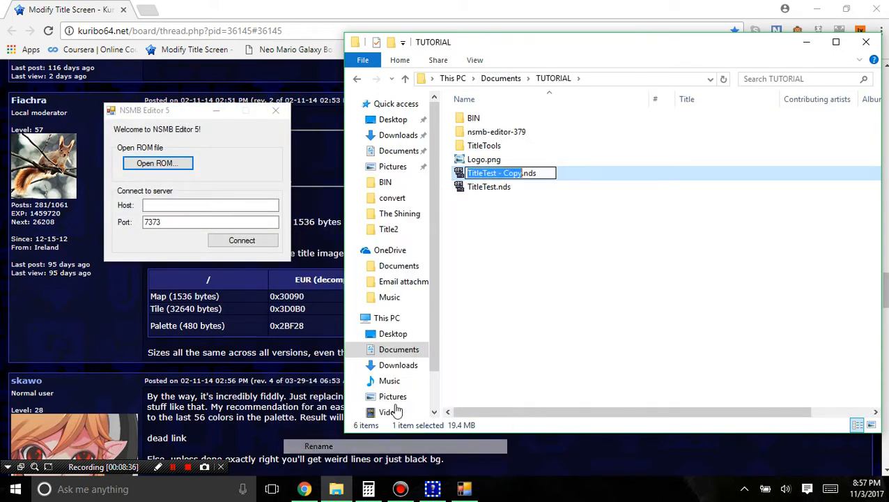
pyautogui.write('Dummy')
pyautogui.press('Return')
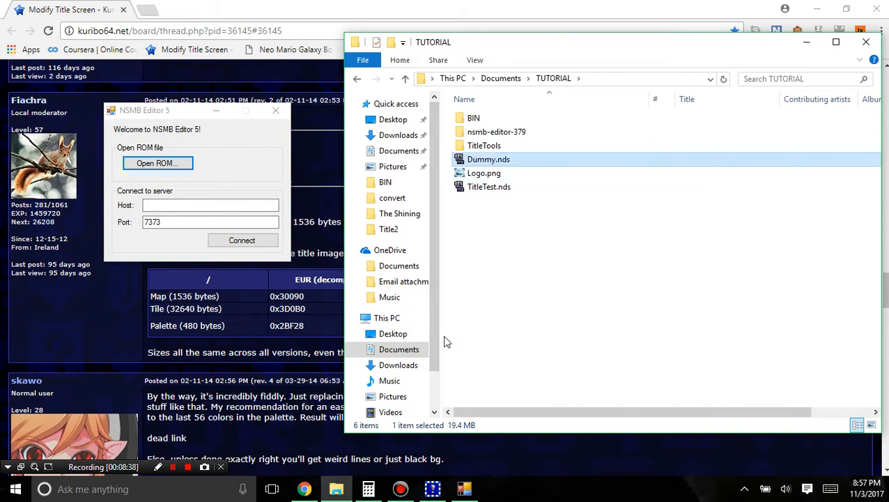
pyautogui.click(526, 162)
# - Open the ROM Dummy.nds from Documents\TUTORIAL in NSMB Editor and move the editor window clear
pyautogui.click(195, 166)
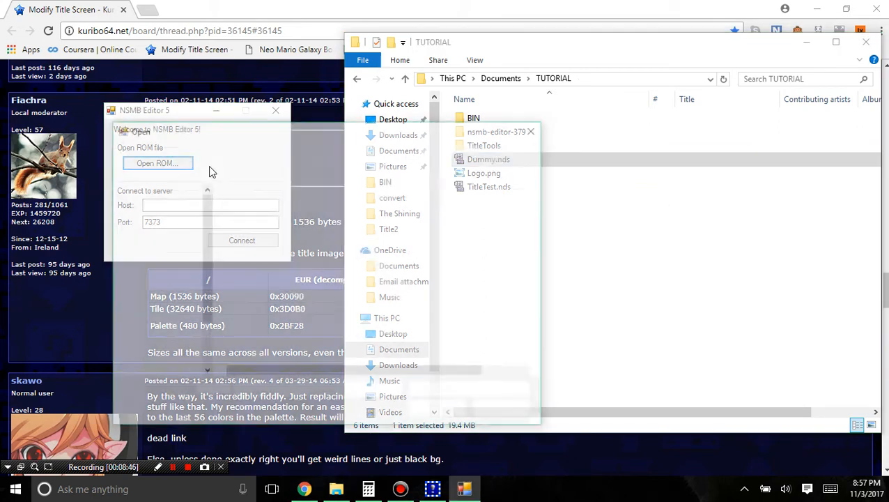
pyautogui.click(225, 149)
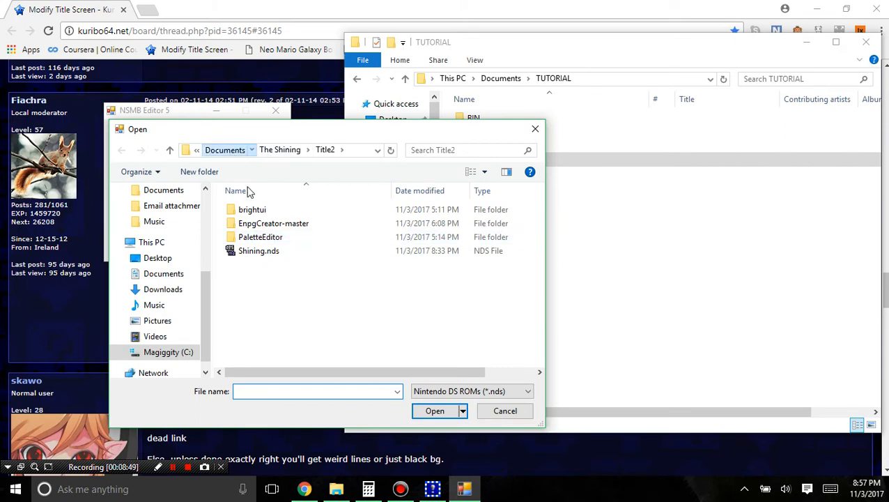
pyautogui.scroll(-10, 271, 314)
pyautogui.doubleClick(257, 237)
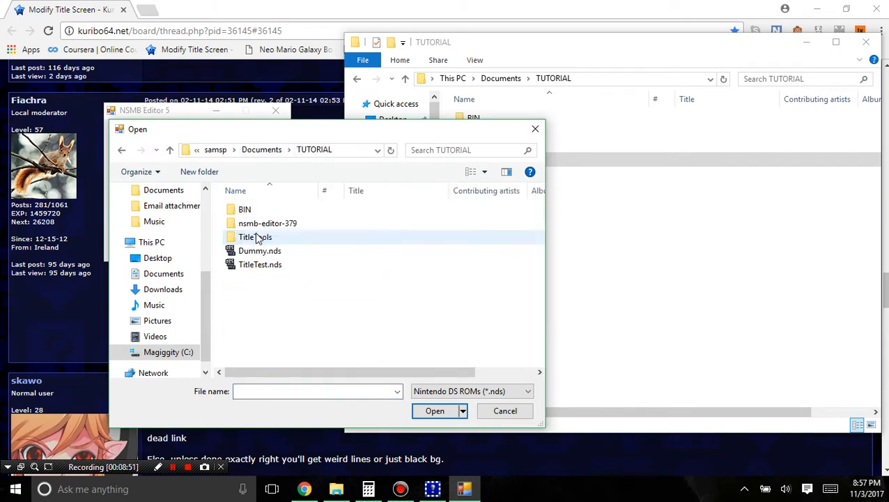
pyautogui.doubleClick(263, 250)
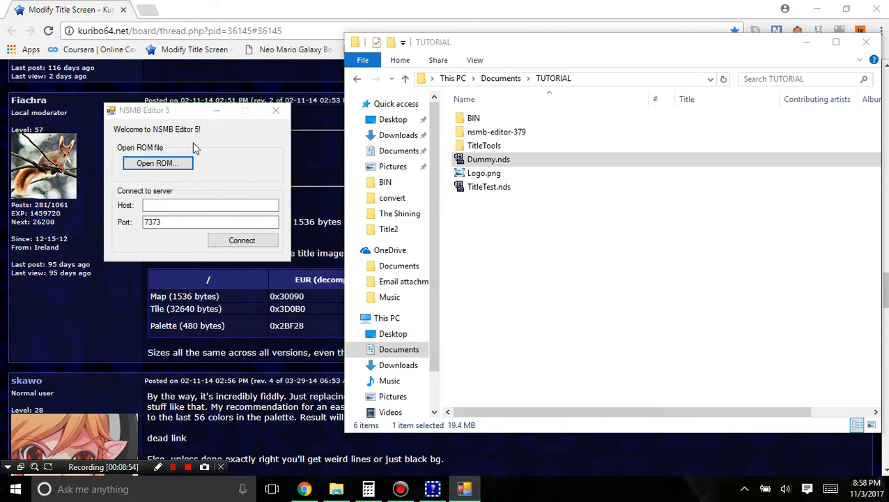
pyautogui.moveTo(179, 31); pyautogui.dragTo(408, 47)
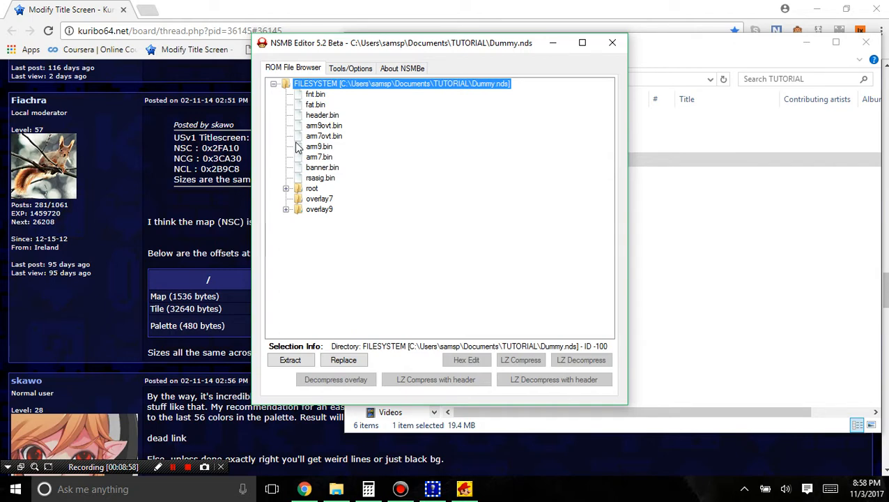
# - Replace bombhei_map_00_isc.bin in the ROM's root/data/stage/bombhei_map folder with default_nsc.bin from TUTORIAL\BIN
pyautogui.click(285, 189)
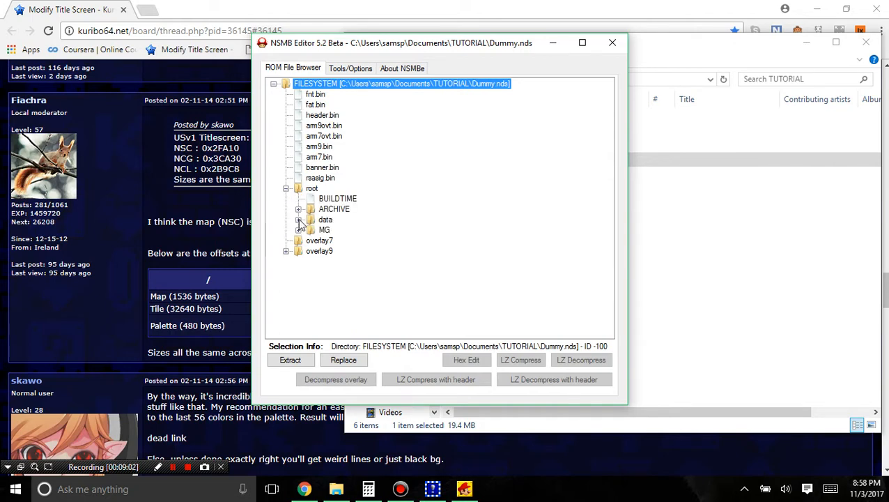
pyautogui.click(299, 220)
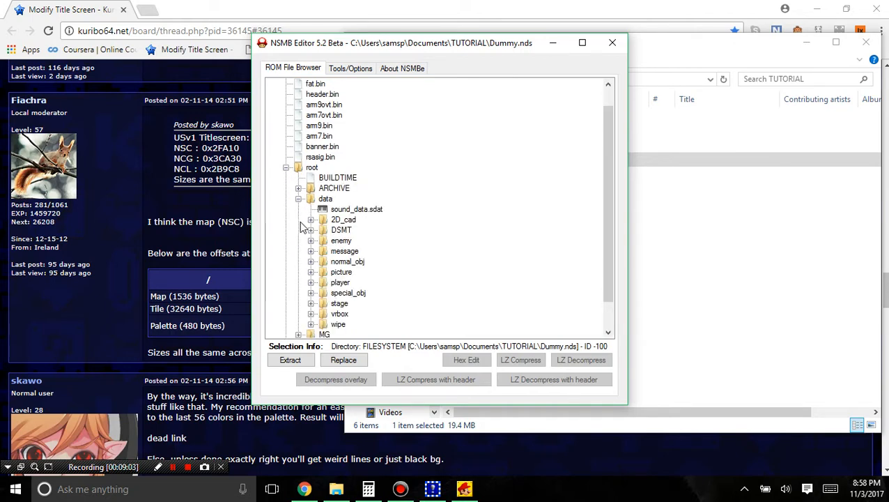
pyautogui.click(311, 303)
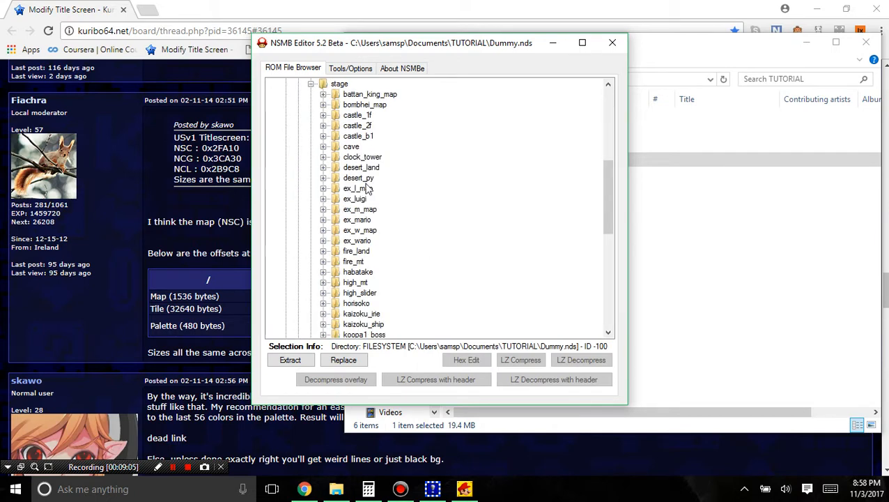
pyautogui.click(323, 106)
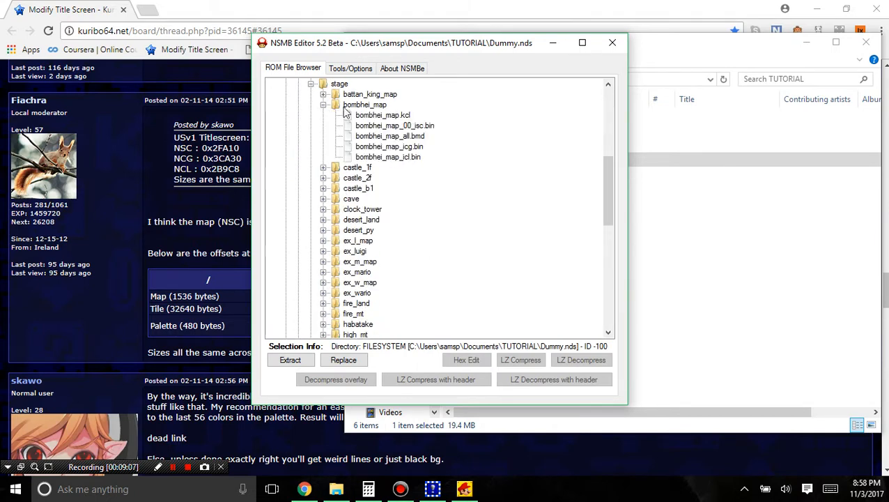
pyautogui.click(410, 127)
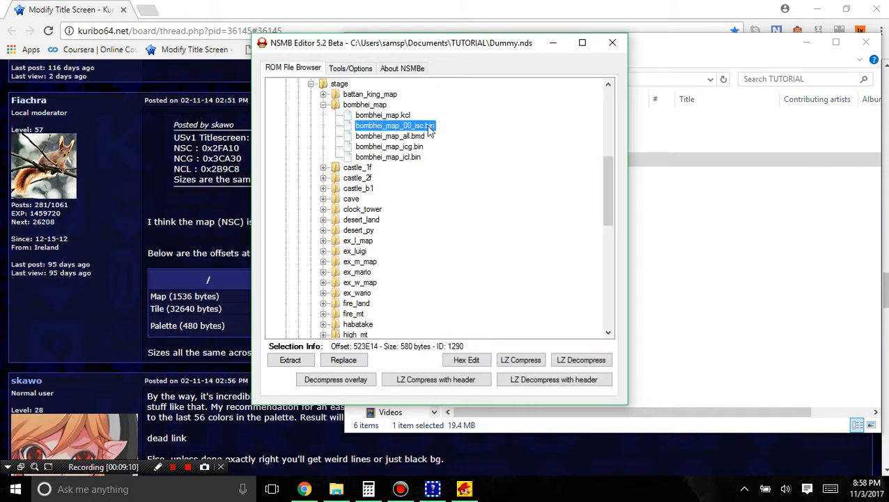
pyautogui.click(351, 360)
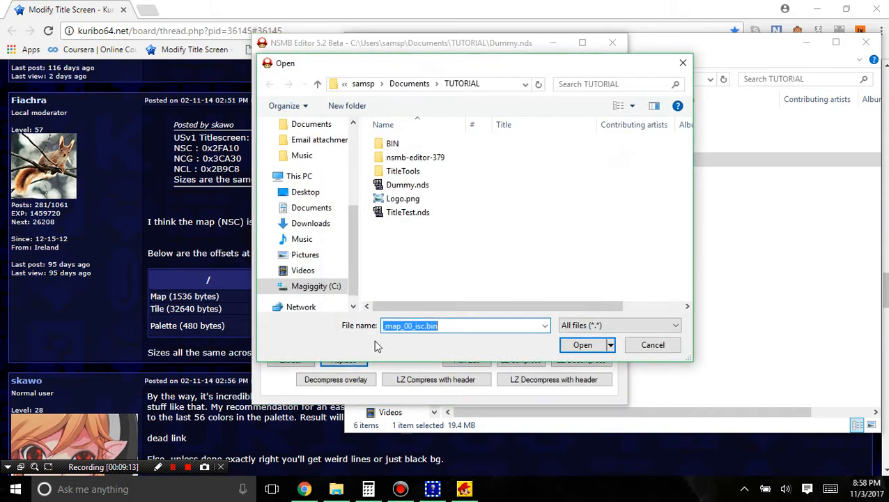
pyautogui.doubleClick(416, 144)
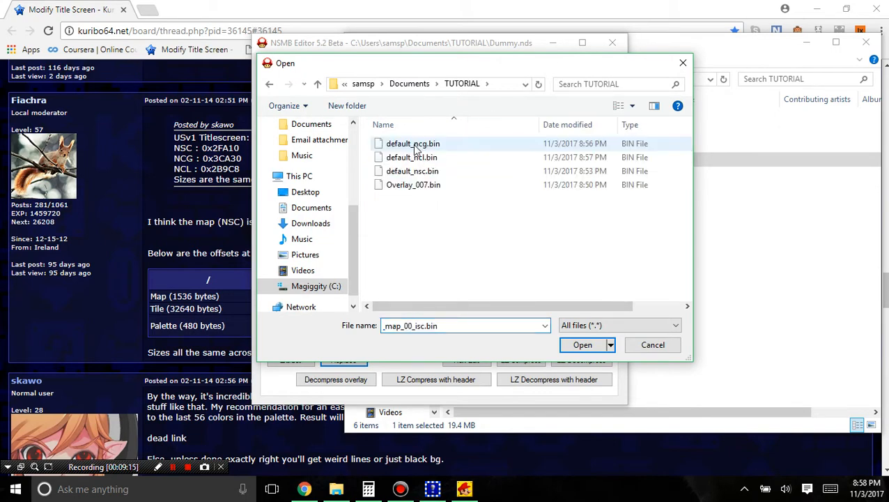
pyautogui.doubleClick(439, 172)
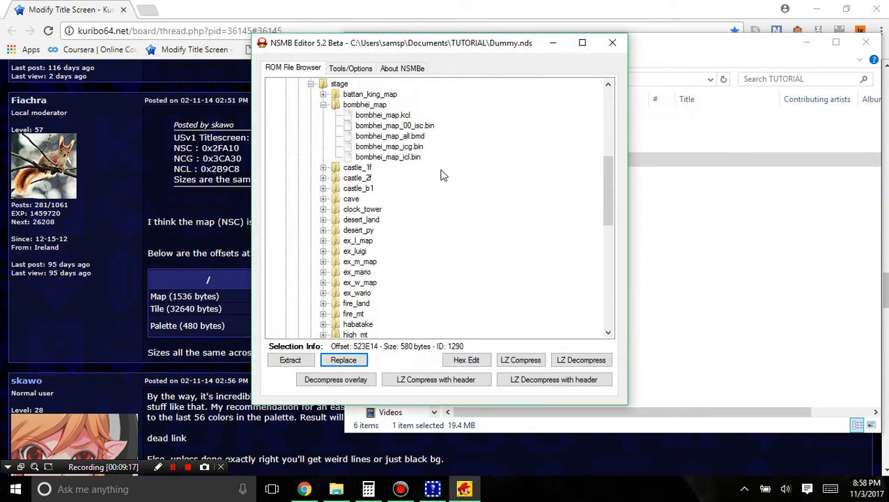
# - Replace bombhei_map_icg.bin in the ROM's bombhei_map folder with default_ncg.bin from the BIN folder
pyautogui.click(411, 147)
pyautogui.click(343, 360)
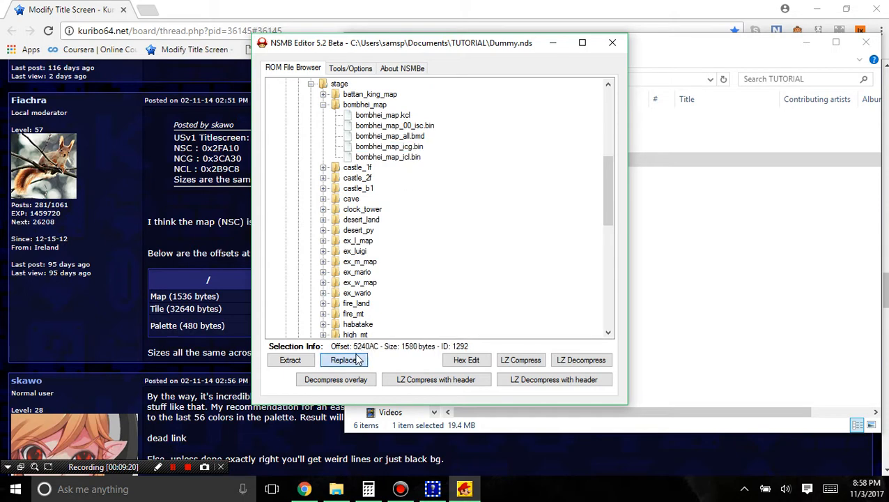
pyautogui.click(435, 145)
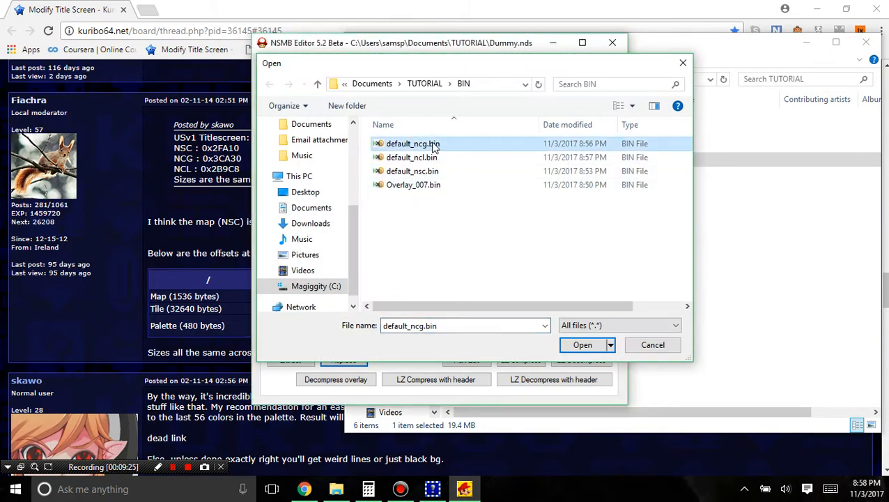
pyautogui.doubleClick(433, 145)
# - Replace bombhei_map_icl.bin in the ROM's bombhei_map folder with default_ncl.bin from the BIN folder
pyautogui.click(410, 157)
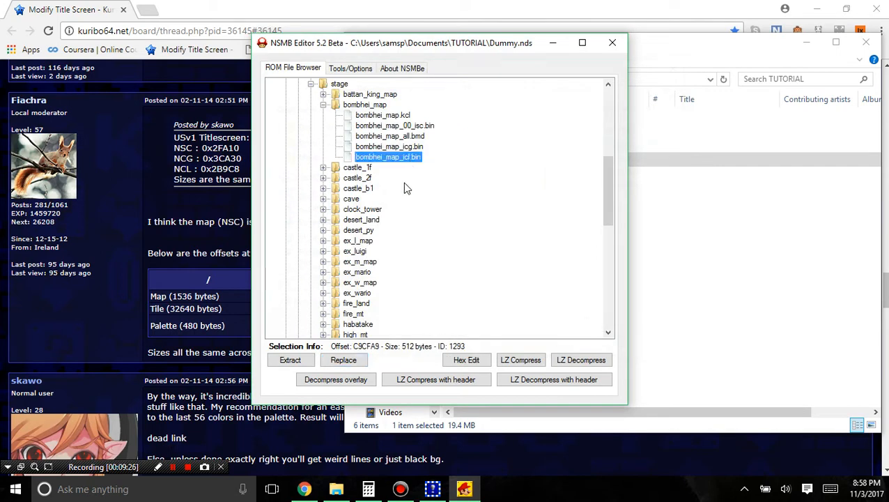
pyautogui.click(344, 359)
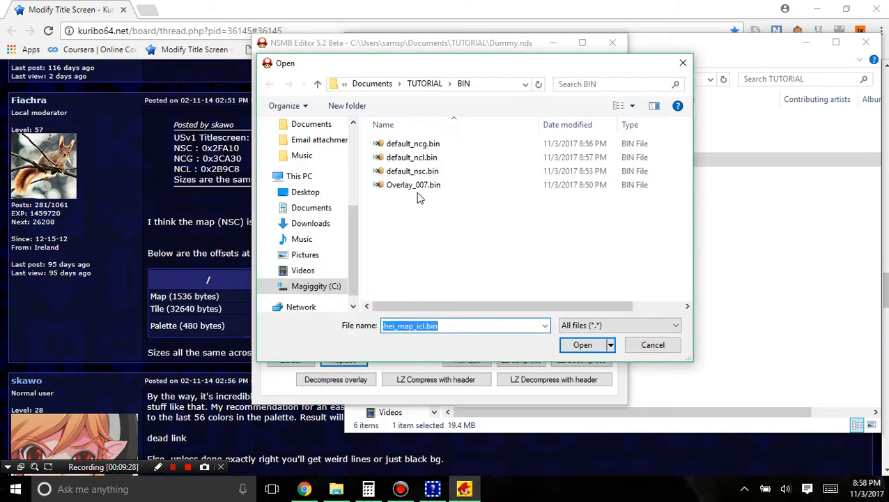
pyautogui.click(427, 157)
pyautogui.doubleClick(434, 159)
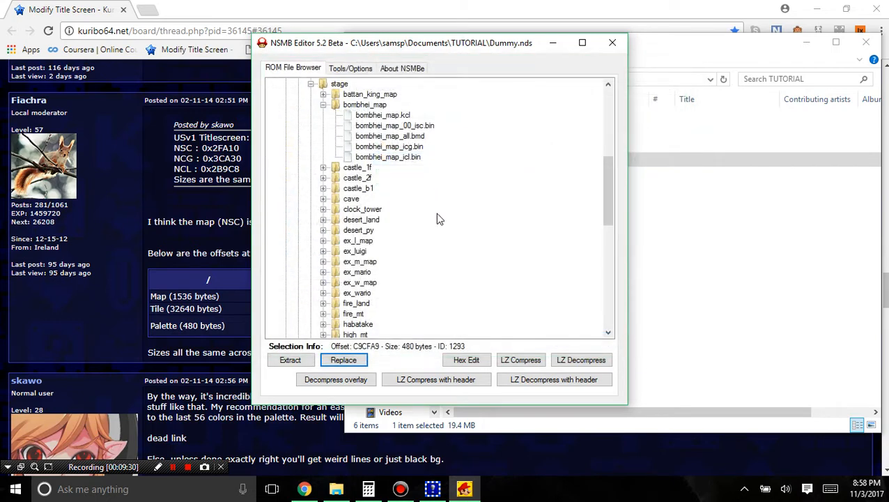
# - Check the sizes of the replaced isc, icg and icl files against the forum table's map, tile and palette sizes
pyautogui.click(395, 116)
pyautogui.click(406, 127)
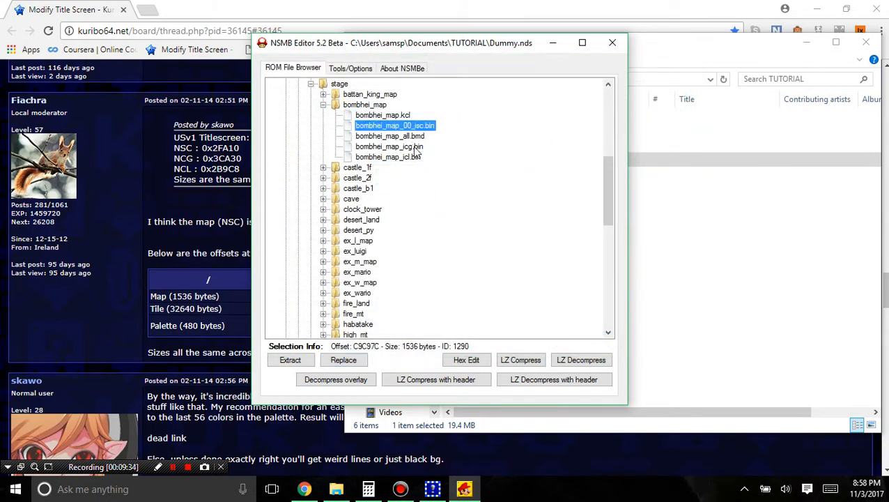
pyautogui.click(411, 157)
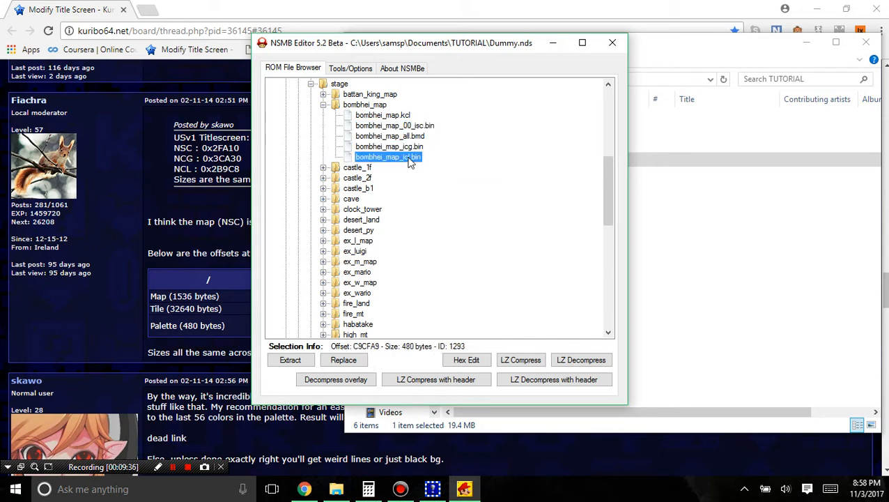
pyautogui.click(410, 147)
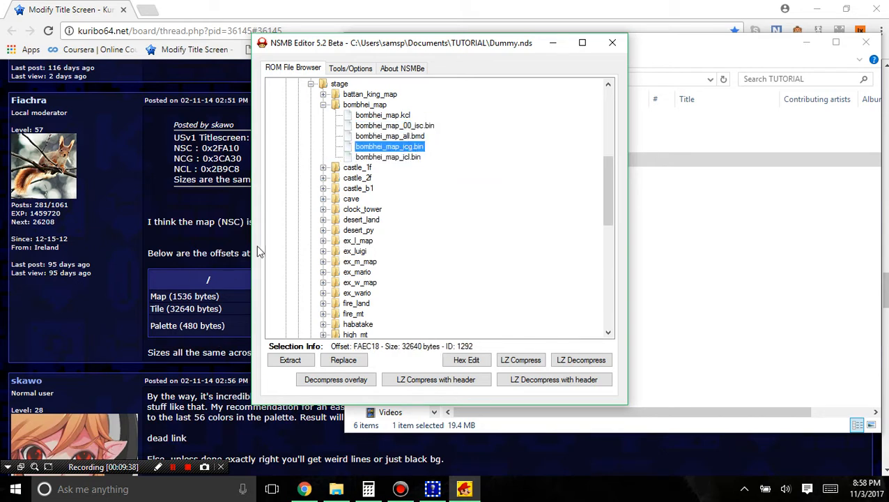
pyautogui.click(383, 126)
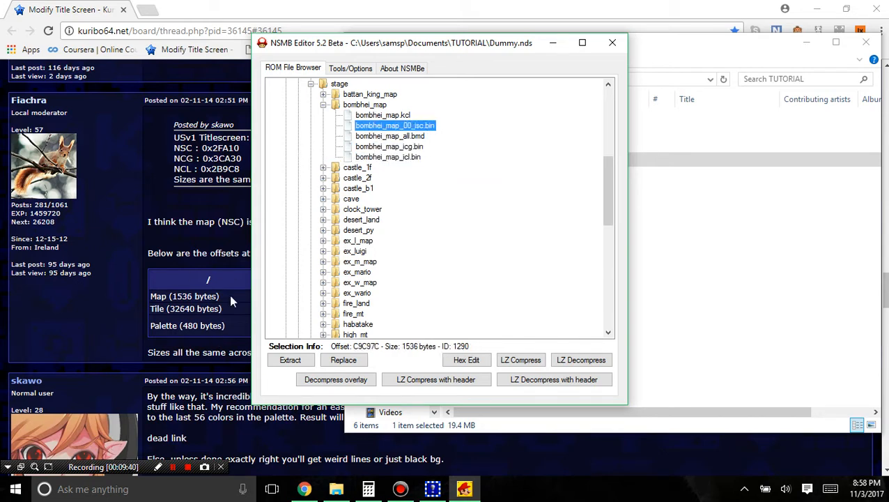
pyautogui.moveTo(377, 49); pyautogui.dragTo(506, 82)
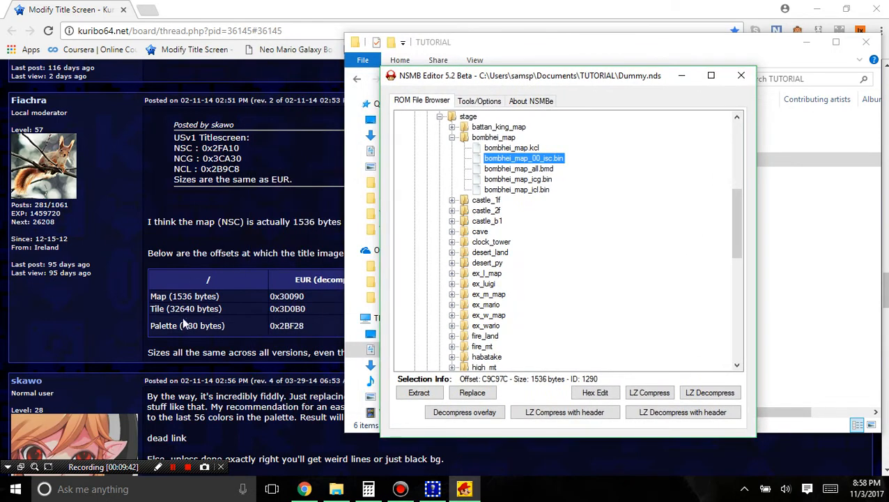
pyautogui.click(223, 309)
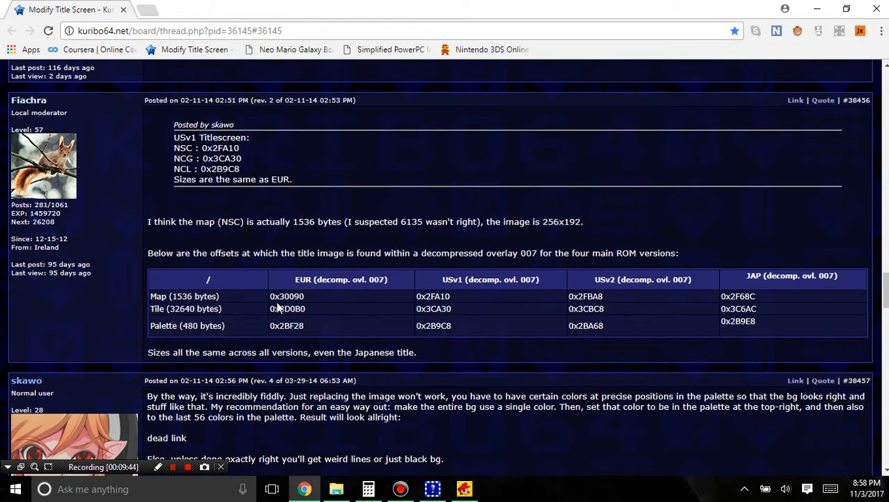
# - Find the forum thread's instruction about LZ-compressing the NSC and NCG files for the Minimap Editor
pyautogui.scroll(7, 295, 309)
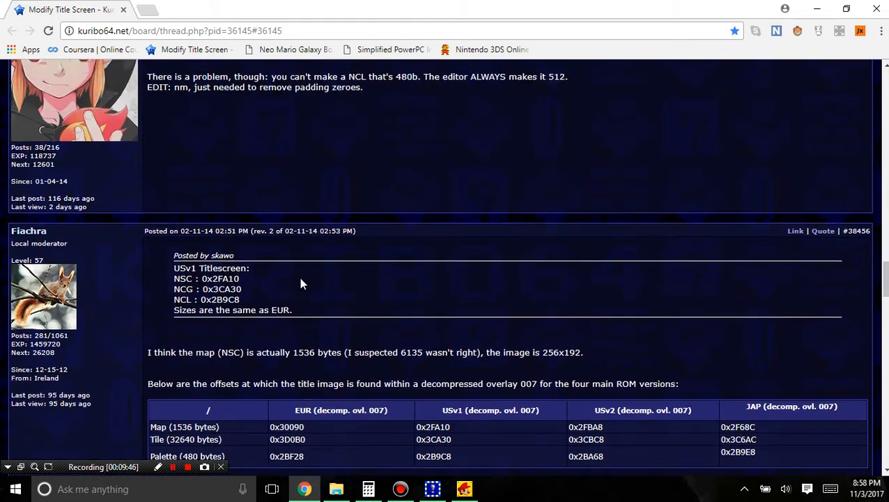
pyautogui.scroll(5, 316, 282)
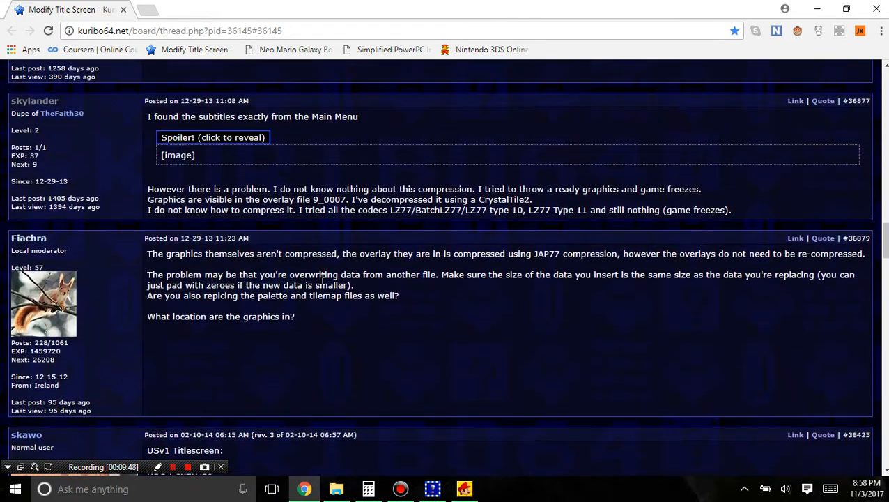
pyautogui.scroll(3, 320, 280)
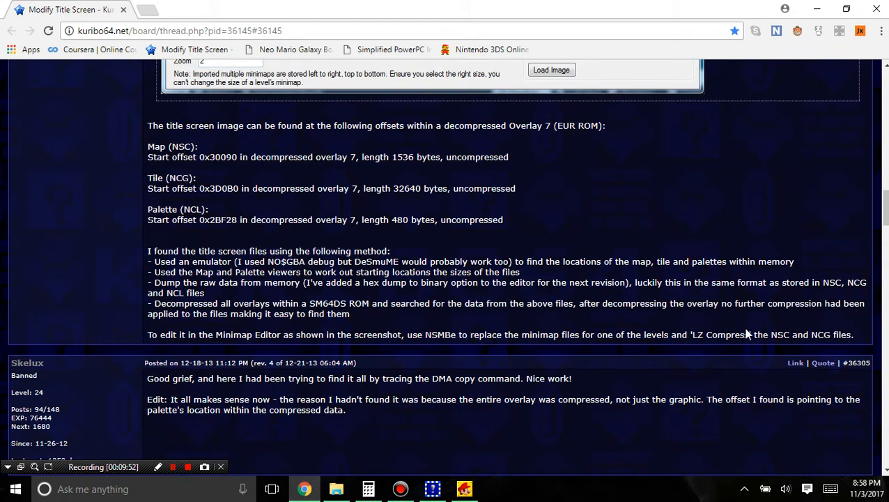
pyautogui.moveTo(693, 335); pyautogui.dragTo(846, 334)
pyautogui.scroll(-10, 704, 165)
# - LZ-compress bombhei_map_00_isc.bin and bombhei_map_icg.bin in the dummy ROM, and close NSMB Editor
pyautogui.click(464, 488)
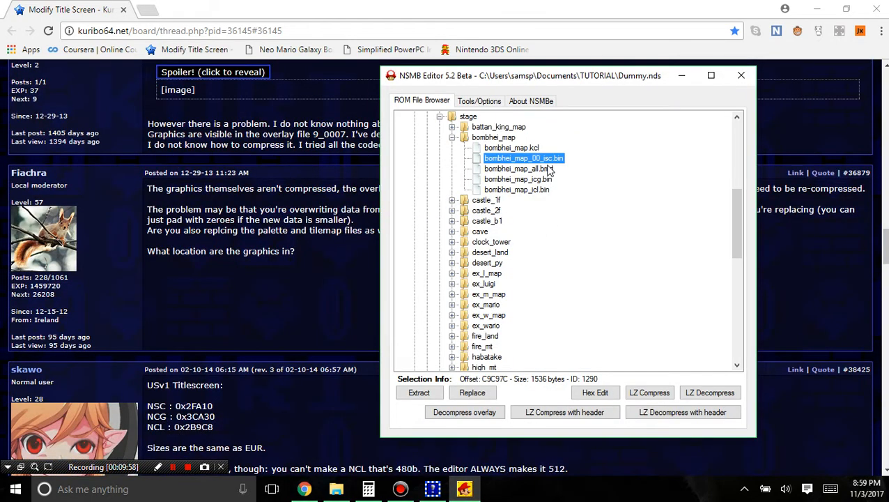
pyautogui.click(645, 399)
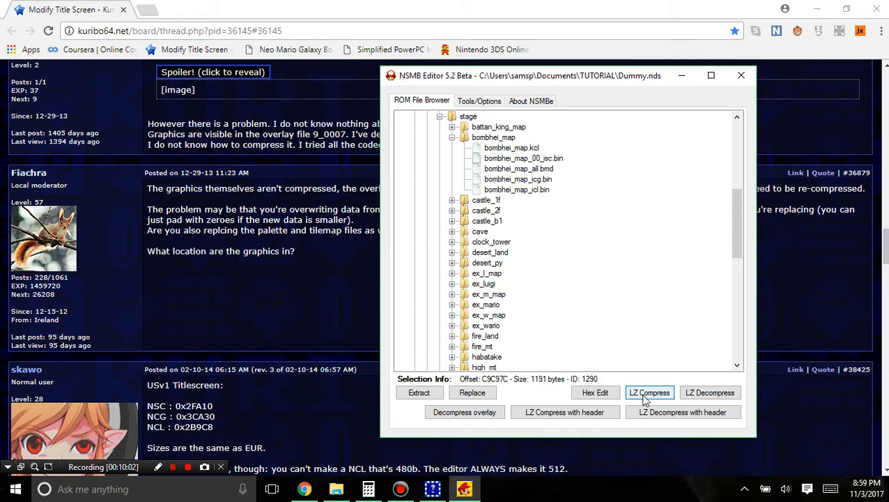
pyautogui.click(527, 162)
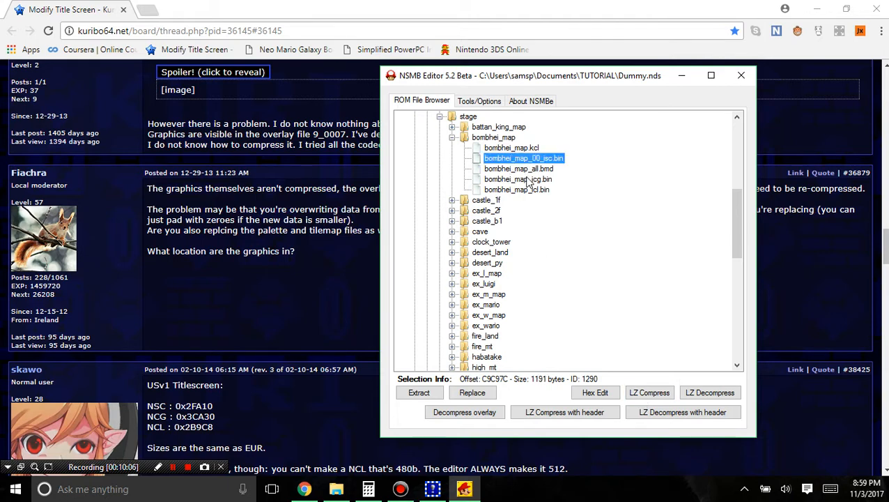
pyautogui.click(528, 179)
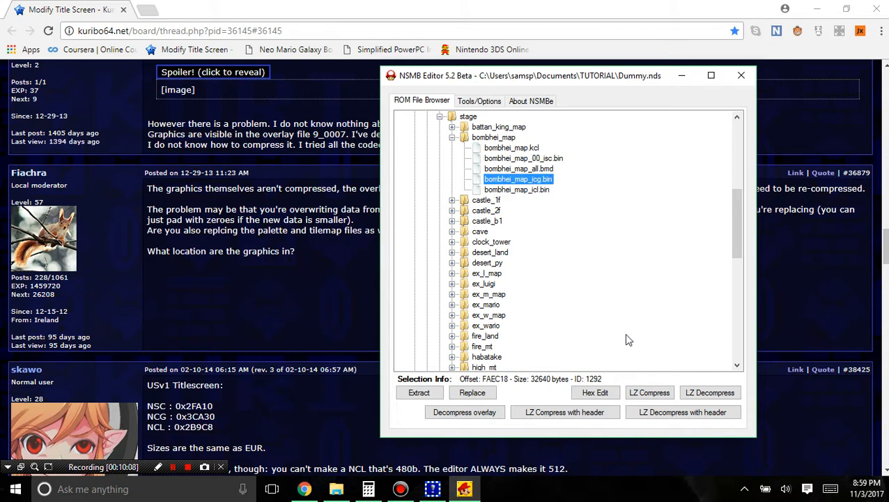
pyautogui.click(650, 394)
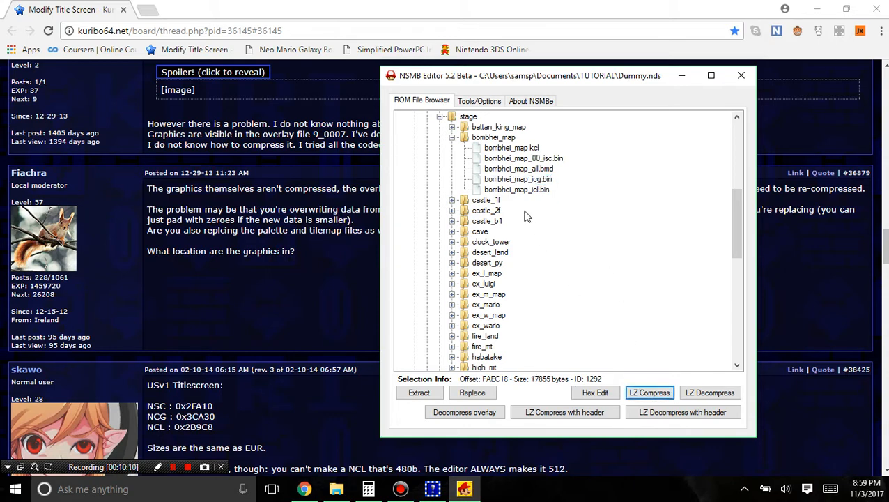
pyautogui.click(530, 179)
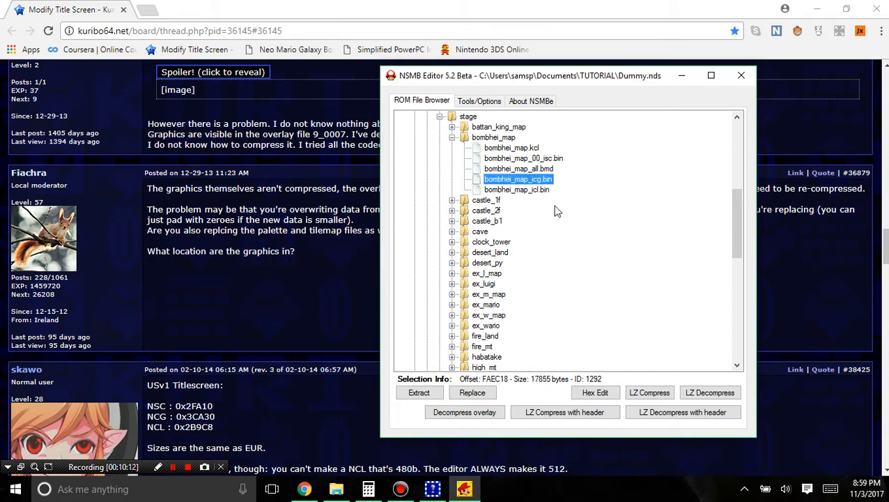
pyautogui.click(741, 76)
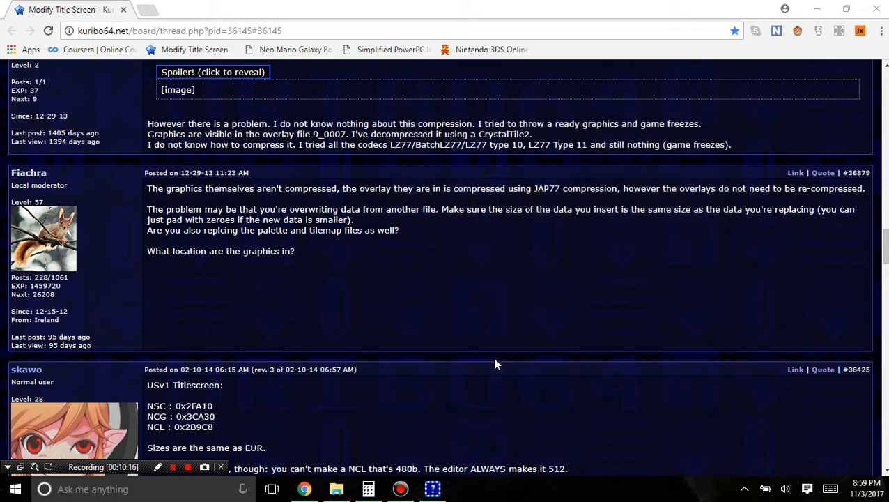
# - Switch to SM64DS Editor, load the dummy ROM and open the Bob-Omb Battlefield level for editing
pyautogui.click(431, 488)
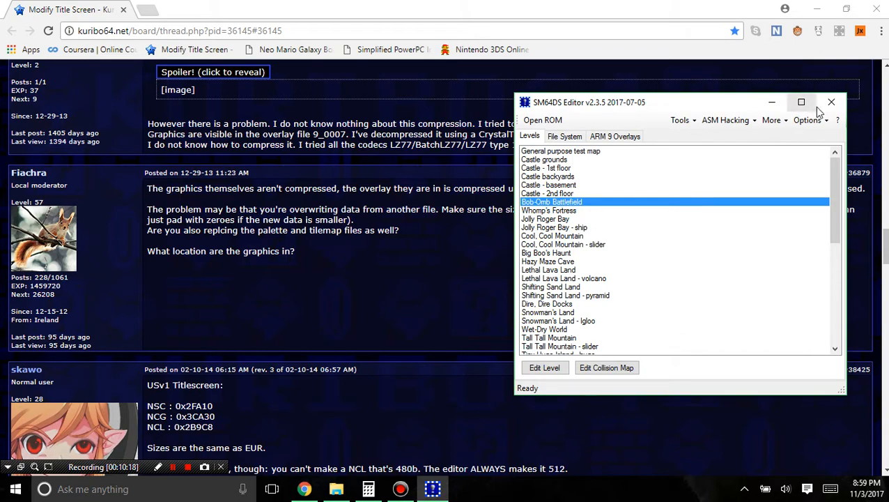
pyautogui.click(543, 120)
pyautogui.doubleClick(600, 242)
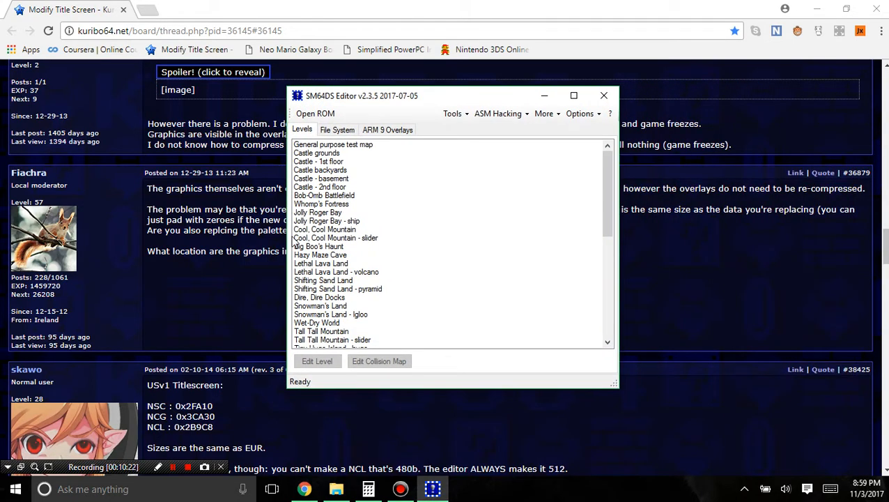
pyautogui.click(320, 195)
pyautogui.doubleClick(320, 195)
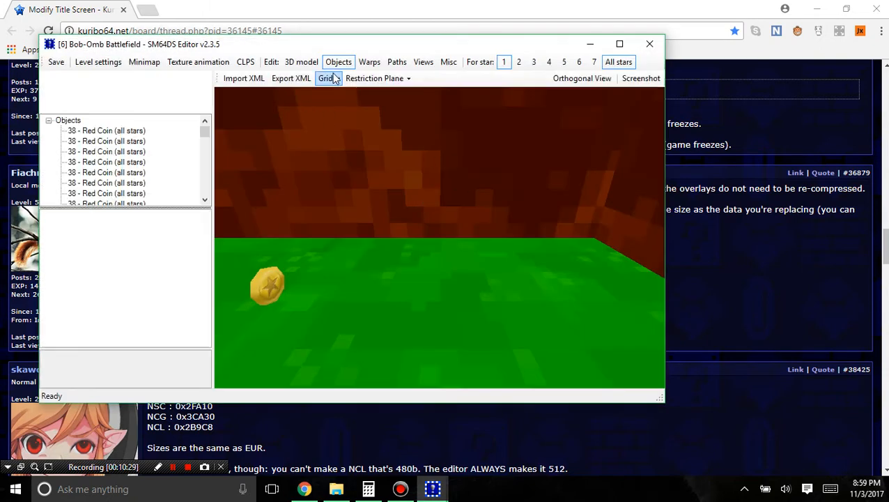
# - Open the Minimap and Image Editor for Bob-Omb Battlefield and move its window fully into view
pyautogui.scroll(-8, 474, 398)
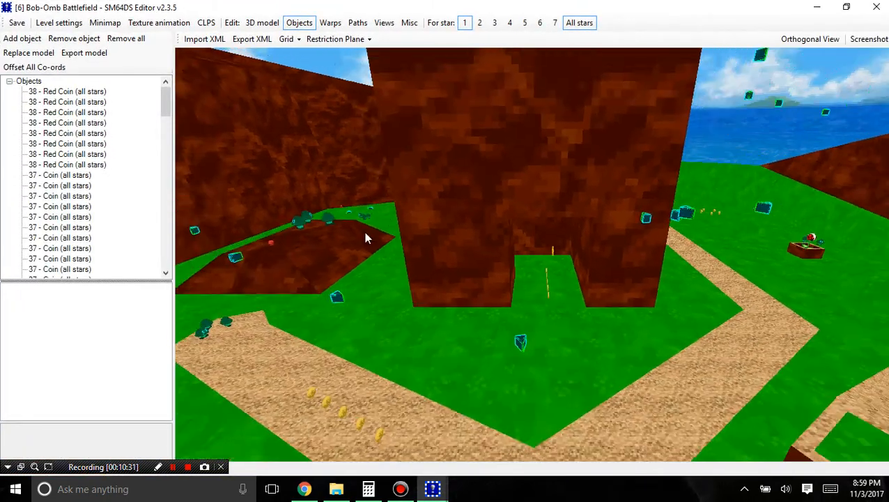
pyautogui.moveTo(364, 231); pyautogui.dragTo(522, 268)
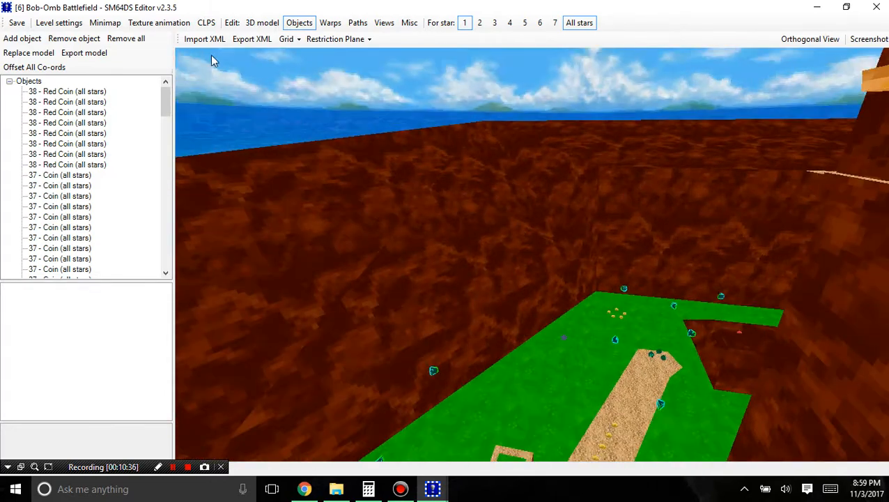
pyautogui.click(113, 25)
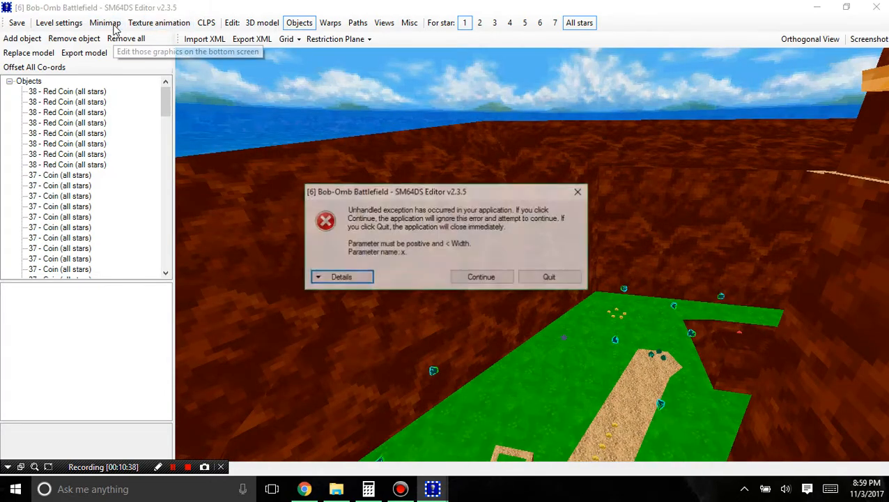
pyautogui.click(482, 277)
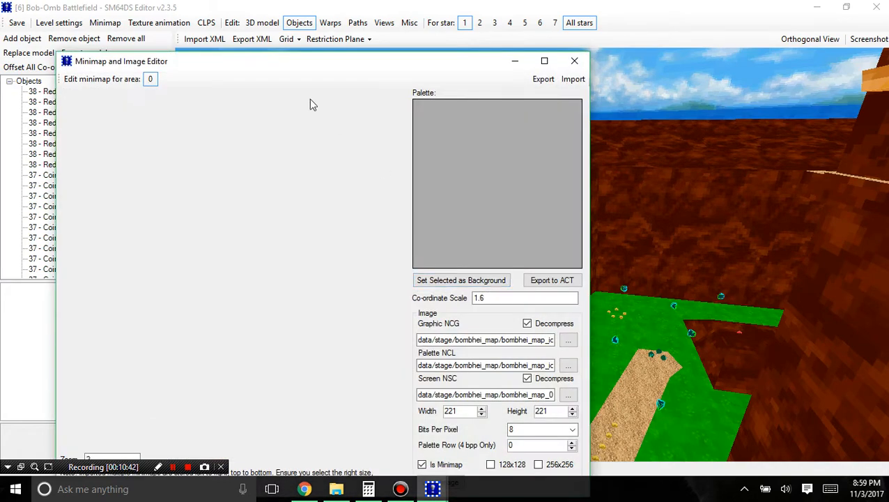
pyautogui.moveTo(283, 74); pyautogui.dragTo(387, 33)
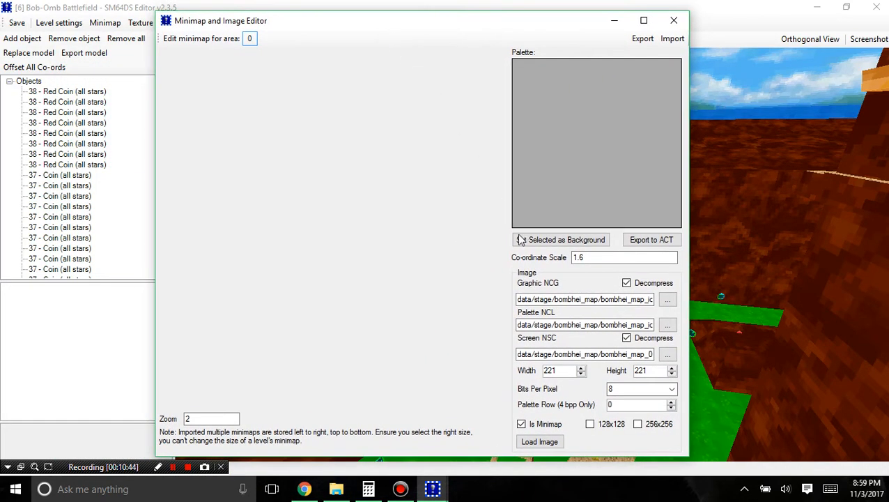
# - Set the image size to 256 wide by 192 high and load the title screen image
pyautogui.click(555, 371)
pyautogui.doubleClick(545, 371)
pyautogui.write('256')
pyautogui.doubleClick(641, 370)
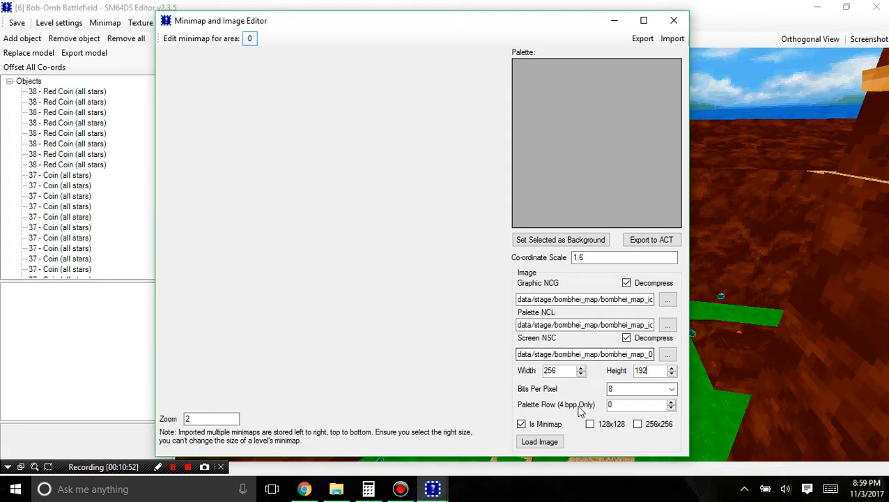
pyautogui.click(552, 443)
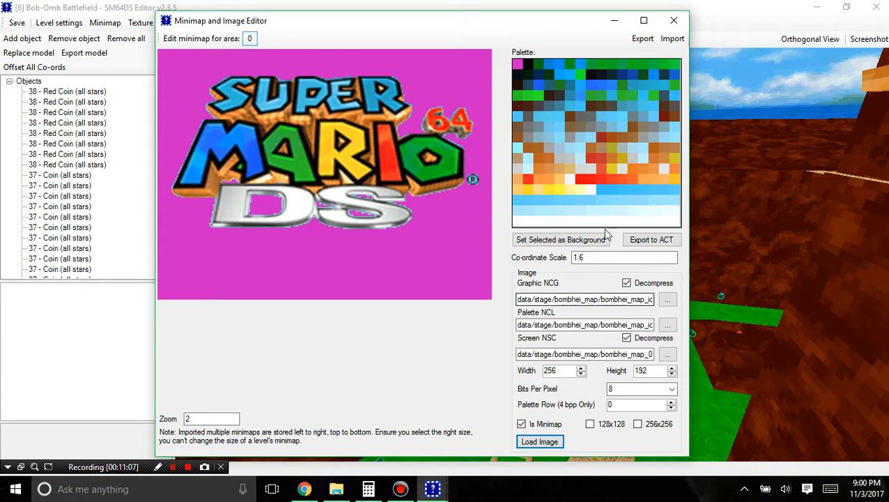
# - Select the magenta background colour, the first entry in the title image's palette
pyautogui.click(517, 65)
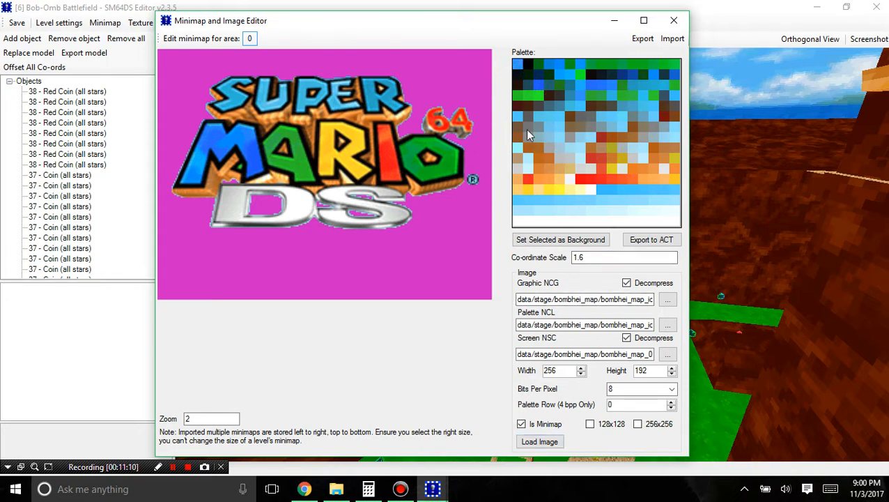
pyautogui.click(515, 65)
pyautogui.moveTo(535, 27); pyautogui.dragTo(469, 23)
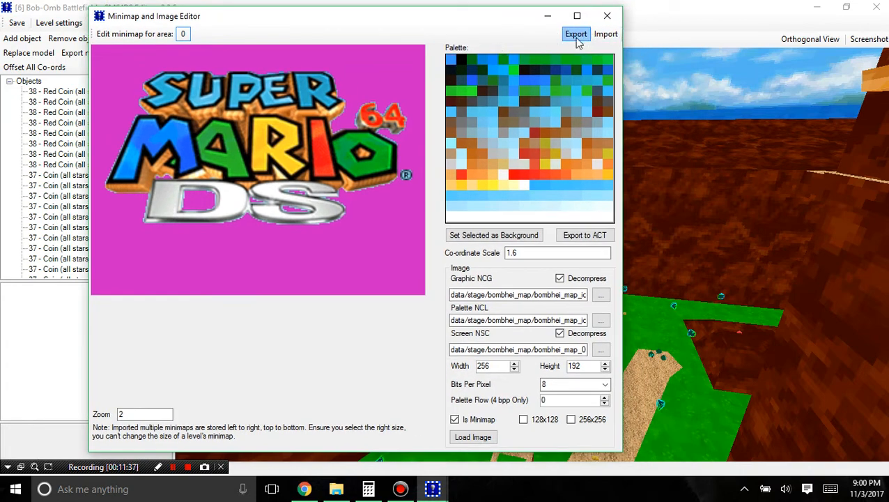
# - Start exporting the title image and create and open a new folder named BMP inside TUTORIAL
pyautogui.click(576, 34)
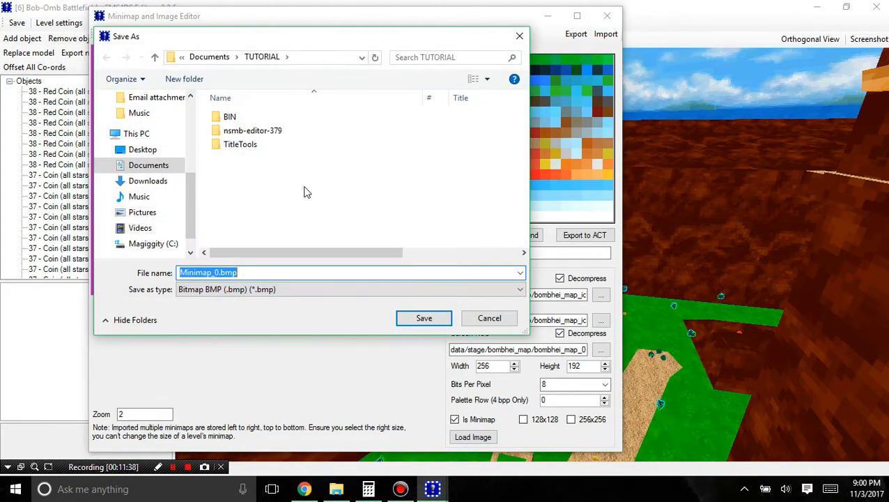
pyautogui.click(250, 203)
pyautogui.rightClick(239, 235)
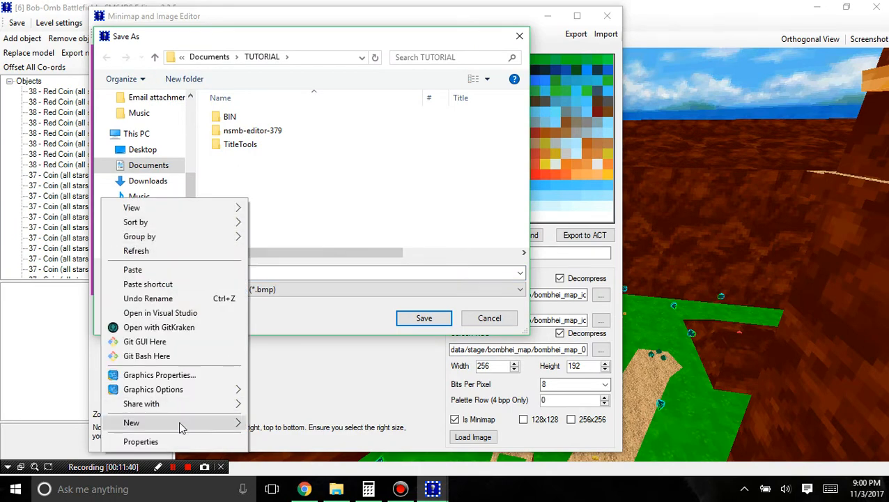
pyautogui.moveTo(180, 426)
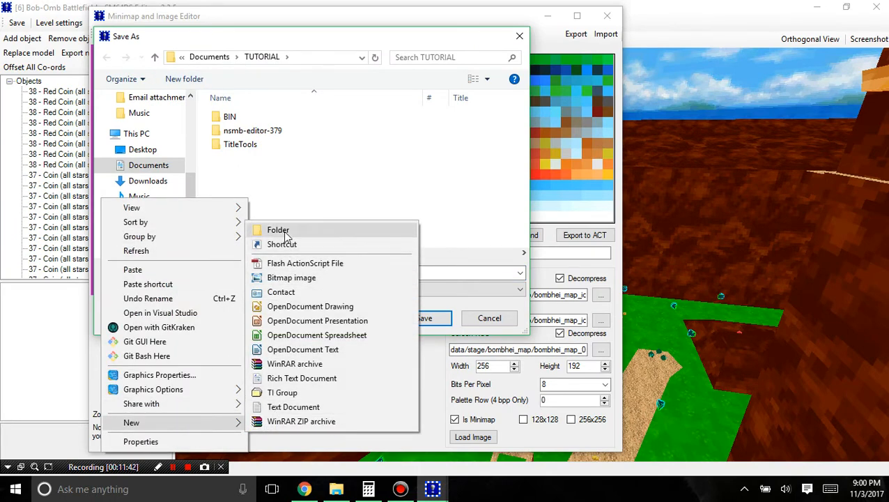
pyautogui.click(285, 233)
pyautogui.write('BMP')
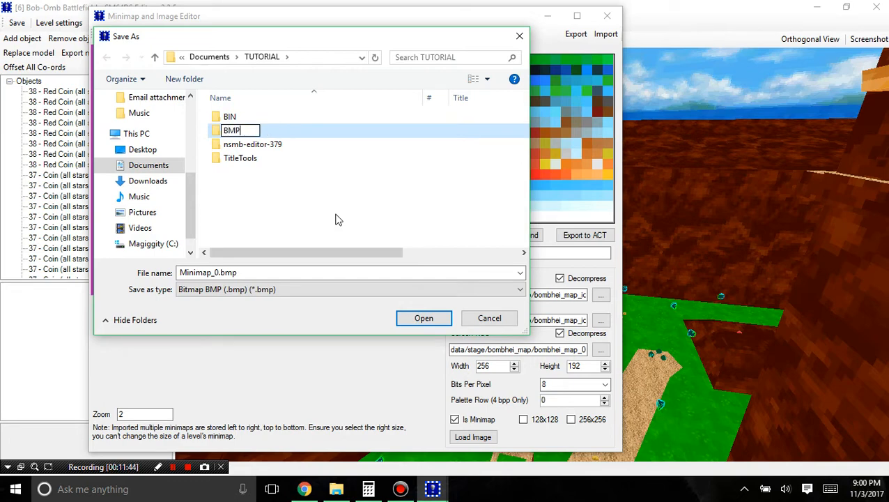
pyautogui.click(265, 132)
pyautogui.doubleClick(265, 131)
# - Save the exported title image as orig.bmp in the BMP folder
pyautogui.click(243, 289)
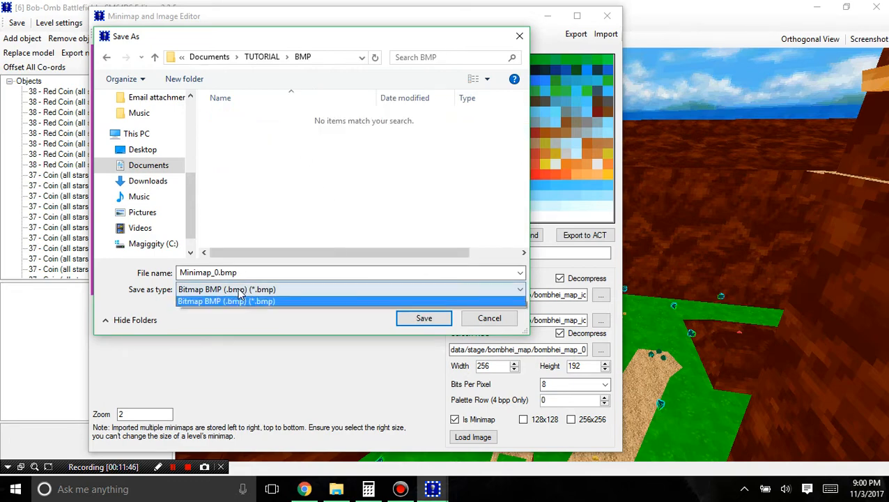
pyautogui.click(241, 289)
pyautogui.click(224, 272)
pyautogui.moveTo(221, 273); pyautogui.dragTo(159, 277)
pyautogui.write('ori')
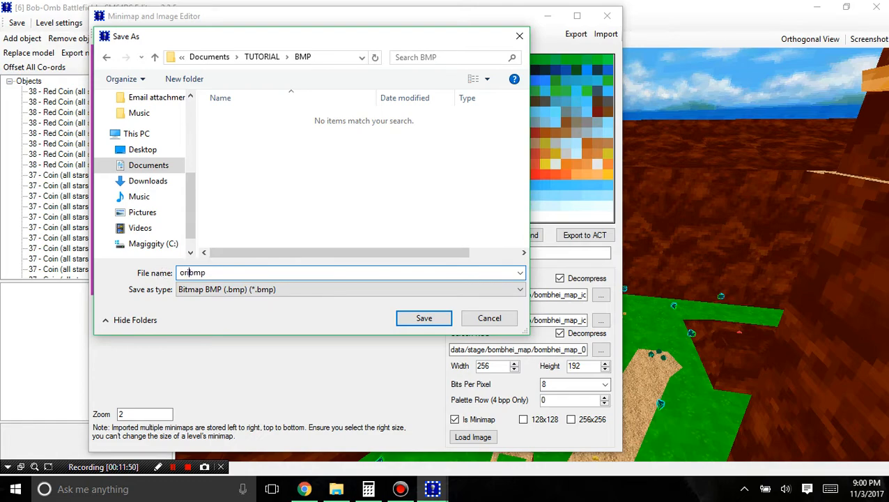
pyautogui.write('g')
pyautogui.press('Return')
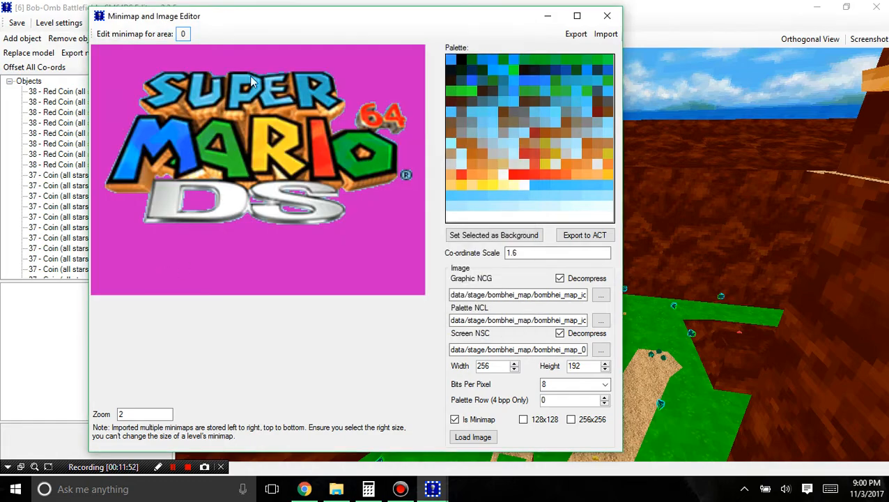
pyautogui.moveTo(242, 24); pyautogui.dragTo(271, 26)
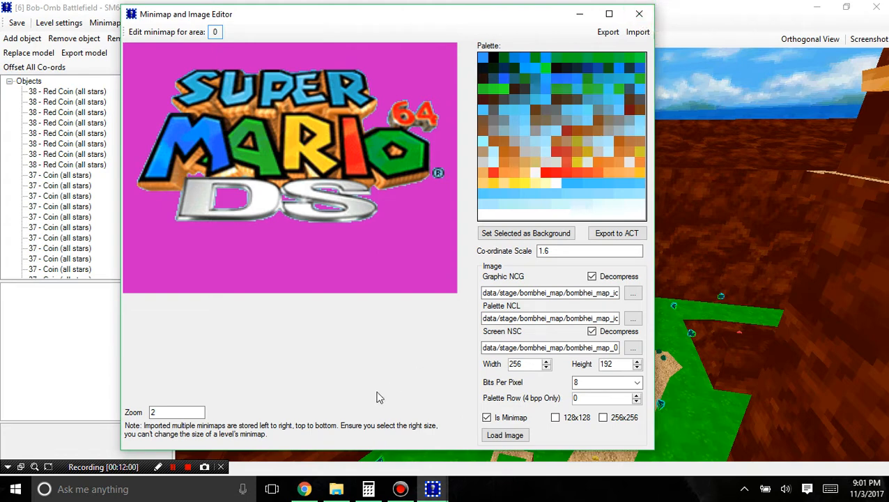
# - Switch to File Explorer and duplicate orig.bmp within the BMP folder
pyautogui.click(336, 488)
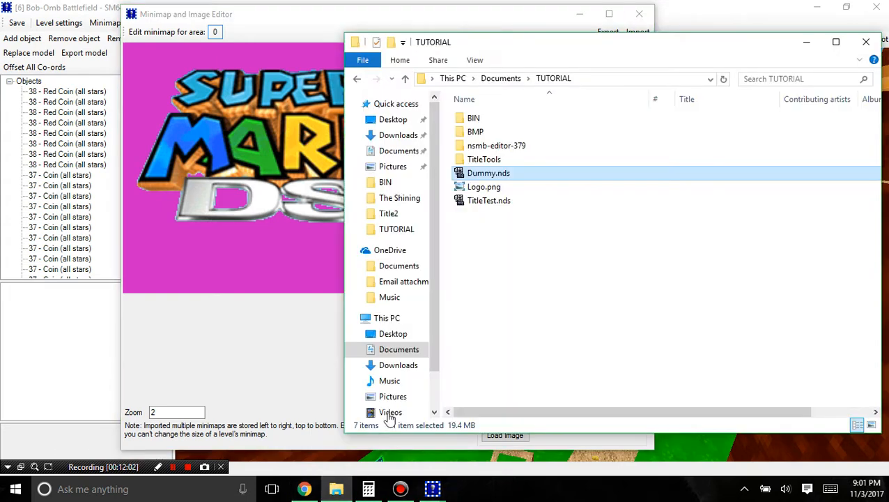
pyautogui.doubleClick(480, 132)
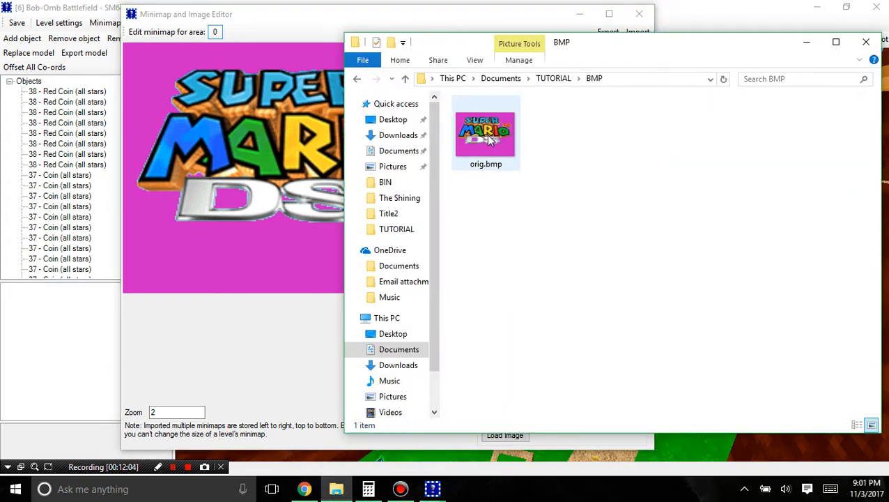
pyautogui.click(491, 139)
pyautogui.click(549, 79)
pyautogui.click(490, 190)
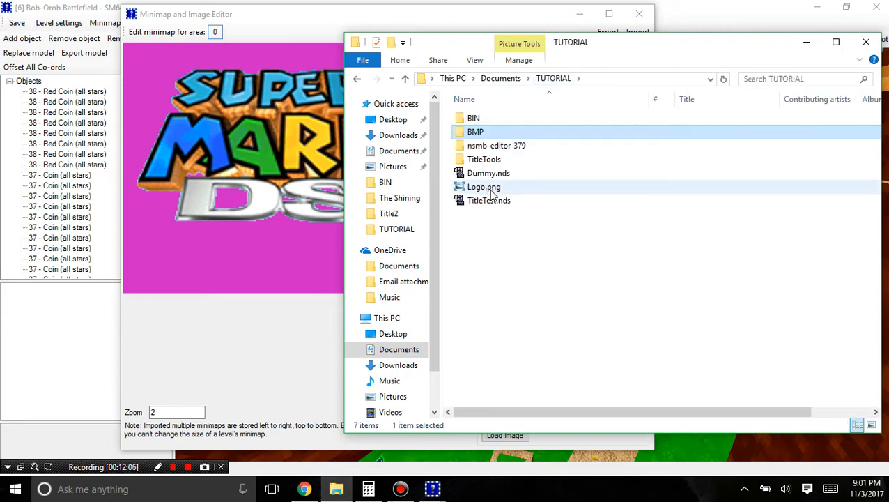
pyautogui.doubleClick(492, 136)
pyautogui.click(489, 127)
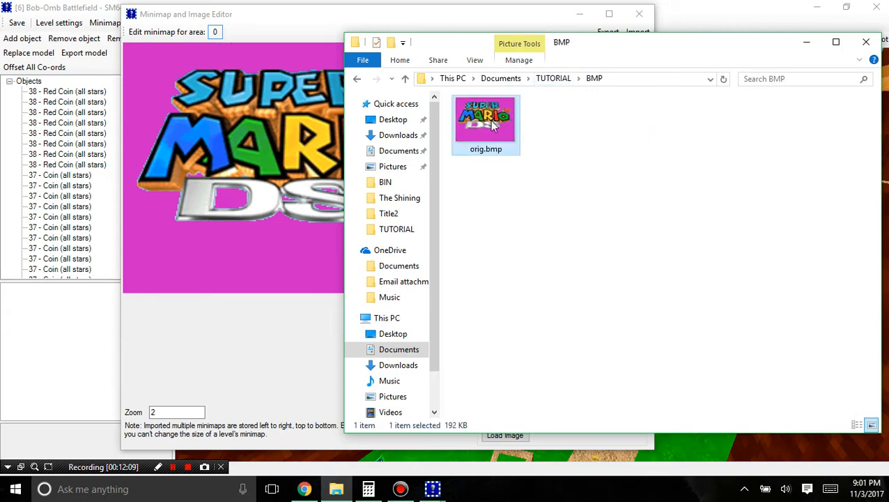
pyautogui.click(583, 166)
pyautogui.hotkey('ctrl', 'v')
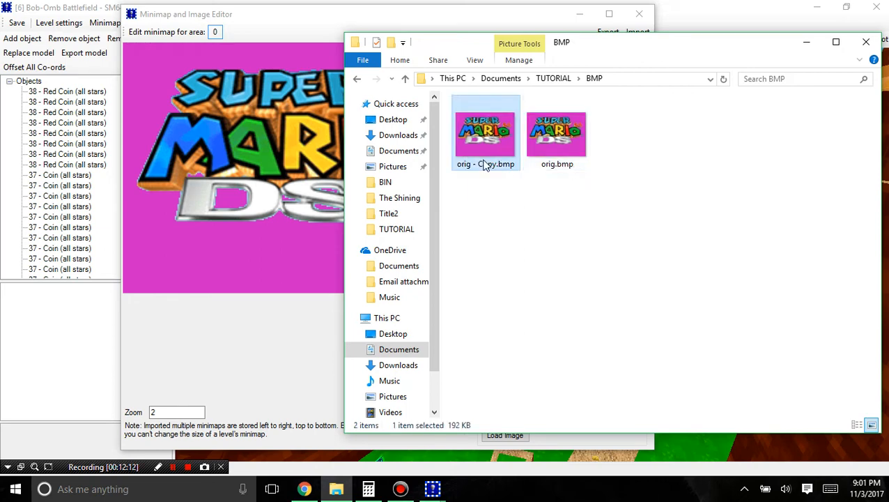
# - Rename the copied bitmap as derpTitle.bmp
pyautogui.rightClick(482, 163)
pyautogui.click(313, 446)
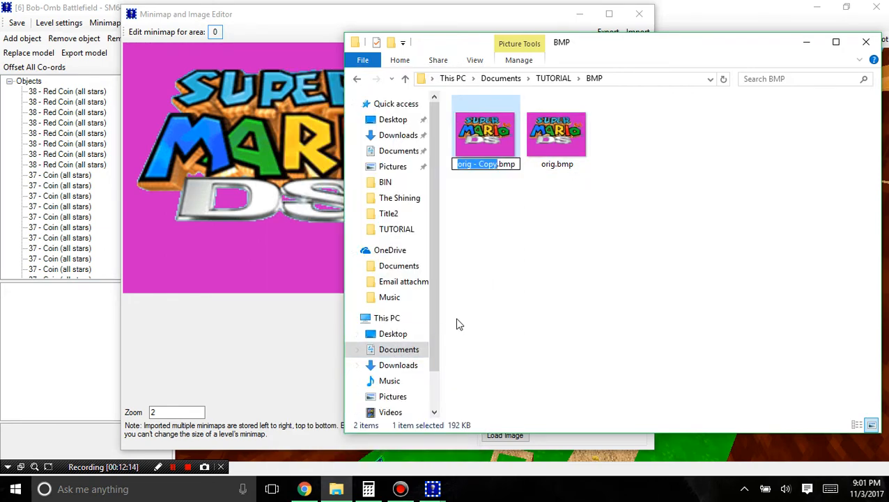
pyautogui.write('dep')
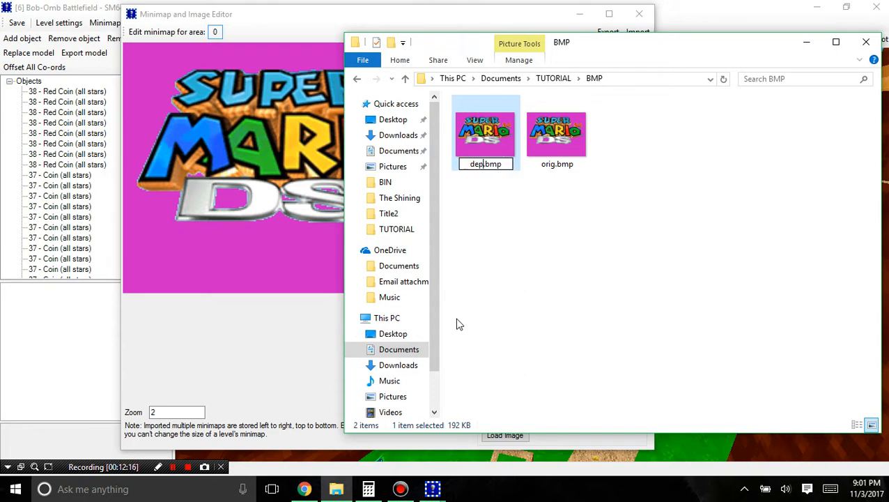
pyautogui.press('BackSpace')
pyautogui.write('rpTitle')
pyautogui.press('Return')
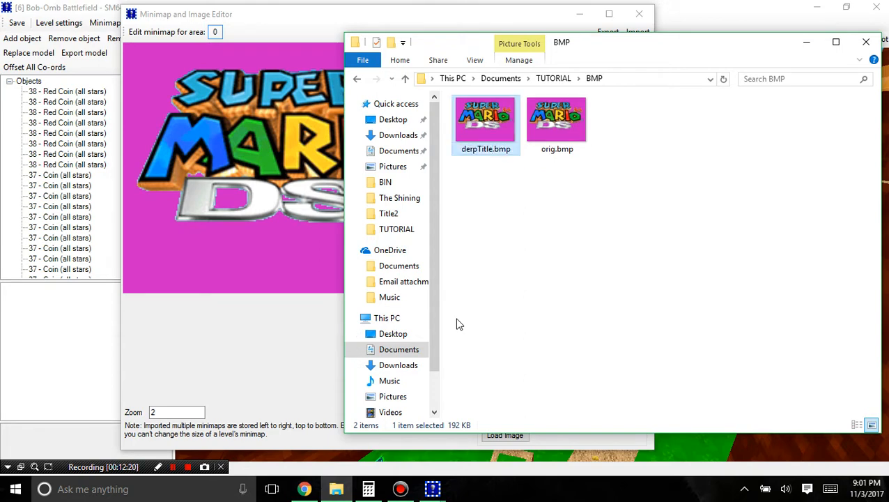
# - Open derpTitle.bmp in GNU Image Manipulation Program
pyautogui.rightClick(495, 137)
pyautogui.moveTo(380, 242)
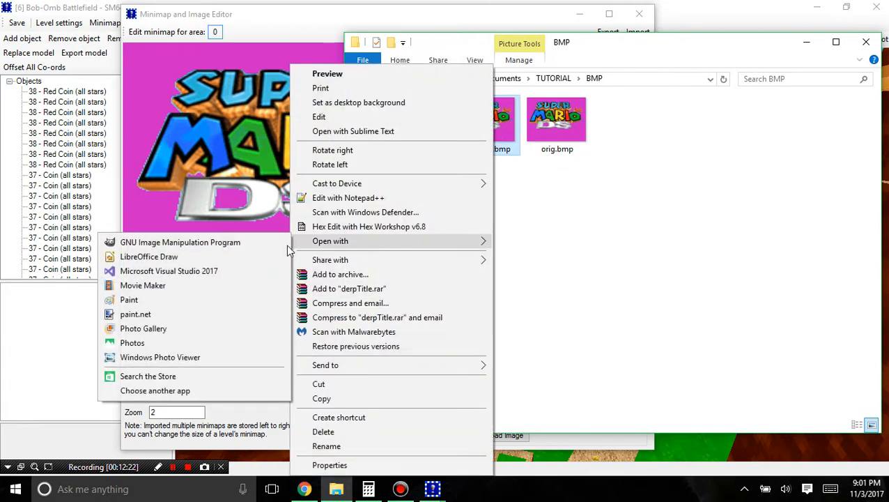
pyautogui.click(144, 243)
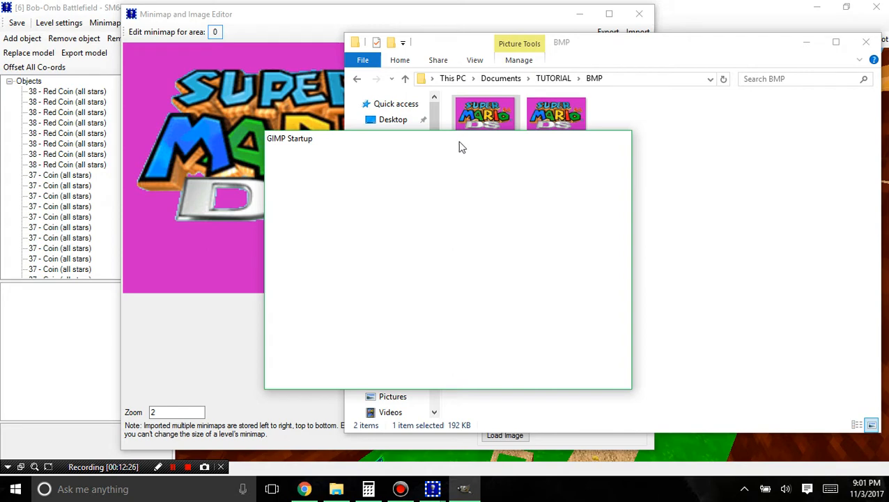
# - Open Logo.png from the TUTORIAL folder in GIMP as well, and return to the BMP folder
pyautogui.click(746, 153)
pyautogui.click(553, 78)
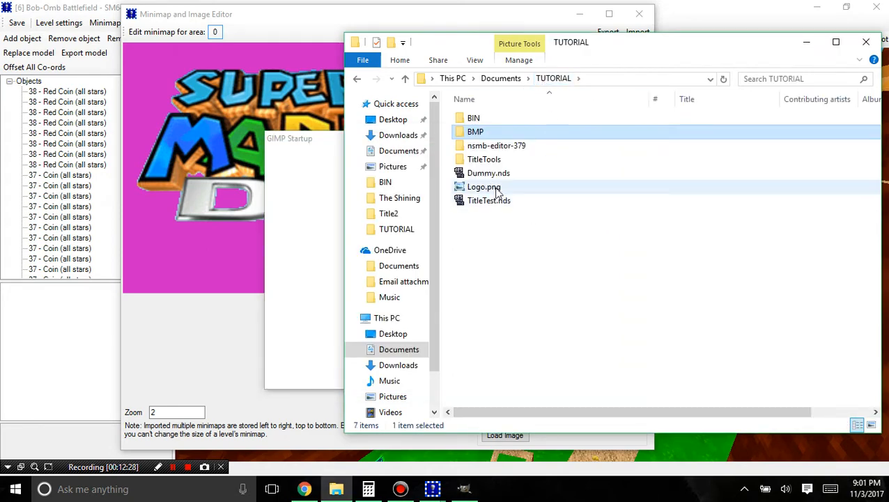
pyautogui.click(501, 189)
pyautogui.rightClick(502, 190)
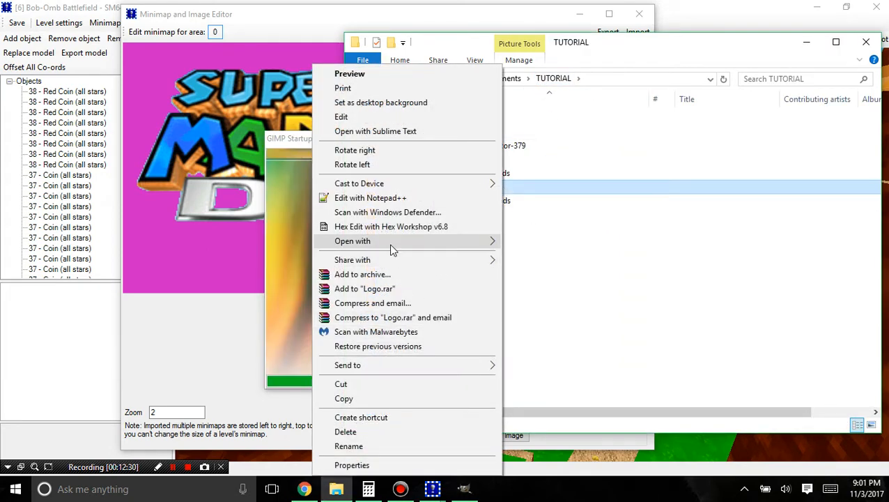
pyautogui.moveTo(376, 240)
pyautogui.click(223, 244)
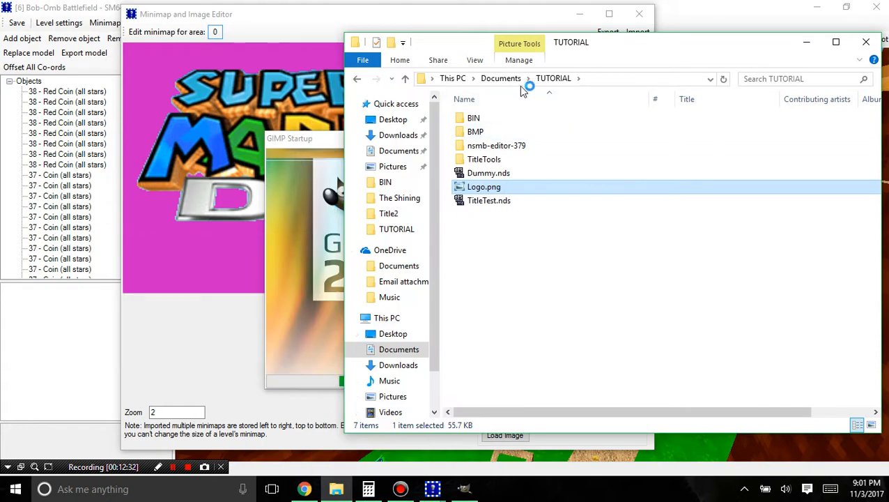
pyautogui.doubleClick(500, 132)
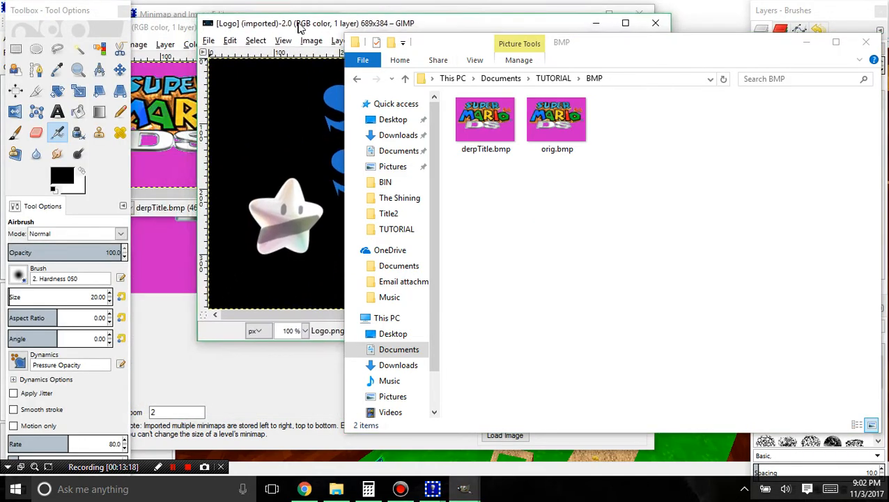
# - Minimize File Explorer and arrange the derpTitle and Logo image windows so both are accessible
pyautogui.click(805, 43)
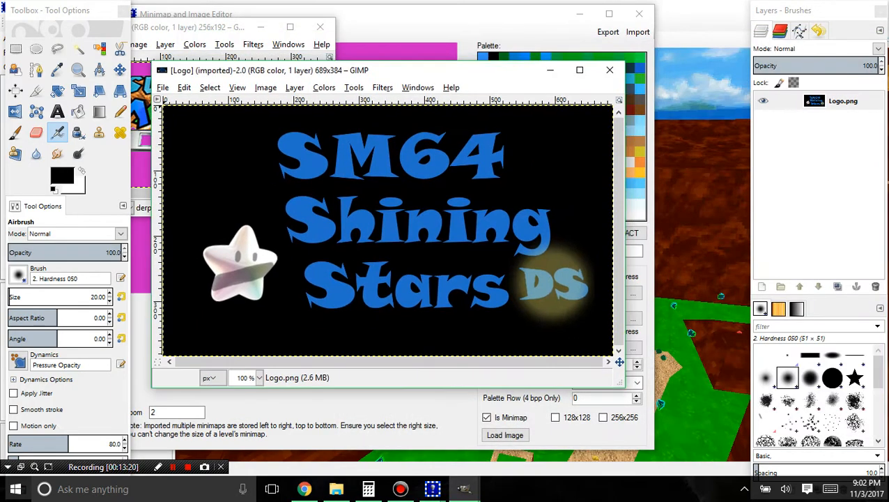
pyautogui.click(383, 87)
pyautogui.click(390, 82)
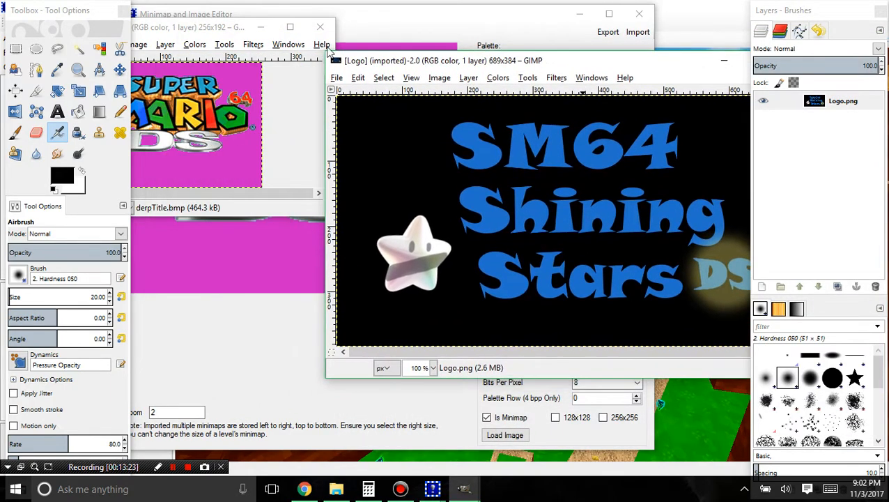
pyautogui.moveTo(221, 31); pyautogui.dragTo(344, 165)
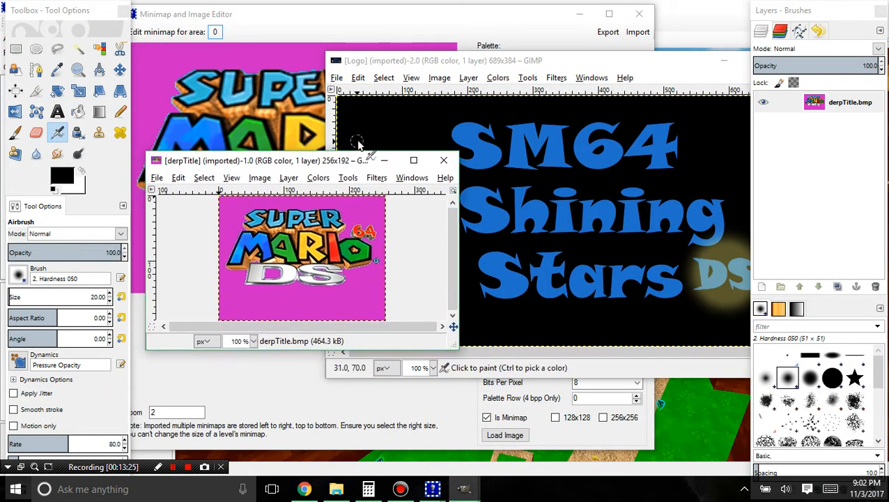
pyautogui.click(535, 101)
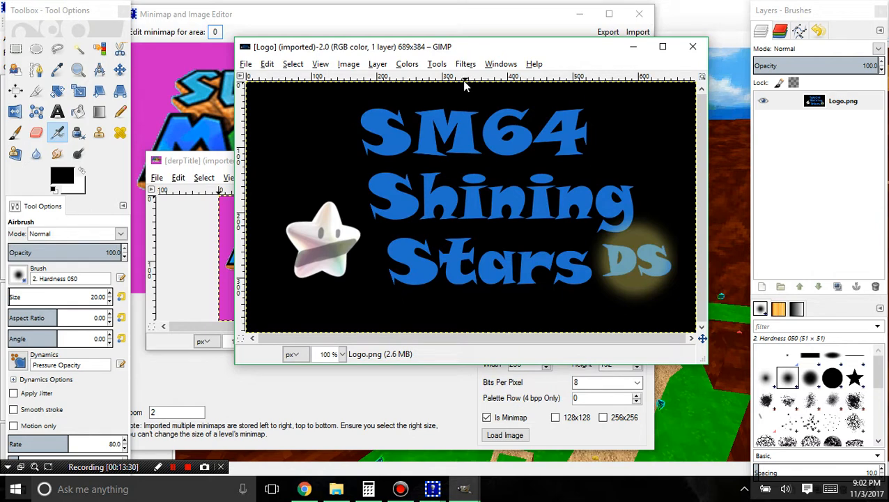
# - Make the logo's black background transparent using Color to Alpha with the colour 000000
pyautogui.click(354, 68)
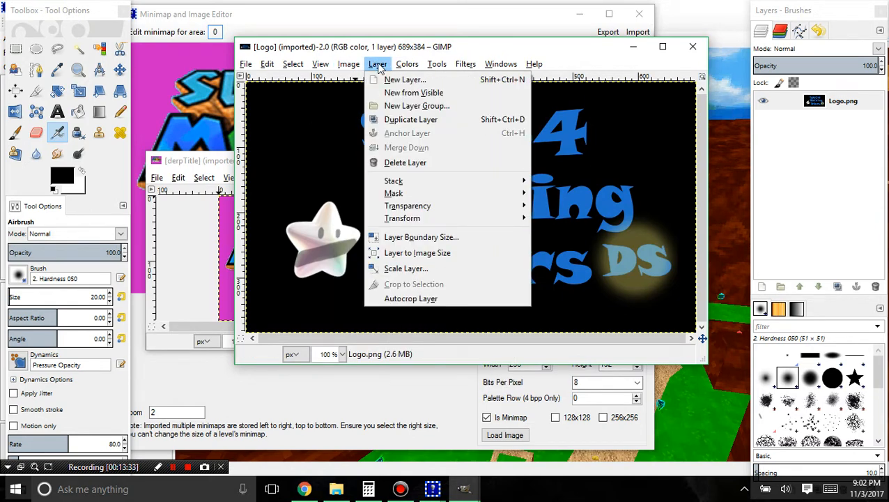
pyautogui.moveTo(400, 66)
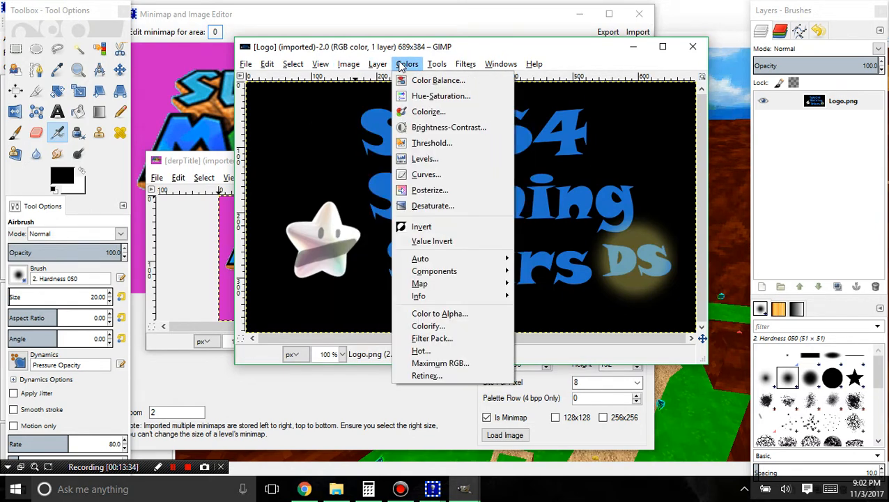
pyautogui.click(456, 314)
pyautogui.moveTo(430, 146); pyautogui.dragTo(456, 148)
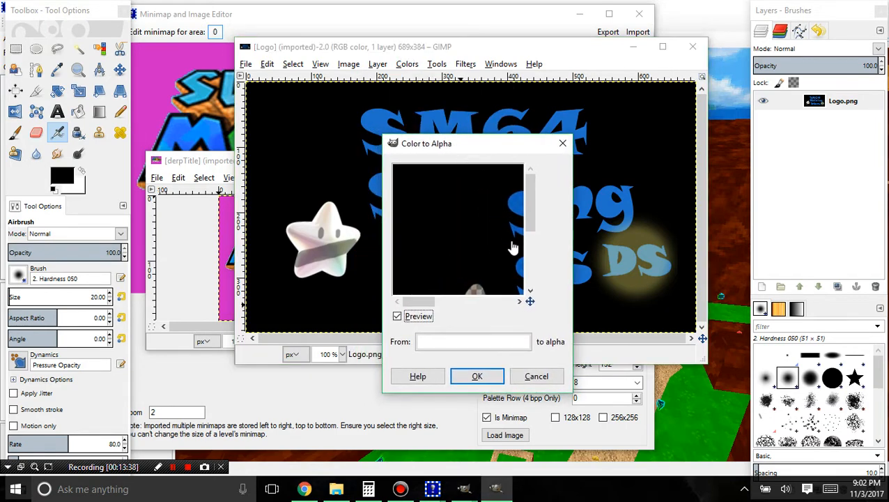
pyautogui.click(481, 341)
pyautogui.click(387, 310)
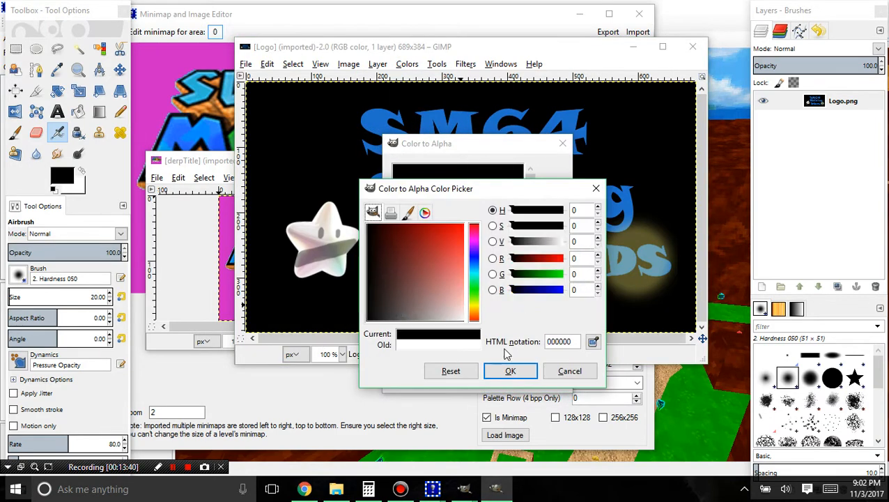
pyautogui.click(512, 370)
pyautogui.moveTo(461, 147); pyautogui.dragTo(665, 119)
pyautogui.scroll(-4, 694, 195)
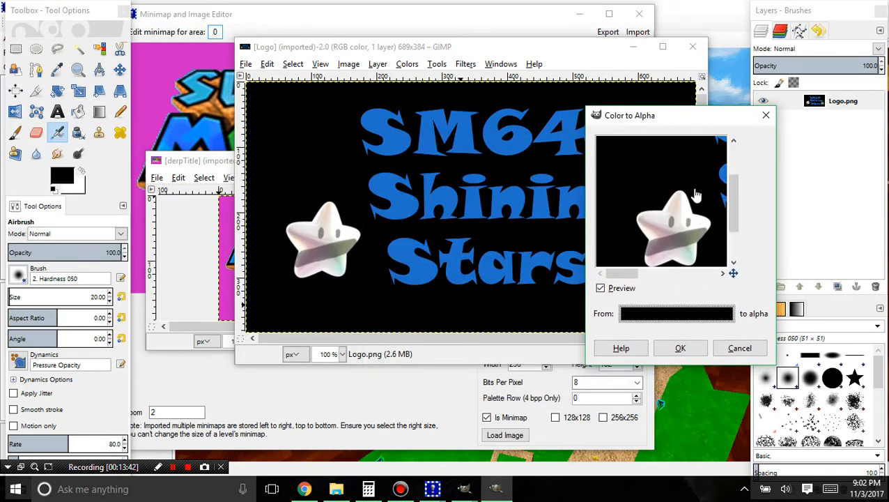
pyautogui.click(693, 346)
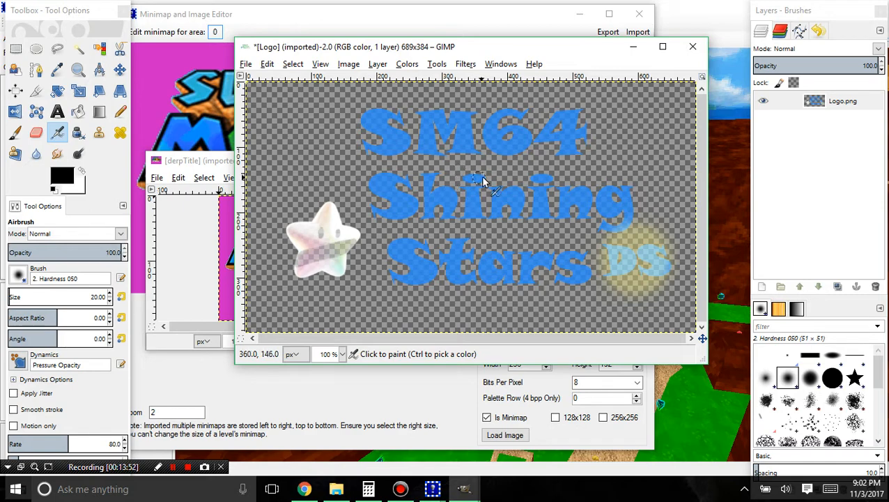
# - Copy the entire logo image and add a new transparent layer above the title image in derpTitle
pyautogui.hotkey('ctrl', 'a')
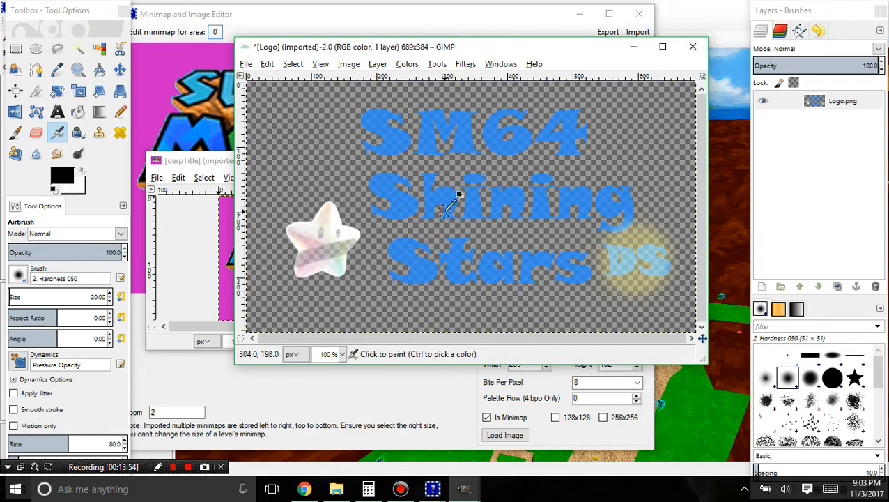
pyautogui.hotkey('ctrl', 'c')
pyautogui.click(206, 164)
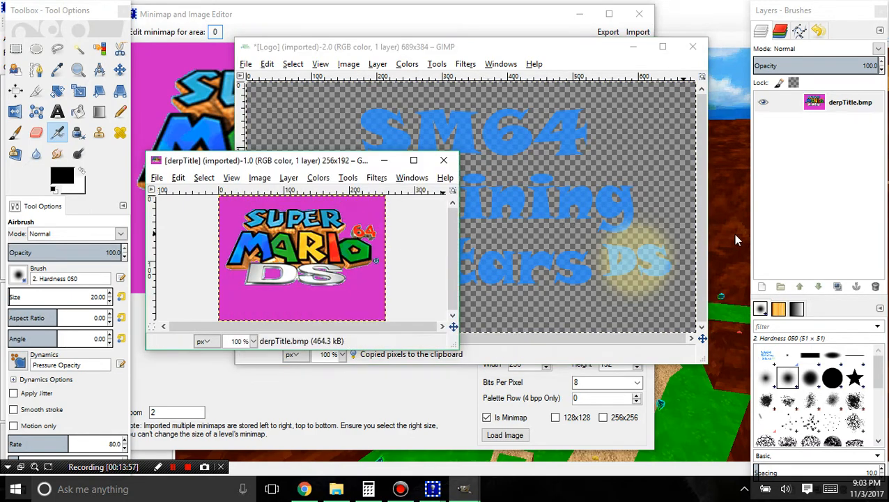
pyautogui.click(762, 287)
pyautogui.click(755, 395)
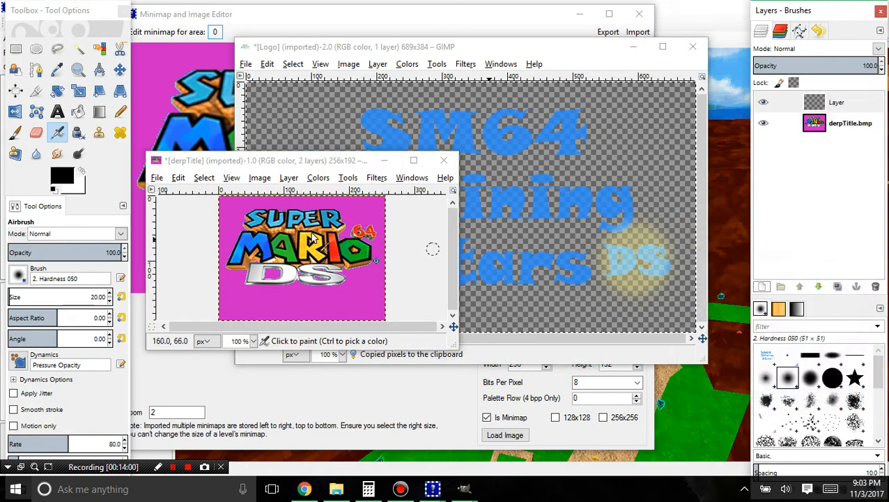
# - Paste the copied logo into the derpTitle image and move the floating selection sideways across the canvas
pyautogui.hotkey('ctrl', 'v')
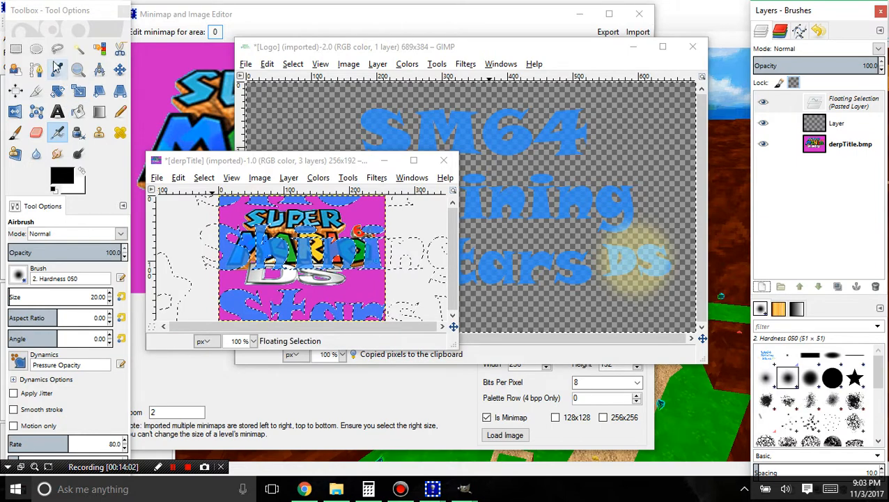
pyautogui.click(119, 70)
pyautogui.moveTo(277, 248); pyautogui.dragTo(404, 243)
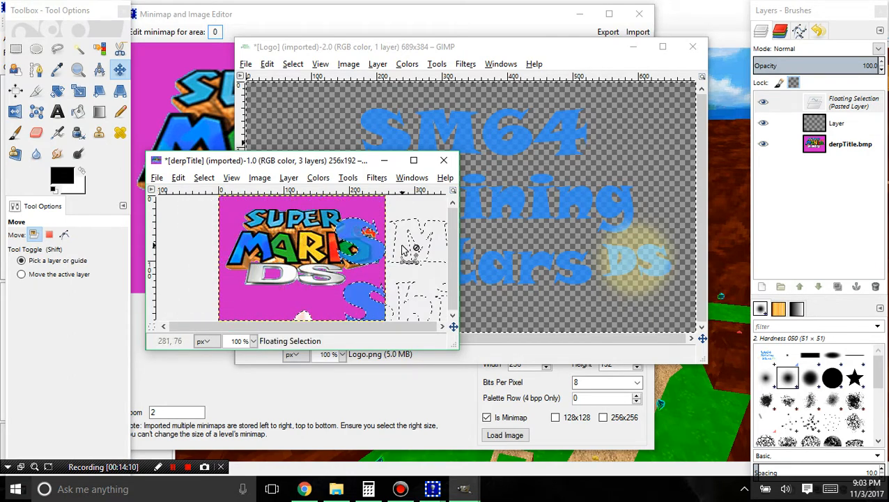
# - Undo the move and the pasting of the logo in derpTitle
pyautogui.hotkey('ctrl', 'z')
pyautogui.hotkey('ctrl', 'z')
pyautogui.hotkey('ctrl', 'z')
pyautogui.hotkey('ctrl', 'z')
pyautogui.hotkey('ctrl', 'z')
pyautogui.hotkey('ctrl', 'z')
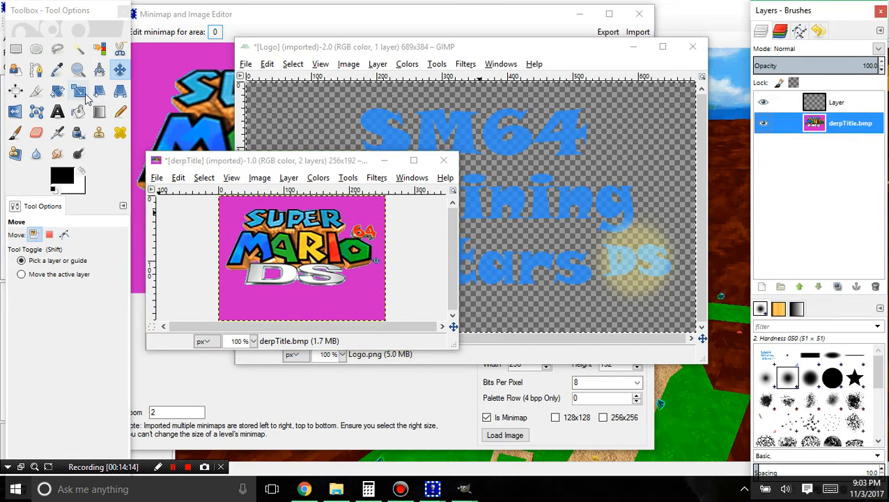
# - Select a 246 × 149 px rectangle around the old title artwork on the derpTitle.bmp layer and delete its contents
pyautogui.click(15, 48)
pyautogui.scroll(2, 247, 218)
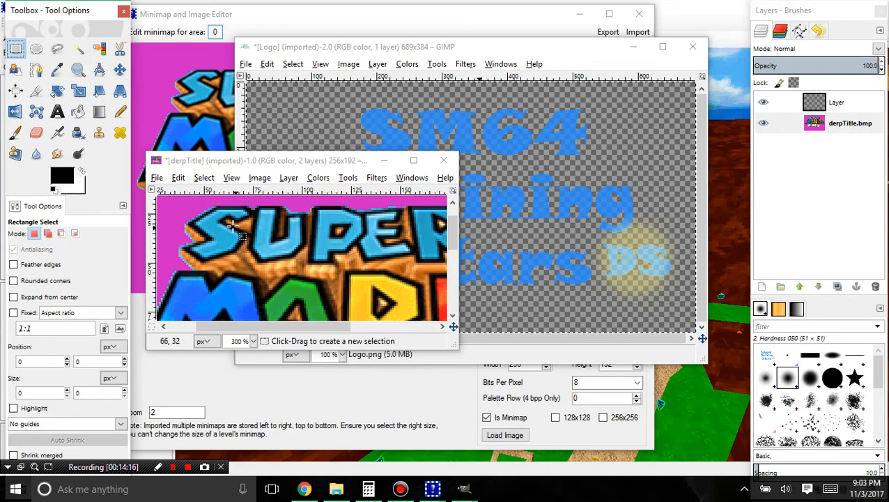
pyautogui.scroll(-3, 242, 219)
pyautogui.moveTo(253, 222); pyautogui.dragTo(357, 286)
pyautogui.press('Delete')
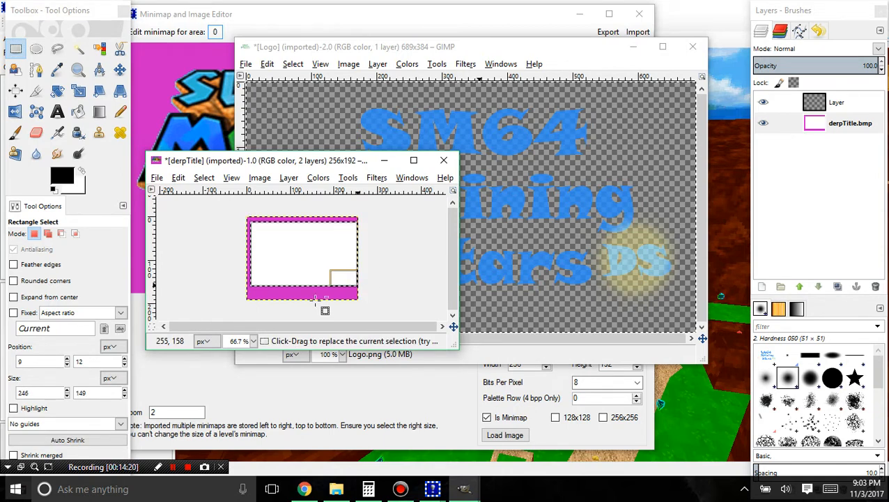
# - Pick the magenta background colour as foreground and bucket-fill the erased area of derpTitle.bmp with it
pyautogui.scroll(3, 258, 264)
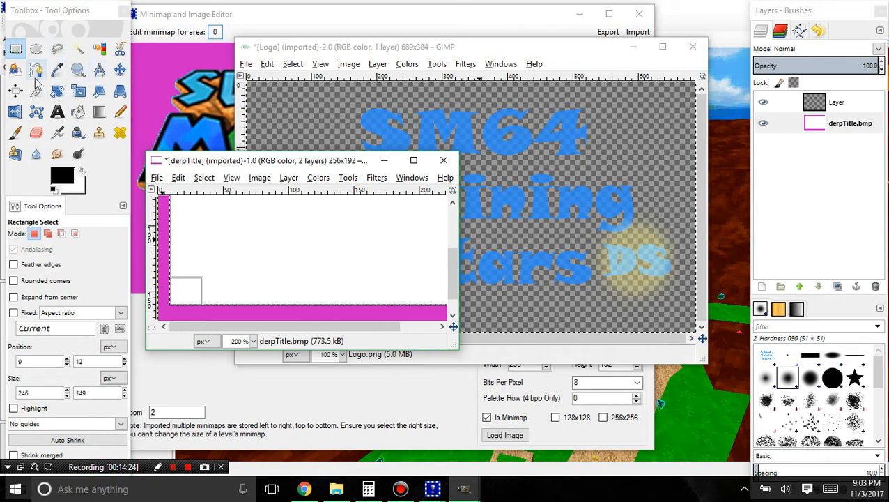
pyautogui.click(78, 111)
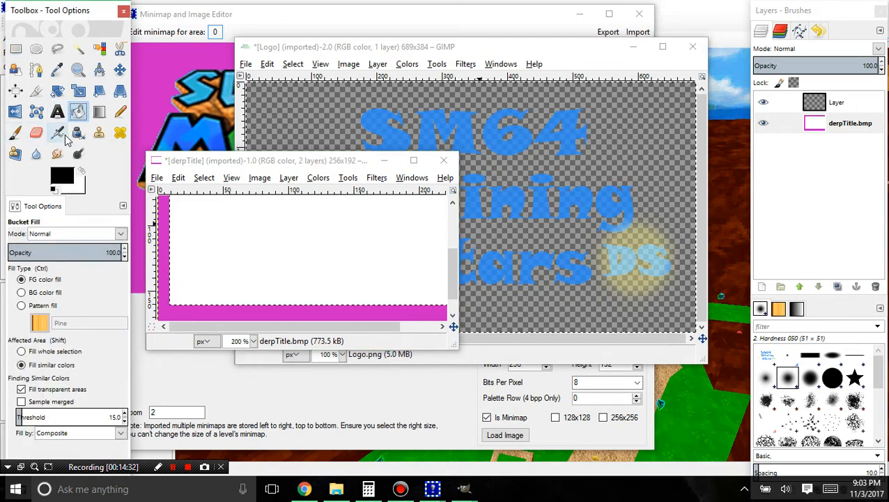
pyautogui.click(66, 71)
pyautogui.click(164, 230)
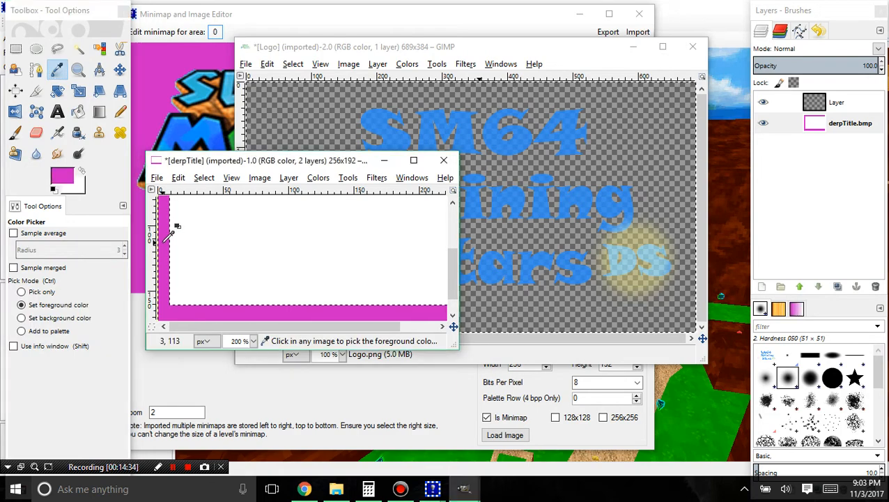
pyautogui.hotkey('shift', 'b')
pyautogui.click(267, 237)
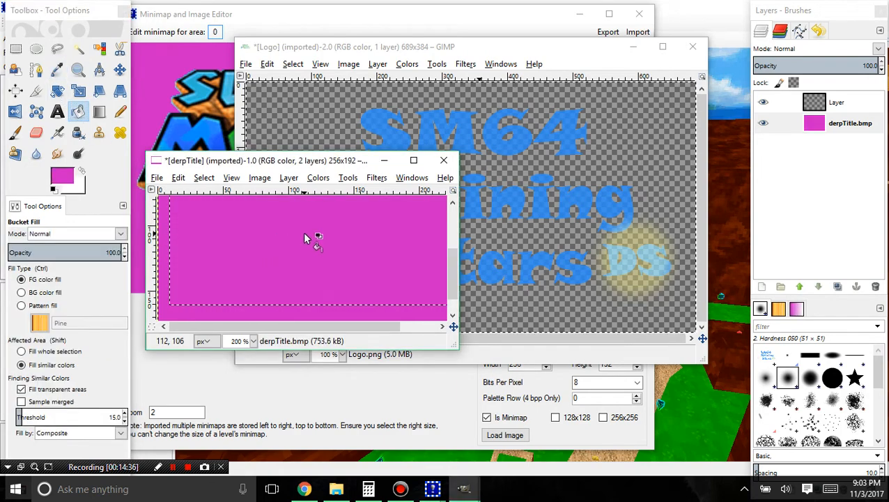
# - Bring the Logo image forward and subtract the layer's alpha from its full-canvas selection
pyautogui.scroll(-4, 305, 238)
pyautogui.moveTo(419, 48); pyautogui.dragTo(367, 35)
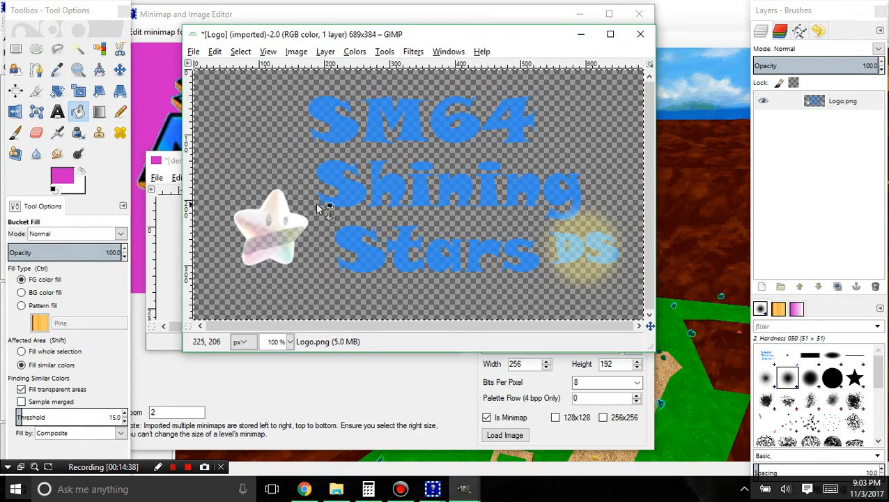
pyautogui.click(326, 51)
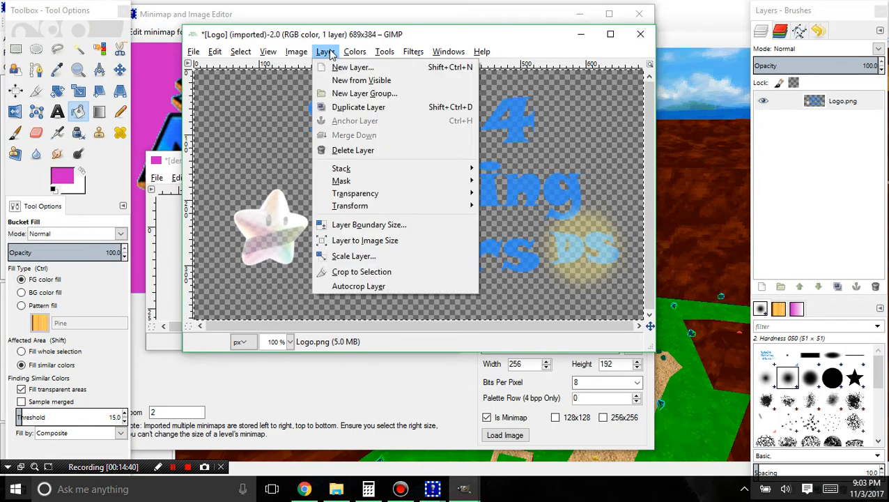
pyautogui.moveTo(348, 56)
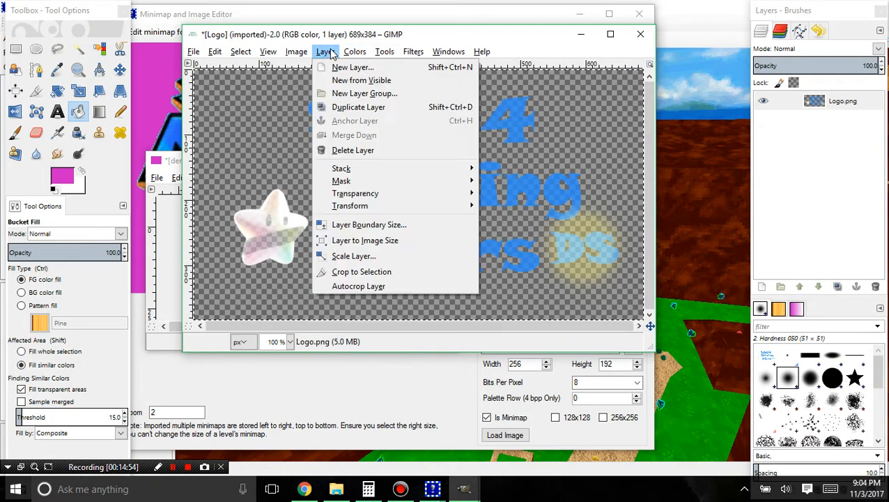
pyautogui.moveTo(377, 194)
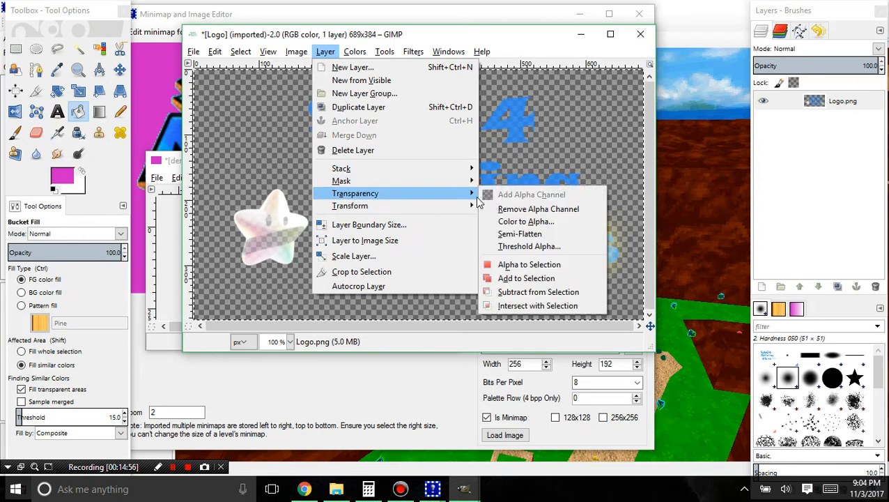
pyautogui.click(500, 293)
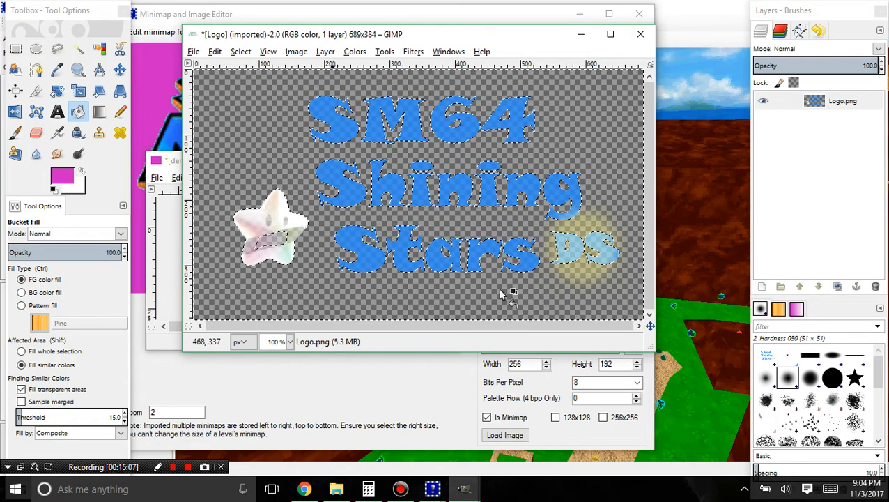
# - Restore the Logo image's full selection, copy it, and paste it above the magenta background in derpTitle
pyautogui.hotkey('ctrl', 'shift', 'a')
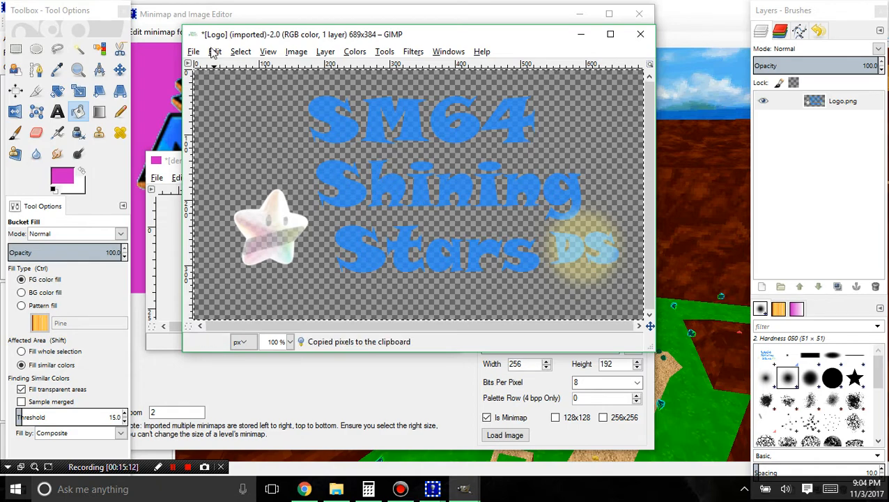
pyautogui.click(169, 165)
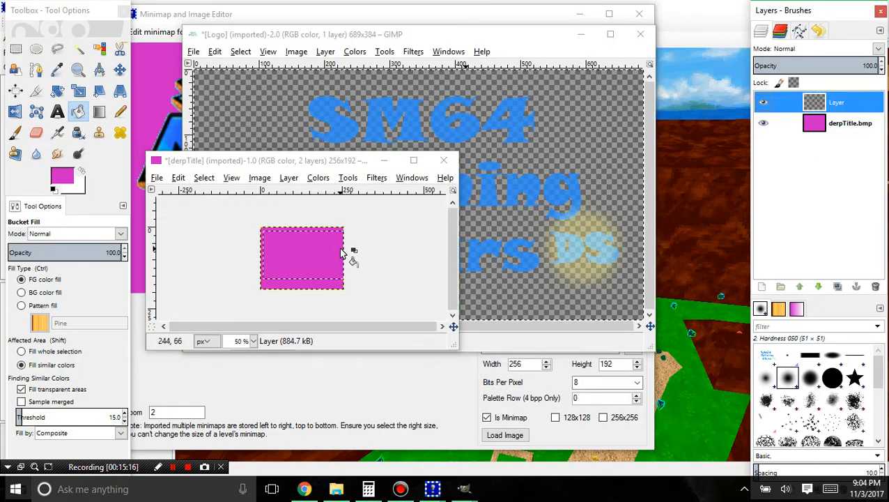
pyautogui.hotkey('ctrl', 'v')
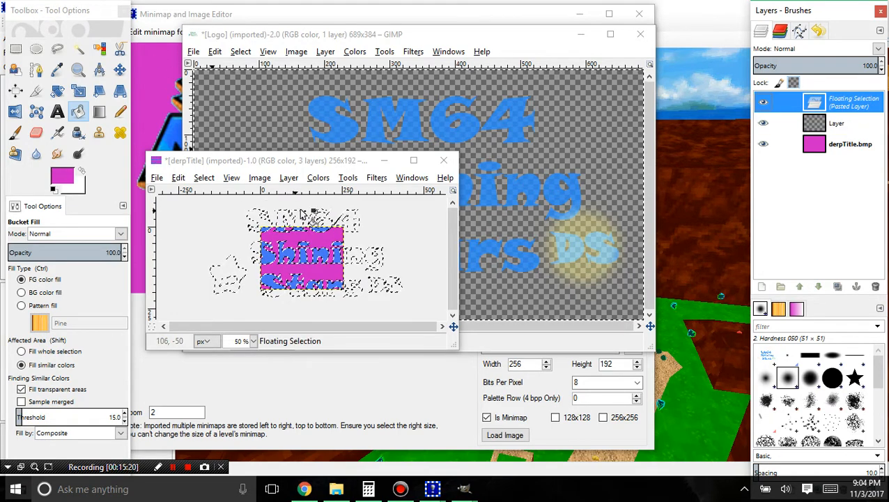
pyautogui.scroll(6, 300, 230)
pyautogui.scroll(-3, 301, 230)
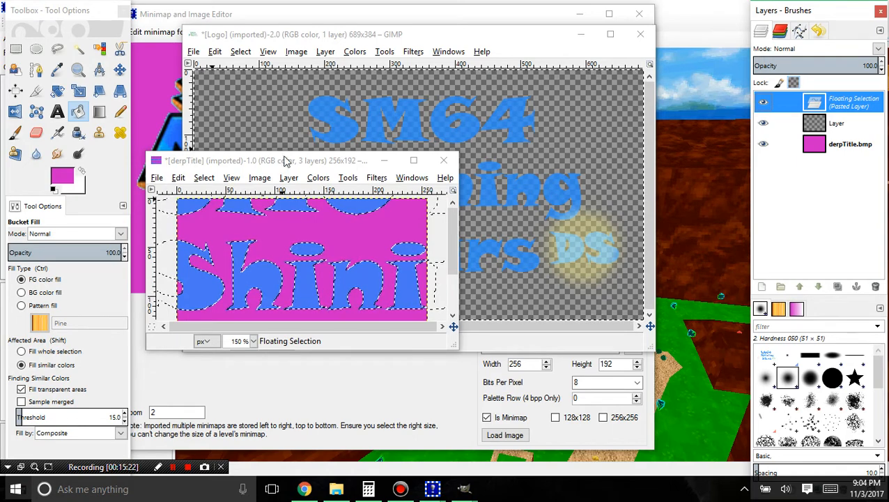
# - Scale the pasted logo down, check its fit against the title canvas, and undo the scaling
pyautogui.click(288, 177)
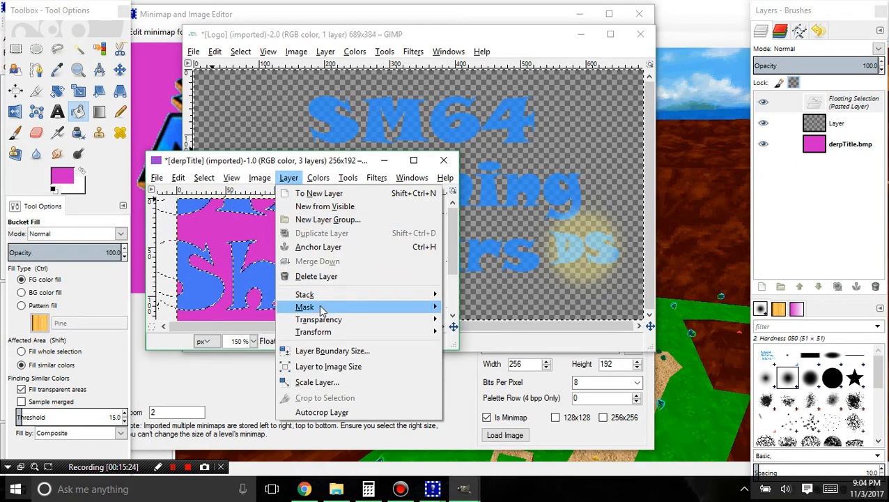
pyautogui.click(322, 382)
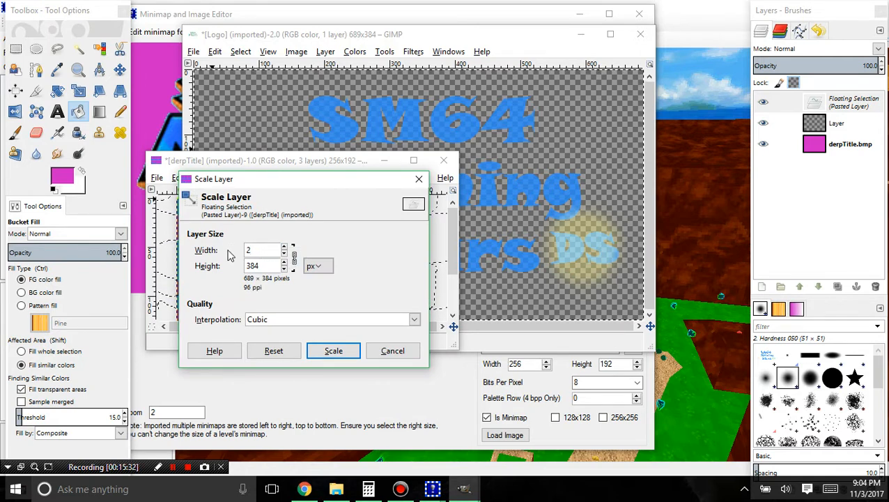
pyautogui.click(333, 351)
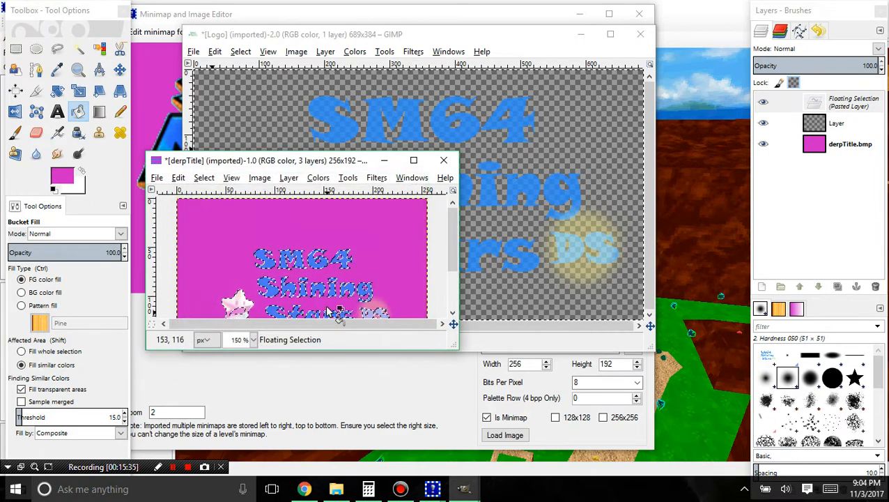
pyautogui.scroll(-1, 327, 272)
pyautogui.scroll(3, 315, 267)
pyautogui.scroll(1, 315, 264)
pyautogui.scroll(-4, 318, 258)
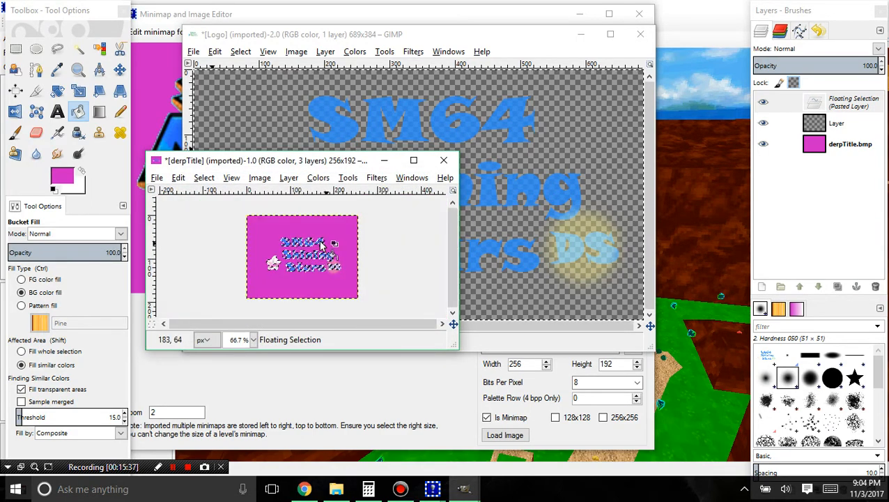
pyautogui.scroll(3, 300, 240)
pyautogui.scroll(-2, 296, 237)
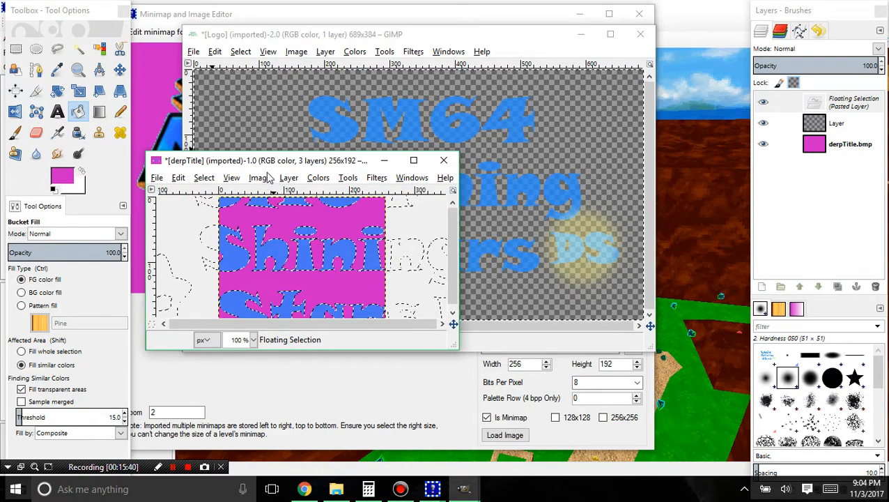
# - Scale the pasted logo layer to 256 × 143 pixels with Cubic interpolation
pyautogui.click(288, 177)
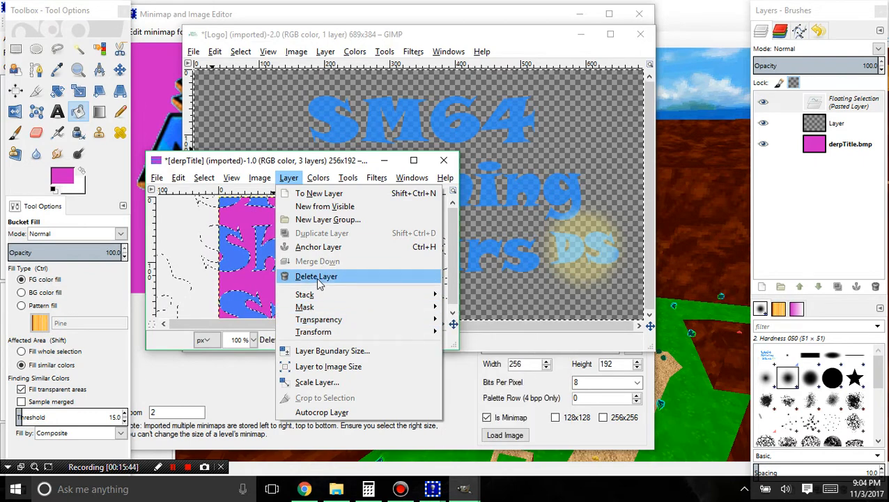
pyautogui.click(316, 382)
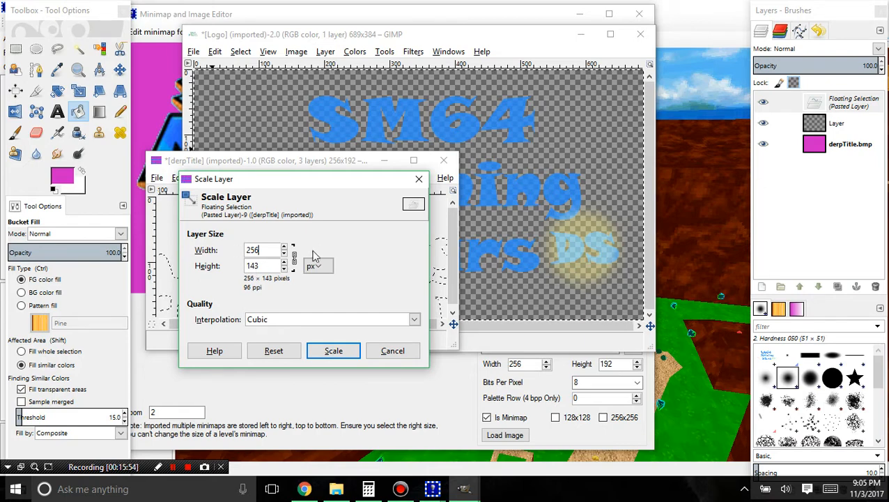
pyautogui.click(327, 349)
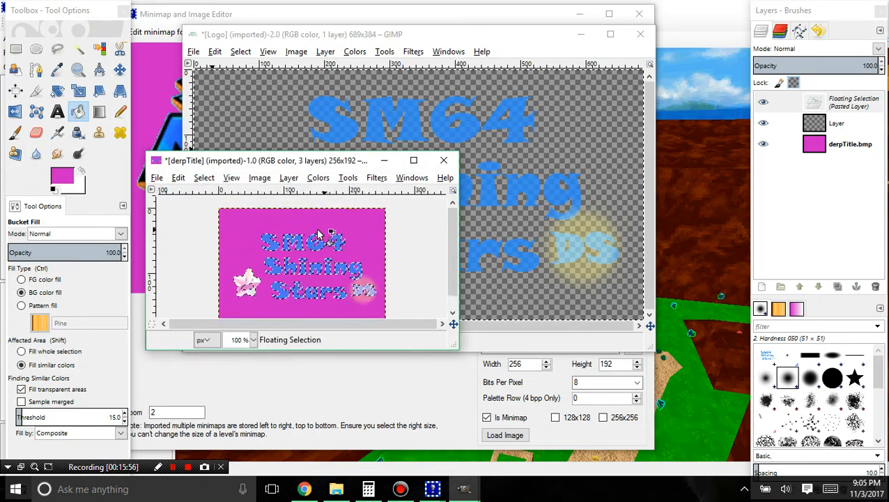
pyautogui.press('+')
pyautogui.scroll(-2, 309, 239)
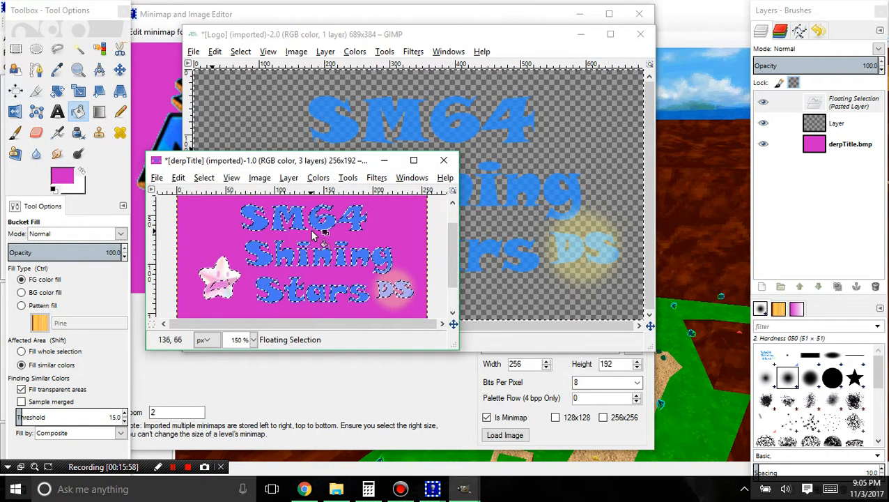
pyautogui.press('+')
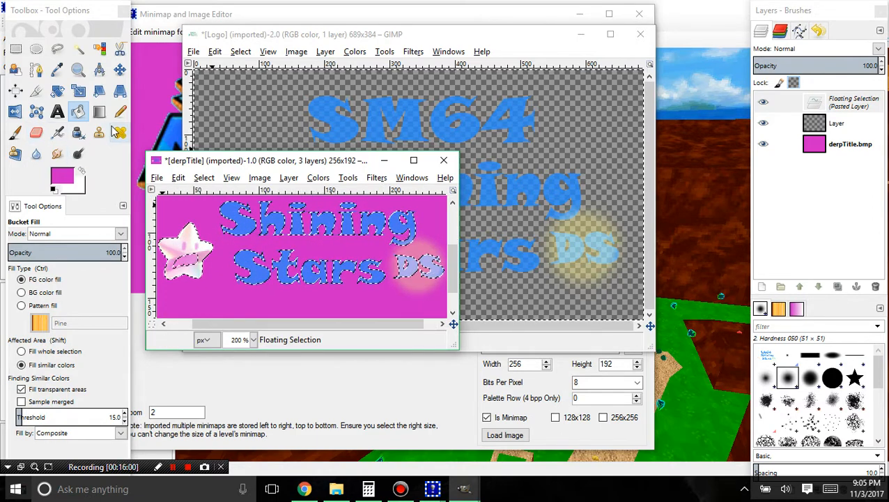
# - Adjust the scaled logo's position on the magenta canvas with the Move tool and inspect its placement
pyautogui.click(120, 70)
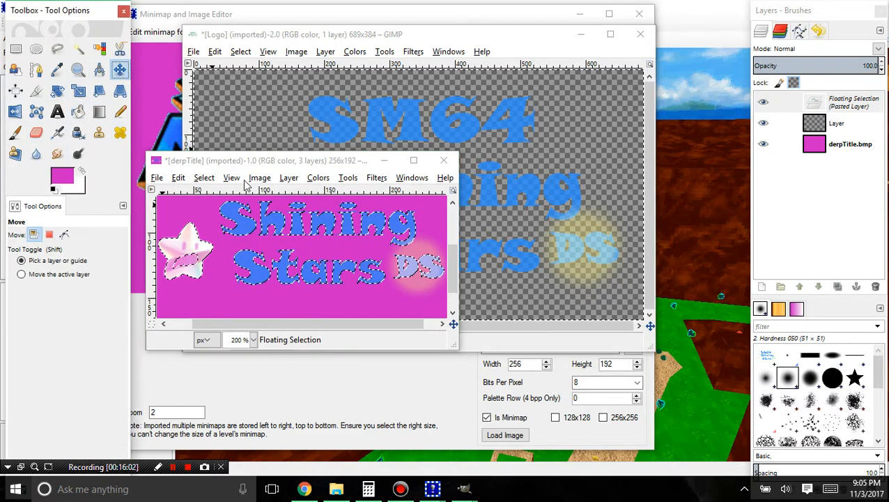
pyautogui.moveTo(272, 224); pyautogui.dragTo(268, 223)
pyautogui.scroll(-4, 304, 225)
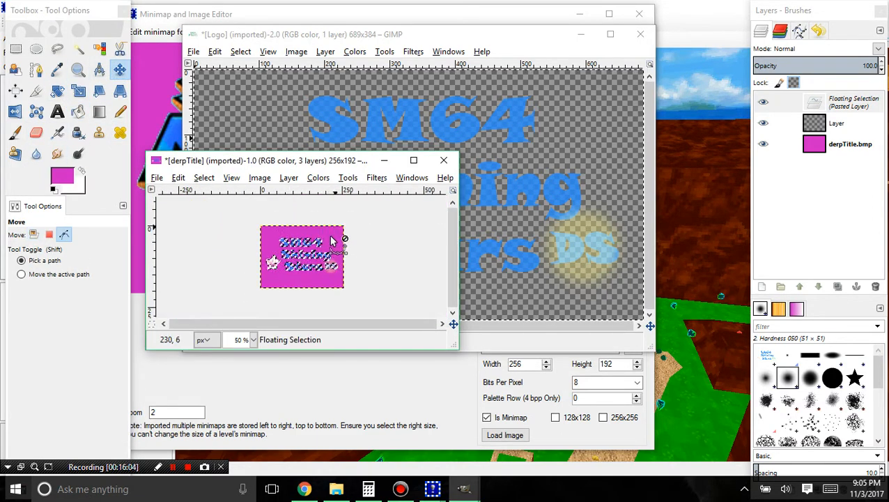
pyautogui.scroll(2, 335, 243)
pyautogui.scroll(1, 334, 244)
pyautogui.moveTo(319, 276); pyautogui.dragTo(322, 270)
pyautogui.scroll(-2, 369, 234)
pyautogui.scroll(3, 373, 237)
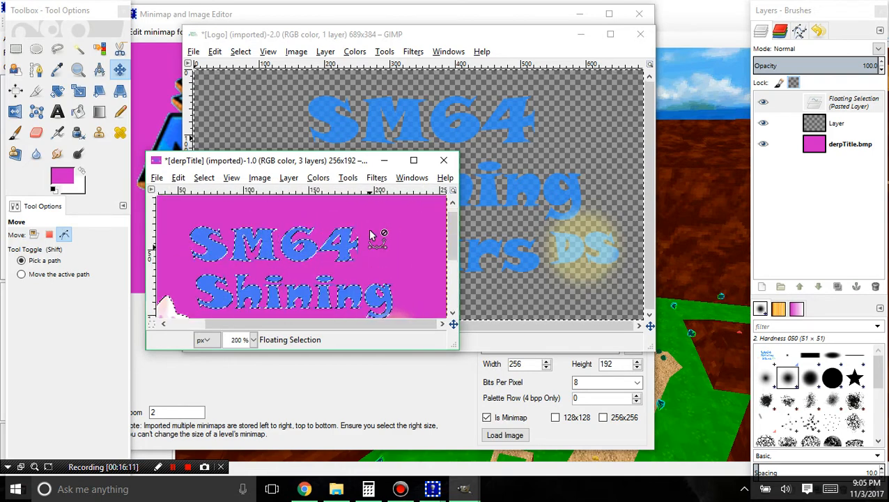
pyautogui.scroll(4, 386, 244)
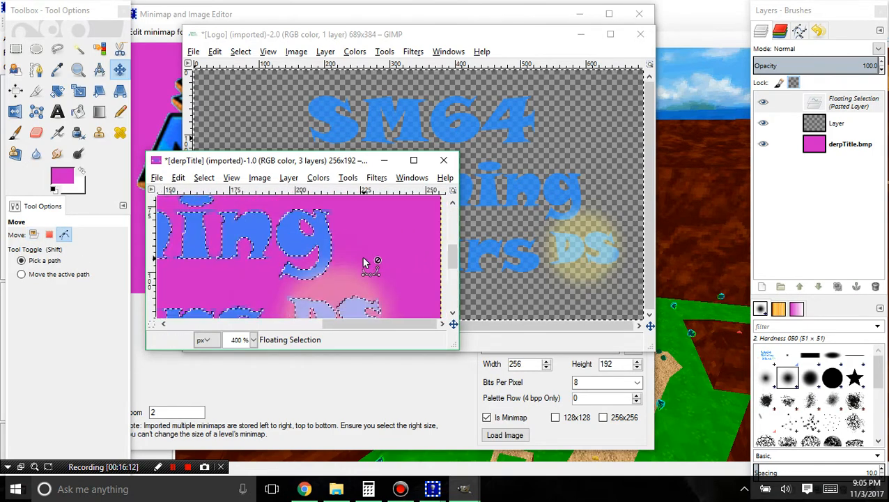
pyautogui.scroll(-5, 364, 264)
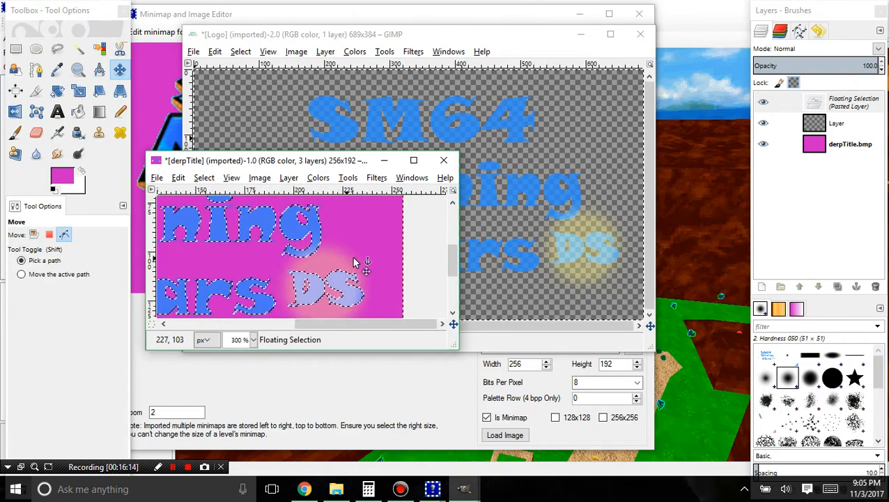
# - Undo the logo's repositioning, scaling and pasting in derpTitle
pyautogui.hotkey('ctrl', 'z')
pyautogui.hotkey('ctrl', 'z')
pyautogui.hotkey('ctrl', 'z')
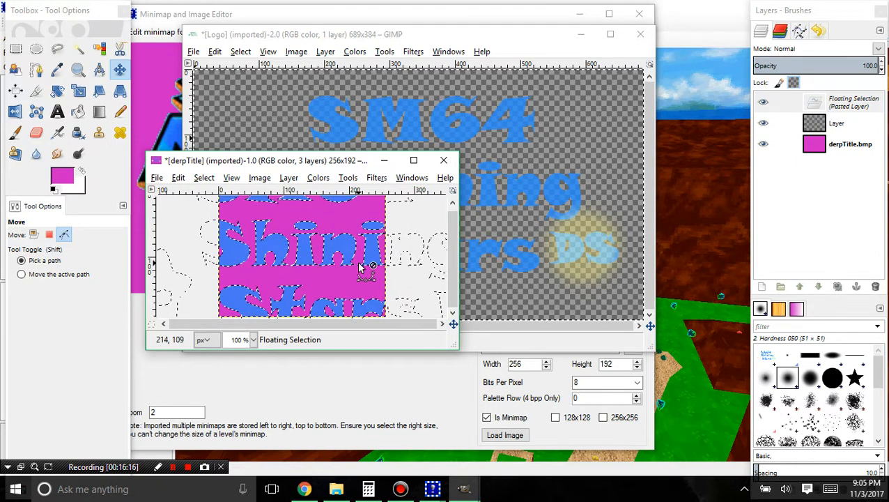
pyautogui.hotkey('ctrl', 'z')
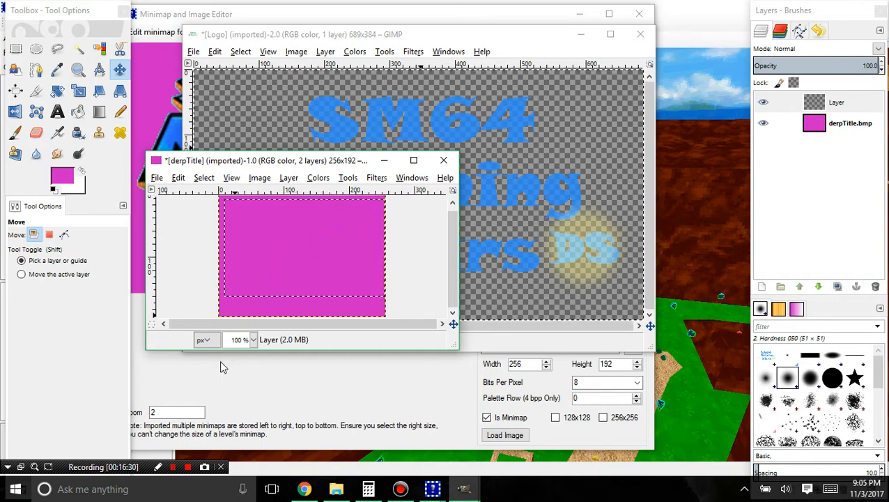
pyautogui.click(173, 467)
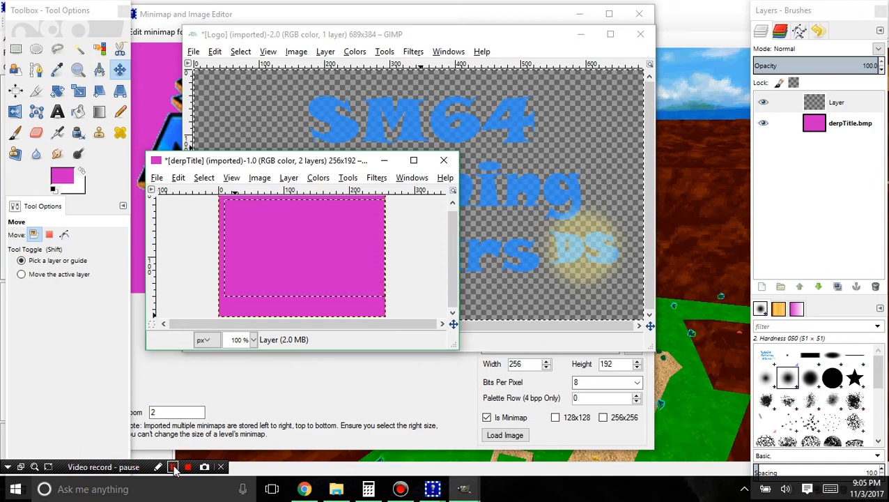
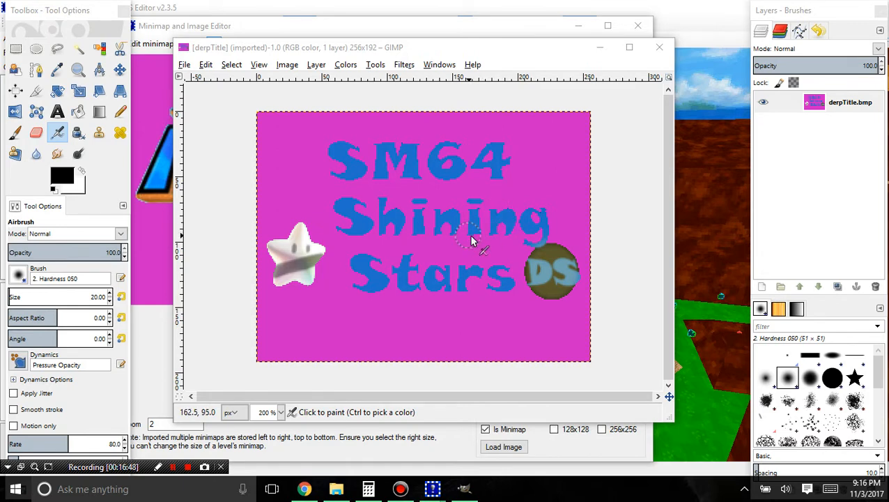
pyautogui.scroll(5, 470, 240)
pyautogui.scroll(-4, 448, 311)
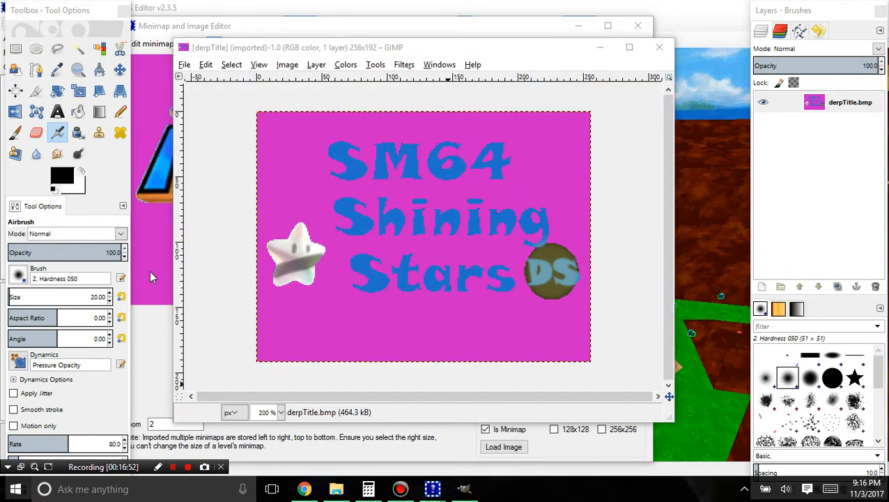
# - Switch to the Minimap and Image Editor and examine the first and last colors of the title image's palette
pyautogui.click(218, 30)
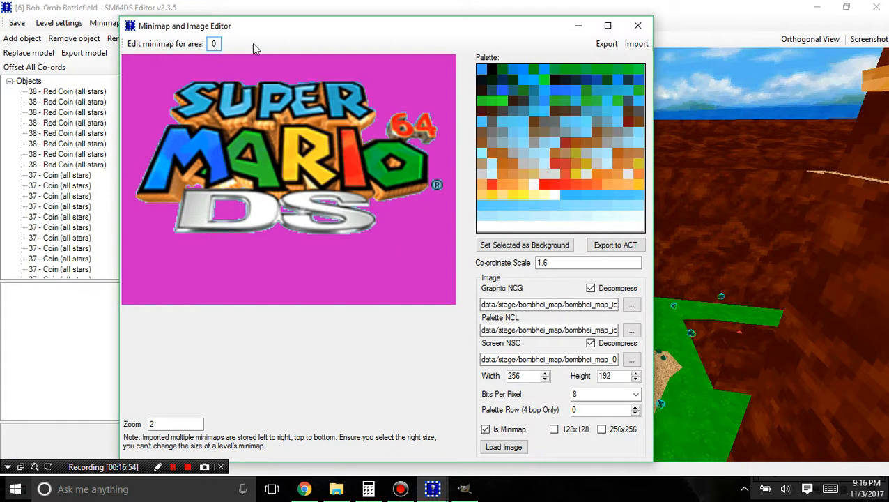
pyautogui.click(481, 228)
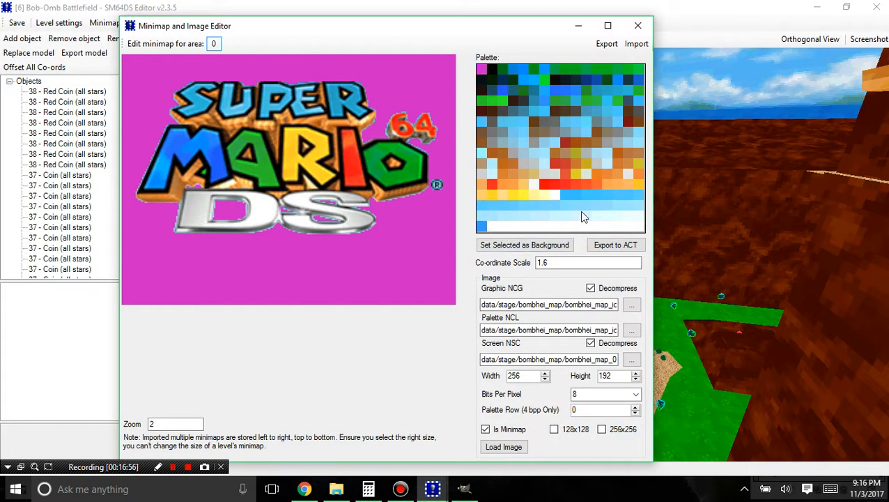
pyautogui.click(639, 229)
pyautogui.moveTo(633, 231); pyautogui.dragTo(482, 218)
pyautogui.click(400, 488)
pyautogui.click(381, 490)
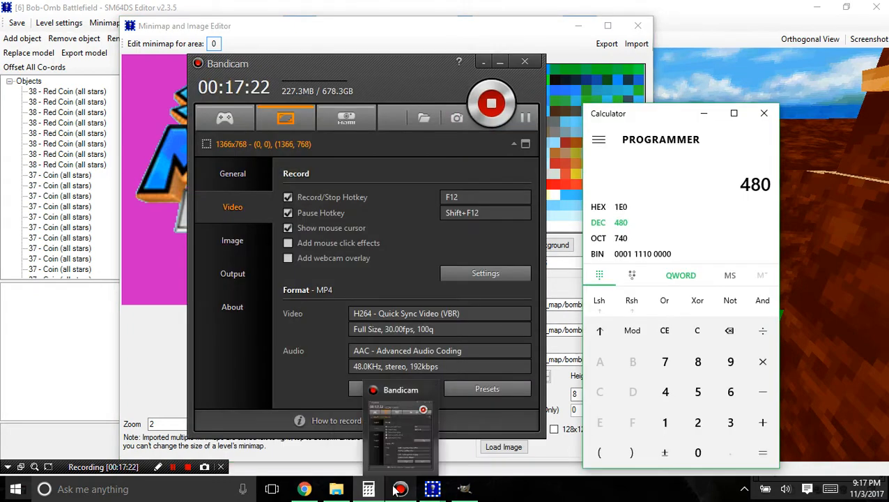
pyautogui.click(400, 489)
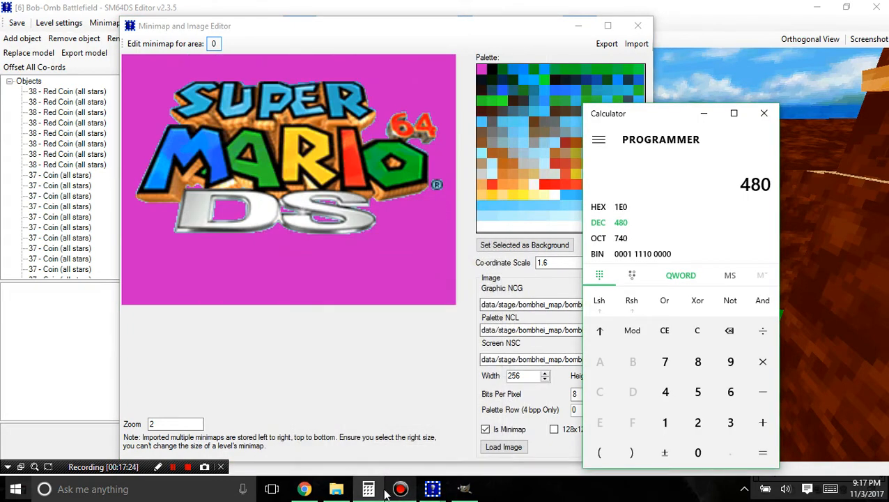
# - Switch to GIMP and convert derpTitle to indexed colors with an optimum palette of at most 200 colors
pyautogui.click(464, 489)
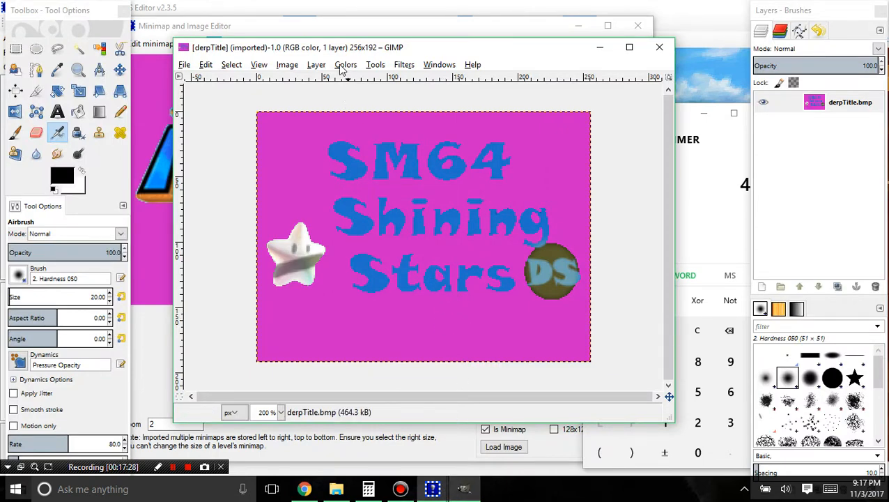
pyautogui.click(306, 67)
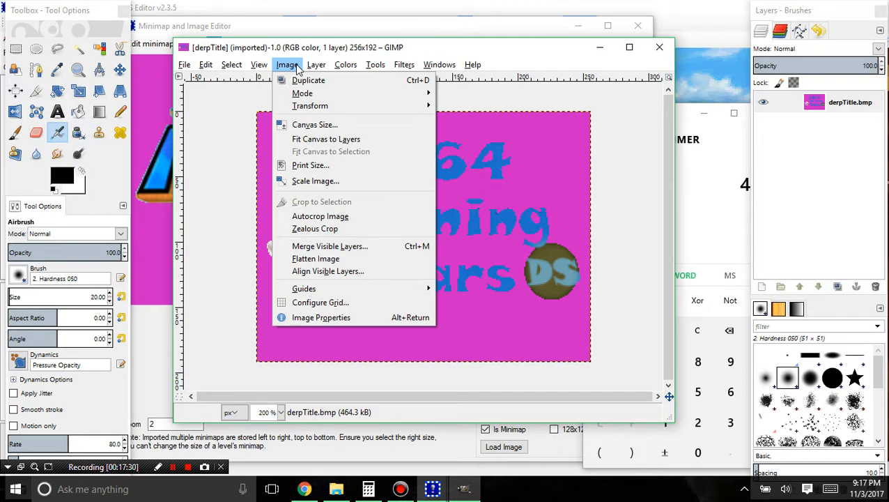
pyautogui.moveTo(302, 93)
pyautogui.click(465, 119)
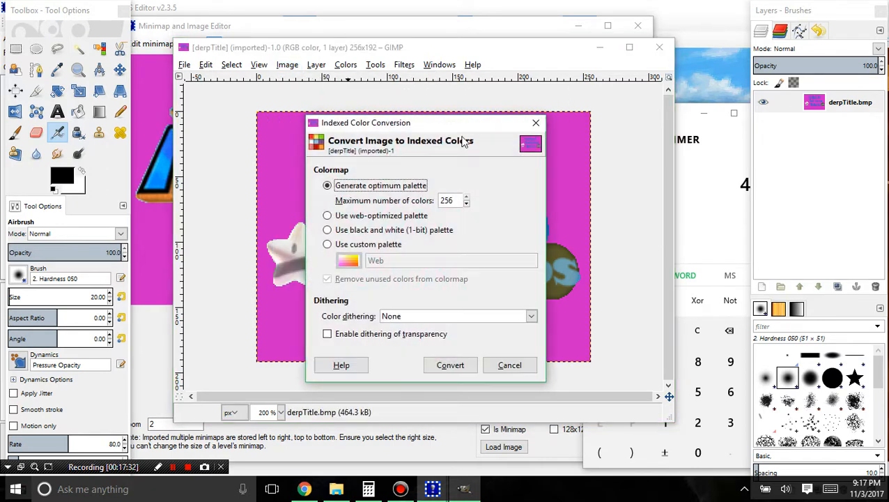
pyautogui.moveTo(454, 199); pyautogui.dragTo(448, 201)
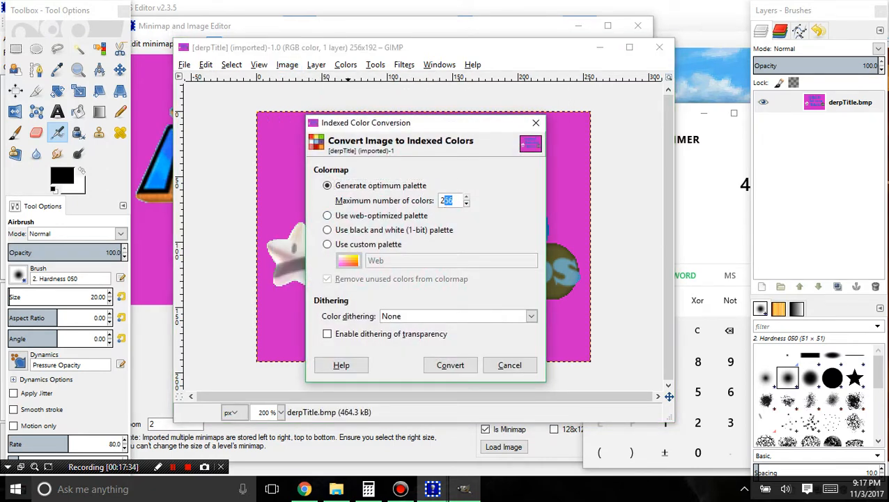
pyautogui.write('00')
pyautogui.click(441, 362)
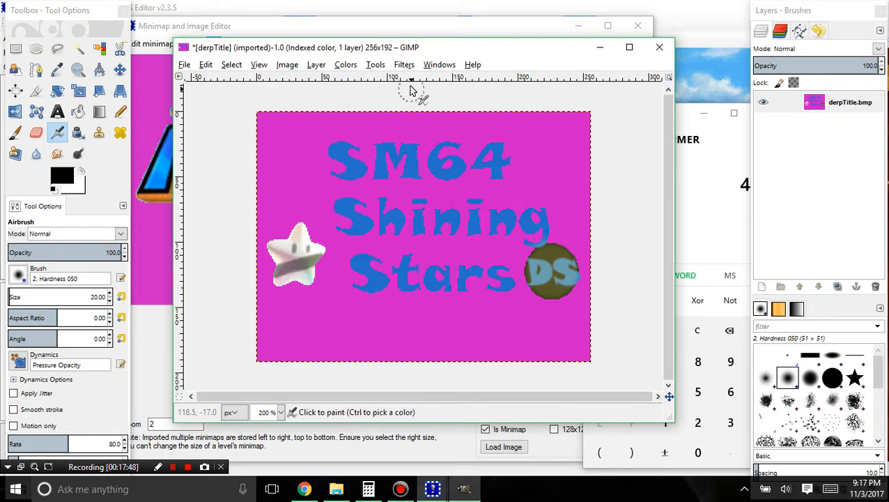
# - Open the Colormap dialog for the indexed title image
pyautogui.click(439, 64)
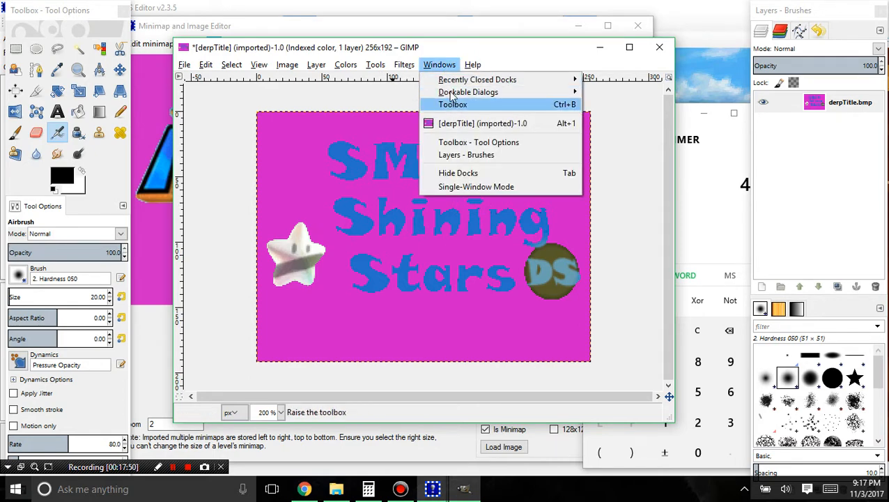
pyautogui.moveTo(463, 92)
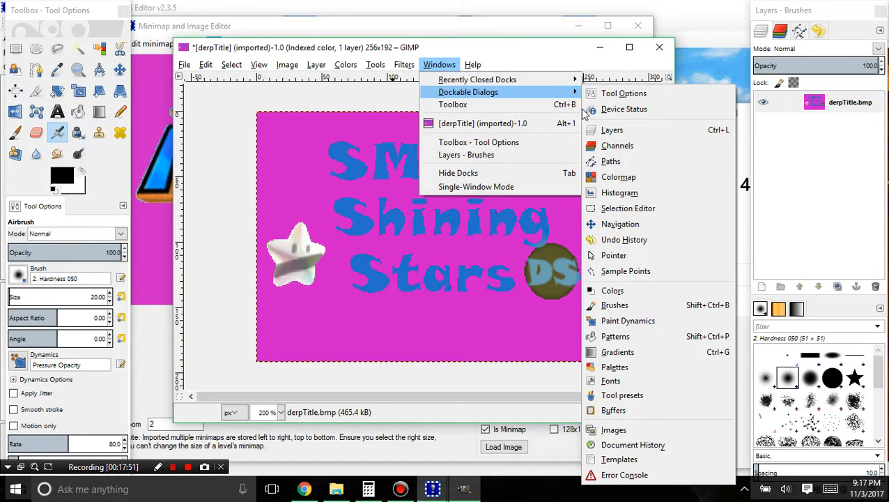
pyautogui.click(622, 181)
pyautogui.doubleClick(617, 215)
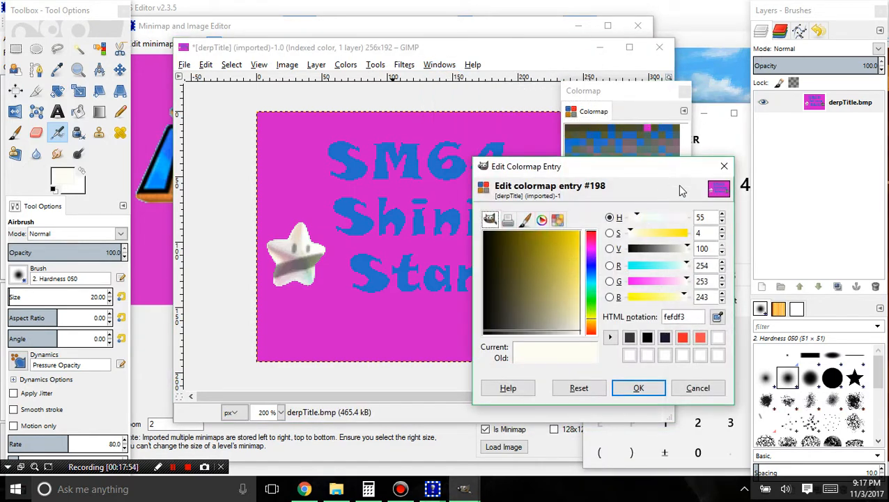
pyautogui.press('Escape')
# - Inspect the first and last colormap entries, moving the Colormap dialog off the title artwork
pyautogui.click(597, 135)
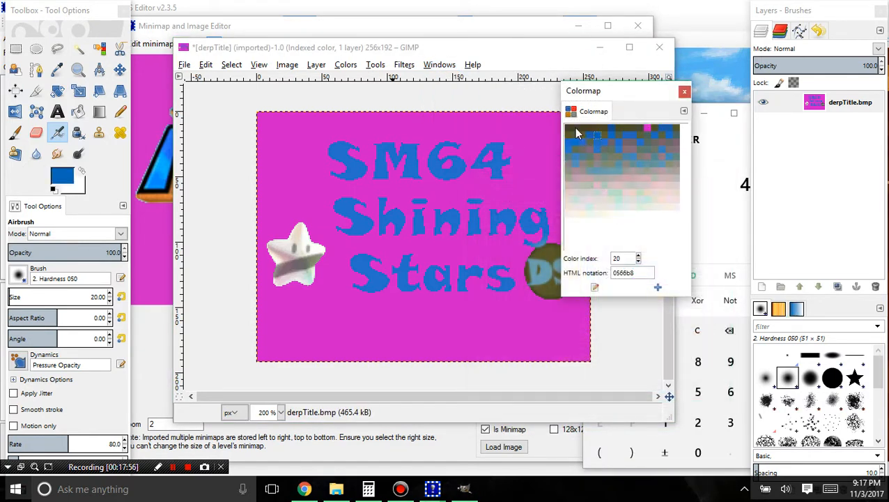
pyautogui.click(570, 133)
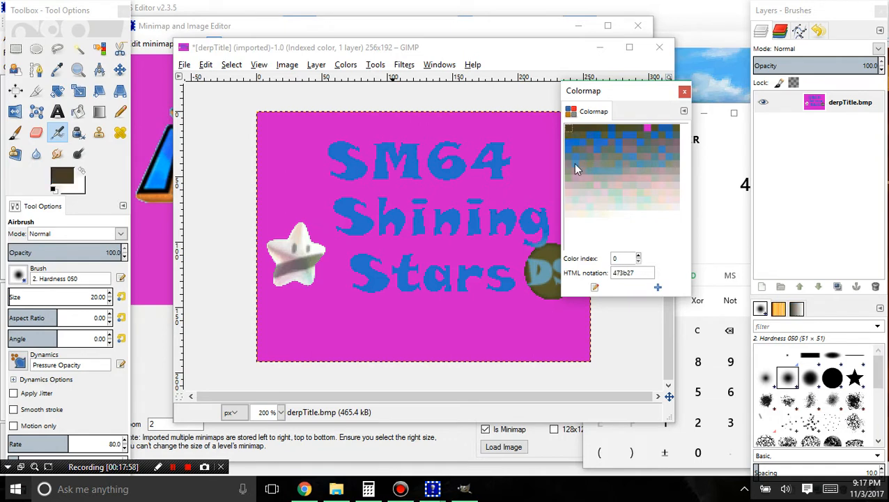
pyautogui.moveTo(616, 93); pyautogui.dragTo(716, 162)
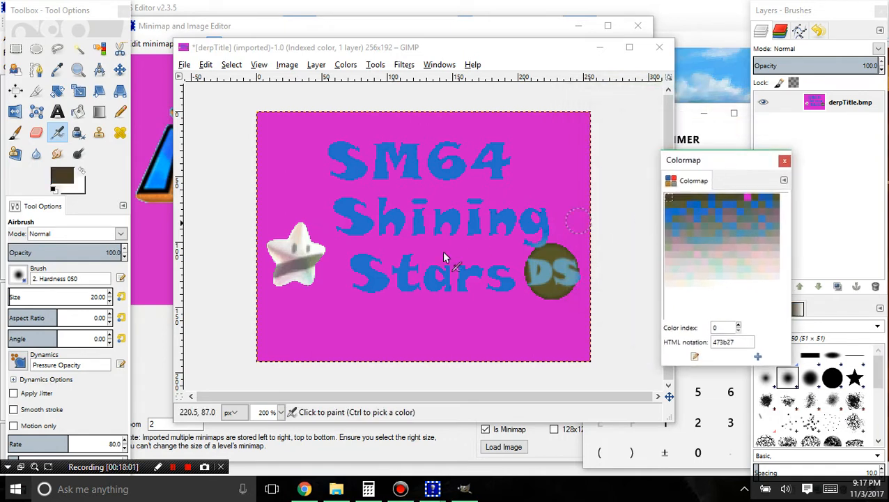
pyautogui.click(718, 287)
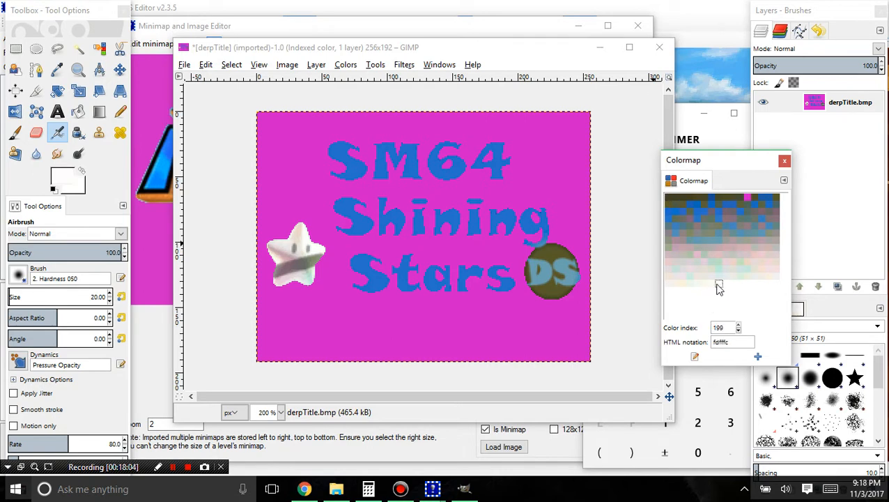
pyautogui.doubleClick(717, 287)
pyautogui.press('Escape')
# - Open the Rearrange Colormap dialog for the title image and shift it aside to uncover the canvas
pyautogui.click(380, 64)
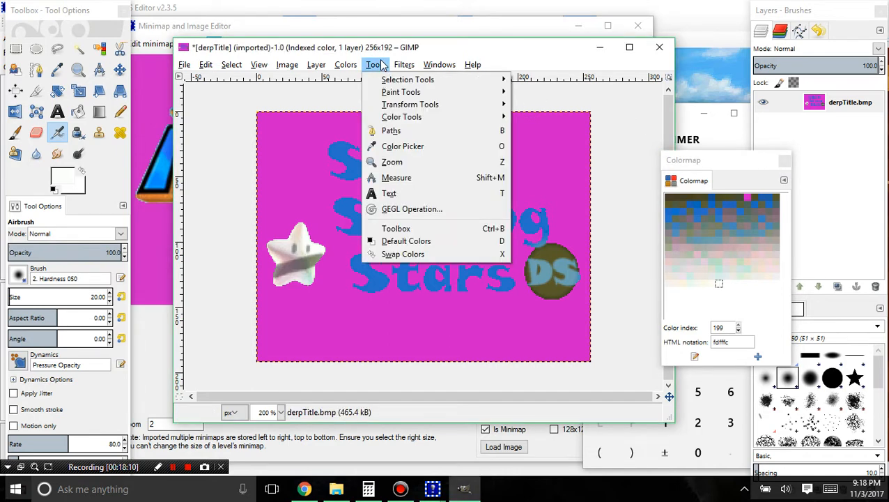
pyautogui.moveTo(439, 65)
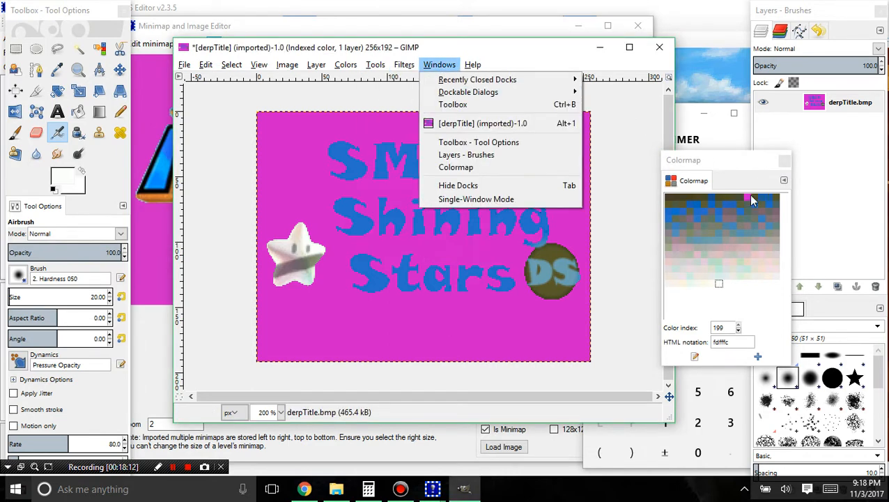
pyautogui.click(728, 162)
pyautogui.moveTo(726, 161); pyautogui.dragTo(739, 161)
pyautogui.click(379, 63)
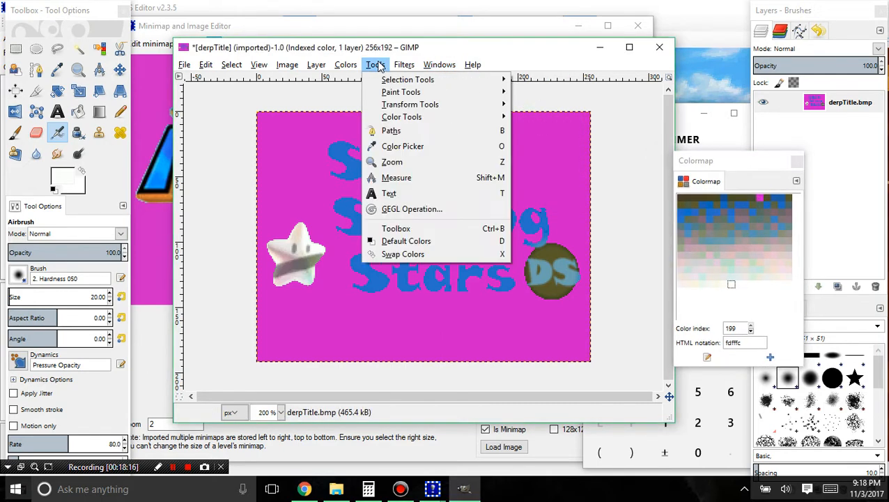
pyautogui.moveTo(432, 66)
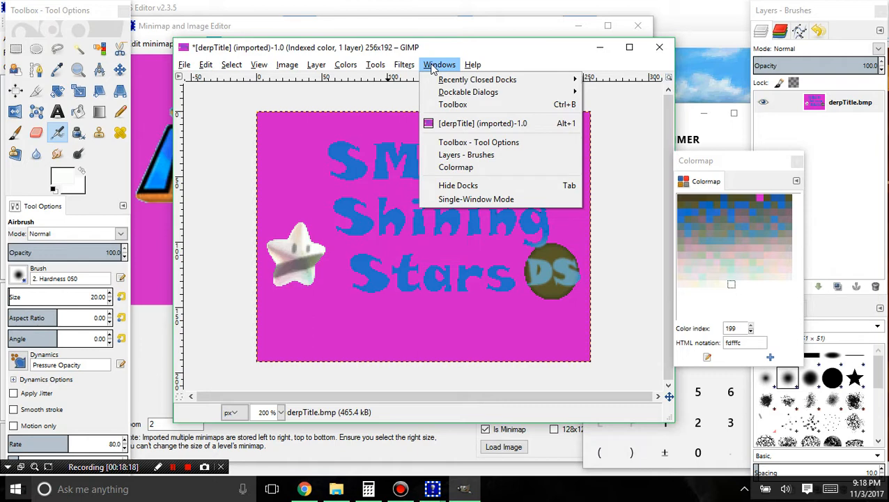
pyautogui.moveTo(467, 92)
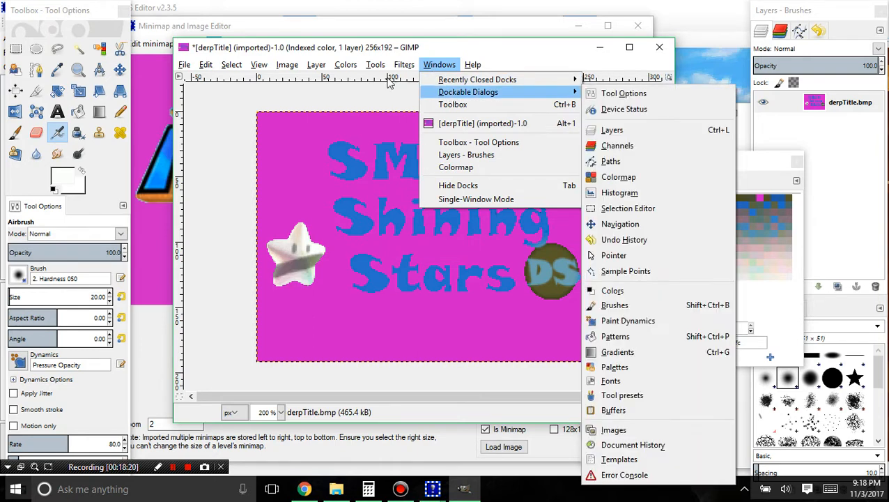
pyautogui.moveTo(348, 66)
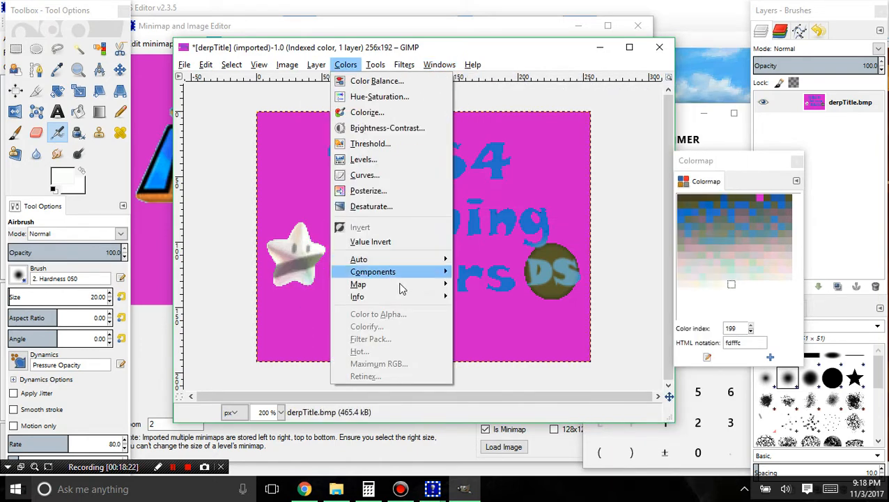
pyautogui.moveTo(402, 289)
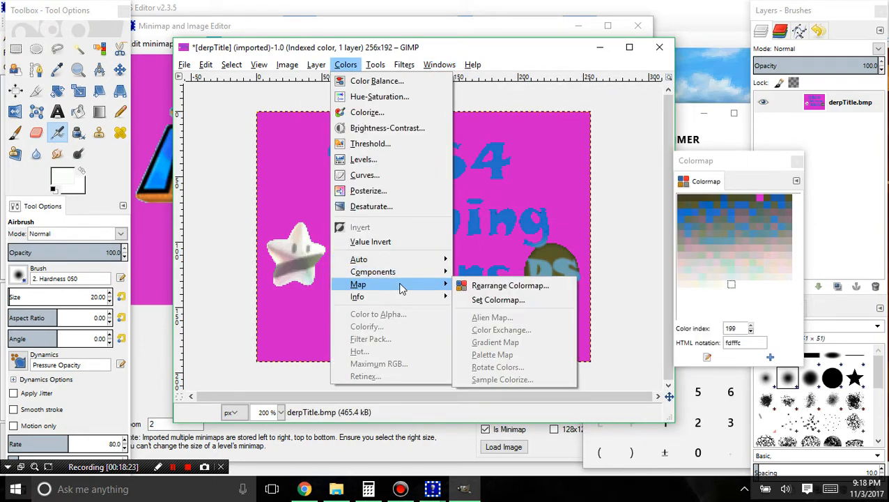
pyautogui.click(496, 287)
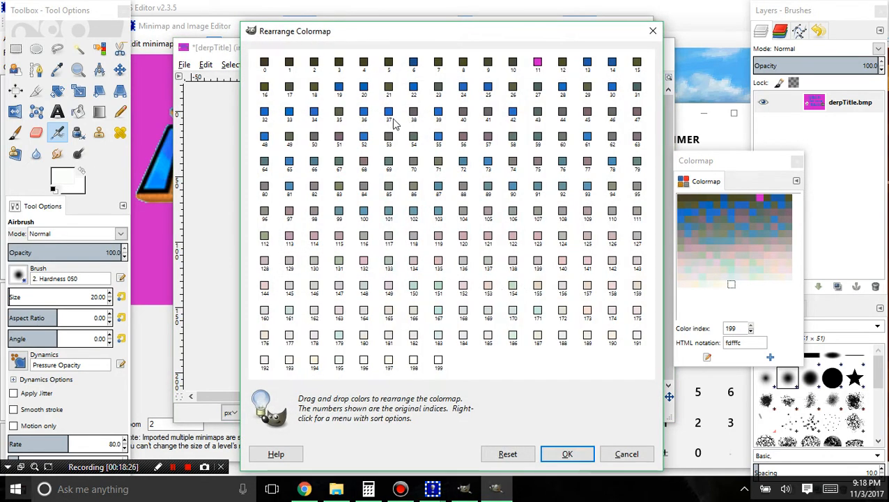
pyautogui.moveTo(369, 32); pyautogui.dragTo(235, 28)
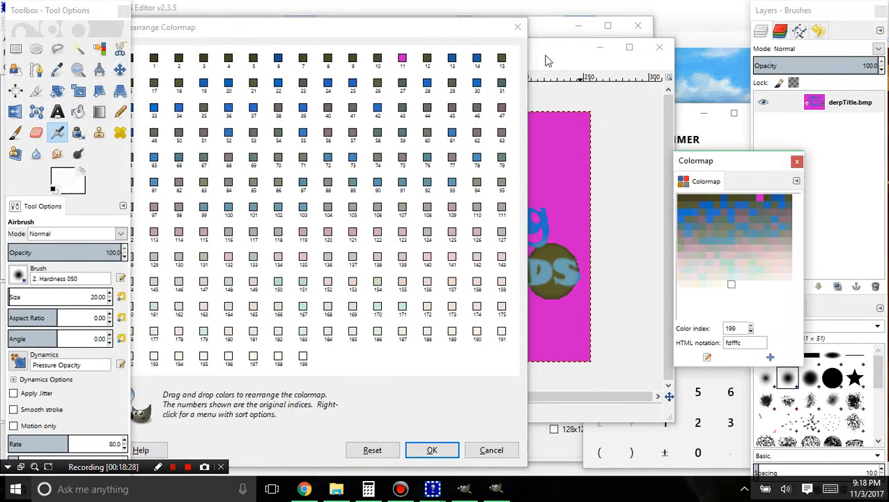
# - Sample the title image's magenta background as the foreground color with the Color Picker
pyautogui.click(548, 61)
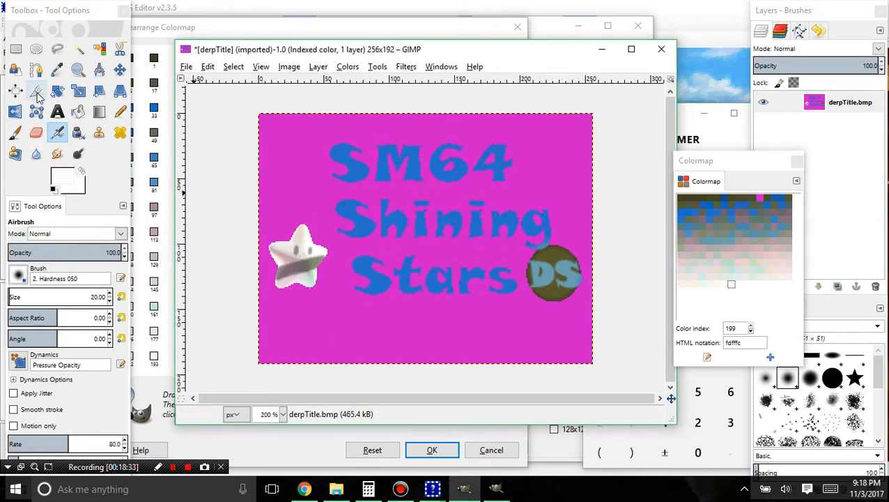
pyautogui.click(57, 69)
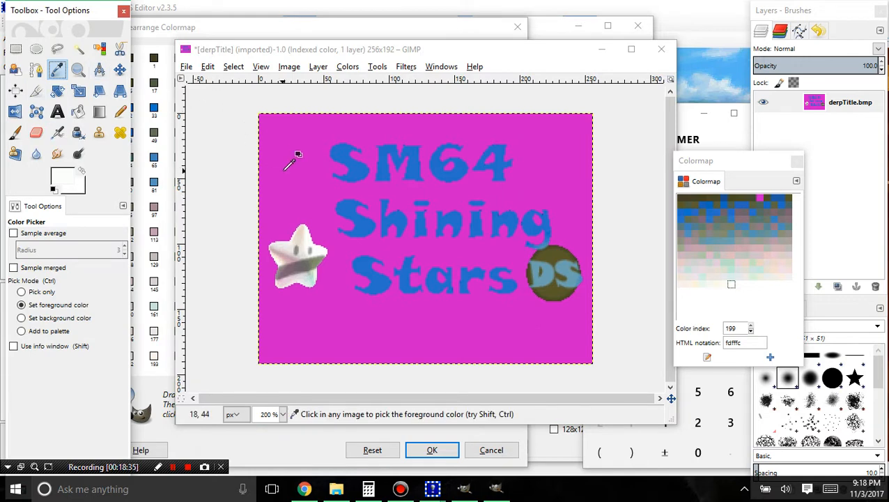
pyautogui.click(419, 177)
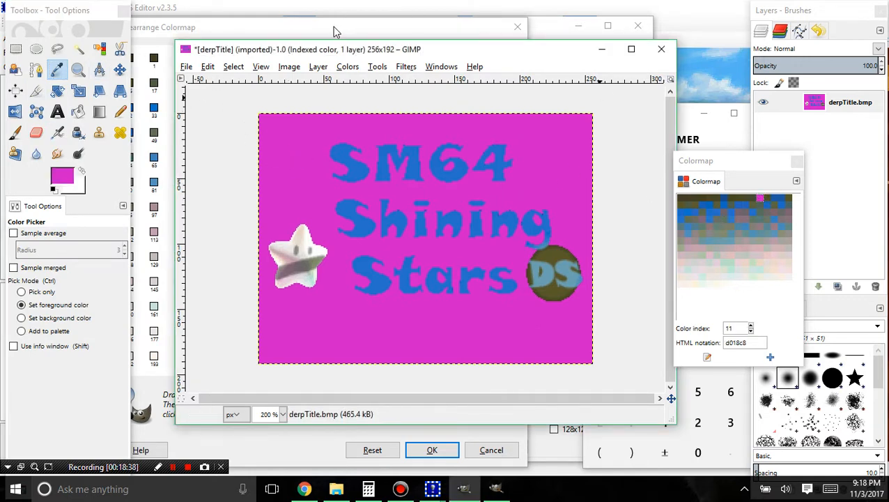
# - Swap the magenta background color at colormap index 11 into index 0 and apply the rearranged colormap
pyautogui.moveTo(333, 27); pyautogui.dragTo(527, 86)
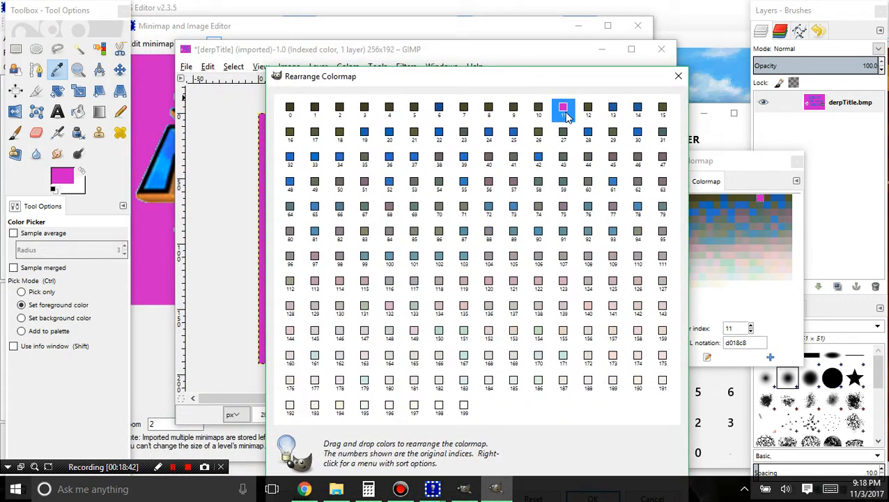
pyautogui.moveTo(567, 117)
pyautogui.mouseDown()
pyautogui.moveTo(285, 111)
pyautogui.moveTo(570, 111)
pyautogui.mouseUp()
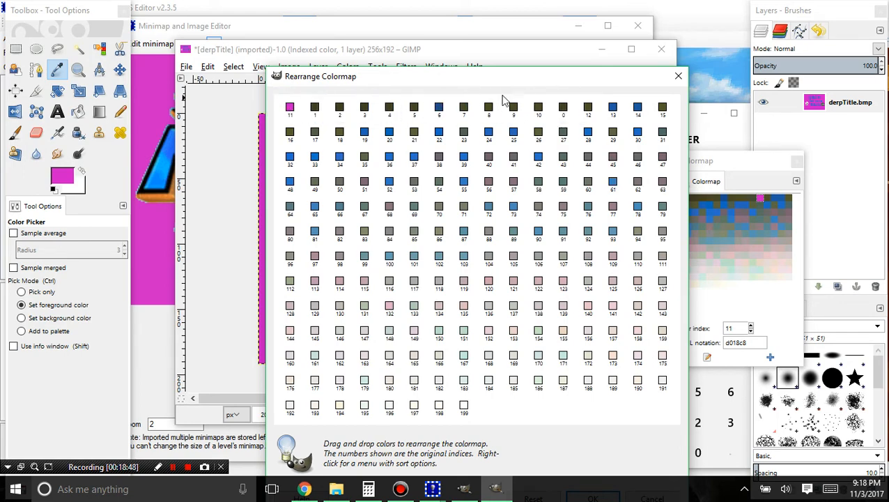
pyautogui.moveTo(476, 82); pyautogui.dragTo(466, 28)
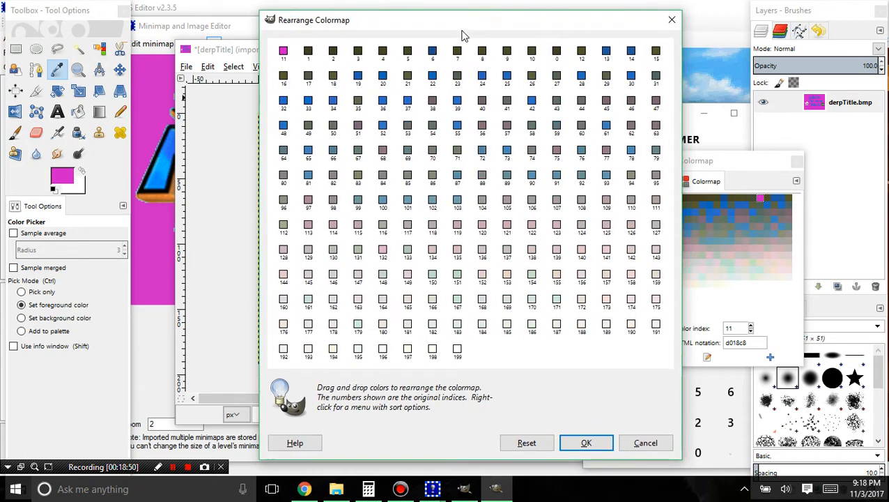
pyautogui.click(587, 443)
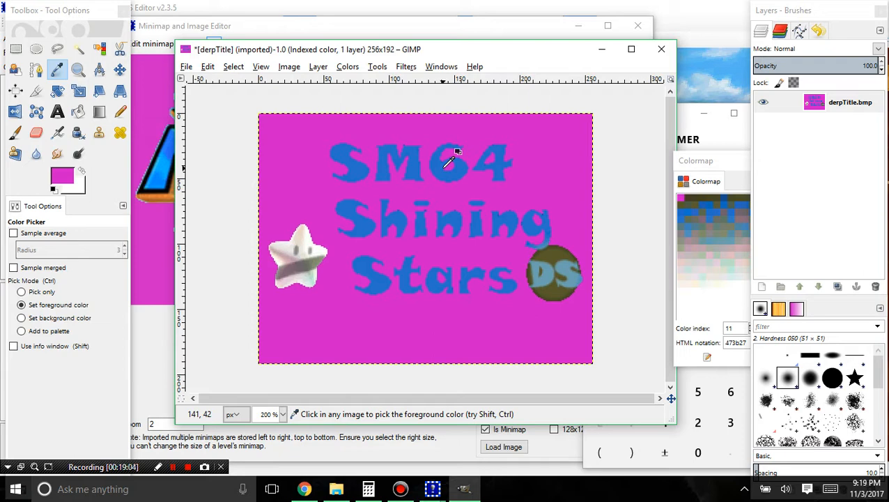
# - Compare the title image's colormap with the original title's palette in the Minimap and Image Editor, and return to GIMP
pyautogui.moveTo(685, 120); pyautogui.dragTo(552, 72)
pyautogui.moveTo(681, 163); pyautogui.dragTo(446, 152)
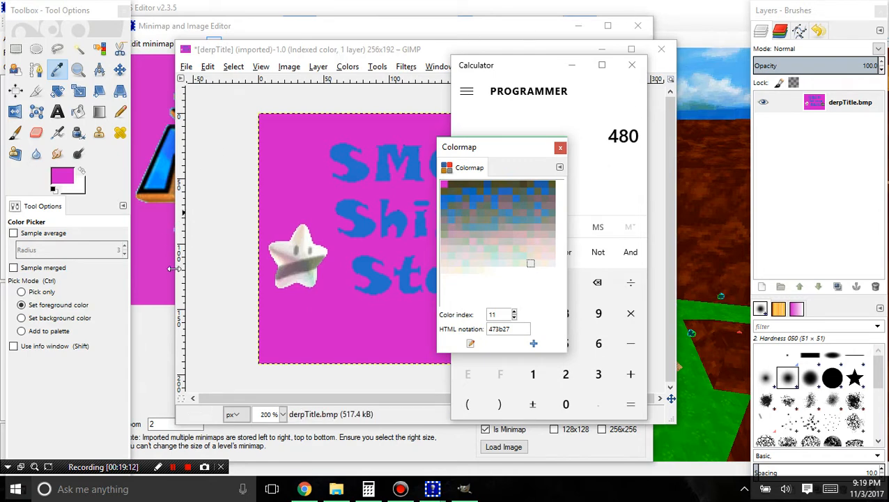
pyautogui.click(160, 399)
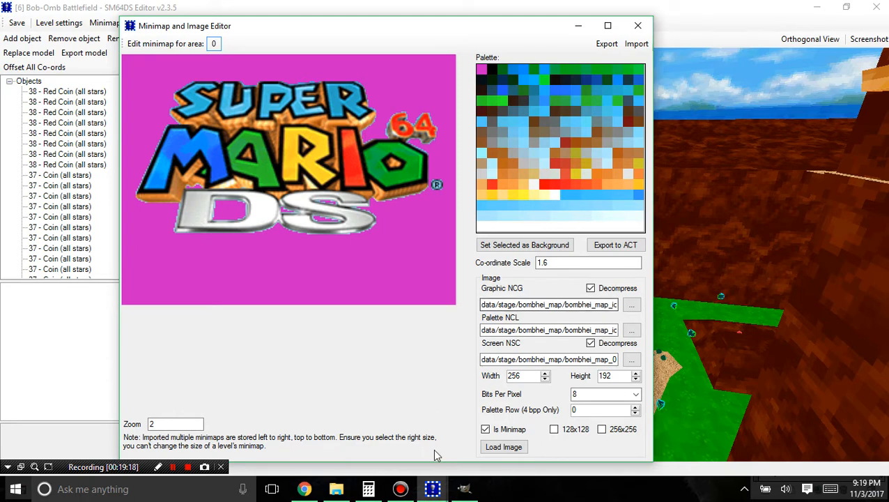
pyautogui.click(464, 488)
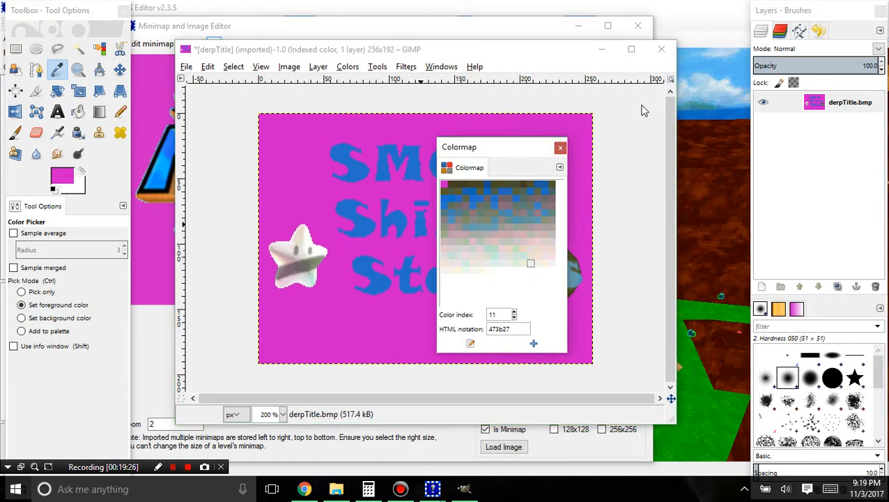
# - Export the recolored title image as title1.bmp into the BMP folder
pyautogui.click(186, 66)
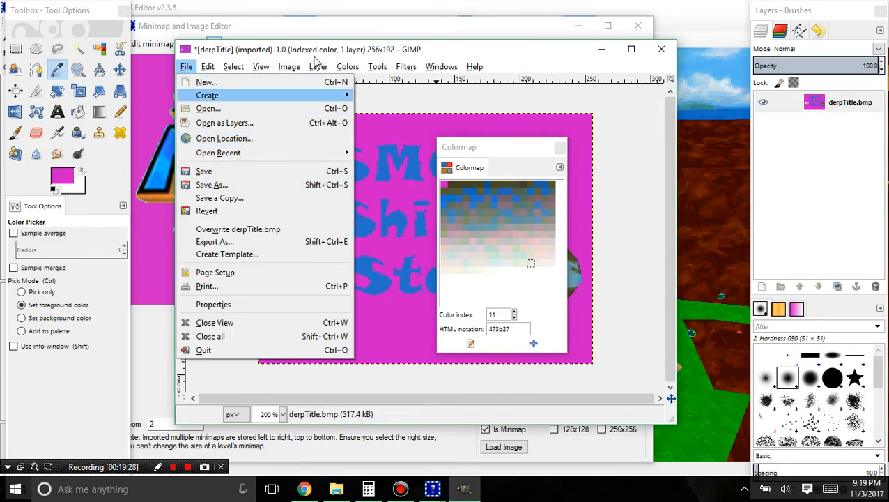
pyautogui.click(288, 66)
pyautogui.moveTo(185, 66)
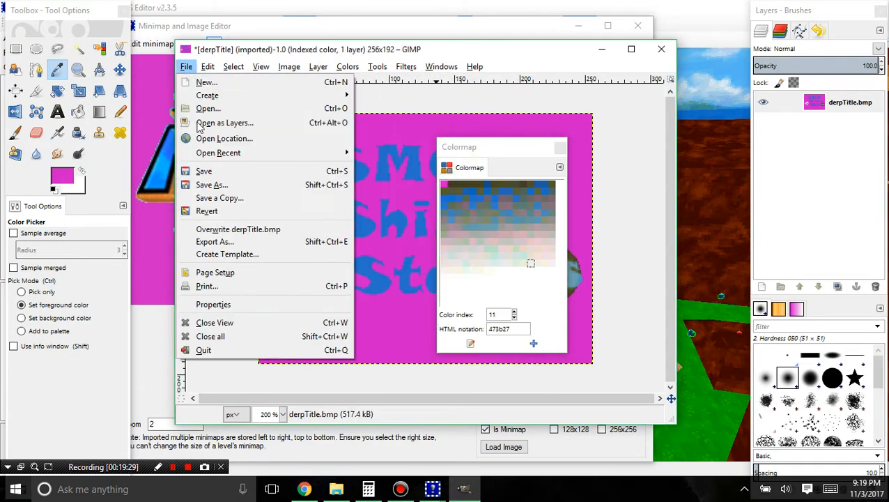
pyautogui.click(214, 241)
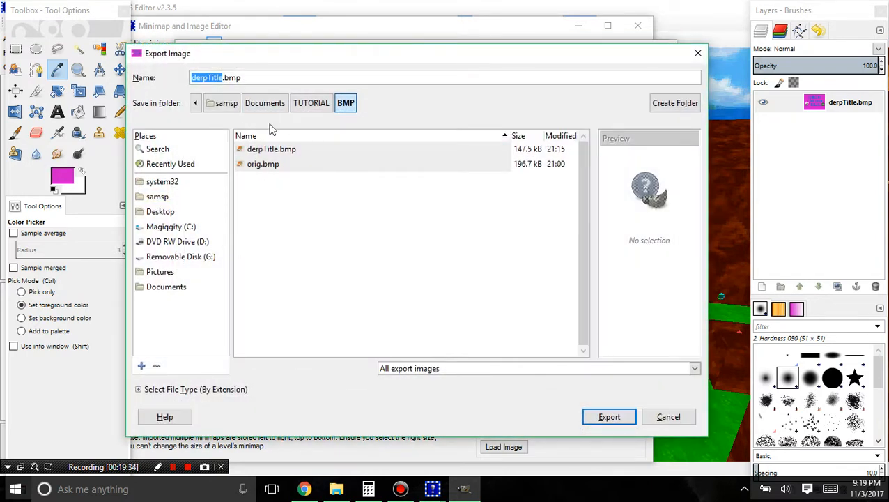
pyautogui.click(221, 78)
pyautogui.press('BackSpace')
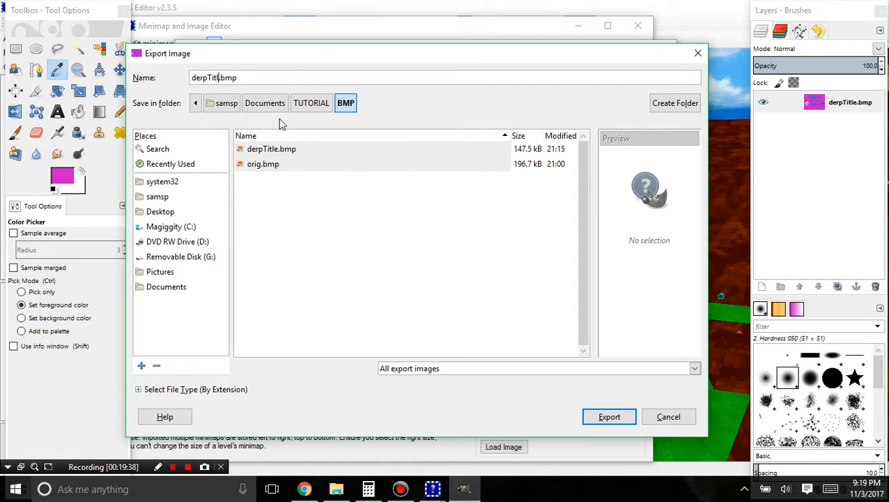
pyautogui.press('BackSpace')
pyautogui.press('BackSpace')
pyautogui.press('BackSpace')
pyautogui.press('BackSpace')
pyautogui.press('BackSpace')
pyautogui.press('BackSpace')
pyautogui.press('BackSpace')
pyautogui.press('BackSpace')
pyautogui.write('titl')
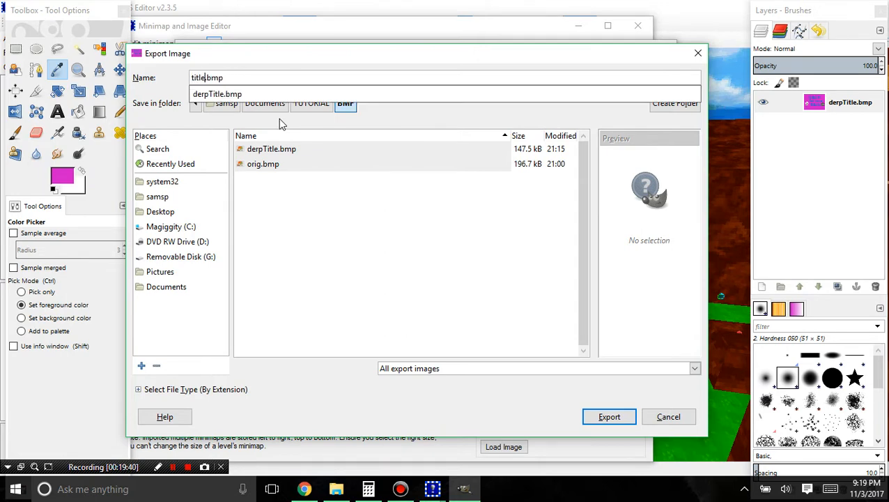
pyautogui.write('e1')
pyautogui.press('Return')
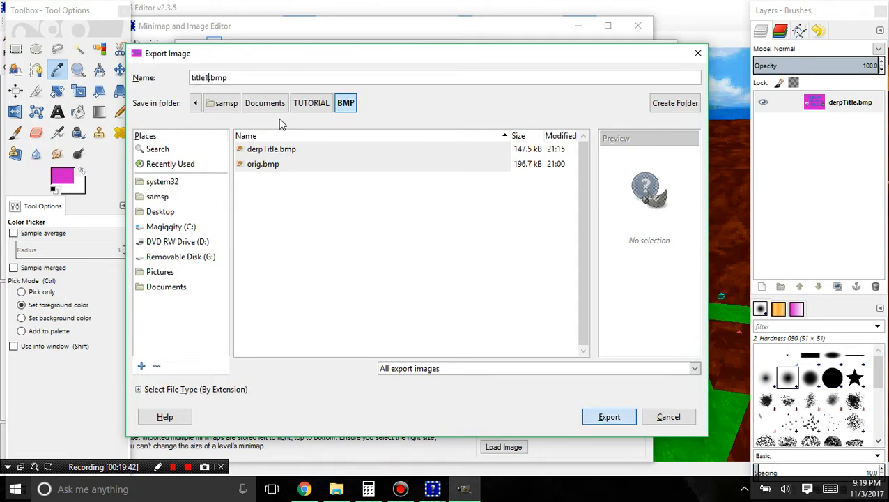
pyautogui.click(444, 302)
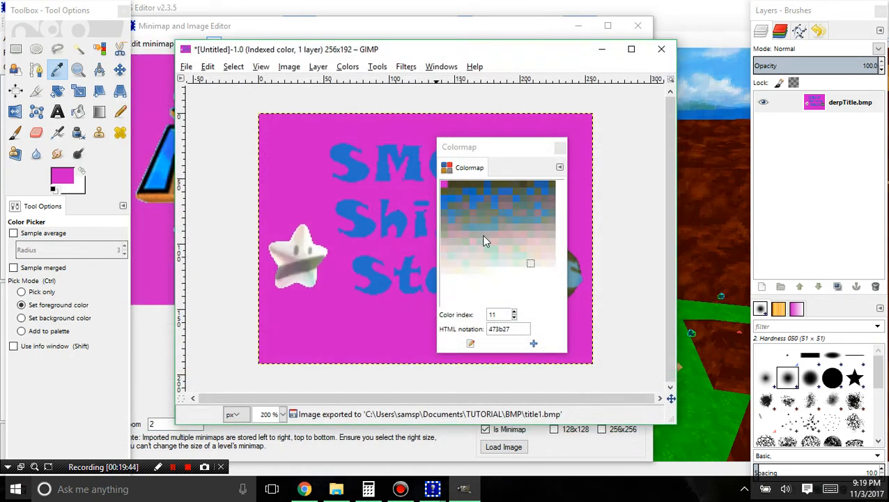
# - Open the Palettes dialog, with the Colormap dialog and image window shifted to uncover the title artwork
pyautogui.moveTo(478, 157); pyautogui.dragTo(654, 147)
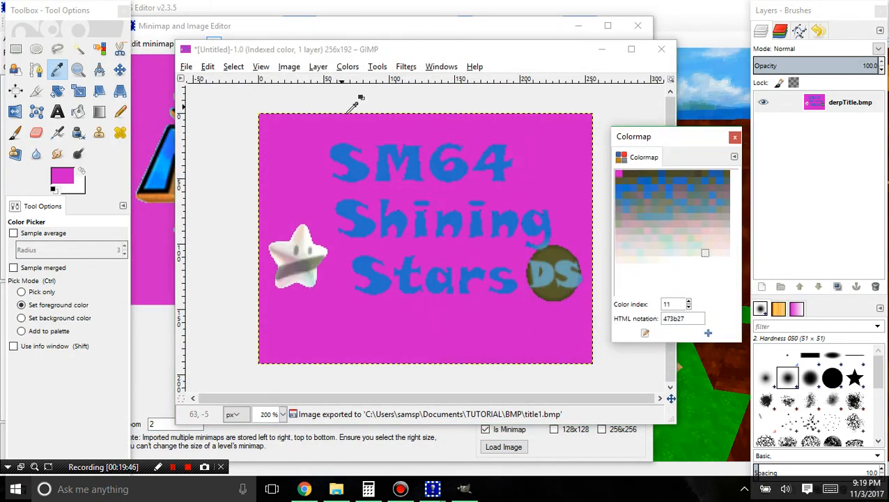
pyautogui.moveTo(340, 49); pyautogui.dragTo(388, 40)
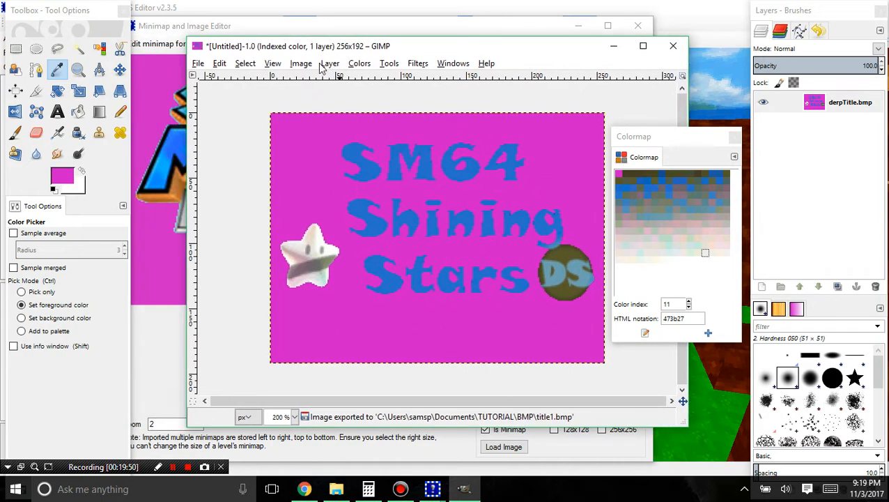
pyautogui.click(360, 64)
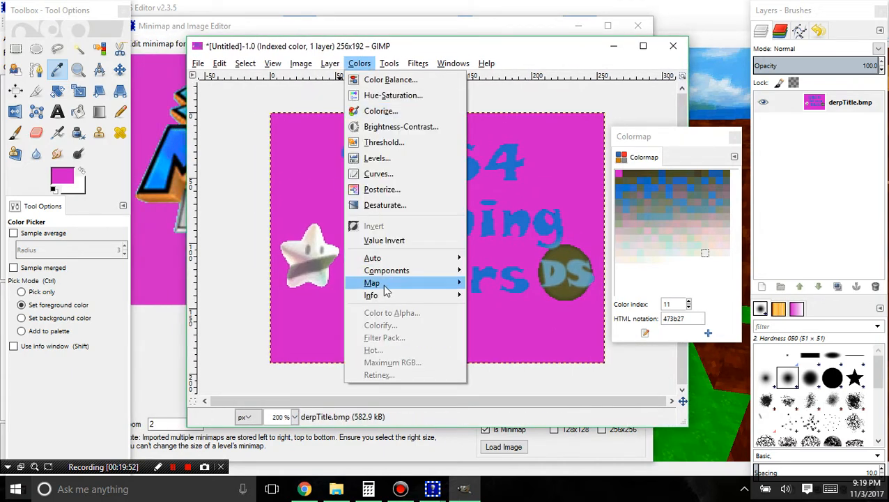
pyautogui.moveTo(385, 289)
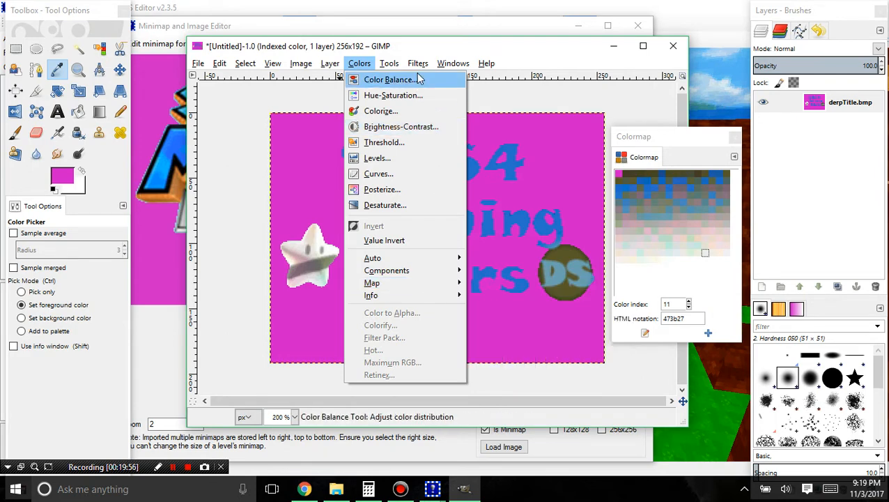
pyautogui.moveTo(455, 64)
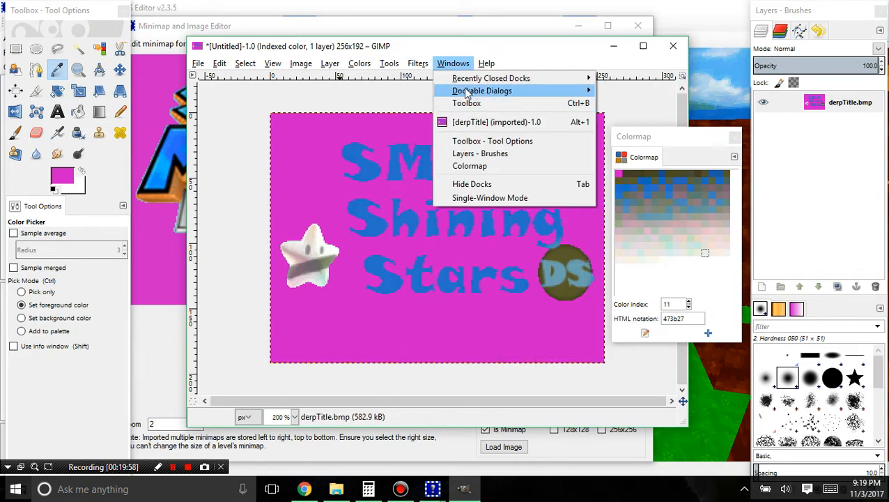
pyautogui.moveTo(466, 93)
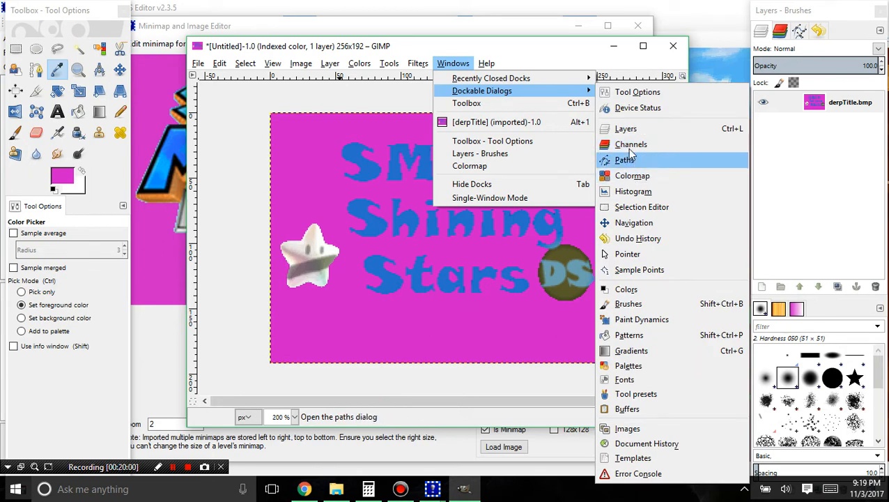
pyautogui.click(652, 363)
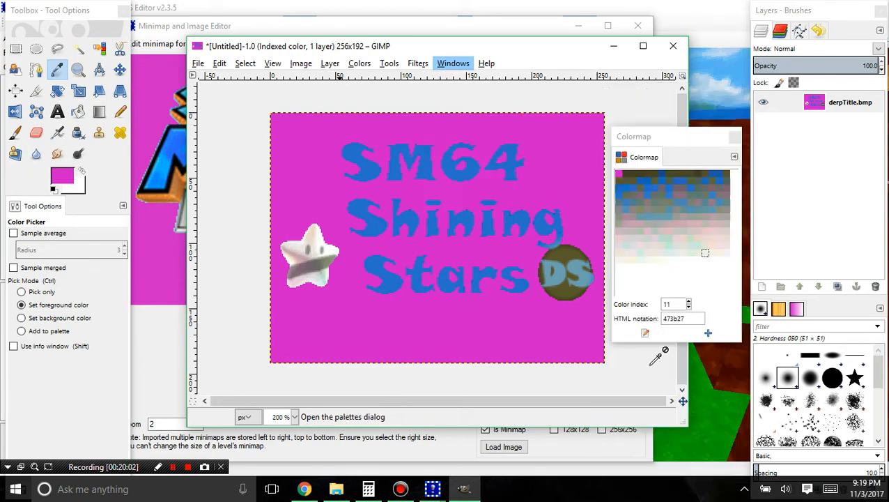
pyautogui.moveTo(639, 263); pyautogui.dragTo(476, 178)
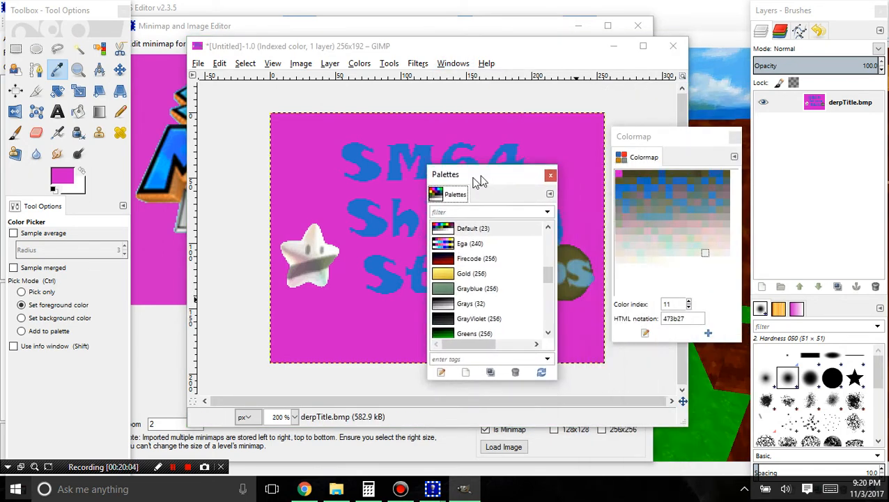
# - Enlarge the Palettes dialog to show full palette names and select the derpTitle image's colormap
pyautogui.scroll(-5, 492, 279)
pyautogui.scroll(2, 501, 310)
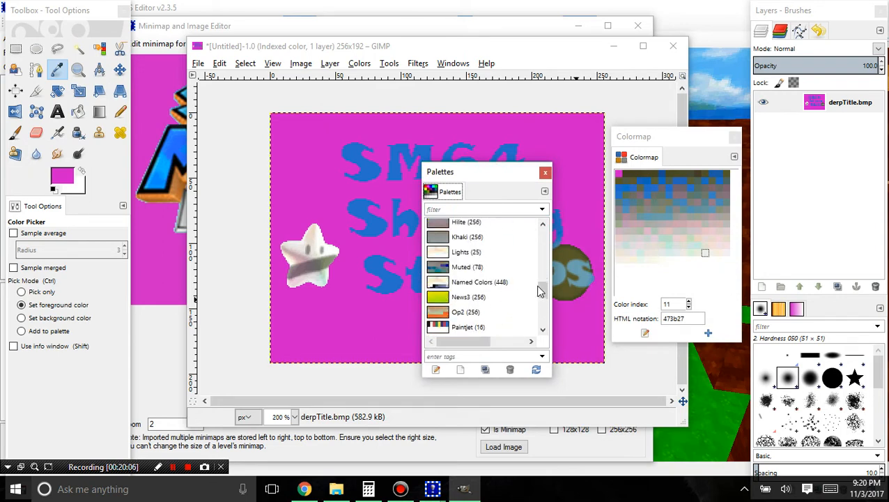
pyautogui.moveTo(541, 291); pyautogui.dragTo(535, 215)
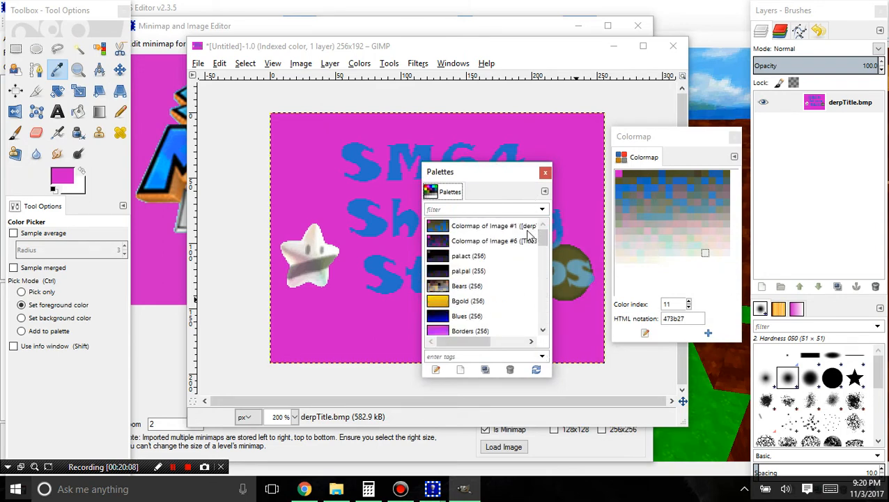
pyautogui.click(526, 228)
pyautogui.moveTo(554, 249); pyautogui.dragTo(725, 237)
pyautogui.moveTo(566, 179); pyautogui.dragTo(325, 200)
pyautogui.click(278, 263)
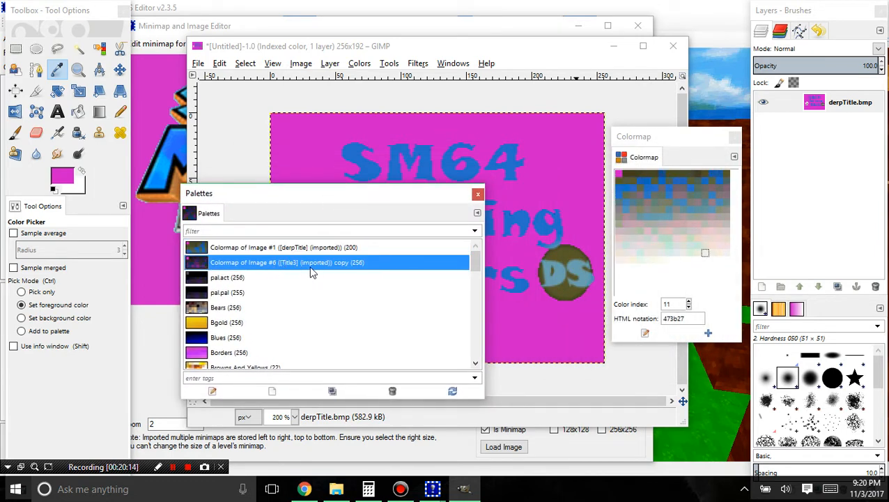
pyautogui.click(305, 249)
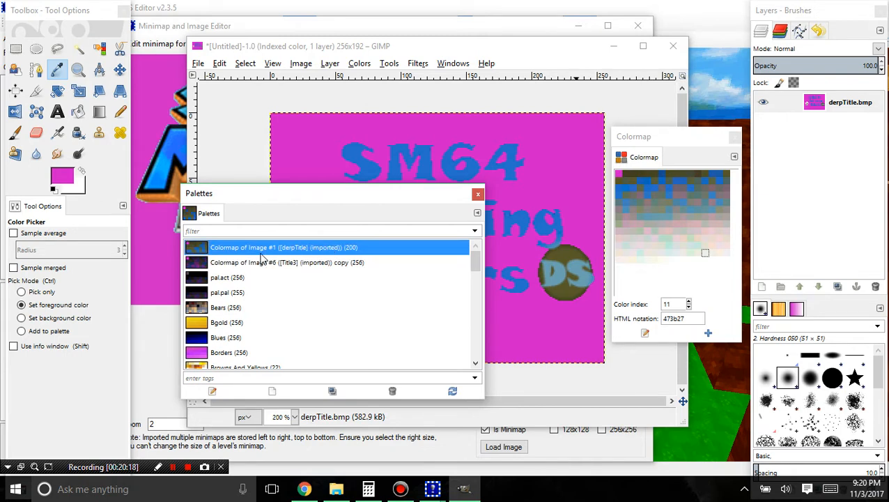
# - Inspect the derpTitle colormap in the Palette Editor and close the editor
pyautogui.click(272, 248)
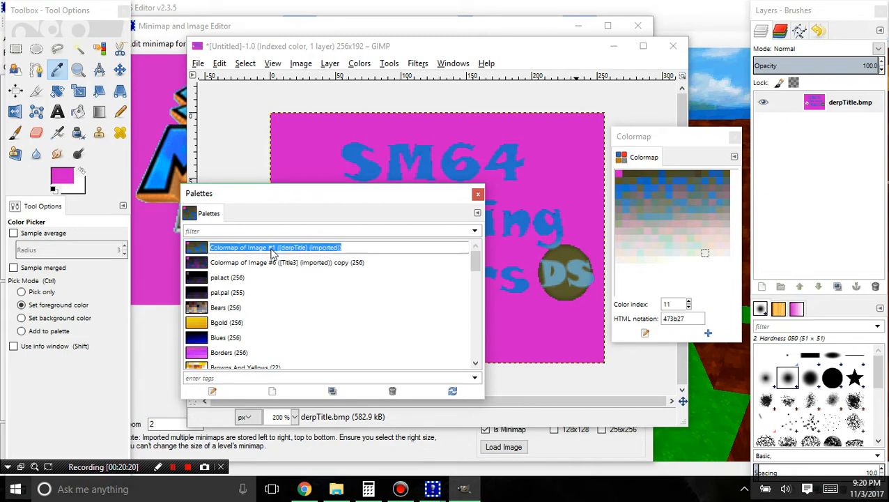
pyautogui.click(360, 262)
pyautogui.click(353, 249)
pyautogui.rightClick(363, 250)
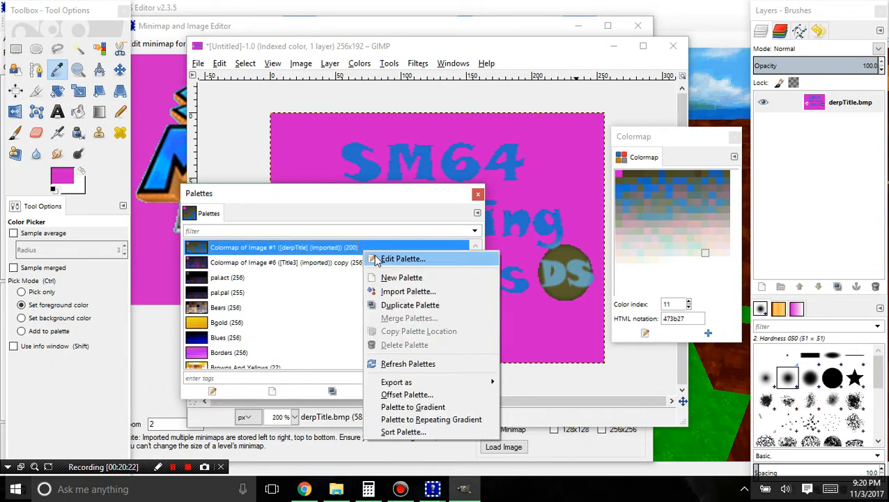
pyautogui.click(377, 260)
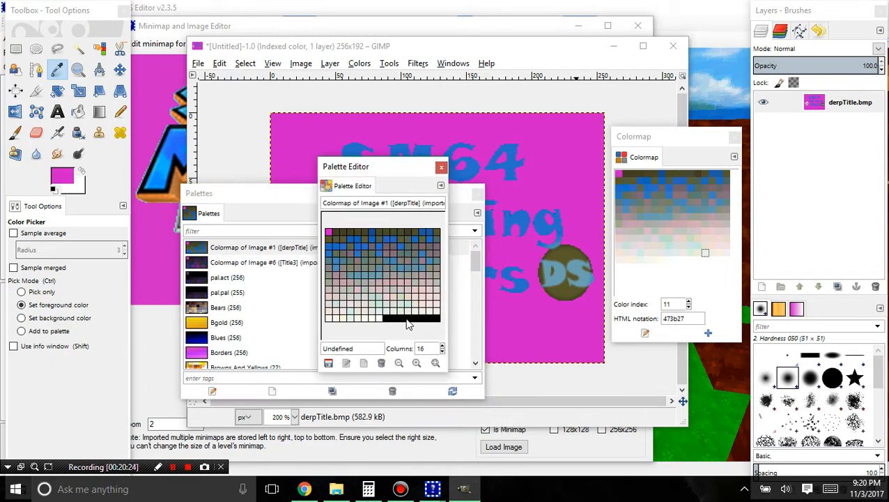
pyautogui.click(441, 167)
# - Duplicate the derpTitle colormap palette and name the copy TitleMap
pyautogui.rightClick(333, 252)
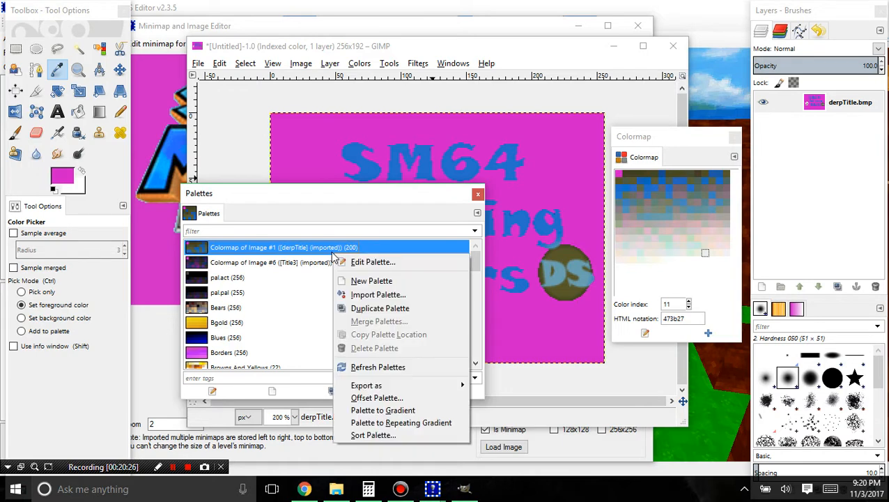
pyautogui.click(371, 308)
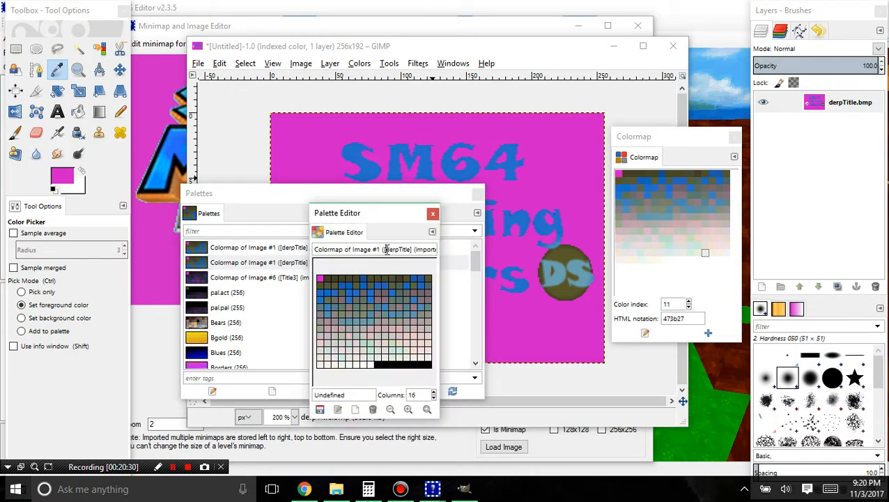
pyautogui.tripleClick(387, 249)
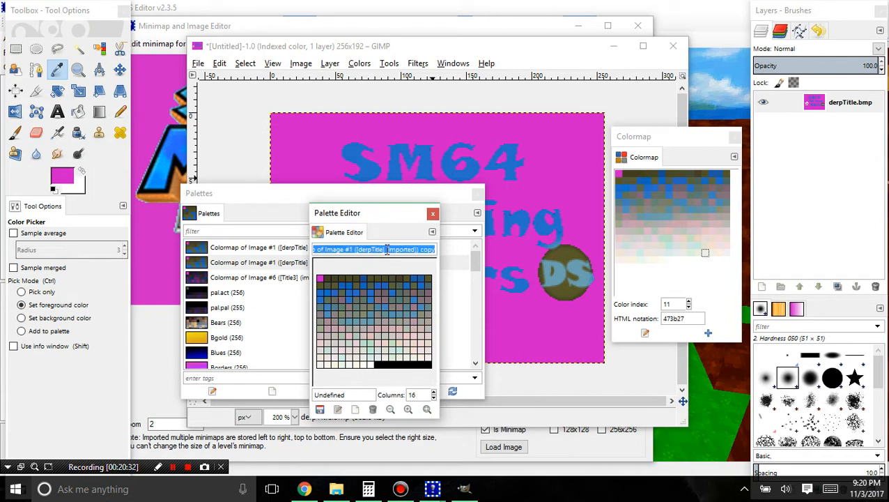
pyautogui.write('Tr')
pyautogui.press('Return')
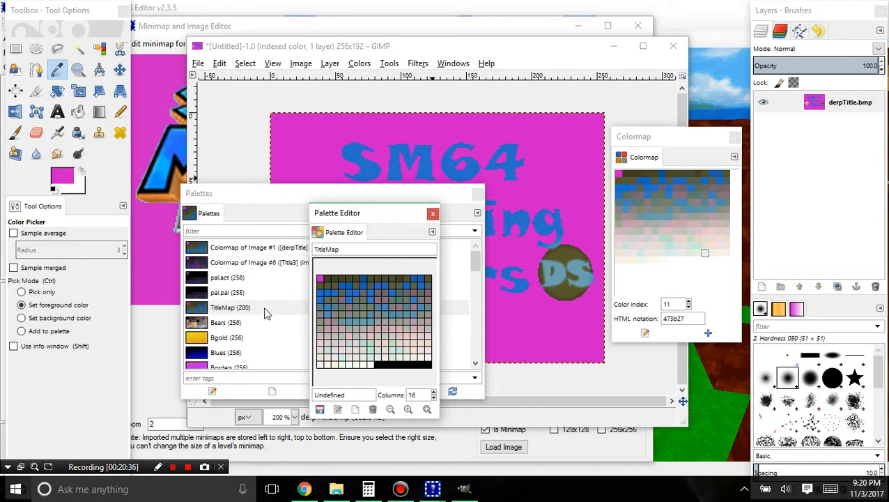
# - Add a new entry after the last color of the TitleMap palette and set it to black (000000)
pyautogui.click(373, 365)
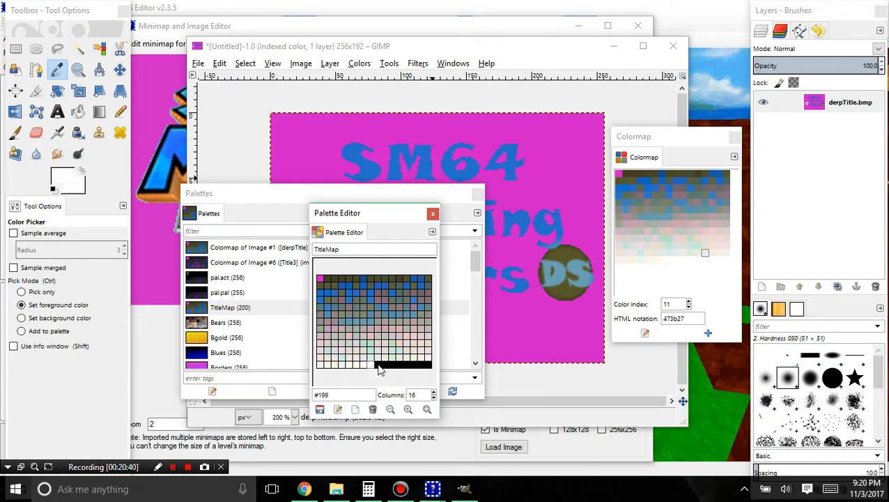
pyautogui.click(357, 410)
pyautogui.click(379, 367)
pyautogui.doubleClick(379, 366)
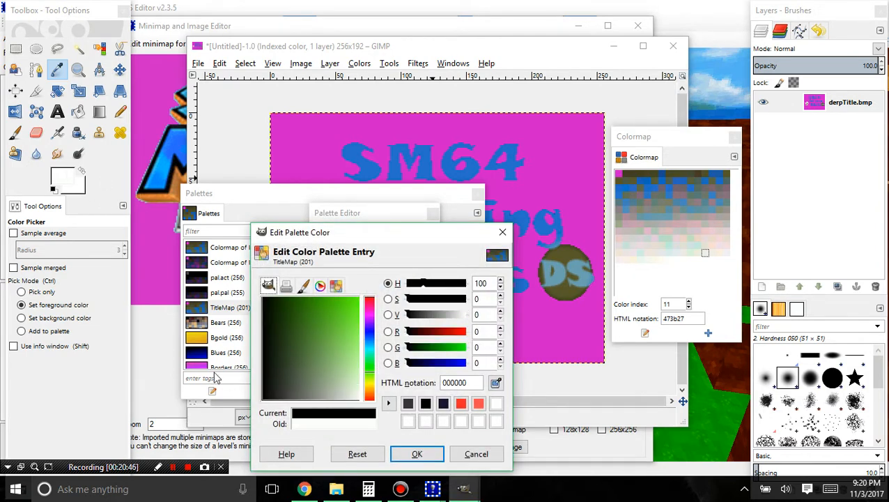
pyautogui.moveTo(329, 235); pyautogui.dragTo(355, 131)
pyautogui.click(452, 355)
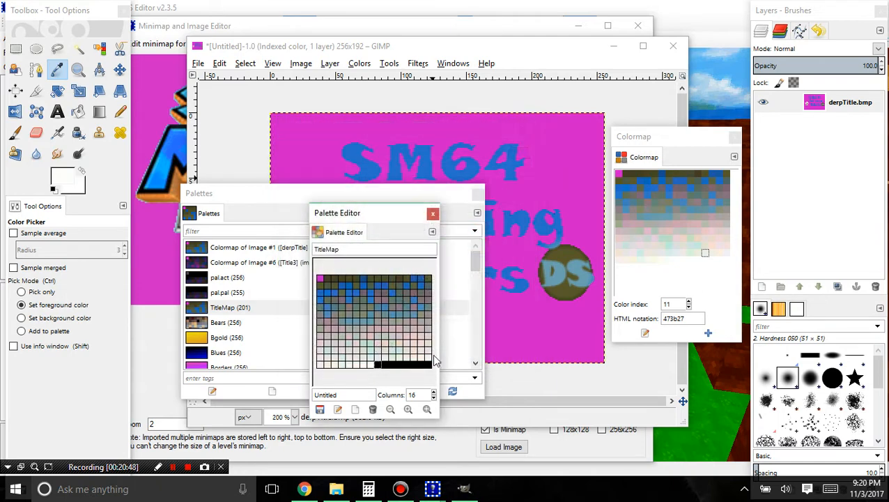
# - Select the black entry in the TitleMap palette and repeatedly add further black entries after it
pyautogui.click(378, 367)
pyautogui.click(319, 410)
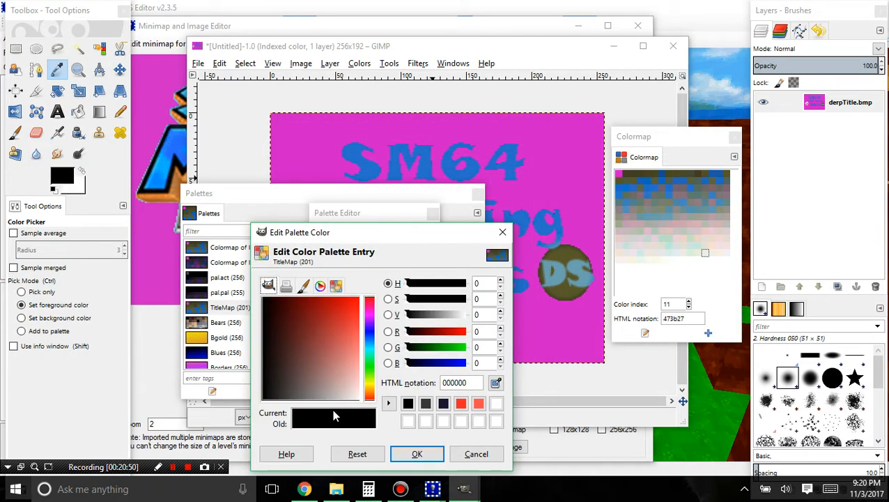
pyautogui.click(475, 453)
pyautogui.click(355, 410)
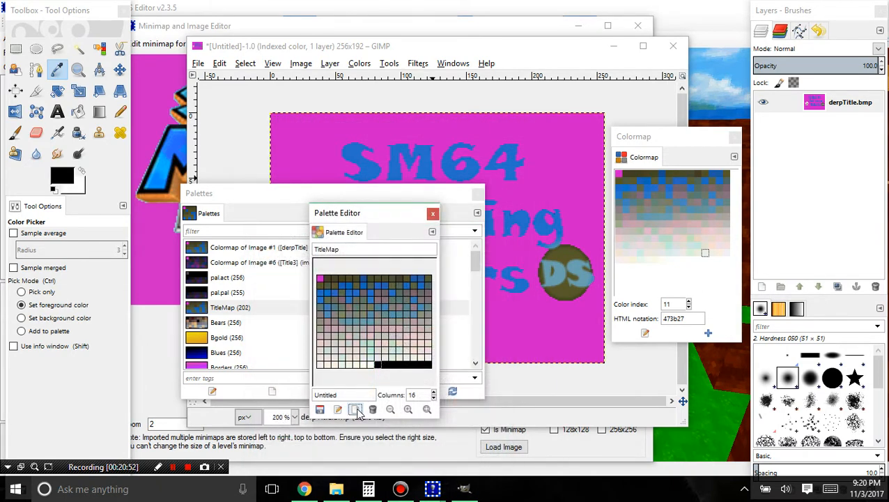
pyautogui.click(356, 410)
pyautogui.click(356, 410)
pyautogui.click(356, 410)
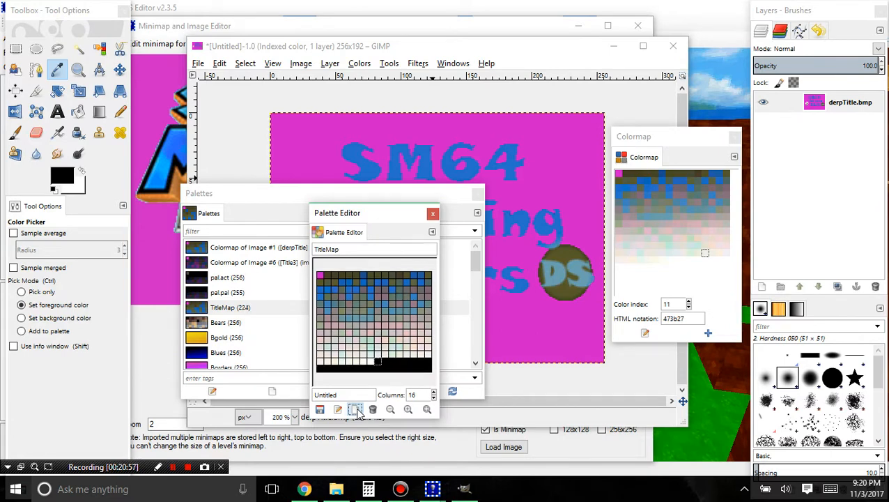
pyautogui.click(355, 410)
pyautogui.click(356, 410)
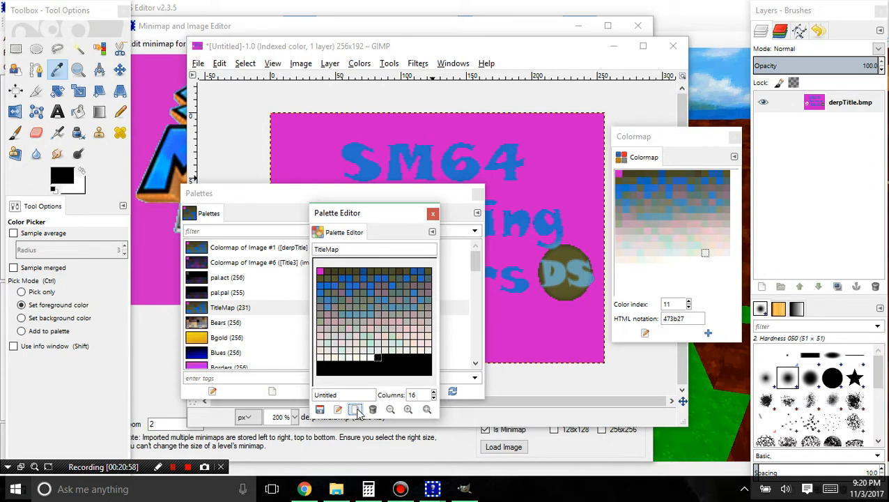
# - Place the Palette Editor and Palettes dialogs side by side so the TitleMap color count stays readable
pyautogui.moveTo(410, 213); pyautogui.dragTo(288, 186)
pyautogui.moveTo(387, 192); pyautogui.dragTo(587, 190)
pyautogui.moveTo(247, 190); pyautogui.dragTo(303, 194)
pyautogui.click(441, 301)
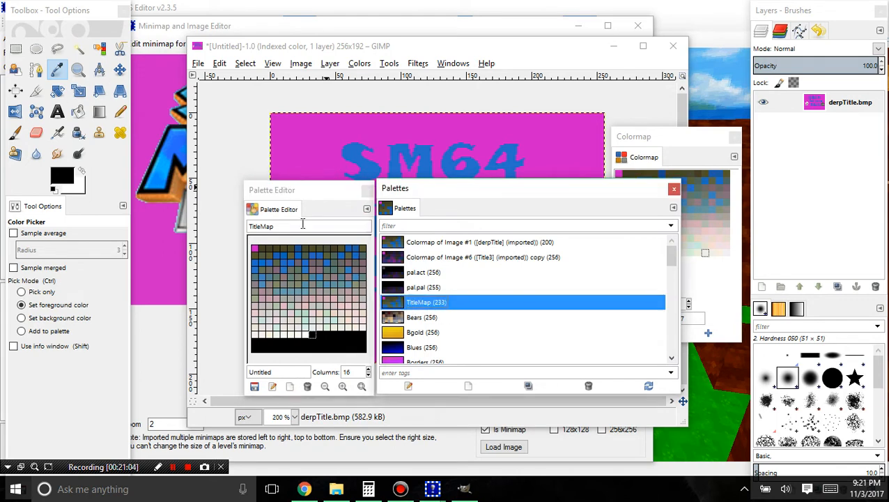
pyautogui.click(308, 200)
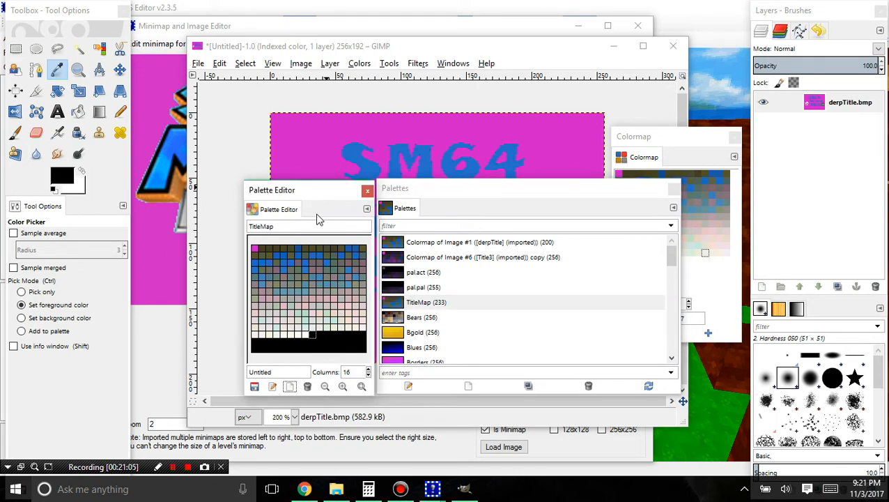
# - Keep adding black entries until the TitleMap palette holds 256 colors, save it and shift the Palette Editor aside
pyautogui.click(291, 387)
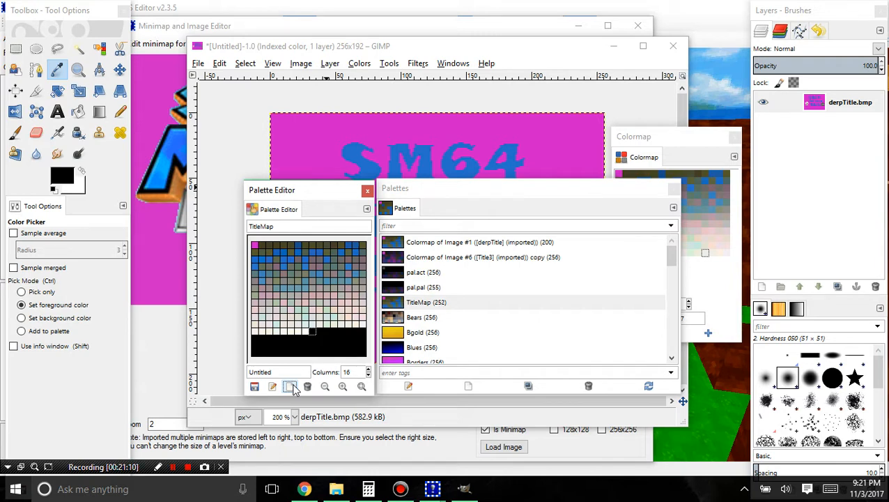
pyautogui.click(291, 387)
pyautogui.moveTo(279, 191); pyautogui.dragTo(544, 158)
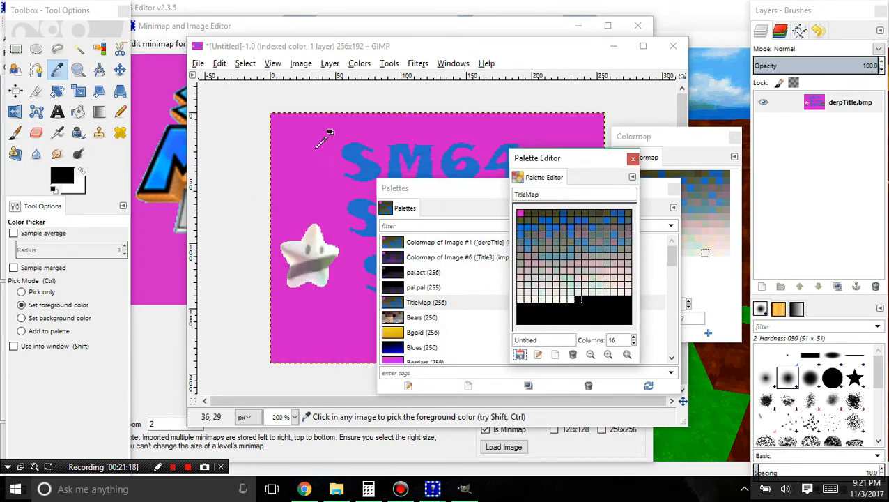
# - Move the Minimap and Image Editor window aside and switch back to GIMP with the derpTitle image
pyautogui.moveTo(320, 31); pyautogui.dragTo(118, 96)
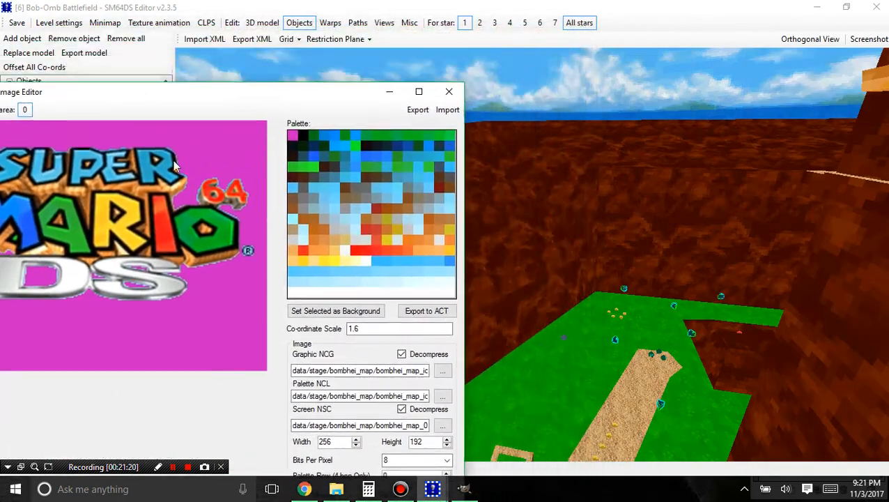
pyautogui.click(466, 490)
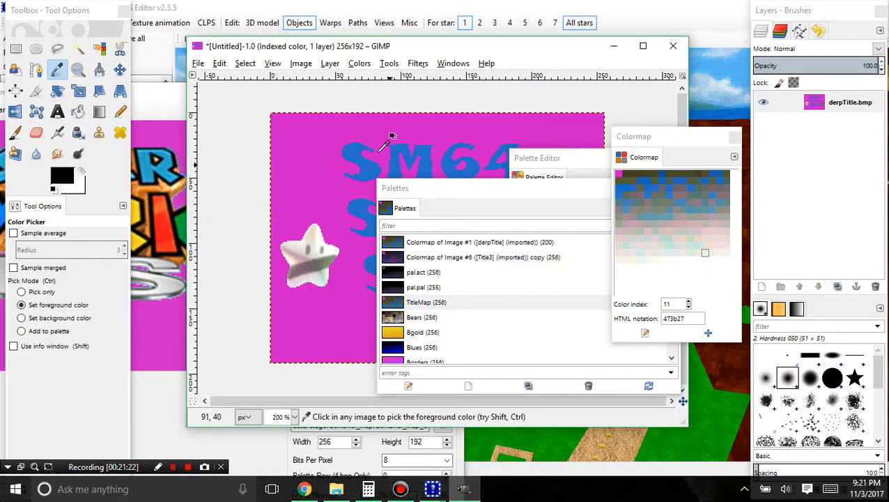
# - Arrange the windows so the TitleMap palette editor sits beside the original title image's palette in the minimap editor
pyautogui.click(155, 95)
pyautogui.click(466, 489)
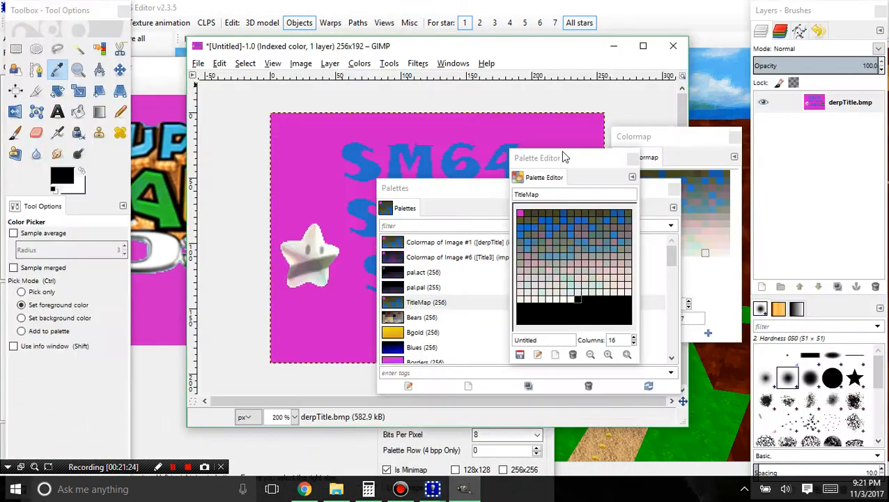
pyautogui.moveTo(573, 166); pyautogui.dragTo(190, 178)
pyautogui.moveTo(317, 52); pyautogui.dragTo(650, 62)
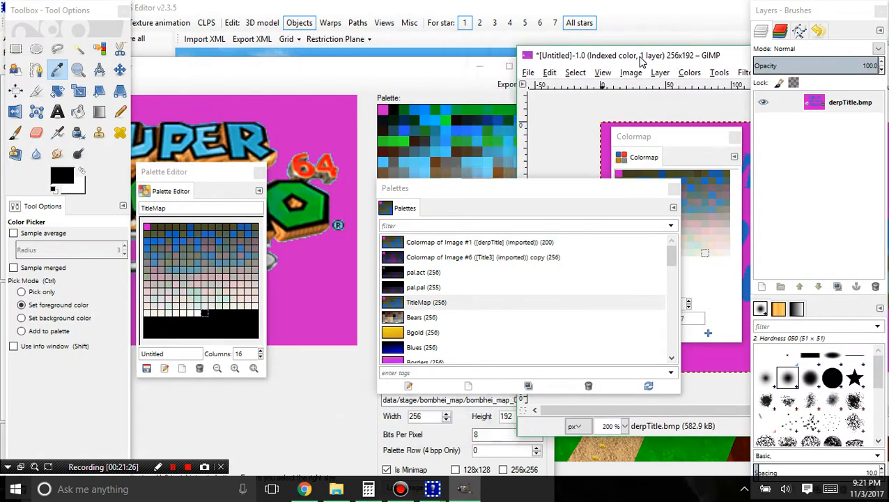
pyautogui.moveTo(432, 193); pyautogui.dragTo(648, 185)
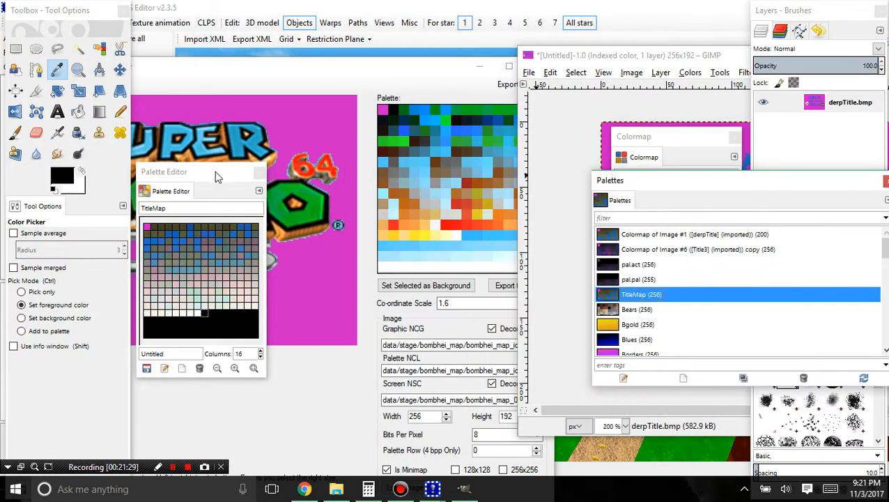
pyautogui.moveTo(213, 174); pyautogui.dragTo(403, 137)
# - Examine the black entries filling the end of the TitleMap palette and close the palette editor
pyautogui.click(338, 292)
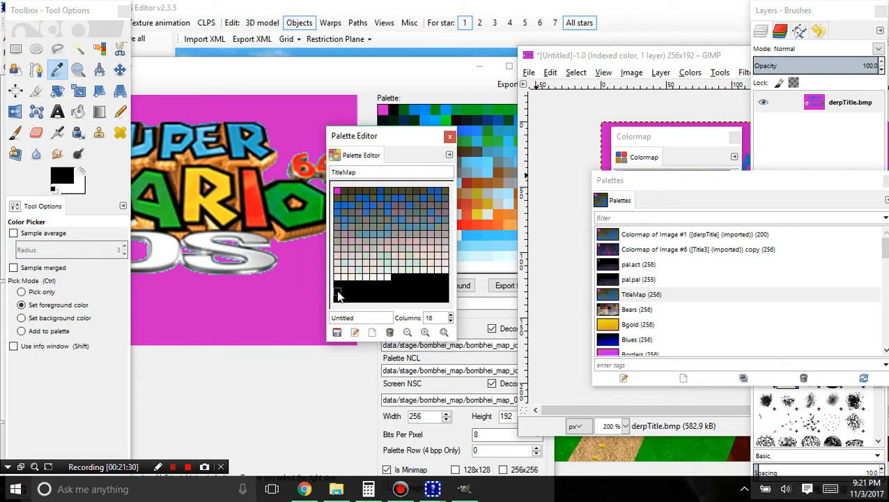
pyautogui.click(336, 285)
pyautogui.moveTo(379, 139); pyautogui.dragTo(288, 113)
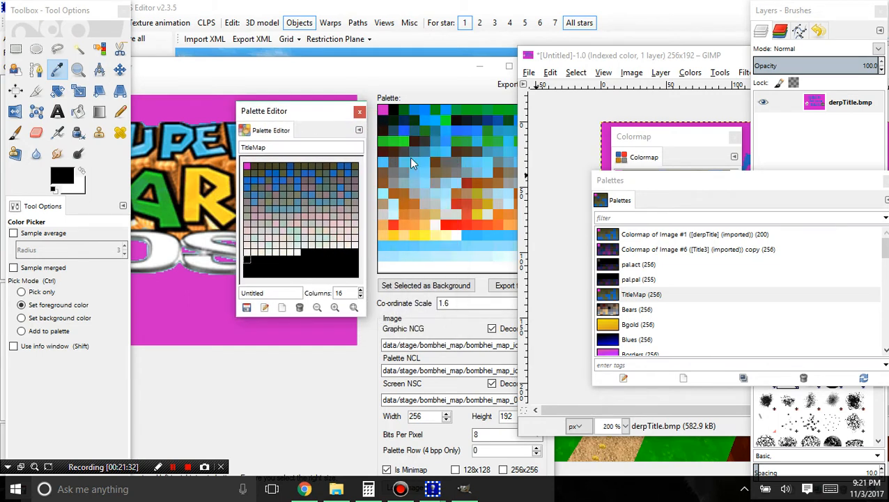
pyautogui.click(296, 252)
pyautogui.click(253, 260)
pyautogui.click(248, 272)
pyautogui.click(359, 112)
pyautogui.moveTo(360, 69); pyautogui.dragTo(436, 52)
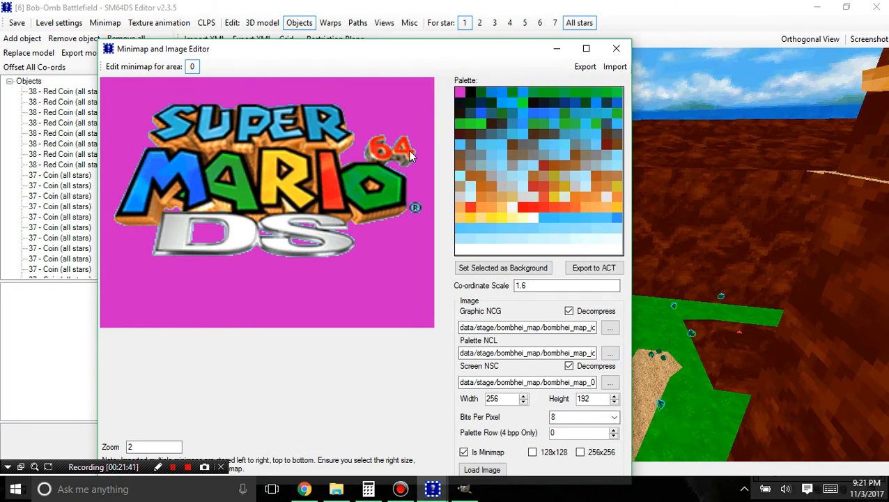
# - Switch back to GIMP and arrange the derpTitle.bmp image window with its Colormap and Palettes windows
pyautogui.click(470, 490)
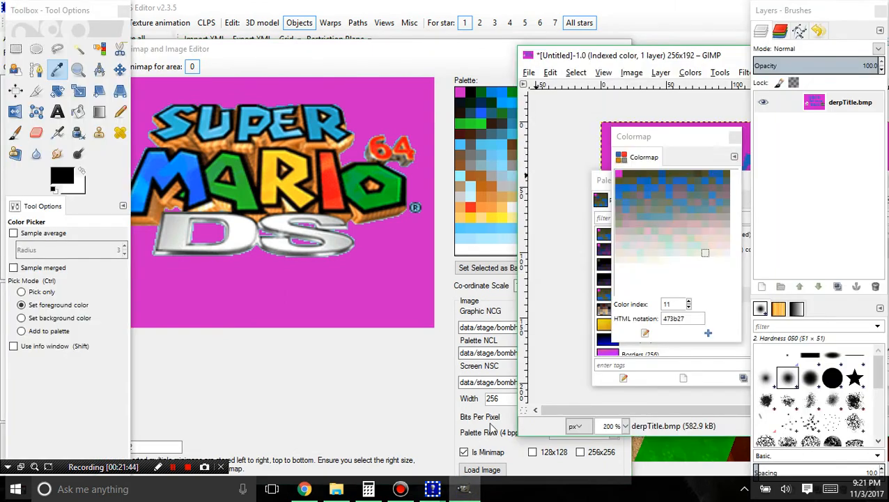
pyautogui.moveTo(706, 142); pyautogui.dragTo(524, 130)
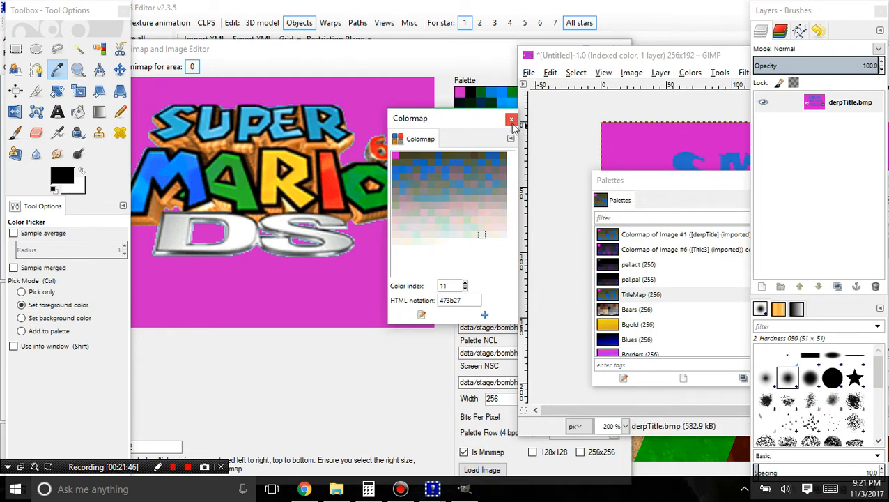
pyautogui.moveTo(577, 61); pyautogui.dragTo(264, 74)
pyautogui.moveTo(633, 204); pyautogui.dragTo(505, 162)
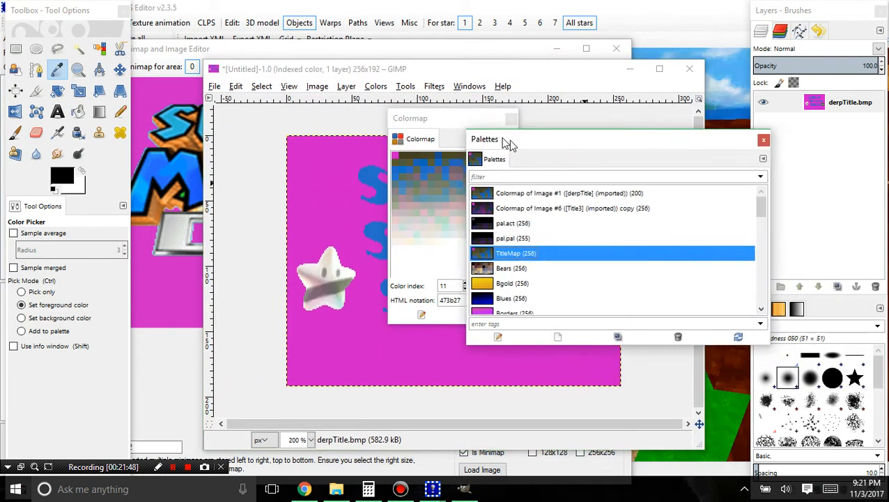
# - Set the colormap of the indexed derpTitle.bmp image to the TitleMap palette
pyautogui.click(317, 86)
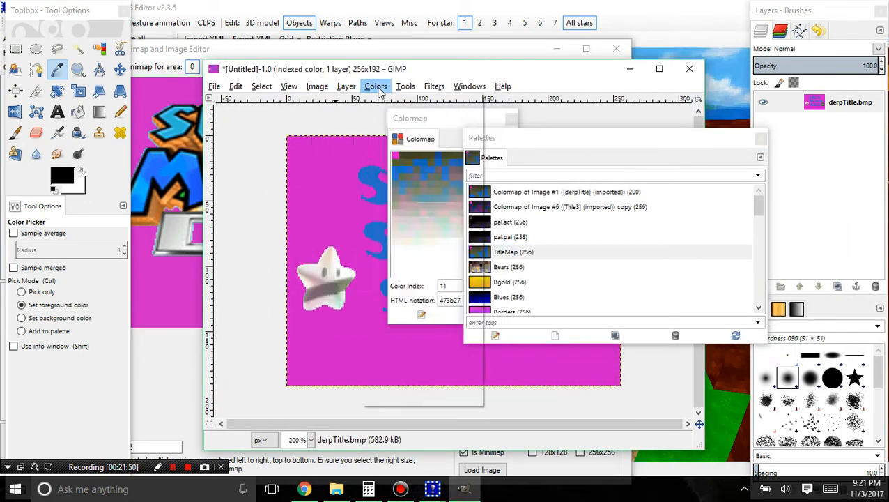
pyautogui.moveTo(427, 310)
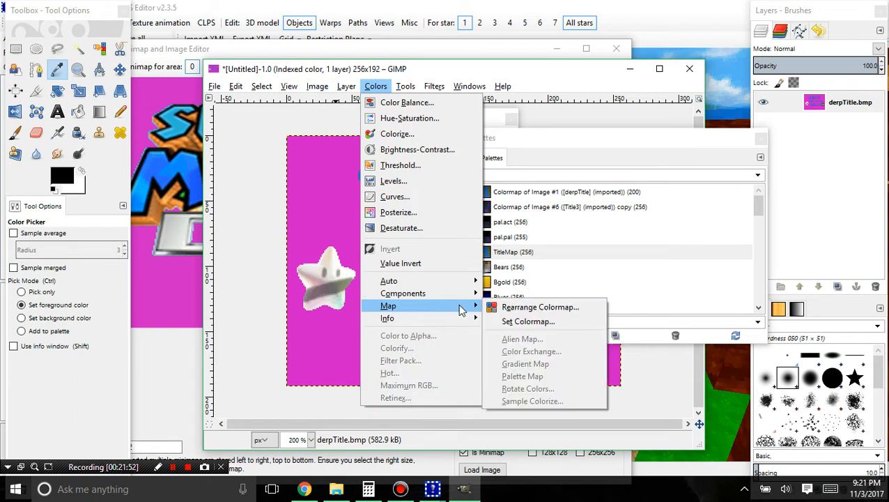
pyautogui.click(520, 329)
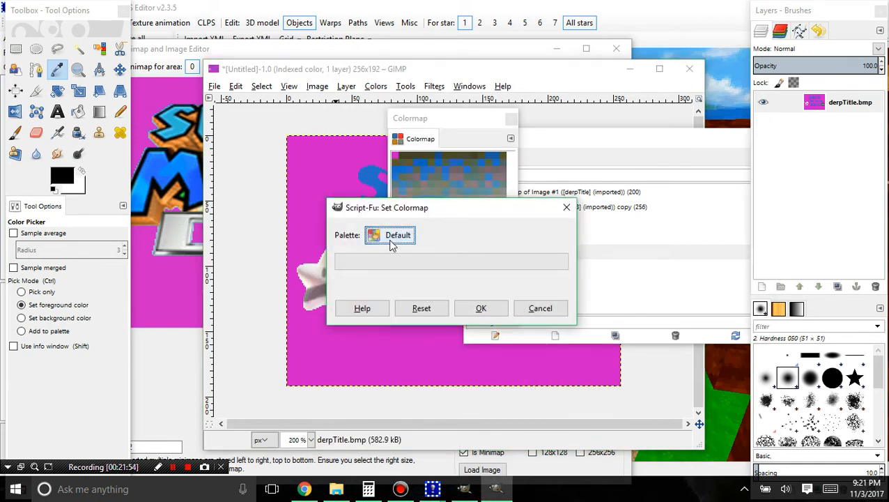
pyautogui.click(390, 237)
pyautogui.scroll(-6, 97, 139)
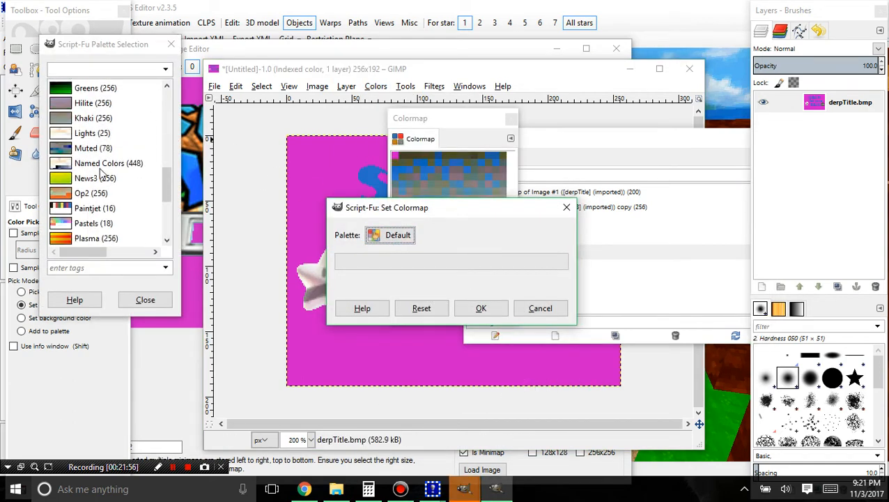
pyautogui.scroll(-2, 105, 182)
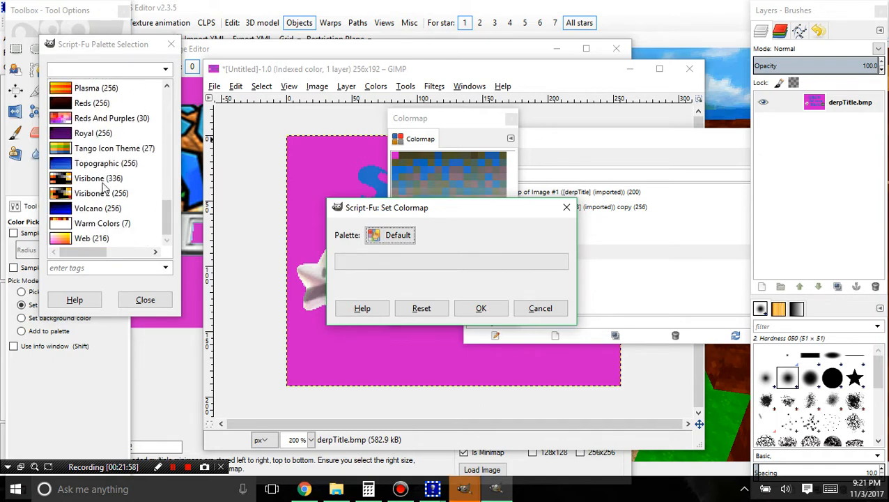
pyautogui.scroll(10, 108, 167)
pyautogui.click(95, 118)
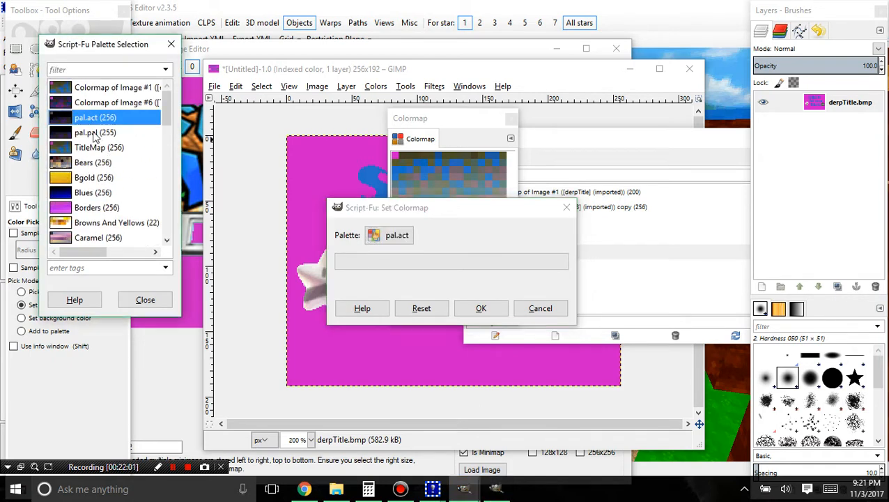
pyautogui.click(101, 148)
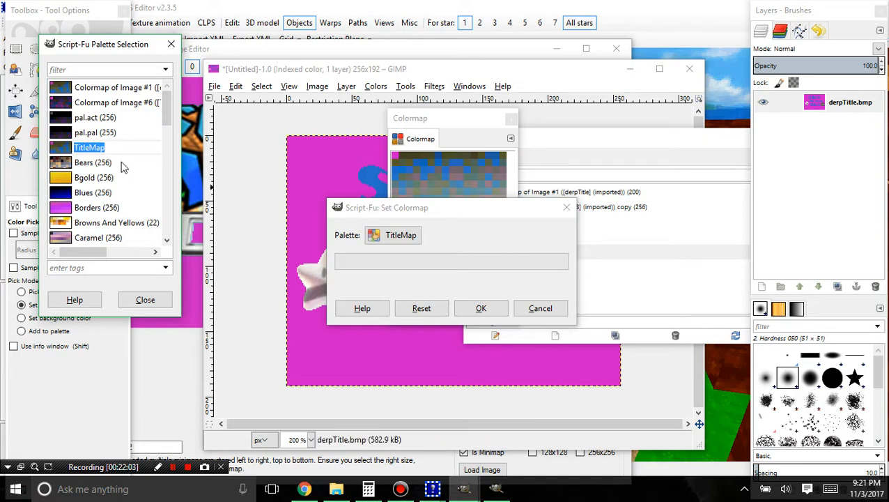
pyautogui.click(136, 300)
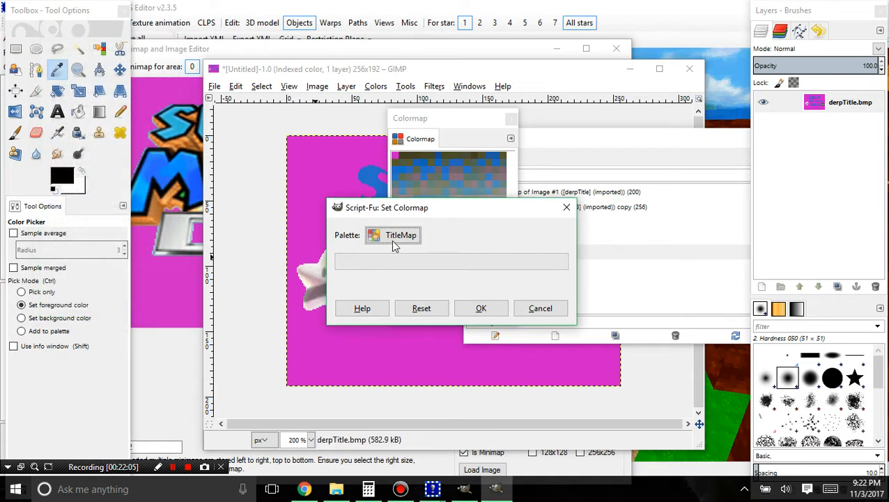
pyautogui.click(480, 309)
# - Inspect the last entries of the image's new colormap, close the Colormap window and uncover the title image
pyautogui.moveTo(443, 119); pyautogui.dragTo(339, 118)
pyautogui.moveTo(342, 248); pyautogui.dragTo(401, 261)
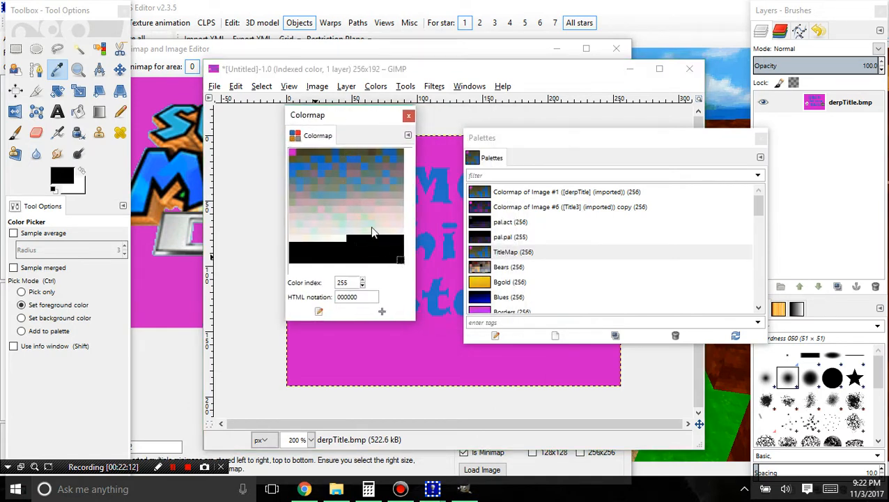
pyautogui.click(408, 116)
pyautogui.moveTo(401, 68); pyautogui.dragTo(296, 68)
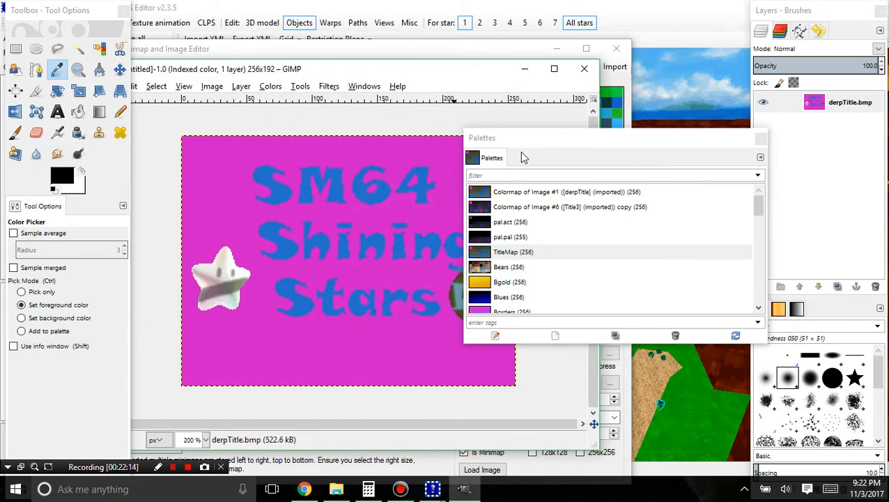
pyautogui.moveTo(522, 149); pyautogui.dragTo(621, 138)
pyautogui.moveTo(409, 69); pyautogui.dragTo(534, 72)
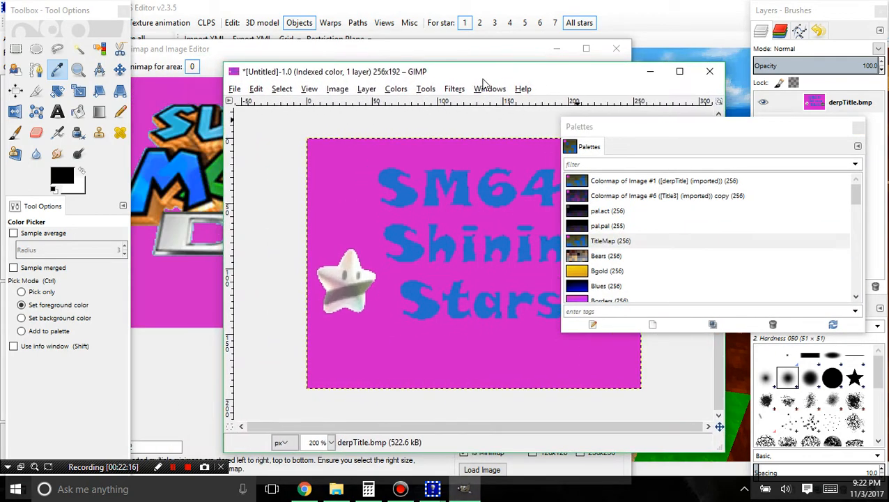
pyautogui.moveTo(341, 72); pyautogui.dragTo(270, 63)
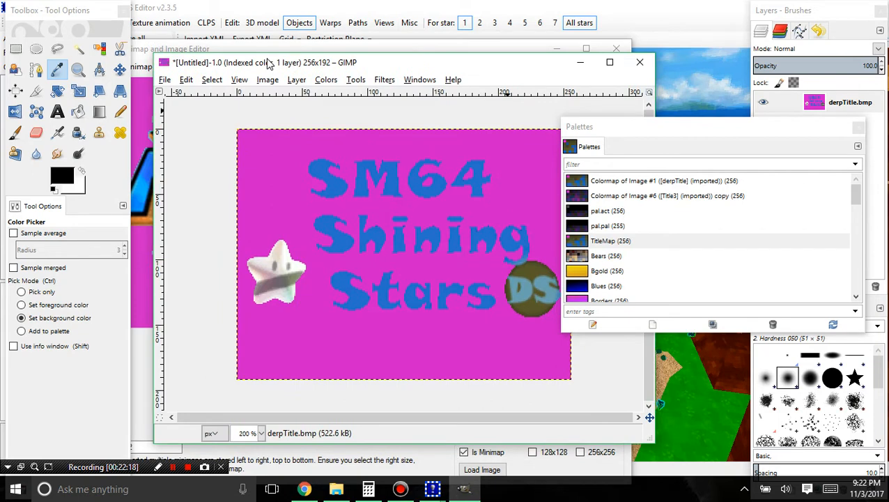
# - Export the title image as title2.bmp in the BMP folder
pyautogui.hotkey('ctrl', 'shift', 'e')
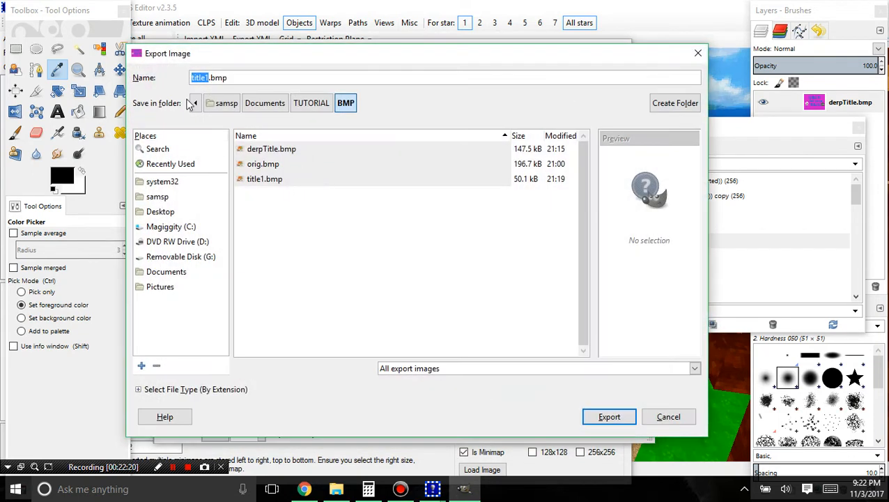
pyautogui.click(209, 79)
pyautogui.press('Return')
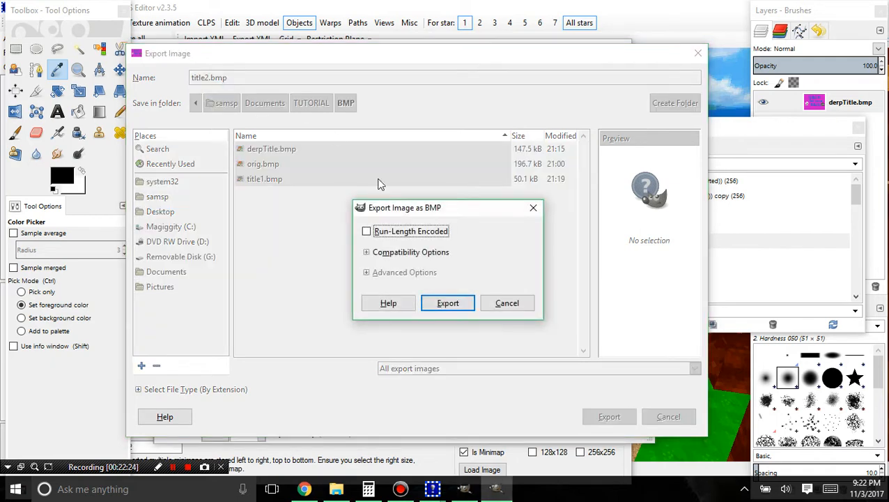
pyautogui.click(451, 305)
pyautogui.moveTo(402, 70); pyautogui.dragTo(383, 44)
pyautogui.moveTo(607, 145); pyautogui.dragTo(692, 133)
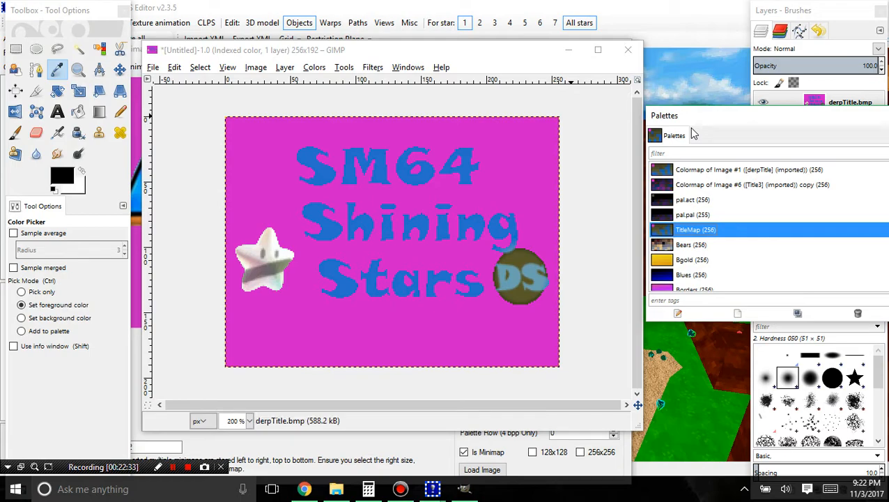
# - Switch to SM64DS Editor and open the Whomp's Fortress level for editing
pyautogui.click(467, 490)
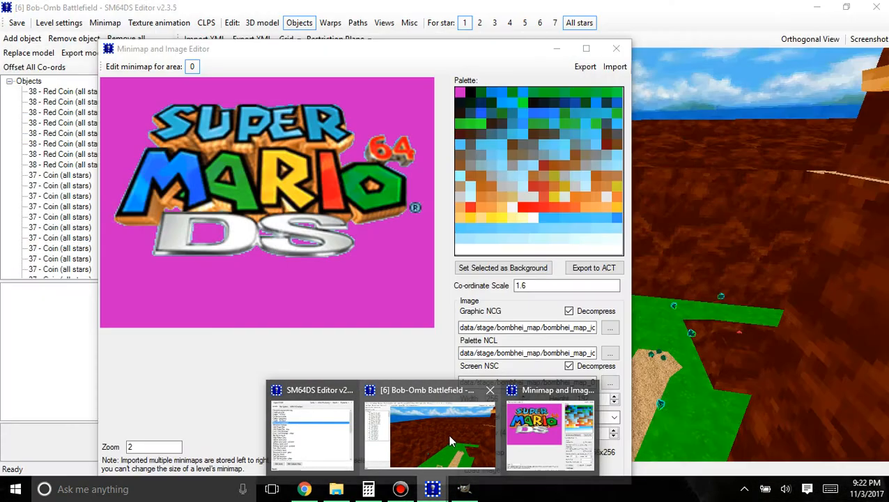
pyautogui.click(327, 418)
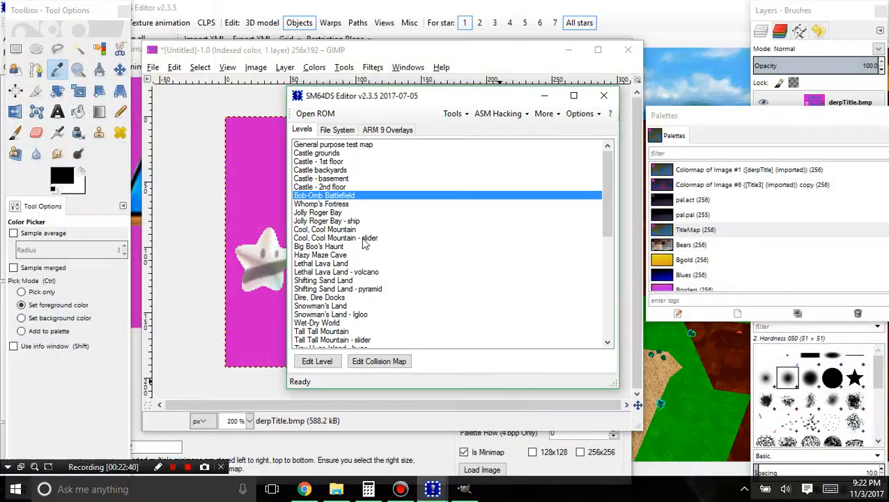
pyautogui.doubleClick(339, 204)
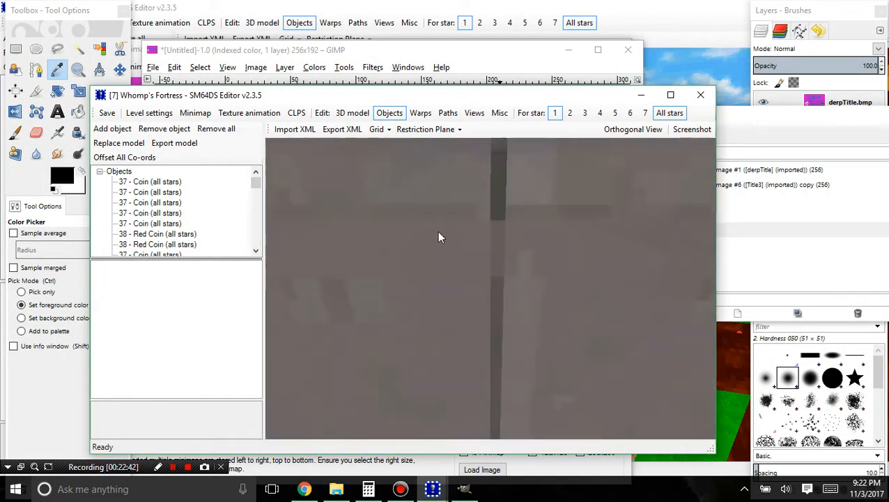
pyautogui.scroll(-8, 439, 237)
pyautogui.moveTo(425, 232); pyautogui.dragTo(226, 145)
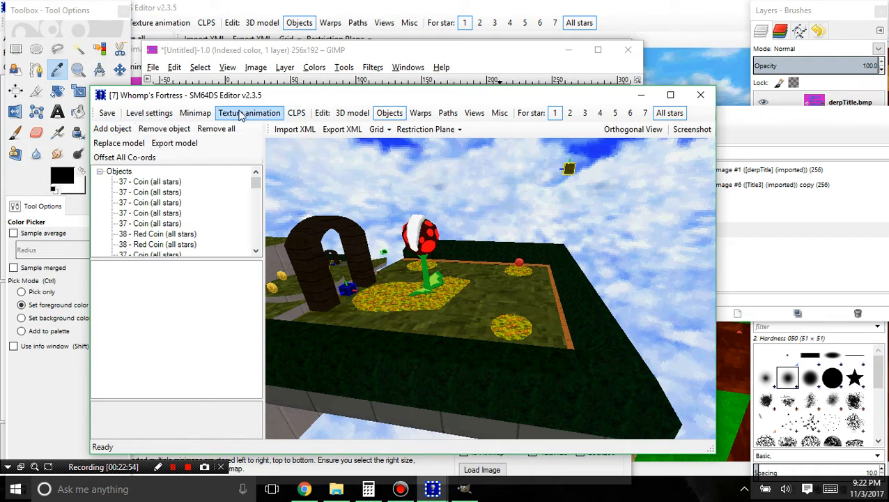
# - Import title2.bmp as the minimap image of the Whomp's Fortress level
pyautogui.click(195, 112)
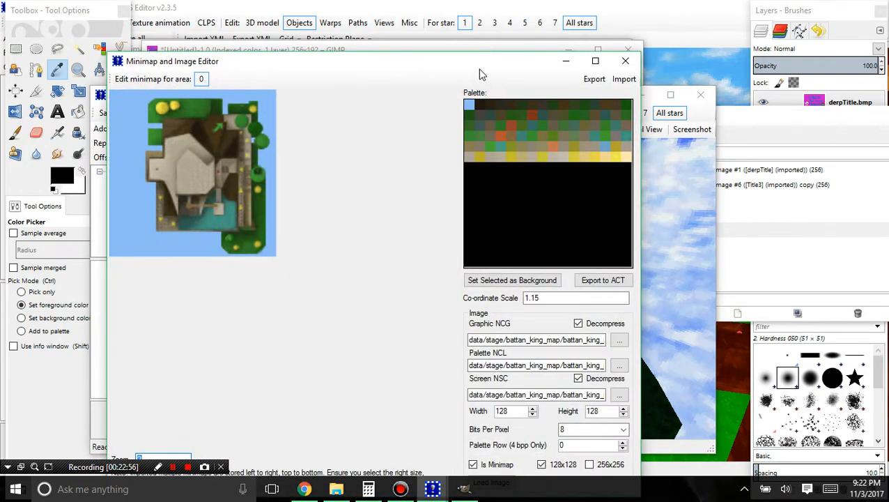
pyautogui.click(653, 36)
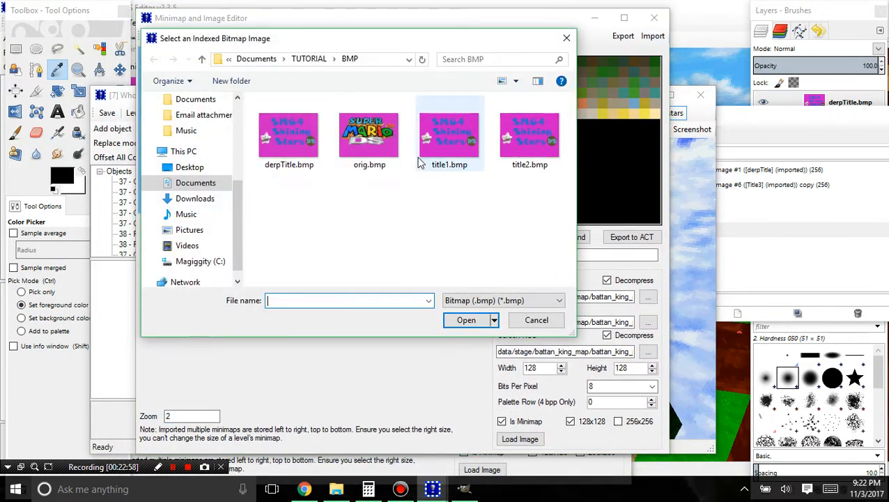
pyautogui.click(529, 140)
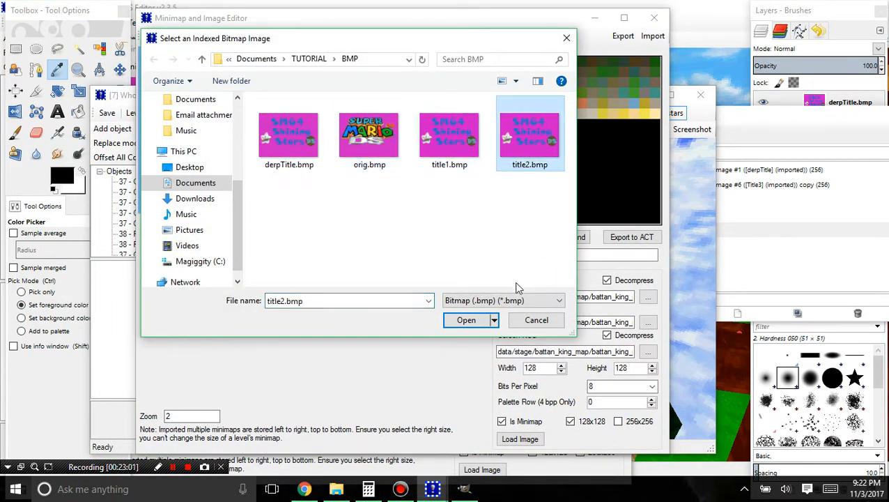
pyautogui.click(466, 320)
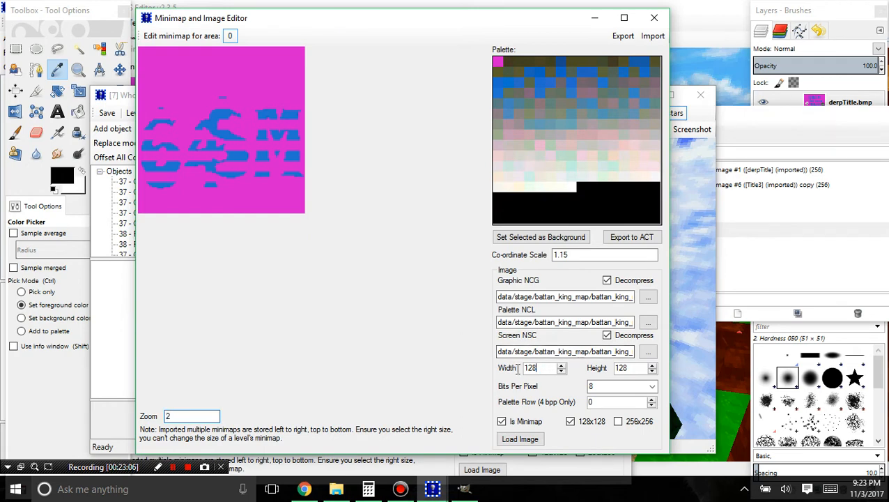
# - Set the minimap image's width to 256 and height to 192, and try to load the image
pyautogui.doubleClick(530, 367)
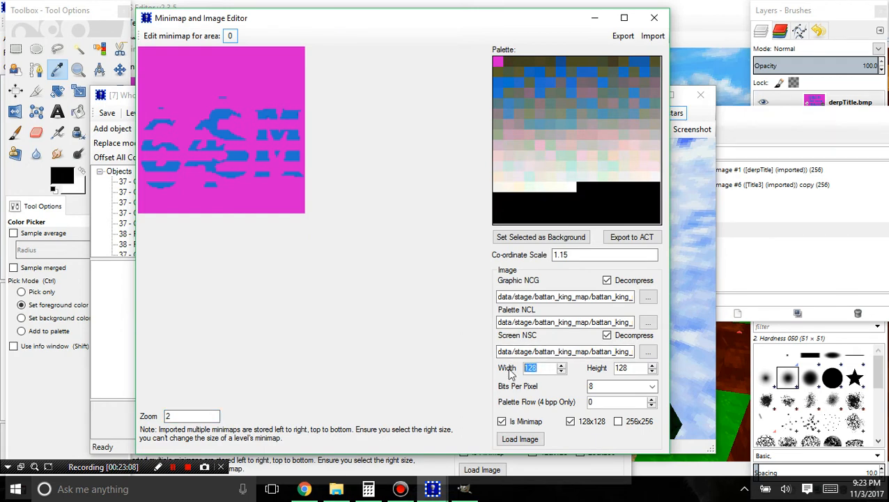
pyautogui.doubleClick(523, 367)
pyautogui.write('256')
pyautogui.doubleClick(619, 368)
pyautogui.write('192')
pyautogui.click(527, 442)
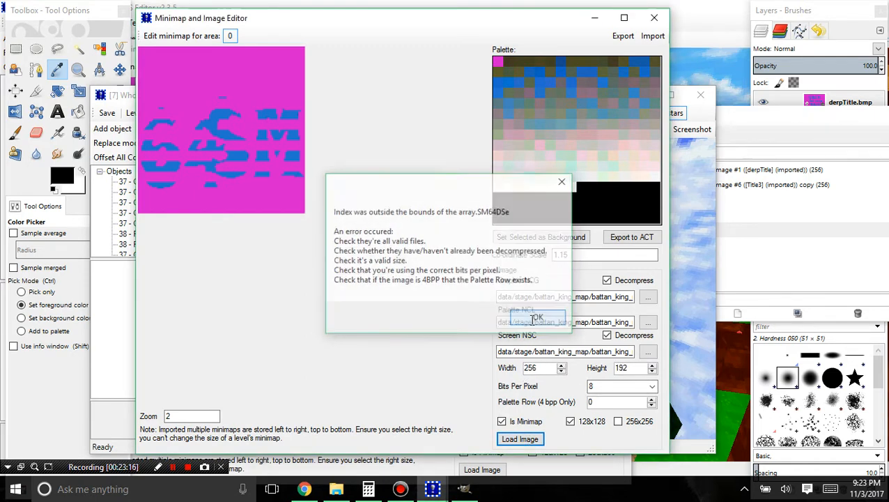
pyautogui.click(535, 318)
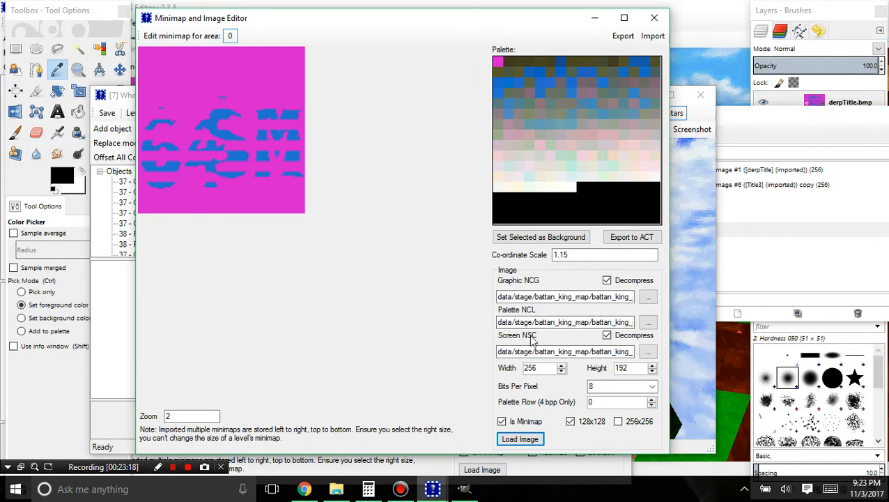
# - Change the minimap size option from 128x128 to 256x256 and try to load the image
pyautogui.click(570, 420)
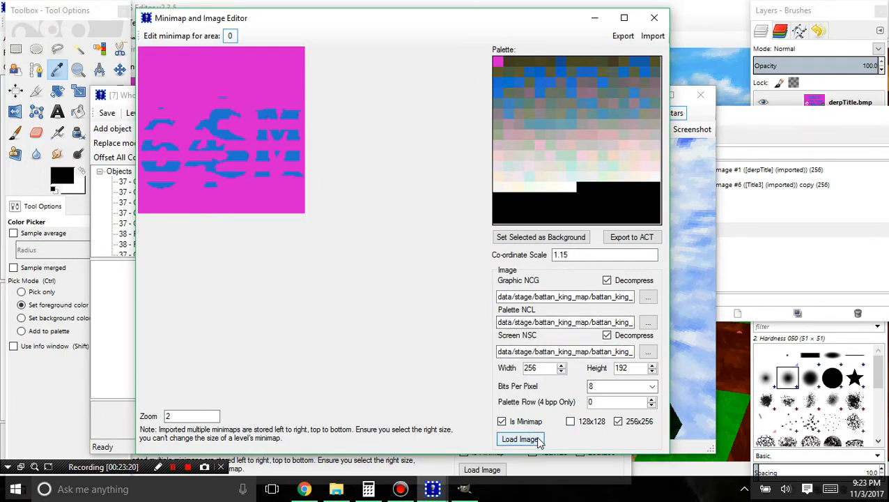
pyautogui.click(531, 438)
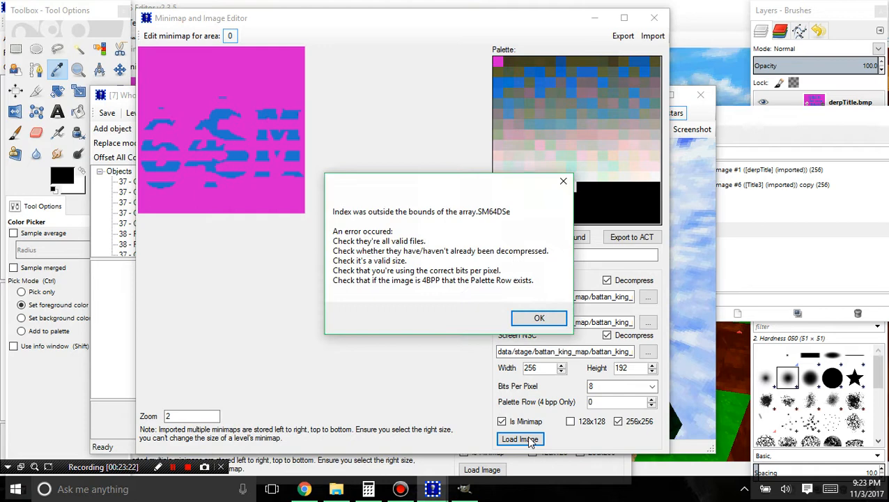
pyautogui.click(540, 317)
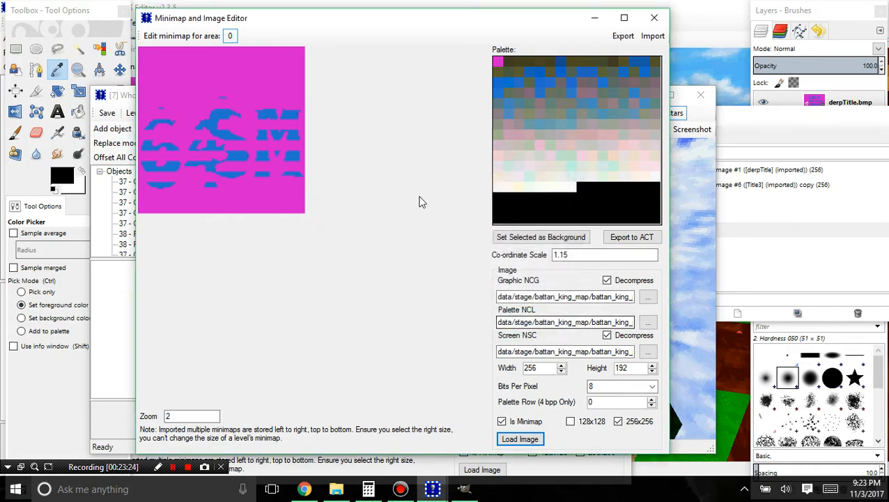
pyautogui.moveTo(358, 28); pyautogui.dragTo(333, 25)
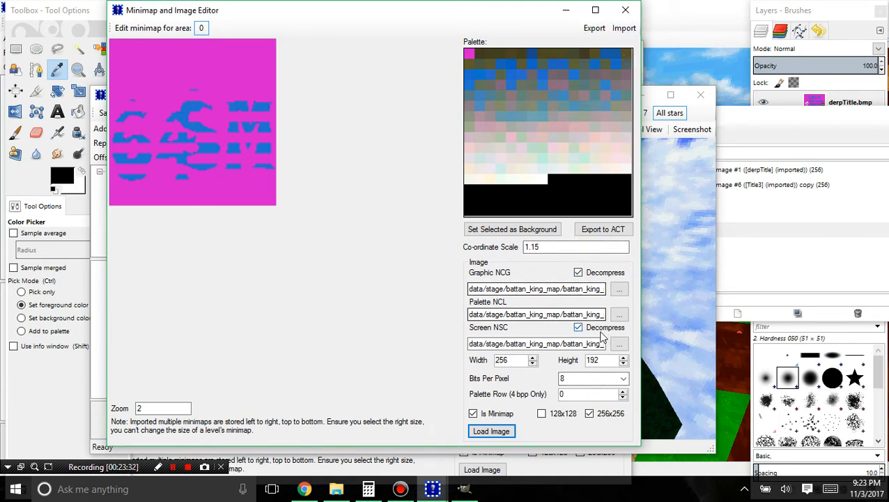
# - Try to import the title bitmap into the minimap again
pyautogui.click(624, 28)
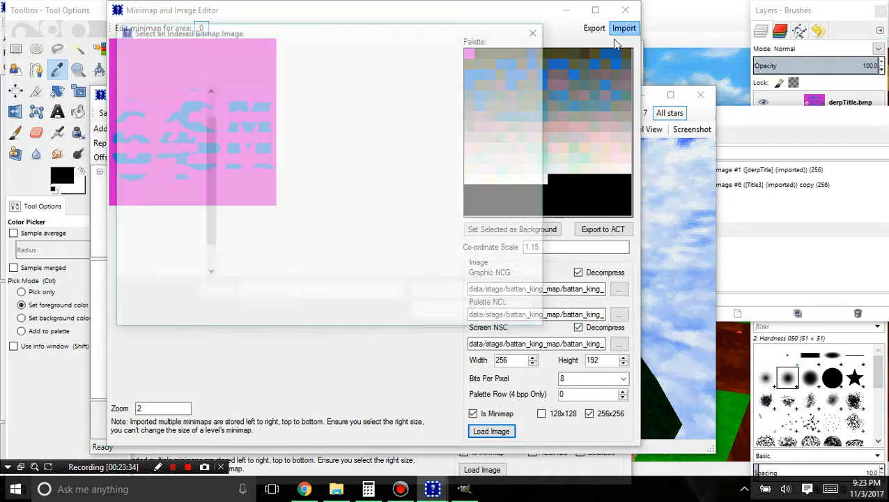
pyautogui.doubleClick(500, 111)
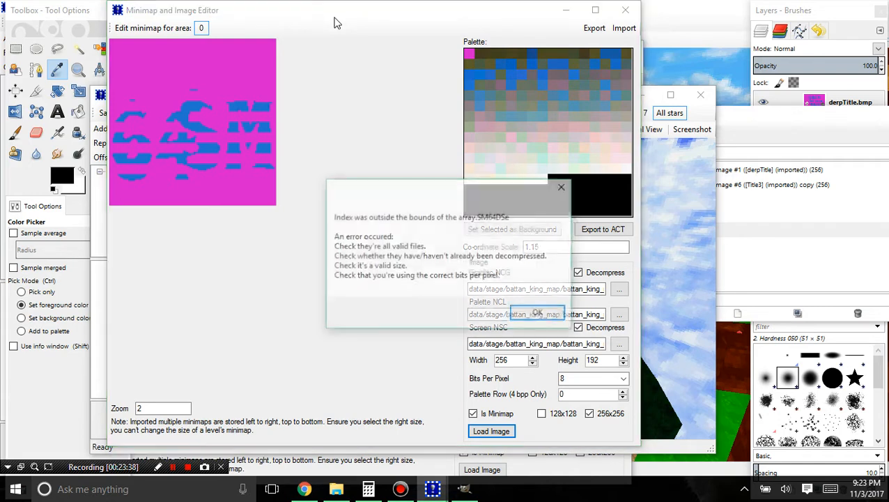
pyautogui.click(539, 313)
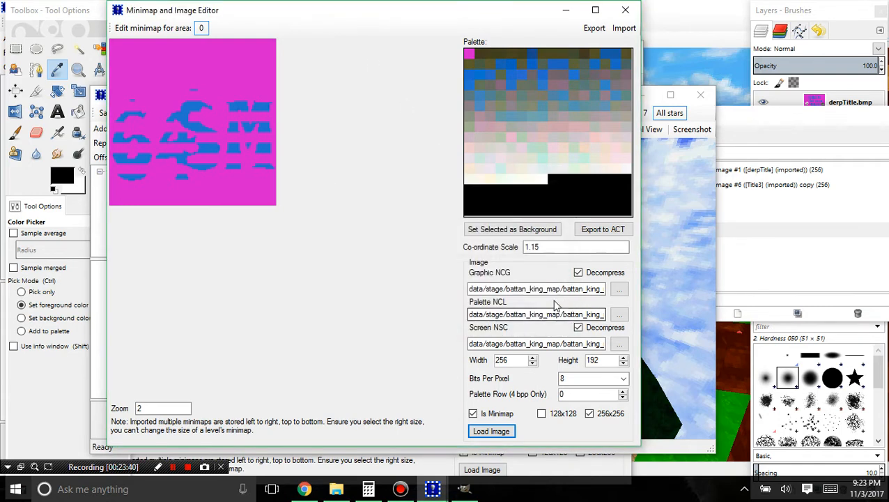
# - Switch to GIMP, check the title image's dimensions in Scale Image, and return to the Minimap and Image Editor
pyautogui.click(464, 488)
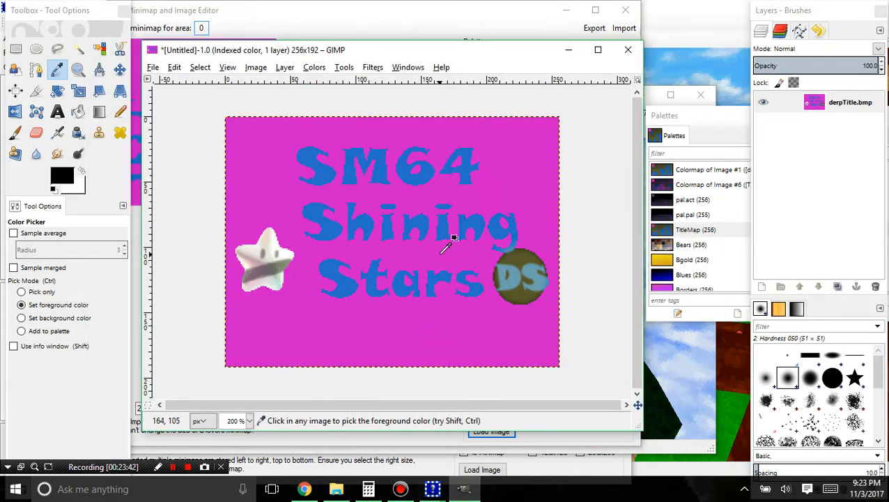
pyautogui.click(256, 67)
pyautogui.click(278, 183)
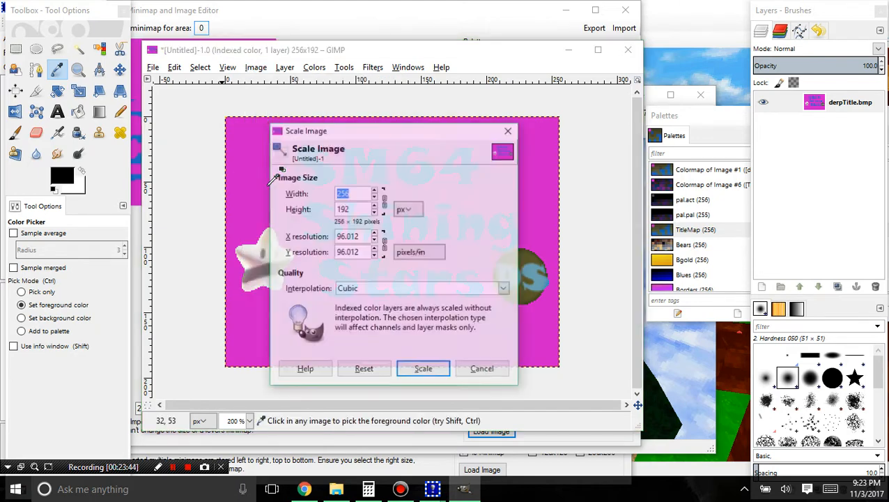
pyautogui.click(481, 369)
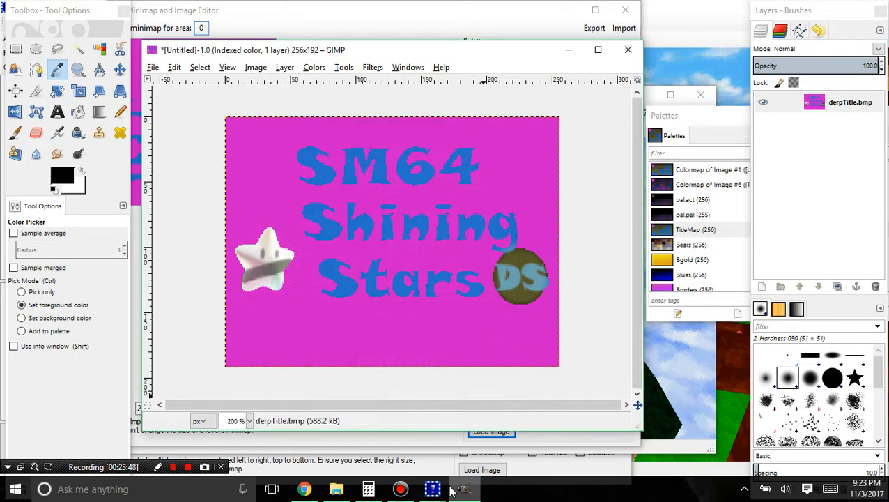
pyautogui.moveTo(453, 488)
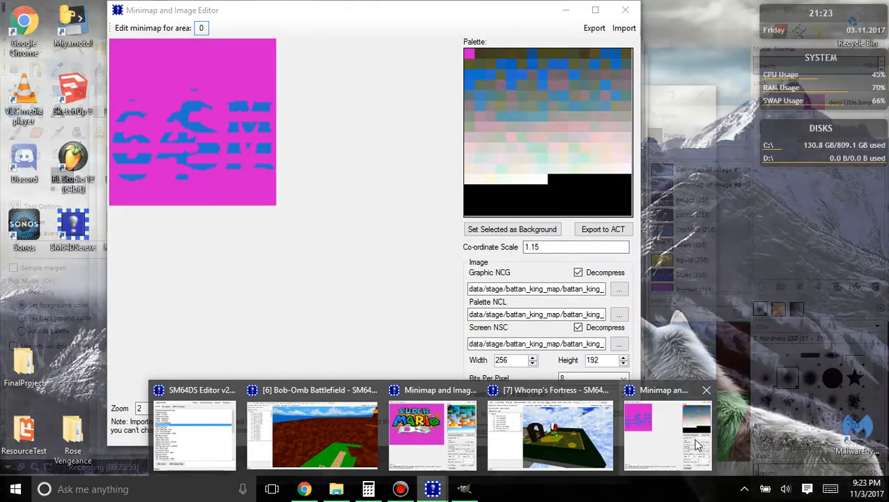
pyautogui.click(693, 449)
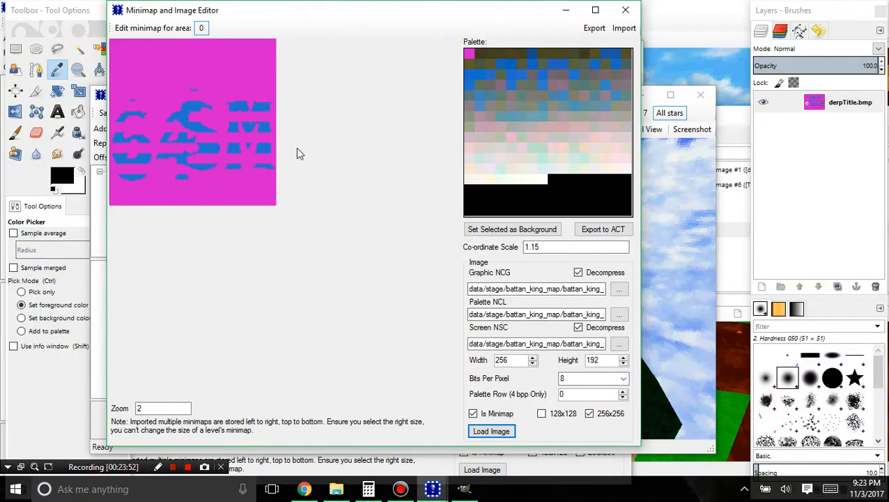
# - Load the minimap image at 256 by 192, and quit SM64DS Editor after trying to reopen the minimap editor
pyautogui.click(492, 432)
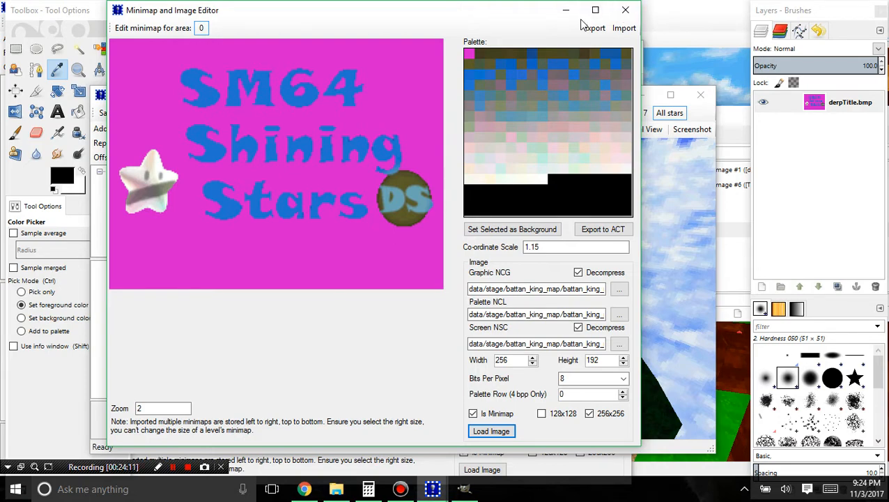
pyautogui.click(625, 10)
pyautogui.click(195, 112)
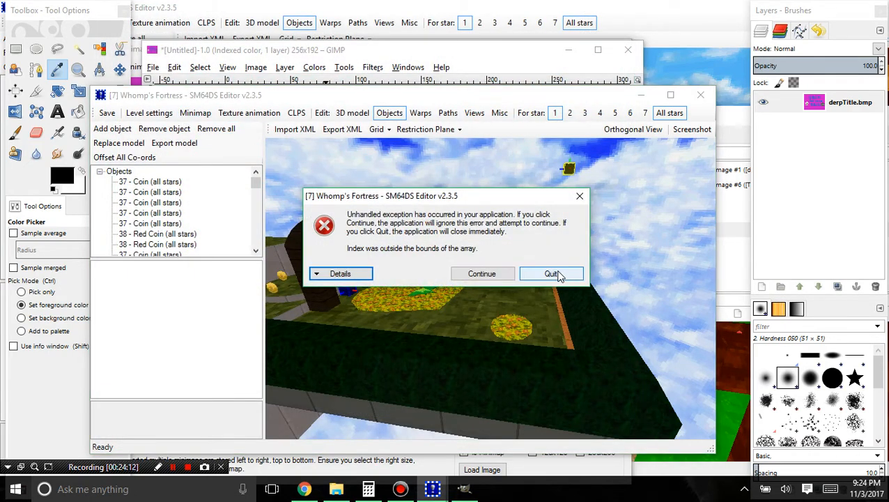
pyautogui.click(550, 273)
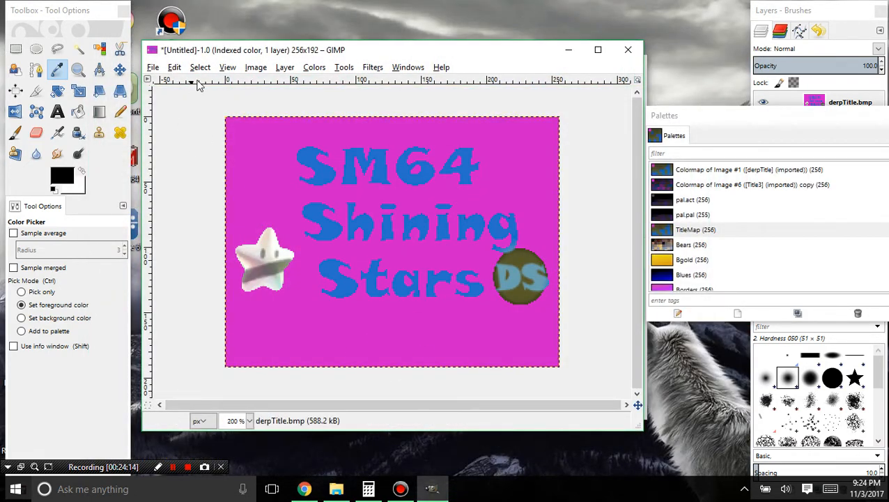
pyautogui.moveTo(264, 54); pyautogui.dragTo(261, 74)
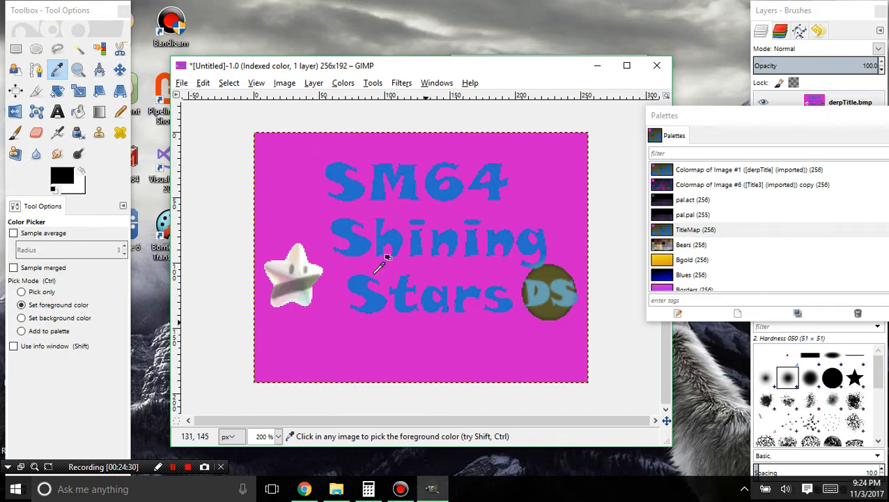
pyautogui.press('ctrl')
pyautogui.press('shift')
pyautogui.press('ctrl')
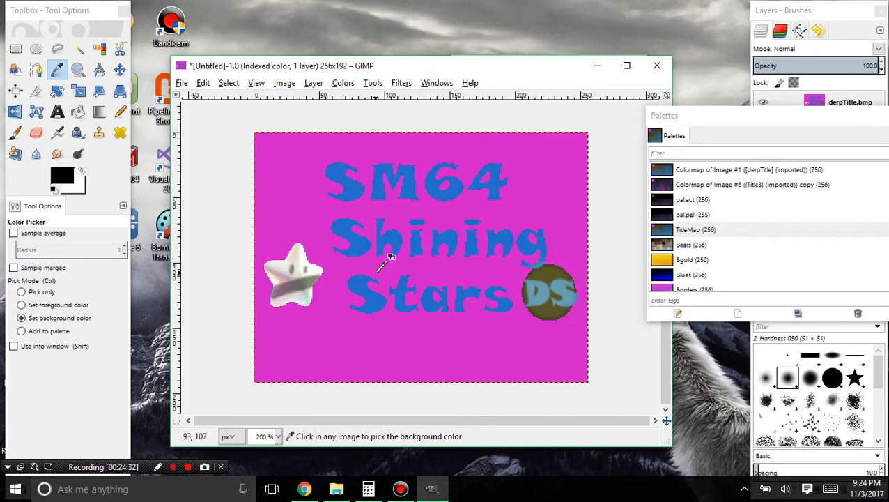
pyautogui.click(284, 83)
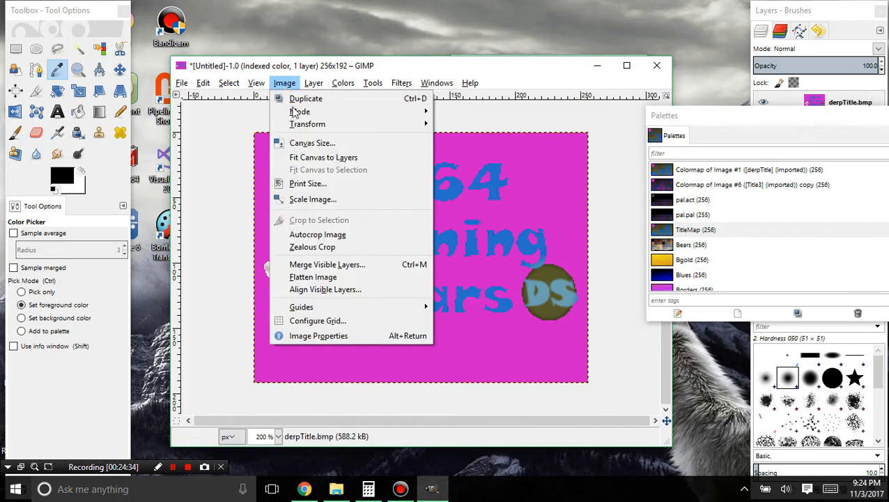
pyautogui.click(308, 199)
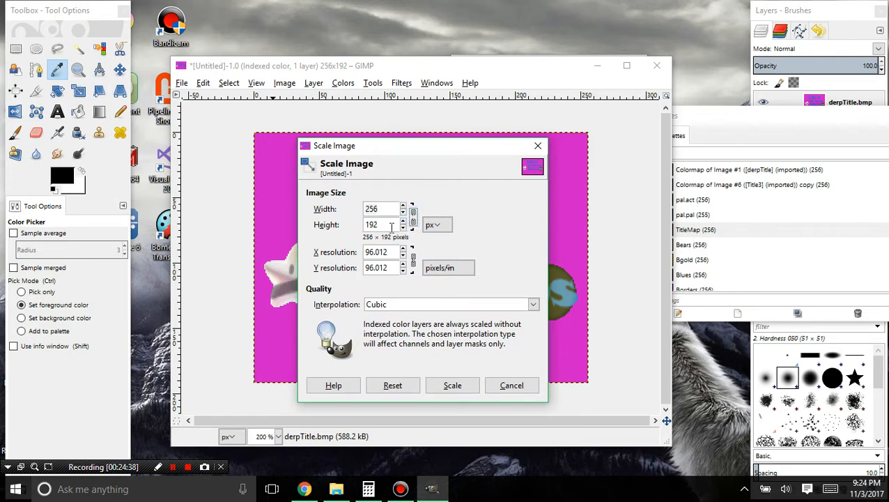
pyautogui.press('Tab')
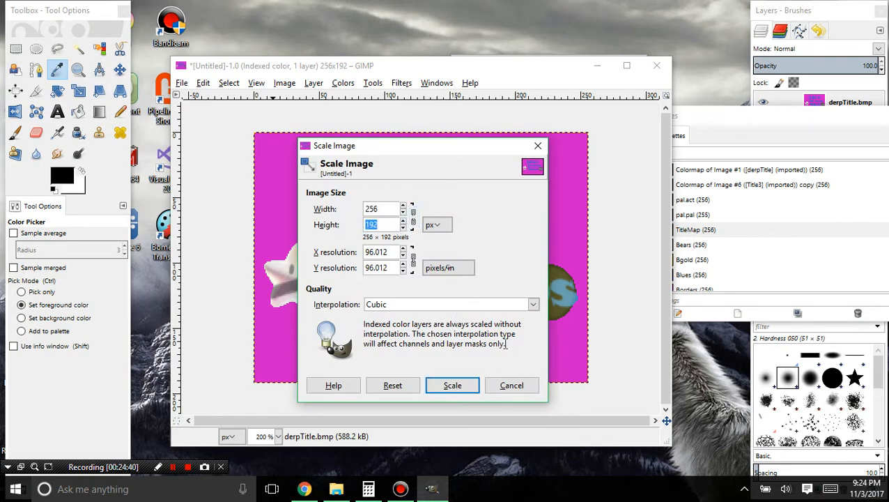
pyautogui.click(512, 384)
# - Resize the title image's canvas to 256 by 256 pixels, with both the X and Y offset at 0
pyautogui.click(283, 83)
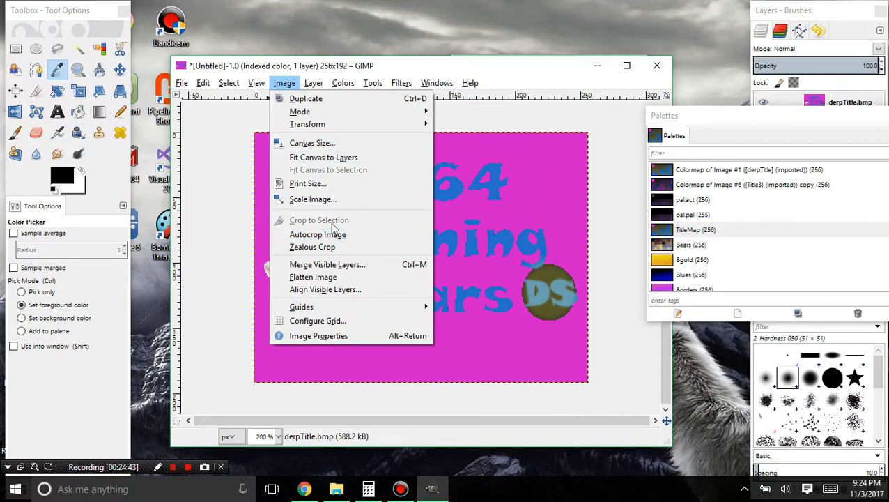
pyautogui.click(310, 143)
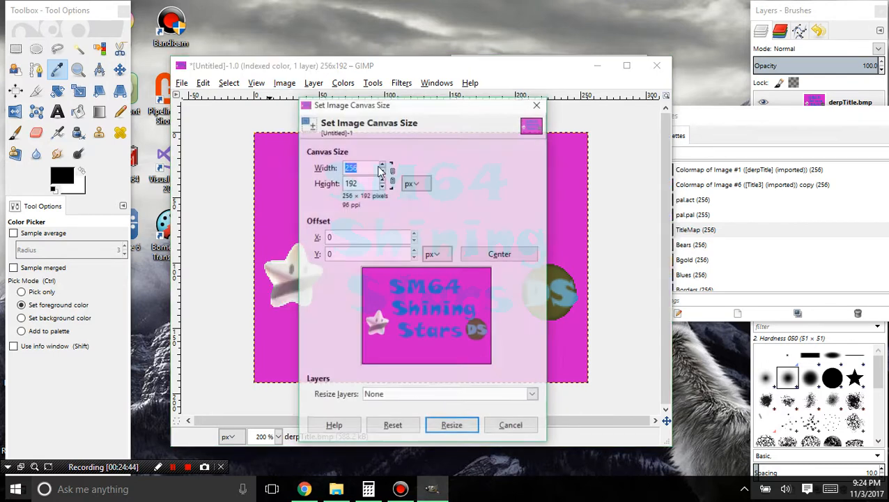
pyautogui.press('Tab')
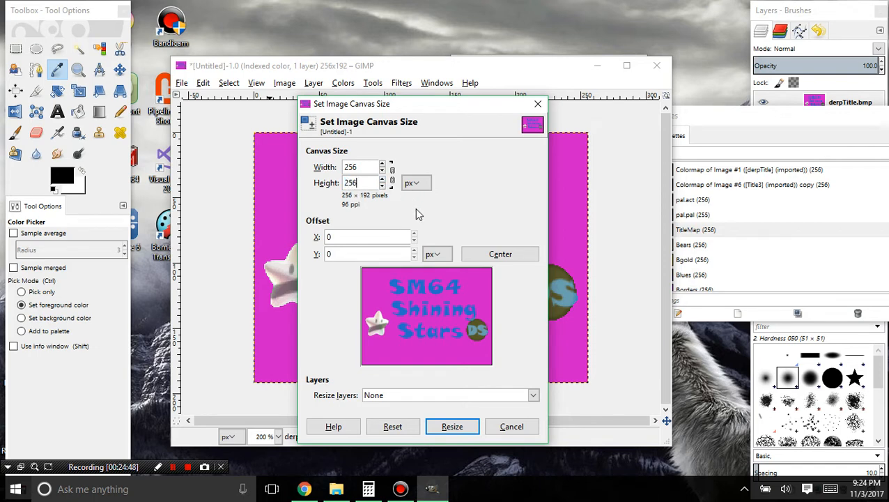
pyautogui.click(494, 256)
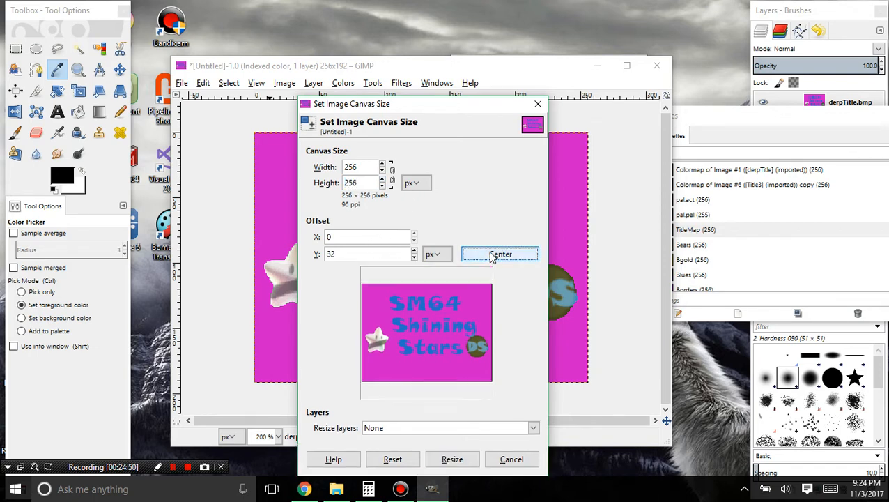
pyautogui.moveTo(343, 258); pyautogui.dragTo(310, 262)
pyautogui.write('0')
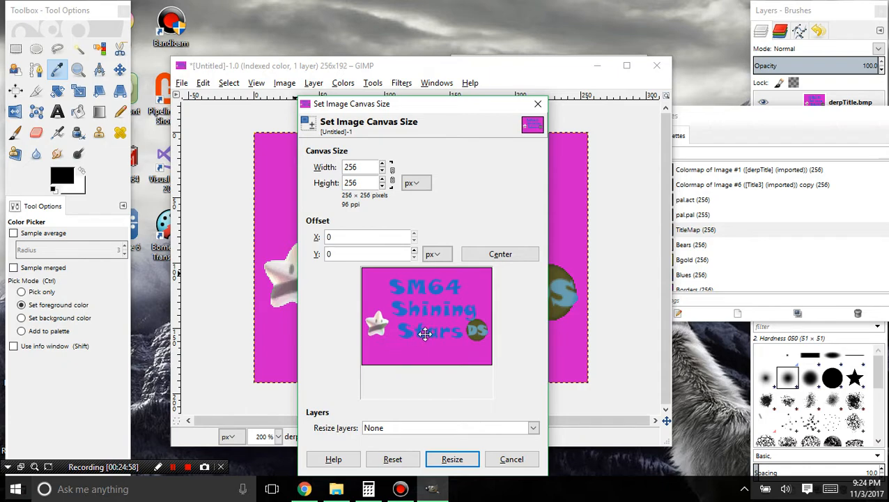
pyautogui.click(451, 460)
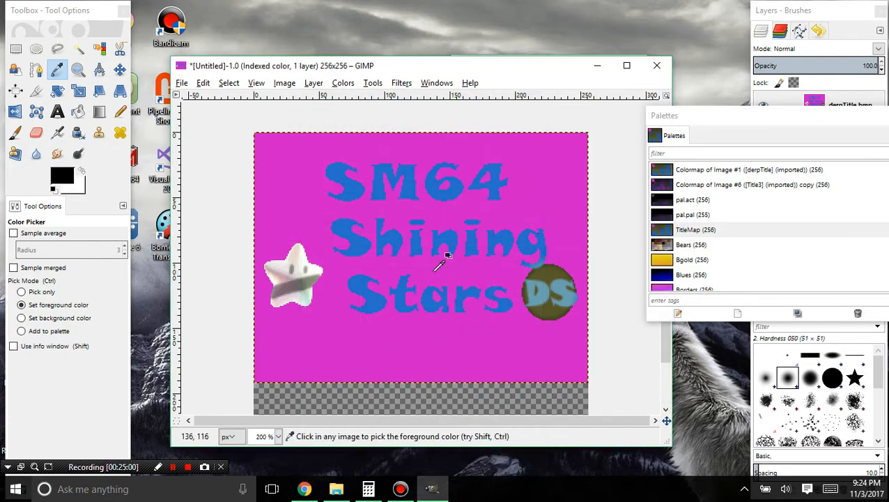
# - Move the Palettes window off the layer list and add a new transparent layer above derpTitle.bmp
pyautogui.moveTo(684, 127); pyautogui.dragTo(610, 396)
pyautogui.click(769, 234)
pyautogui.click(762, 287)
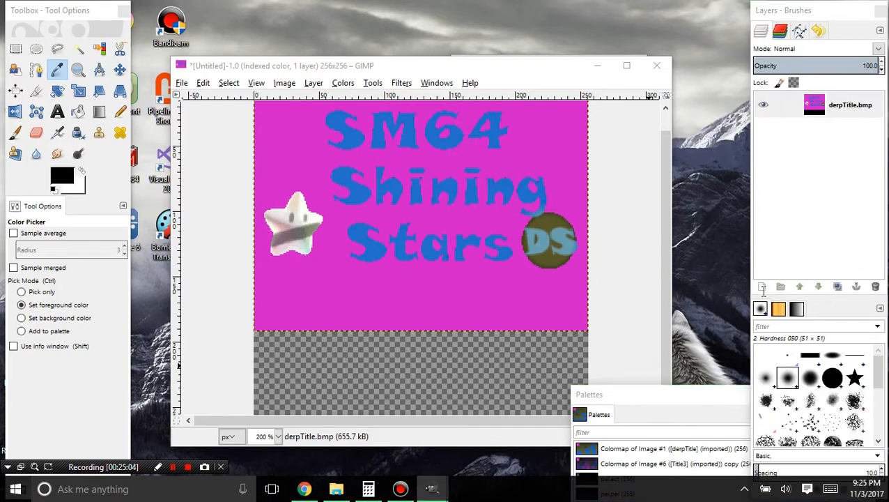
pyautogui.click(769, 397)
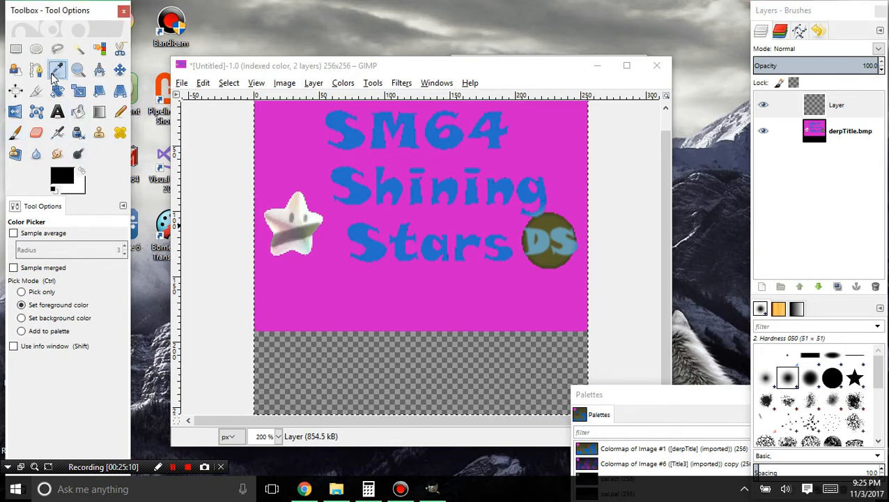
pyautogui.click(78, 112)
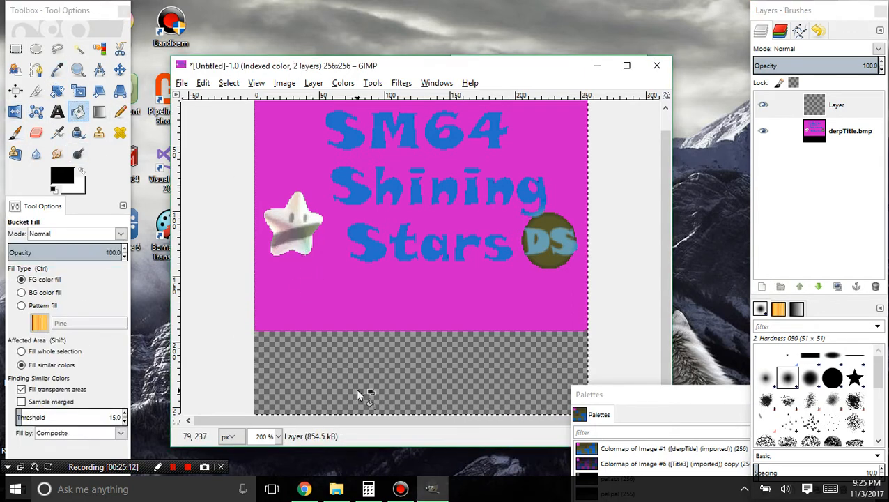
pyautogui.click(347, 387)
pyautogui.hotkey('ctrl', 'z')
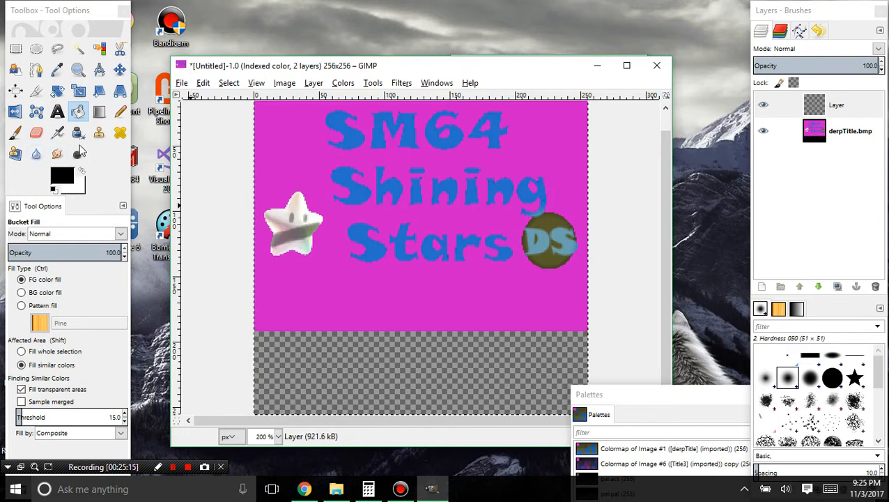
# - Pick the magenta background of the derpTitle.bmp layer as the foreground colour
pyautogui.click(841, 139)
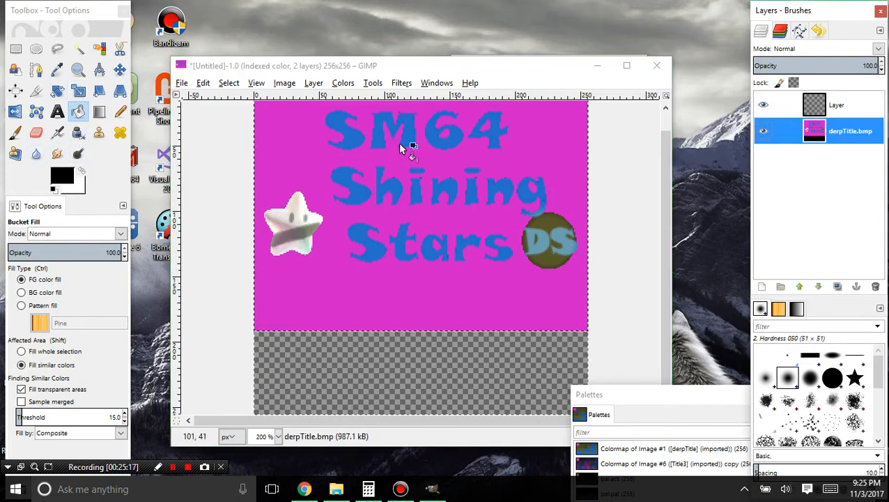
pyautogui.press('o')
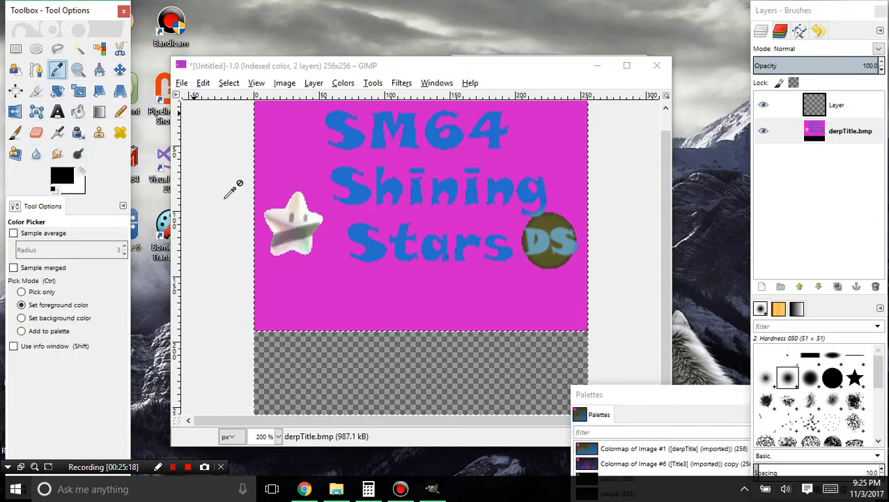
pyautogui.click(314, 274)
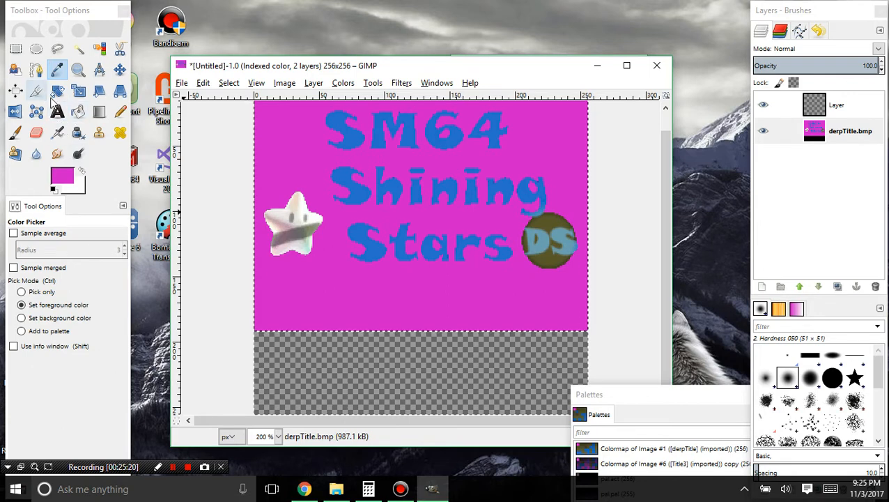
# - Bucket-fill the new layer with the magenta foreground colour and place it beneath the derpTitle.bmp layer
pyautogui.click(78, 111)
pyautogui.click(780, 104)
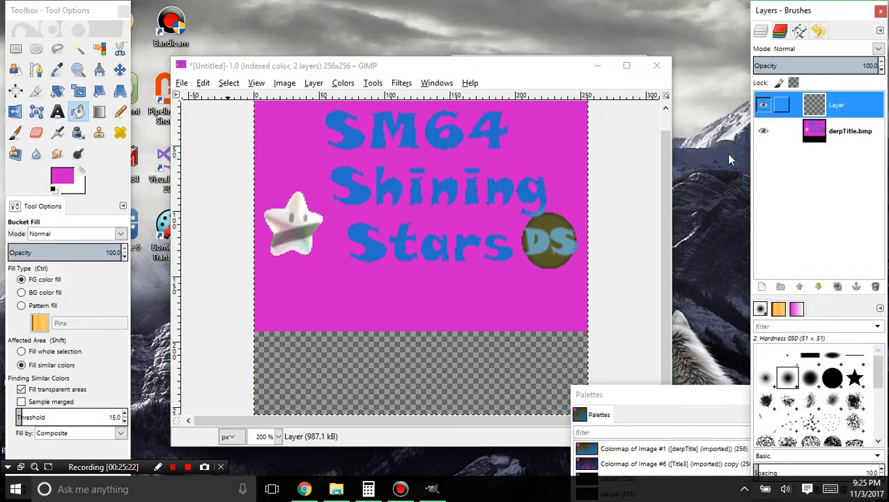
pyautogui.click(510, 359)
pyautogui.moveTo(814, 106); pyautogui.dragTo(822, 148)
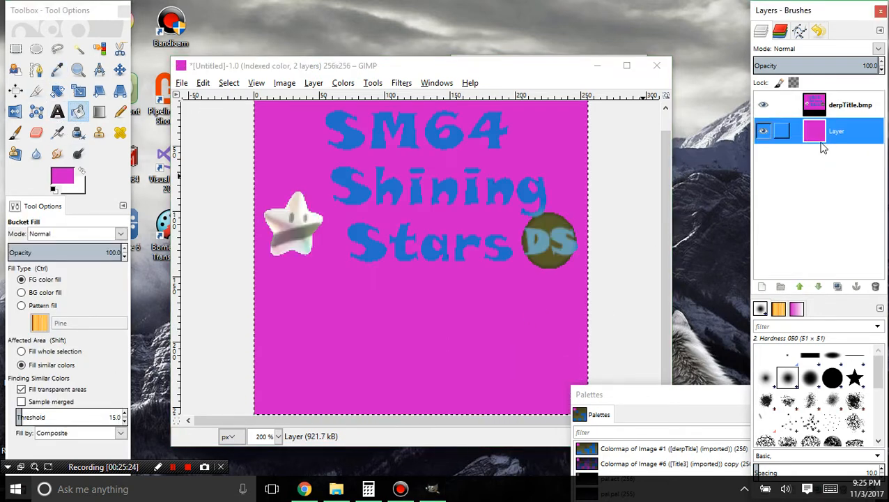
# - Merge the derpTitle.bmp layer down onto the magenta layer beneath it
pyautogui.click(836, 113)
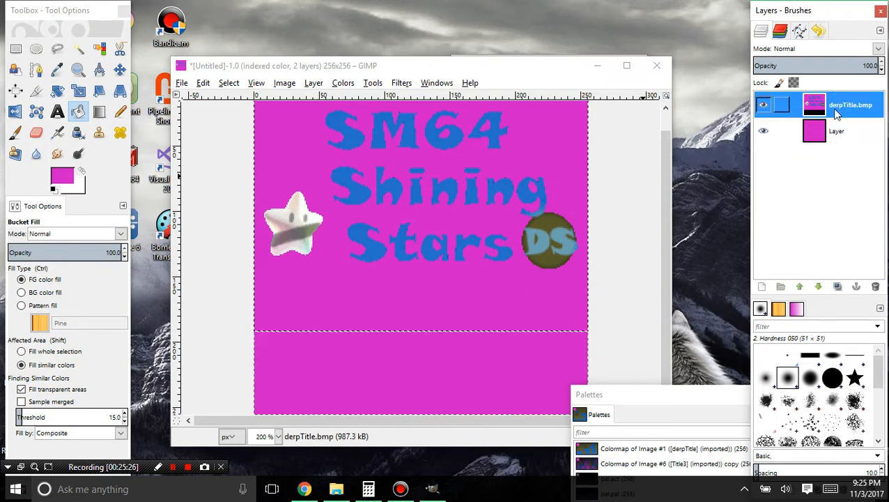
pyautogui.click(841, 131)
pyautogui.rightClick(819, 116)
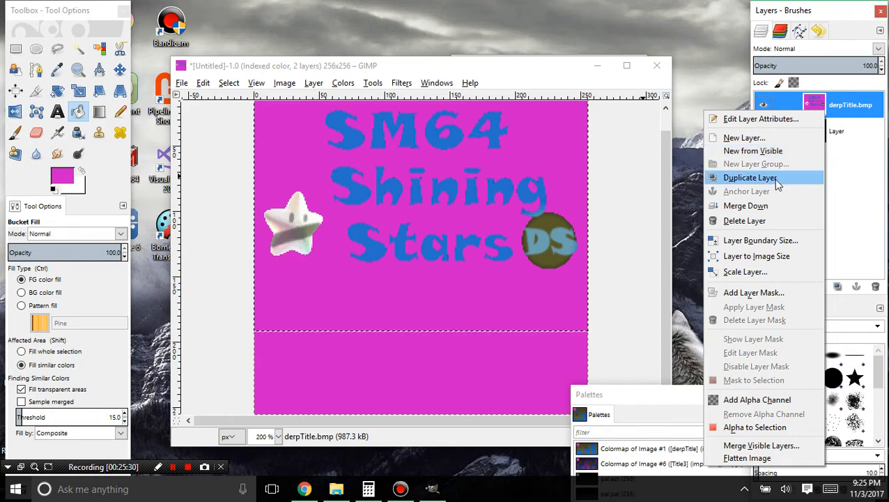
pyautogui.click(759, 209)
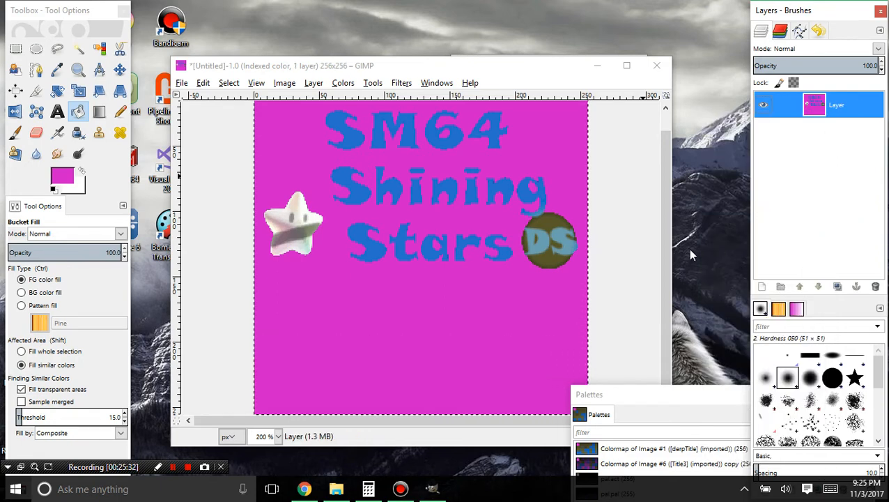
# - Export the merged image as title3.bmp in the BMP folder, with run-length encoding off
pyautogui.scroll(-2, 589, 211)
pyautogui.scroll(2, 519, 235)
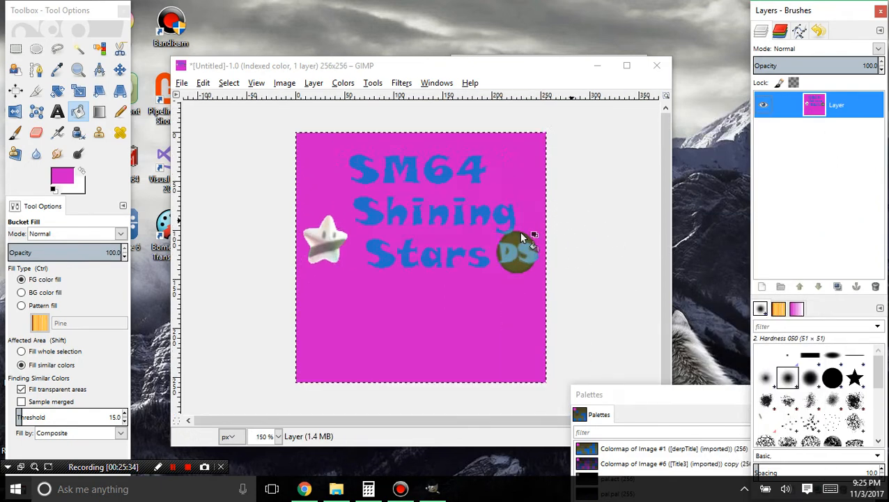
pyautogui.scroll(-2, 519, 235)
pyautogui.hotkey('ctrl', 'shift', 'e')
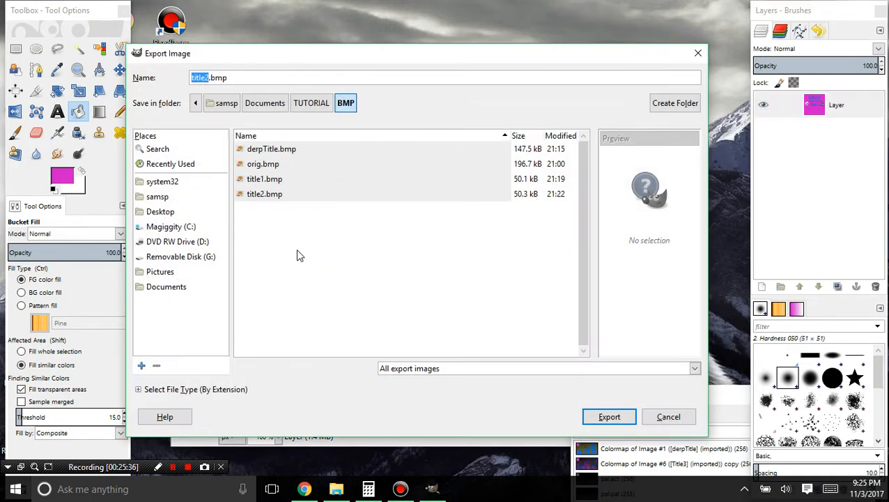
pyautogui.click(207, 77)
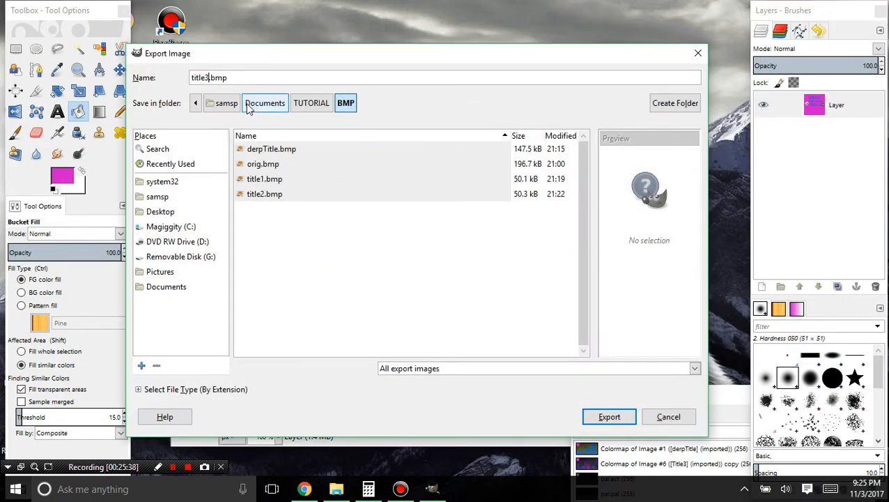
pyautogui.click(609, 416)
pyautogui.click(465, 304)
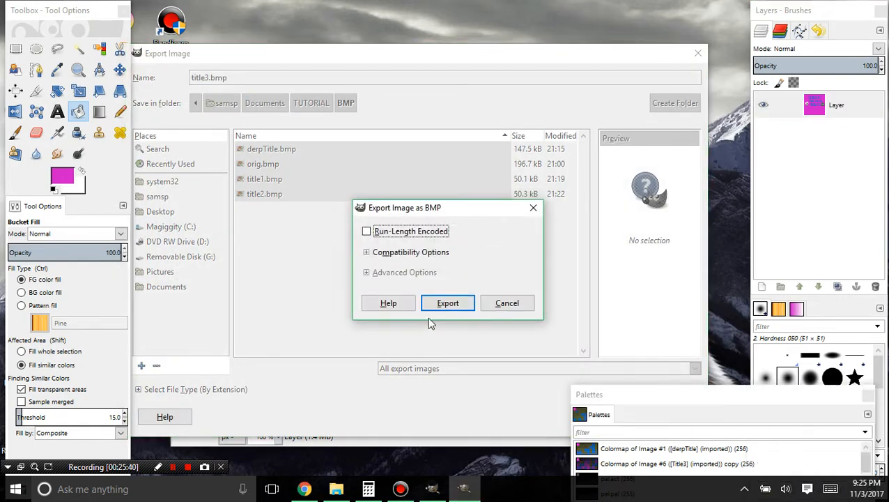
pyautogui.click(435, 307)
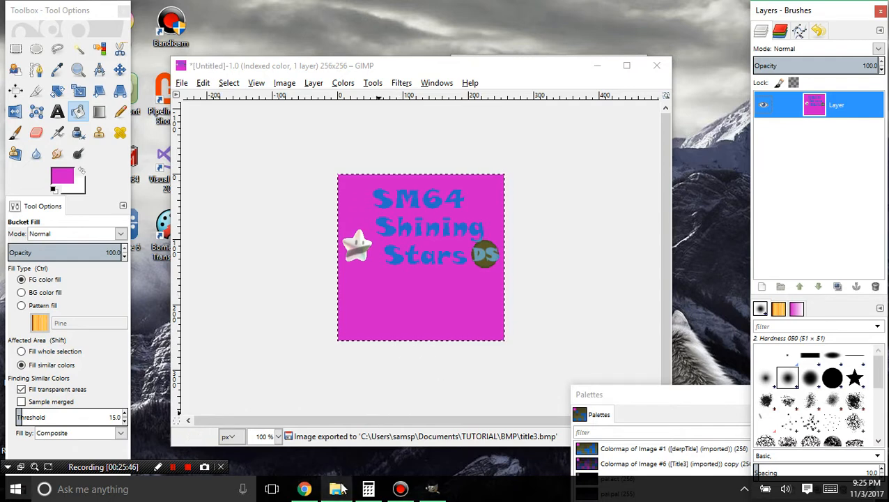
# - In File Explorer, copy title3.bmp from the BMP folder into the TitleTools folder
pyautogui.click(339, 488)
pyautogui.click(766, 135)
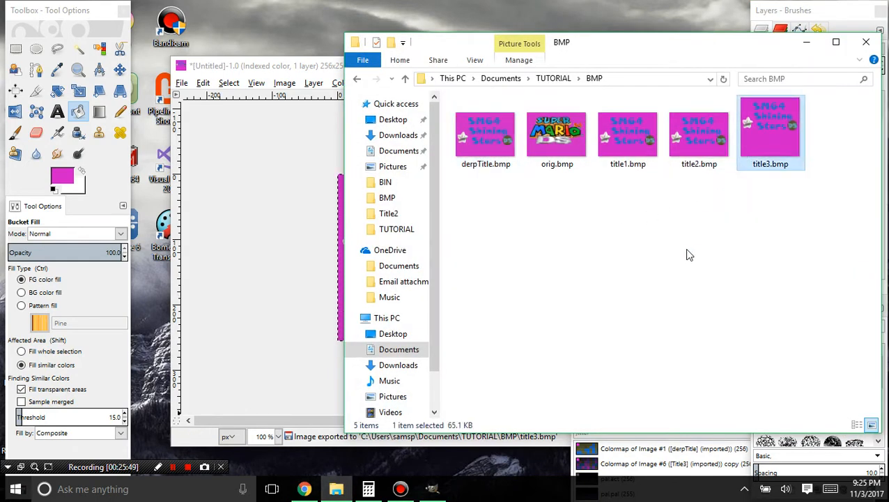
pyautogui.click(553, 78)
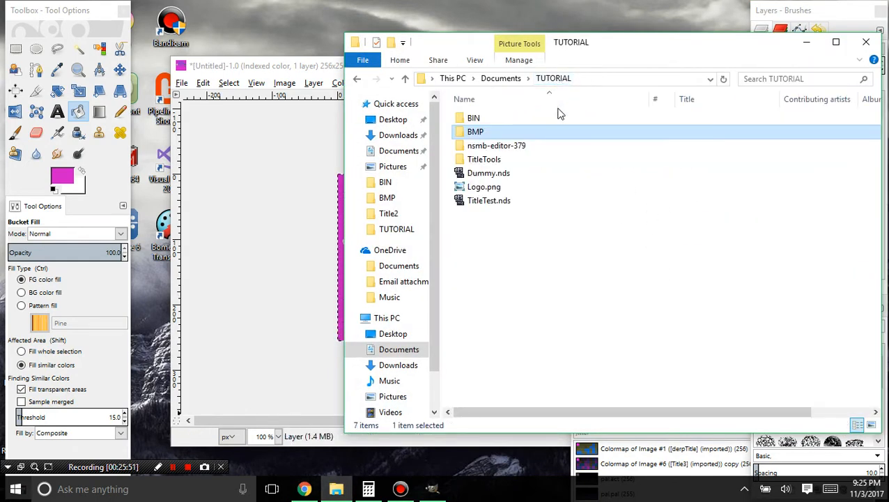
pyautogui.doubleClick(511, 161)
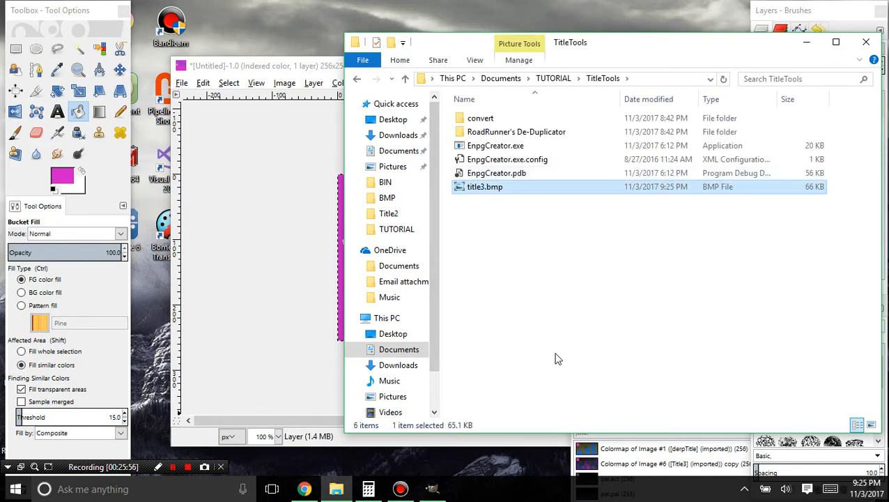
# - Encode title3.bmp with EnpgCreator.exe, answering y to LZ77 compression and n to credit images, and exit the encoder
pyautogui.click(507, 188)
pyautogui.click(540, 247)
pyautogui.click(510, 188)
pyautogui.moveTo(513, 191); pyautogui.dragTo(507, 146)
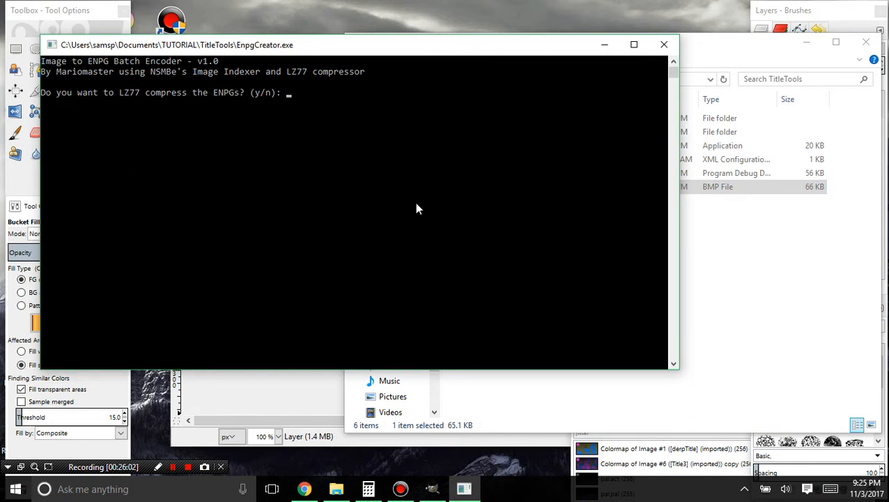
pyautogui.write('y')
pyautogui.press('Return')
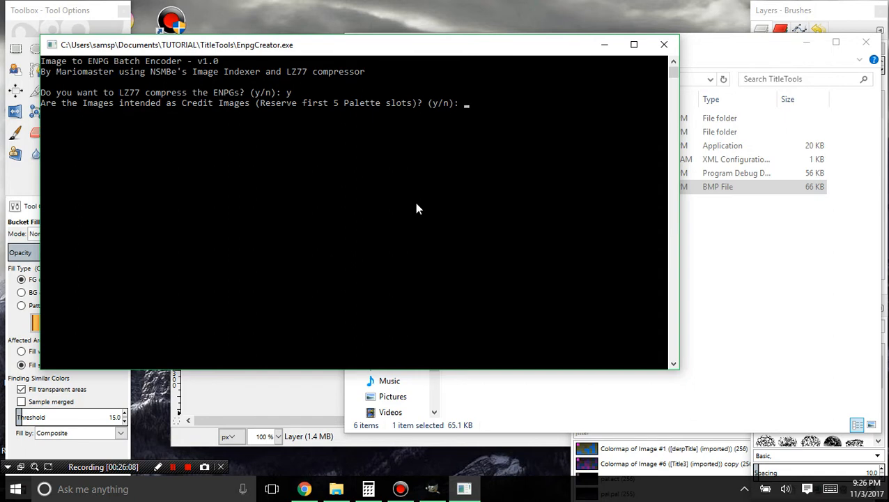
pyautogui.write('n')
pyautogui.press('Return')
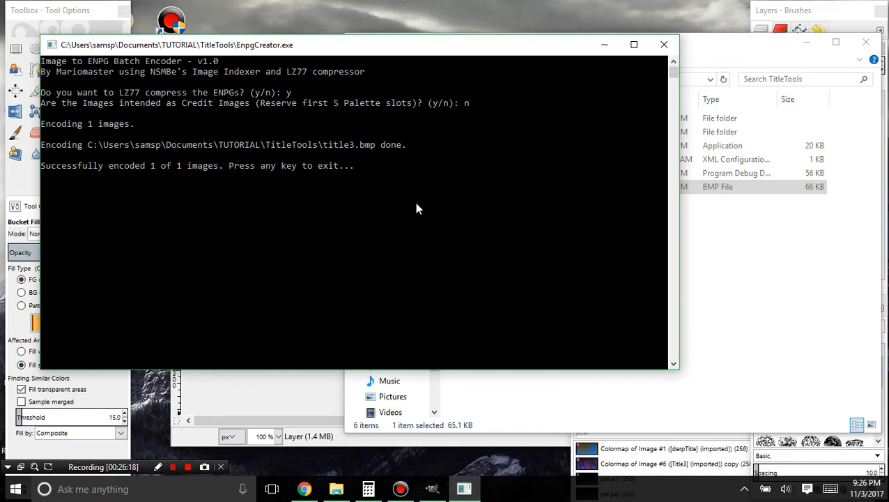
pyautogui.press('Return')
# - Rename the encoded title3.enpg in the convert folder to title.enpg
pyautogui.doubleClick(507, 123)
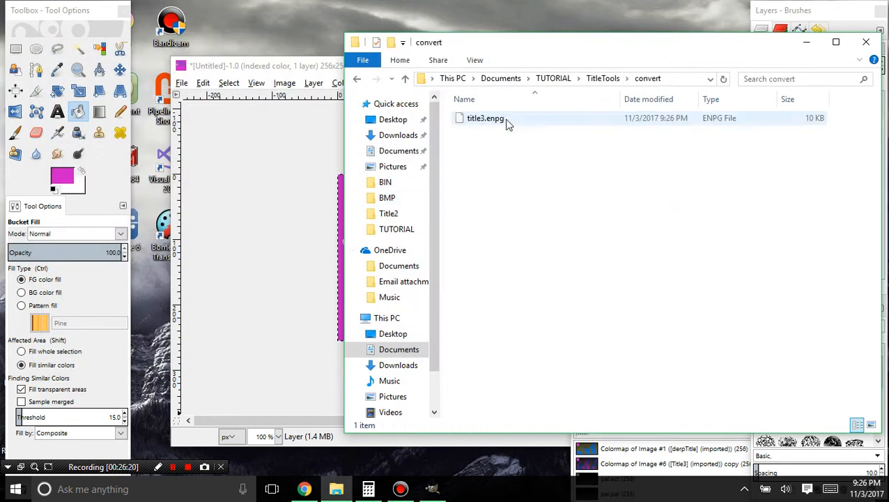
pyautogui.click(512, 124)
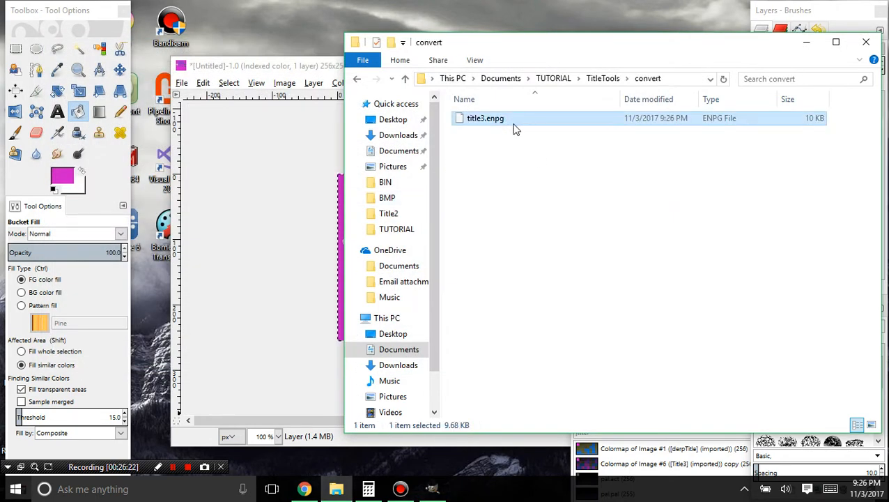
pyautogui.rightClick(510, 119)
pyautogui.click(421, 391)
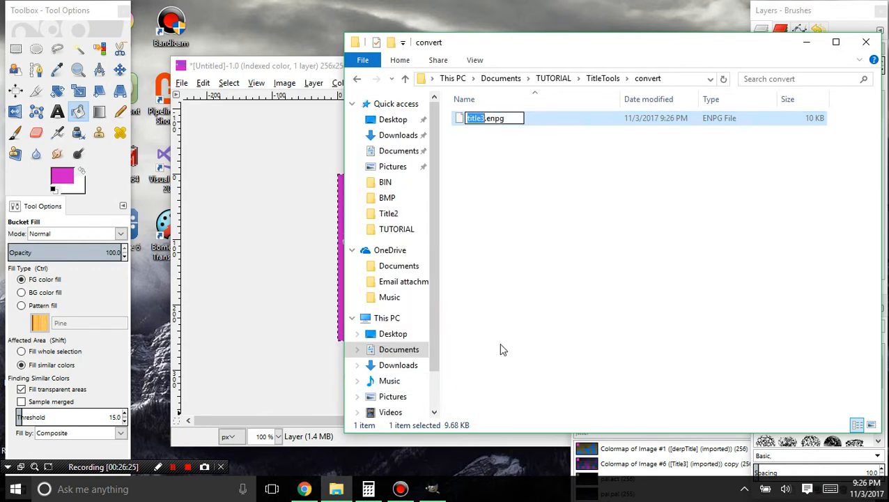
pyautogui.write('title')
pyautogui.press('Return')
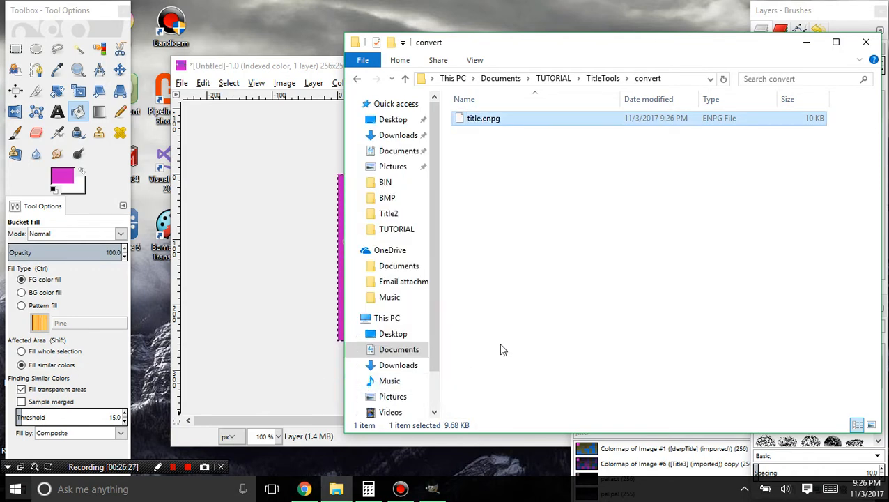
pyautogui.click(510, 336)
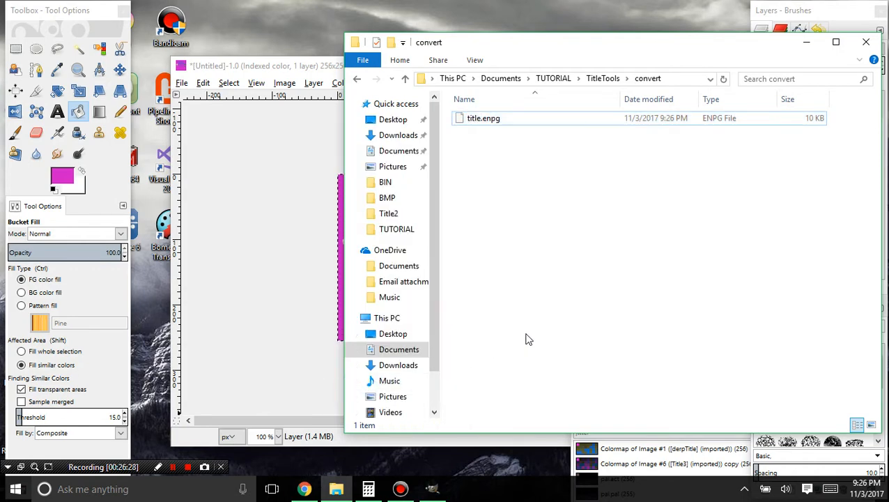
pyautogui.click(565, 125)
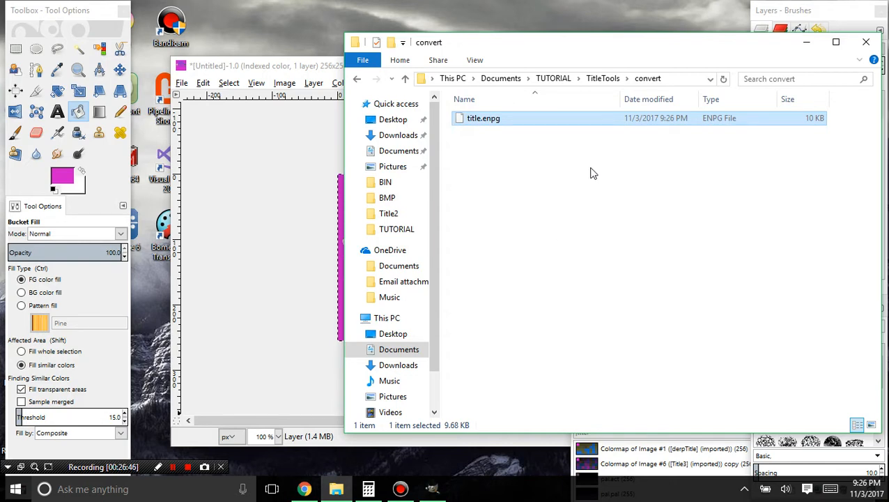
# - Close the 256x256 title image in GIMP without saving it and close GIMP's main window
pyautogui.click(600, 78)
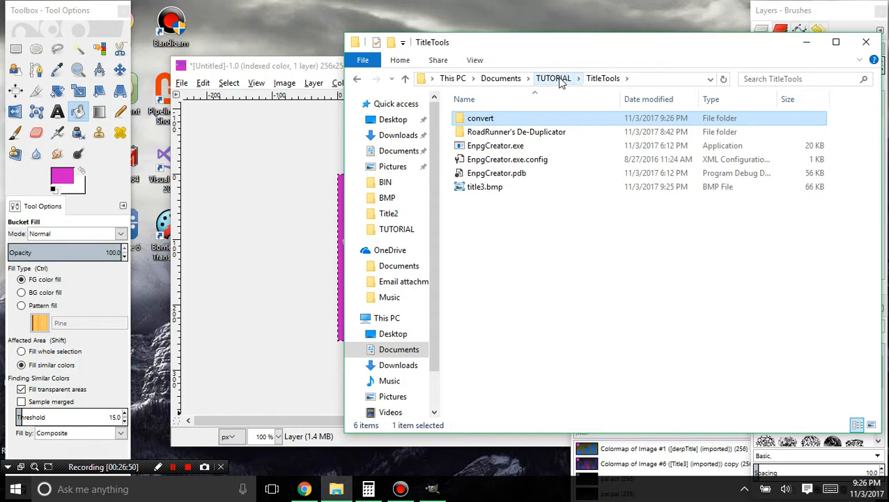
pyautogui.click(561, 80)
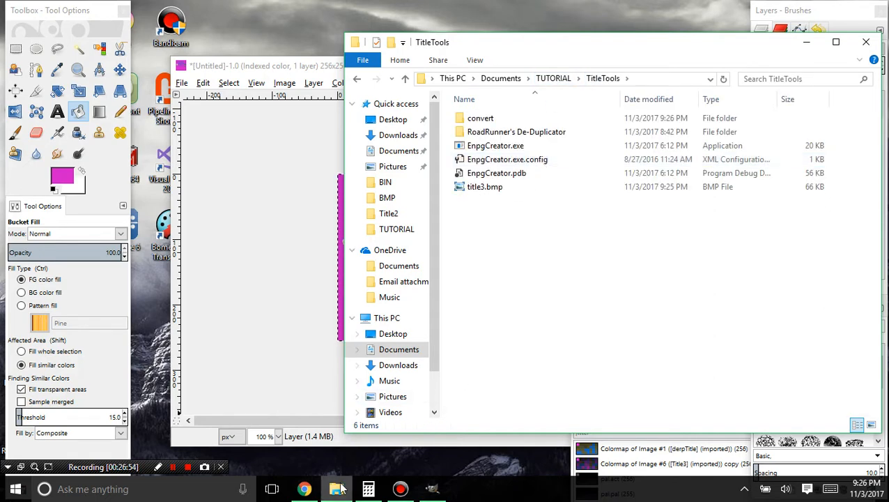
pyautogui.click(338, 489)
pyautogui.click(338, 488)
pyautogui.click(258, 70)
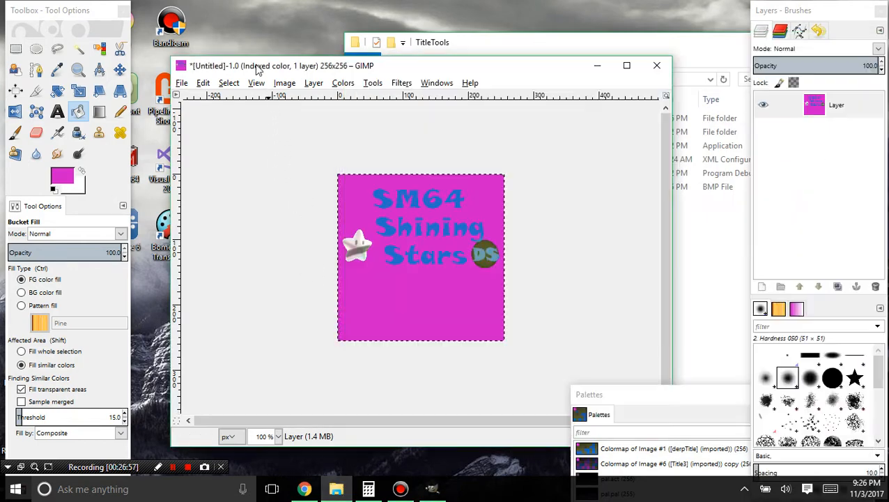
pyautogui.click(657, 65)
pyautogui.click(435, 342)
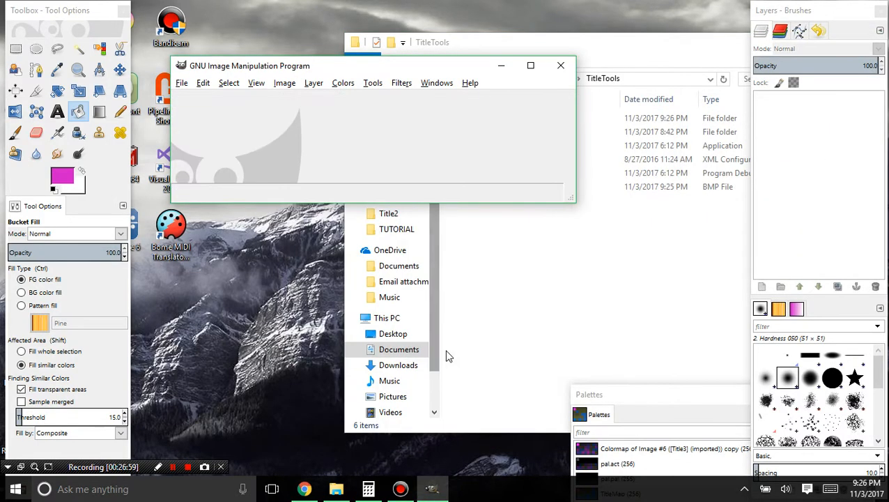
pyautogui.click(560, 66)
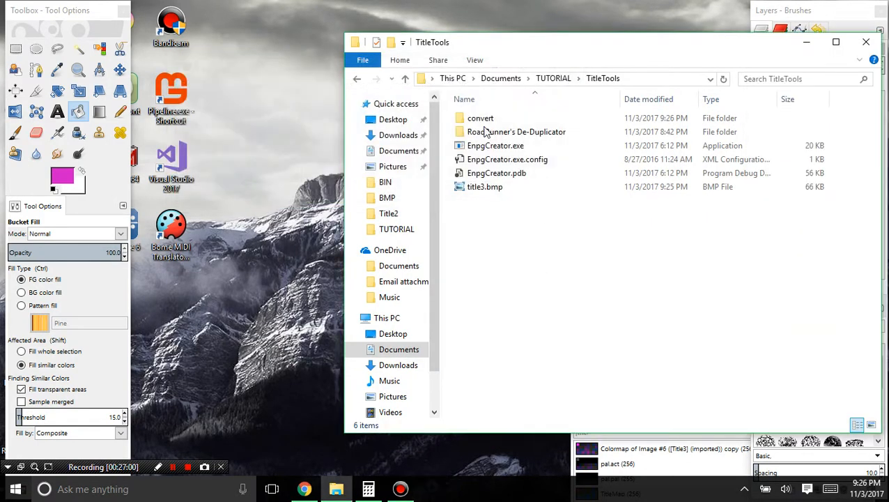
# - Permanently delete title3.bmp from the TitleTools folder
pyautogui.click(547, 79)
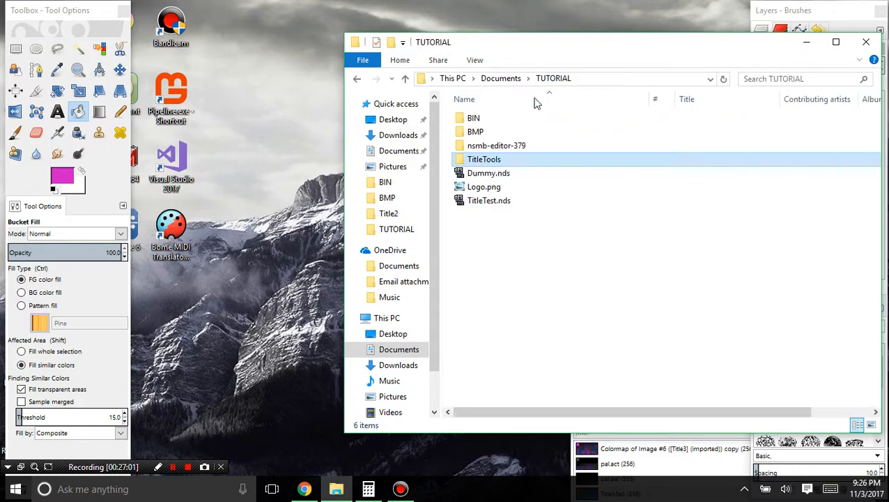
pyautogui.doubleClick(506, 160)
pyautogui.doubleClick(503, 119)
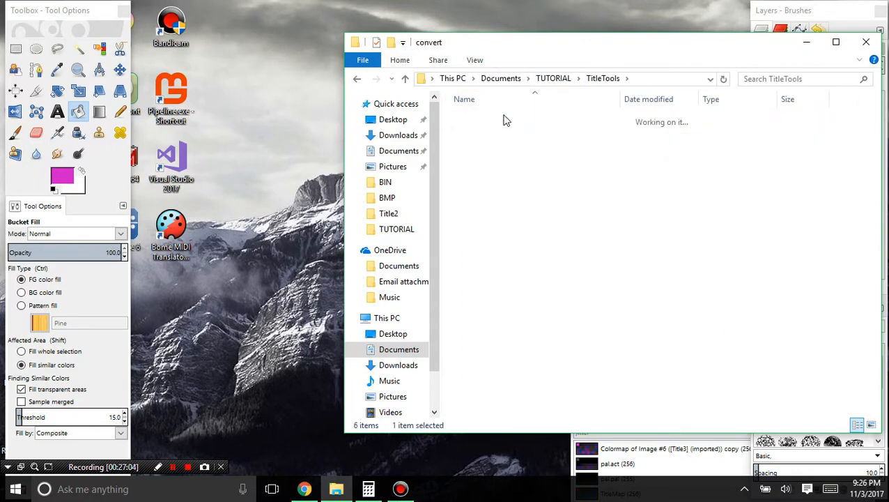
pyautogui.click(589, 79)
pyautogui.click(467, 185)
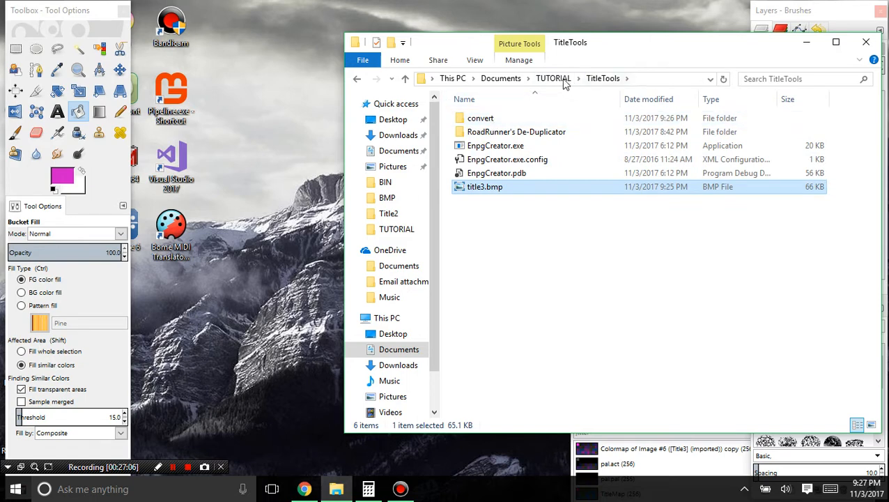
pyautogui.hotkey('shift', 'Delete')
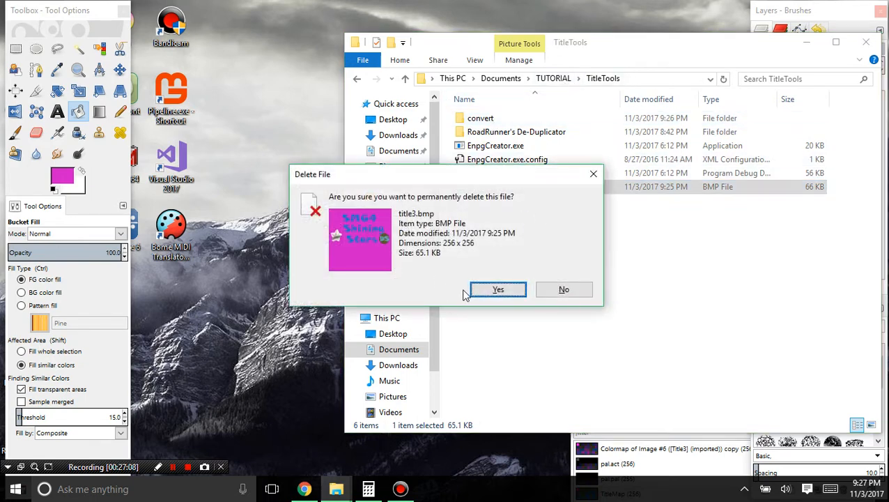
pyautogui.click(487, 289)
# - Permanently delete title3.bmp from the BMP folder, and view title2.bmp in the photo viewer before closing it
pyautogui.click(553, 78)
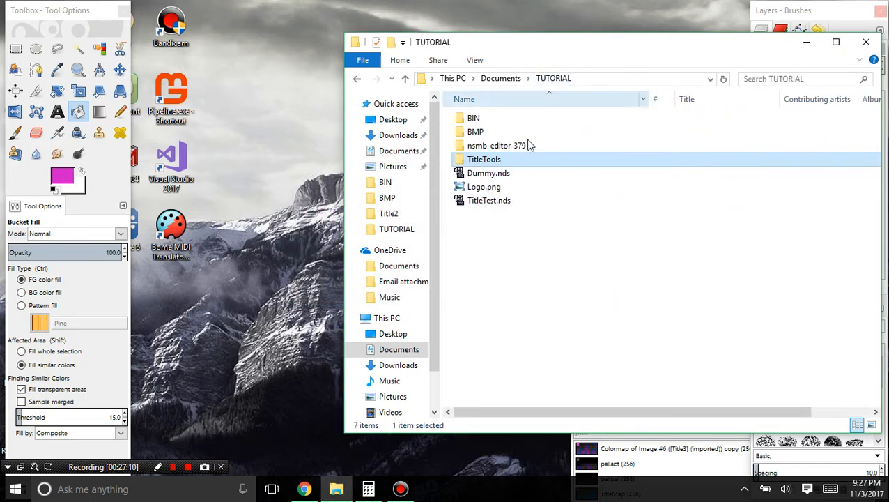
pyautogui.doubleClick(508, 137)
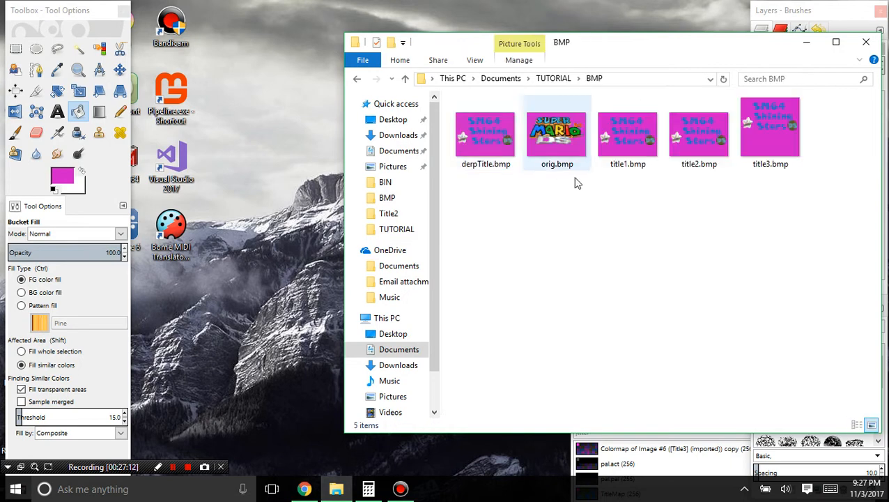
pyautogui.click(768, 157)
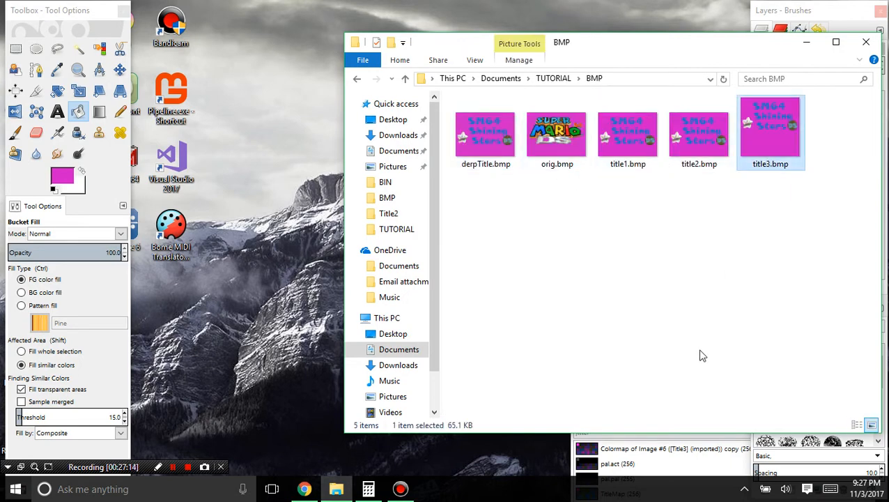
pyautogui.hotkey('shift', 'Delete')
pyautogui.click(524, 299)
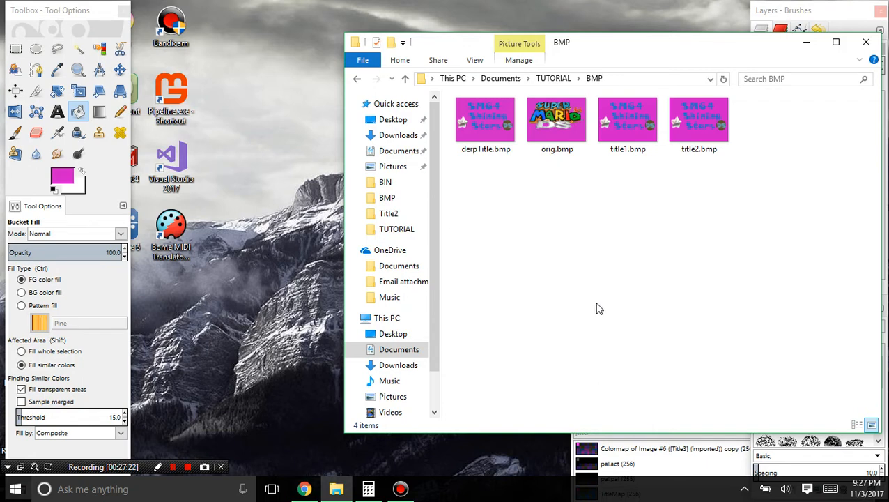
pyautogui.doubleClick(705, 150)
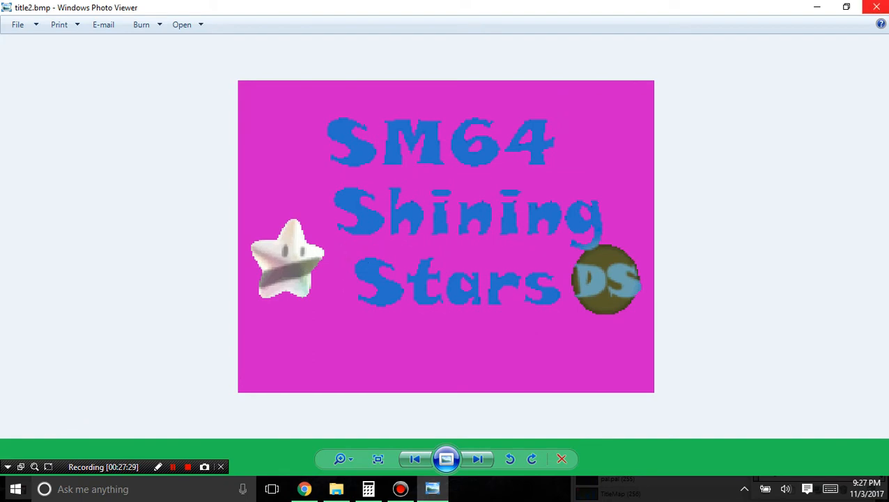
pyautogui.click(877, 7)
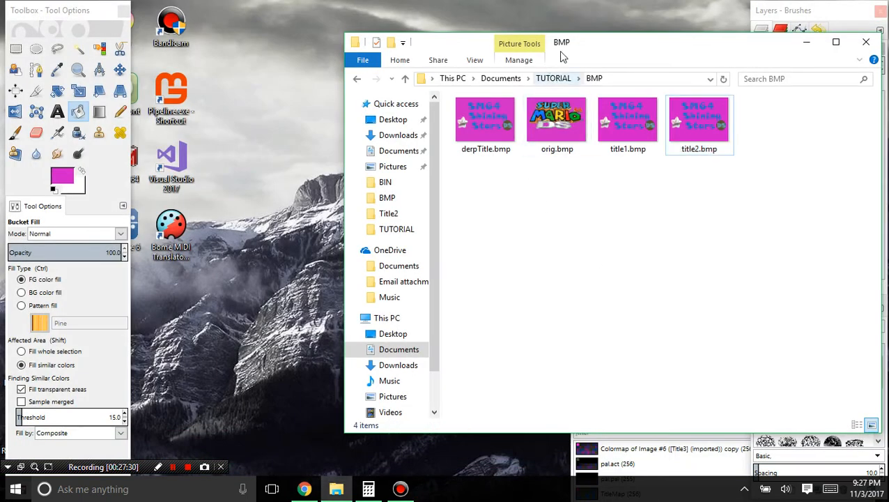
# - Go up from the BMP folder to Documents and look through its folders
pyautogui.moveTo(510, 44); pyautogui.dragTo(393, 41)
pyautogui.click(437, 76)
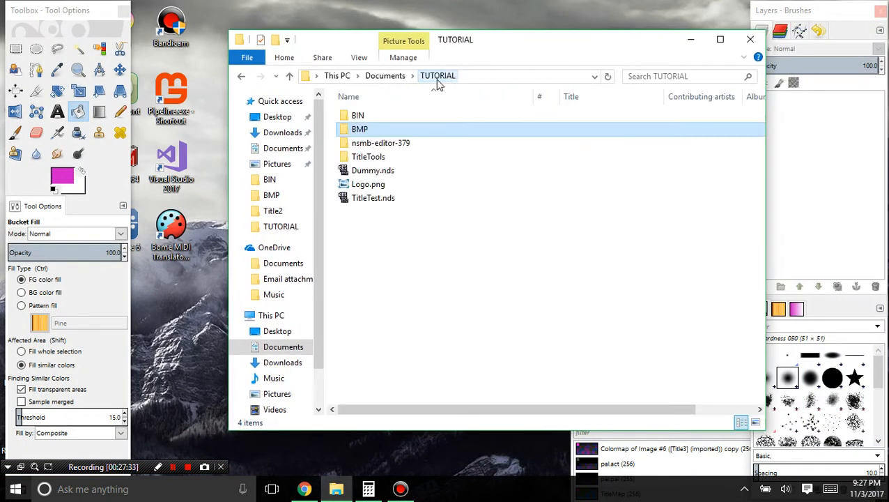
pyautogui.click(385, 76)
pyautogui.scroll(-5, 444, 168)
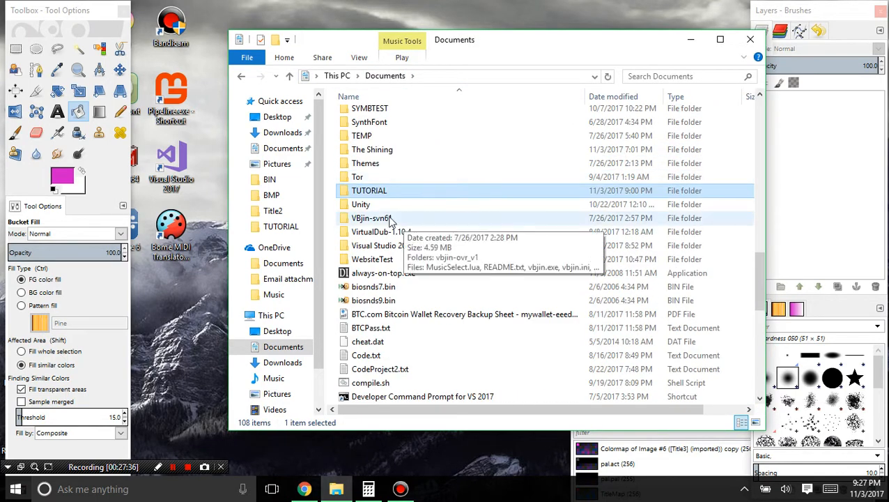
pyautogui.scroll(4, 393, 229)
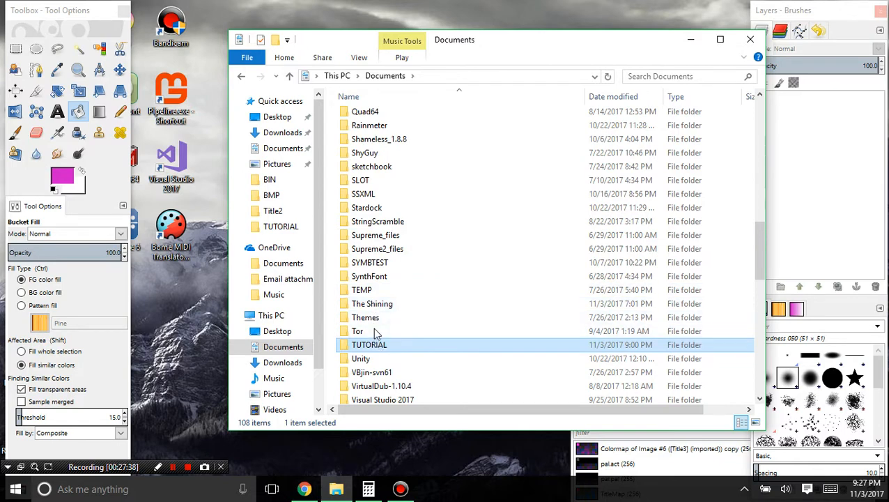
pyautogui.scroll(-3, 391, 286)
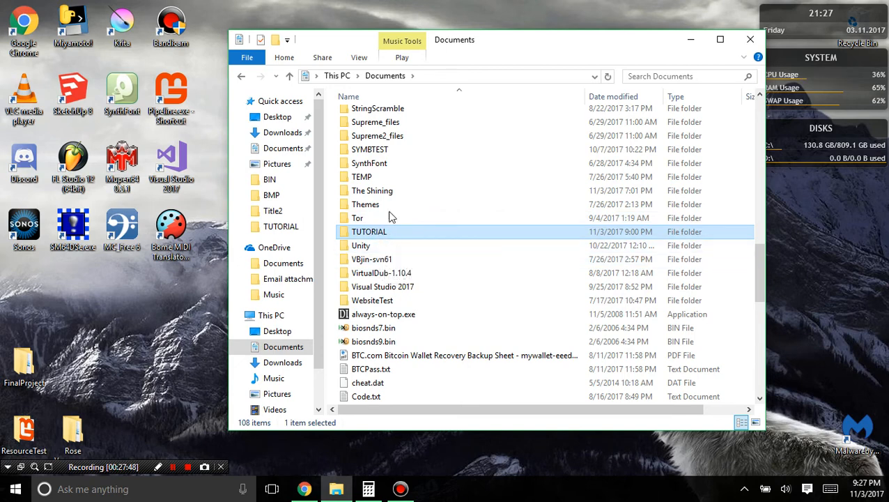
# - Return to the TUTORIAL folder and launch NSMBe5.exe from its nsmb-editor-379 folder
pyautogui.click(242, 80)
pyautogui.doubleClick(367, 141)
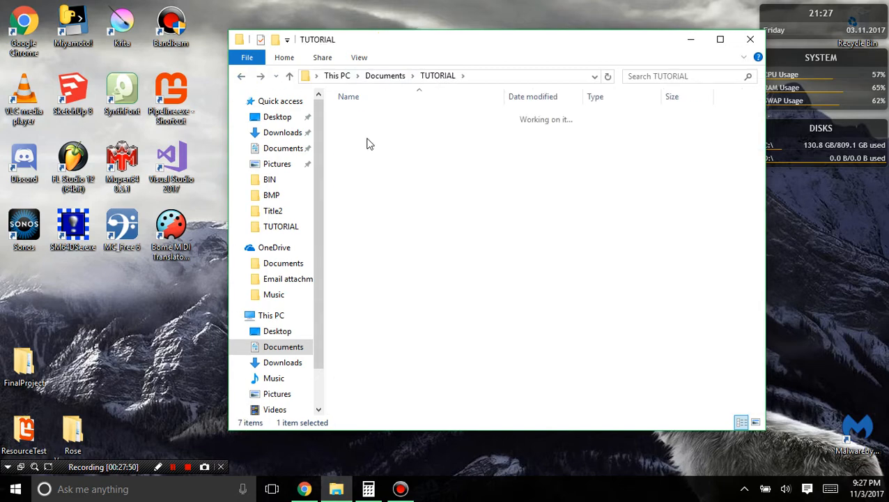
pyautogui.doubleClick(365, 160)
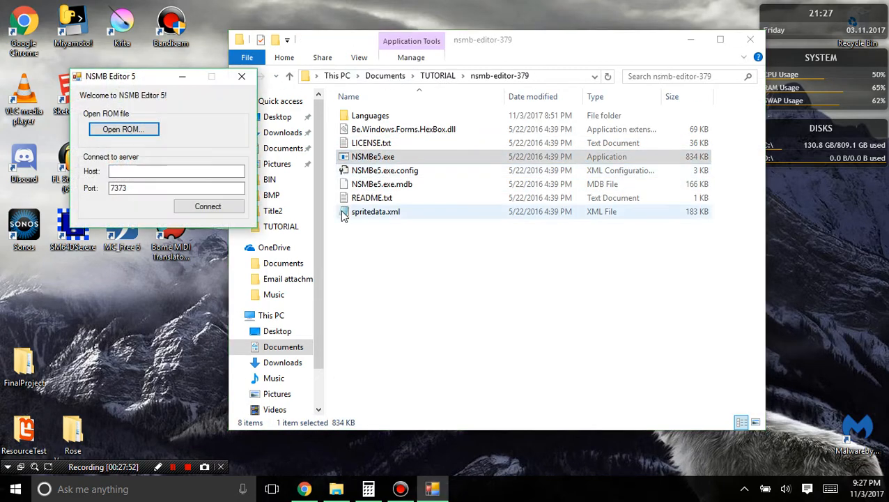
# - Open the Dummy.nds ROM from the TUTORIAL folder and expand its root and data folders
pyautogui.click(147, 128)
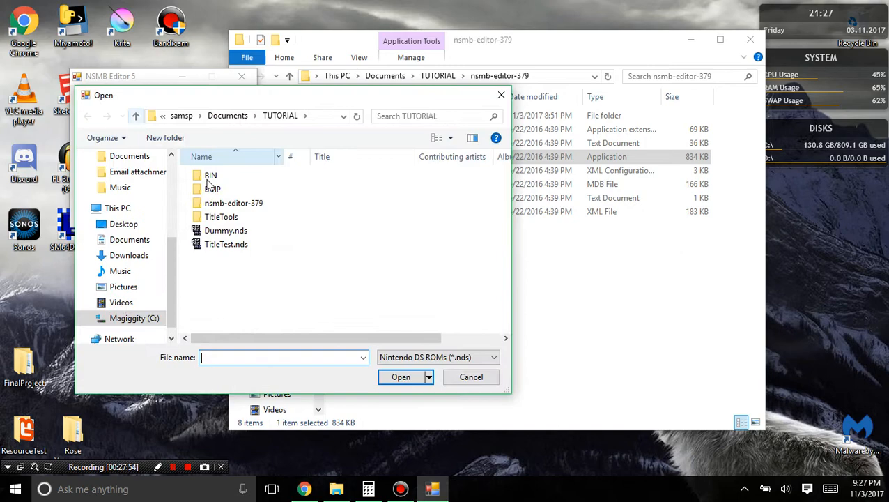
pyautogui.doubleClick(233, 233)
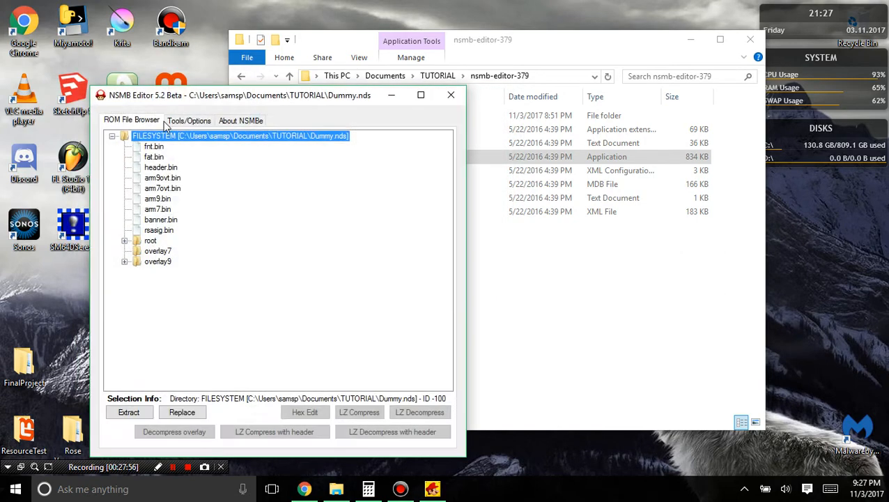
pyautogui.click(124, 241)
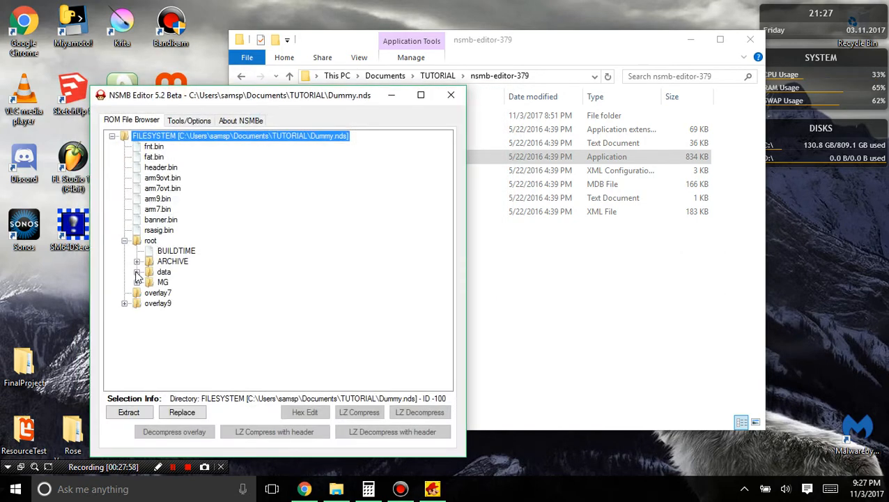
pyautogui.scroll(-1, 139, 278)
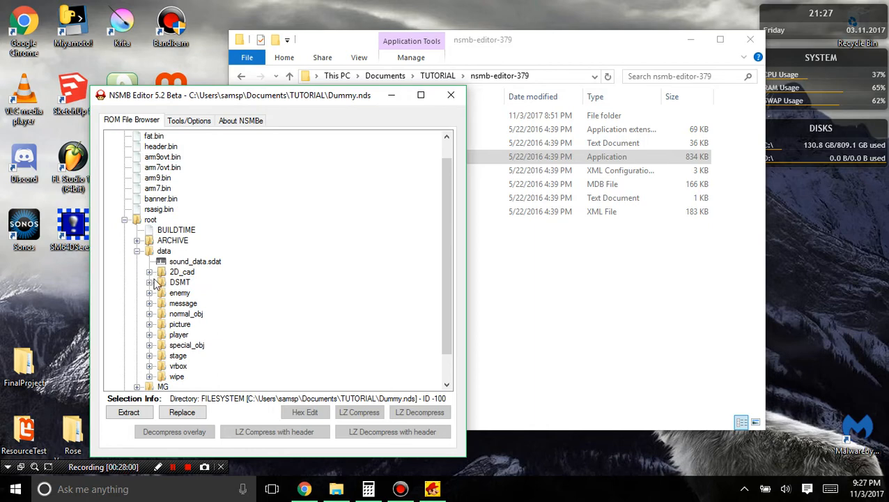
# - Switch to Chrome, close the two paint.net forum pages, and return to NSMB Editor
pyautogui.click(303, 489)
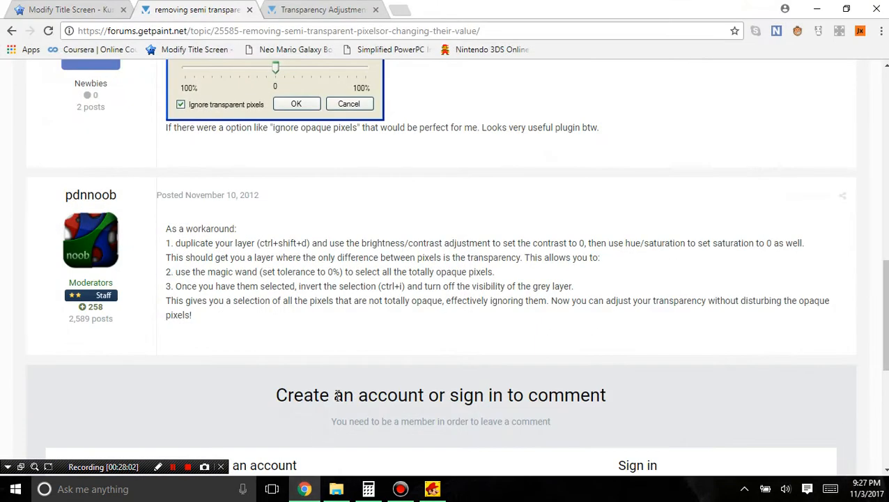
pyautogui.scroll(3, 383, 279)
pyautogui.click(249, 10)
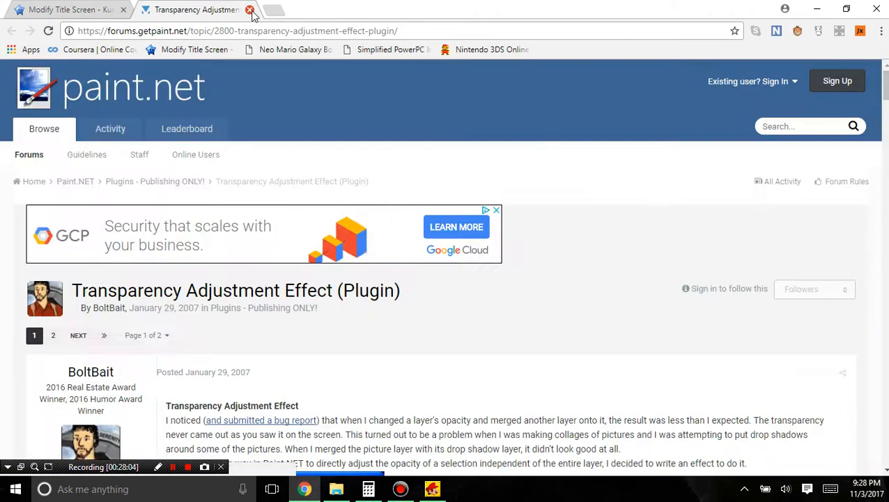
pyautogui.click(249, 9)
pyautogui.click(432, 488)
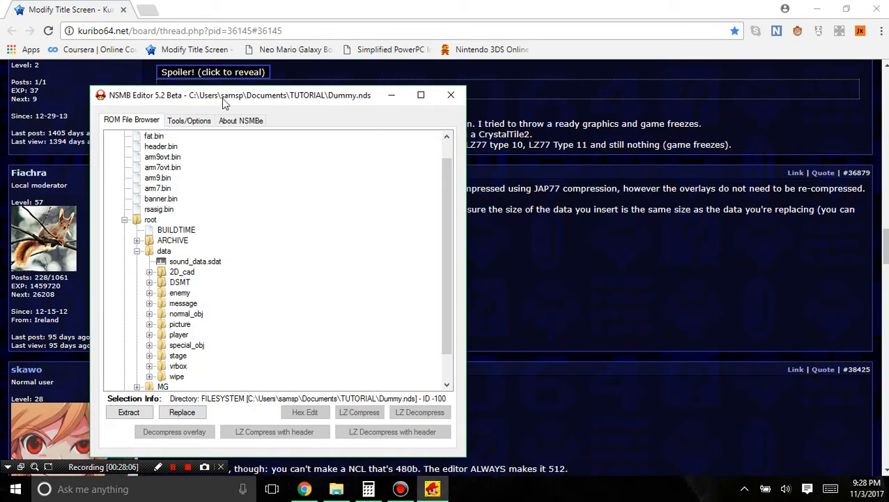
# - Expand the ROM's stage folder and the battan_king_map folder inside it
pyautogui.moveTo(223, 103); pyautogui.dragTo(482, 88)
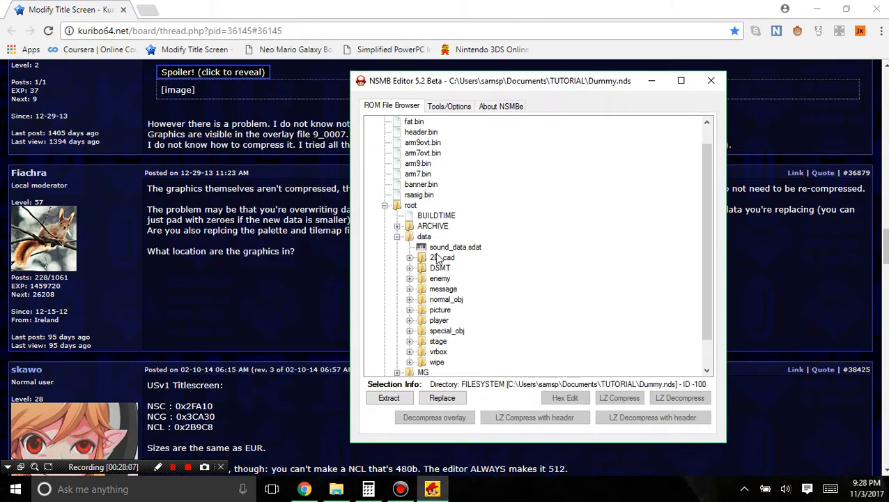
pyautogui.click(410, 341)
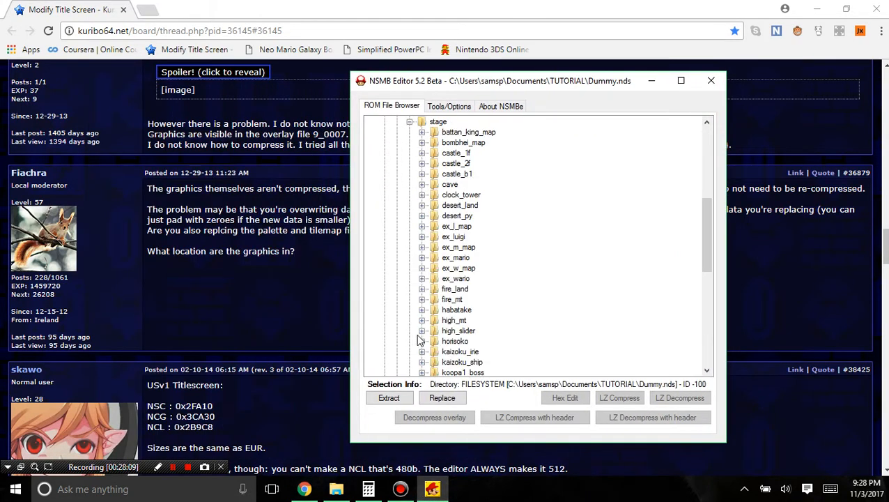
pyautogui.click(421, 132)
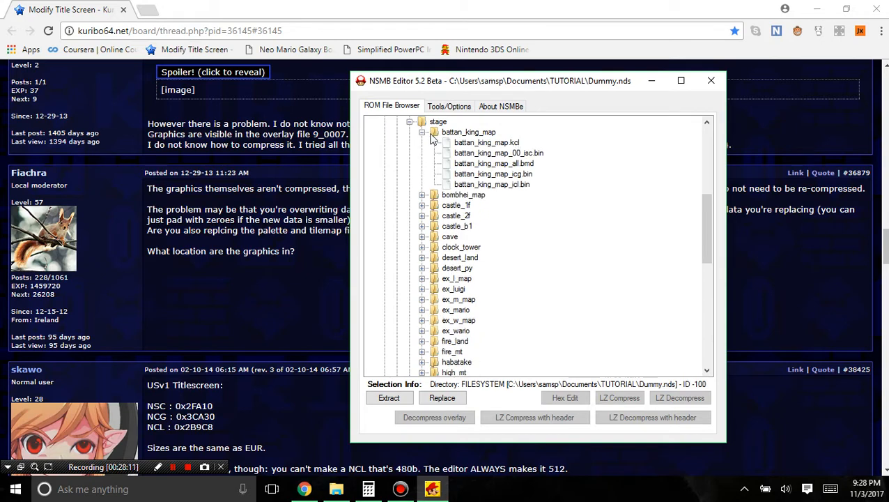
# - LZ decompress battan_king_map_00_isc.bin and battan_king_map_icg.bin in the battan_king_map folder
pyautogui.click(516, 153)
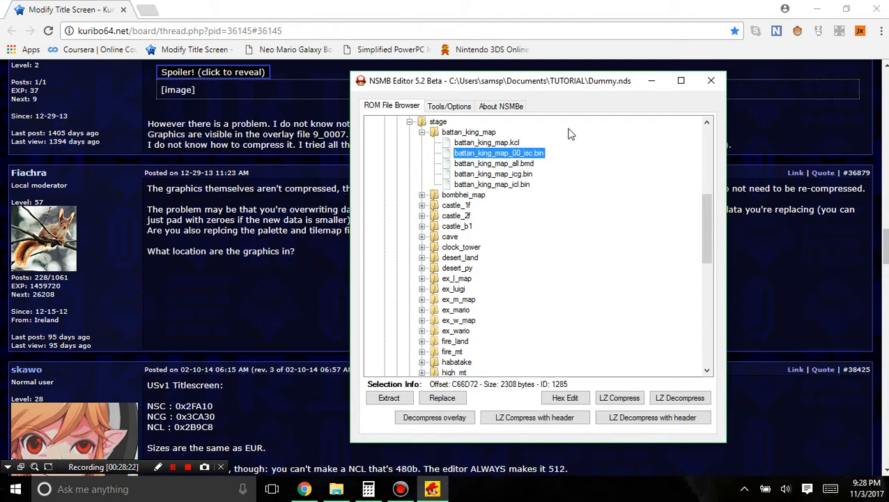
pyautogui.moveTo(531, 85); pyautogui.dragTo(460, 216)
pyautogui.scroll(4, 666, 169)
pyautogui.scroll(3, 666, 169)
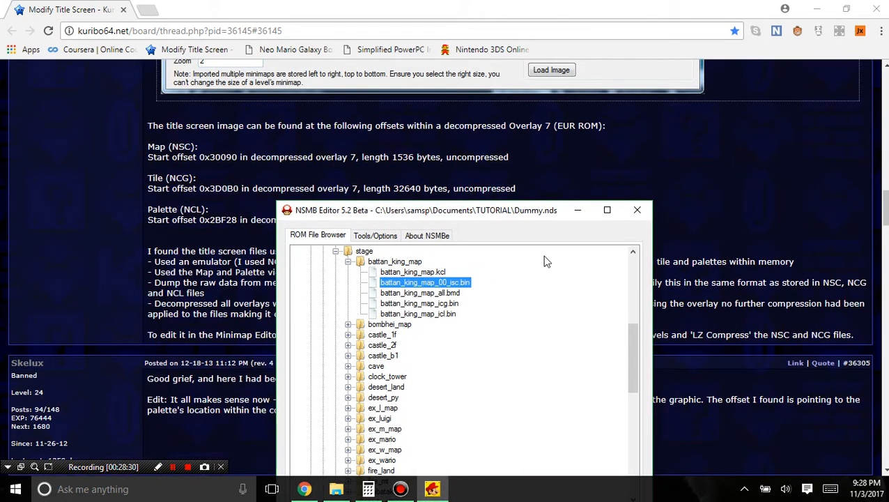
pyautogui.moveTo(509, 214); pyautogui.dragTo(551, 80)
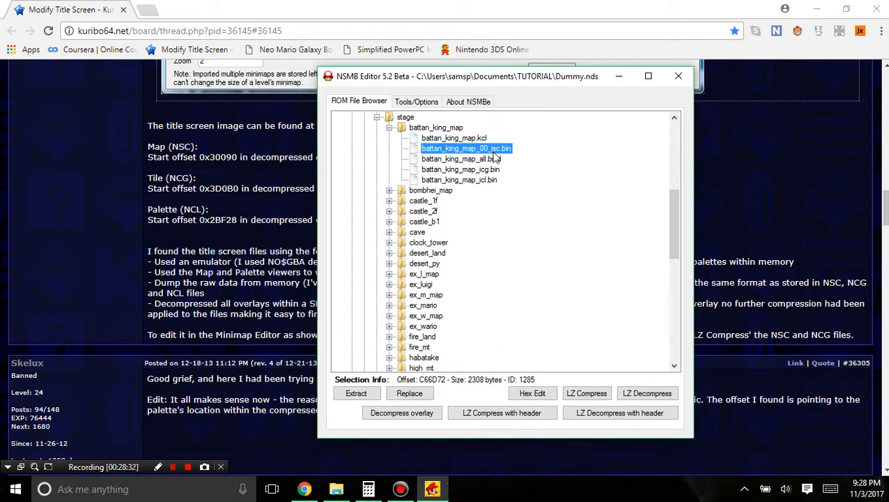
pyautogui.click(644, 394)
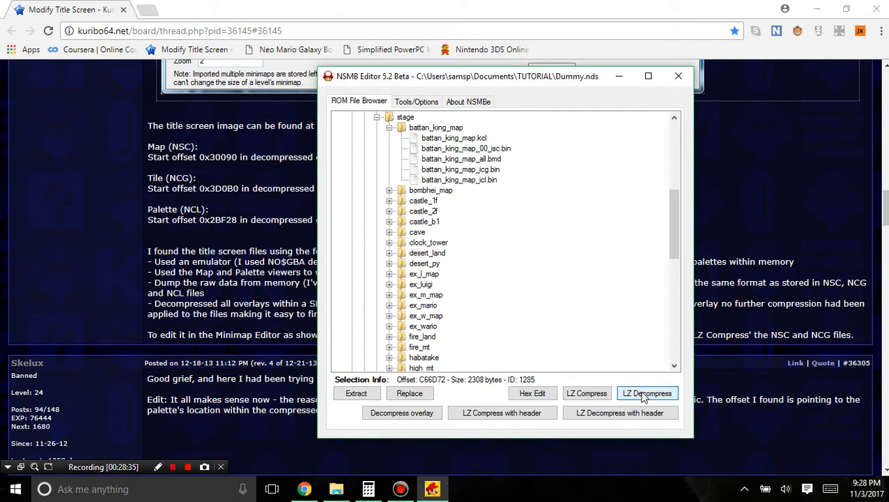
pyautogui.click(494, 171)
pyautogui.click(656, 394)
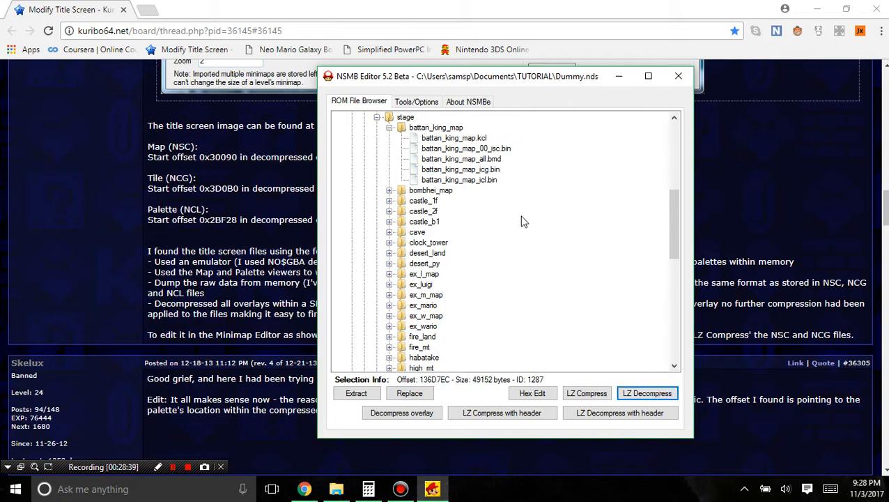
# - Extract battan_king_map_00_isc.bin into the TUTORIAL\BIN folder as bad_nsc.bin
pyautogui.click(500, 149)
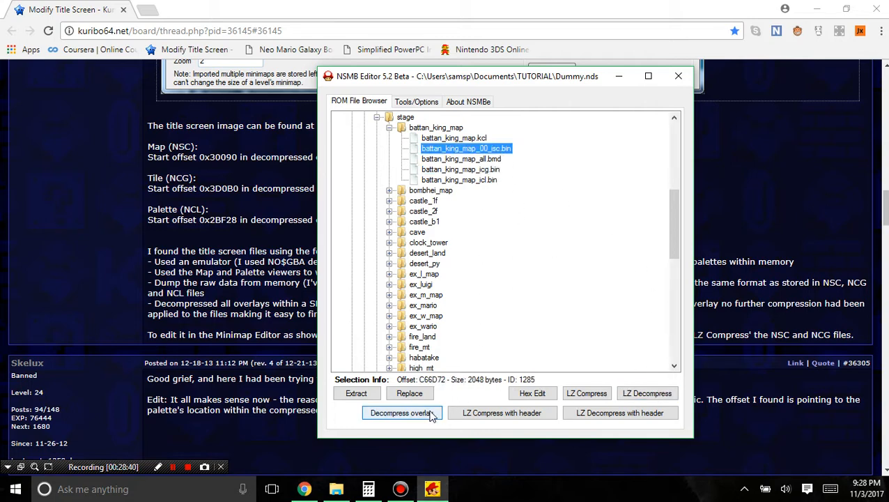
pyautogui.click(356, 394)
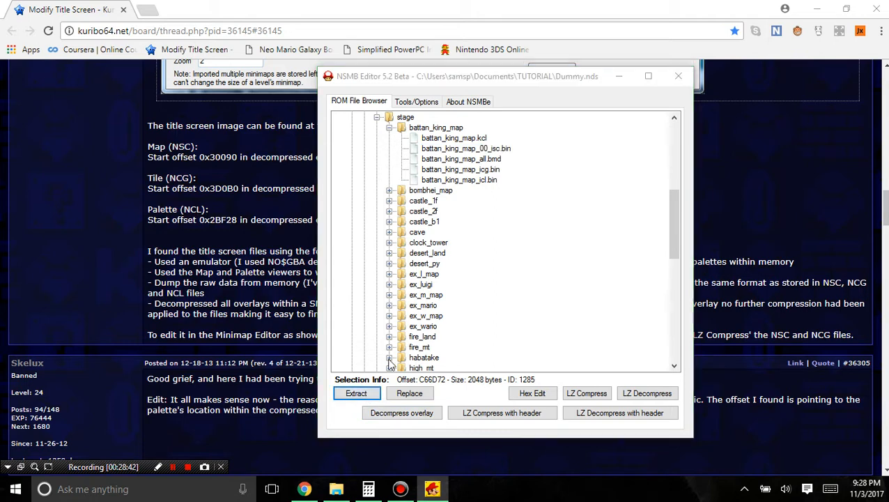
pyautogui.doubleClick(459, 177)
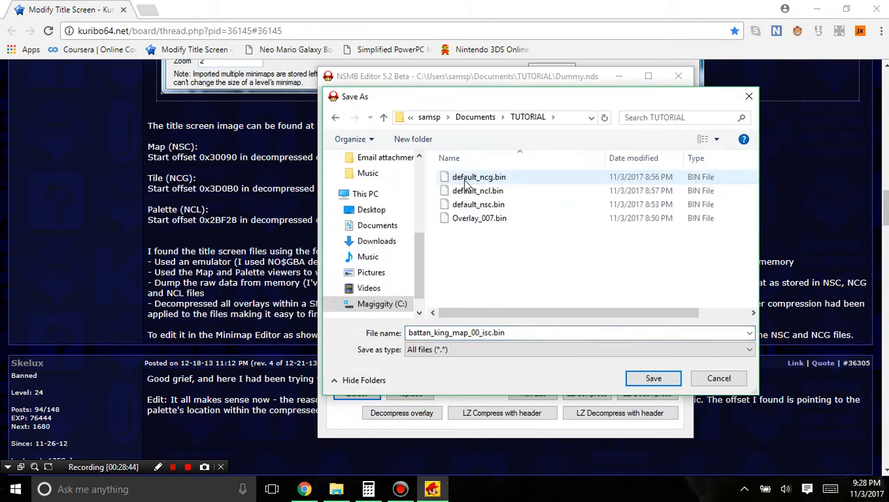
pyautogui.moveTo(492, 333); pyautogui.dragTo(377, 326)
pyautogui.moveTo(497, 108); pyautogui.dragTo(325, 194)
pyautogui.write('badnsc.bin')
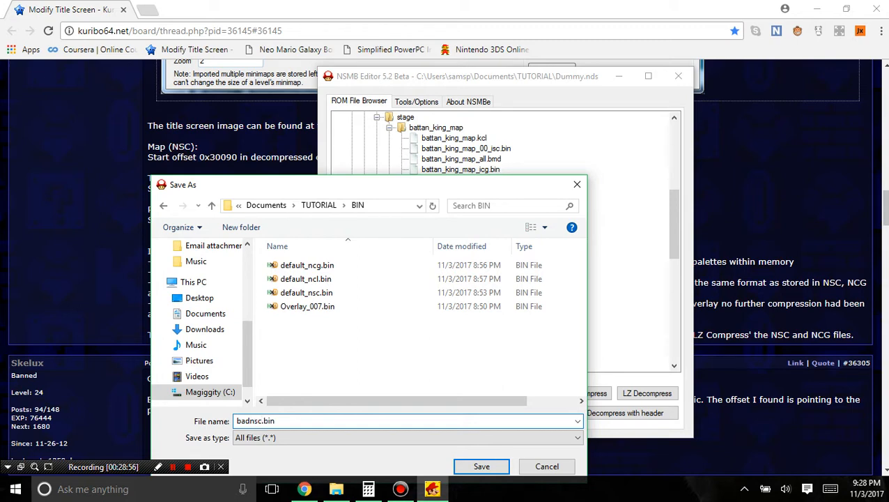
pyautogui.write('_')
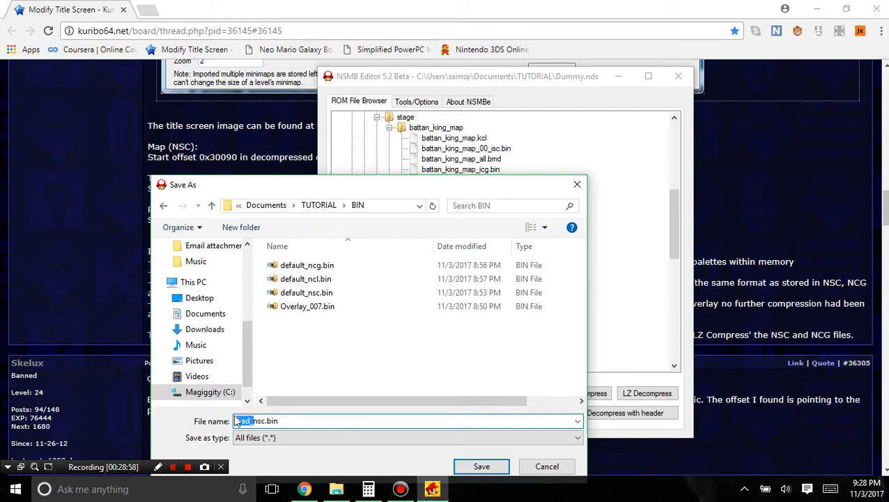
pyautogui.click(490, 467)
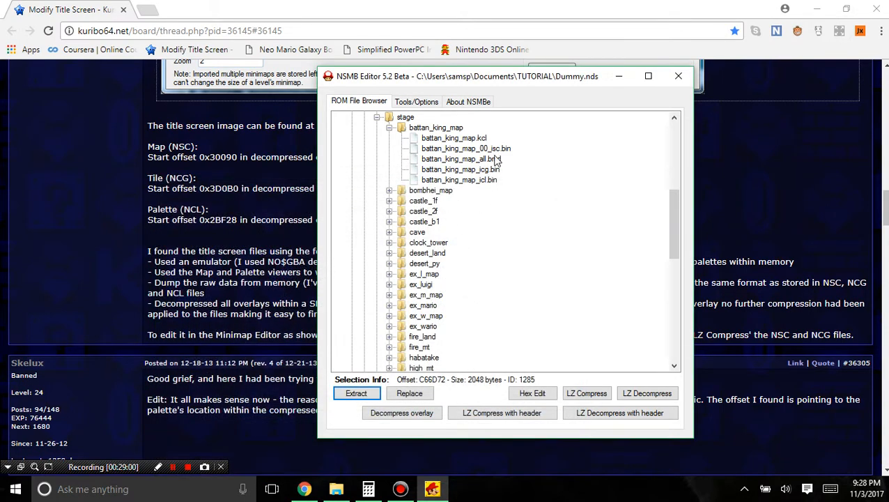
# - Extract battan_king_map_icg.bin into the BIN folder as bad_ncg.bin
pyautogui.click(495, 159)
pyautogui.click(493, 170)
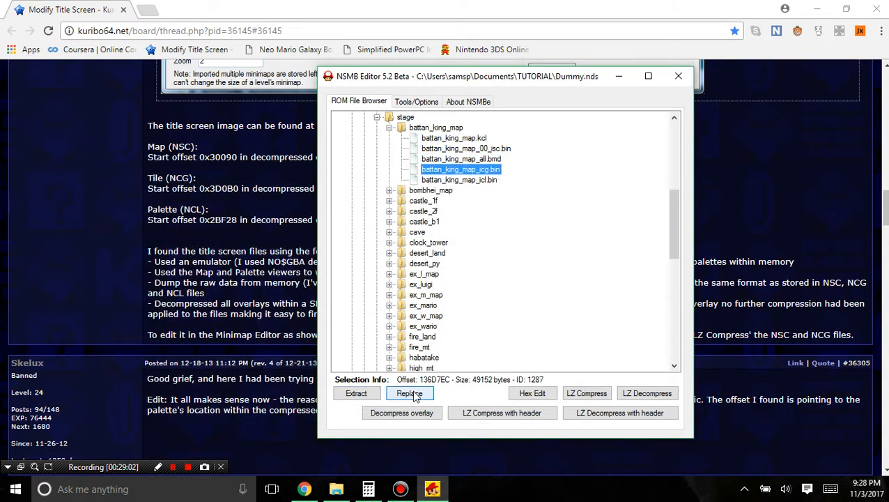
pyautogui.click(355, 393)
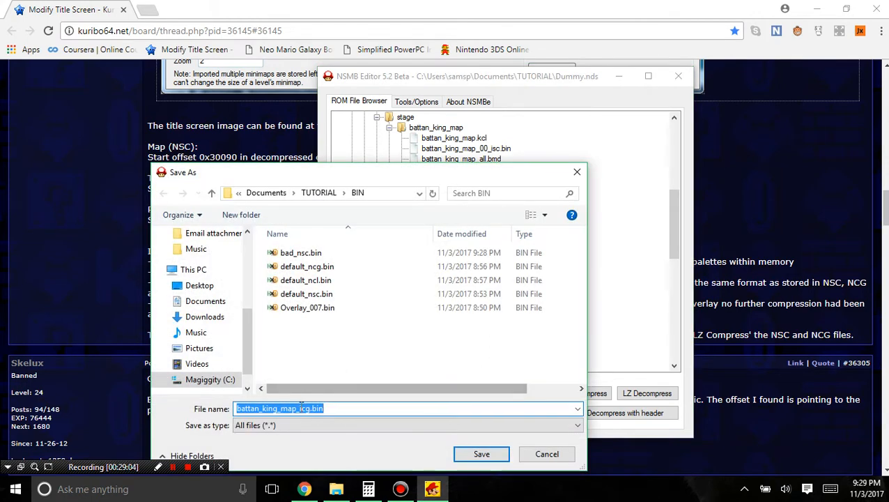
pyautogui.moveTo(301, 411); pyautogui.dragTo(216, 402)
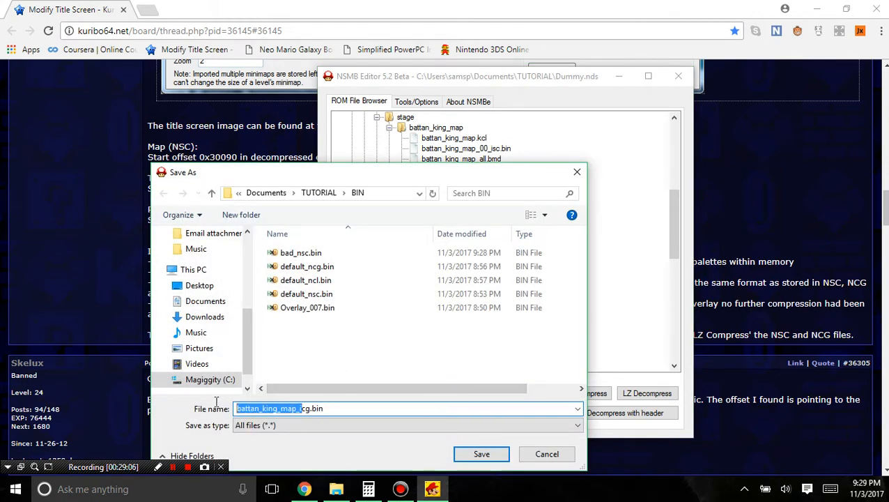
pyautogui.write('bad_')
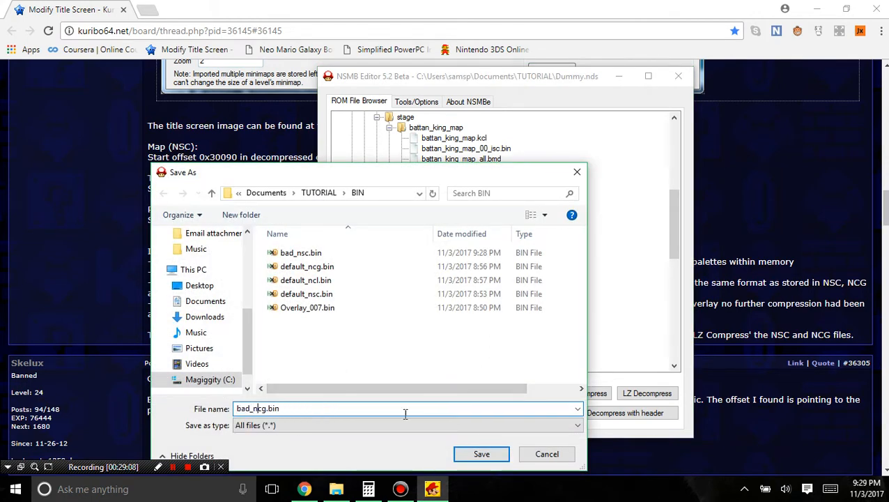
pyautogui.click(499, 459)
# - Extract battan_king_map_icl.bin into the BIN folder as bad_ncl.bin
pyautogui.click(470, 180)
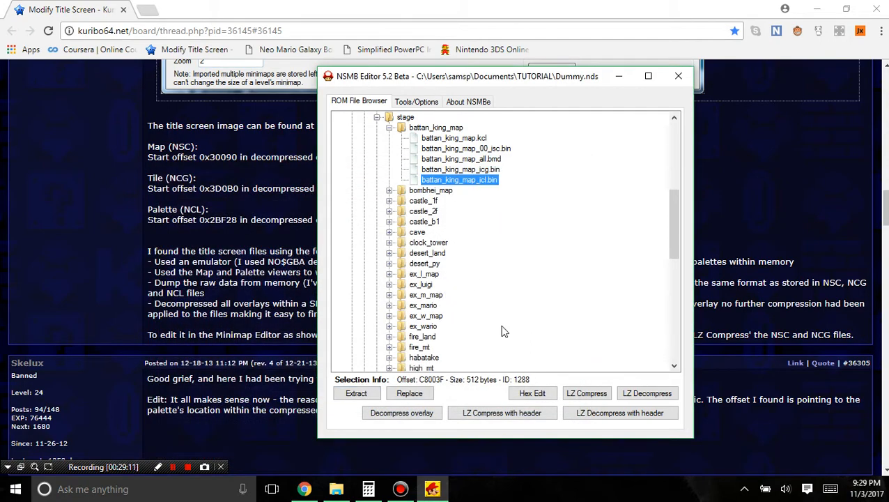
pyautogui.click(355, 393)
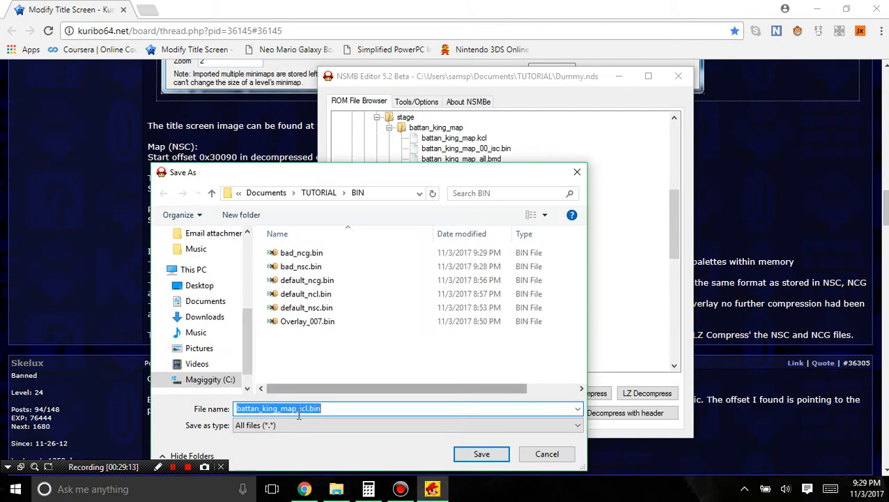
pyautogui.click(305, 409)
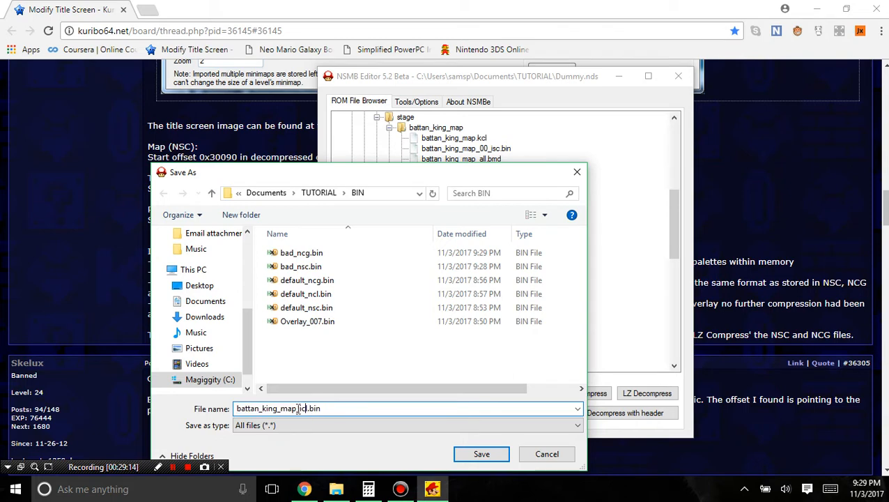
pyautogui.moveTo(301, 409); pyautogui.dragTo(165, 399)
pyautogui.write('bad_')
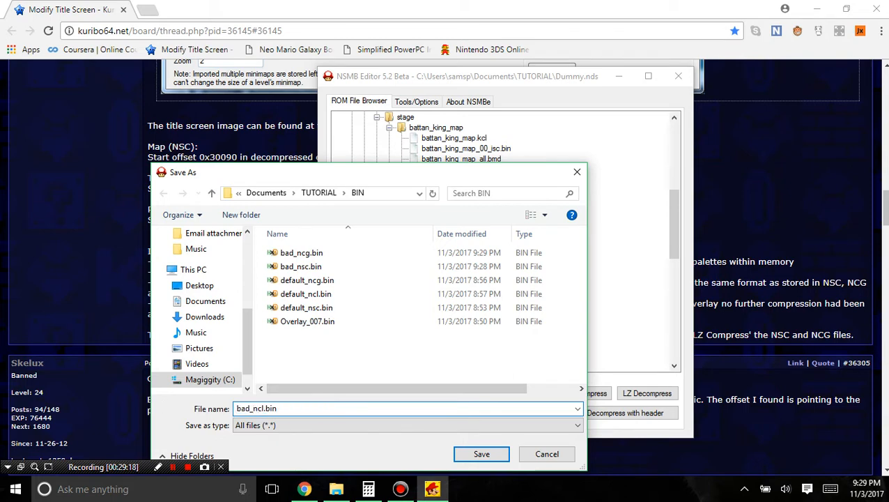
pyautogui.press('Return')
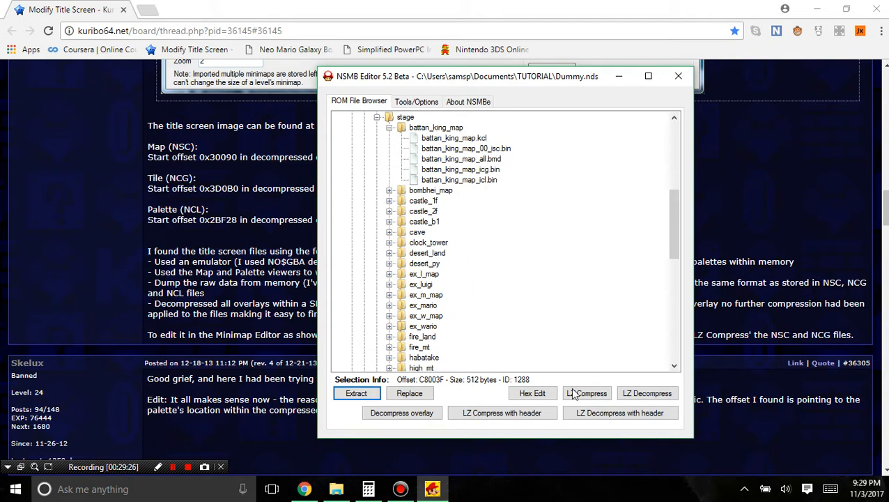
# - Launch SM64DS Editor from the desktop and open the Dummy.nds ROM from the TUTORIAL folder
pyautogui.click(337, 489)
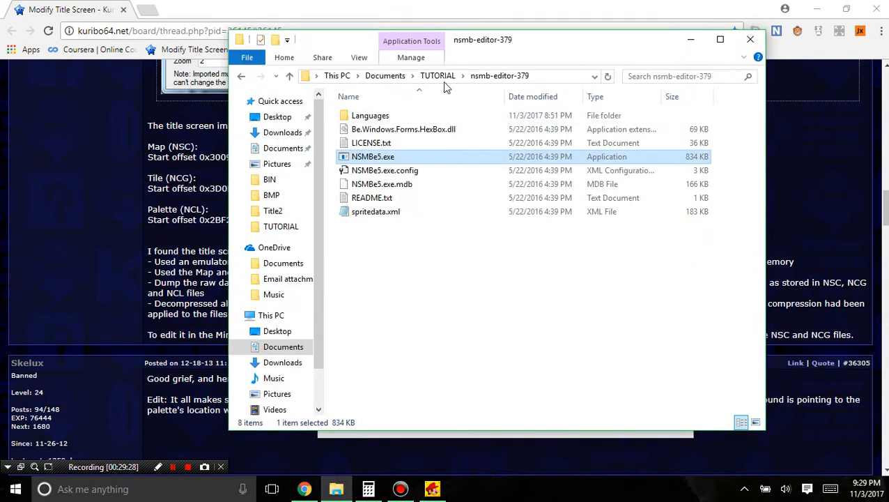
pyautogui.moveTo(554, 49); pyautogui.dragTo(295, 95)
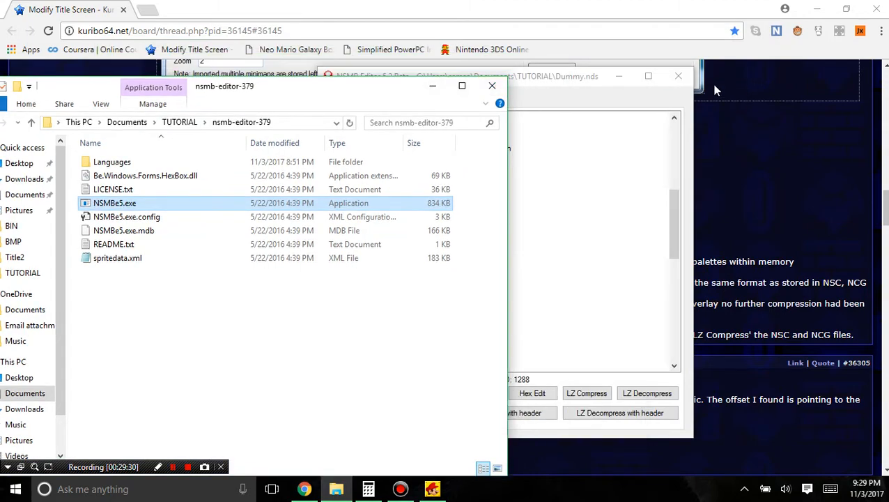
pyautogui.press('super+d')
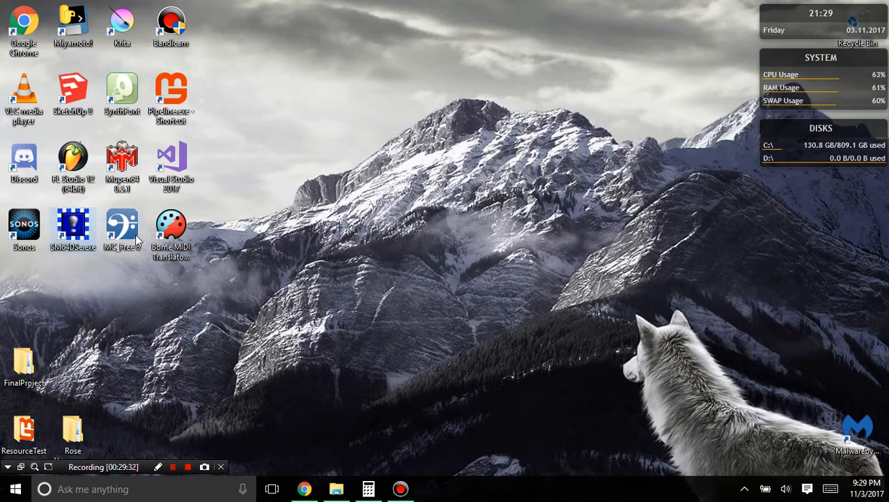
pyautogui.click(144, 146)
pyautogui.click(125, 144)
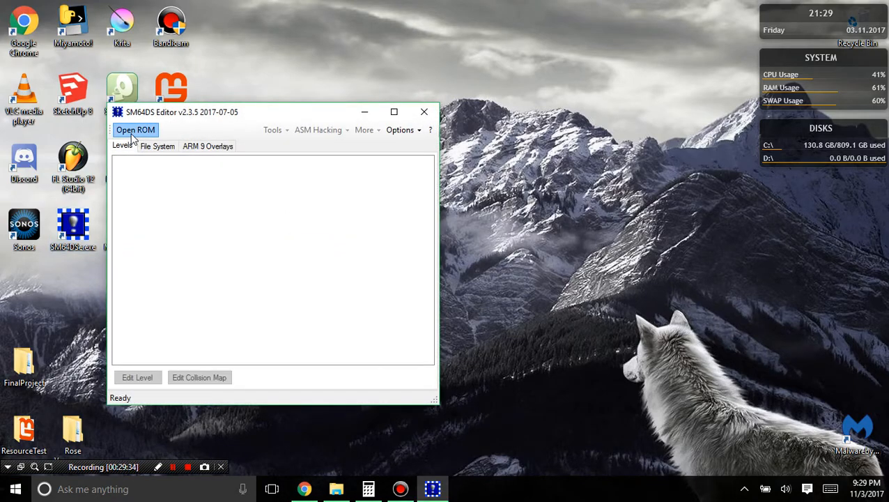
pyautogui.click(133, 133)
pyautogui.click(278, 152)
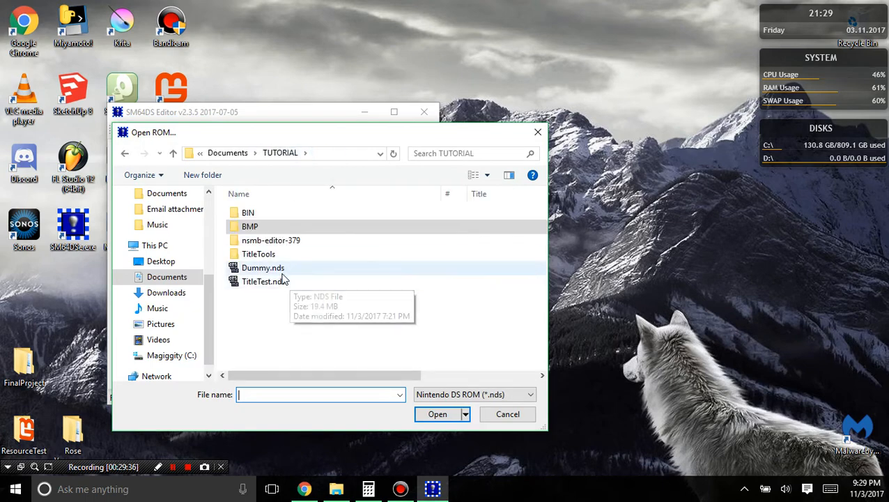
pyautogui.doubleClick(278, 271)
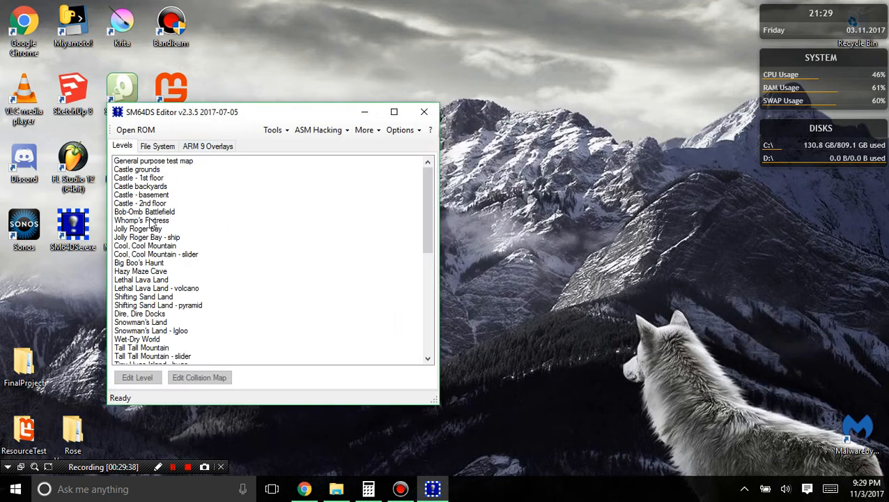
# - Open the Whomp's Fortress level for editing and bring up its Minimap and Image Editor
pyautogui.click(150, 221)
pyautogui.doubleClick(199, 219)
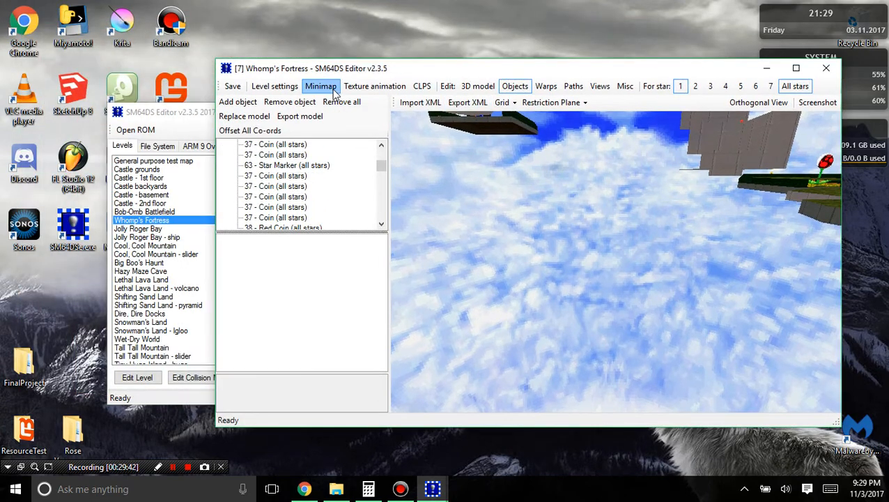
pyautogui.click(320, 85)
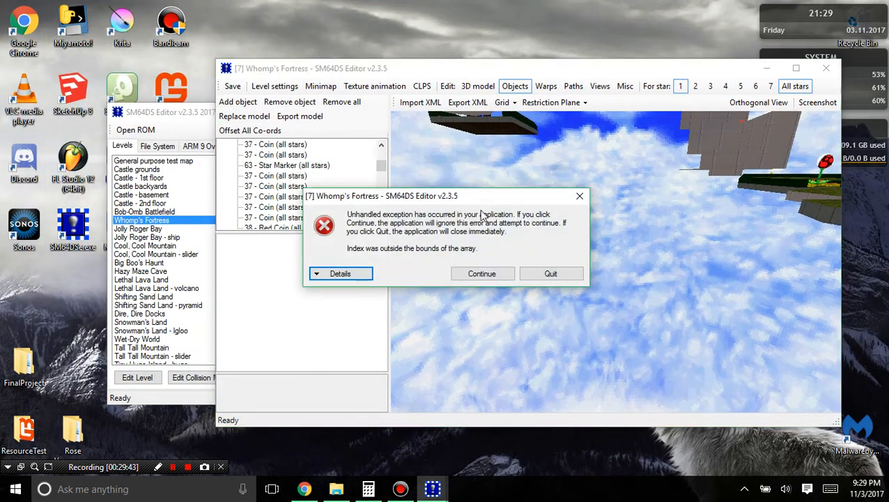
pyautogui.click(482, 273)
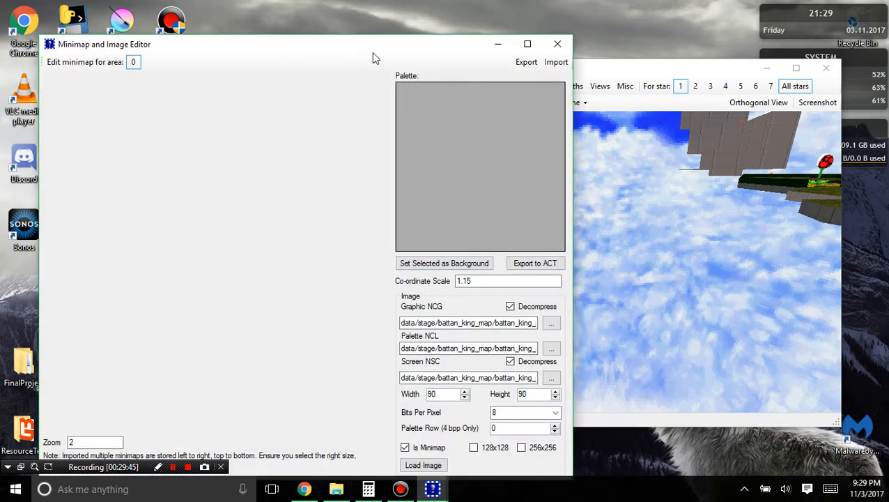
pyautogui.moveTo(373, 54); pyautogui.dragTo(580, 30)
# - Set the image width to 256 and height to 192, and try to load the image with decompression enabled
pyautogui.doubleClick(637, 367)
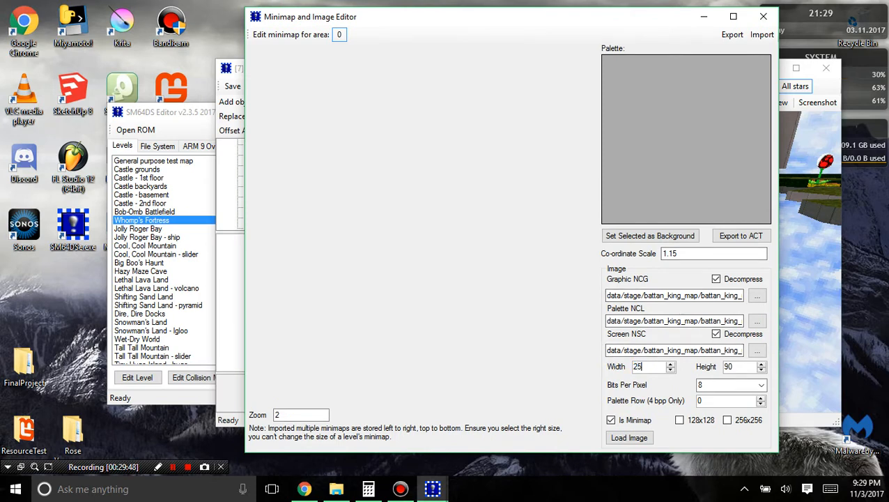
pyautogui.doubleClick(727, 367)
pyautogui.click(629, 437)
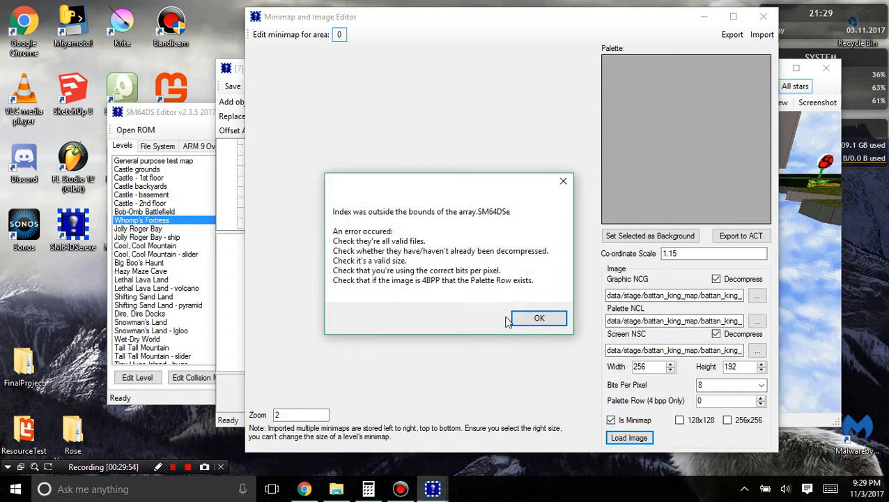
pyautogui.click(535, 318)
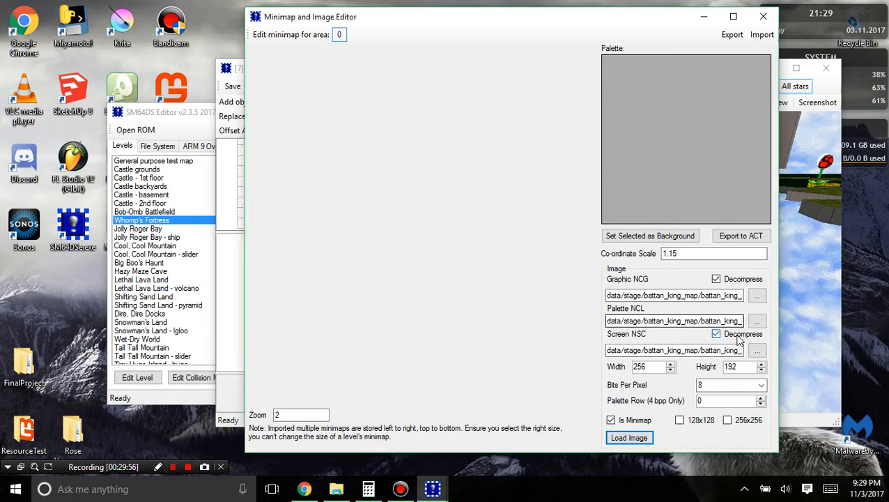
# - Load the image with decompression disabled for the graphic NCG and screen NSC, and close the minimap and level editors after viewing it
pyautogui.click(740, 337)
pyautogui.click(738, 281)
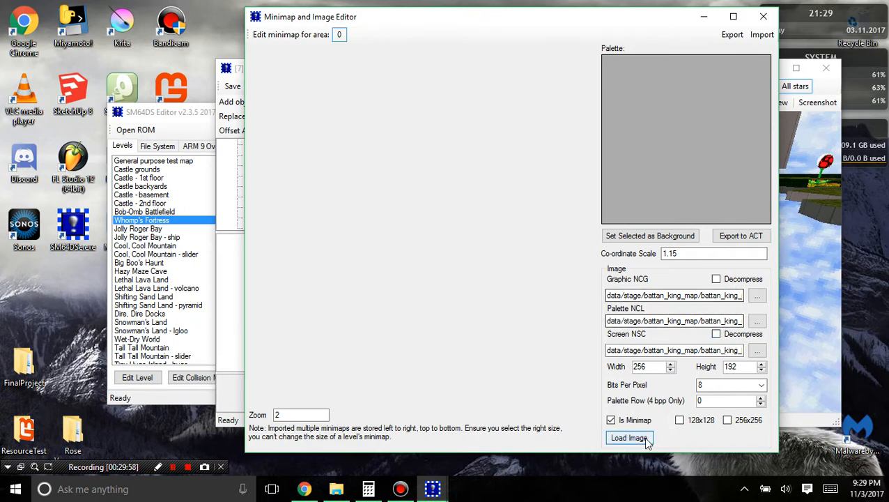
pyautogui.click(647, 440)
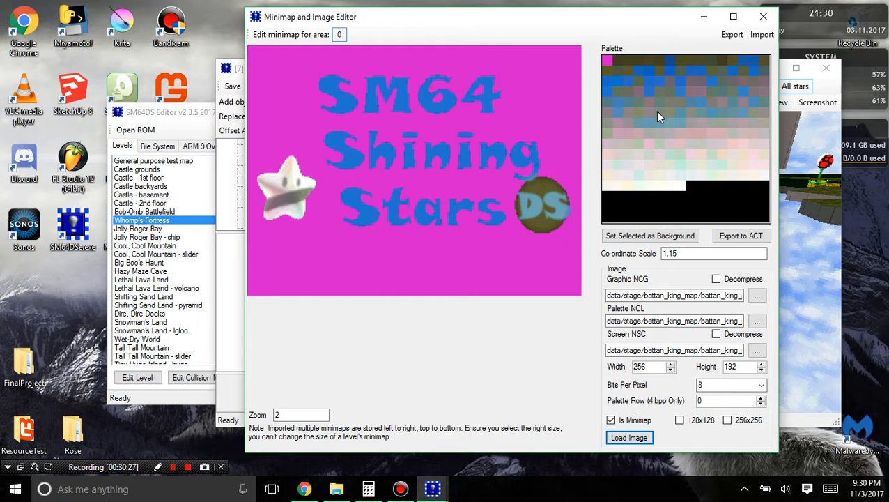
pyautogui.click(763, 16)
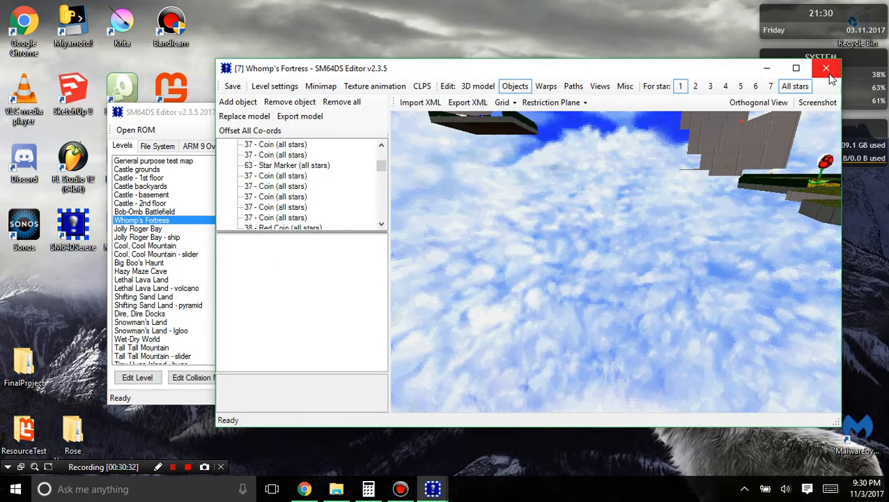
pyautogui.click(826, 68)
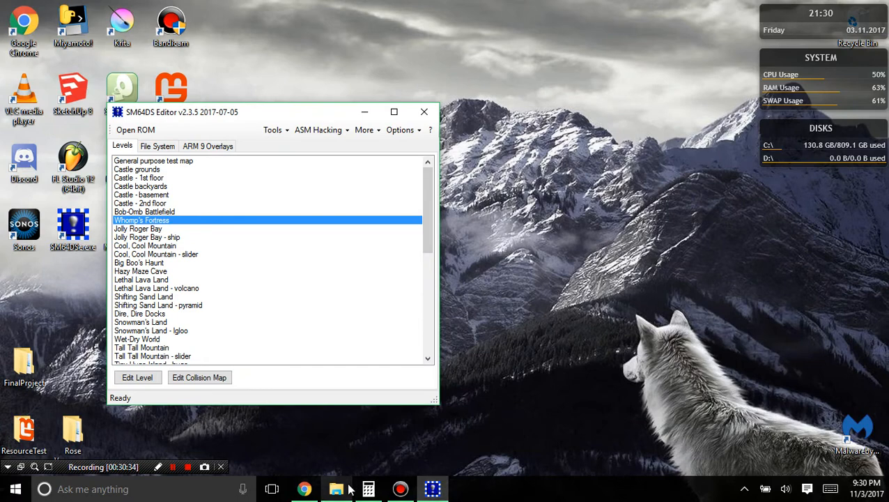
# - Switch to File Explorer and open the BIN folder inside TUTORIAL
pyautogui.click(337, 488)
pyautogui.moveTo(299, 97); pyautogui.dragTo(550, 21)
pyautogui.click(461, 47)
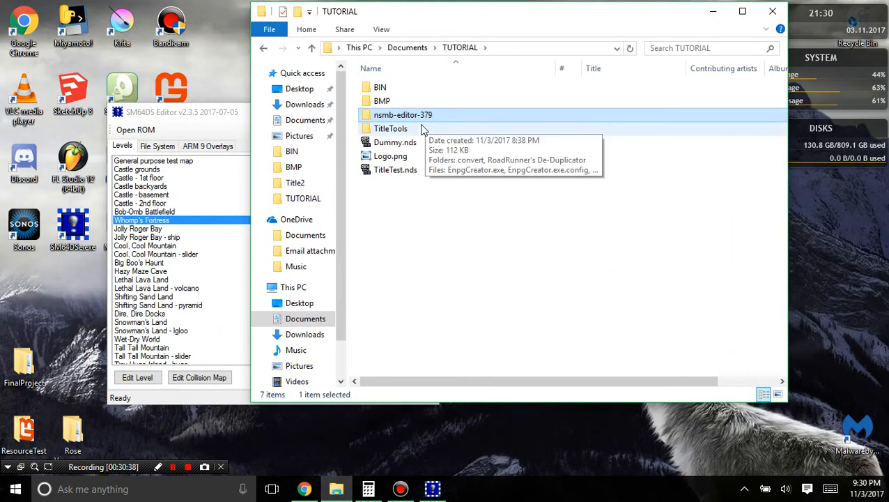
pyautogui.doubleClick(397, 89)
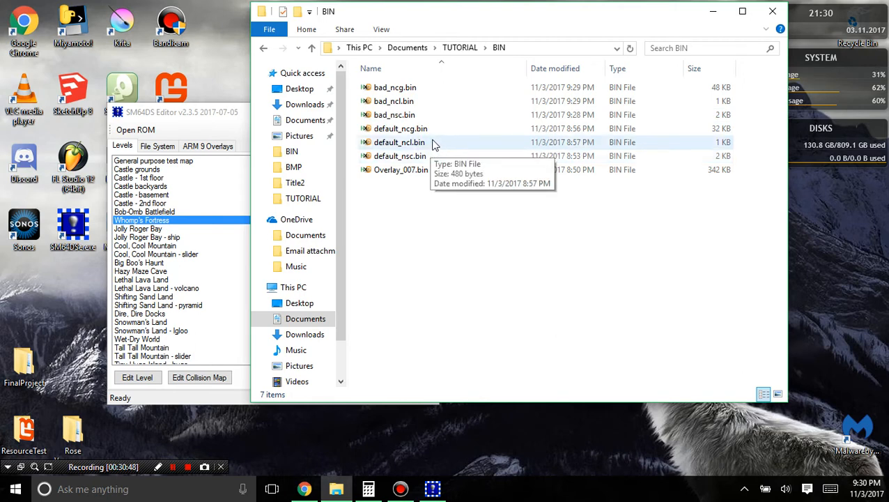
# - Open the file properties of bad_ncg.bin and default_ncg.bin in the BIN folder
pyautogui.click(431, 143)
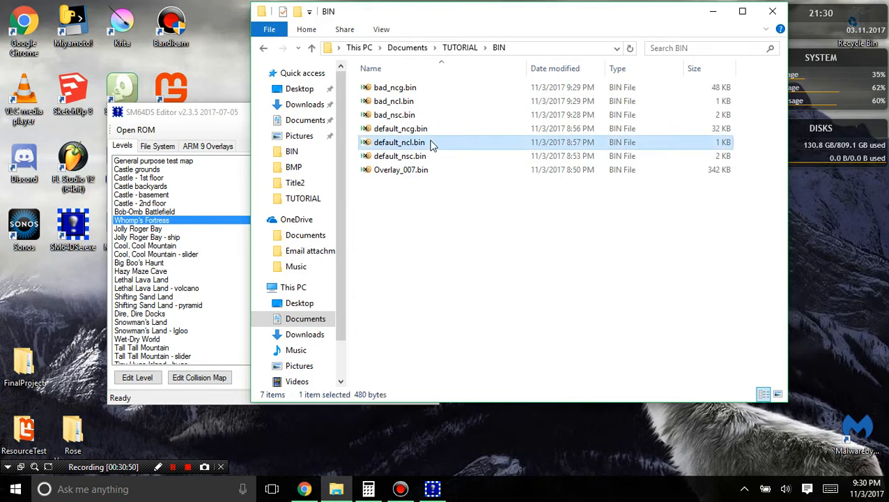
pyautogui.click(431, 89)
pyautogui.rightClick(431, 89)
pyautogui.click(390, 395)
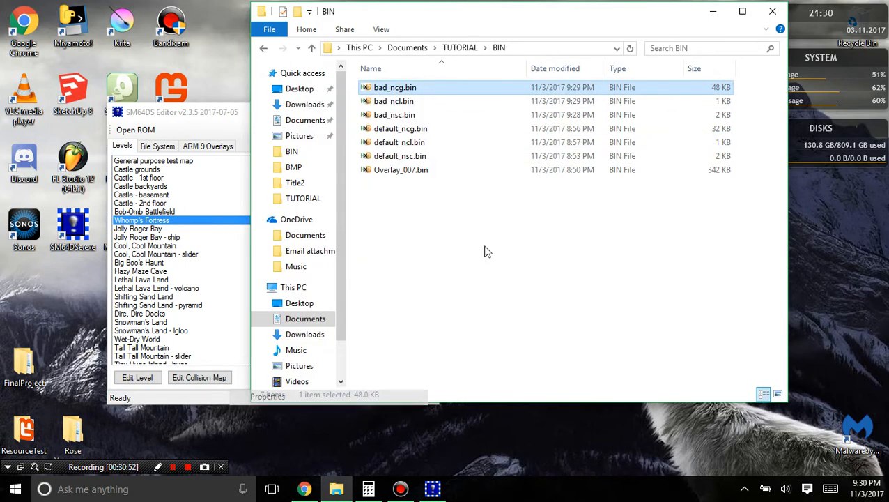
pyautogui.click(415, 129)
pyautogui.rightClick(415, 130)
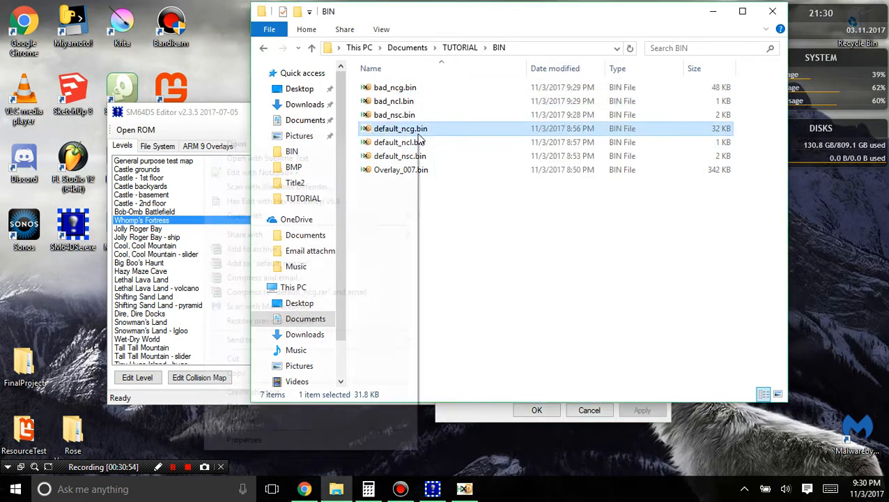
pyautogui.click(343, 439)
pyautogui.moveTo(501, 132); pyautogui.dragTo(325, 132)
pyautogui.click(462, 488)
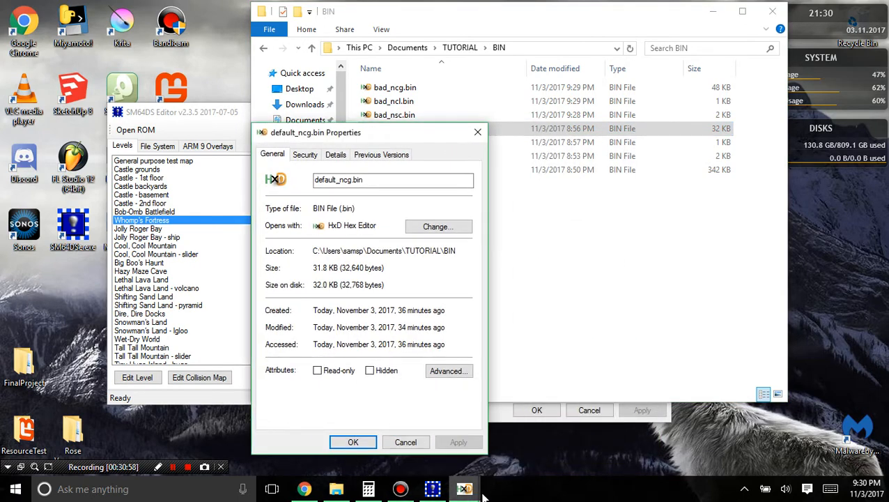
pyautogui.click(441, 471)
# - Compare the file sizes of bad_ncg.bin and default_ncg.bin side by side, and close both properties windows
pyautogui.moveTo(504, 38); pyautogui.dragTo(592, 151)
pyautogui.moveTo(643, 287); pyautogui.dragTo(586, 289)
pyautogui.moveTo(661, 287); pyautogui.dragTo(579, 291)
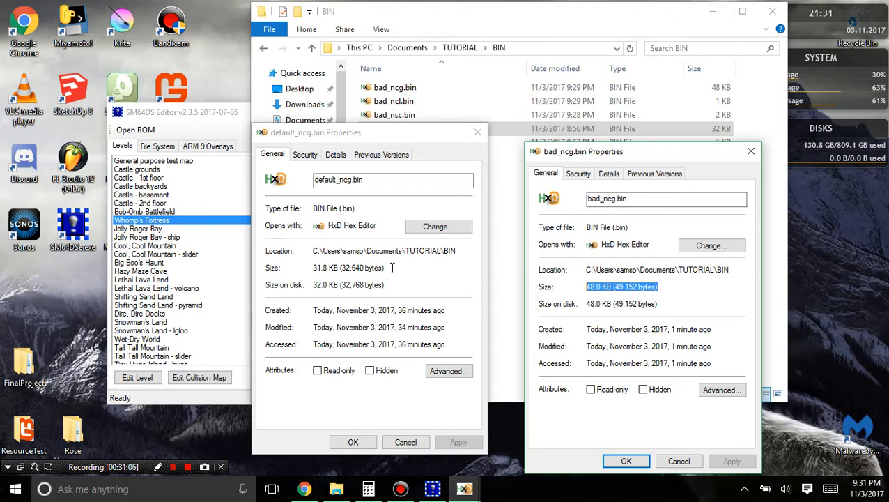
pyautogui.moveTo(392, 267); pyautogui.dragTo(297, 269)
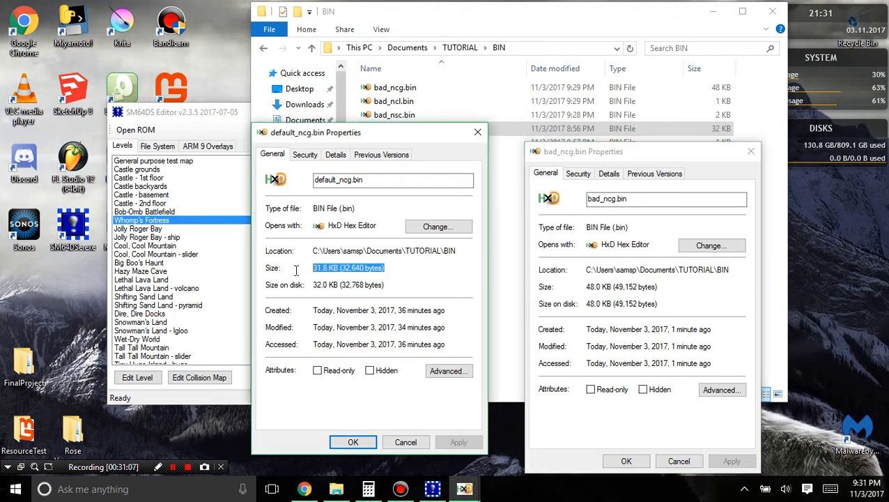
pyautogui.click(478, 132)
pyautogui.click(750, 151)
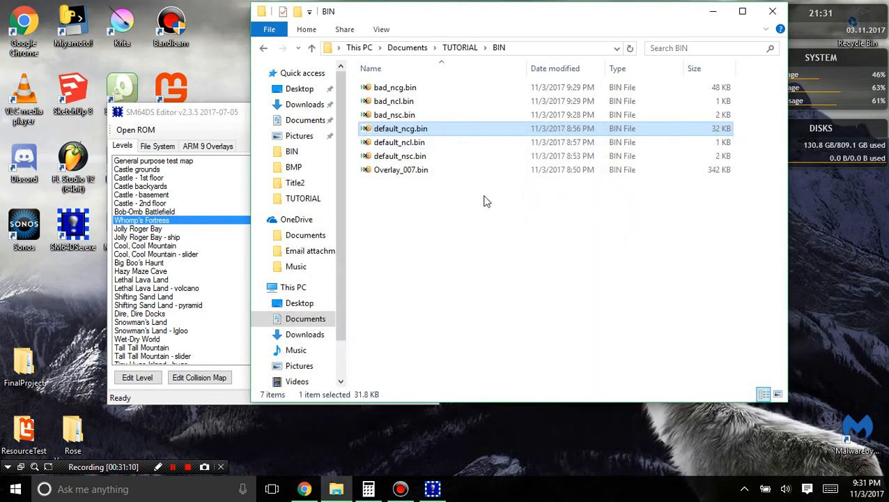
# - Check the file sizes of default_ncl.bin, bad_ncl.bin and bad_nsc.bin in the BIN folder
pyautogui.click(446, 139)
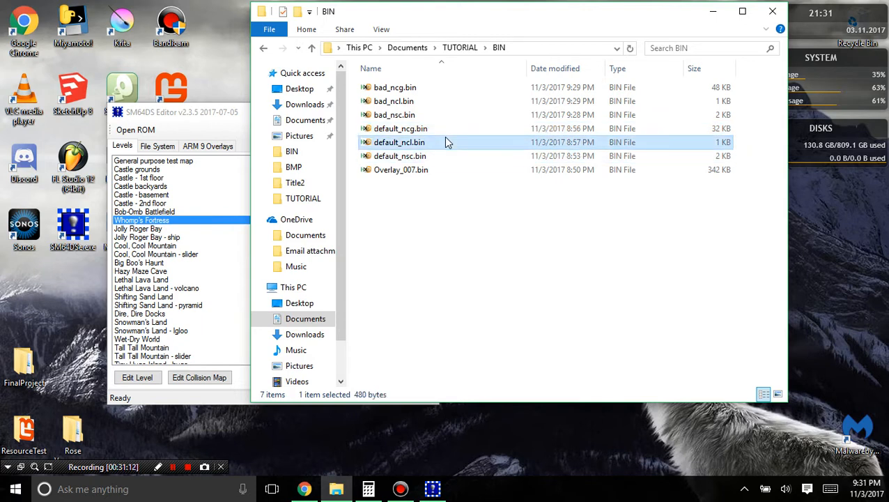
pyautogui.click(425, 102)
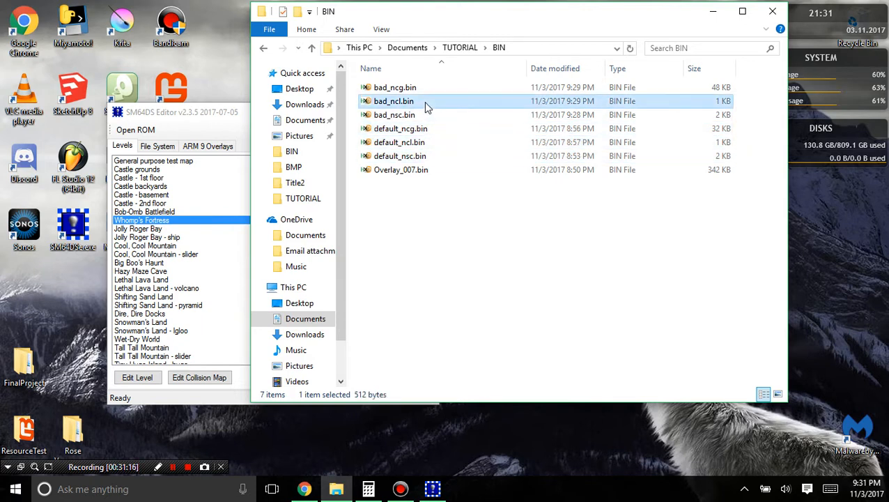
pyautogui.click(425, 103)
pyautogui.click(434, 115)
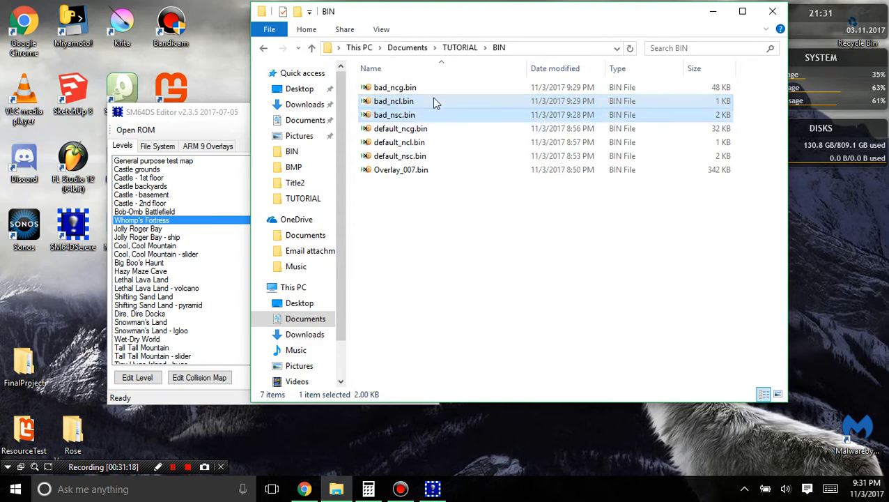
# - Open bad_ncl.bin in HxD, inspect the zero bytes at its end, and select the file's entire contents
pyautogui.doubleClick(433, 101)
pyautogui.scroll(-2, 442, 266)
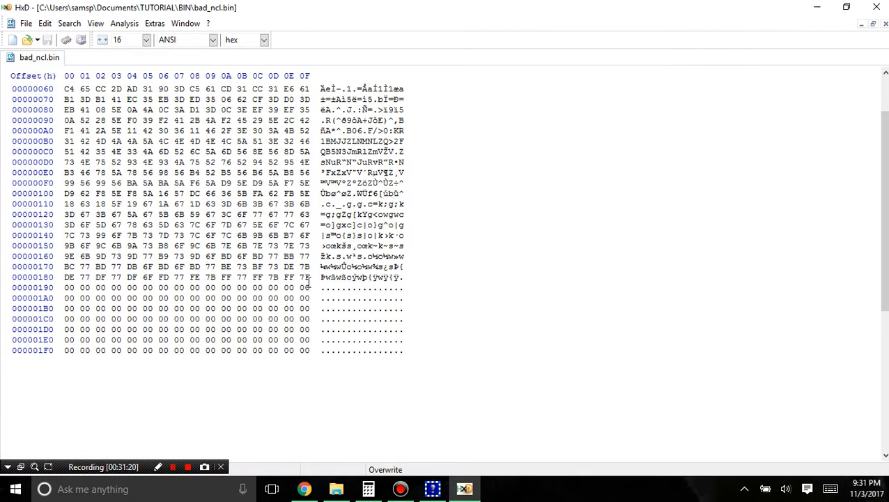
pyautogui.moveTo(310, 350); pyautogui.dragTo(81, 308)
pyautogui.scroll(2, 95, 266)
pyautogui.hotkey('ctrl', 'a')
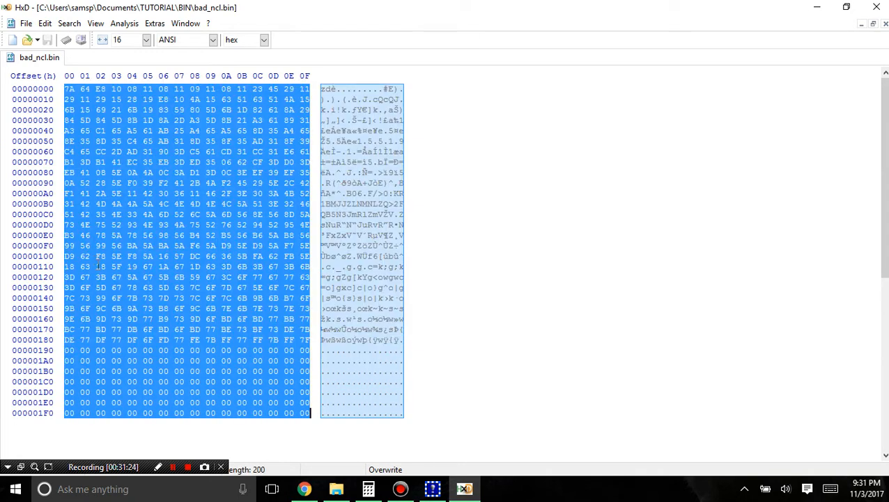
# - Select part of bad_ncl.bin to gauge its length, and check the NCL size and padding notes in the forum thread in Chrome
pyautogui.click(206, 360)
pyautogui.moveTo(67, 89); pyautogui.dragTo(182, 381)
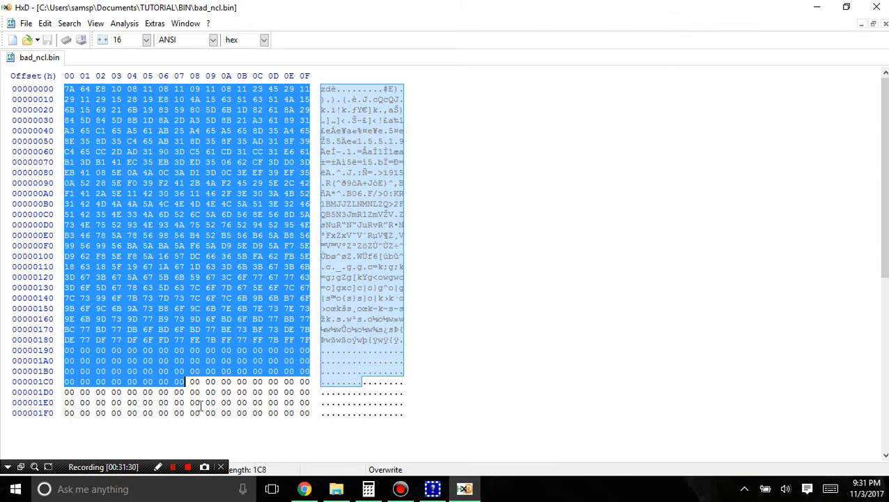
pyautogui.click(303, 488)
pyautogui.scroll(1, 400, 230)
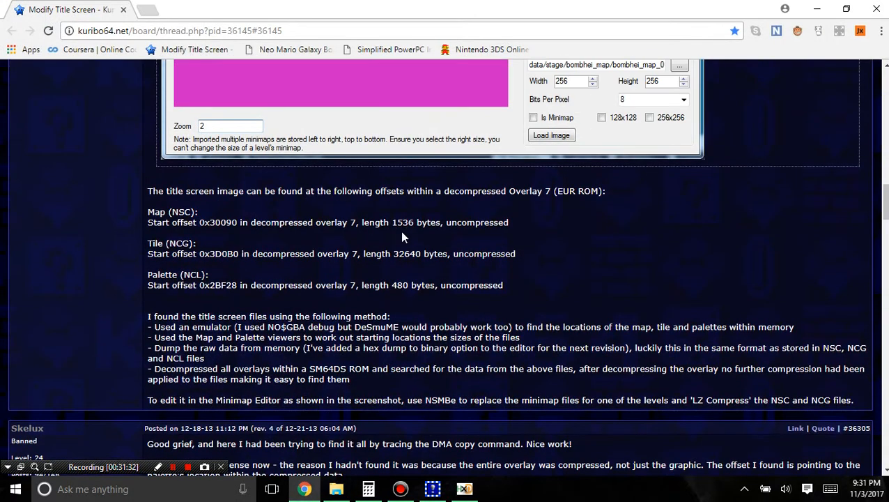
pyautogui.scroll(-12, 382, 268)
pyautogui.scroll(-6, 245, 292)
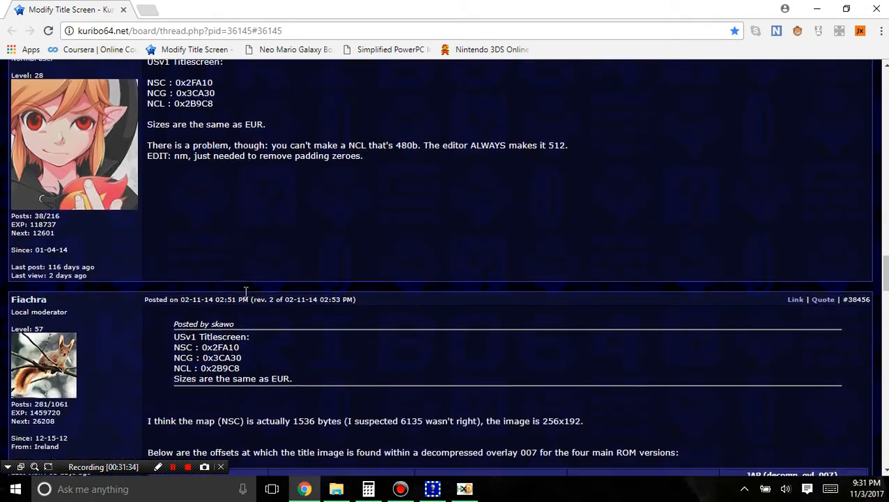
pyautogui.scroll(1, 200, 219)
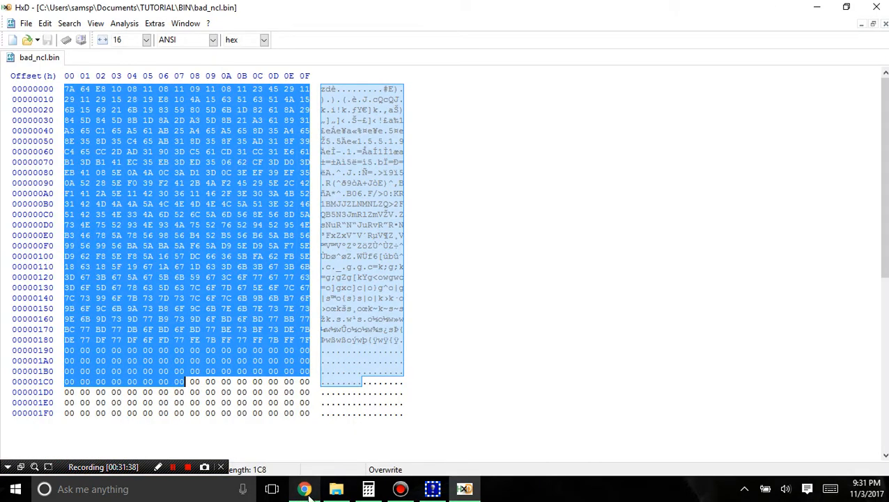
pyautogui.hotkey('alt', 'Tab')
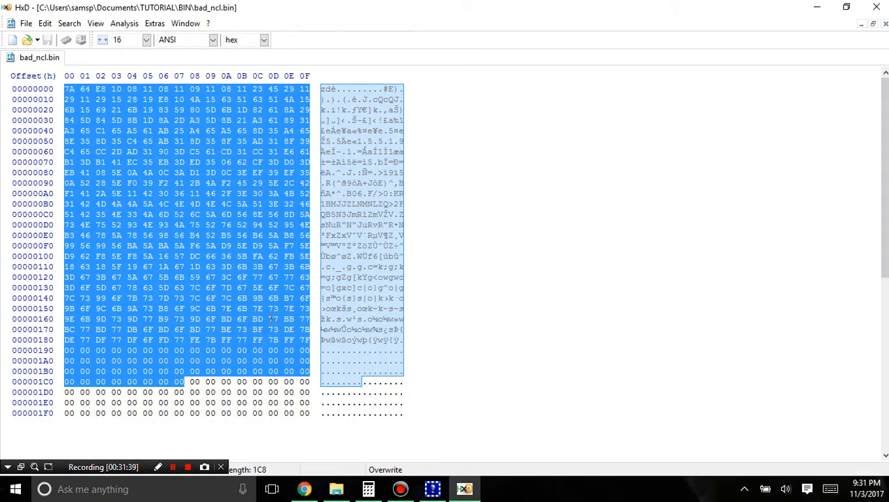
# - Delete the padding zeros from offset 1E0 to the end of bad_ncl.bin, save the file, and check its new length
pyautogui.click(67, 89)
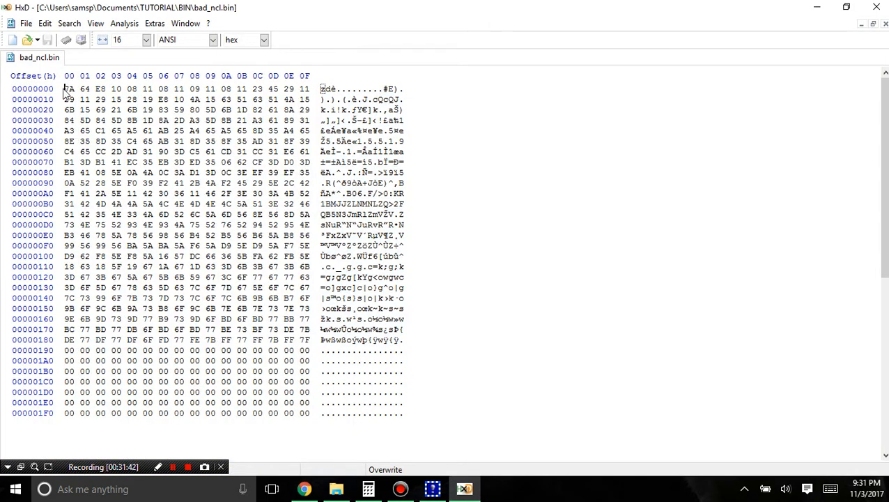
pyautogui.moveTo(66, 90); pyautogui.dragTo(49, 403)
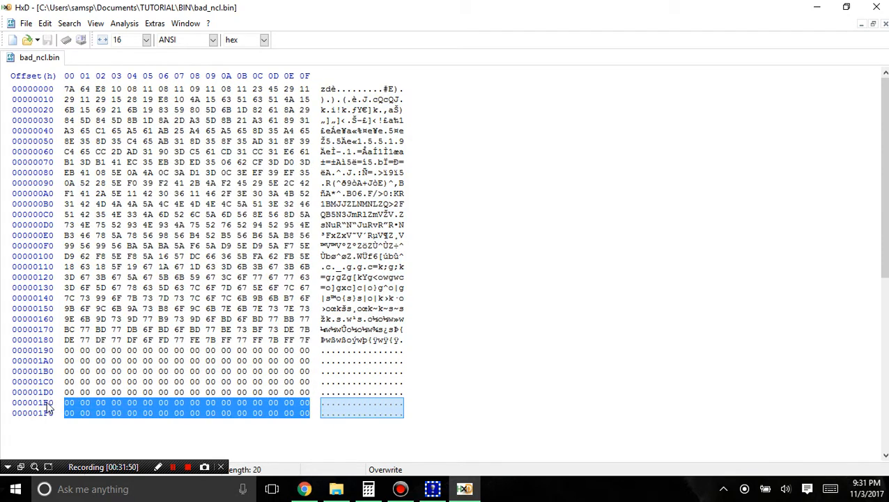
pyautogui.press('Delete')
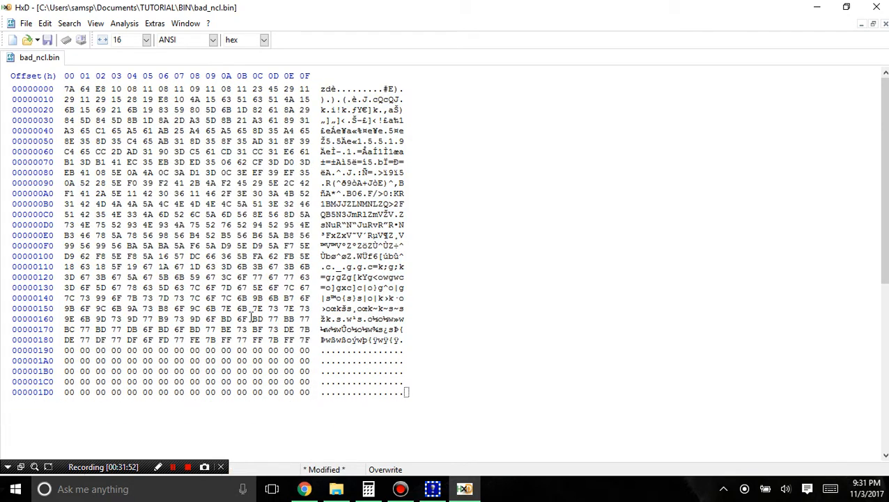
pyautogui.hotkey('ctrl', 's')
pyautogui.hotkey('ctrl', 'a')
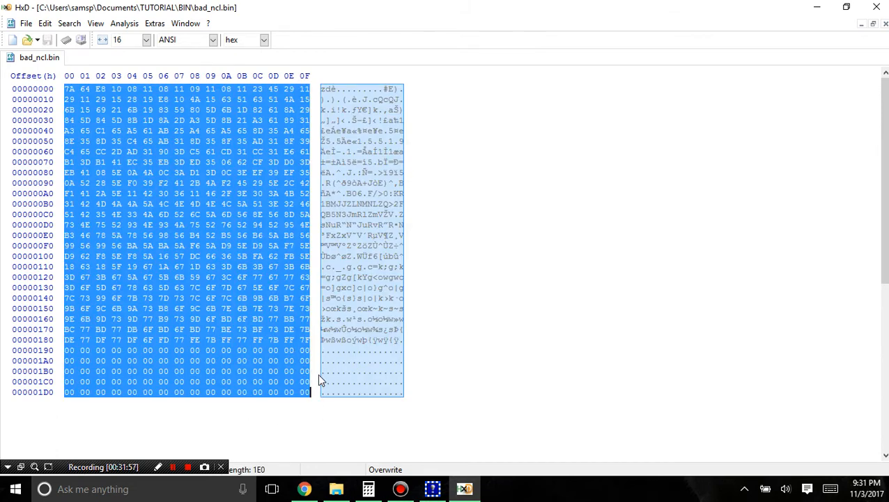
pyautogui.click(302, 392)
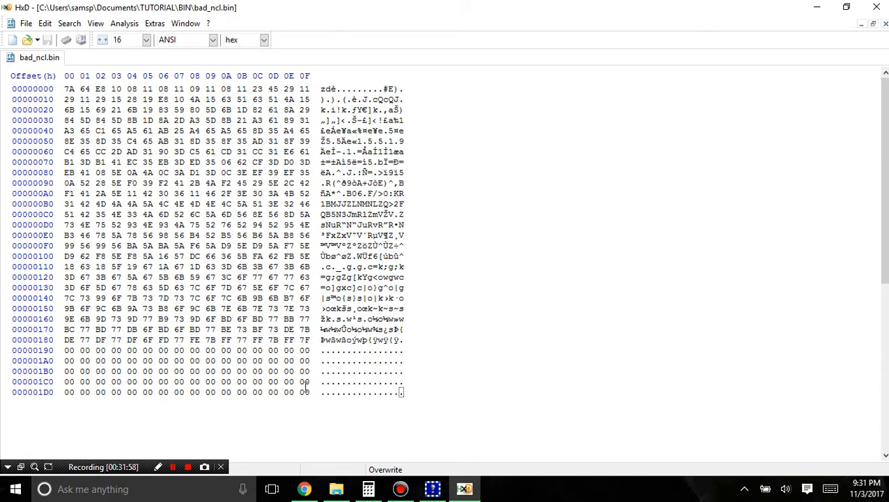
pyautogui.click(313, 392)
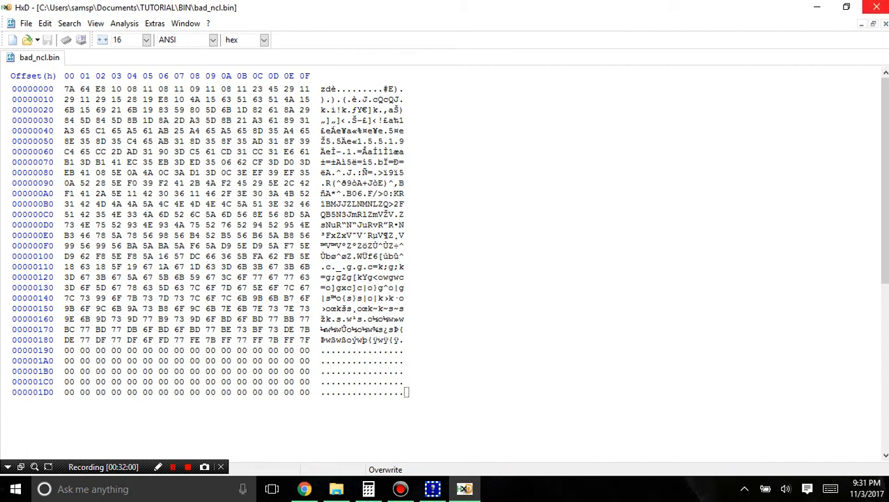
# - Close HxD, rename bad_ncl.bin as good_ncl.bin in the BIN folder, and compare its size with default_ncl.bin
pyautogui.click(876, 7)
pyautogui.rightClick(413, 103)
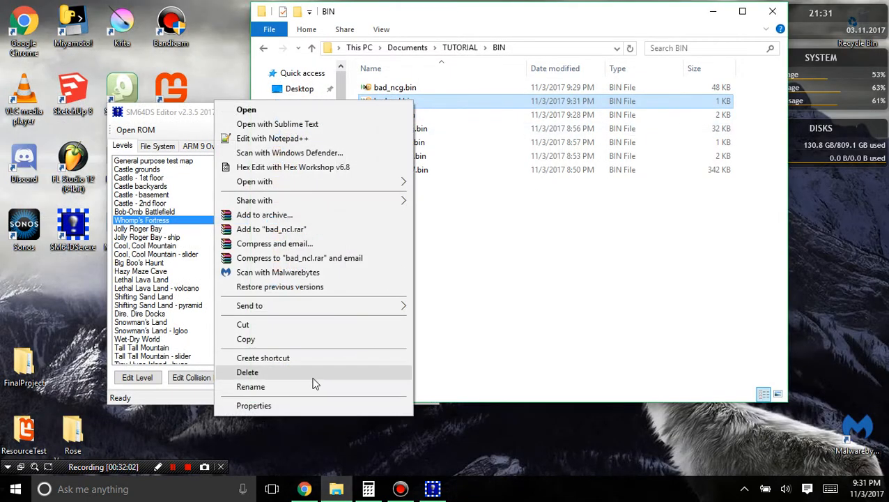
pyautogui.click(311, 385)
pyautogui.moveTo(388, 103); pyautogui.dragTo(380, 103)
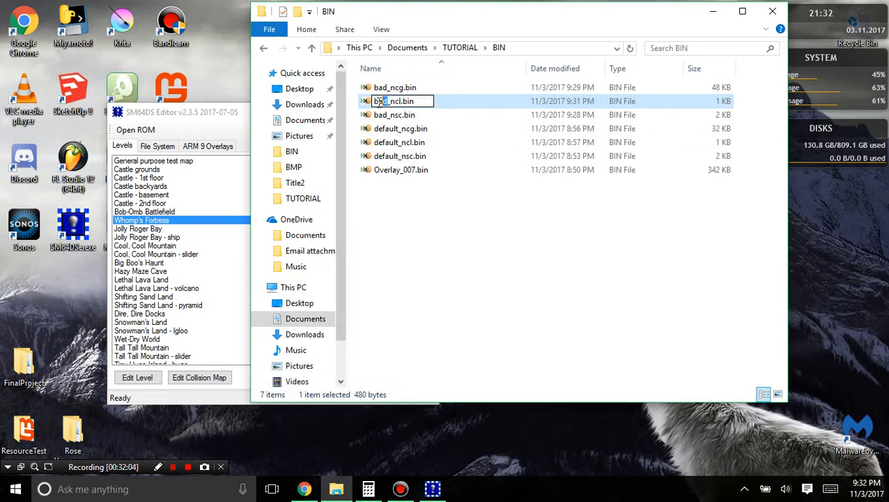
pyautogui.write('good')
pyautogui.press('Return')
pyautogui.click(466, 270)
pyautogui.click(412, 157)
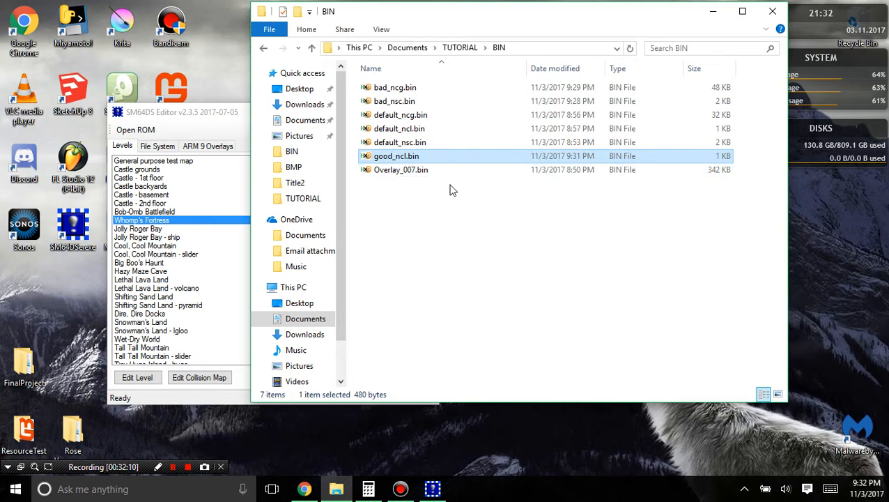
pyautogui.click(437, 131)
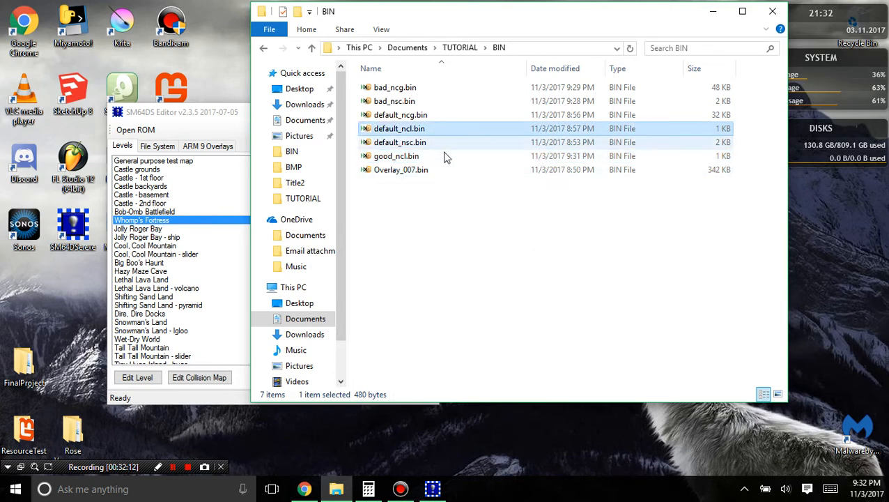
# - Open bad_nsc.bin and default_nsc.bin from the BIN folder in HxD
pyautogui.click(427, 102)
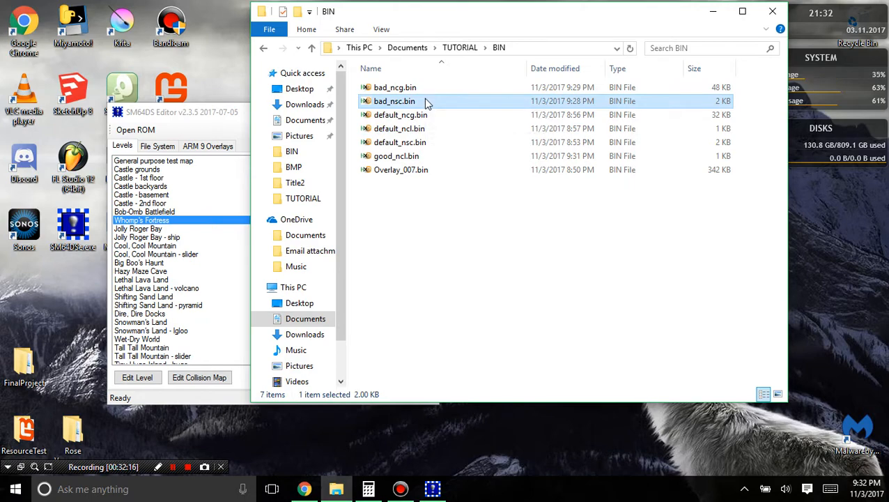
pyautogui.doubleClick(428, 104)
pyautogui.click(341, 490)
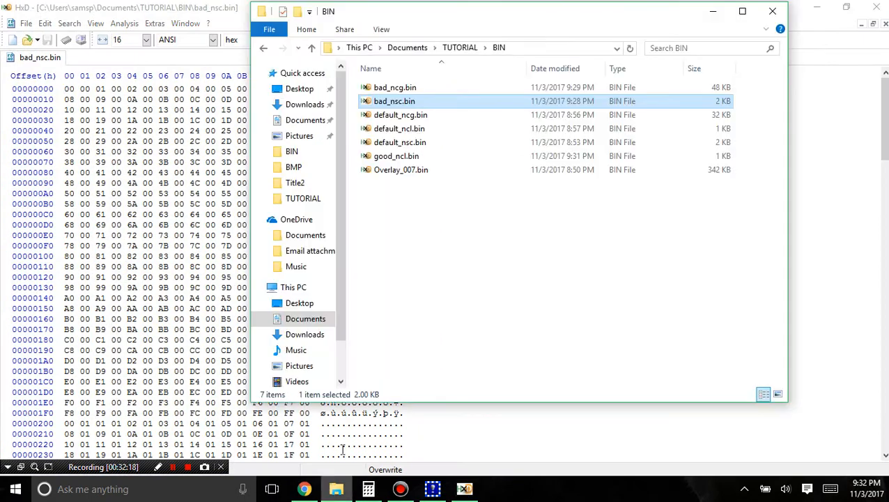
pyautogui.doubleClick(429, 142)
pyautogui.scroll(-16, 448, 131)
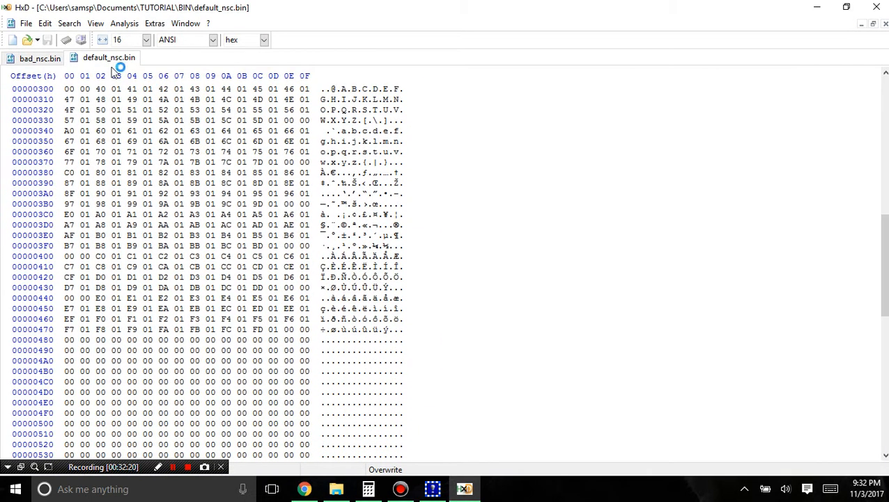
pyautogui.click(44, 57)
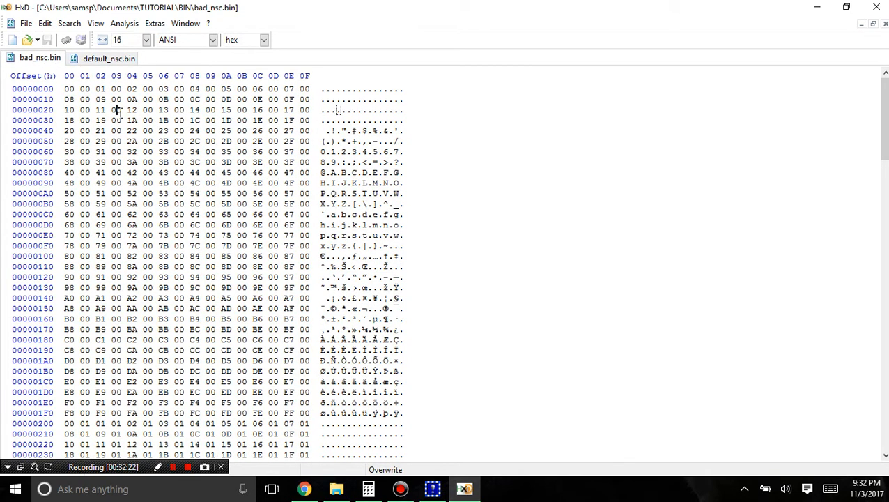
# - Compare the lengths and final rows of bad_nsc.bin and default_nsc.bin
pyautogui.hotkey('ctrl', 'a')
pyautogui.click(192, 184)
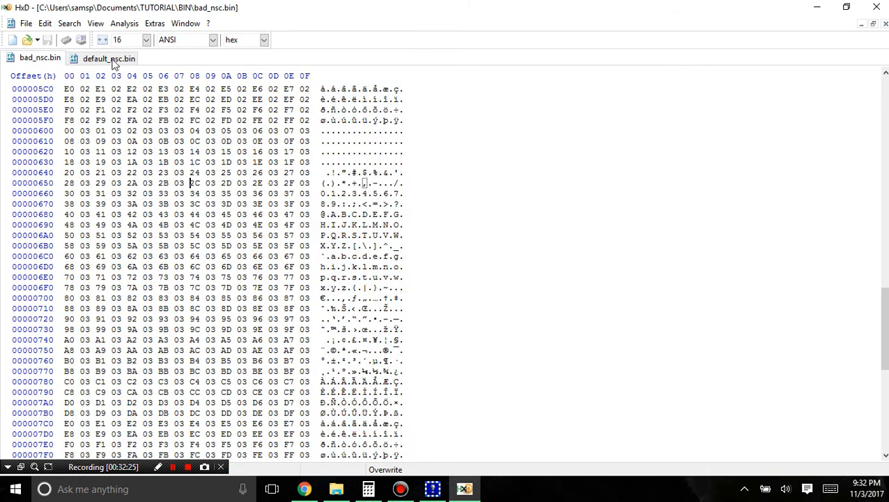
pyautogui.click(113, 60)
pyautogui.hotkey('ctrl', 'a')
pyautogui.click(228, 255)
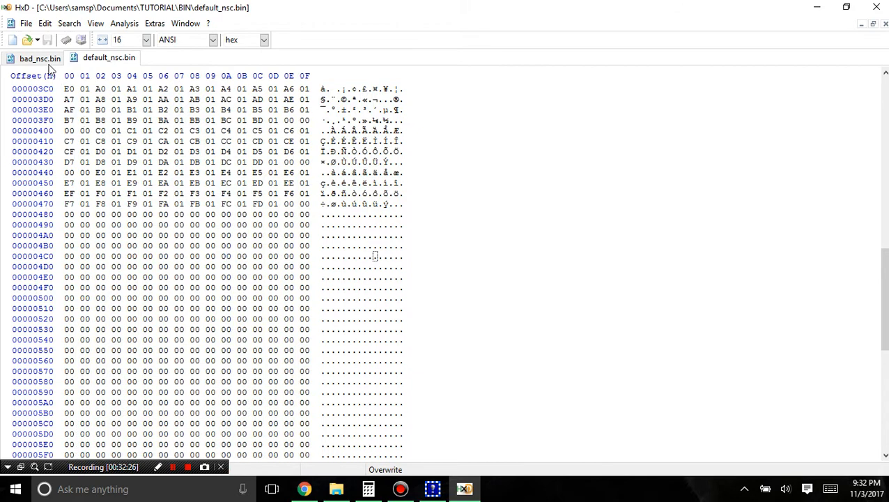
pyautogui.click(43, 60)
pyautogui.scroll(-10, 347, 331)
pyautogui.scroll(7, 357, 298)
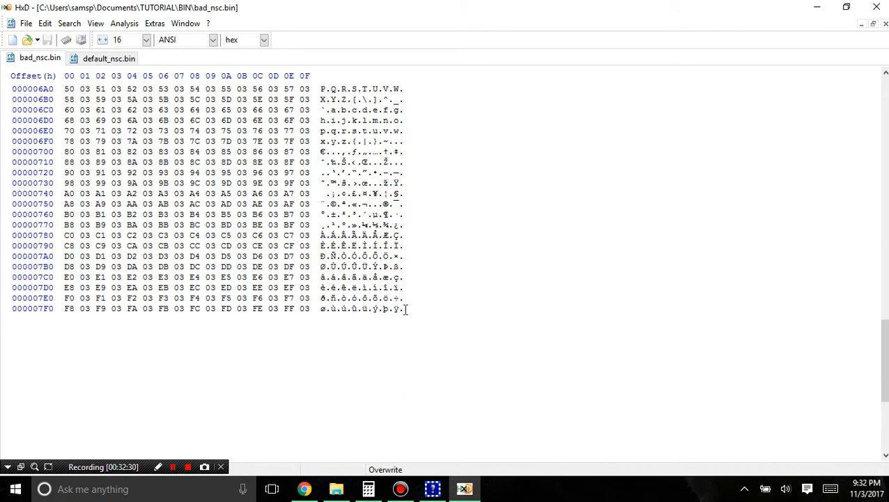
# - Measure bad_nsc.bin by selecting the bytes from offset 600 to the end, and the bytes from the start through row 5F0
pyautogui.moveTo(407, 309); pyautogui.dragTo(77, 237)
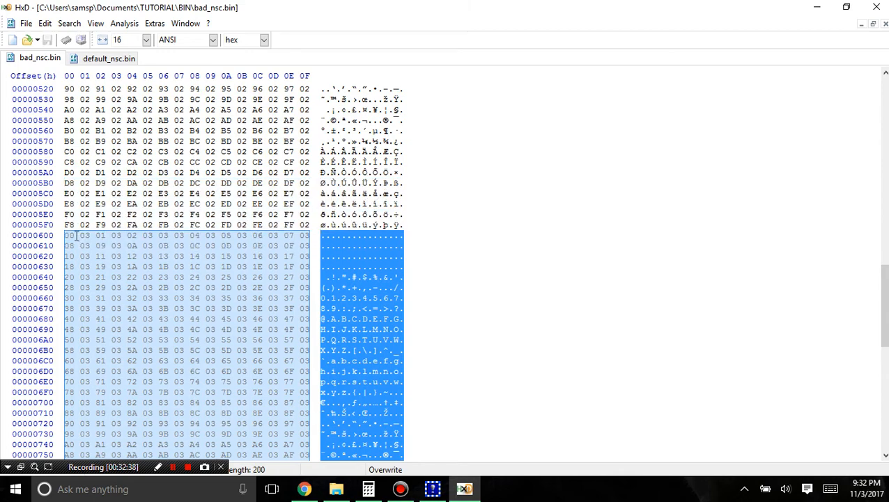
pyautogui.scroll(20, 78, 236)
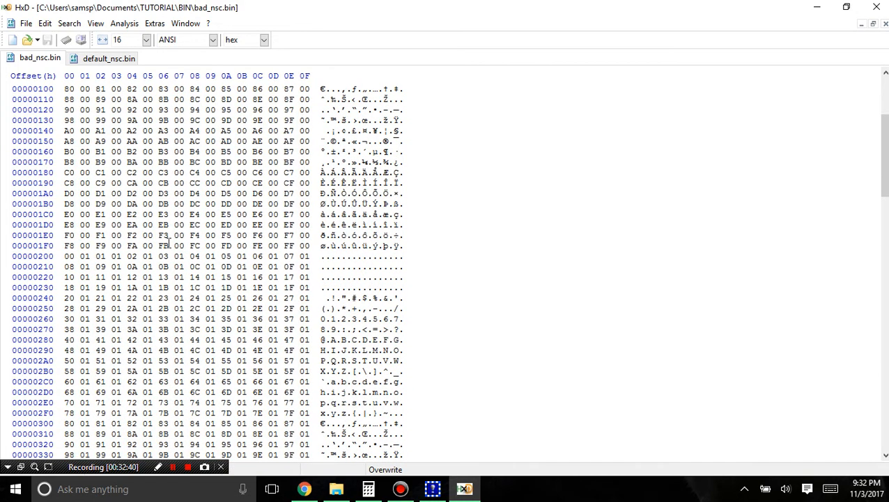
pyautogui.moveTo(68, 89); pyautogui.dragTo(377, 414)
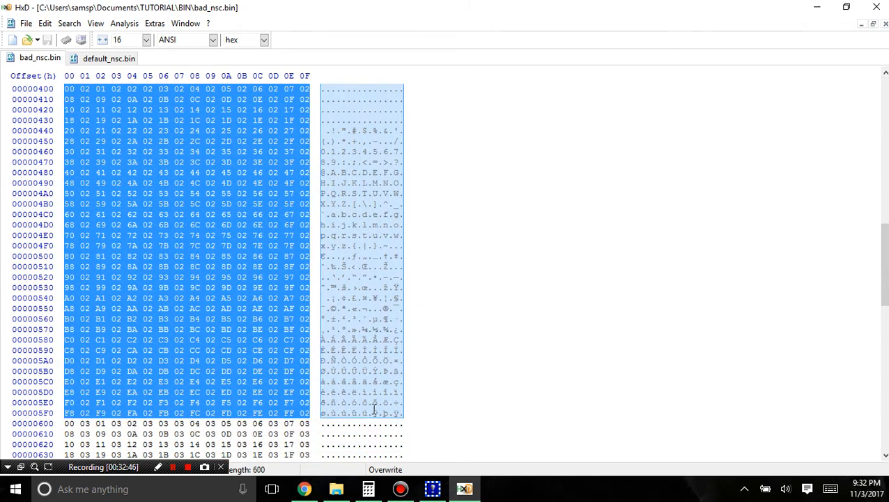
pyautogui.scroll(-3, 290, 404)
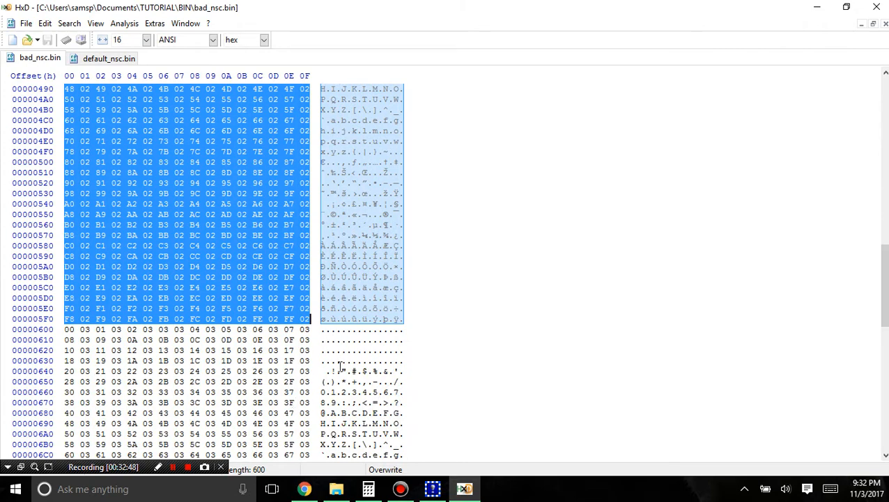
pyautogui.scroll(-14, 340, 367)
pyautogui.scroll(16, 338, 342)
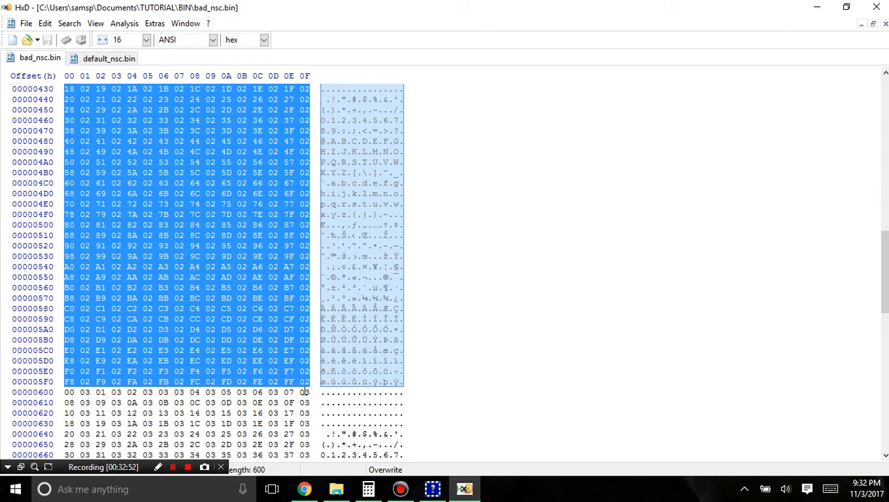
# - Check the total length of default_nsc.bin against the selection in bad_nsc.bin
pyautogui.click(97, 60)
pyautogui.hotkey('ctrl', 'a')
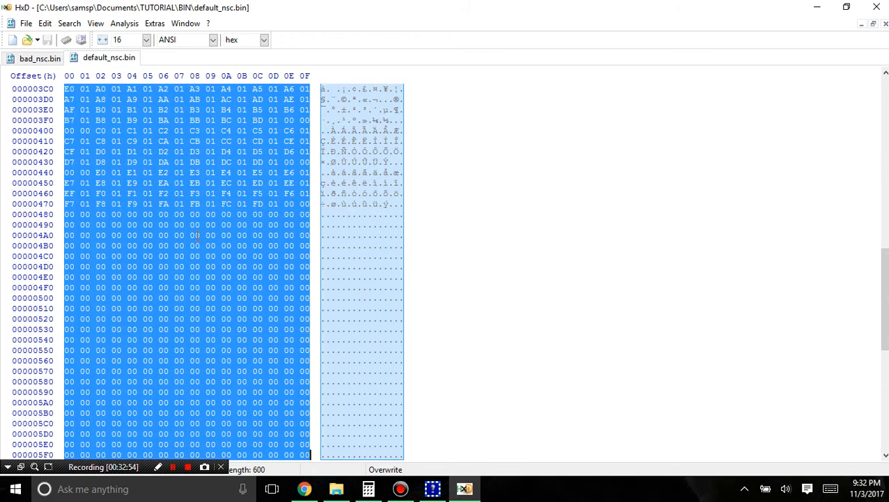
pyautogui.click(152, 185)
pyautogui.click(25, 60)
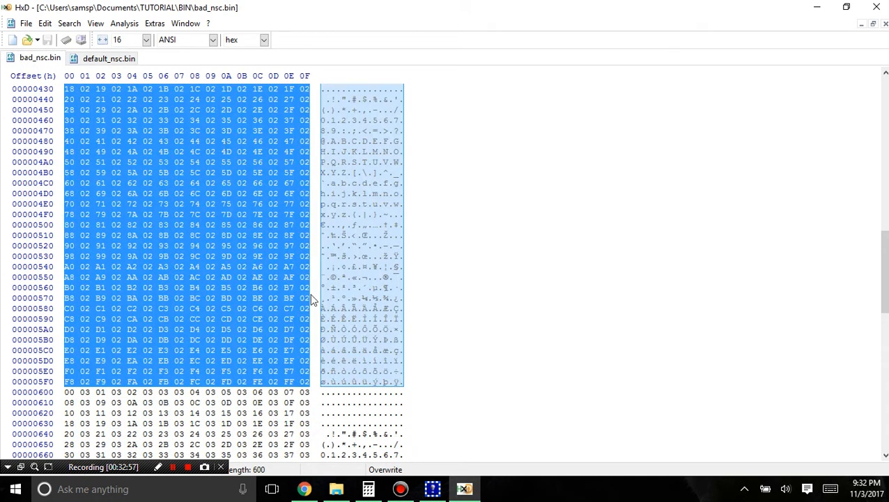
# - Highlight the extra bytes of bad_nsc.bin from offset 600 through row 7F0, and clear the selection
pyautogui.scroll(-11, 318, 335)
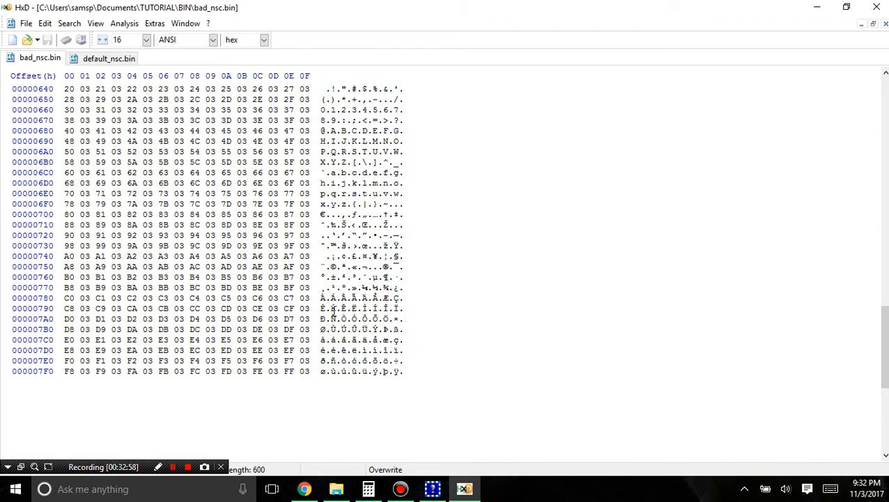
pyautogui.scroll(5, 333, 311)
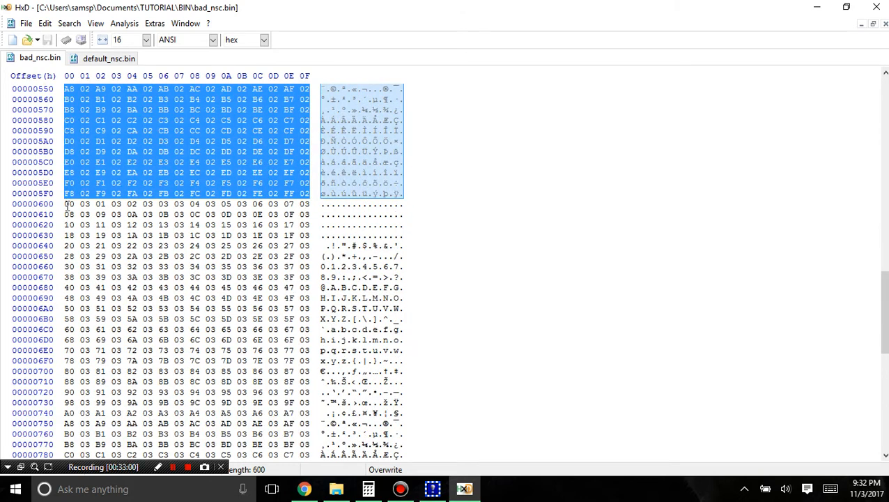
pyautogui.moveTo(68, 204); pyautogui.dragTo(425, 454)
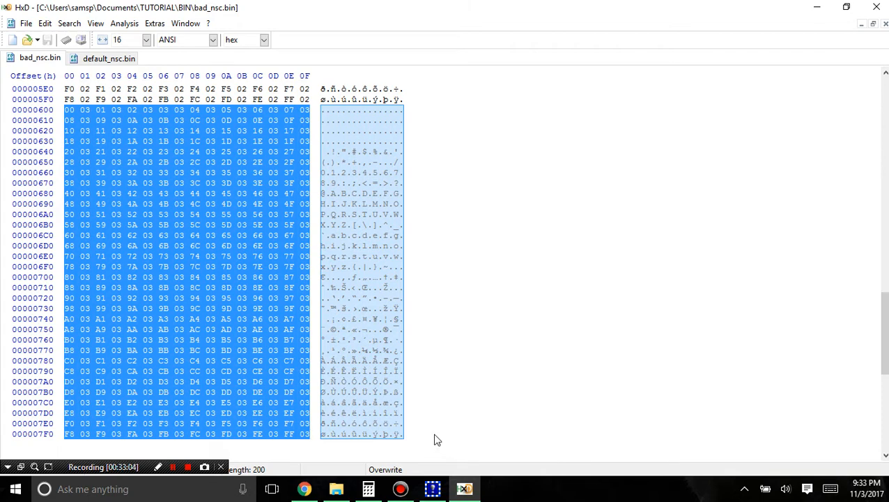
pyautogui.scroll(2, 434, 440)
pyautogui.click(383, 381)
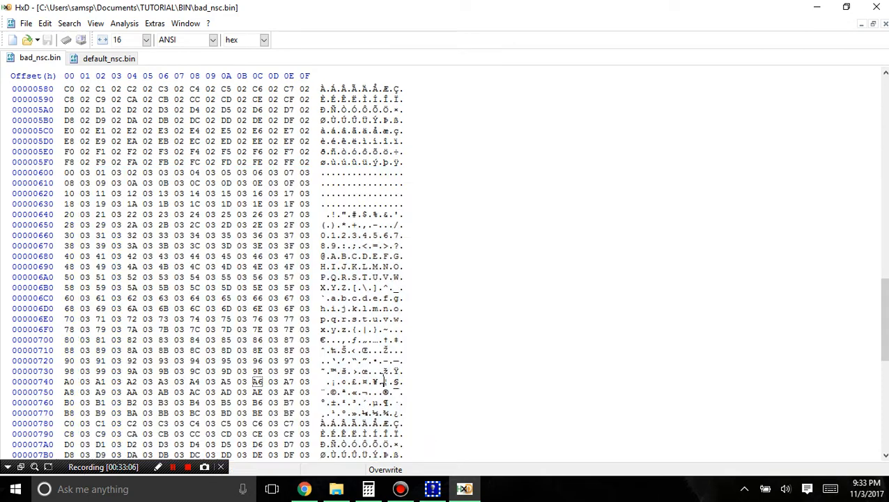
# - Switch between both NSC files and examine the zero-filled rows at the end of default_nsc.bin
pyautogui.click(98, 59)
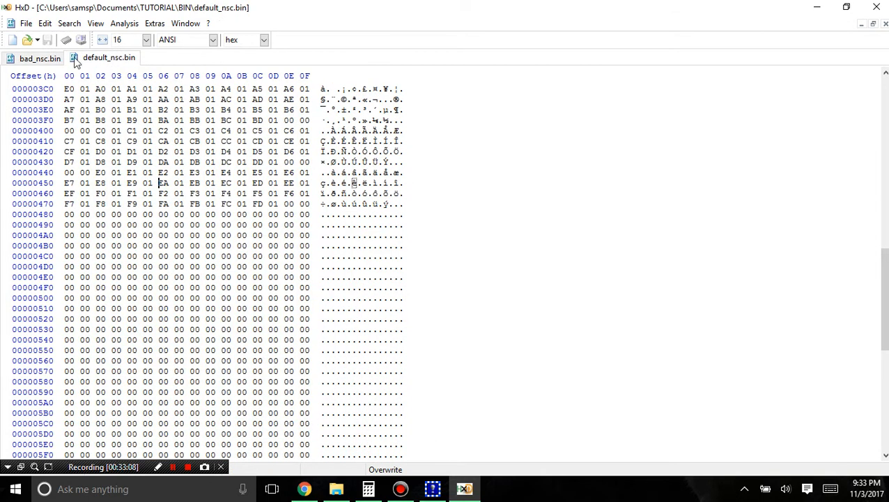
pyautogui.click(31, 59)
pyautogui.click(86, 62)
pyautogui.scroll(-10, 288, 358)
pyautogui.scroll(10, 278, 347)
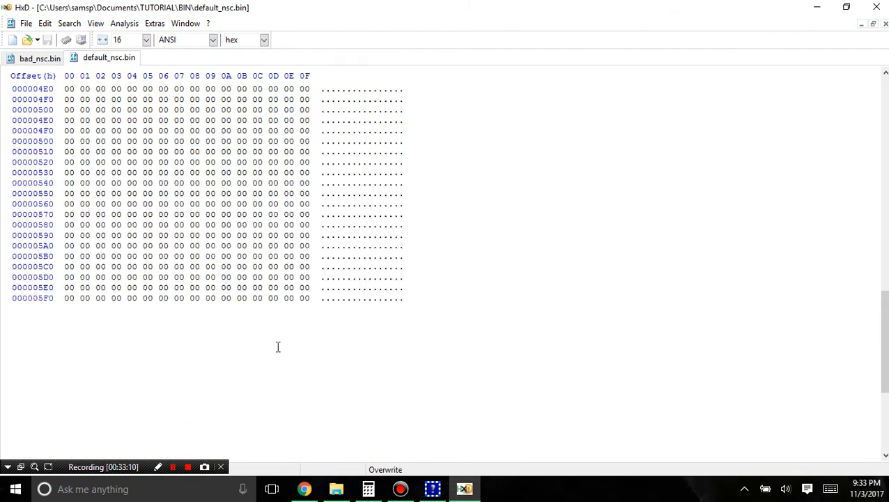
pyautogui.click(284, 341)
pyautogui.scroll(-2, 285, 348)
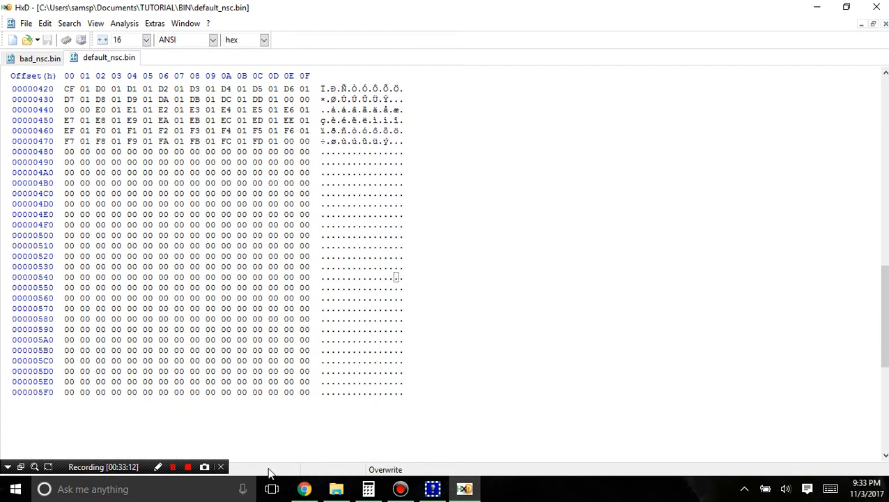
pyautogui.click(174, 467)
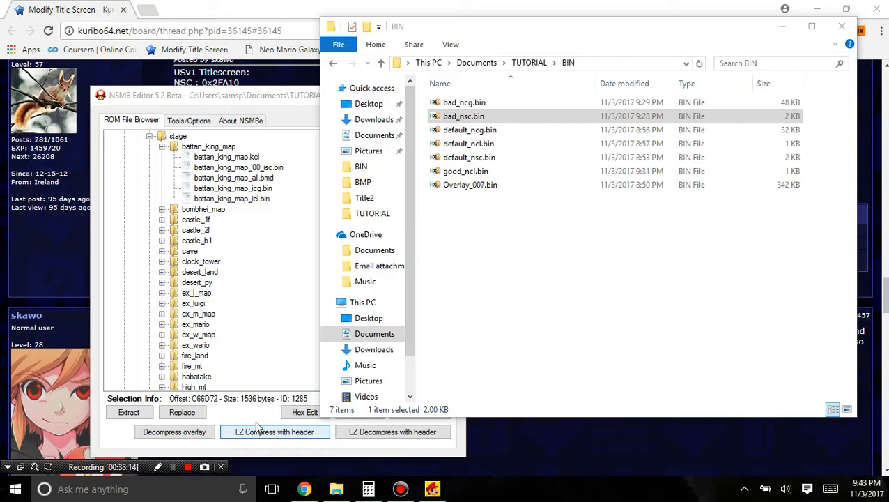
# - Extract battan_king_map_00_isc.bin from Dummy.nds over bad_nsc.bin in the BIN folder, and close the NSMB Editor
pyautogui.click(273, 108)
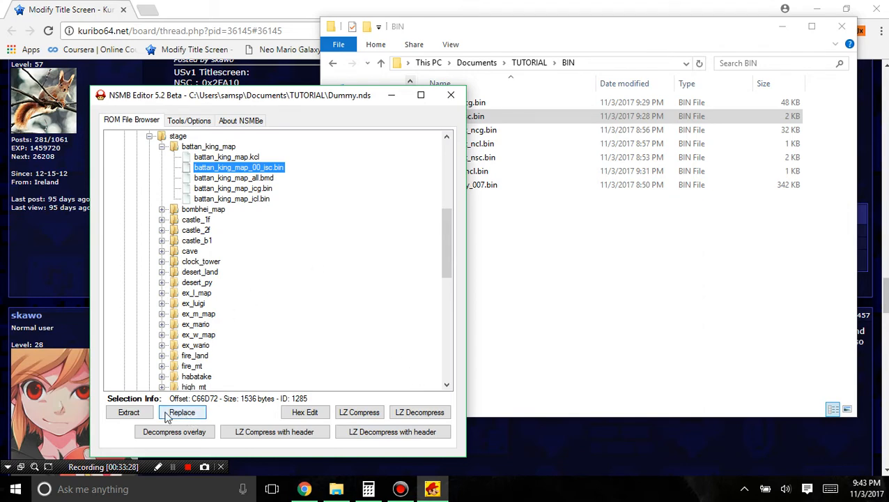
pyautogui.click(128, 411)
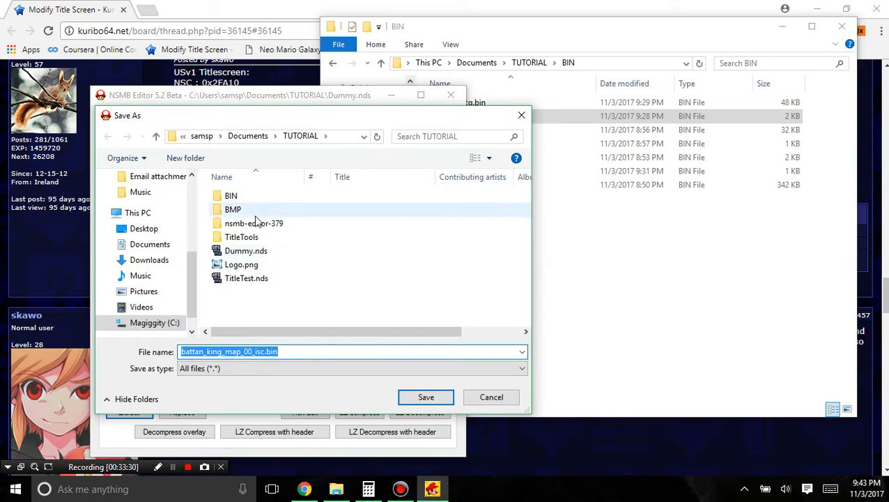
pyautogui.doubleClick(249, 196)
pyautogui.click(275, 209)
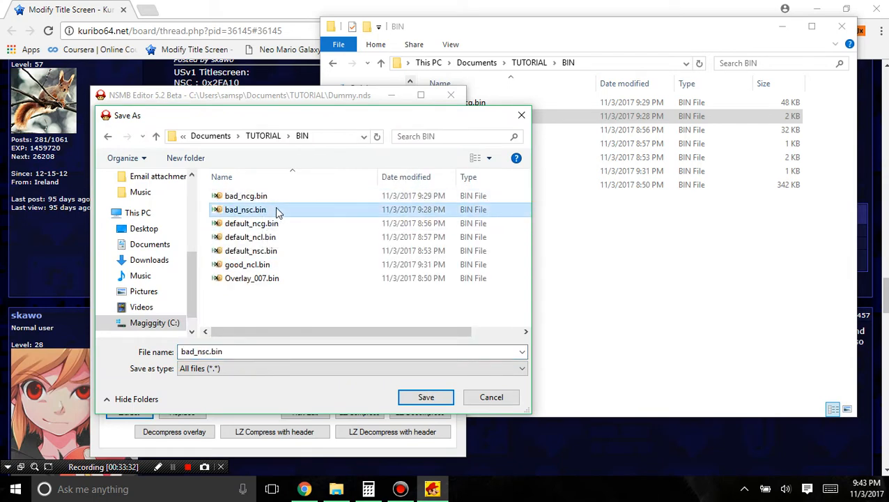
pyautogui.moveTo(283, 118); pyautogui.dragTo(477, 131)
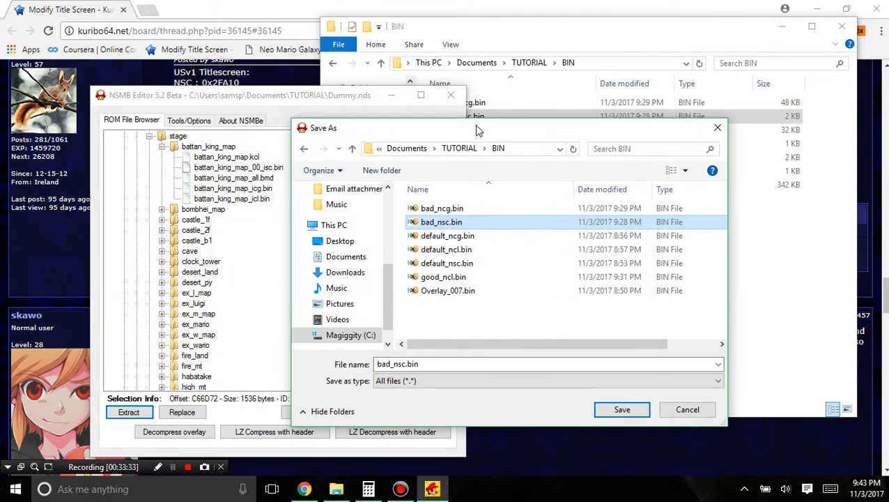
pyautogui.click(620, 409)
pyautogui.click(492, 249)
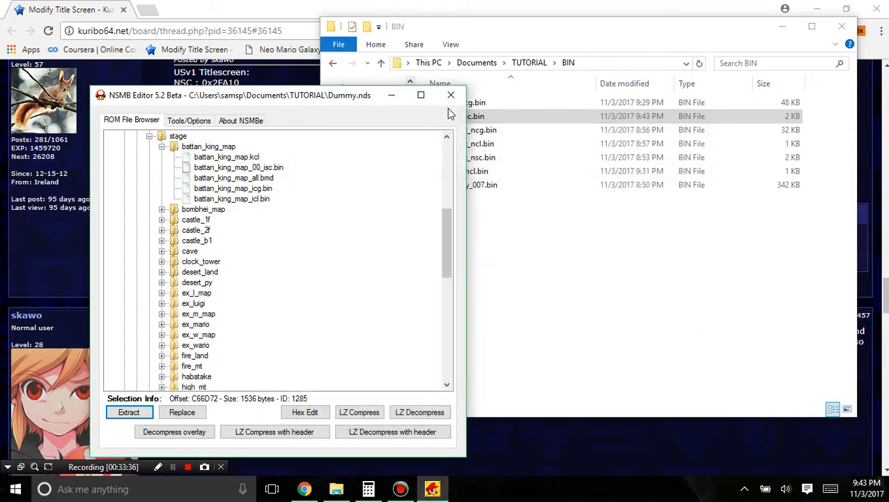
pyautogui.click(451, 94)
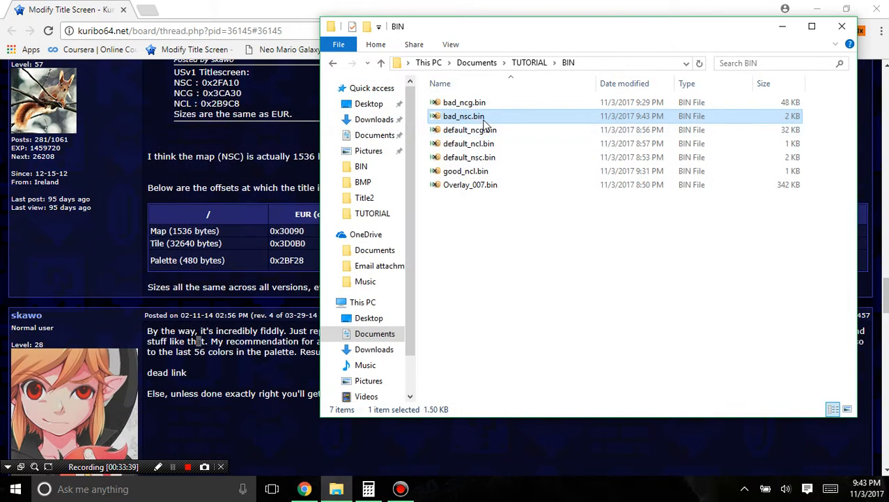
# - Open the new bad_nsc.bin in HxD, select all its bytes to check the length, and return to the BIN folder
pyautogui.doubleClick(474, 117)
pyautogui.hotkey('ctrl', 'a')
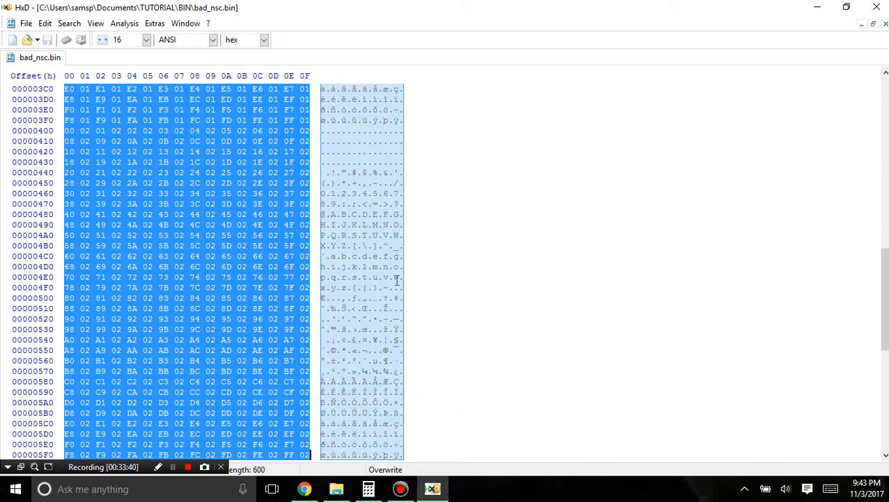
pyautogui.click(820, 8)
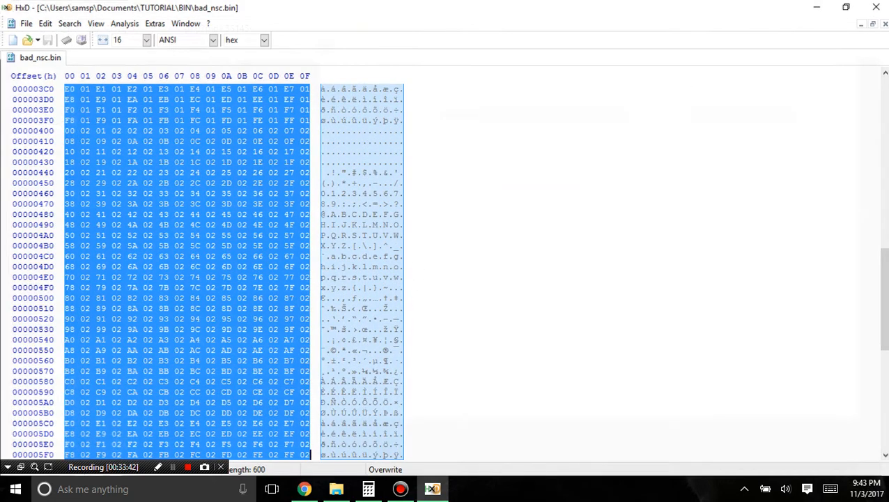
pyautogui.rightClick(495, 118)
pyautogui.click(578, 282)
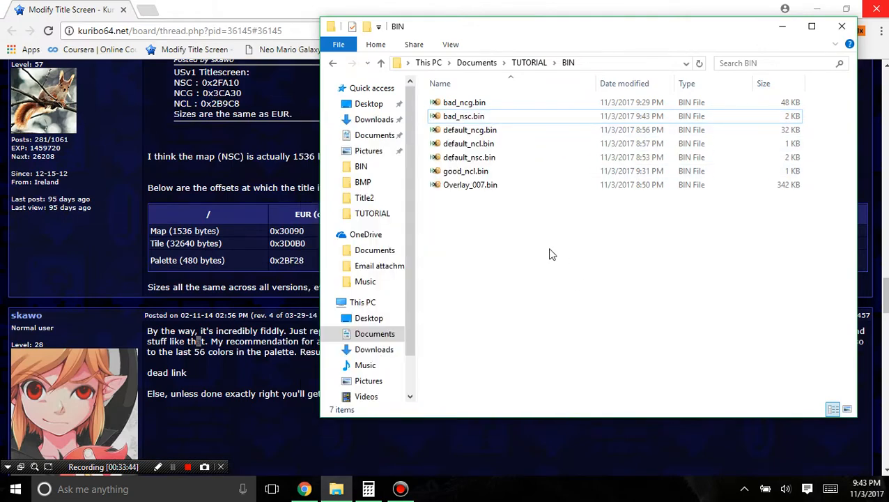
# - Copy bad_ncg.bin and bad_nsc.bin from the BIN folder into TitleTools' RoadRunner's De-Duplicator folder
pyautogui.click(497, 117)
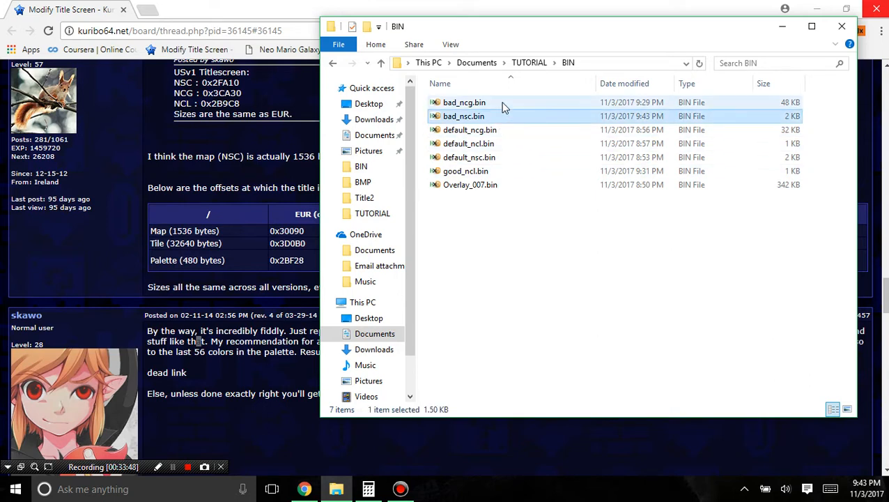
pyautogui.keyDown('ctrl'); pyautogui.click(495, 104); pyautogui.keyUp('ctrl')
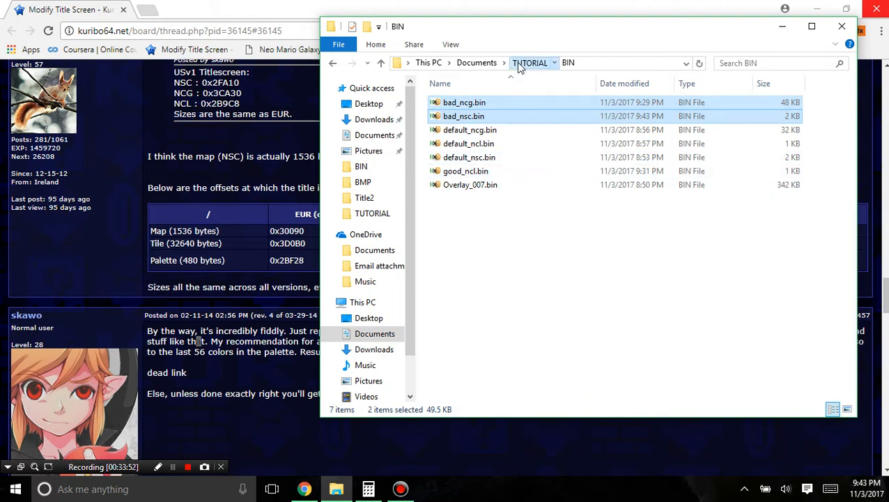
pyautogui.click(529, 62)
pyautogui.doubleClick(482, 120)
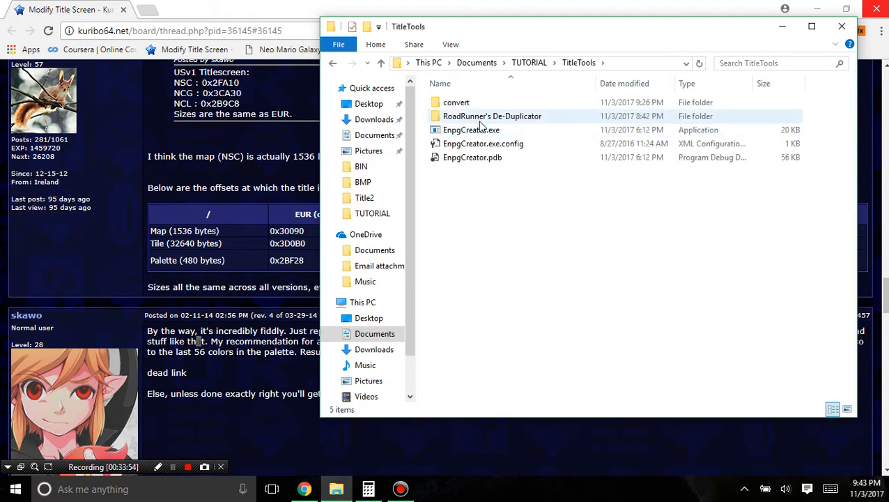
pyautogui.doubleClick(480, 118)
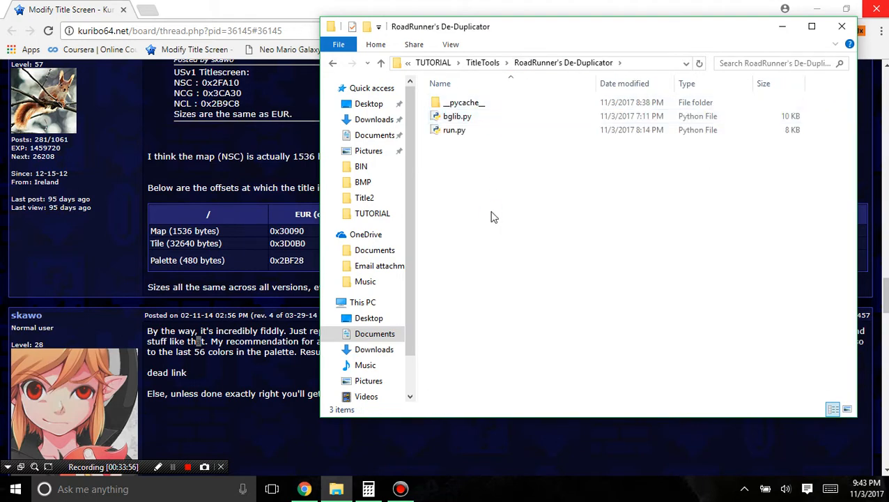
pyautogui.hotkey('ctrl', 'v')
pyautogui.click(478, 185)
# - Open the run.py script from the De-Duplicator folder for editing in IDLE
pyautogui.click(476, 158)
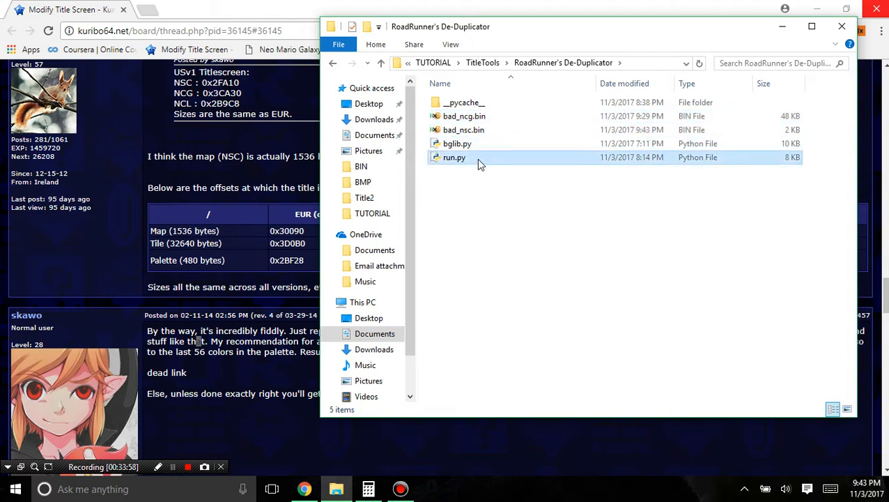
pyautogui.rightClick(486, 160)
pyautogui.click(446, 155)
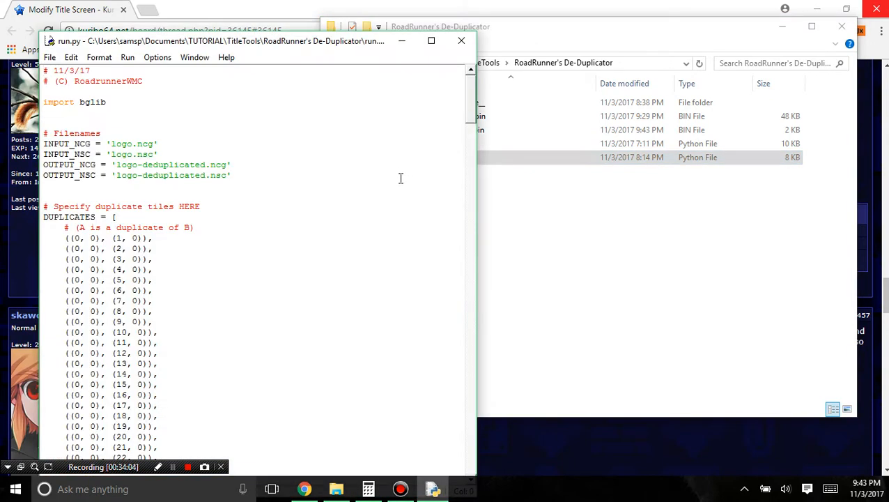
pyautogui.moveTo(470, 115); pyautogui.dragTo(433, 104)
pyautogui.scroll(-5, 446, 449)
# - Enter the command "pip install pillow" in an administrator Command Prompt, and close the window without running it
pyautogui.rightClick(4, 492)
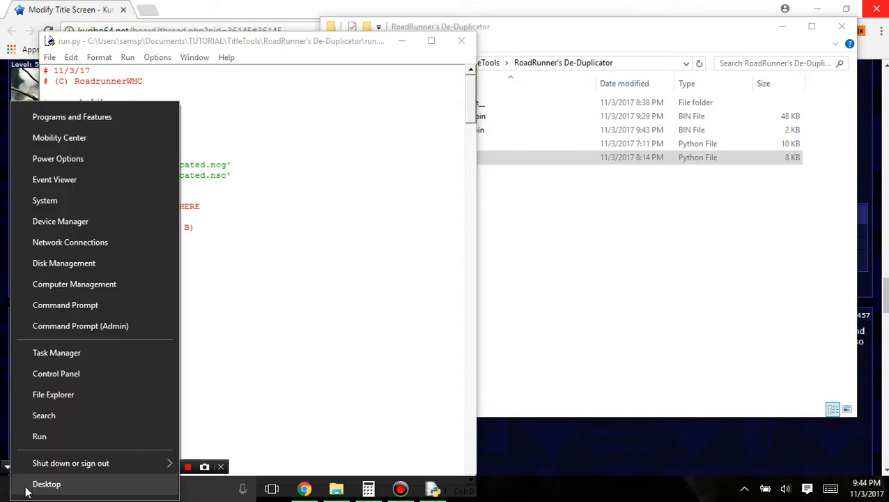
pyautogui.click(75, 327)
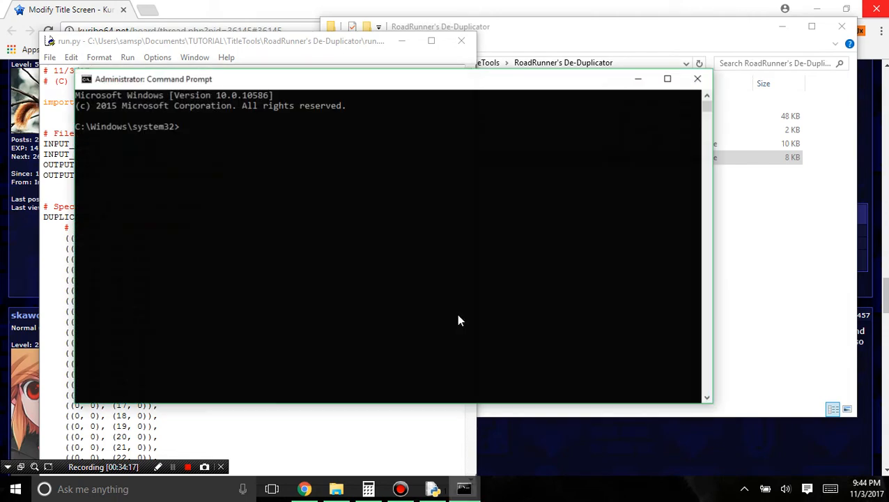
pyautogui.write('pip install pillow')
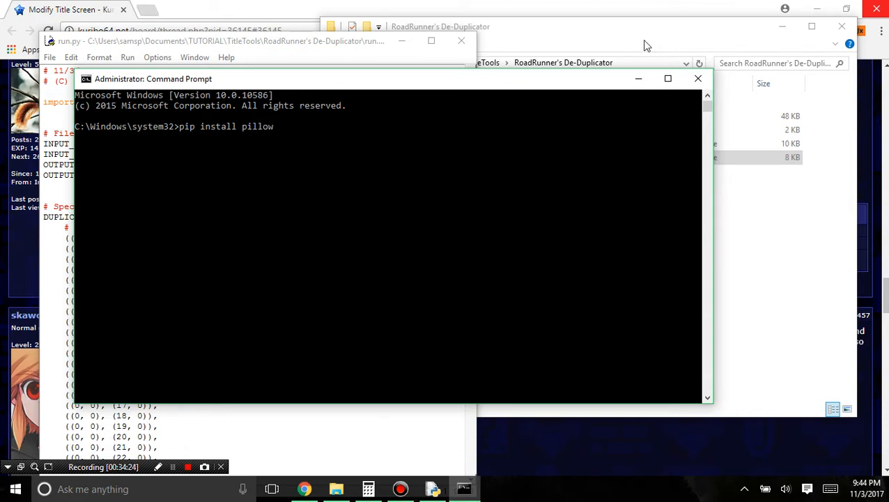
pyautogui.click(697, 78)
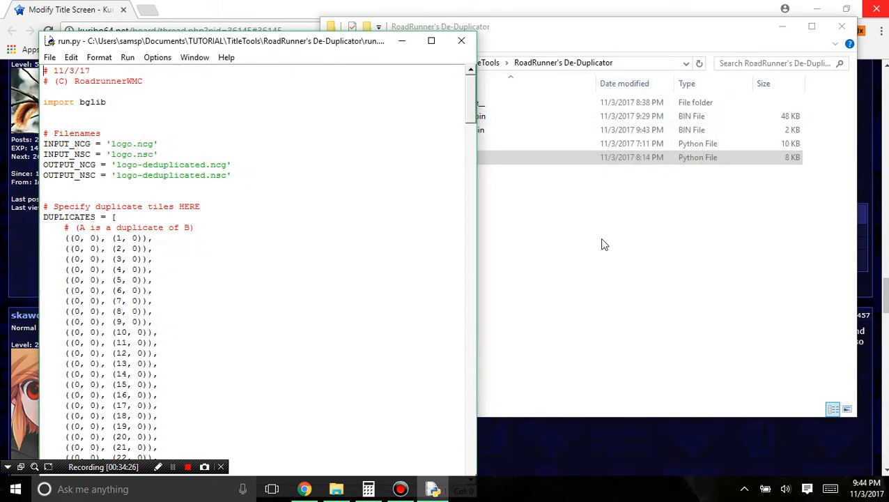
# - Rename bad_ncg.bin in the De-Duplicator folder to logo.ncg, accepting the extension change
pyautogui.click(626, 253)
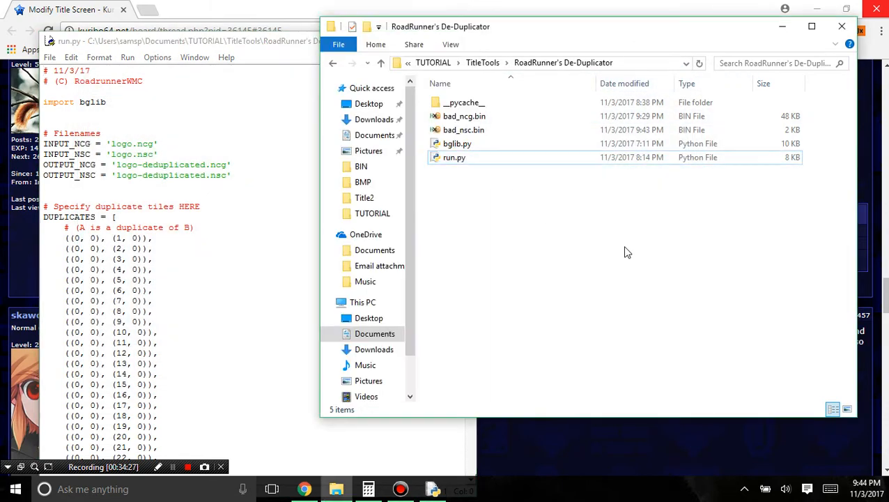
pyautogui.click(477, 162)
pyautogui.click(151, 187)
pyautogui.click(576, 227)
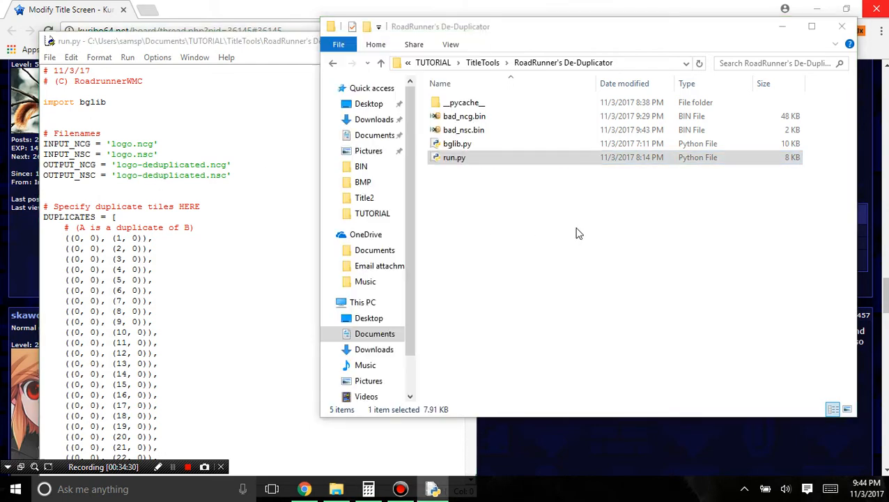
pyautogui.rightClick(498, 117)
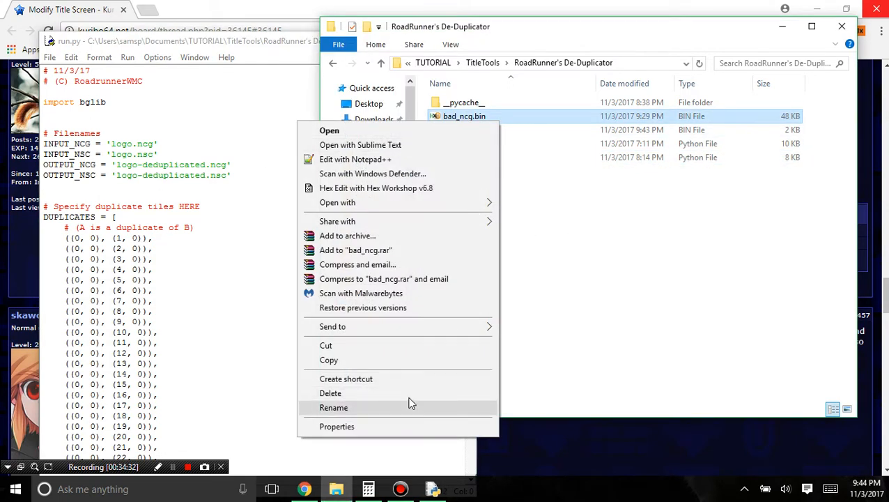
pyautogui.click(410, 407)
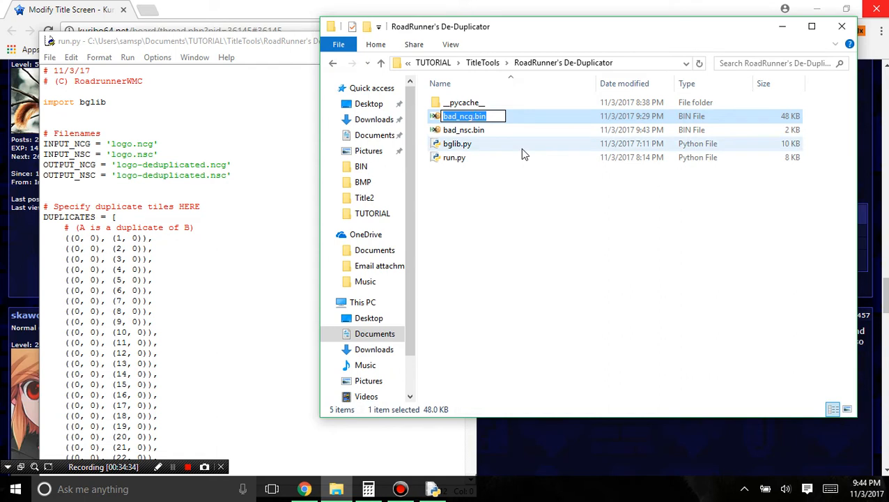
pyautogui.write('log')
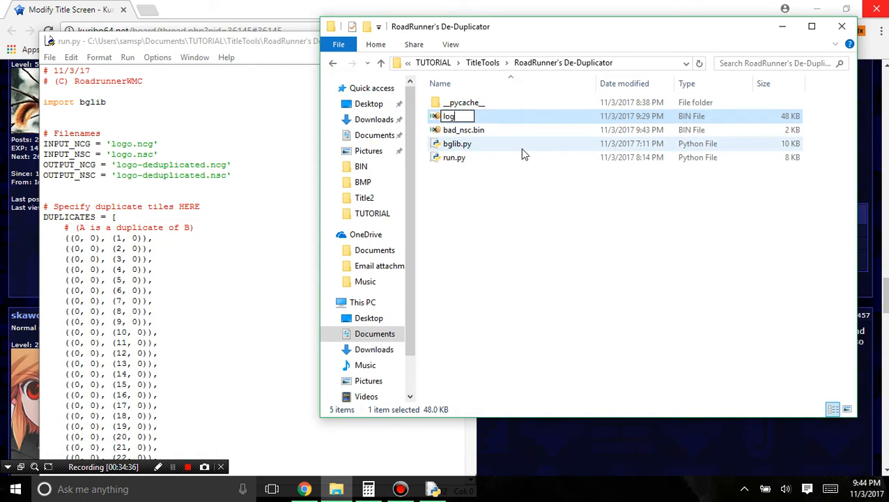
pyautogui.write('o.nc')
pyautogui.write('g')
pyautogui.press('Return')
pyautogui.click(499, 246)
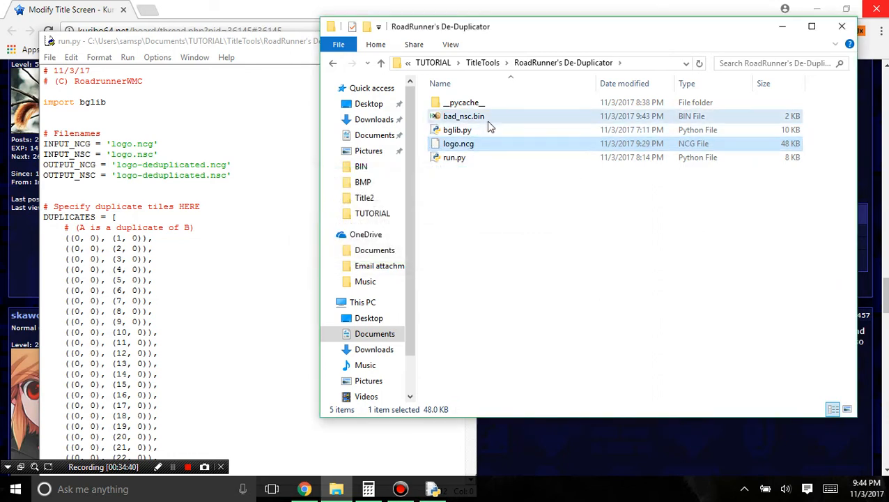
# - Rename bad_nsc.bin in the De-Duplicator folder to logo.nsc, accepting the extension change
pyautogui.click(488, 120)
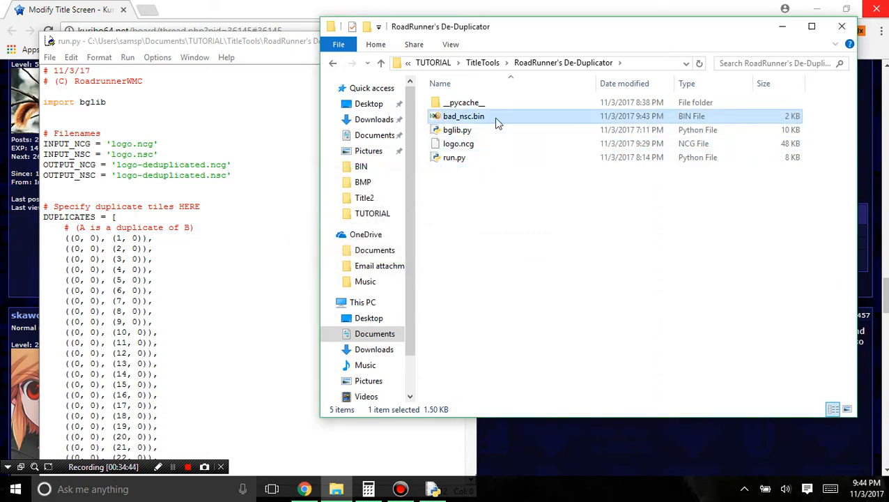
pyautogui.rightClick(499, 122)
pyautogui.click(398, 405)
pyautogui.write('lo')
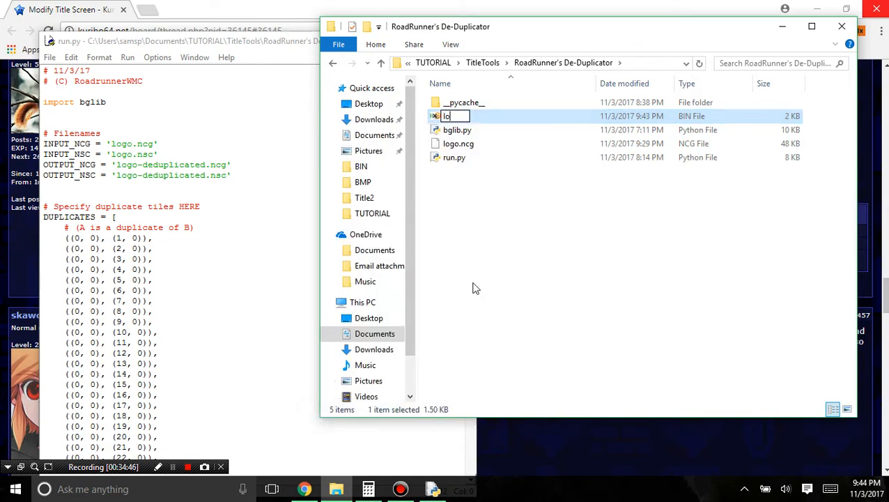
pyautogui.write('go.nsc')
pyautogui.press('Return')
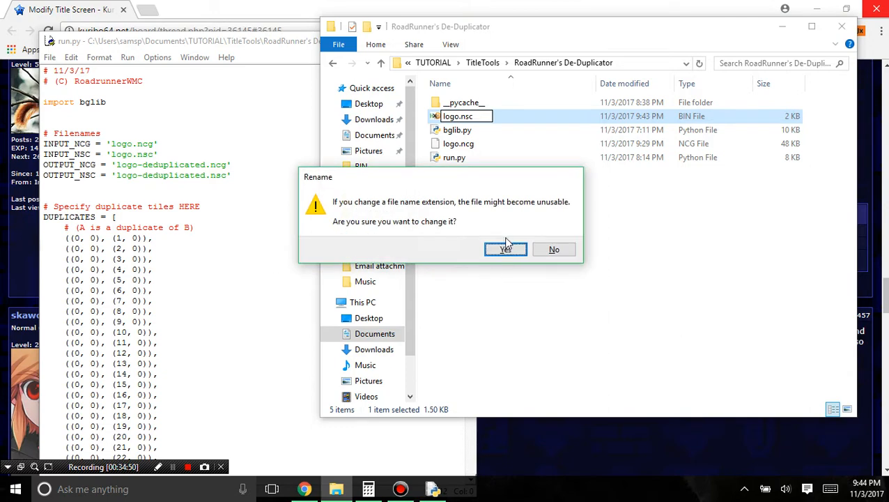
pyautogui.click(508, 247)
pyautogui.click(509, 234)
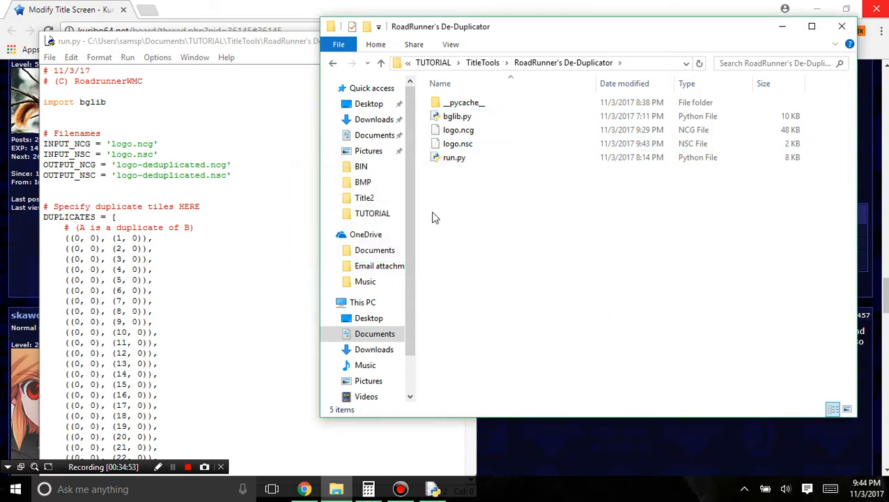
# - Examine the DUPLICATES tile list in run.py through to its end and the code that opens the input files
pyautogui.scroll(-20, 250, 248)
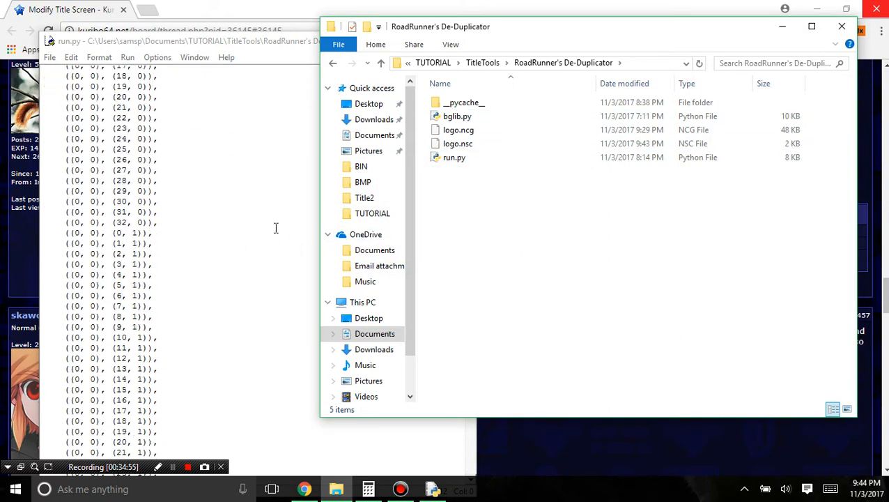
pyautogui.scroll(-20, 240, 252)
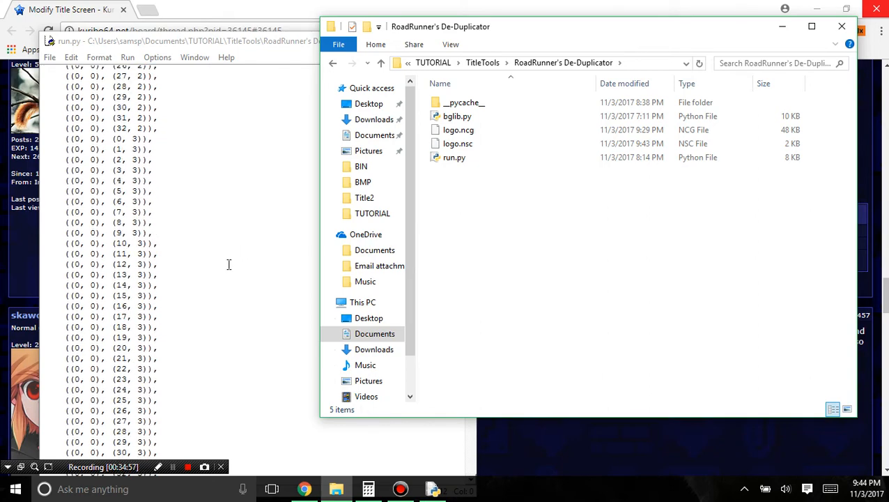
pyautogui.scroll(-20, 304, 288)
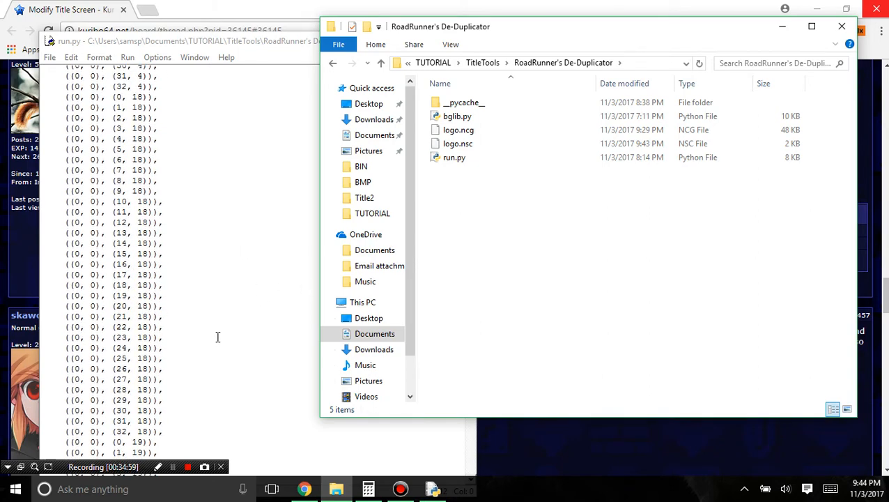
pyautogui.click(224, 324)
pyautogui.scroll(-12, 227, 334)
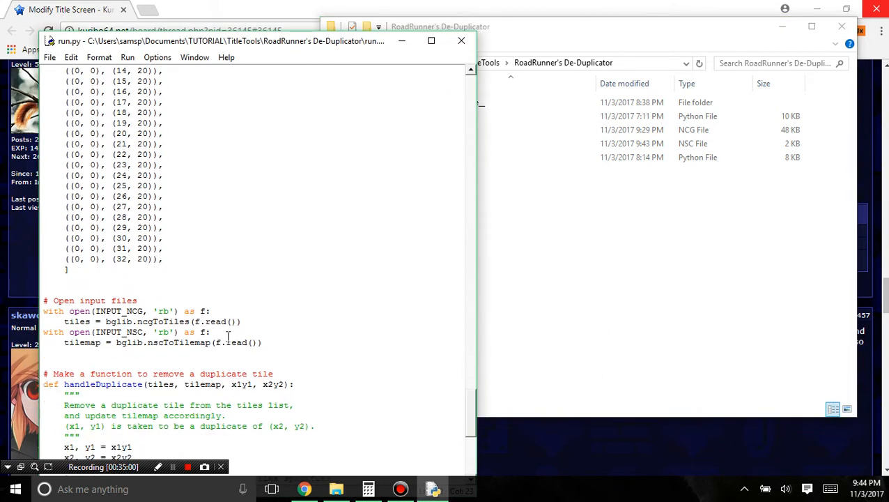
# - Open title2.bmp from the TUTORIAL project's BMP folder in GIMP
pyautogui.moveTo(467, 411); pyautogui.dragTo(456, 113)
pyautogui.click(625, 281)
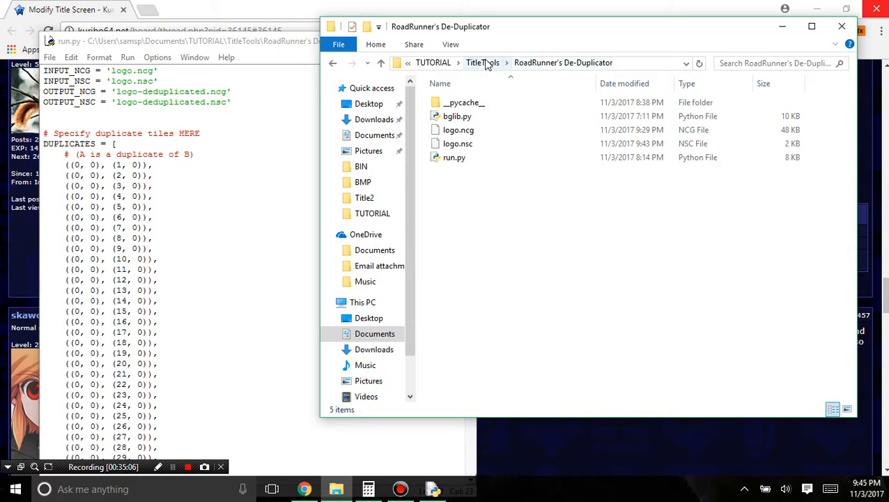
pyautogui.click(433, 62)
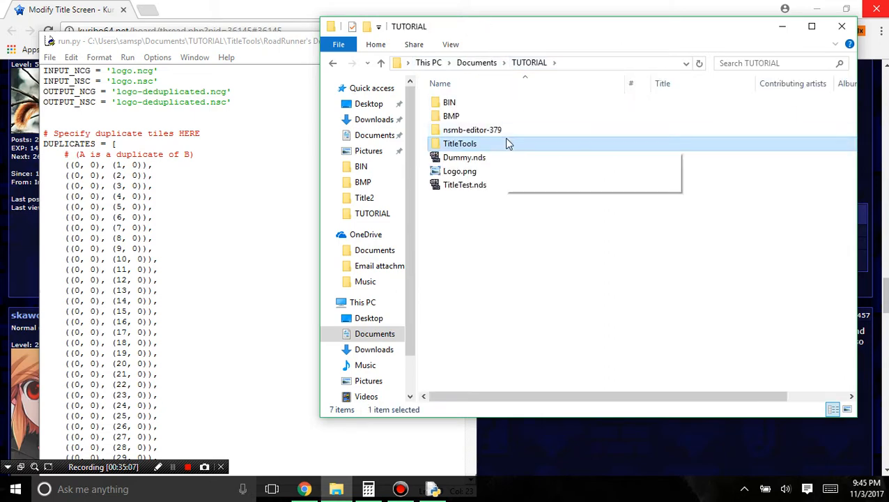
pyautogui.doubleClick(478, 104)
pyautogui.click(528, 64)
pyautogui.doubleClick(473, 115)
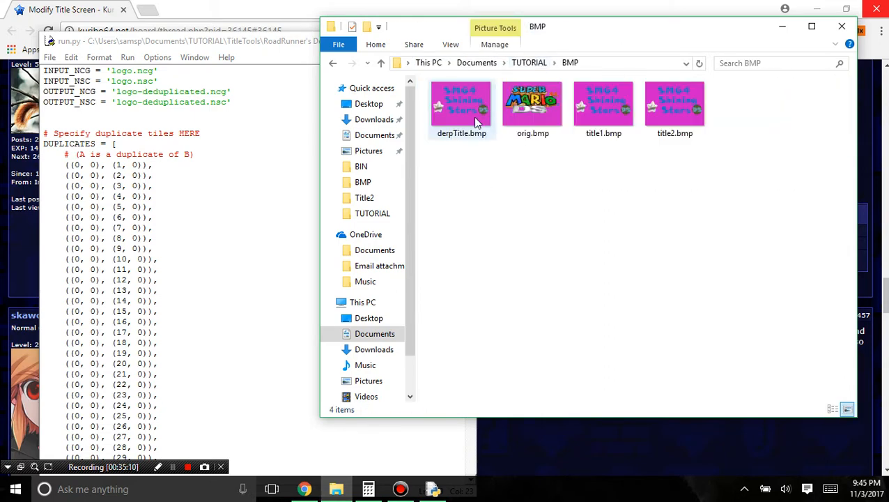
pyautogui.rightClick(673, 108)
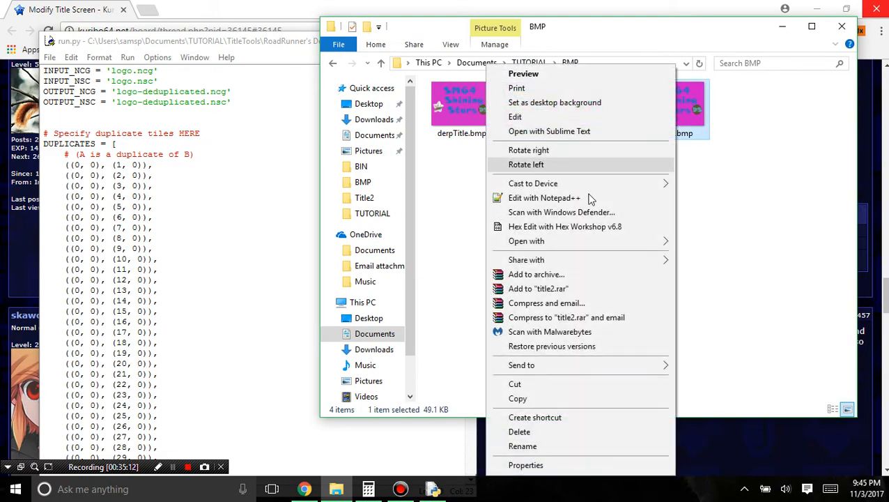
pyautogui.moveTo(579, 244)
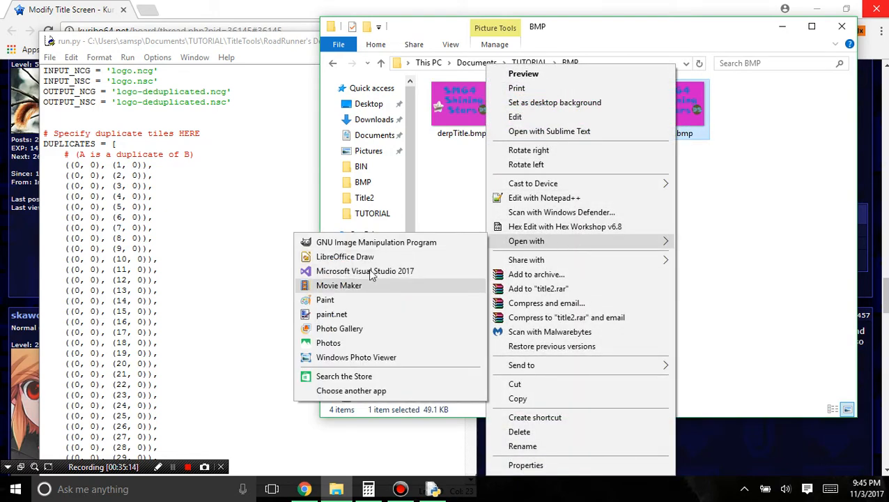
pyautogui.click(416, 242)
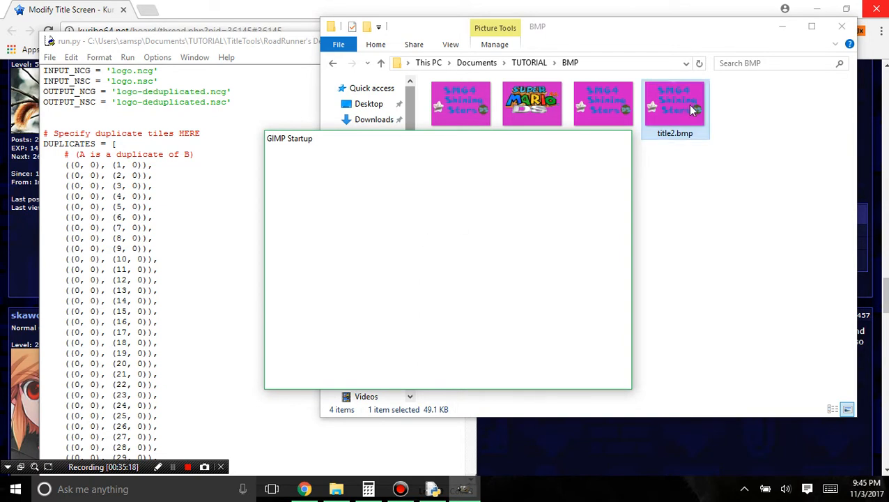
# - Return the file window to the RoadRunner's De-Duplicator folder inside TitleTools
pyautogui.click(672, 230)
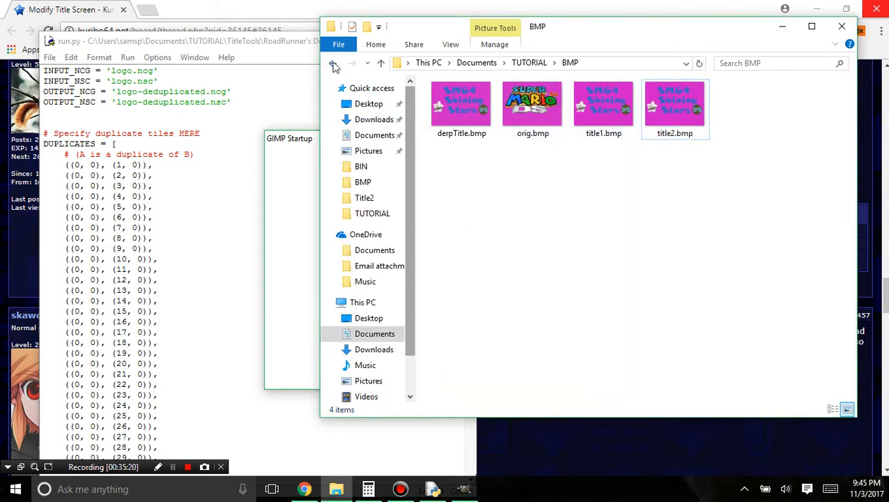
pyautogui.click(334, 65)
pyautogui.click(331, 64)
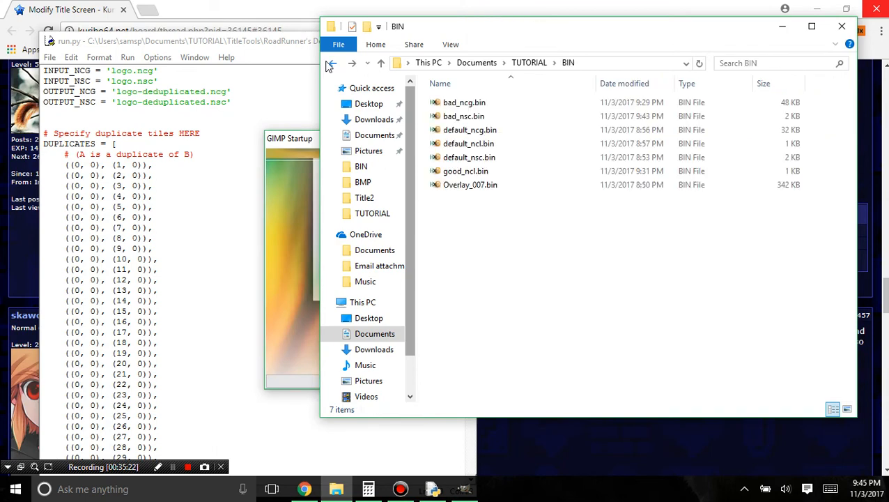
pyautogui.click(520, 66)
pyautogui.click(479, 140)
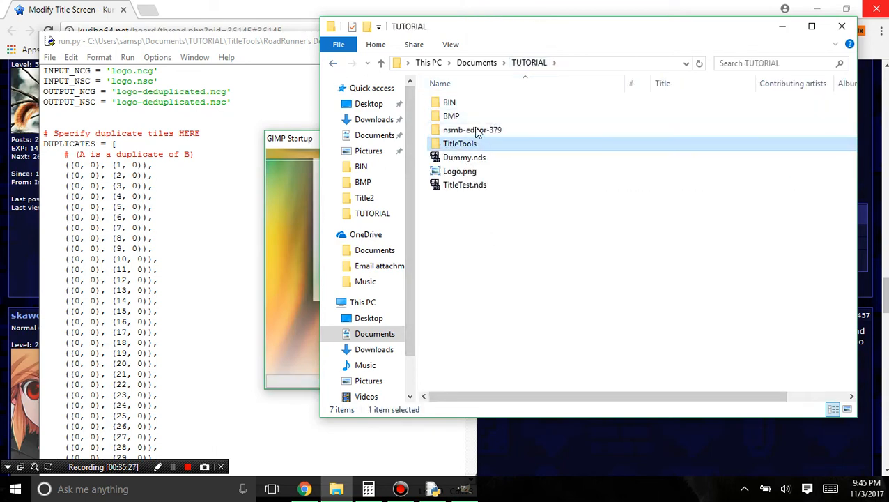
pyautogui.doubleClick(473, 142)
pyautogui.doubleClick(488, 116)
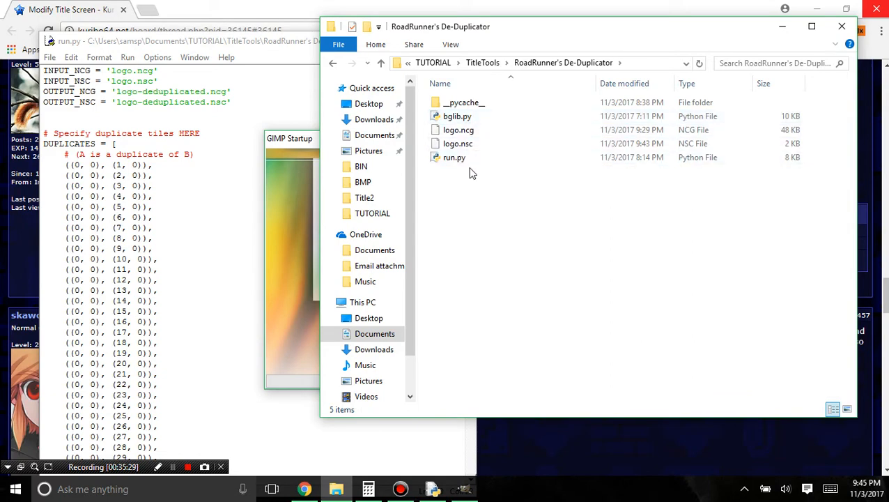
pyautogui.click(570, 127)
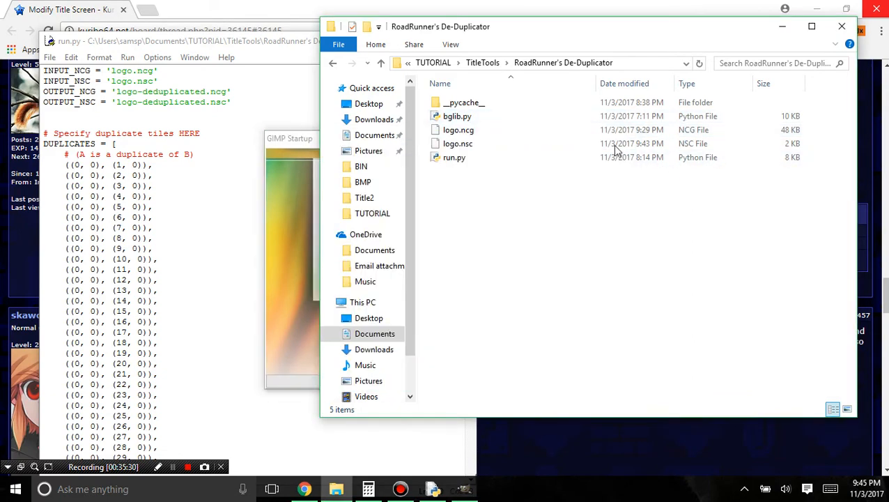
pyautogui.click(488, 157)
pyautogui.click(547, 245)
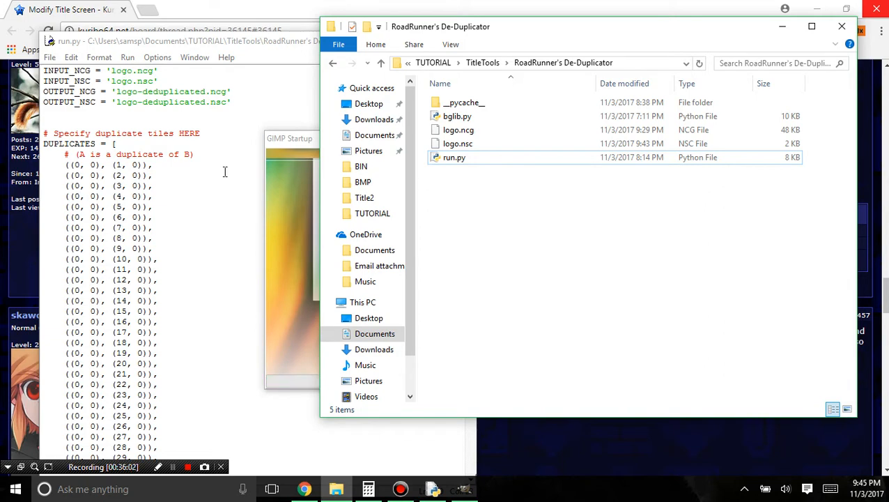
# - Close the floating Palettes window and enlarge the GIMP image window so the whole title2.bmp logo fits in view
pyautogui.click(276, 145)
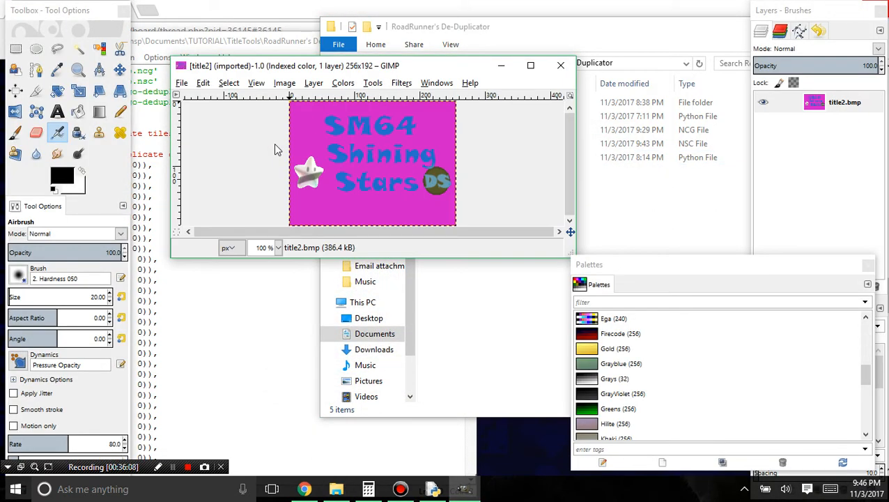
pyautogui.scroll(5, 438, 145)
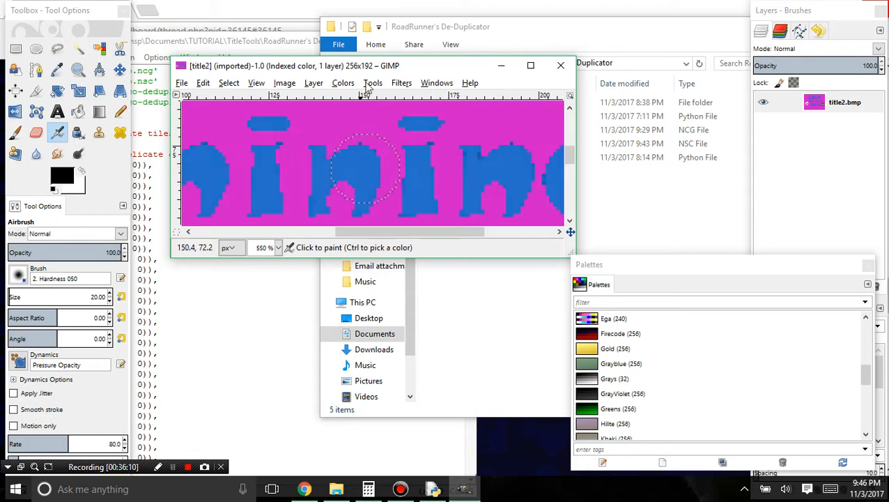
pyautogui.moveTo(571, 255); pyautogui.dragTo(745, 242)
pyautogui.click(868, 253)
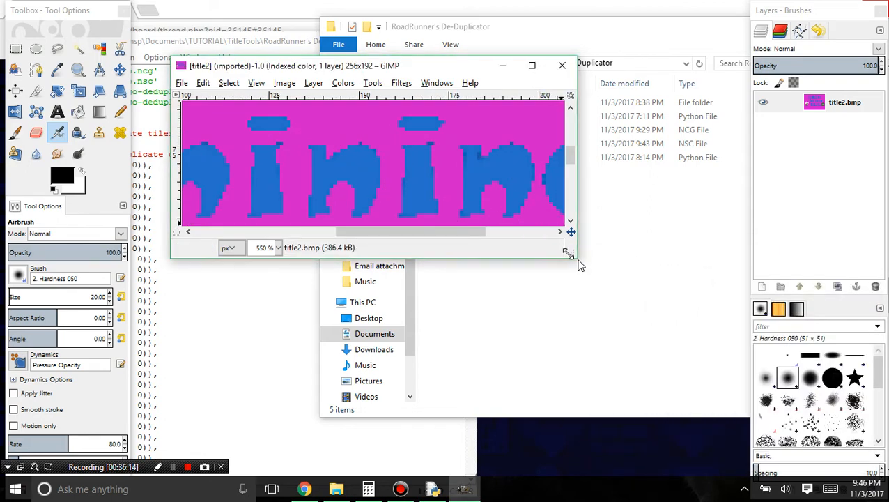
pyautogui.moveTo(576, 257); pyautogui.dragTo(706, 453)
pyautogui.scroll(-4, 590, 301)
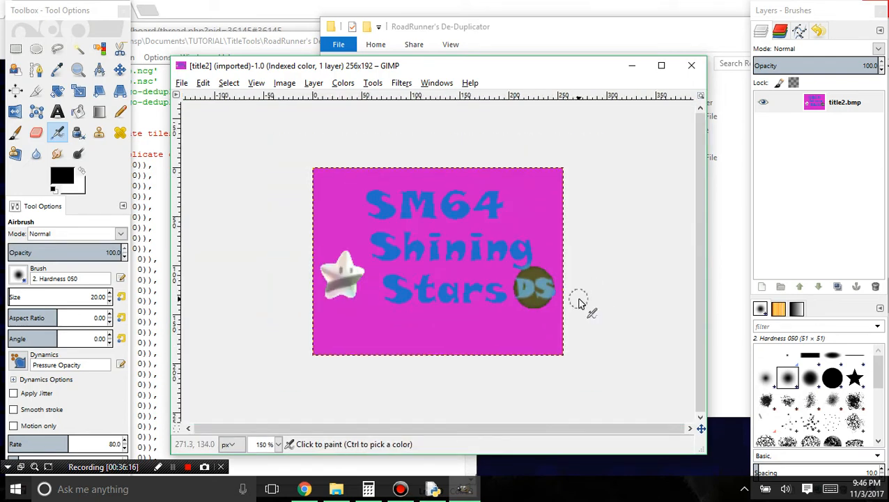
# - Show the grid over the title2 image and turn on snapping to the grid
pyautogui.click(256, 82)
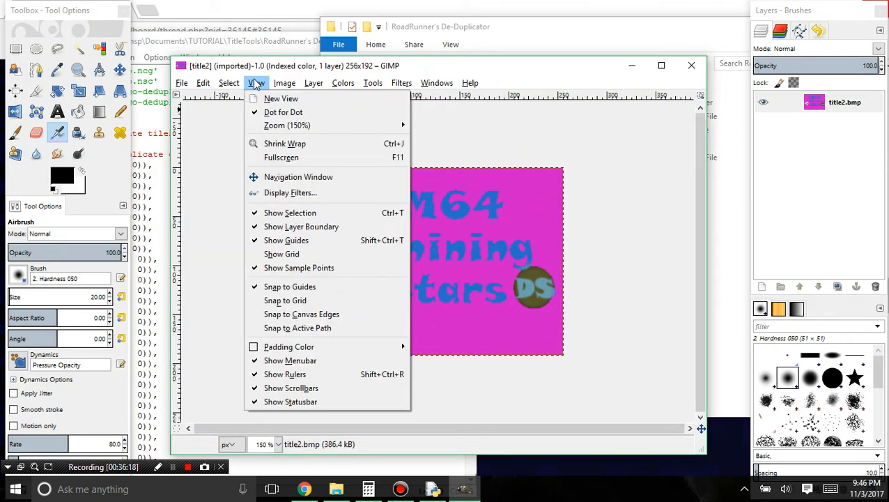
pyautogui.click(281, 254)
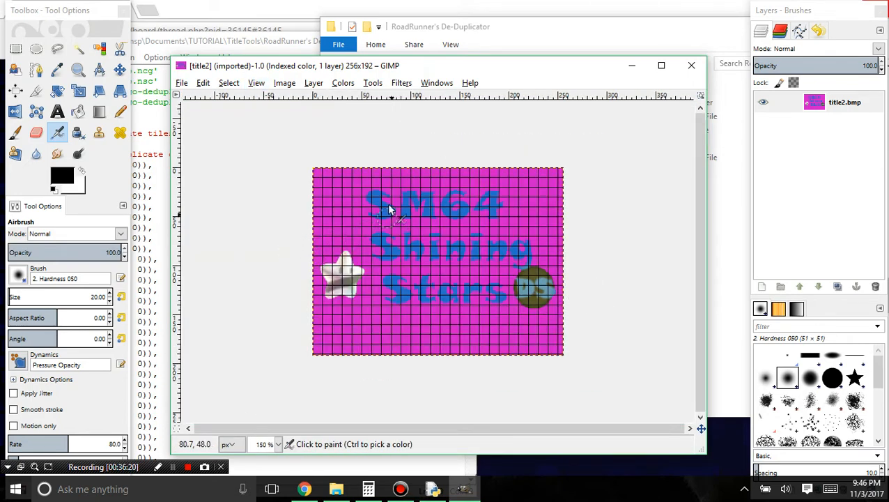
pyautogui.click(285, 83)
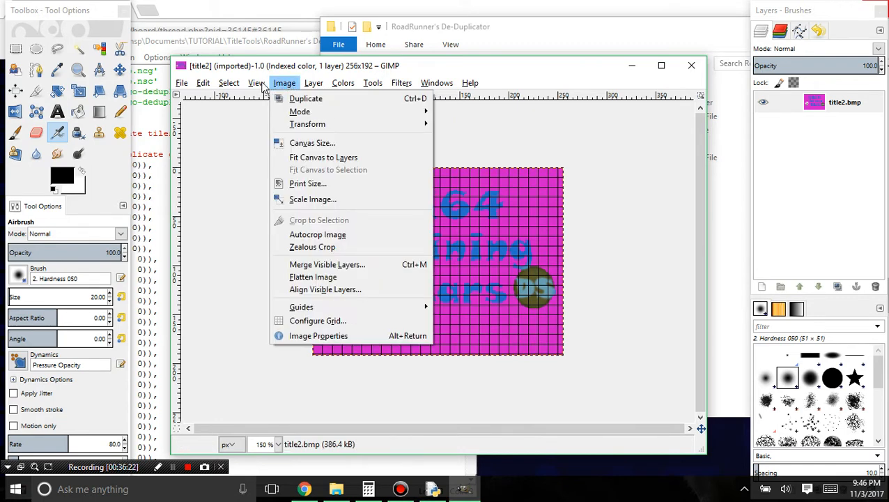
pyautogui.moveTo(259, 84)
pyautogui.moveTo(409, 85)
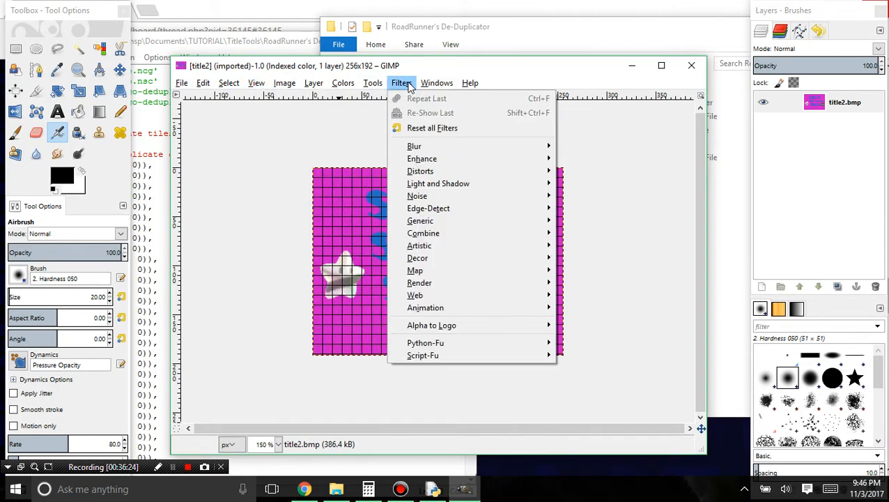
pyautogui.moveTo(434, 89)
pyautogui.moveTo(376, 90)
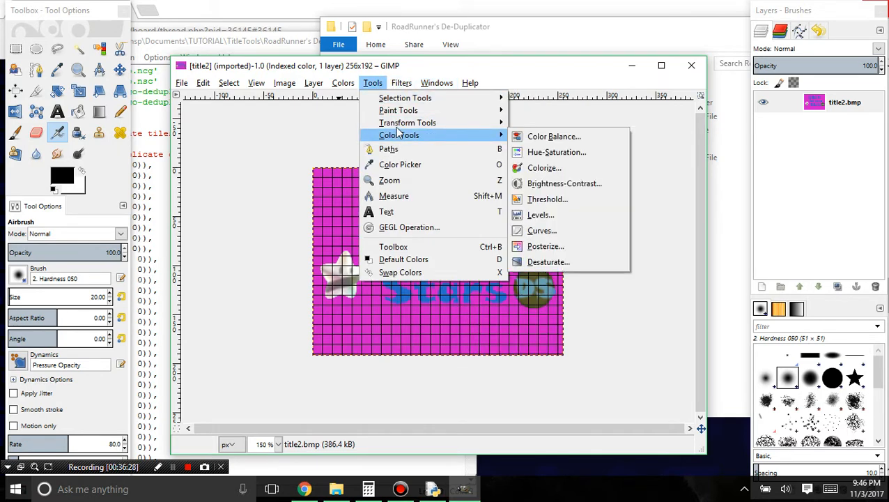
pyautogui.moveTo(397, 129)
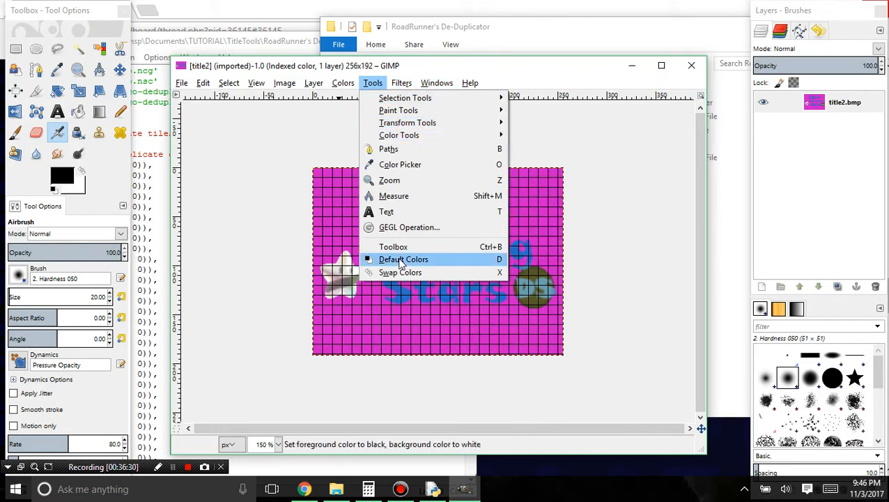
pyautogui.moveTo(323, 84)
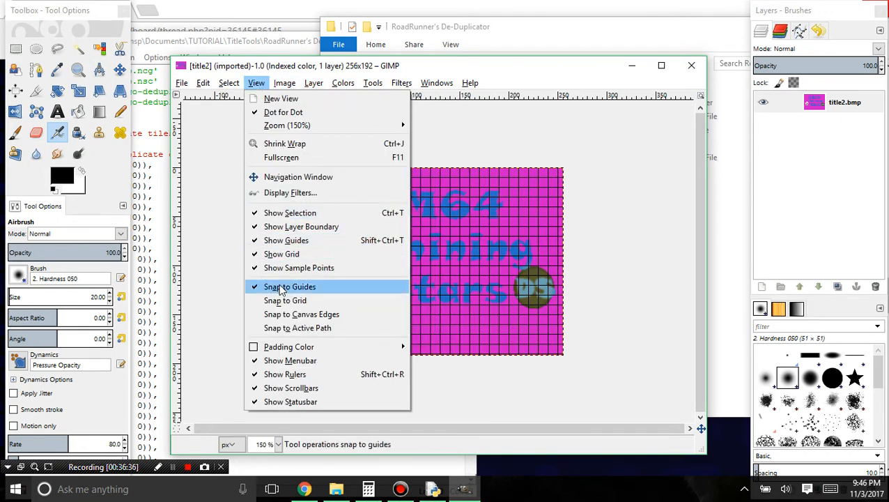
pyautogui.click(288, 301)
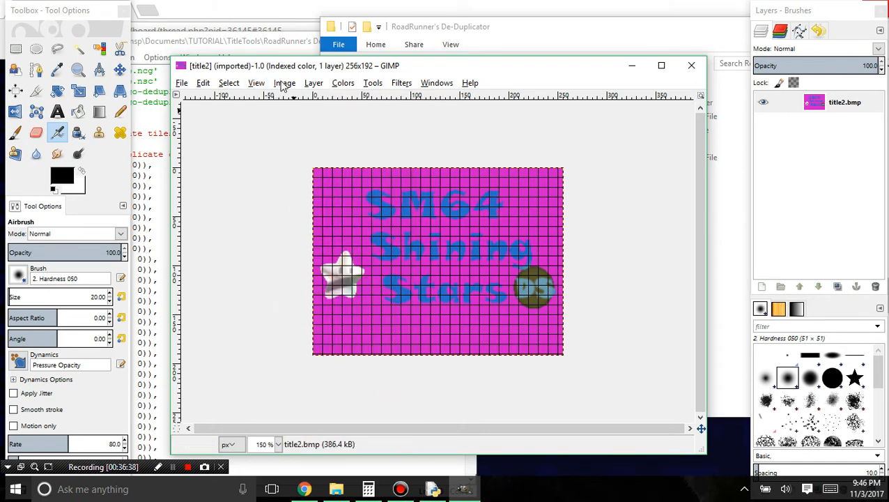
# - Configure the title2 image grid with a spacing of 8 pixels in width and height
pyautogui.click(284, 85)
pyautogui.moveTo(267, 81)
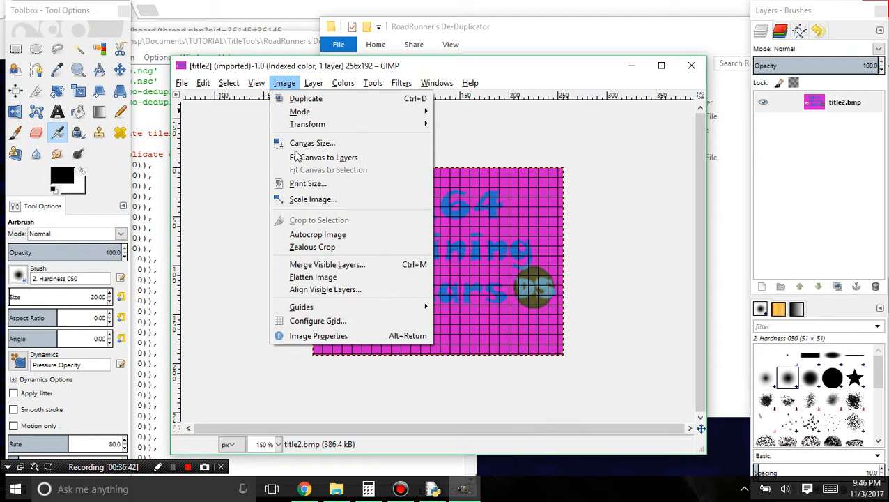
pyautogui.click(317, 320)
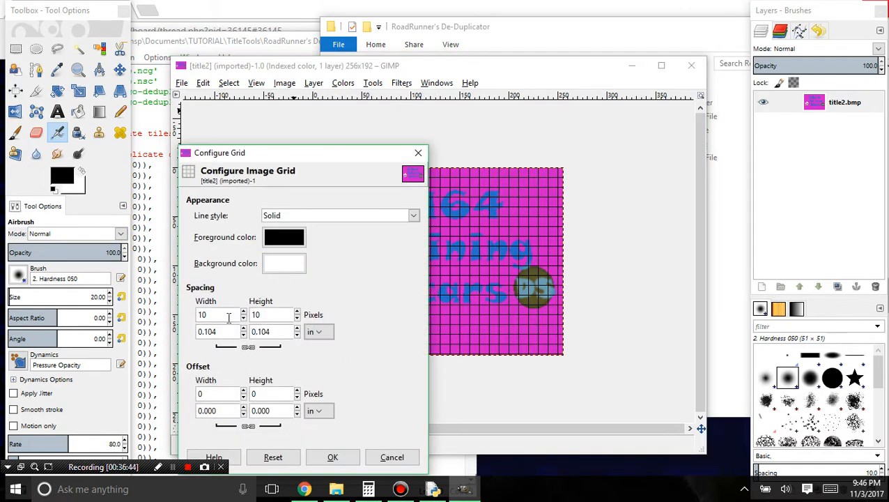
pyautogui.moveTo(229, 317); pyautogui.dragTo(167, 315)
pyautogui.write('8')
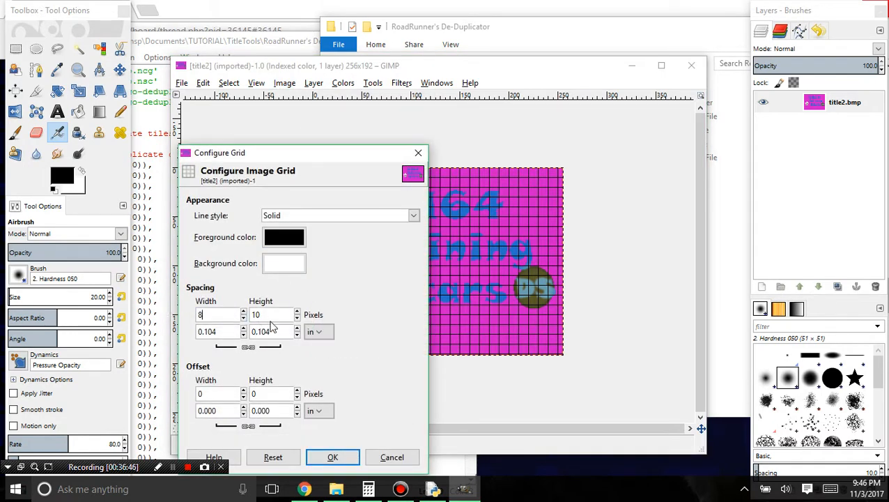
pyautogui.press('Tab')
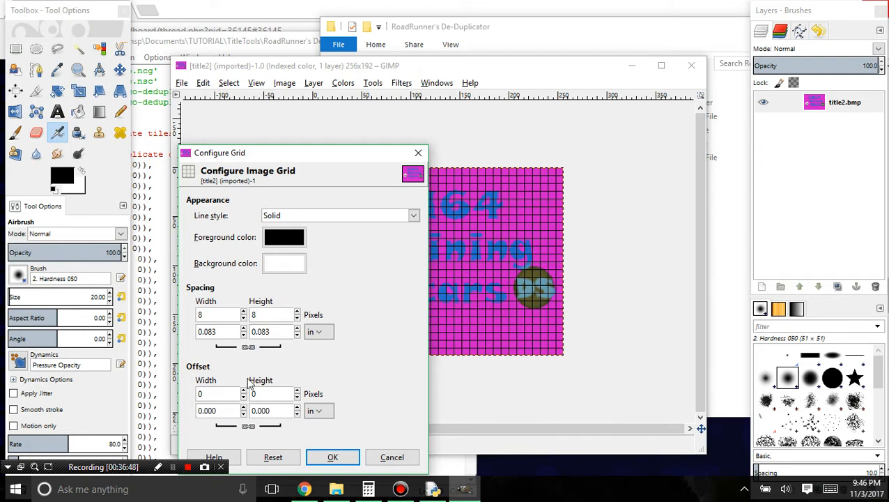
pyautogui.click(332, 455)
pyautogui.scroll(2, 408, 193)
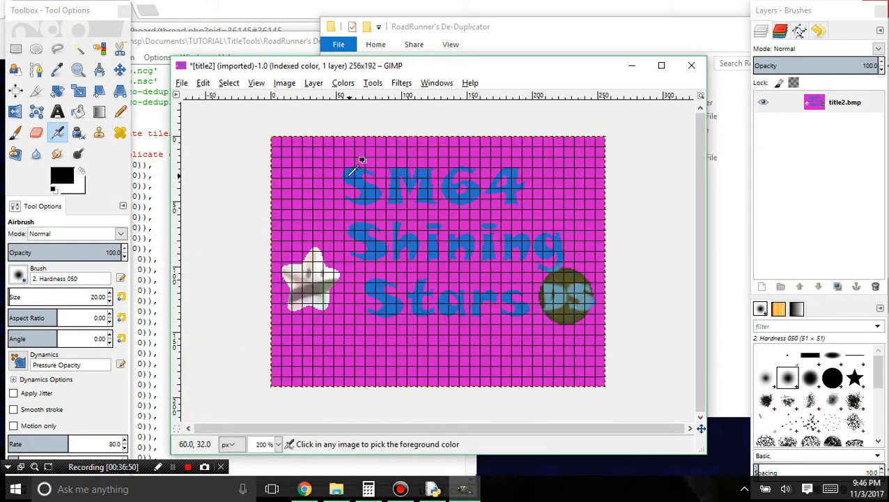
pyautogui.scroll(-1, 347, 179)
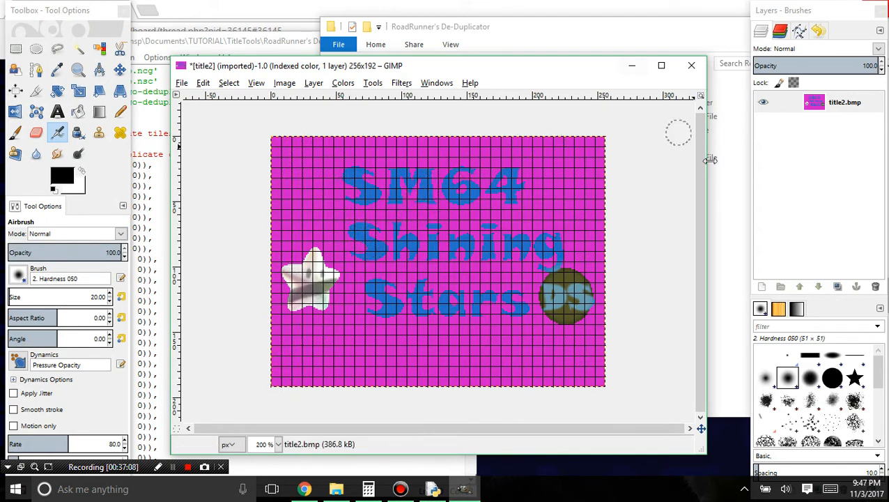
# - In run.py, delete every DUPLICATES entry after ((0, 0), (1, 0)), through ((0, 0), (32, 20))
pyautogui.click(726, 203)
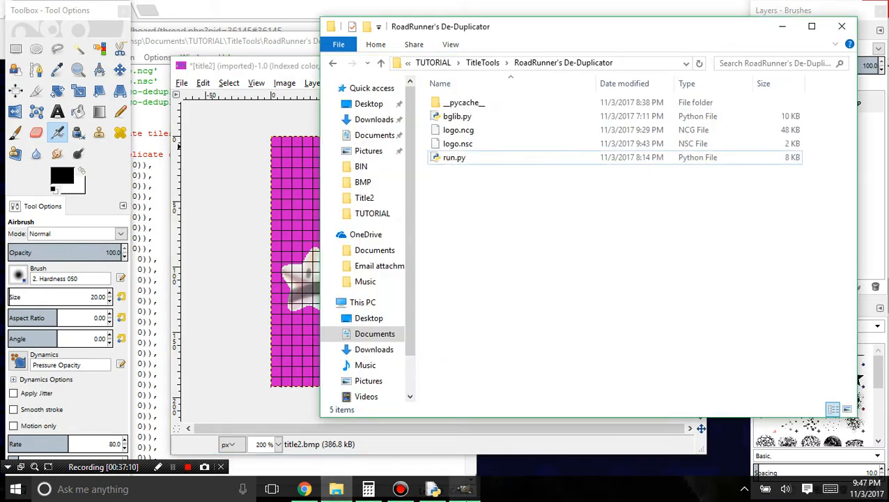
pyautogui.click(464, 488)
pyautogui.click(153, 238)
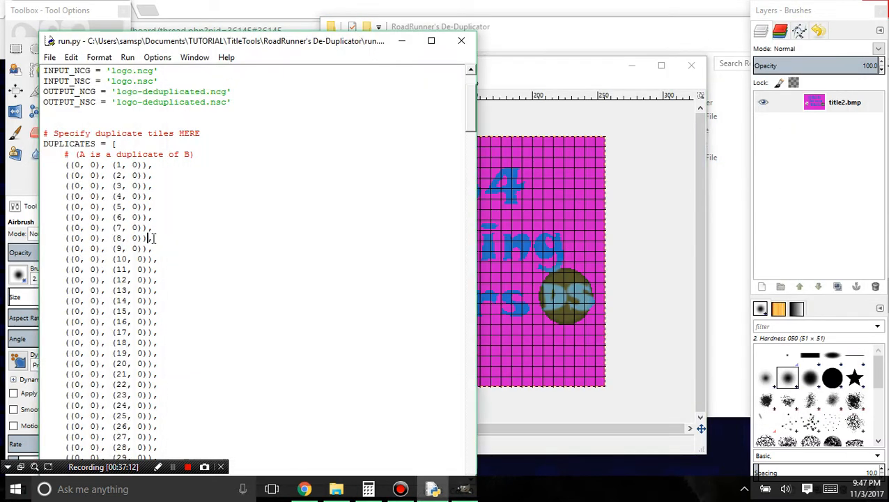
pyautogui.scroll(-20, 194, 267)
pyautogui.scroll(-20, 179, 330)
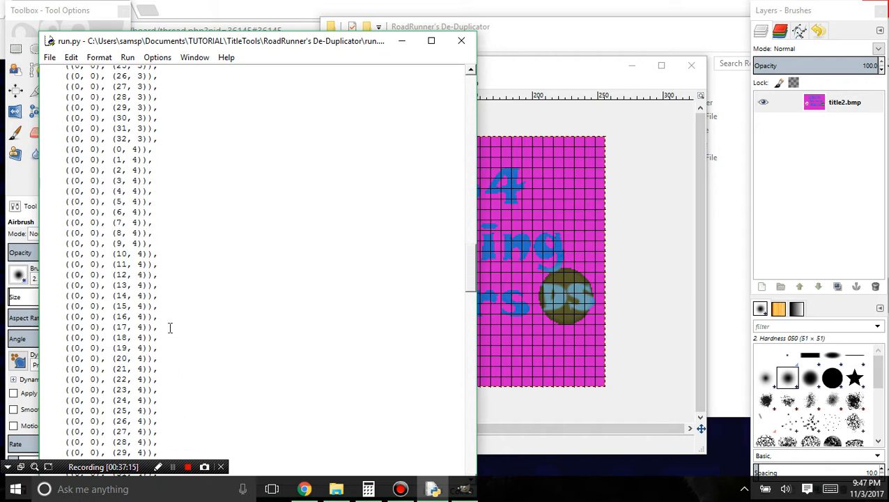
pyautogui.scroll(-5, 167, 320)
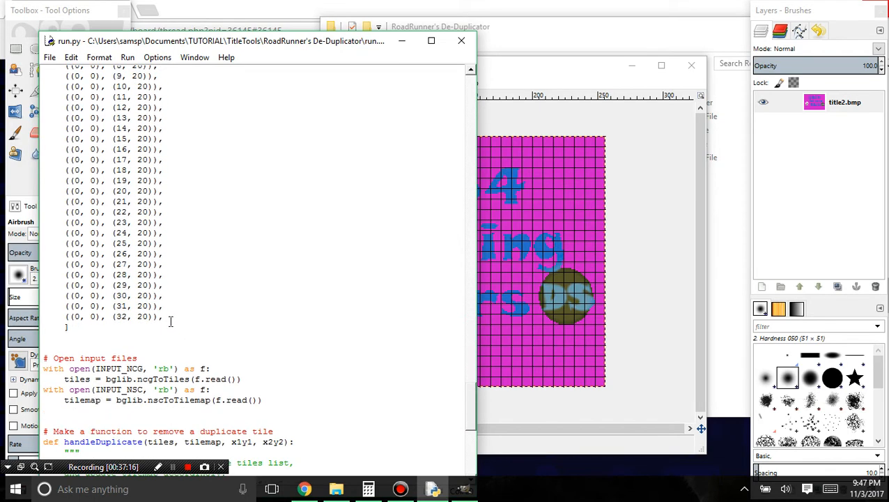
pyautogui.moveTo(171, 320); pyautogui.dragTo(4, 248)
pyautogui.press('BackSpace')
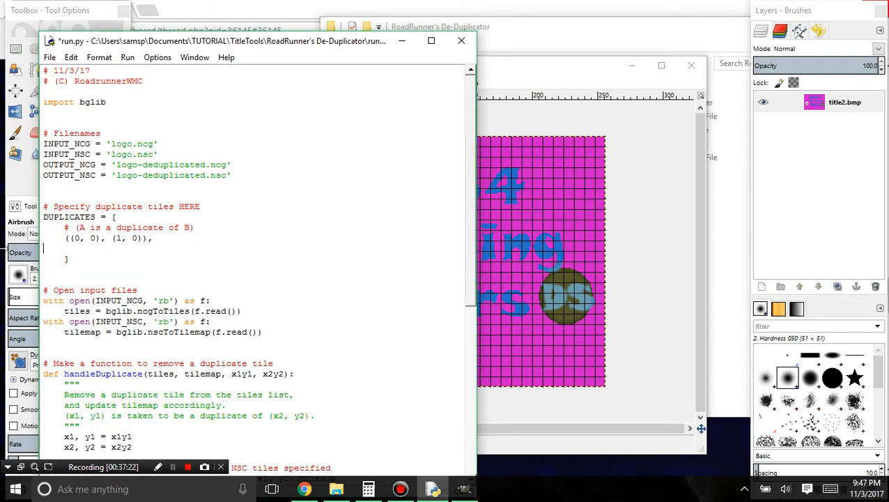
# - Remove the blank line below the ((0, 0), (1, 0)), entry in DUPLICATES and save run.py
pyautogui.press('BackSpace')
pyautogui.hotkey('ctrl', 's')
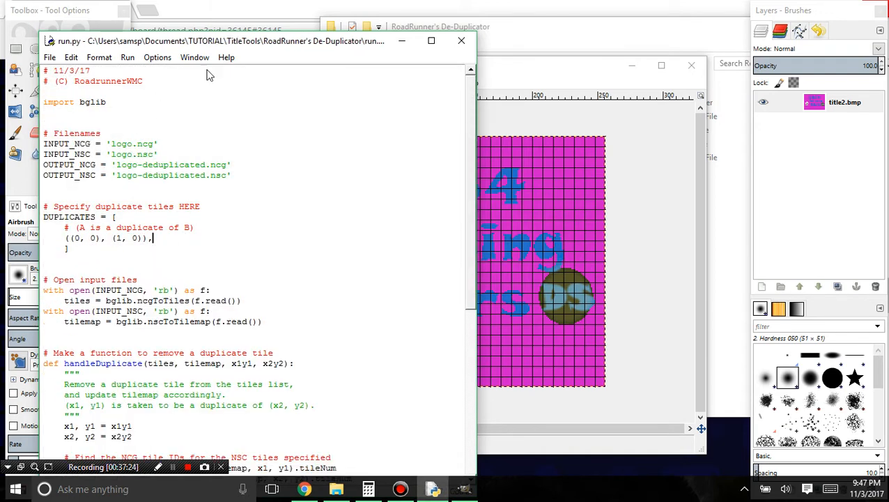
pyautogui.moveTo(215, 41); pyautogui.dragTo(324, 287)
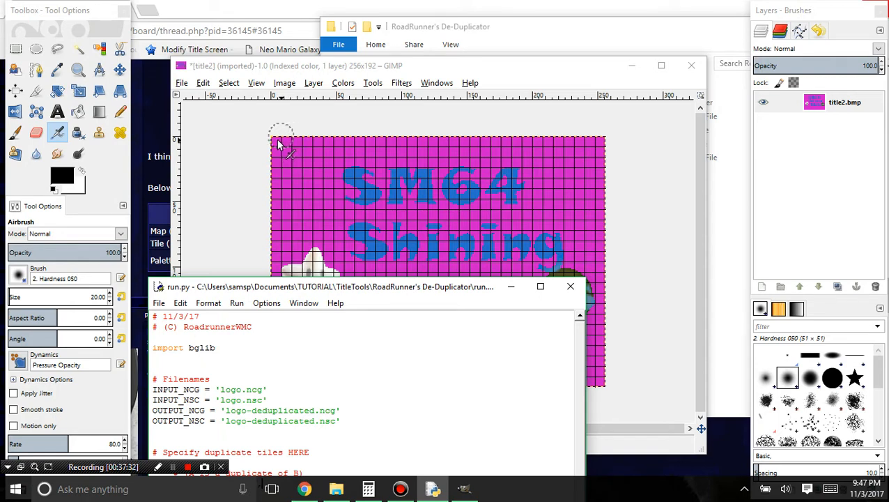
# - Copy the ((0, 0), (1, 0)), entry onto new lines below it until DUPLICATES holds 23 entries
pyautogui.scroll(-3, 244, 328)
pyautogui.moveTo(246, 280); pyautogui.dragTo(259, 74)
pyautogui.moveTo(284, 197); pyautogui.dragTo(187, 197)
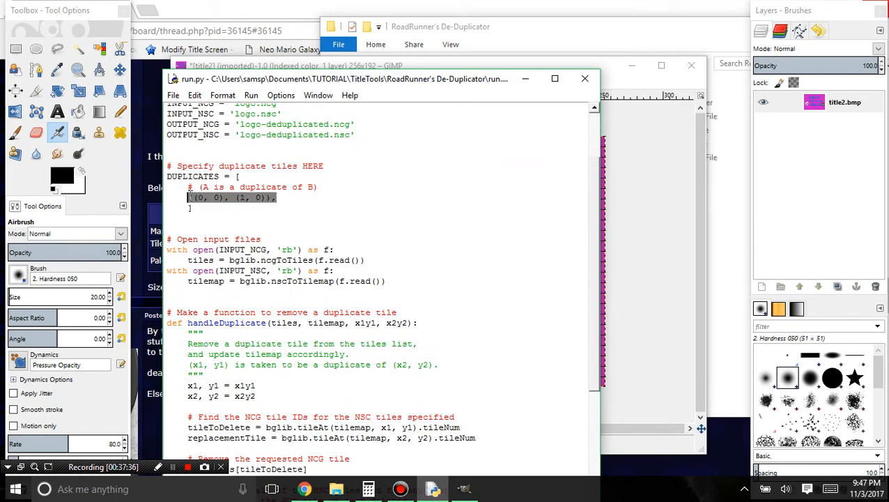
pyautogui.hotkey('ctrl', 'c')
pyautogui.click(301, 197)
pyautogui.press('Return')
pyautogui.hotkey('ctrl', 'v')
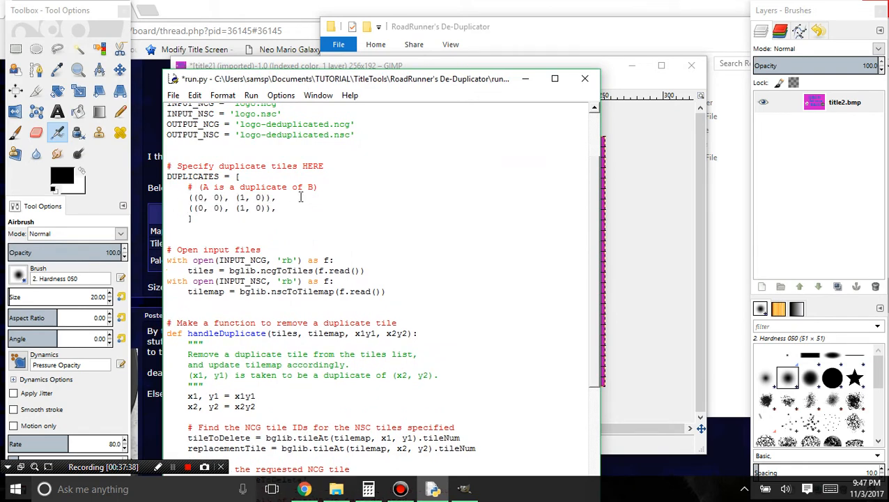
pyautogui.press('Return')
pyautogui.hotkey('ctrl', 'v')
pyautogui.press('Return')
pyautogui.hotkey('ctrl', 'v')
pyautogui.press('Return')
pyautogui.hotkey('ctrl', 'v')
pyautogui.press('Return')
pyautogui.hotkey('ctrl', 'v')
pyautogui.press('Return')
pyautogui.hotkey('ctrl', 'v')
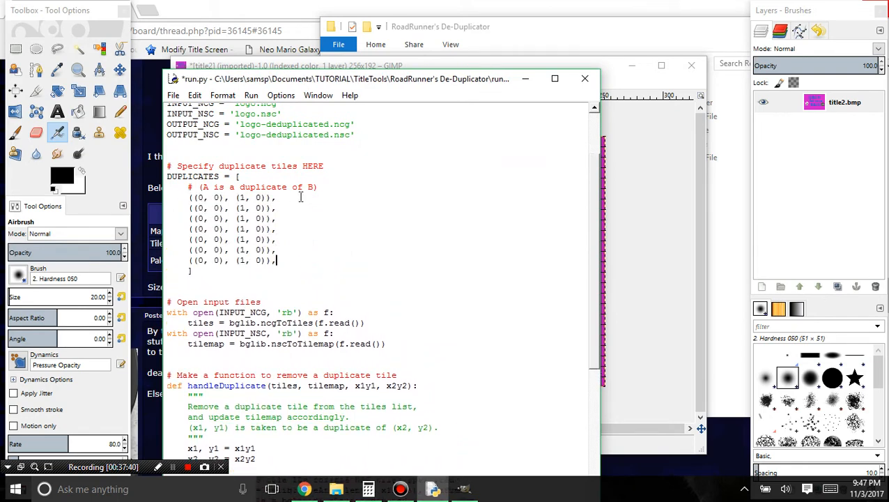
pyautogui.press('Return')
pyautogui.hotkey('ctrl', 'v')
pyautogui.press('Return')
pyautogui.hotkey('ctrl', 'v')
pyautogui.press('Return')
pyautogui.hotkey('ctrl', 'v')
pyautogui.press('Return')
pyautogui.hotkey('ctrl', 'v')
pyautogui.press('Return')
pyautogui.hotkey('ctrl', 'v')
pyautogui.press('Return')
pyautogui.hotkey('ctrl', 'v')
pyautogui.press('Return')
pyautogui.hotkey('ctrl', 'v')
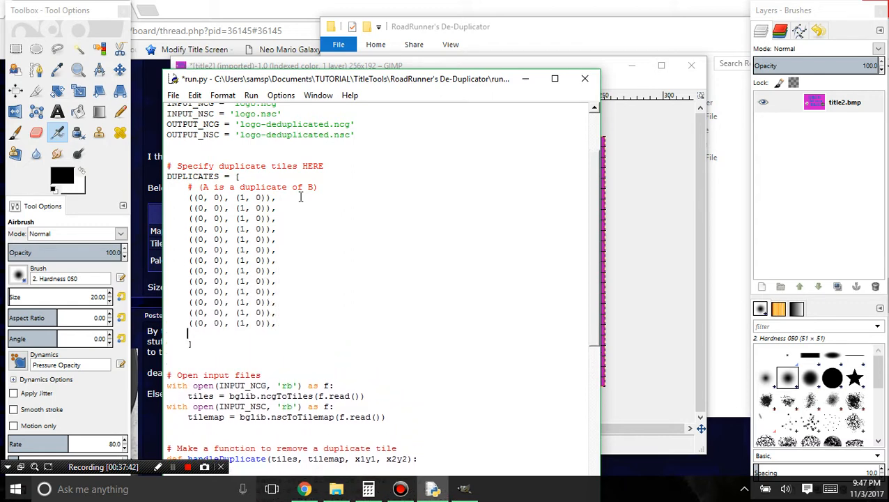
pyautogui.press('Return')
pyautogui.hotkey('ctrl', 'v')
pyautogui.press('Return')
pyautogui.hotkey('ctrl', 'v')
pyautogui.press('Return')
pyautogui.hotkey('ctrl', 'v')
pyautogui.press('Return')
pyautogui.hotkey('ctrl', 'v')
pyautogui.press('Return')
pyautogui.hotkey('ctrl', 'v')
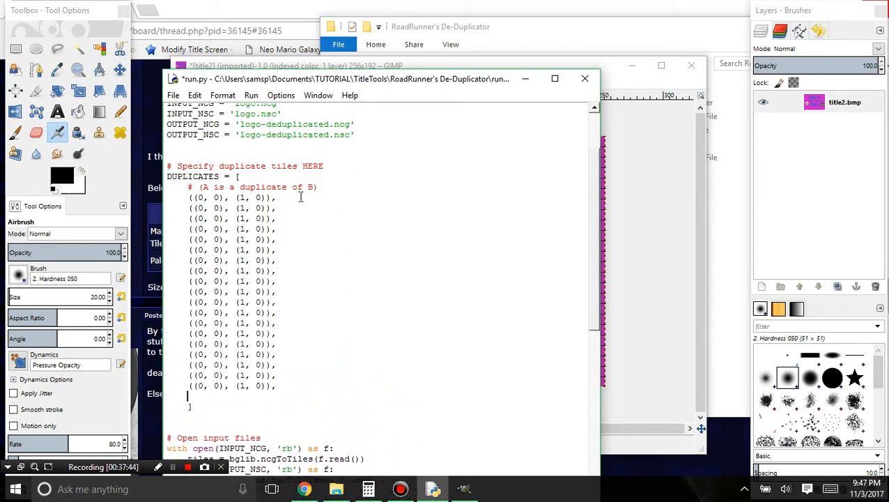
pyautogui.press('Return')
pyautogui.hotkey('ctrl', 'v')
pyautogui.press('Return')
pyautogui.hotkey('ctrl', 'v')
pyautogui.press('Return')
pyautogui.hotkey('ctrl', 'v')
pyautogui.press('Return')
pyautogui.hotkey('ctrl', 'v')
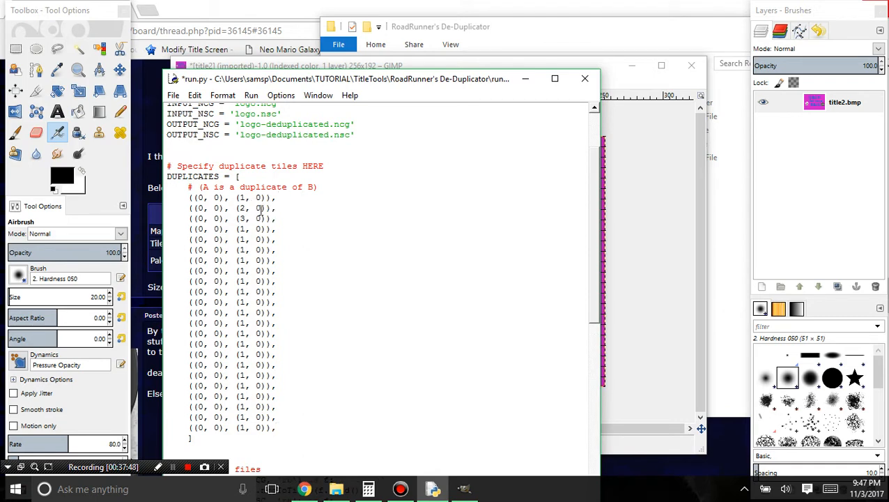
# - Number the second tile of the copied entries consecutively up to (23, 0), one per line, and save run.py
pyautogui.press('Down')
pyautogui.press('BackSpace')
pyautogui.write('4')
pyautogui.press('Down')
pyautogui.press('BackSpace')
pyautogui.write('5')
pyautogui.press('Down')
pyautogui.press('BackSpace')
pyautogui.write('6')
pyautogui.press('Down')
pyautogui.press('BackSpace')
pyautogui.press('7')
pyautogui.press('Down')
pyautogui.press('BackSpace')
pyautogui.press('8')
pyautogui.write('9')
pyautogui.press('Down')
pyautogui.press('BackSpace')
pyautogui.press('Down')
pyautogui.press('BackSpace')
pyautogui.write('12')
pyautogui.press('Down')
pyautogui.press('BackSpace')
pyautogui.write('13')
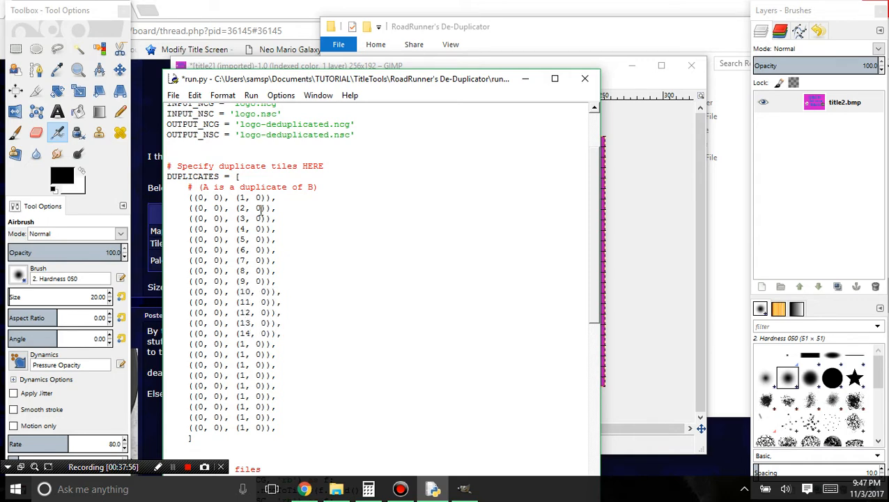
pyautogui.press('BackSpace')
pyautogui.write('15')
pyautogui.press('Down')
pyautogui.press('BackSpace')
pyautogui.write('16')
pyautogui.press('Down')
pyautogui.press('BackSpace')
pyautogui.write('19')
pyautogui.press('Down')
pyautogui.press('BackSpace')
pyautogui.write('20')
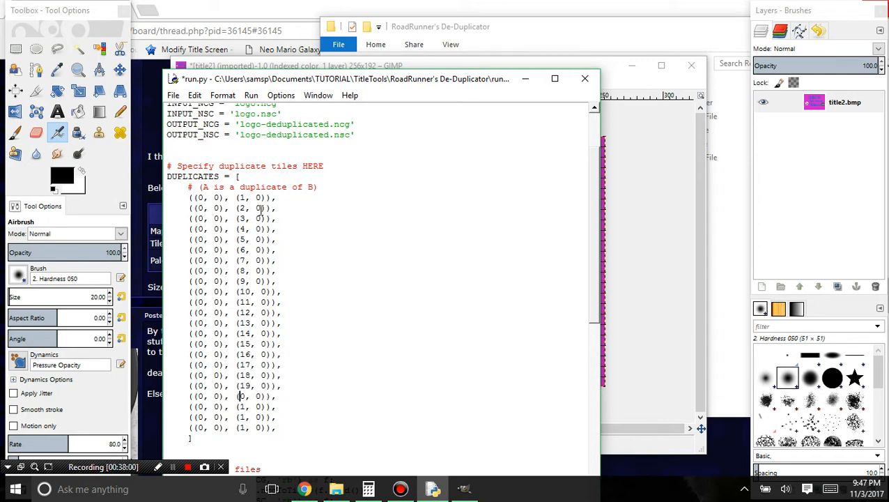
pyautogui.press('Down')
pyautogui.write('2122')
pyautogui.press('Down')
pyautogui.write('23')
pyautogui.hotkey('ctrl', 's')
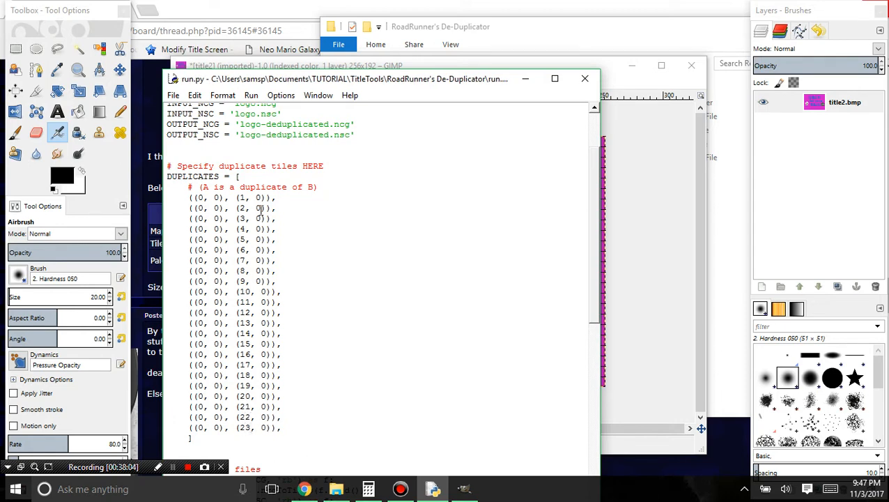
# - Append nine more ((0, 0), (1, 0)), entries below the (23, 0) entry in DUPLICATES
pyautogui.scroll(-2, 287, 255)
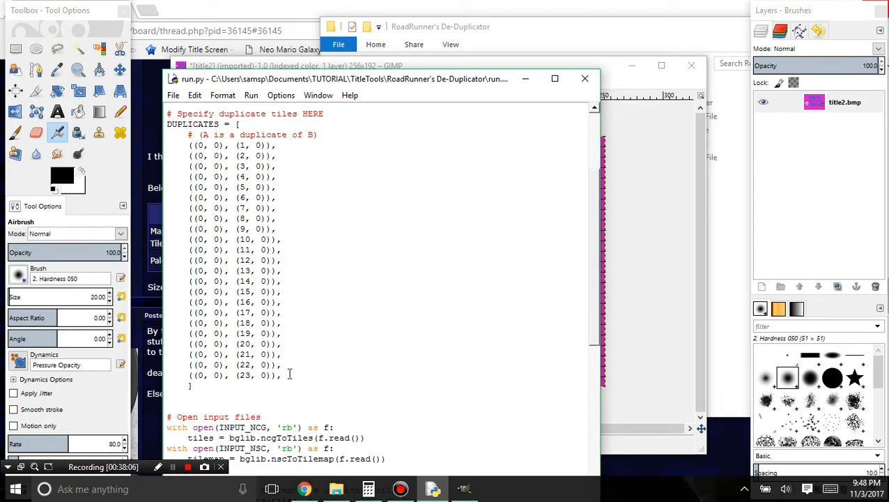
pyautogui.hotkey('ctrl', 'v')
pyautogui.hotkey('ctrl', 'v')
pyautogui.hotkey('ctrl', 'v')
pyautogui.hotkey('ctrl', 'v')
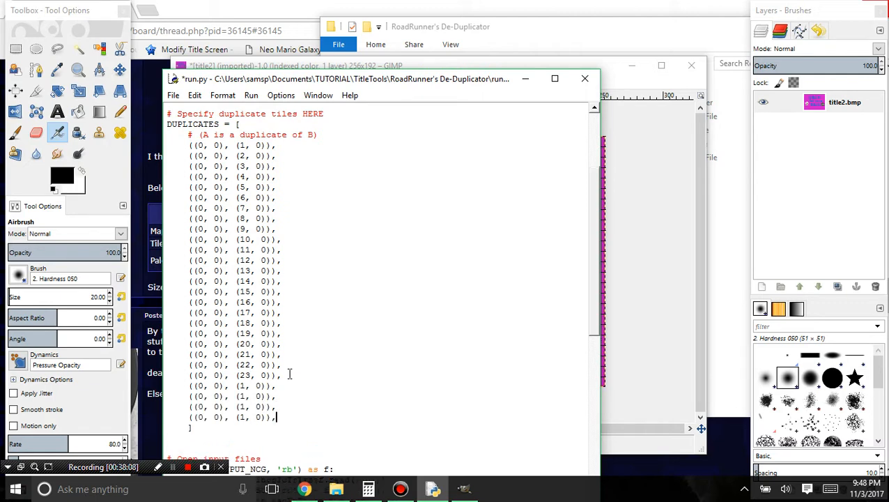
pyautogui.hotkey('ctrl', 'v')
pyautogui.hotkey('ctrl', 'v')
pyautogui.hotkey('ctrl', 'v')
pyautogui.hotkey('ctrl', 'v')
pyautogui.hotkey('ctrl', 'v')
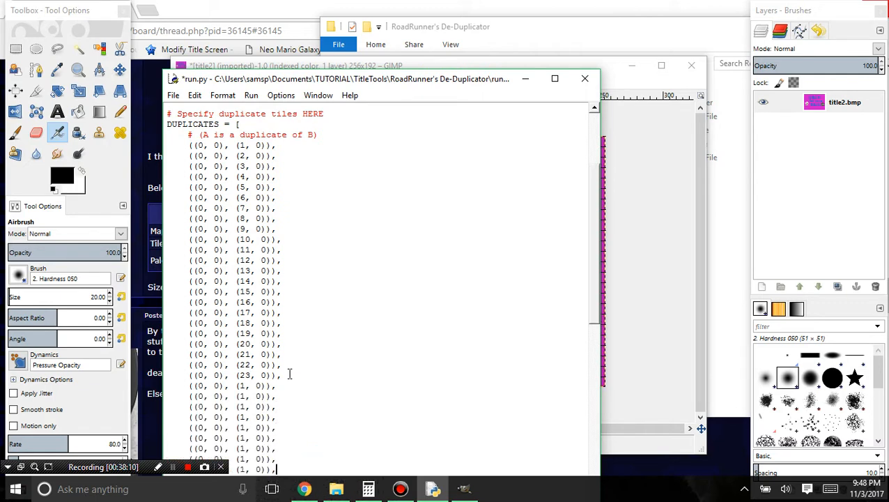
# - Number the second tile of the nine new entries (24, 0) through (32, 0) and save run.py
pyautogui.scroll(-1, 269, 362)
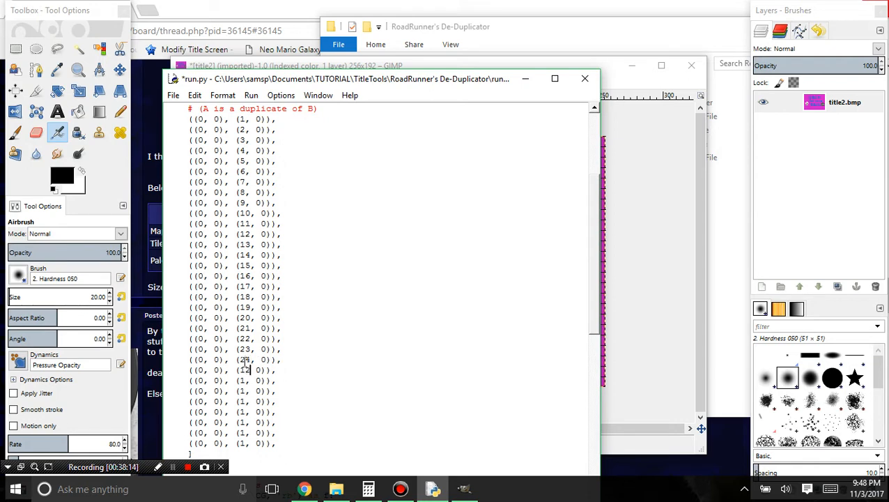
pyautogui.press('BackSpace')
pyautogui.press('BackSpace')
pyautogui.write('25')
pyautogui.write('7')
pyautogui.write('29')
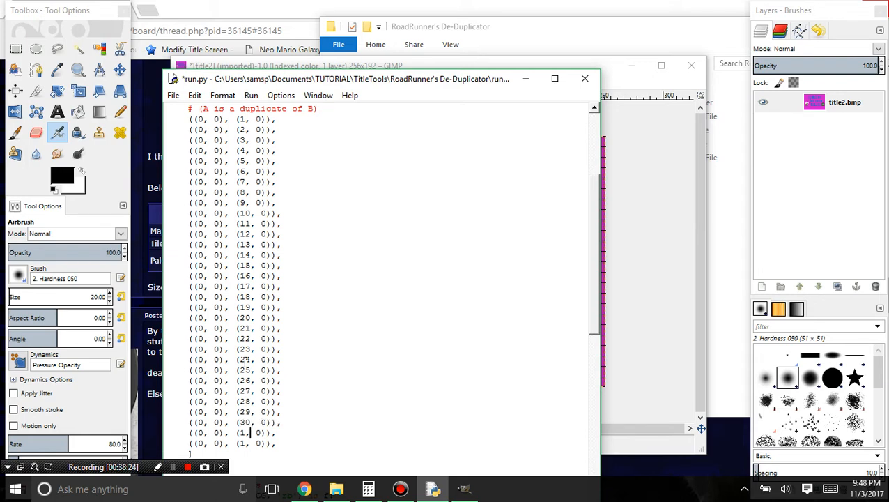
pyautogui.write('3')
pyautogui.press('Down')
pyautogui.press('Delete')
pyautogui.write('32')
pyautogui.hotkey('ctrl', 's')
pyautogui.scroll(-1, 321, 311)
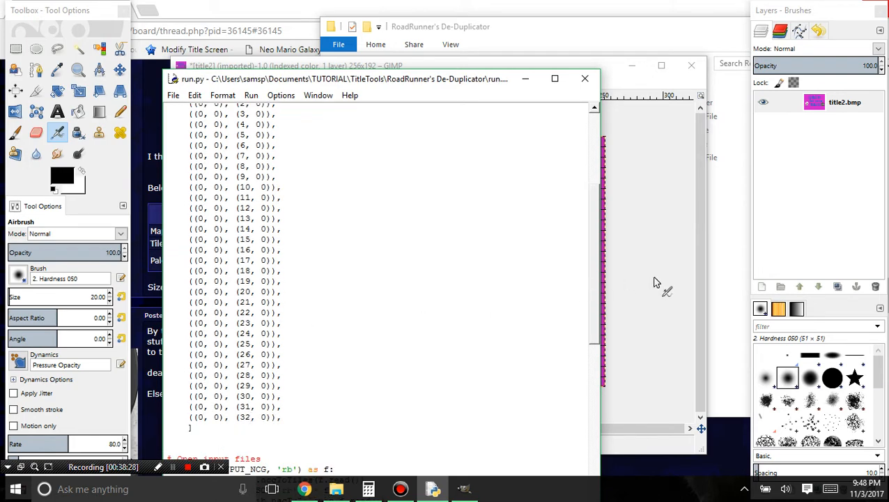
# - Check the title2 tile grid in GIMP and place the run.py window beside the image
pyautogui.click(608, 73)
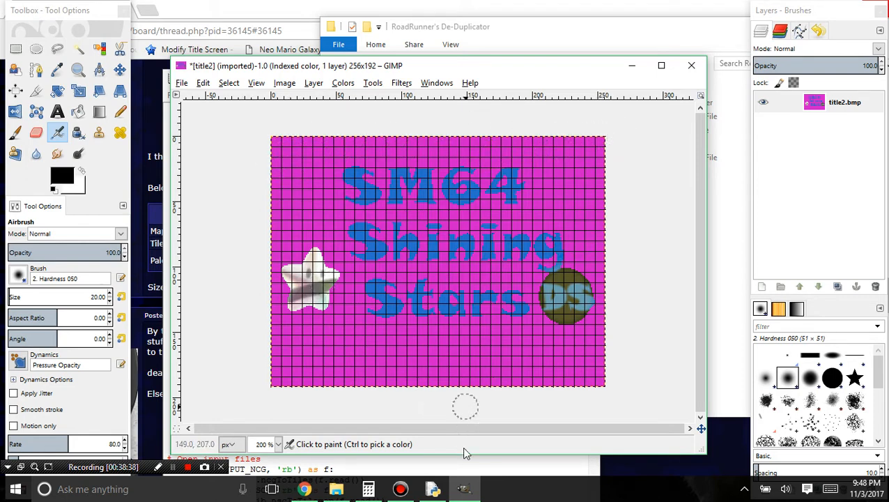
pyautogui.click(543, 463)
pyautogui.moveTo(317, 80); pyautogui.dragTo(739, 73)
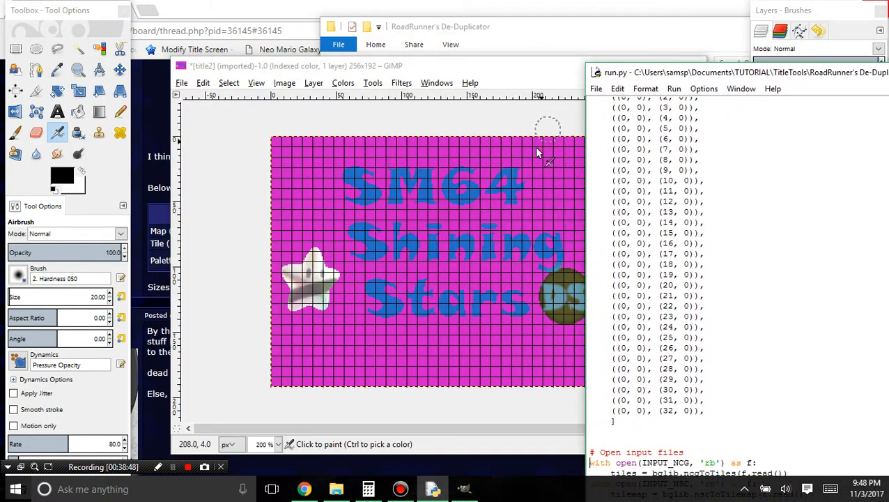
pyautogui.moveTo(672, 75); pyautogui.dragTo(509, 43)
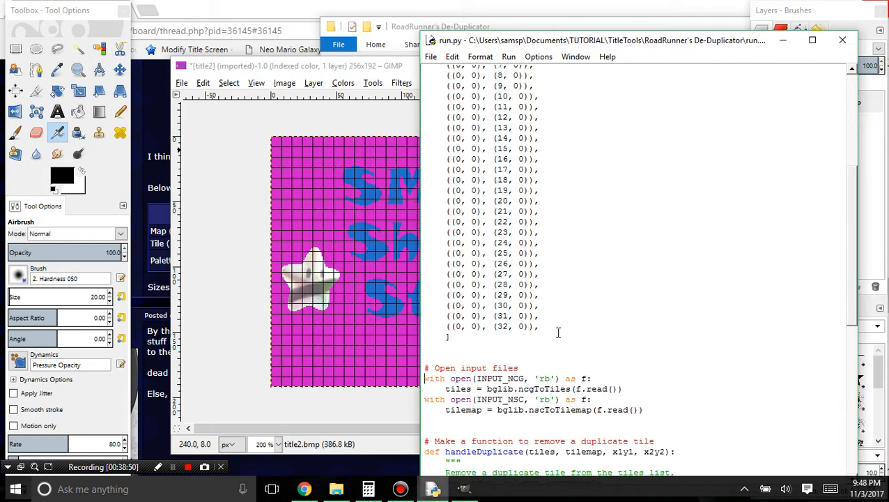
# - Duplicate the 32 entries from (1, 0) through (32, 0) directly below the (32, 0) entry and save run.py
pyautogui.moveTo(552, 322); pyautogui.dragTo(447, 158)
pyautogui.hotkey('ctrl', 'c')
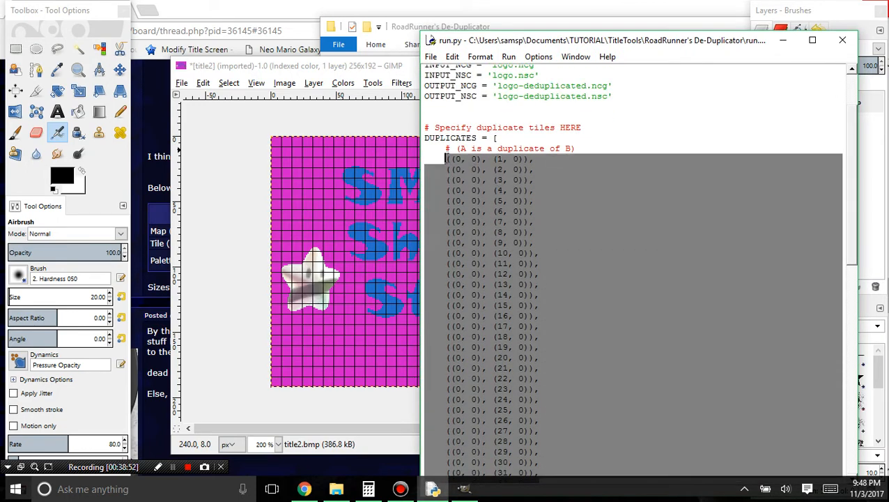
pyautogui.scroll(-8, 533, 247)
pyautogui.click(547, 244)
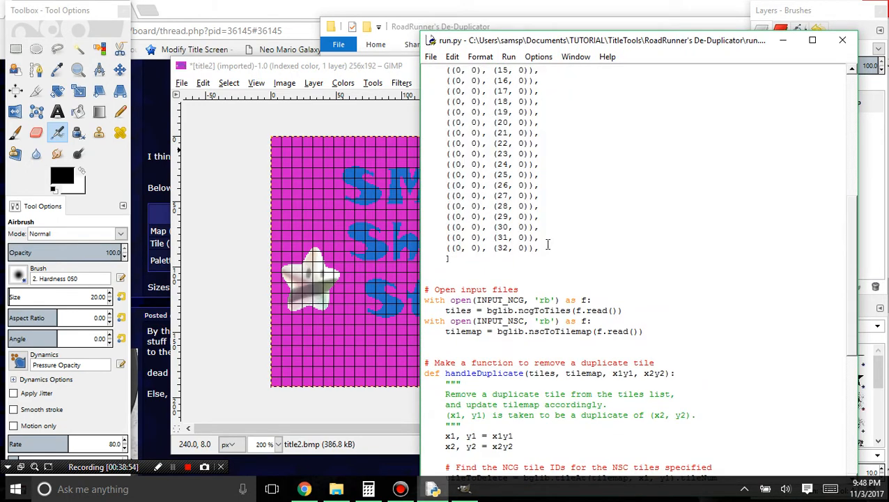
pyautogui.press('Return')
pyautogui.hotkey('ctrl', 'v')
pyautogui.hotkey('ctrl', 's')
# - In the duplicated block, change the second tile's row to 1, giving (1, 1) through (32, 1), and save run.py
pyautogui.scroll(7, 530, 258)
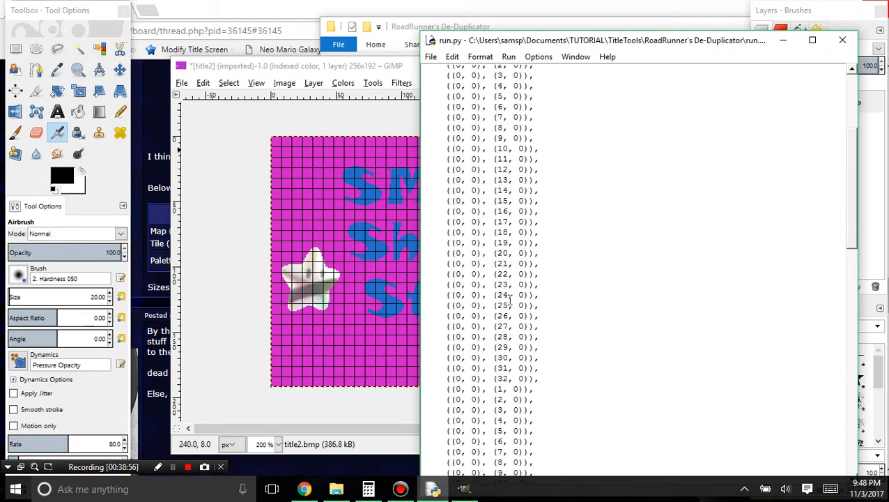
pyautogui.scroll(-3, 513, 273)
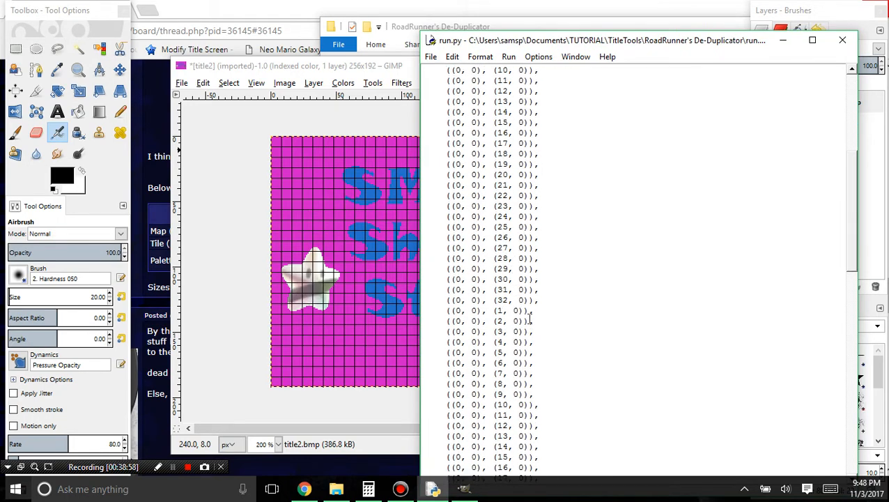
pyautogui.press('BackSpace')
pyautogui.write('1')
pyautogui.press('Down')
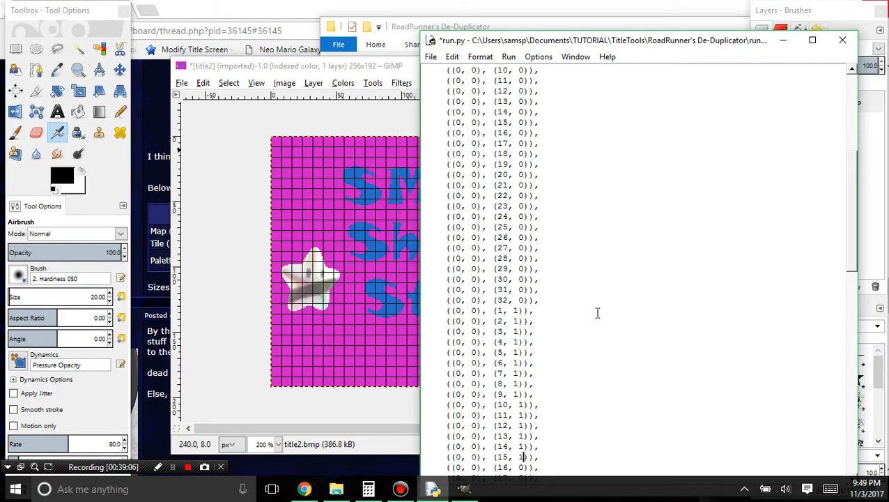
pyautogui.scroll(-3, 592, 283)
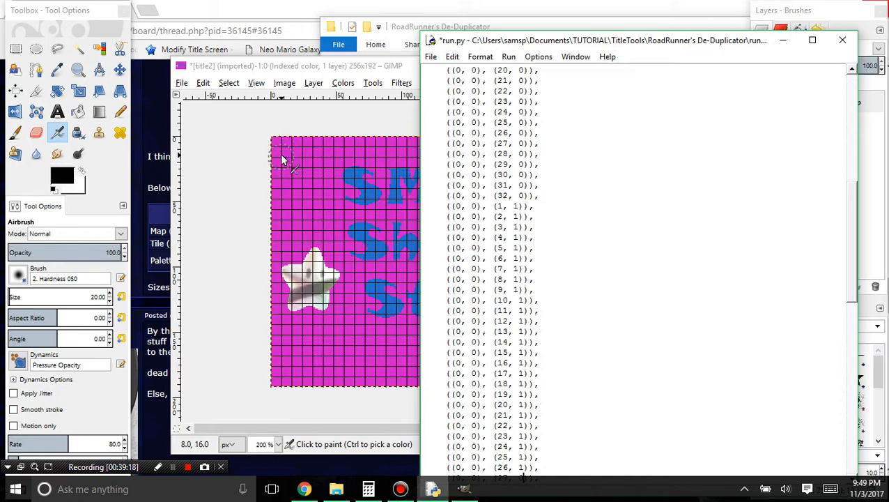
pyautogui.scroll(-3, 632, 314)
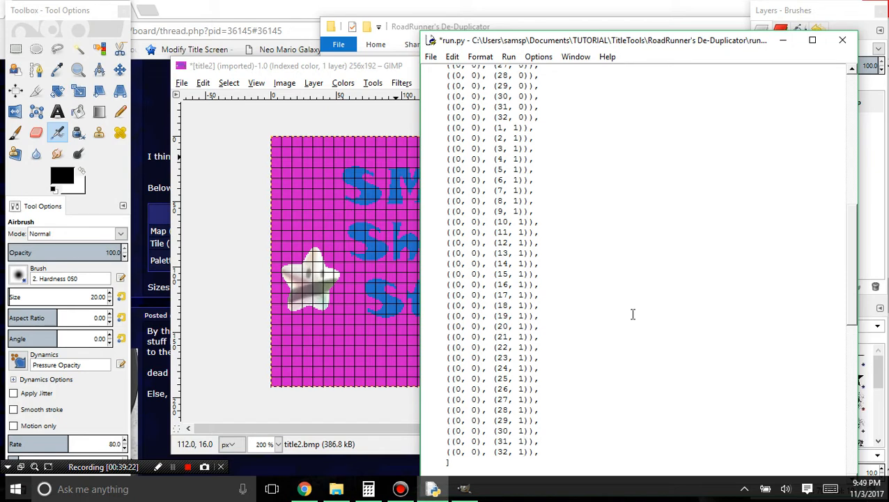
pyautogui.hotkey('ctrl', 's')
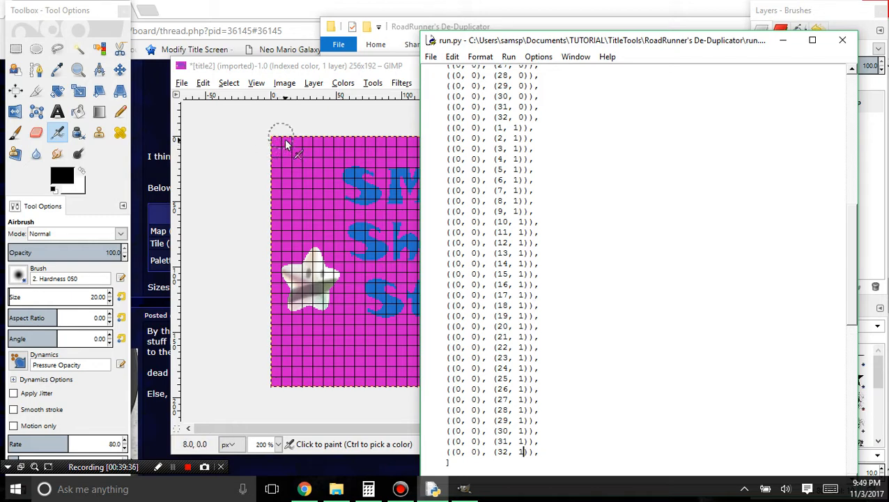
# - Examine the whole title2 tile grid in GIMP down to its last row and return to run.py
pyautogui.scroll(-1, 616, 337)
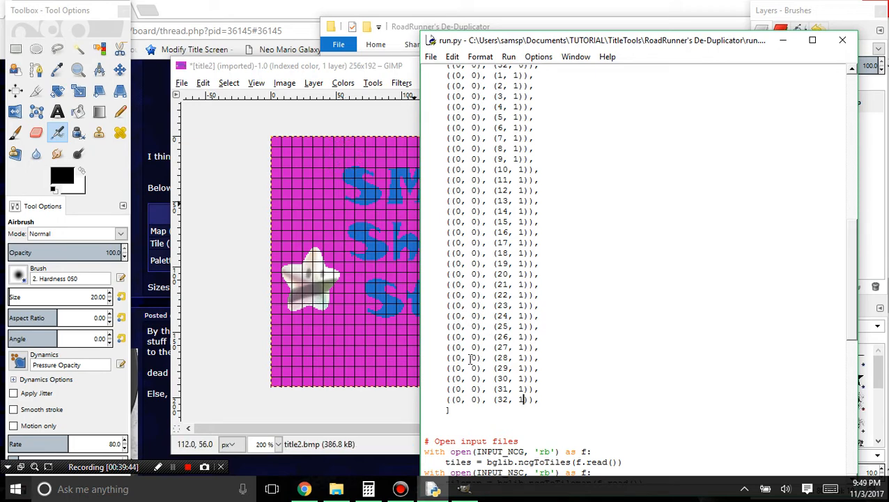
pyautogui.moveTo(328, 65); pyautogui.dragTo(272, 53)
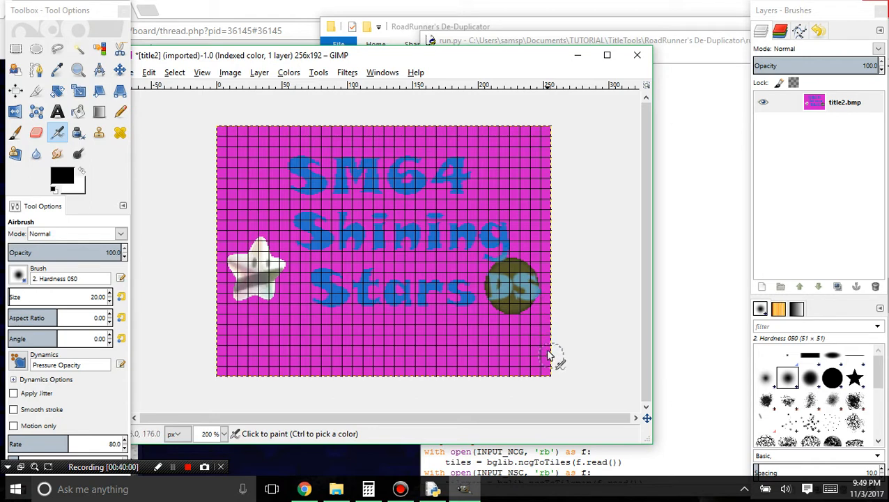
pyautogui.click(694, 337)
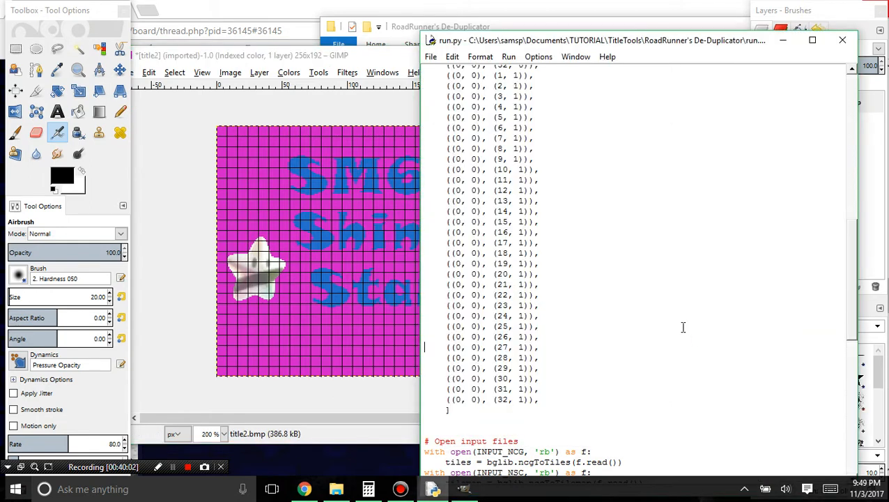
# - Paste the 32 row-0 entries below (32, 1), set the first two second tiles to (1, 24) and (2, 24), and save run.py
pyautogui.scroll(-1, 566, 335)
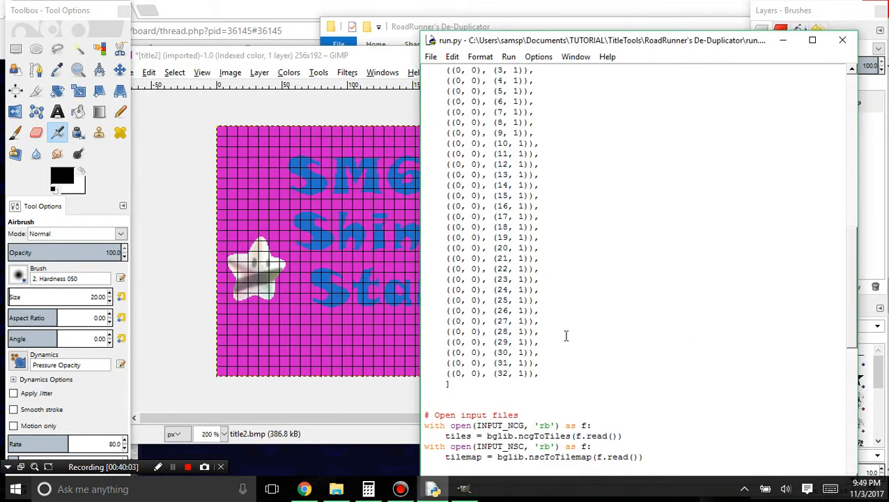
pyautogui.click(556, 370)
pyautogui.hotkey('ctrl', 'z')
pyautogui.scroll(5, 554, 306)
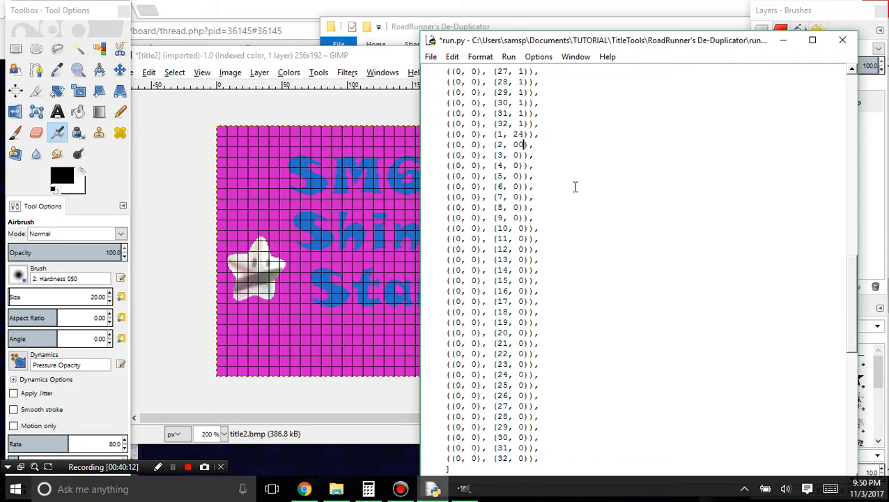
pyautogui.write(')')
pyautogui.hotkey('ctrl', 's')
# - From the end of the (1, 24) entry, try replacing the next ", 0)" with ", 24)" in run.py
pyautogui.click(551, 135)
pyautogui.write('H')
pyautogui.hotkey('ctrl', 'z')
pyautogui.hotkey('ctrl', 'h')
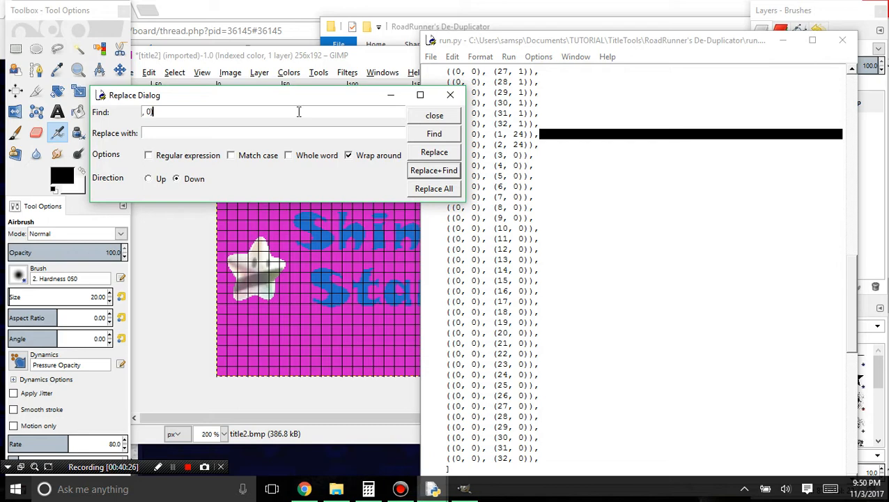
pyautogui.click(265, 134)
pyautogui.write(', 0')
pyautogui.write('24')
pyautogui.click(431, 172)
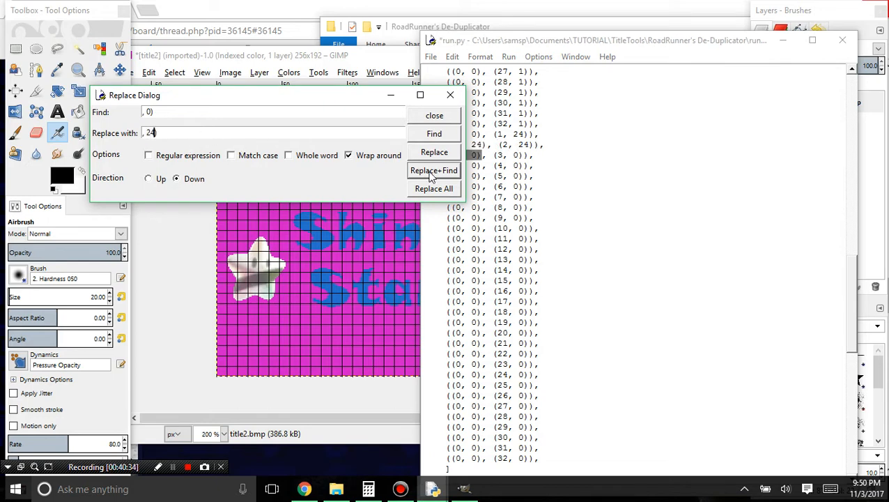
# - Extend the search text to ", 0))," and its replacement to ", 24)),", and replace the first match, giving second tile (3, 24)
pyautogui.moveTo(377, 102); pyautogui.dragTo(293, 106)
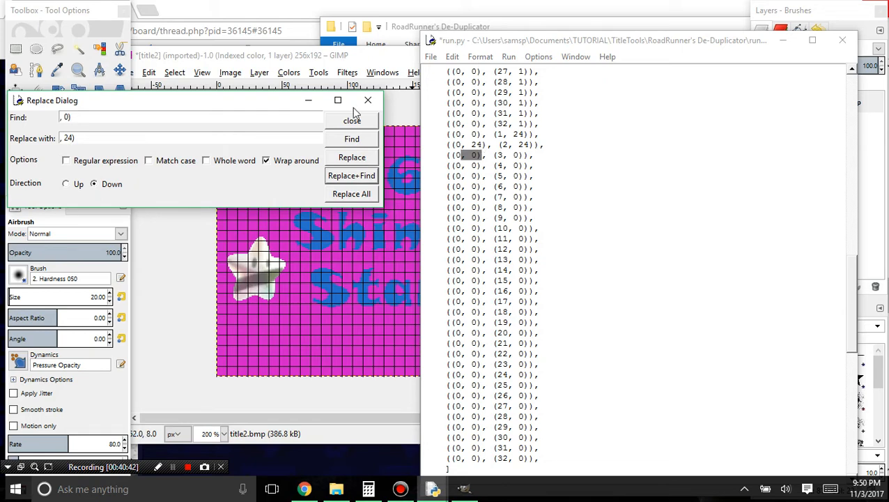
pyautogui.click(89, 116)
pyautogui.write(',')
pyautogui.write(',')
pyautogui.click(352, 175)
pyautogui.click(352, 176)
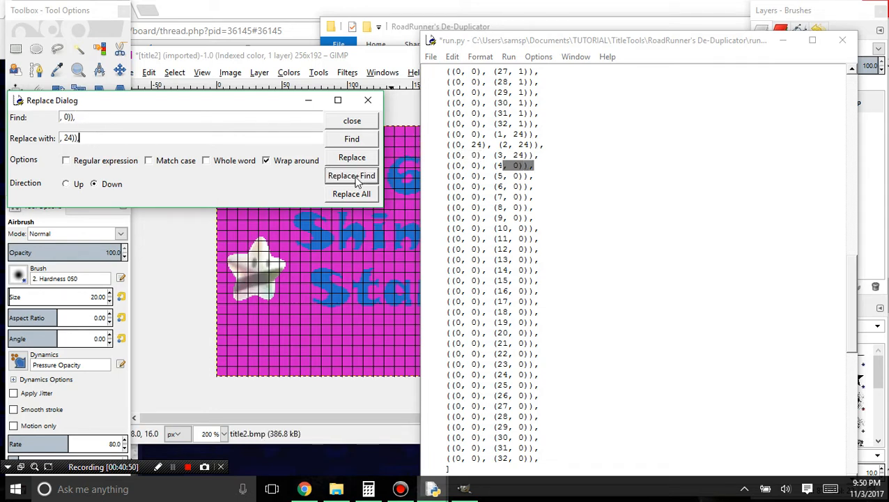
# - Continue the replacement one match at a time through the following entries, giving second tiles (4, 24) through (9, 24)
pyautogui.click(351, 175)
pyautogui.click(352, 176)
pyautogui.click(352, 176)
pyautogui.click(351, 176)
pyautogui.click(352, 175)
pyautogui.click(352, 176)
pyautogui.click(352, 121)
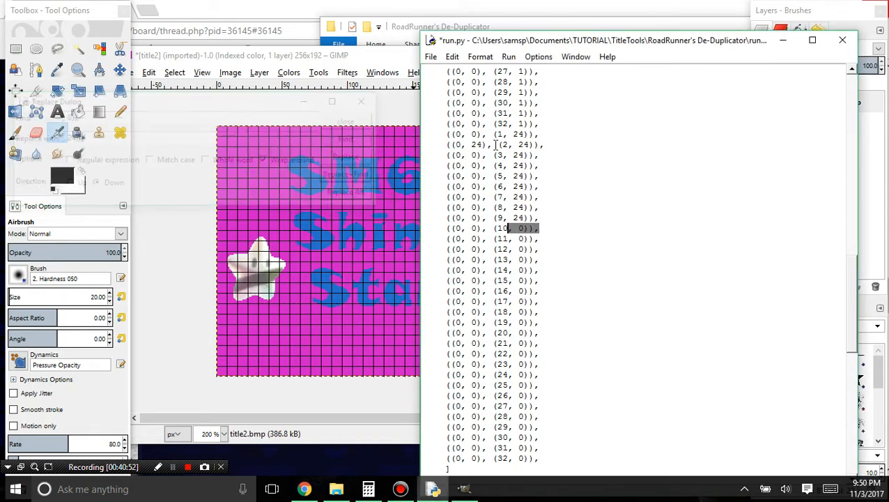
# - Correct the source coordinate in the (2, 24) row to (0, 0) and save run.py
pyautogui.click(480, 144)
pyautogui.doubleClick(480, 144)
pyautogui.write('0')
pyautogui.hotkey('ctrl', 's')
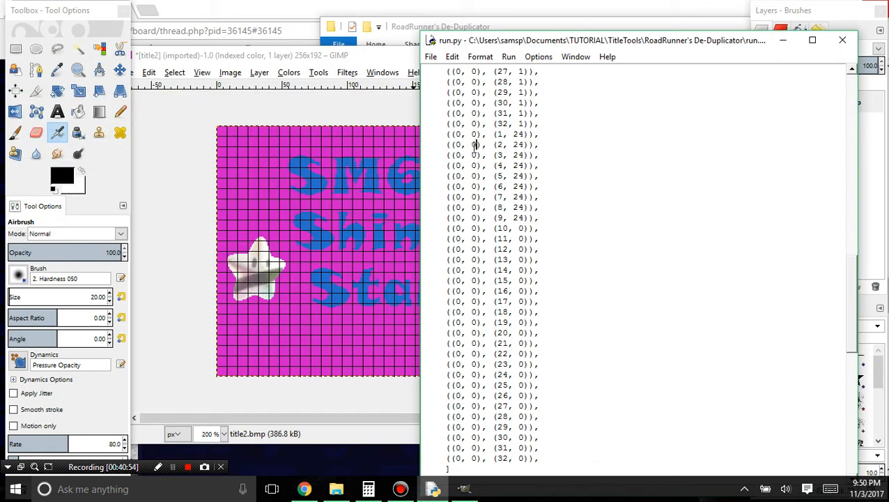
# - Replace the ending ", 0))," with ", 24))," one match at a time in rows 10 to 32 of the last block
pyautogui.hotkey('ctrl', 'h')
pyautogui.click(335, 178)
pyautogui.click(336, 177)
pyautogui.click(336, 177)
pyautogui.click(335, 178)
pyautogui.click(336, 178)
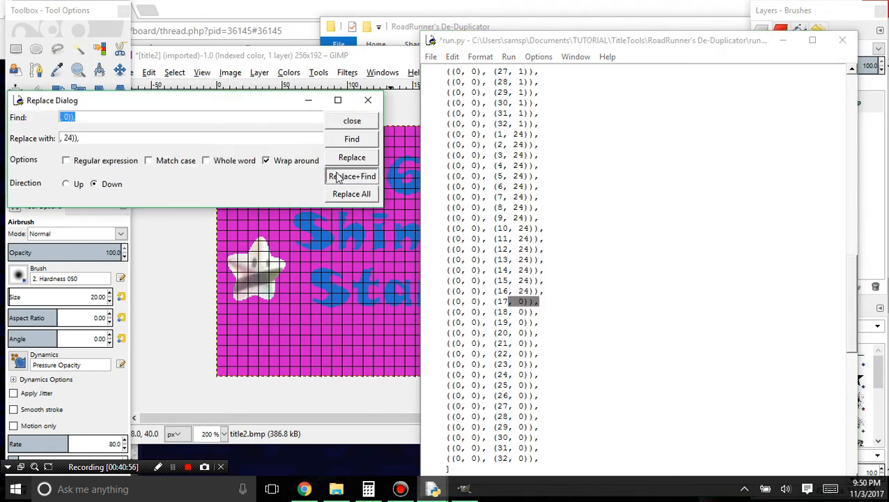
pyautogui.click(335, 178)
pyautogui.click(335, 178)
pyautogui.click(336, 178)
pyautogui.click(336, 177)
pyautogui.click(336, 178)
pyautogui.click(336, 178)
pyautogui.click(336, 178)
pyautogui.click(335, 178)
pyautogui.click(336, 177)
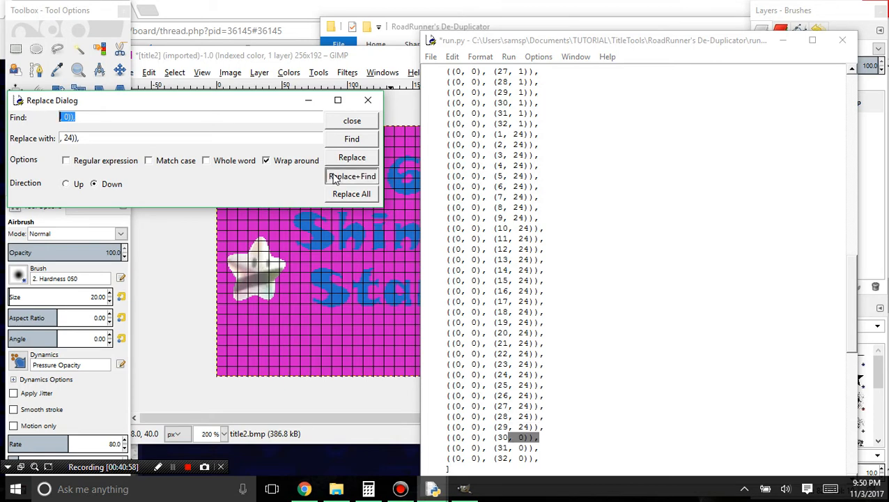
pyautogui.click(336, 178)
pyautogui.click(336, 178)
pyautogui.click(352, 158)
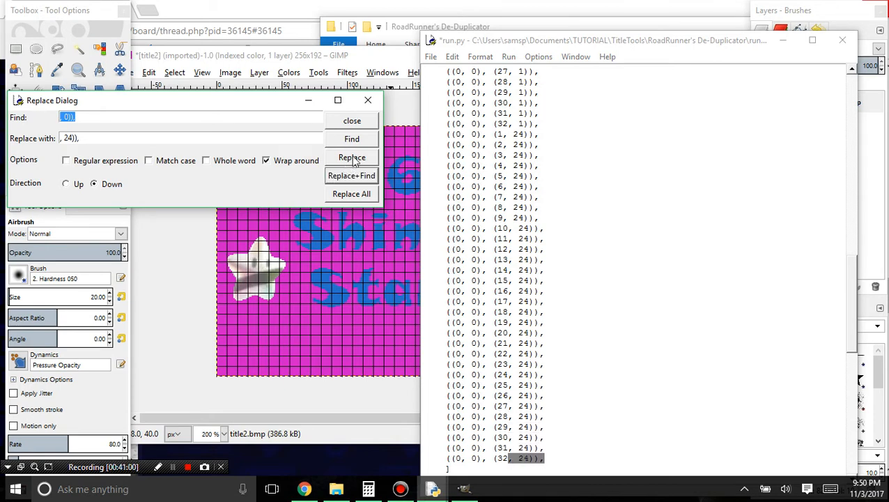
pyautogui.click(368, 100)
# - Copy the block of rows (1, 24) to (32, 24) and paste it at the end of the list
pyautogui.scroll(-3, 603, 352)
pyautogui.moveTo(562, 377); pyautogui.dragTo(444, 212)
pyautogui.hotkey('ctrl', 'c')
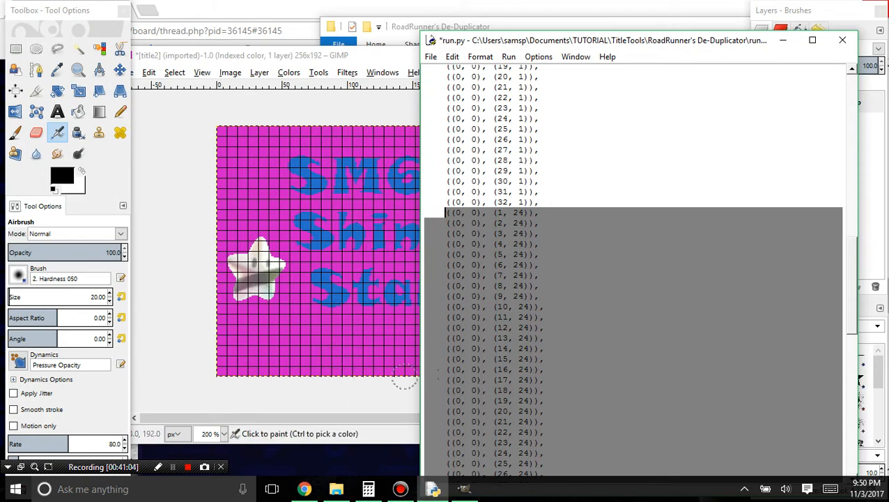
pyautogui.scroll(-3, 564, 394)
pyautogui.click(562, 407)
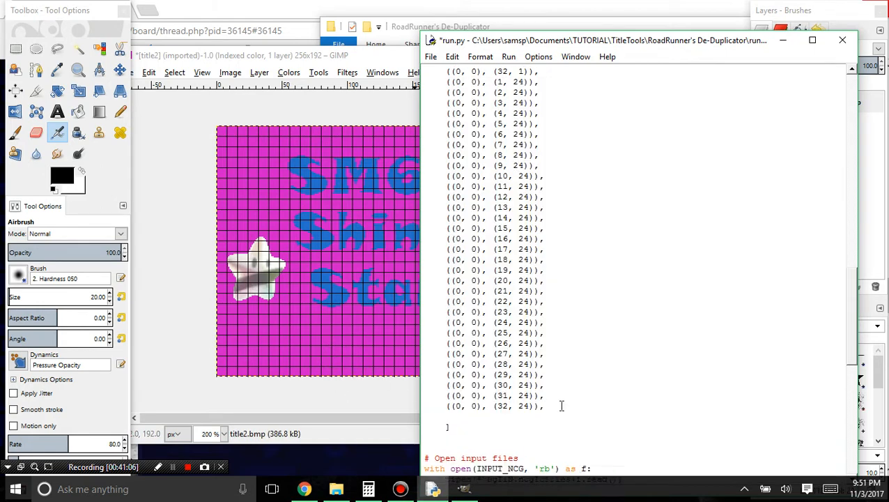
pyautogui.scroll(-3, 561, 406)
pyautogui.hotkey('ctrl', 'v')
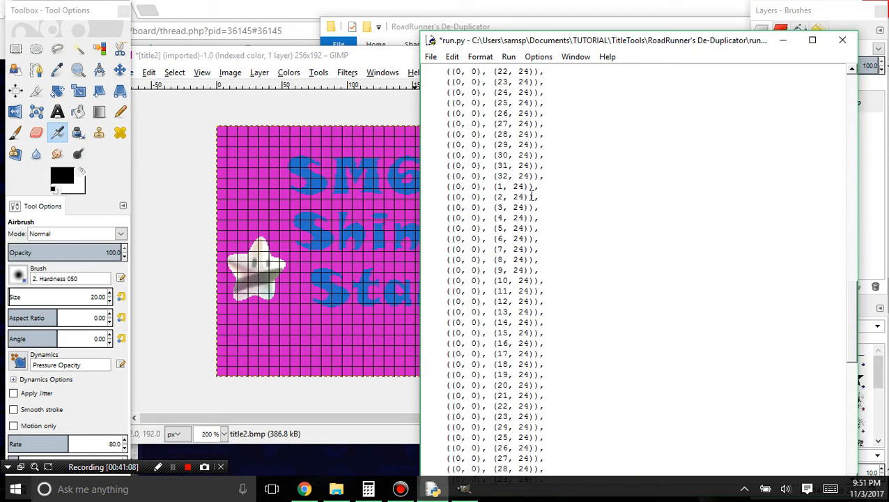
# - Replace ", 24))," with ", 23))," one match at a time in rows 1 to 32 of the pasted block
pyautogui.hotkey('ctrl', 'h')
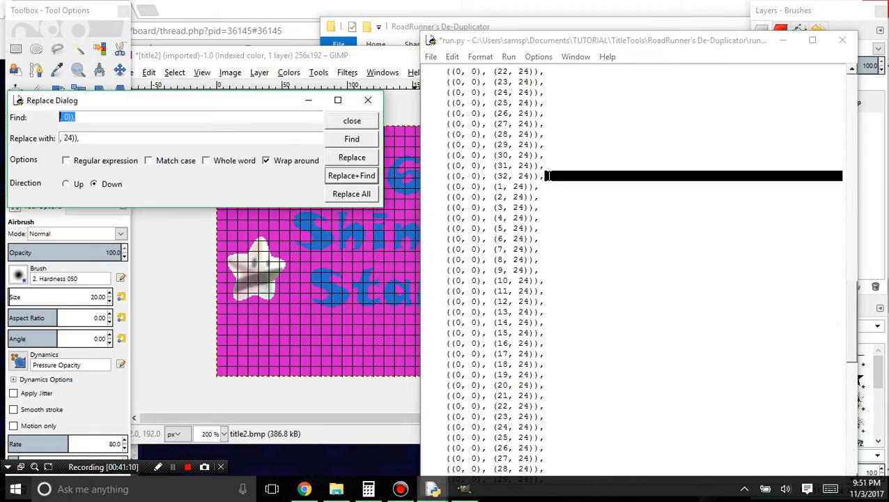
pyautogui.write(', 24)),')
pyautogui.click(73, 138)
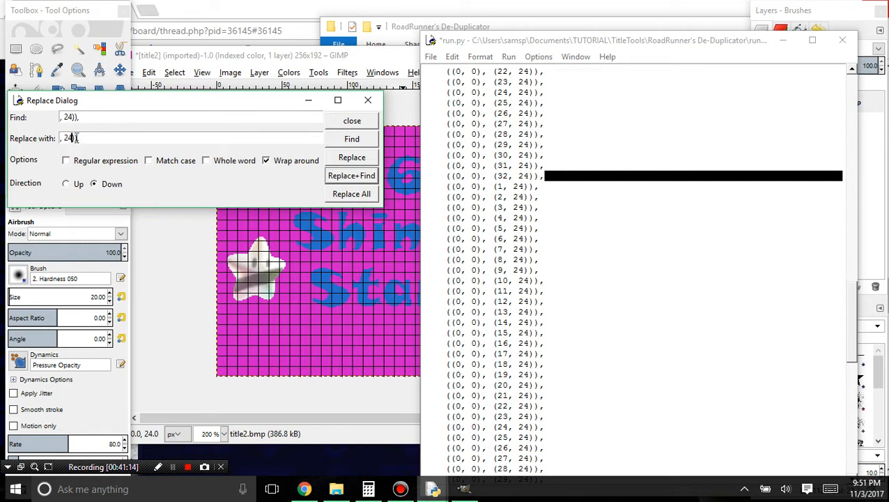
pyautogui.press('BackSpace')
pyautogui.write('3')
pyautogui.click(351, 177)
pyautogui.click(350, 178)
pyautogui.tripleClick(351, 178)
pyautogui.doubleClick(351, 178)
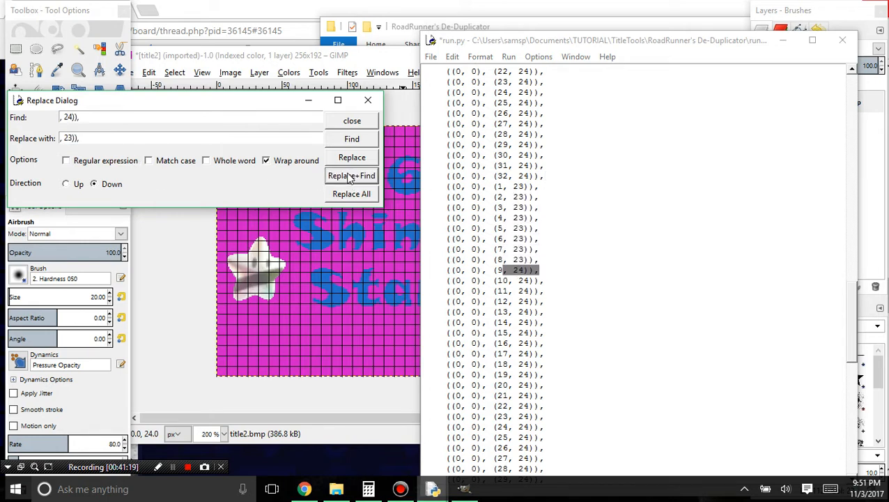
pyautogui.tripleClick(350, 179)
pyautogui.tripleClick(351, 177)
pyautogui.doubleClick(351, 178)
pyautogui.doubleClick(350, 177)
pyautogui.doubleClick(351, 178)
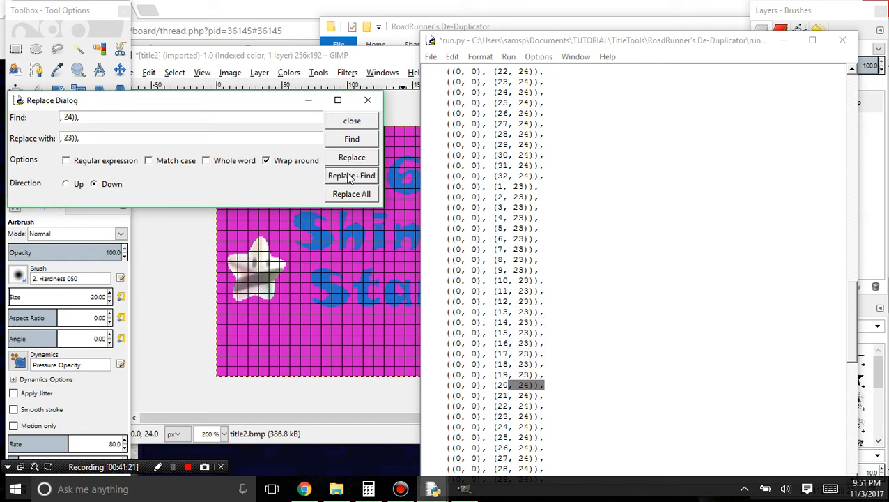
pyautogui.tripleClick(350, 177)
pyautogui.tripleClick(350, 178)
pyautogui.tripleClick(350, 177)
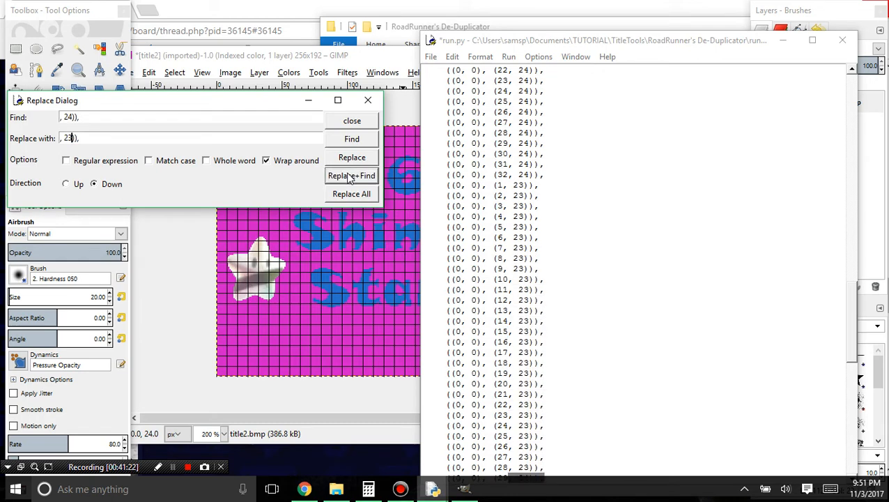
pyautogui.click(350, 178)
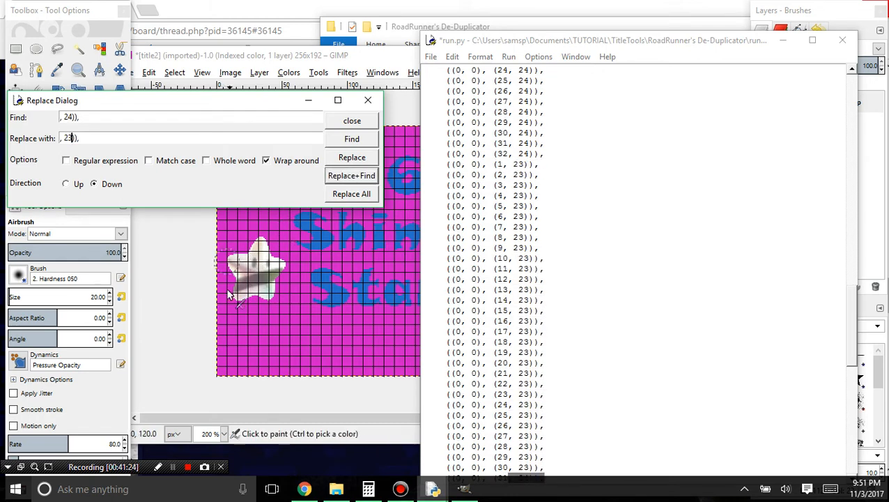
pyautogui.scroll(-2, 613, 294)
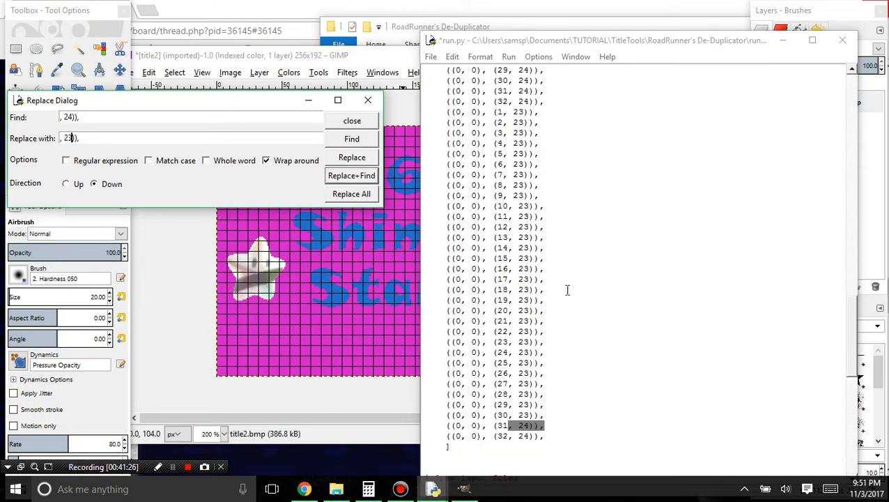
pyautogui.click(352, 175)
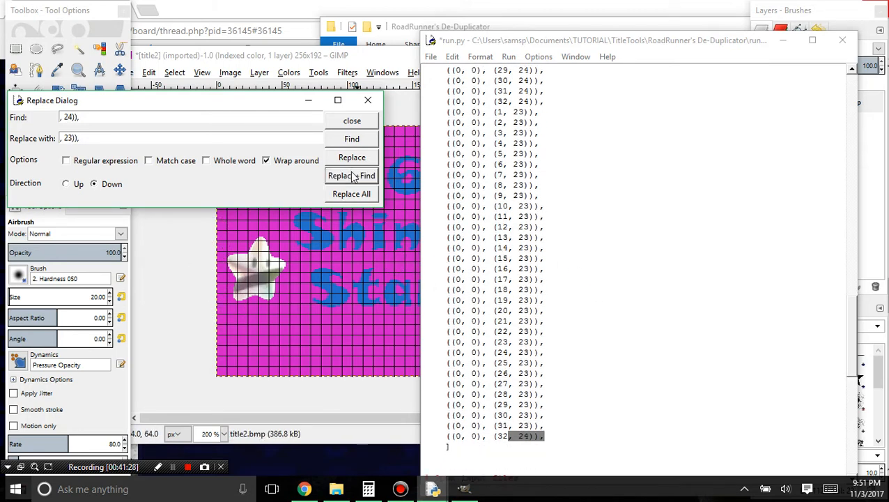
pyautogui.moveTo(230, 113); pyautogui.dragTo(253, 101)
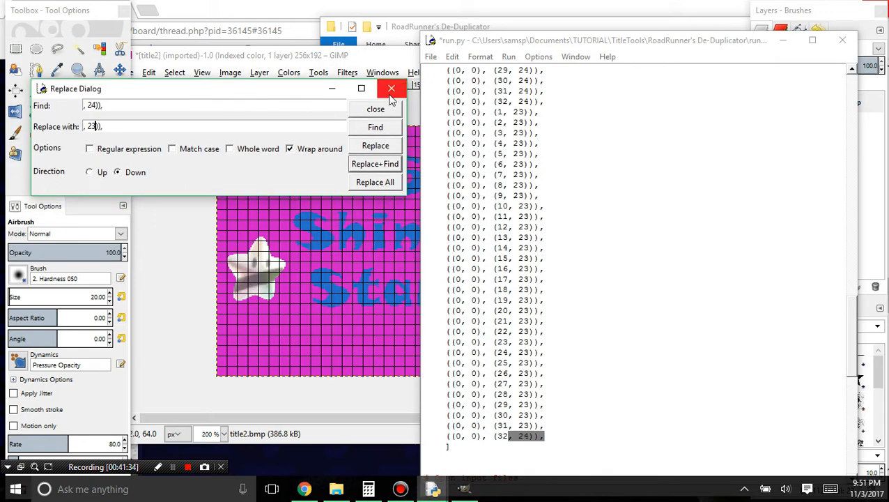
pyautogui.click(375, 145)
pyautogui.click(391, 89)
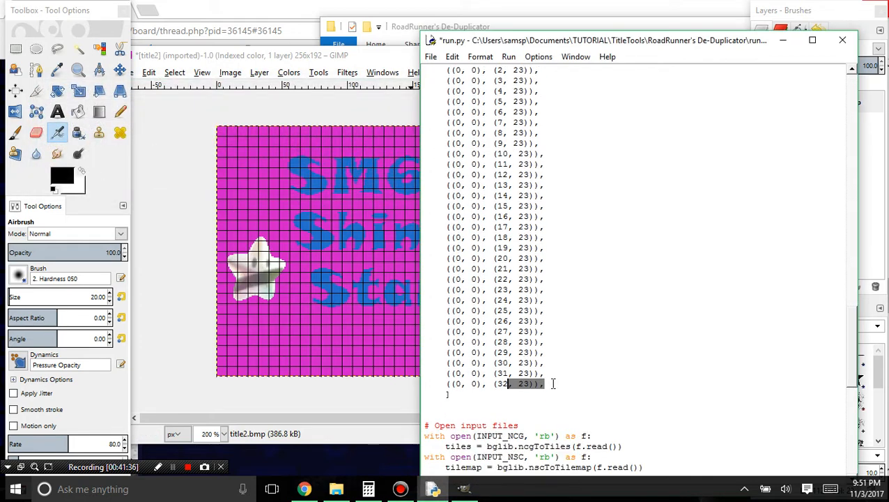
# - Save run.py, run the script, and close the Python shell
pyautogui.click(552, 383)
pyautogui.hotkey('ctrl', 's')
pyautogui.click(335, 488)
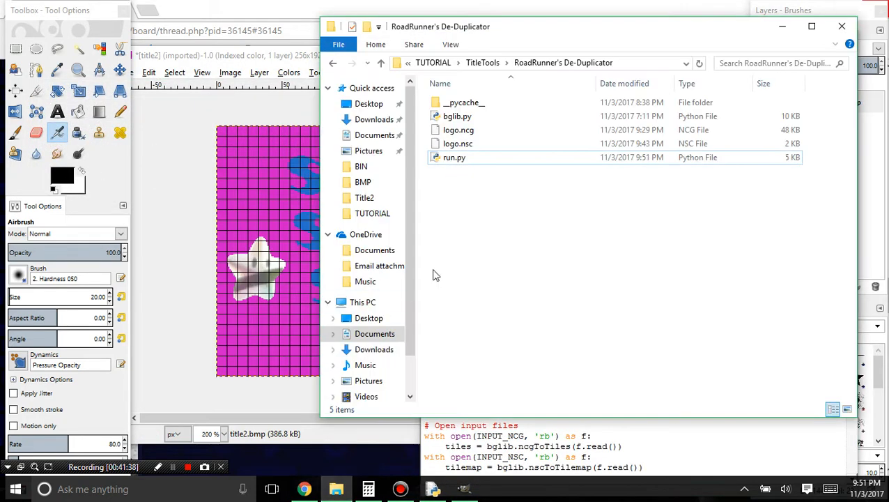
pyautogui.click(467, 445)
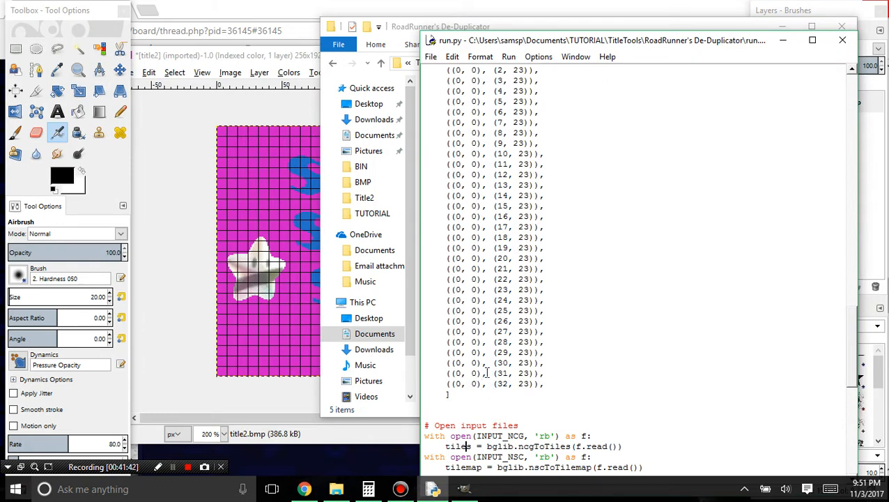
pyautogui.press('F5')
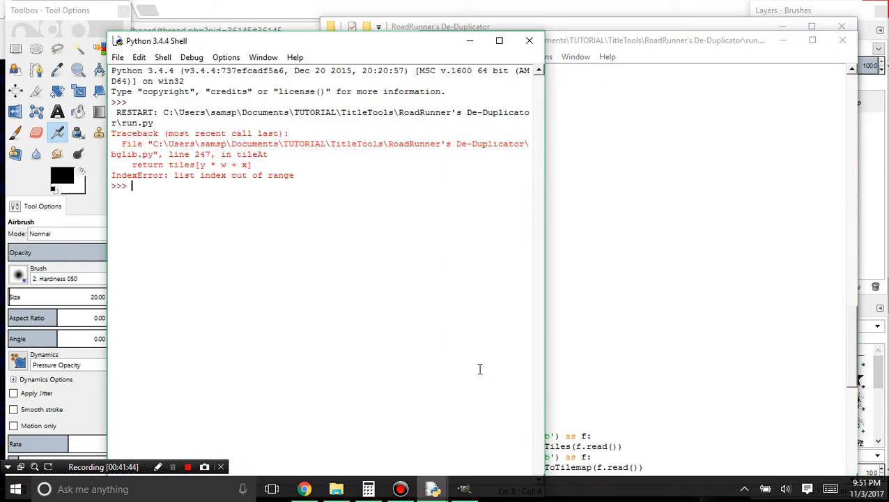
pyautogui.click(529, 40)
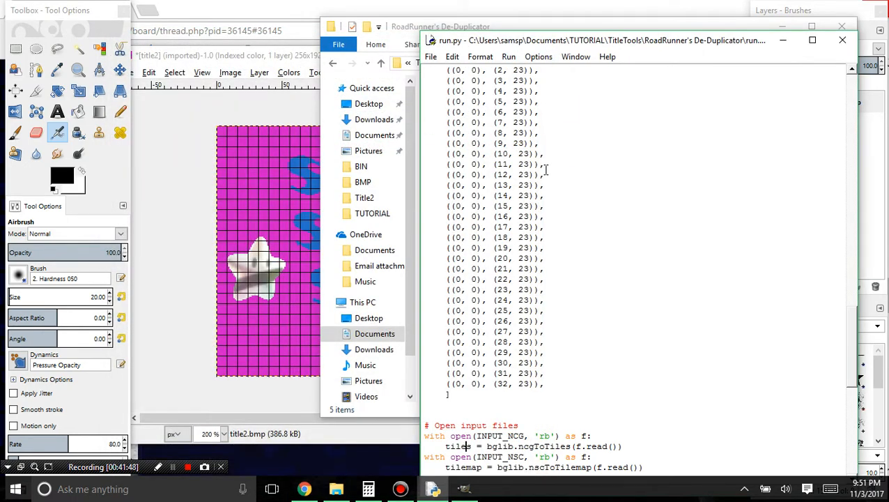
# - Replace ", 24))," with ", 22))," one match at a time in rows 1 to 32 of the block above the 23 rows
pyautogui.scroll(3, 546, 169)
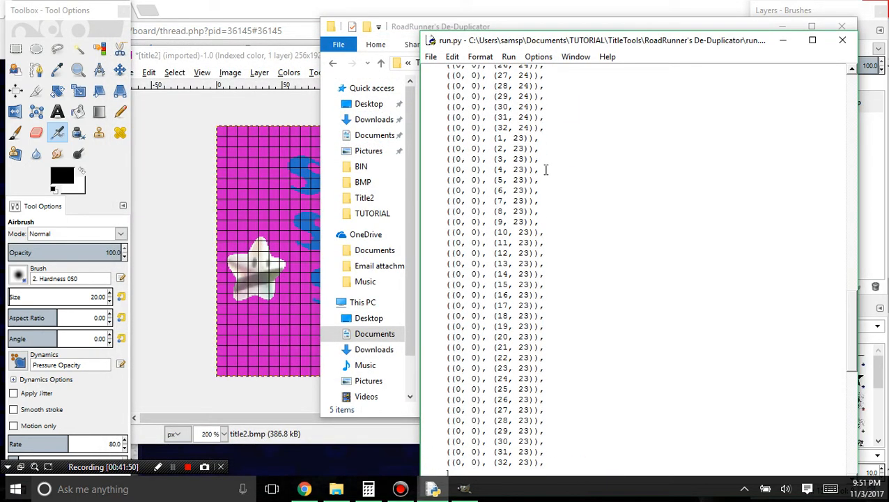
pyautogui.scroll(10, 537, 180)
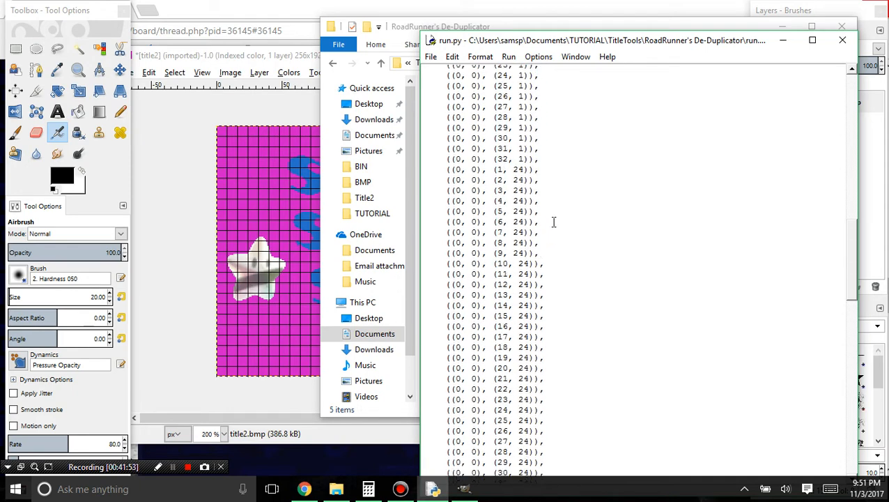
pyautogui.scroll(-3, 561, 174)
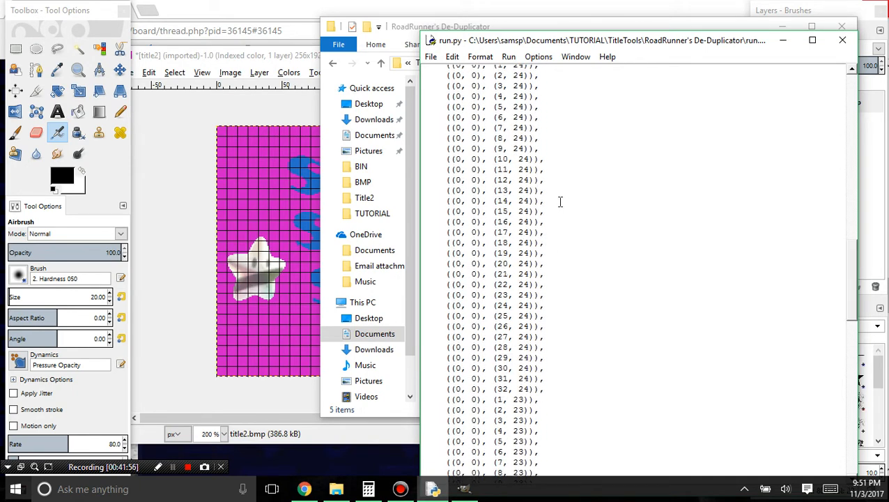
pyautogui.scroll(3, 554, 167)
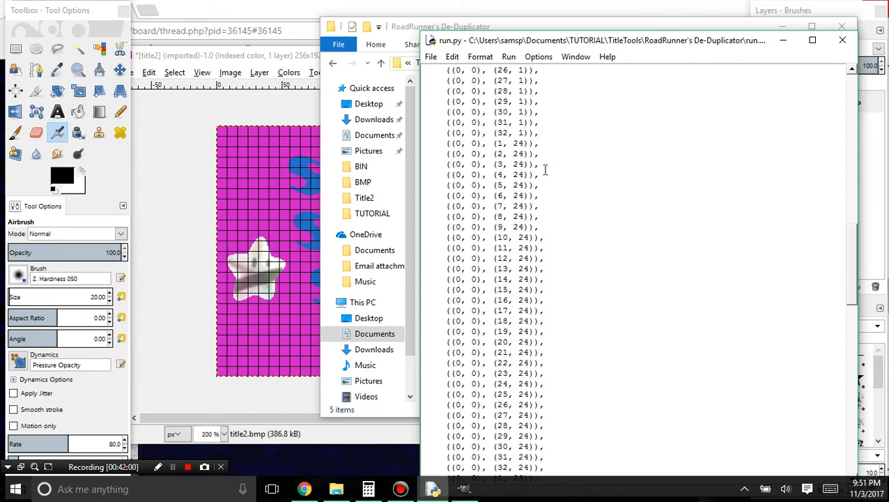
pyautogui.hotkey('ctrl', 'h')
pyautogui.click(105, 126)
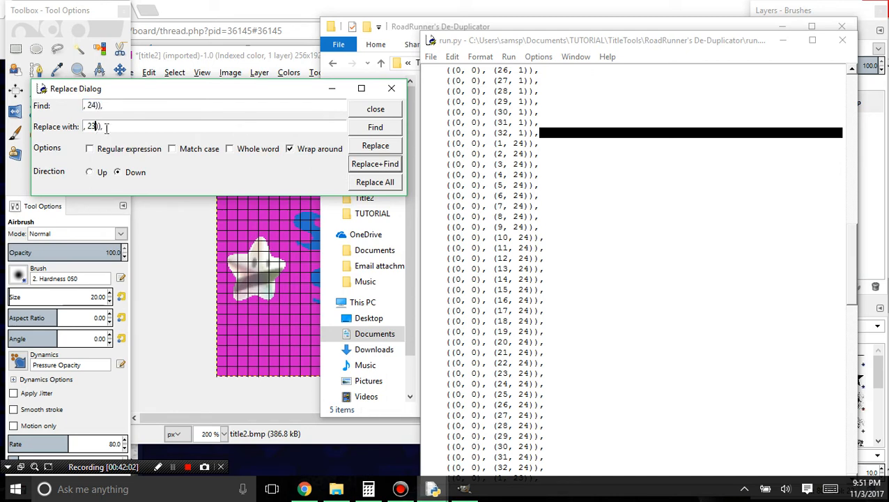
pyautogui.click(363, 171)
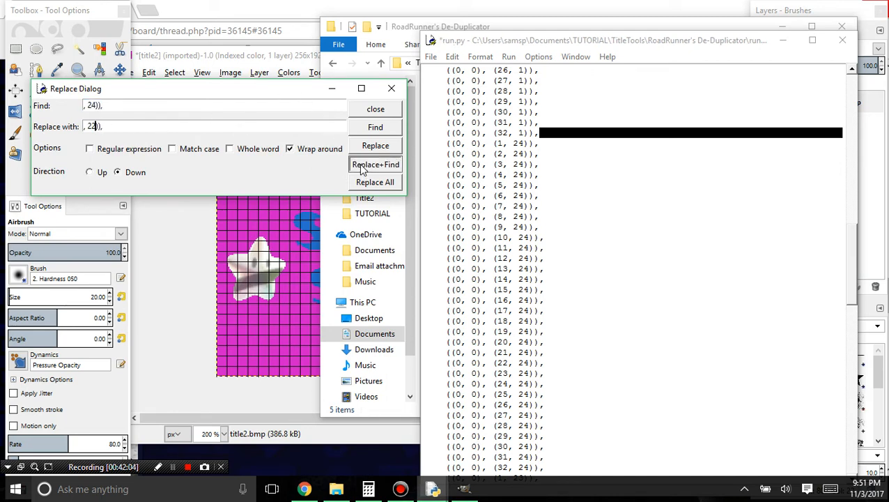
pyautogui.click(362, 170)
pyautogui.click(362, 170)
pyautogui.click(361, 171)
pyautogui.click(361, 170)
pyautogui.click(361, 171)
pyautogui.doubleClick(362, 170)
pyautogui.click(362, 169)
pyautogui.doubleClick(361, 169)
pyautogui.click(362, 169)
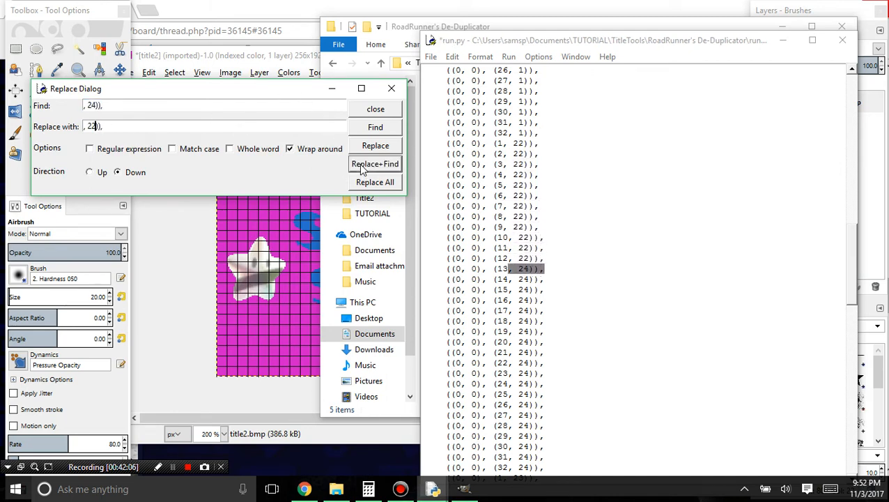
pyautogui.doubleClick(362, 170)
pyautogui.doubleClick(361, 169)
pyautogui.click(361, 170)
pyautogui.scroll(-19, 560, 197)
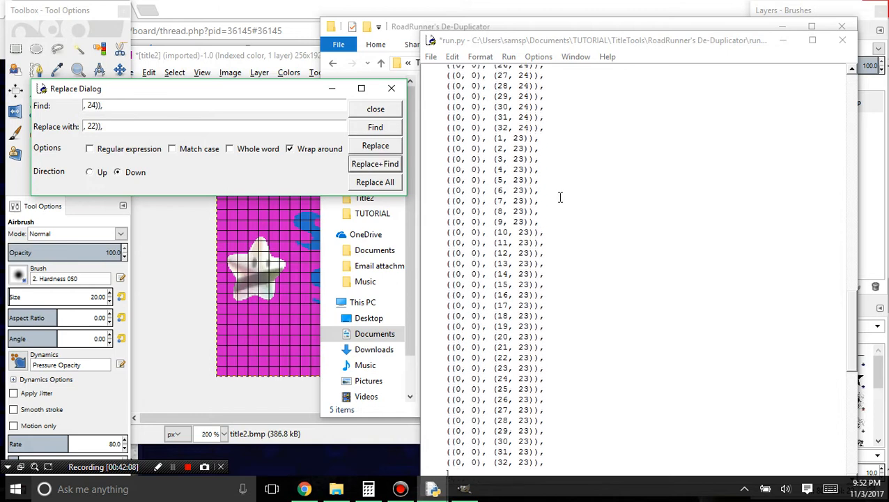
pyautogui.scroll(5, 523, 186)
pyautogui.click(361, 165)
pyautogui.doubleClick(362, 166)
pyautogui.click(362, 166)
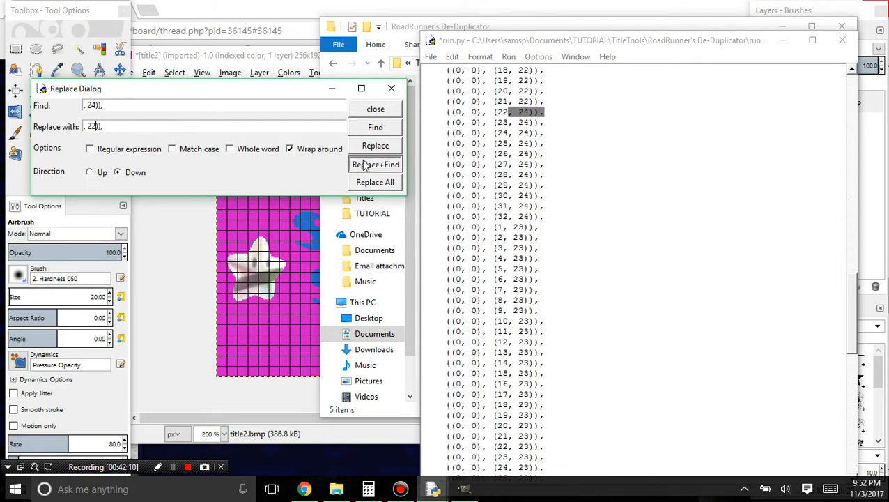
pyautogui.doubleClick(363, 167)
pyautogui.click(363, 167)
pyautogui.doubleClick(364, 167)
pyautogui.click(364, 168)
pyautogui.doubleClick(362, 165)
pyautogui.doubleClick(362, 165)
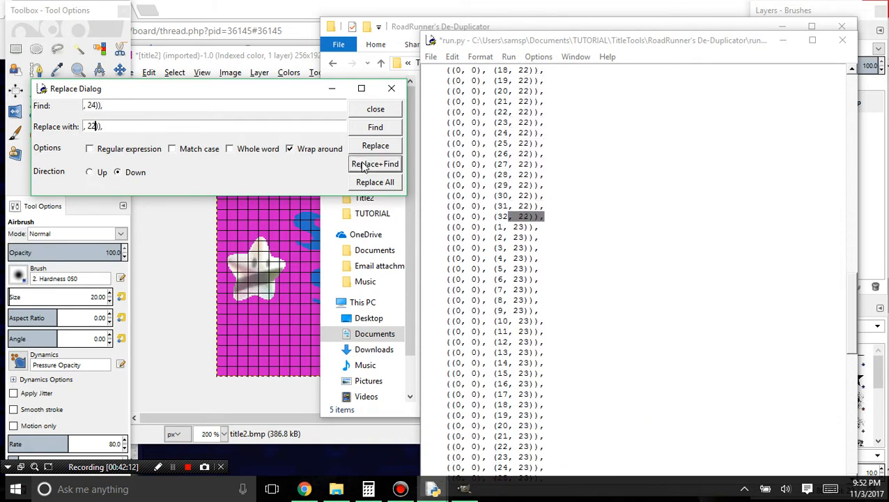
pyautogui.click(391, 93)
# - Save the edited coordinate list, run run.py again, and close the Python shell
pyautogui.hotkey('ctrl', 's')
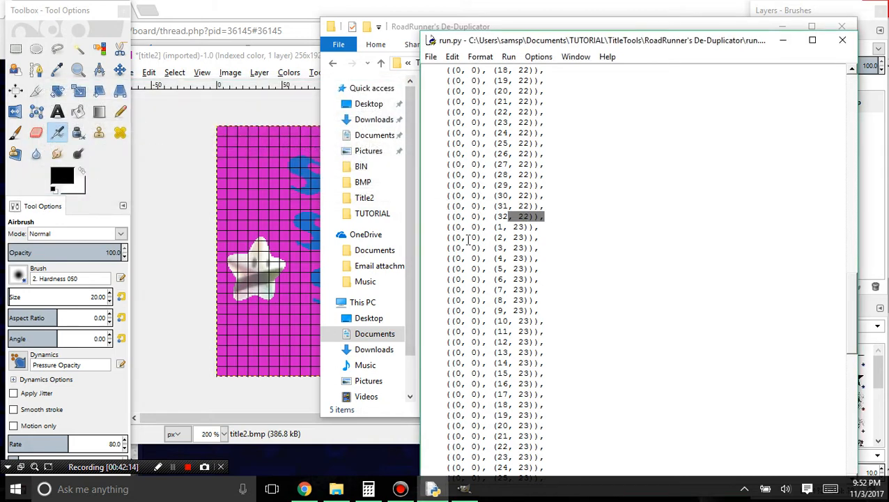
pyautogui.click(498, 237)
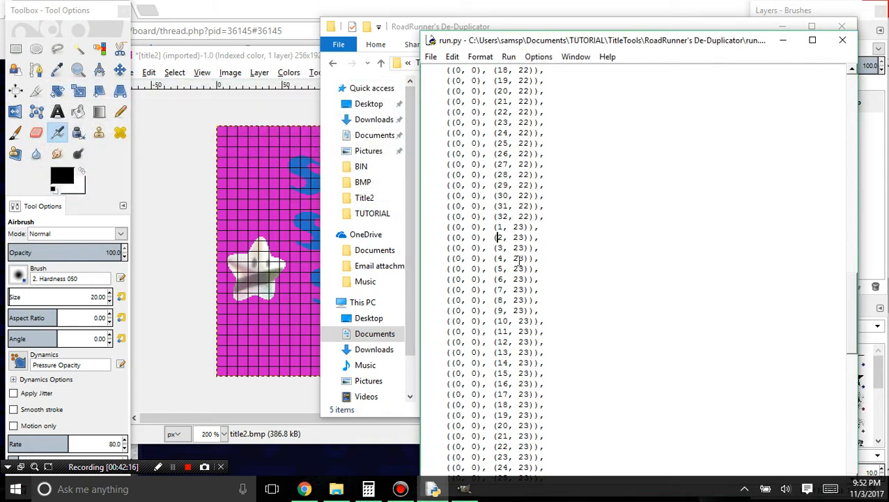
pyautogui.press('F5')
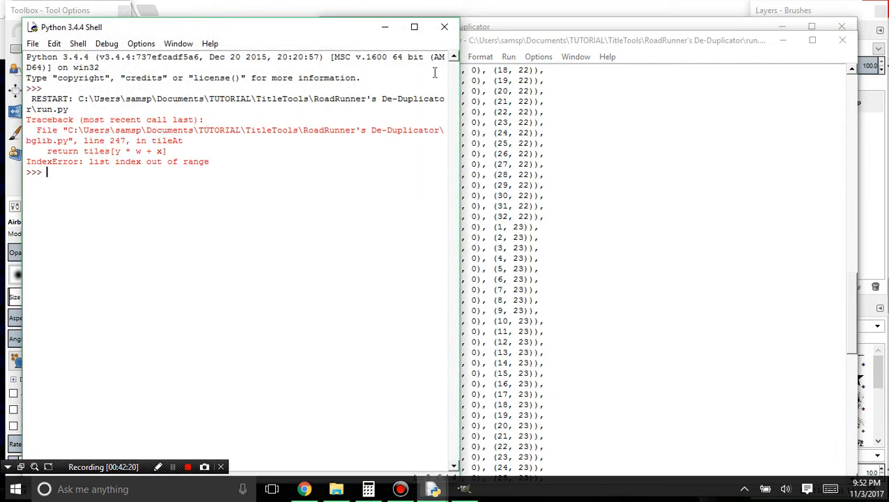
pyautogui.click(443, 29)
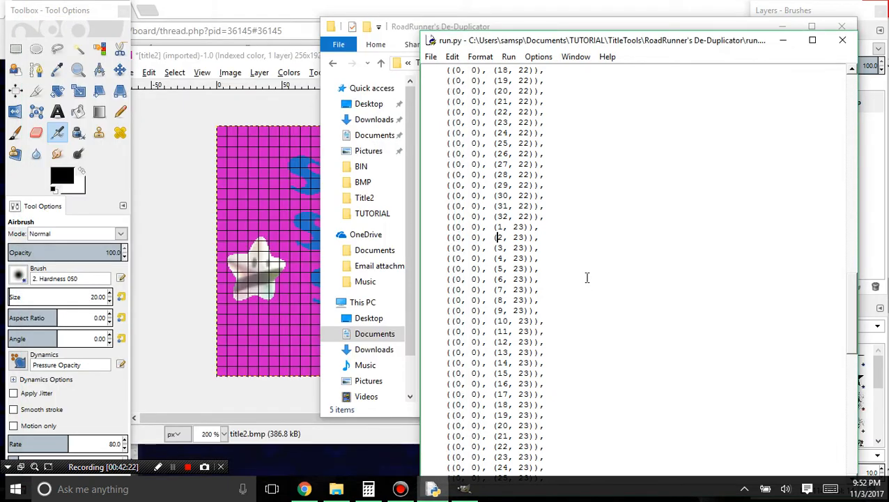
# - Delete all coordinate rows below ((0, 0), (32, 1)) from the replacement list in run.py
pyautogui.scroll(-7, 579, 276)
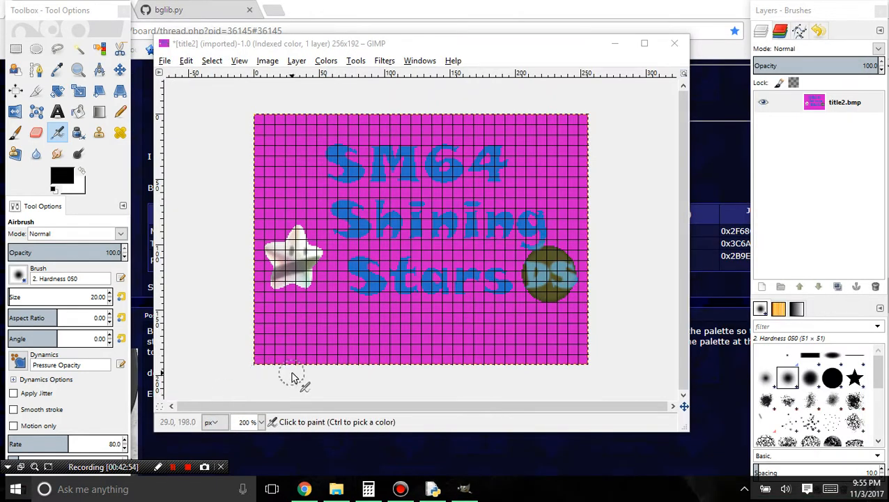
pyautogui.click(432, 489)
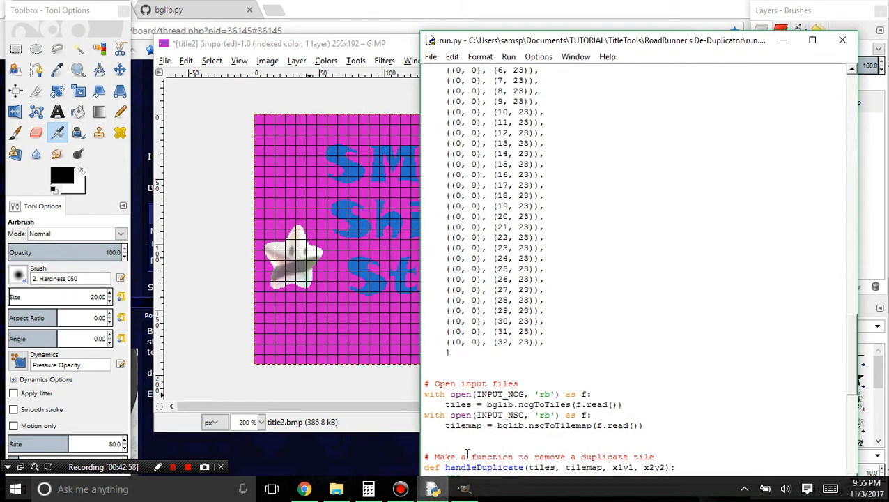
pyautogui.scroll(10, 576, 269)
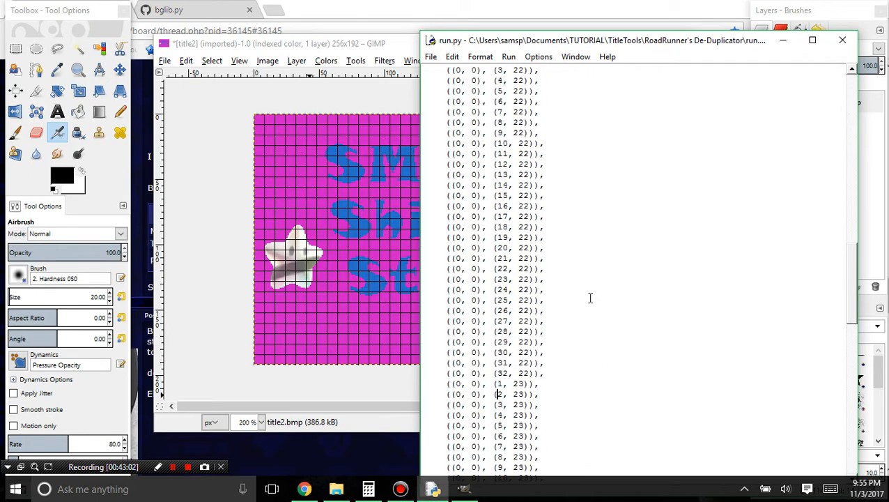
pyautogui.scroll(-8, 590, 297)
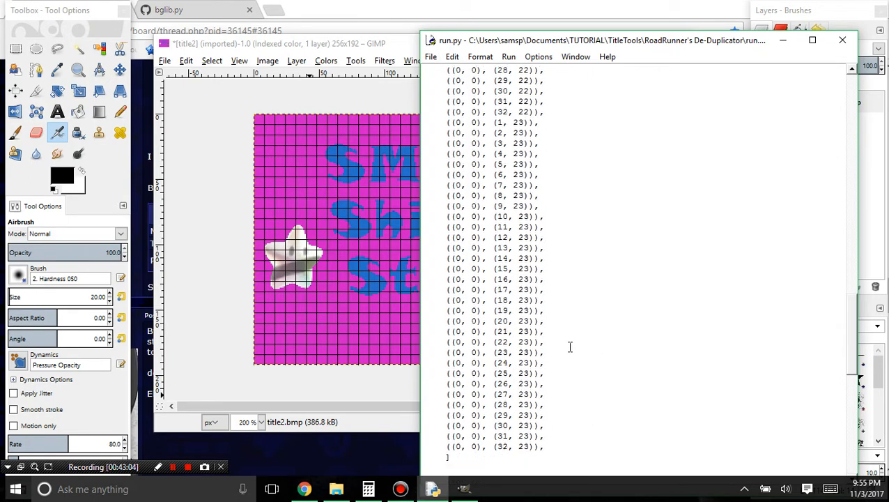
pyautogui.moveTo(546, 448); pyautogui.dragTo(367, 188)
pyautogui.press('Delete')
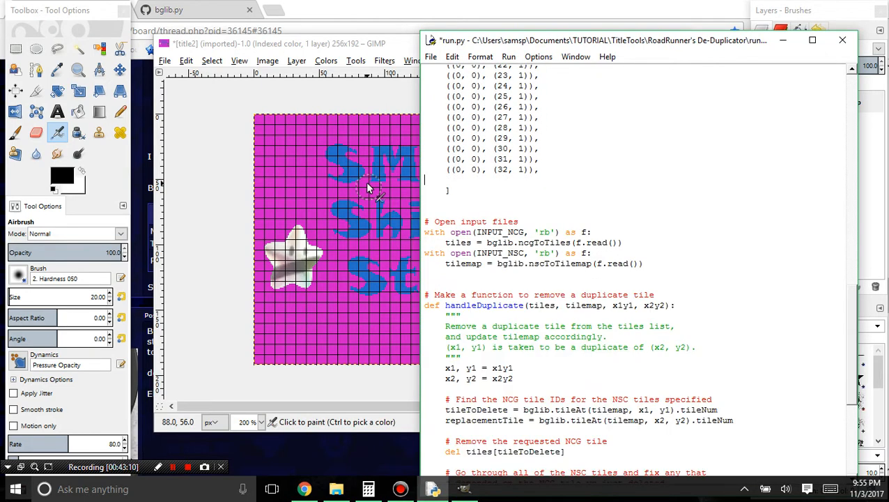
# - Save the shortened list in run.py, run the script, and close the Python shell
pyautogui.hotkey('ctrl', 's')
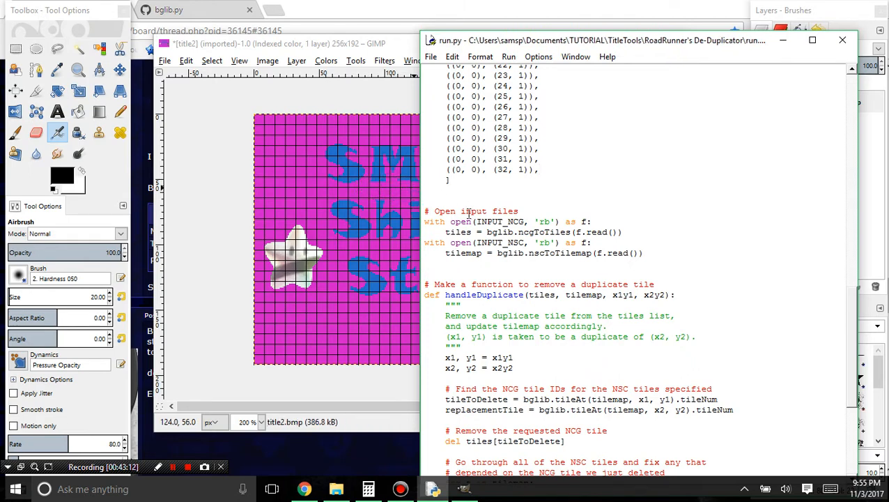
pyautogui.press('F5')
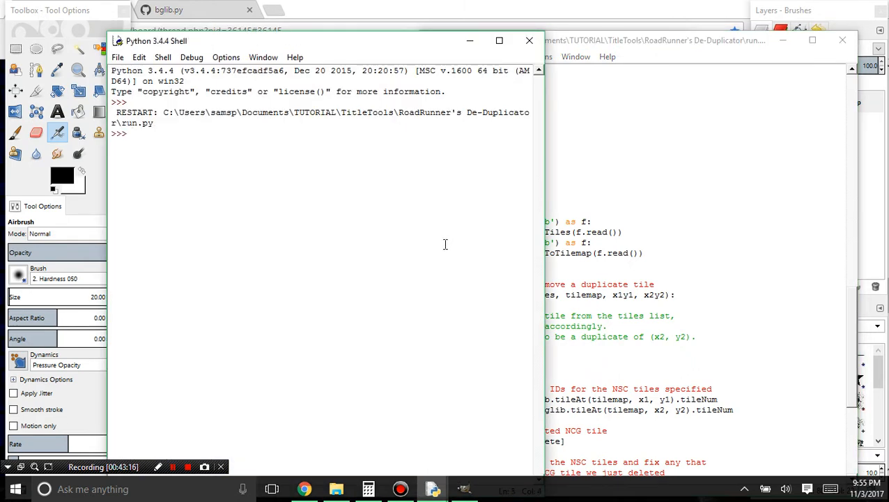
pyautogui.click(529, 41)
# - Compare the file sizes of logo.ncg and logo-deduplicated.ncg in the RoadRunner's De-Duplicator folder
pyautogui.hotkey('alt', 'Tab')
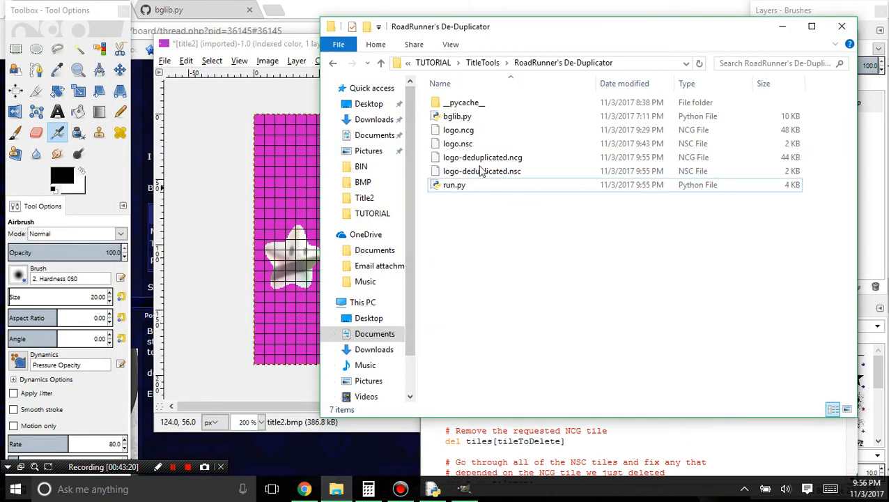
pyautogui.click(464, 143)
pyautogui.click(480, 159)
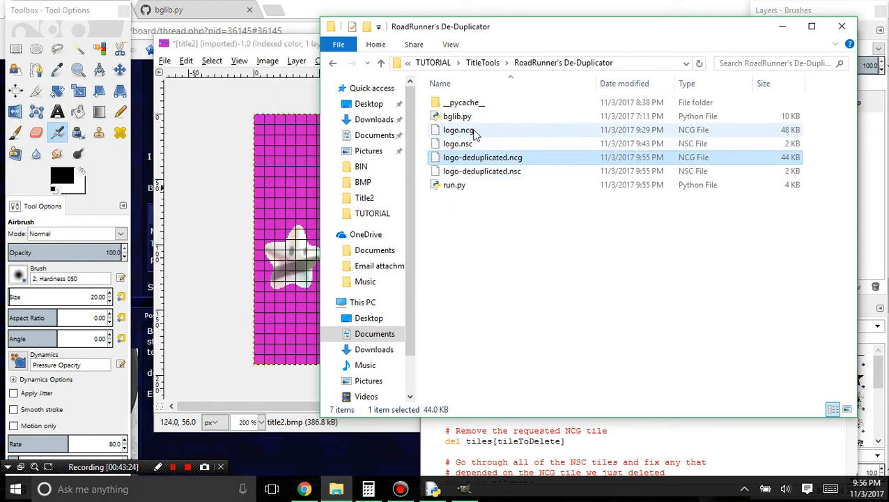
pyautogui.click(476, 133)
pyautogui.click(478, 159)
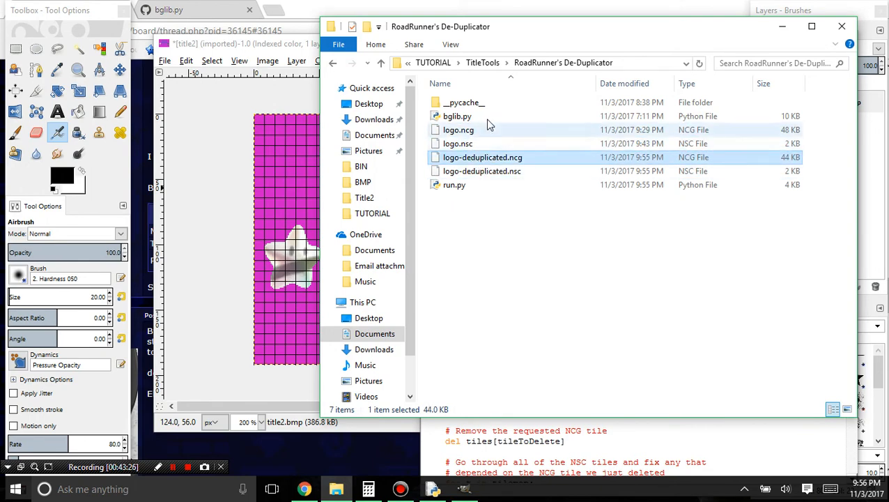
# - Check the size of default_ncg.bin in the TUTORIAL BIN folder, and return to the RoadRunner's De-Duplicator folder
pyautogui.click(485, 63)
pyautogui.click(529, 63)
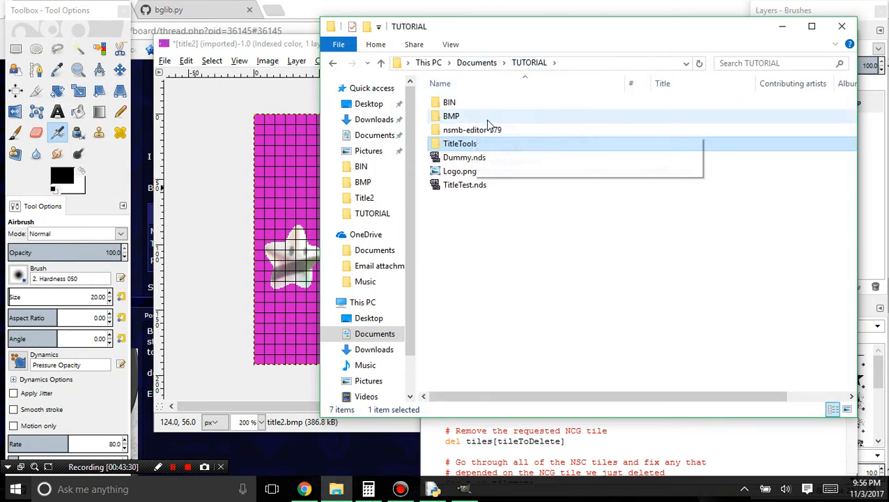
pyautogui.click(488, 116)
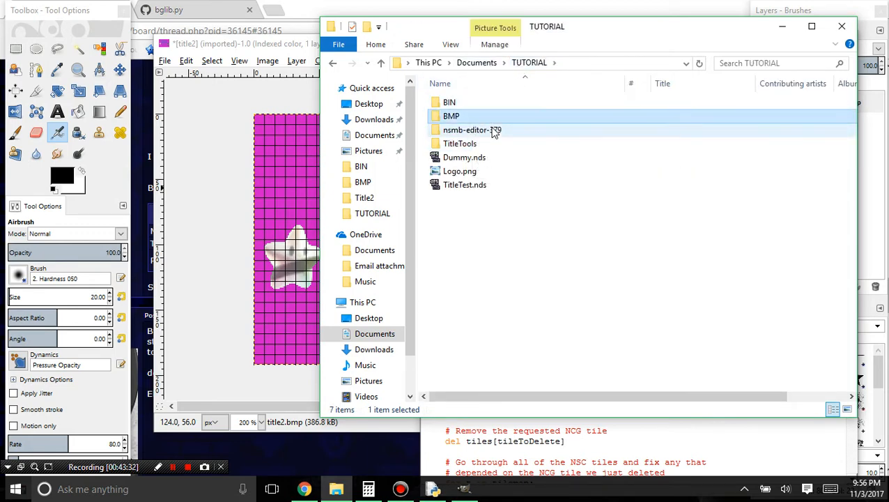
pyautogui.doubleClick(488, 117)
pyautogui.click(527, 64)
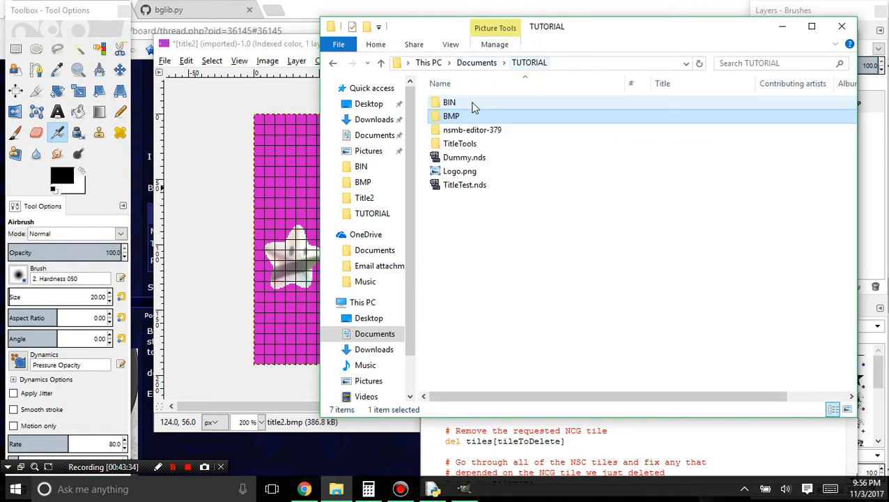
pyautogui.doubleClick(469, 105)
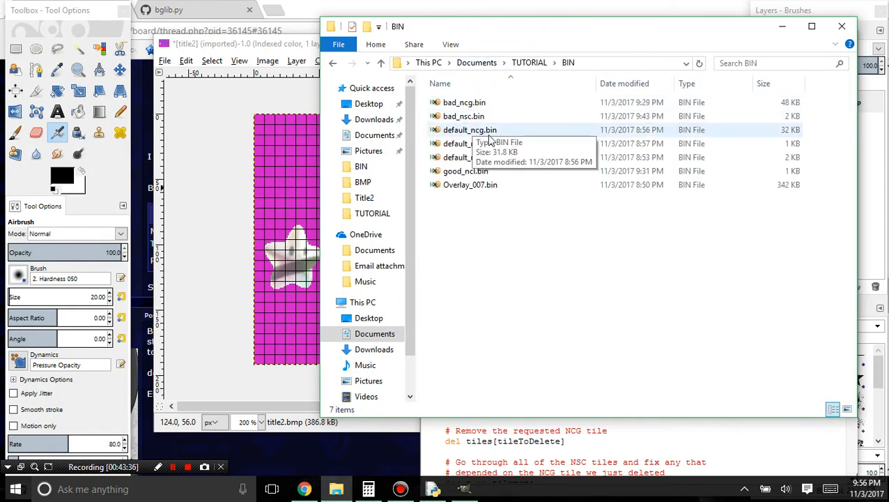
pyautogui.click(492, 133)
pyautogui.click(333, 63)
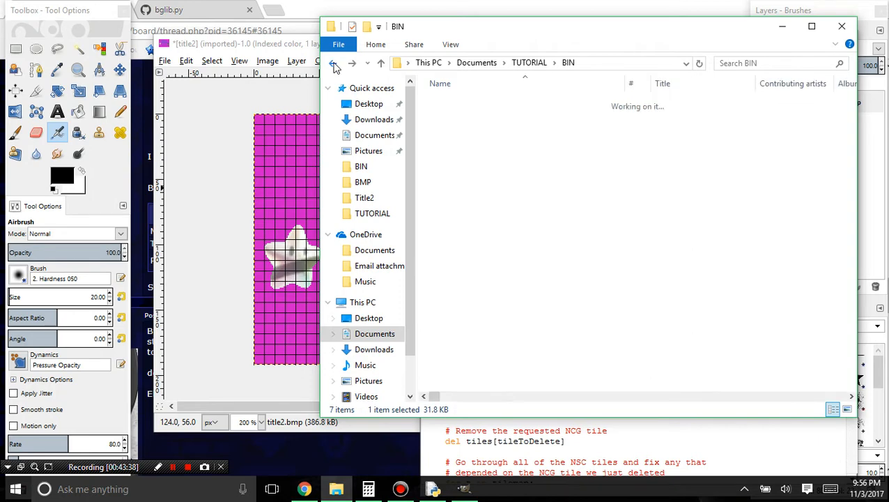
pyautogui.click(333, 64)
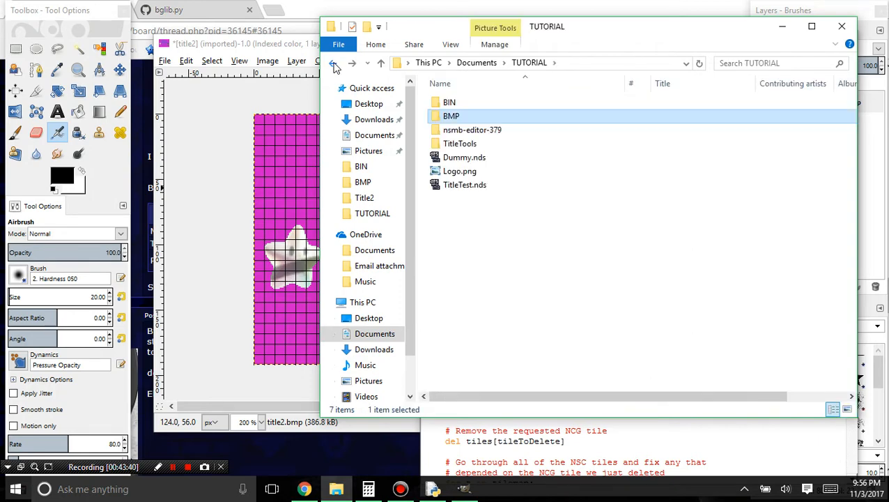
pyautogui.click(333, 63)
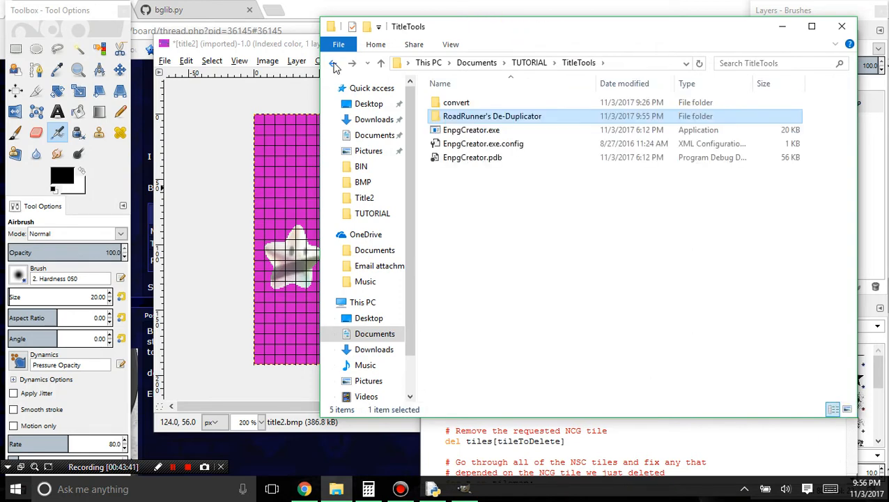
pyautogui.click(333, 63)
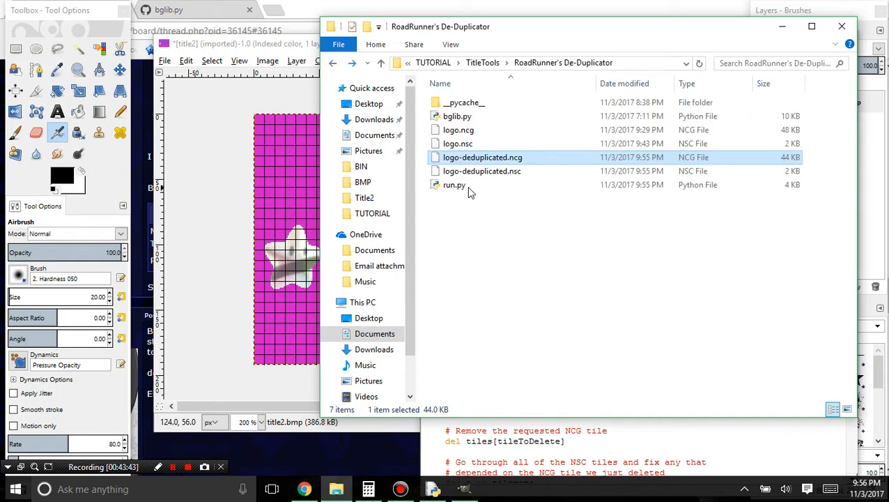
pyautogui.click(477, 271)
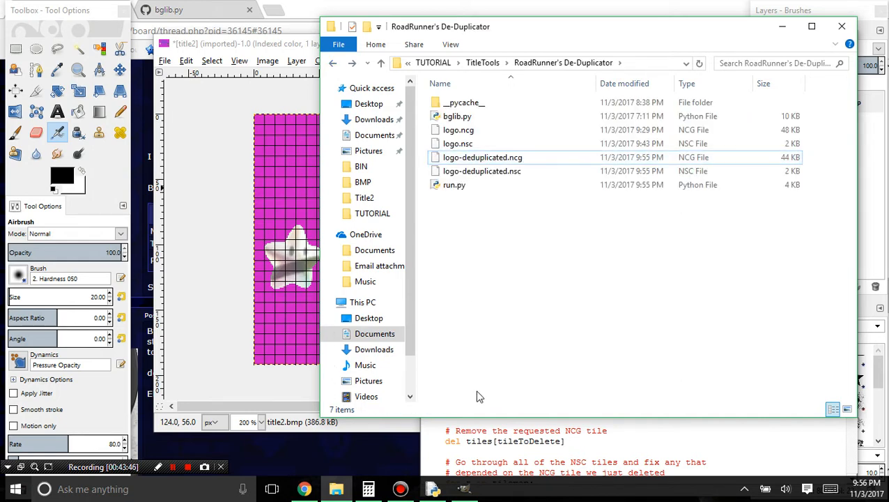
pyautogui.click(494, 440)
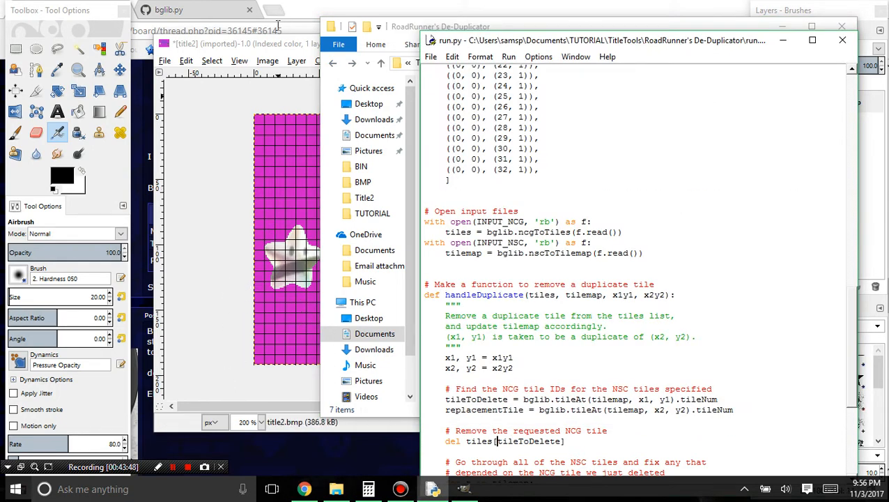
pyautogui.click(277, 46)
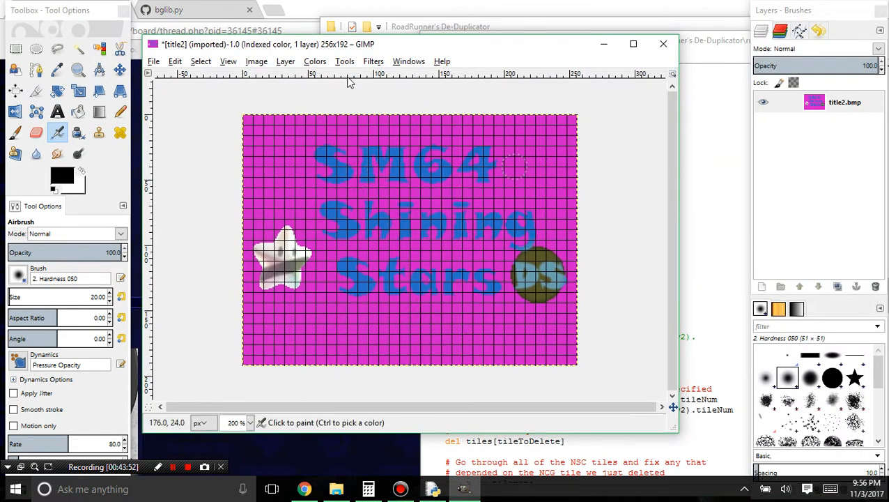
pyautogui.click(286, 61)
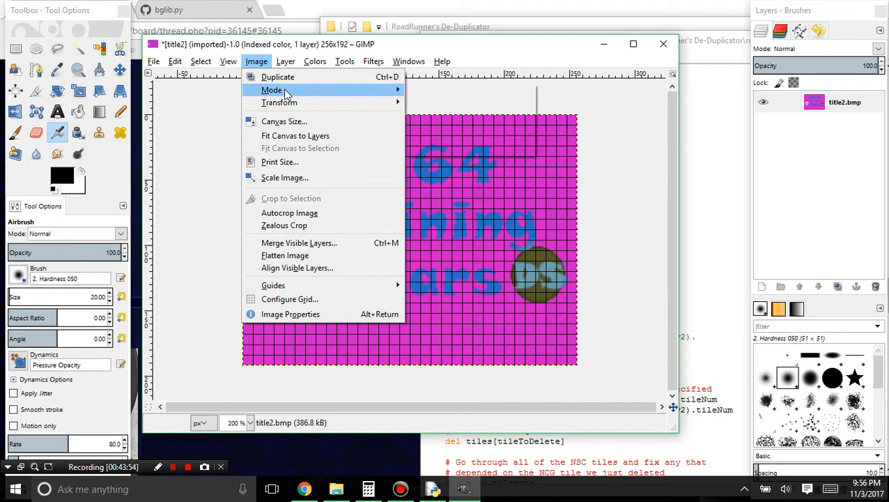
pyautogui.click(256, 61)
pyautogui.click(341, 62)
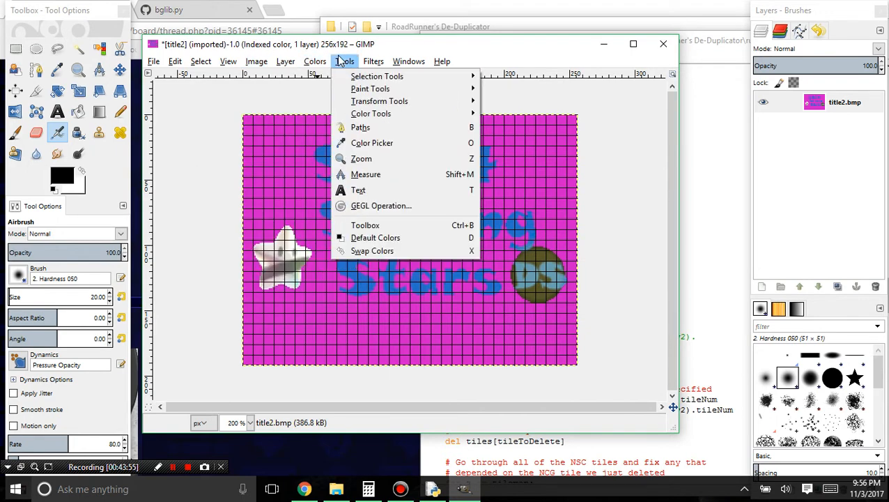
pyautogui.click(296, 62)
pyautogui.click(373, 61)
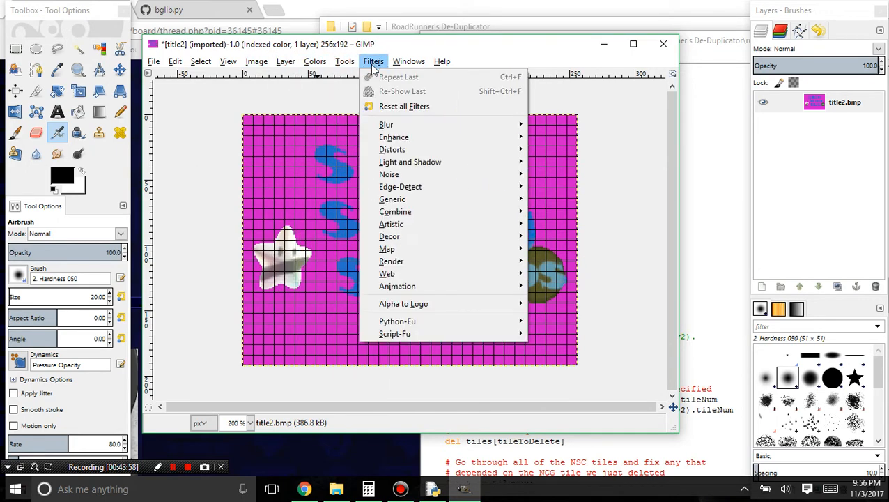
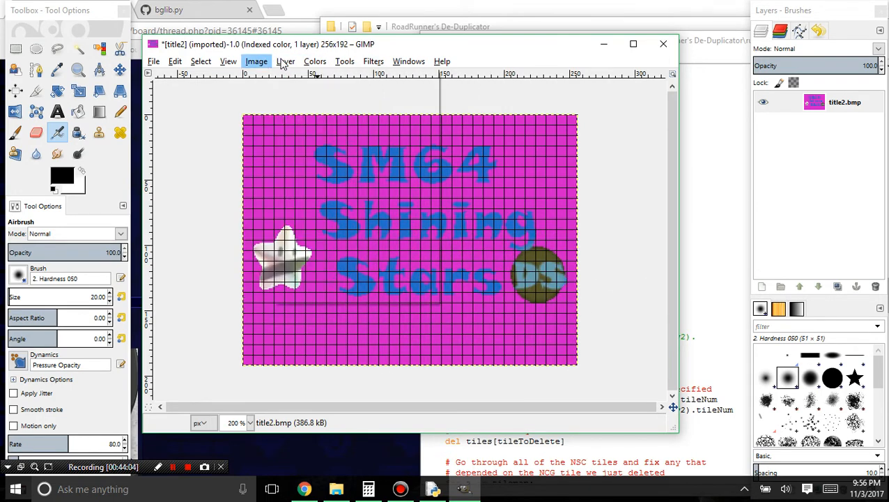
pyautogui.moveTo(283, 62)
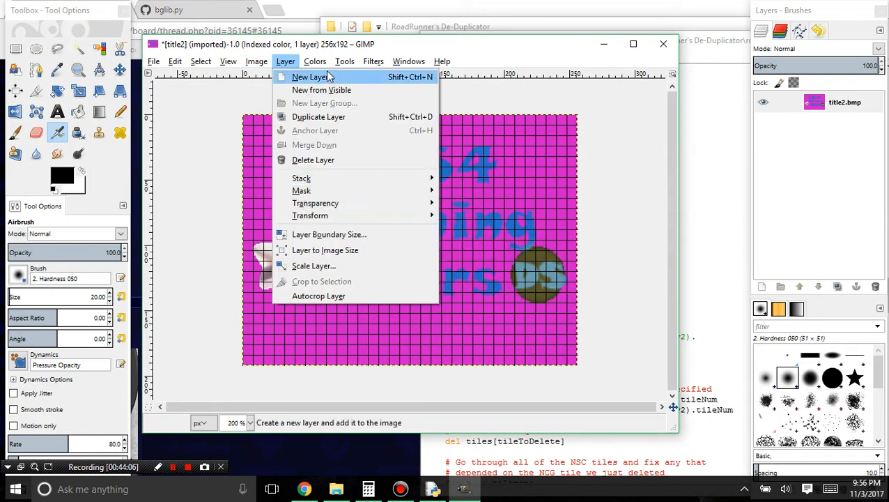
pyautogui.moveTo(342, 64)
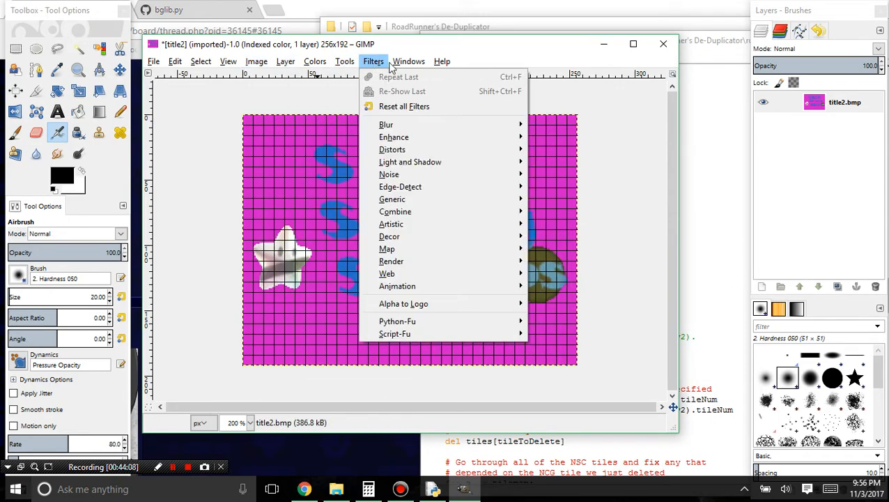
# - Duplicate the last row of run.py's replacement list below itself and change the copy's coordinates to (32, 12)
pyautogui.click(705, 220)
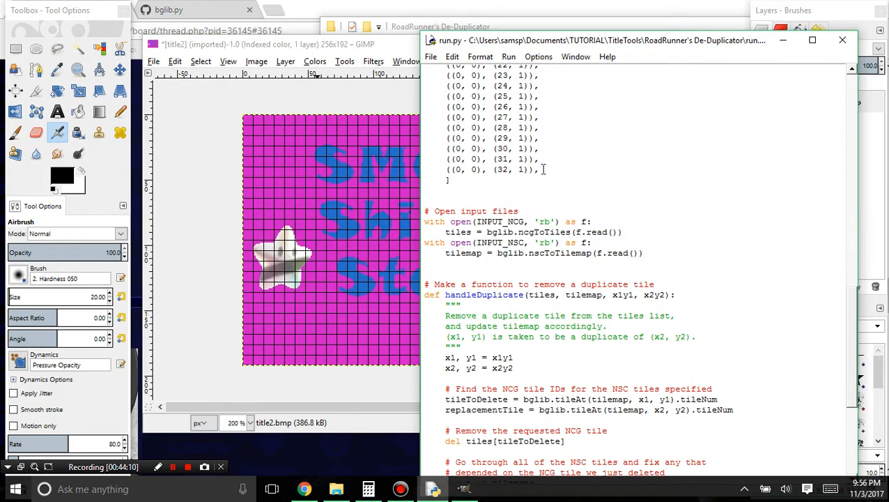
pyautogui.moveTo(543, 170); pyautogui.dragTo(446, 170)
pyautogui.hotkey('ctrl', 'c')
pyautogui.click(556, 173)
pyautogui.press('Return')
pyautogui.hotkey('ctrl', 'v')
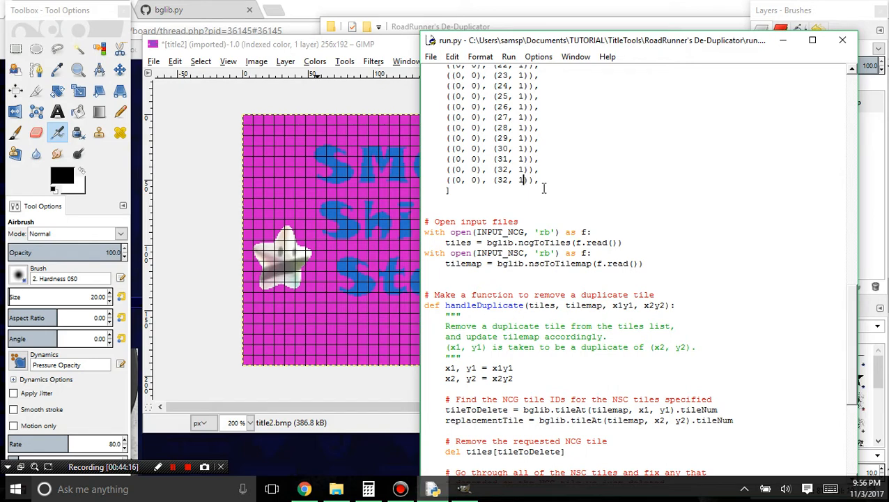
pyautogui.press('BackSpace')
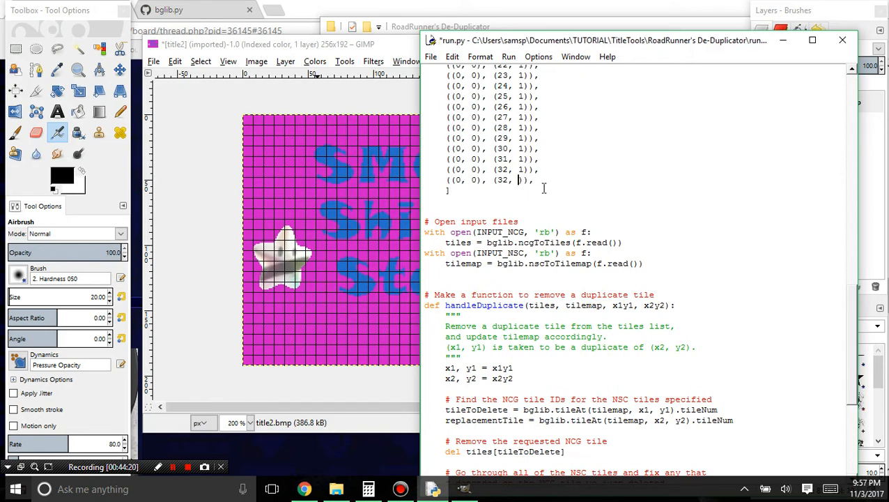
# - Save run.py with the added row, run it, and close the Python shell
pyautogui.hotkey('ctrl', 's')
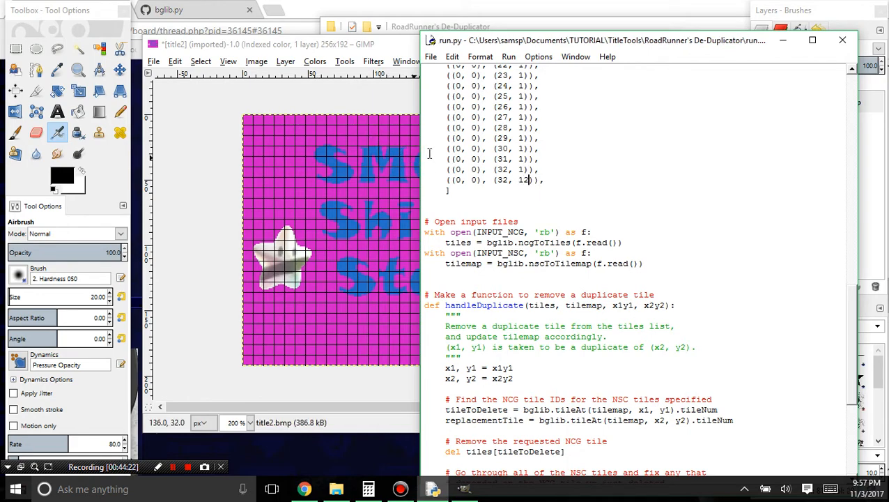
pyautogui.press('F5')
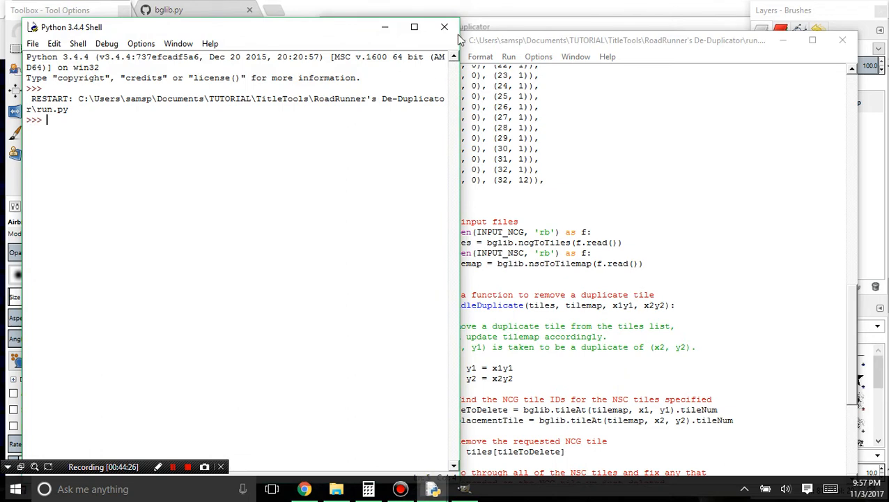
pyautogui.click(446, 28)
# - Change the last row's target coordinates to (32, 13), run the script again, and close the Python shell
pyautogui.click(533, 179)
pyautogui.press('BackSpace')
pyautogui.write('3')
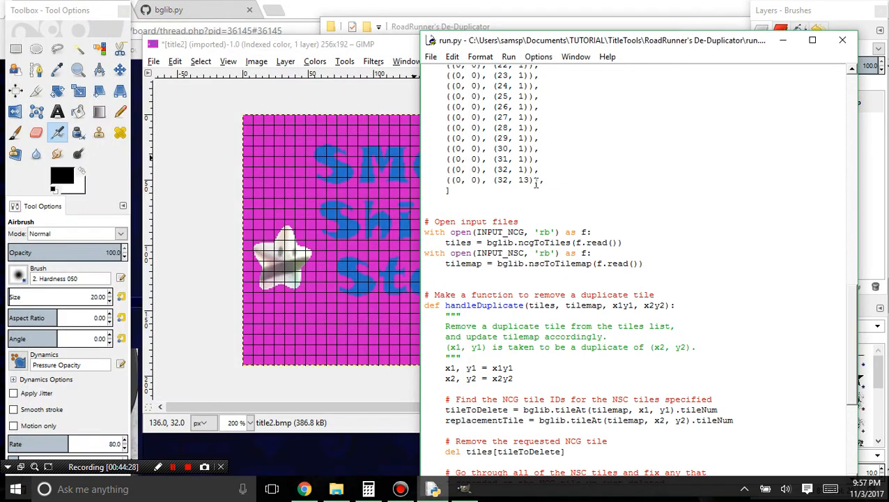
pyautogui.press('F5')
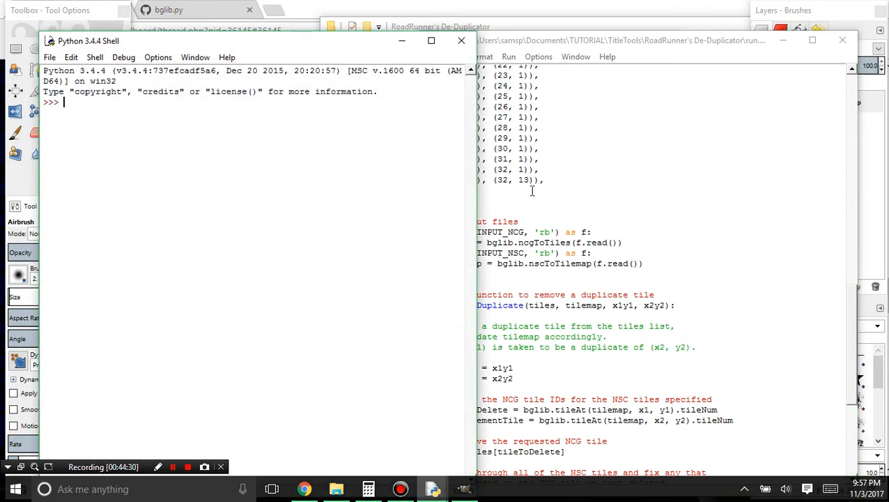
pyautogui.click(460, 40)
# - Change the last row's target coordinates to (32, 20), run the script, and close the Python shell
pyautogui.write('20')
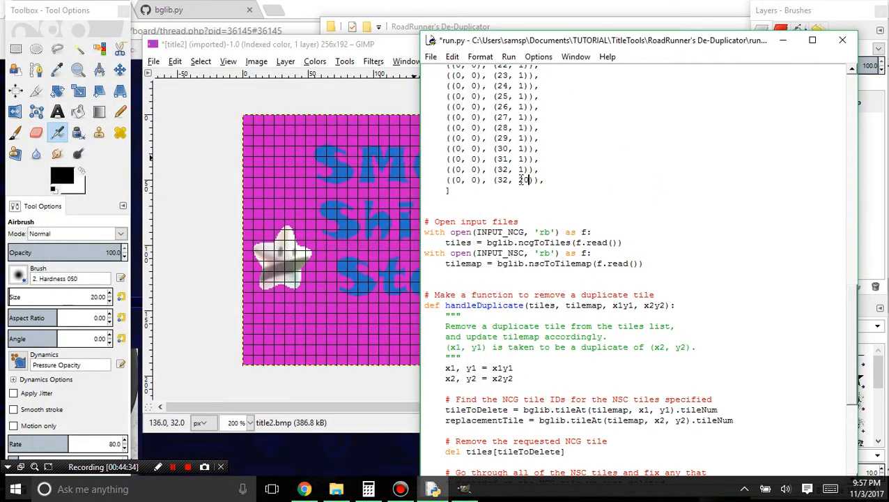
pyautogui.press('F5')
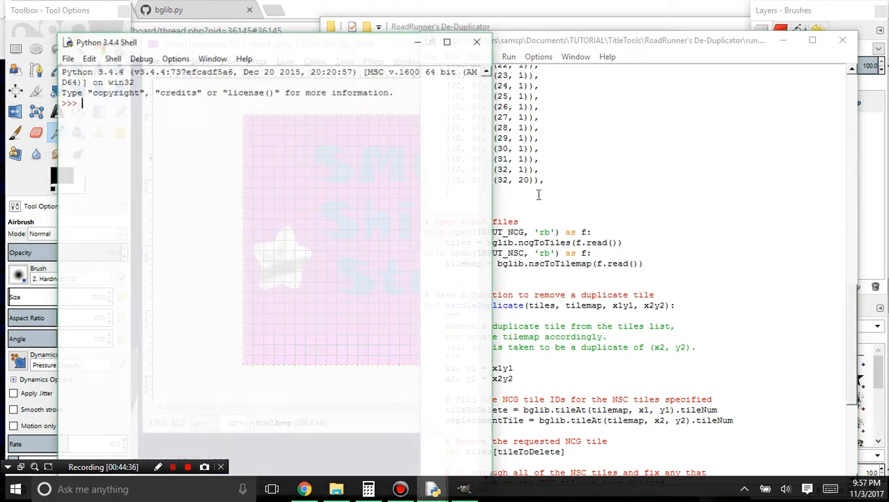
pyautogui.click(477, 40)
# - Change the last row's target coordinates to (32, 21), save and run the script, and close the Python shell
pyautogui.write('1')
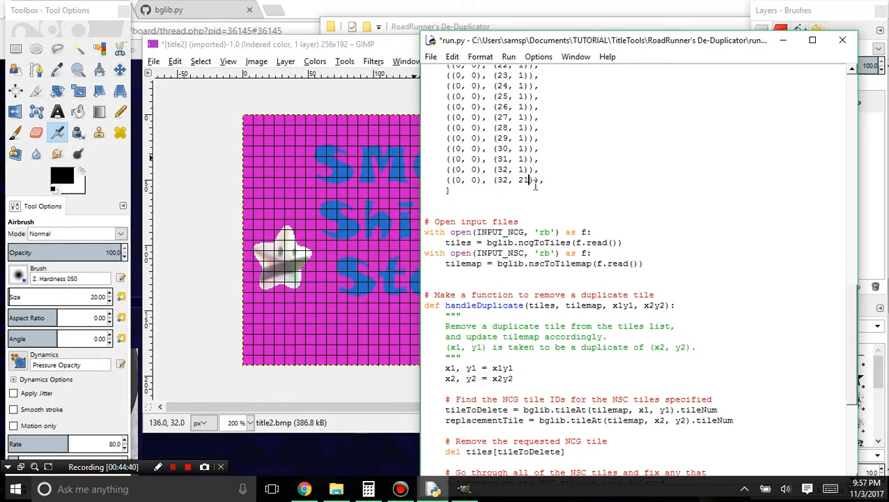
pyautogui.hotkey('ctrl', 's')
pyautogui.press('F5')
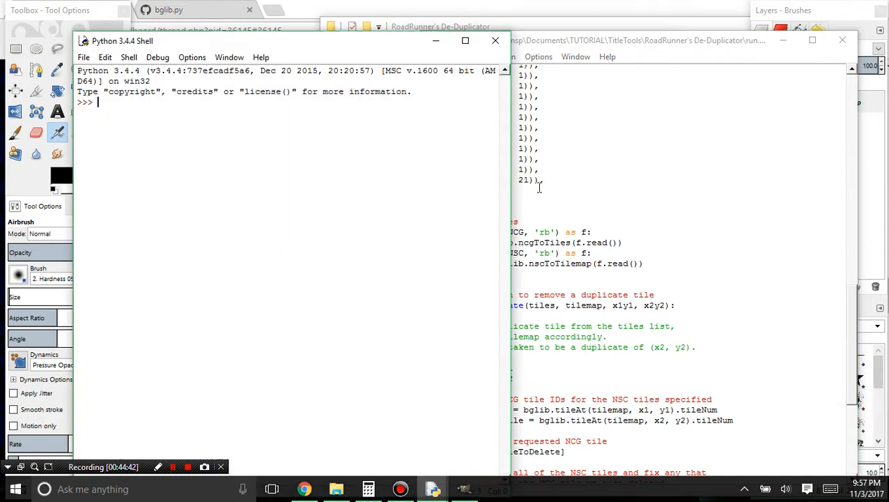
pyautogui.click(495, 40)
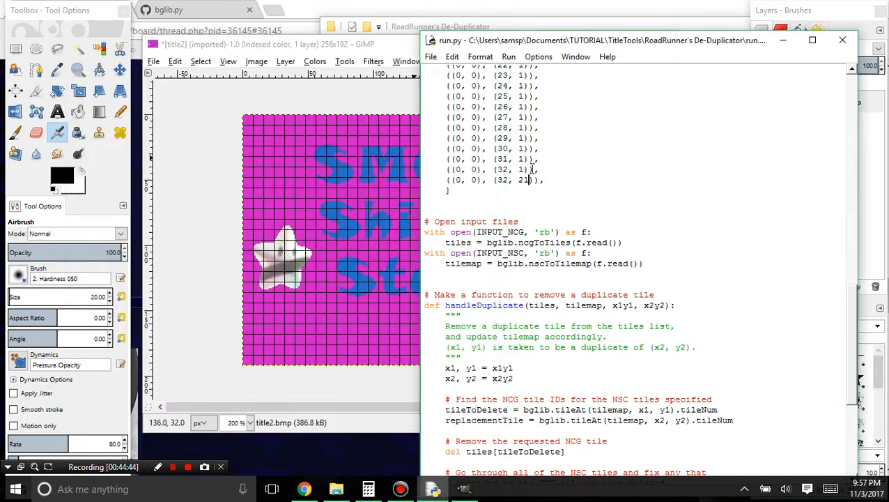
# - Change the last row's target coordinates to (32, 22), save and run the script, and close the Python shell
pyautogui.press('BackSpace')
pyautogui.write('2')
pyautogui.hotkey('ctrl', 's')
pyautogui.press('F5')
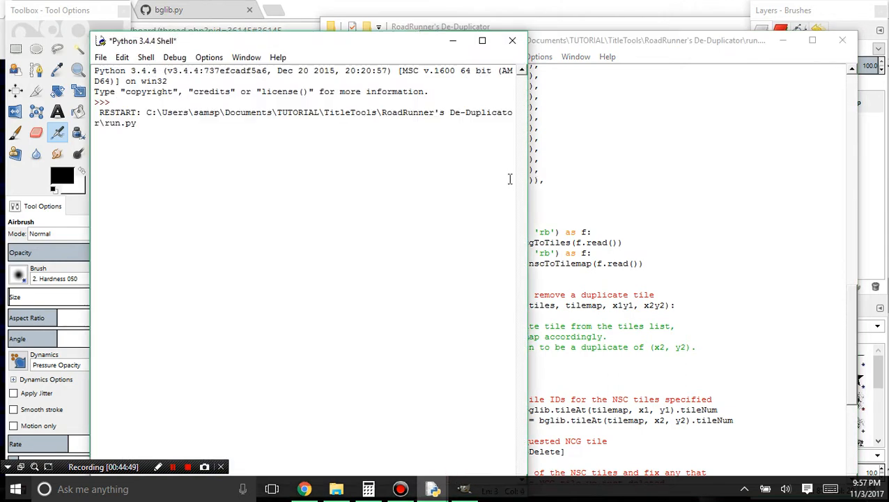
pyautogui.click(512, 40)
# - Change the last row's target coordinates to (32, 23), save and run the script, and close the Python shell
pyautogui.press('BackSpace')
pyautogui.write('3')
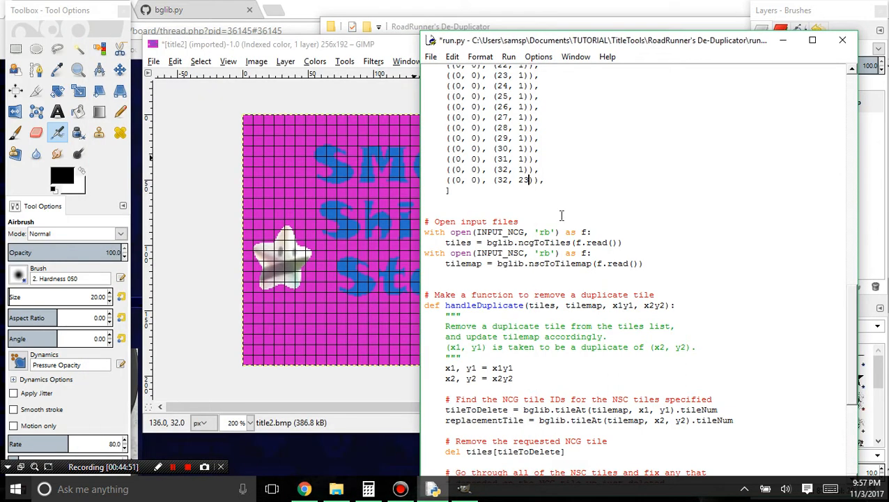
pyautogui.hotkey('ctrl', 's')
pyautogui.press('F5')
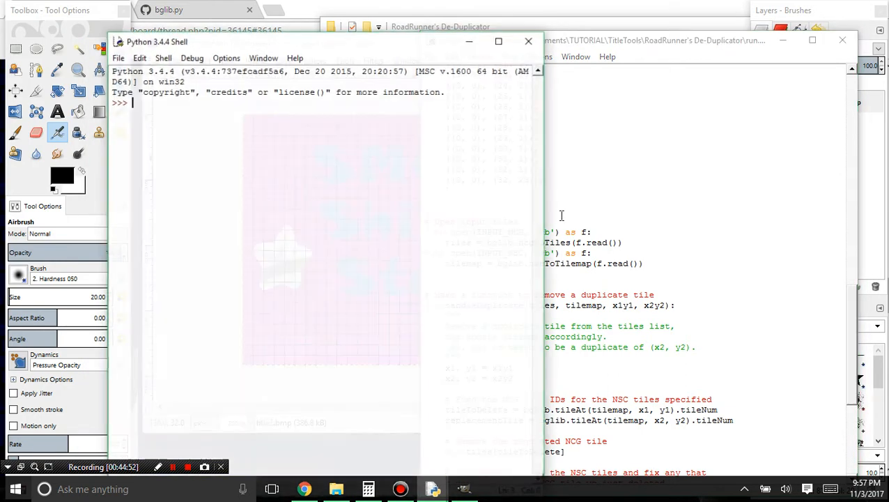
pyautogui.click(528, 40)
# - Set the last row's target coordinates back to (32, 22) and save run.py
pyautogui.press('BackSpace')
pyautogui.write('22')
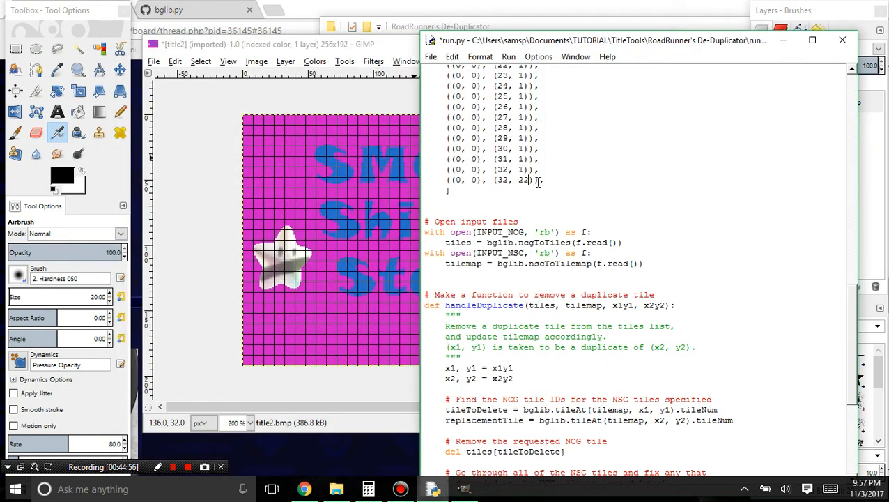
pyautogui.hotkey('ctrl', 's')
# - Copy the block of rows from (1, 1) to (32, 1) and paste it in place of the last row, (32, 22)
pyautogui.scroll(1, 549, 219)
pyautogui.moveTo(548, 221); pyautogui.dragTo(448, 159)
pyautogui.hotkey('ctrl', 'c')
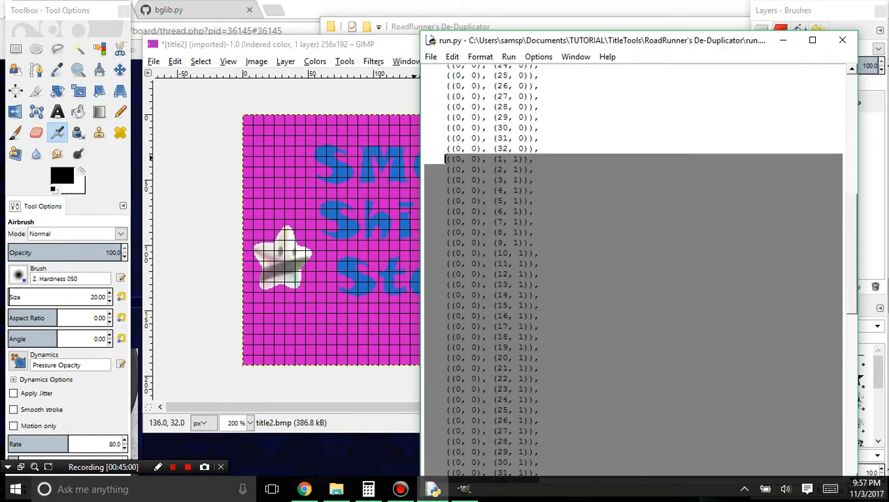
pyautogui.scroll(-5, 529, 354)
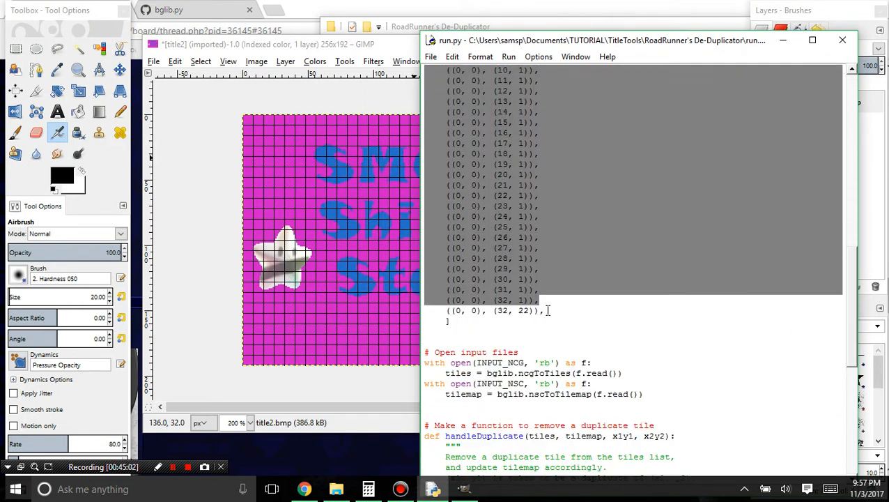
pyautogui.moveTo(548, 310); pyautogui.dragTo(452, 310)
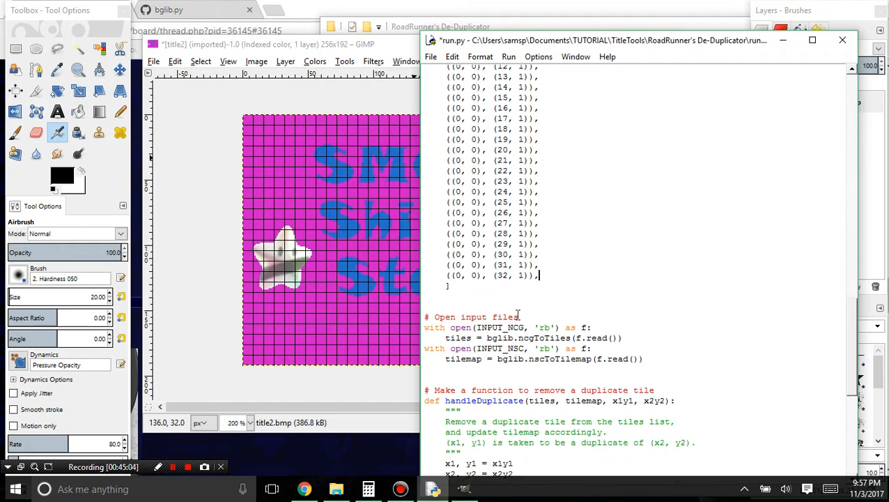
pyautogui.hotkey('ctrl', 'v')
# - Replace ", 1))," with ", 22))," one by one in the first block of rows from (1, 1) to (32, 1)
pyautogui.scroll(10, 521, 286)
pyautogui.scroll(2, 512, 275)
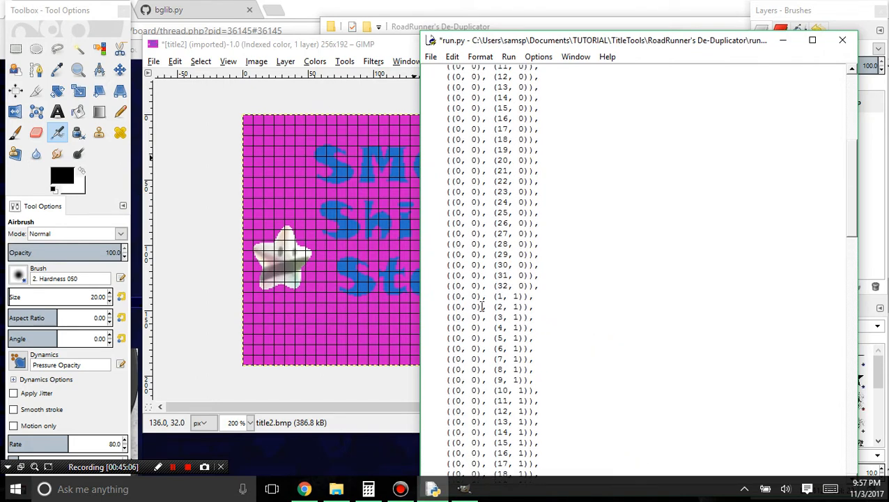
pyautogui.hotkey('ctrl', 'h')
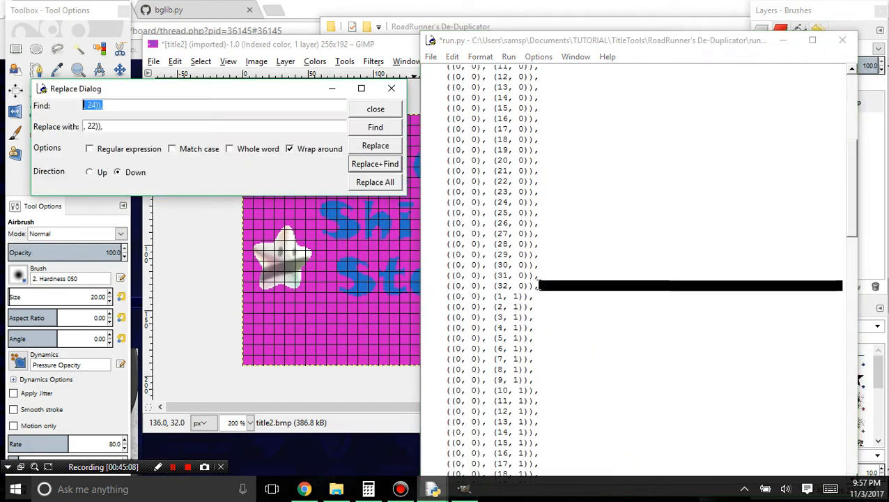
pyautogui.click(106, 105)
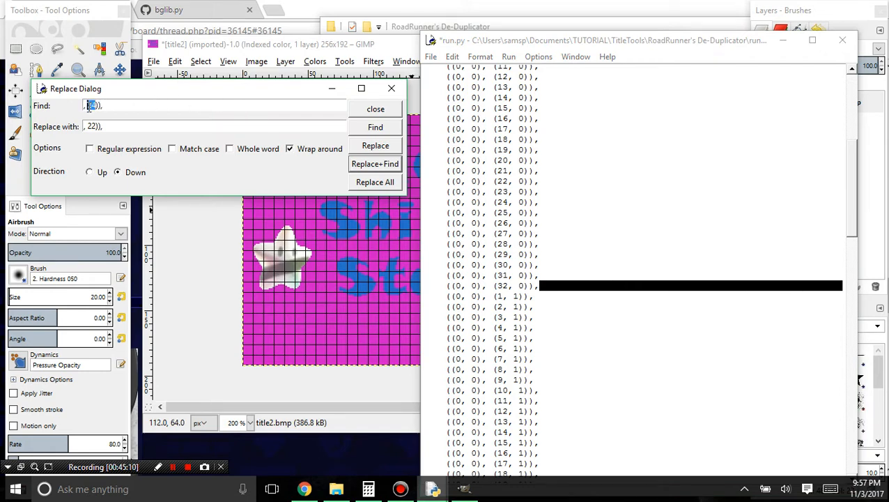
pyautogui.write('1')
pyautogui.doubleClick(93, 126)
pyautogui.click(383, 164)
pyautogui.click(383, 166)
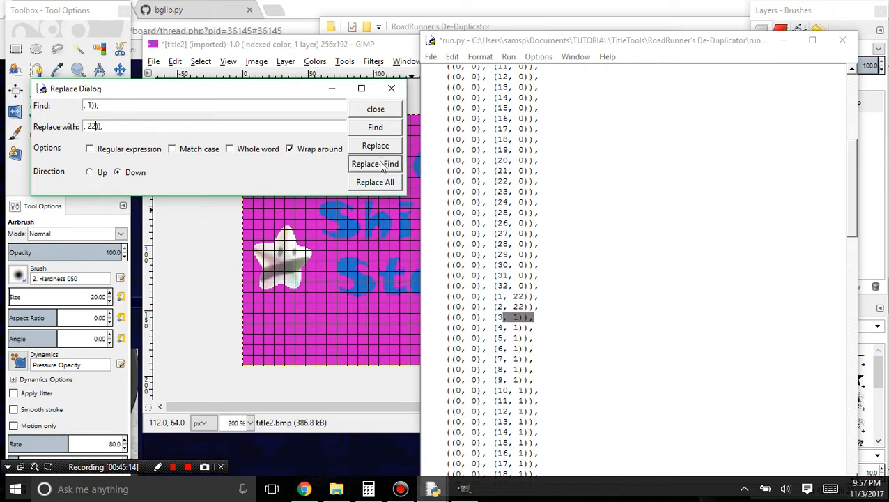
pyautogui.click(382, 166)
pyautogui.click(383, 166)
pyautogui.click(382, 166)
pyautogui.click(383, 166)
pyautogui.click(382, 165)
pyautogui.click(383, 165)
pyautogui.click(383, 165)
pyautogui.click(382, 165)
pyautogui.click(382, 165)
pyautogui.click(383, 166)
pyautogui.click(383, 165)
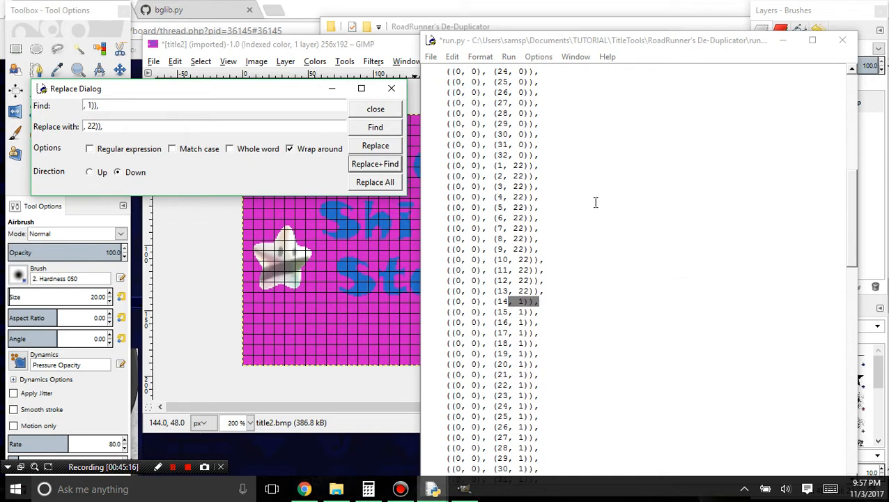
pyautogui.click(379, 166)
pyautogui.click(381, 165)
pyautogui.click(381, 165)
pyautogui.click(381, 165)
pyautogui.click(381, 165)
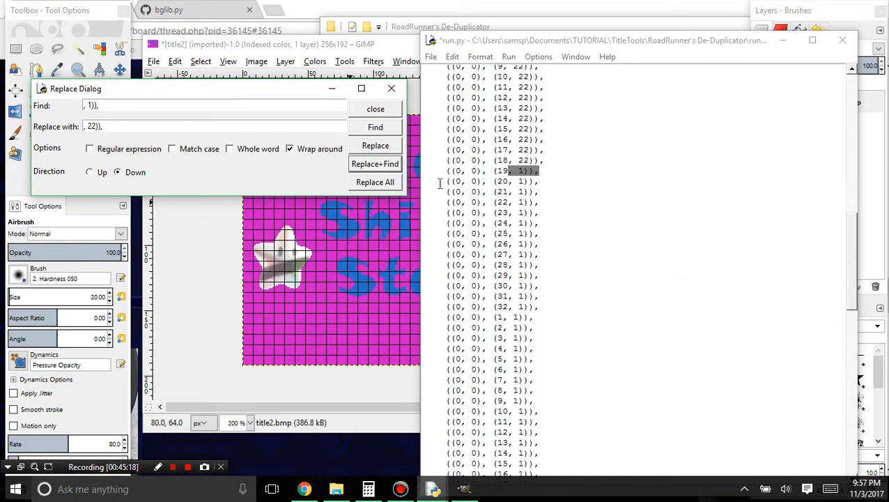
pyautogui.click(381, 165)
pyautogui.click(382, 165)
pyautogui.click(382, 165)
pyautogui.click(382, 165)
pyautogui.click(382, 165)
pyautogui.click(382, 166)
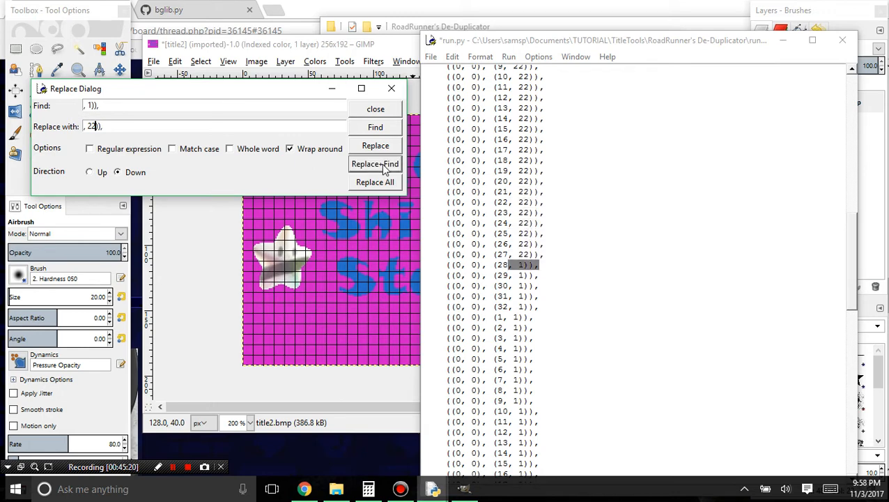
pyautogui.click(382, 165)
pyautogui.click(381, 165)
pyautogui.click(382, 166)
pyautogui.click(381, 165)
pyautogui.click(382, 165)
pyautogui.scroll(6, 578, 244)
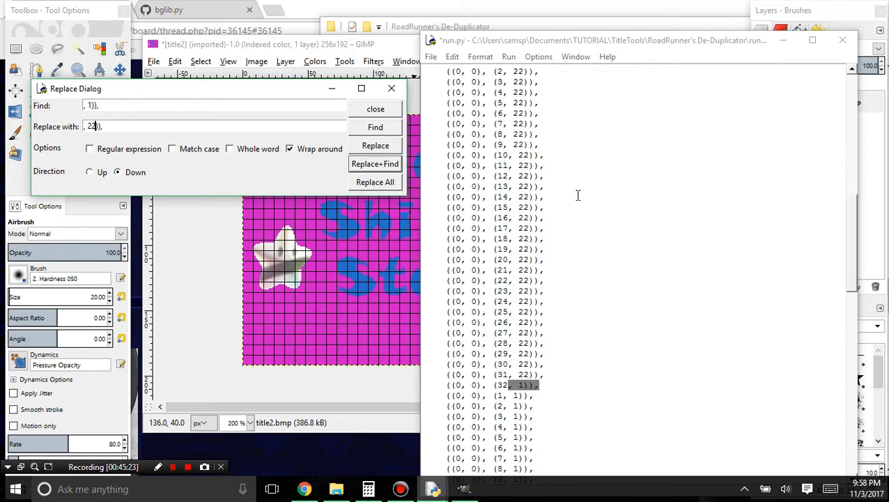
pyautogui.scroll(-7, 579, 254)
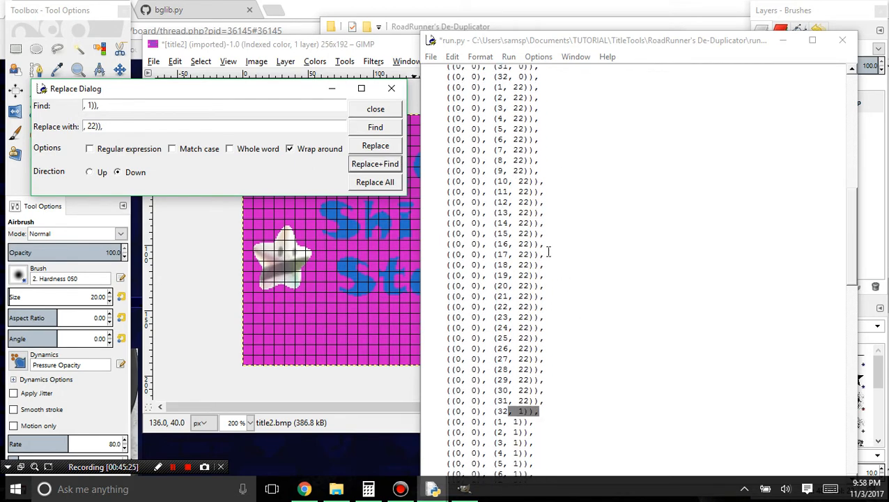
pyautogui.click(372, 164)
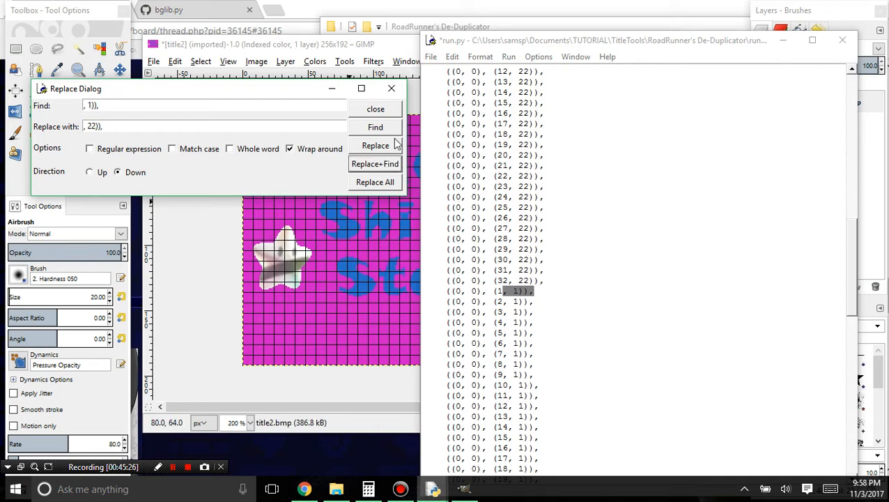
pyautogui.click(392, 90)
# - Duplicate the remaining block of rows from (1, 1) to (32, 1) directly below itself at the end of the list
pyautogui.scroll(-11, 579, 340)
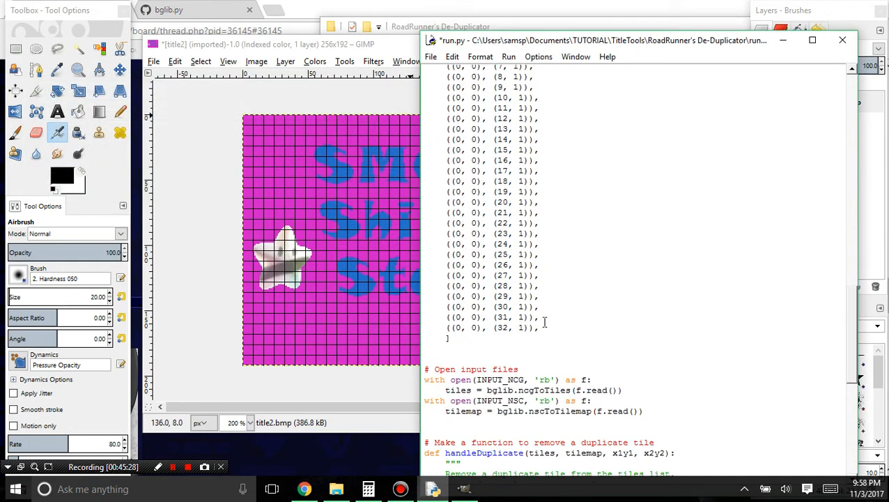
pyautogui.moveTo(544, 327); pyautogui.dragTo(434, 108)
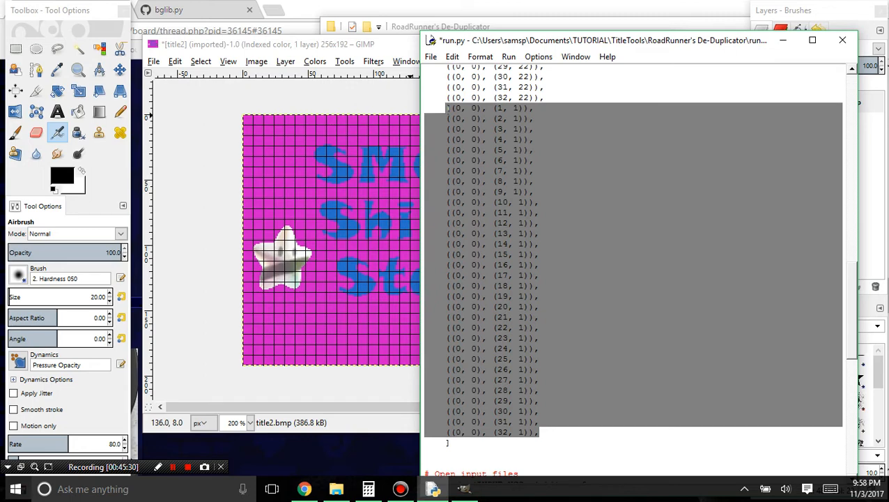
pyautogui.scroll(-2, 585, 360)
pyautogui.click(547, 353)
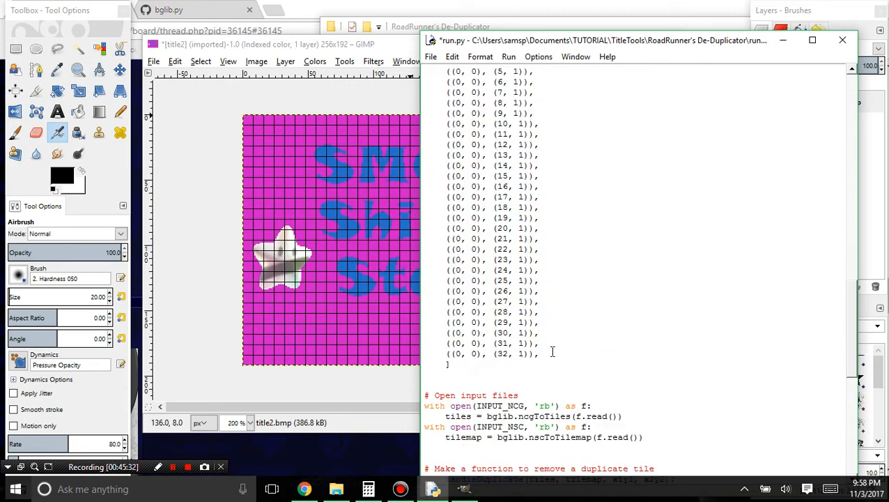
pyautogui.scroll(-2, 553, 351)
pyautogui.scroll(17, 554, 316)
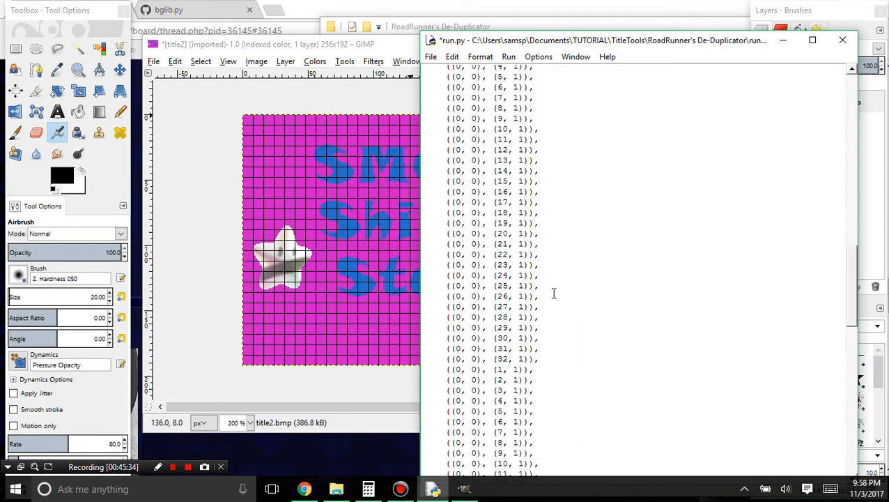
pyautogui.scroll(-4, 550, 260)
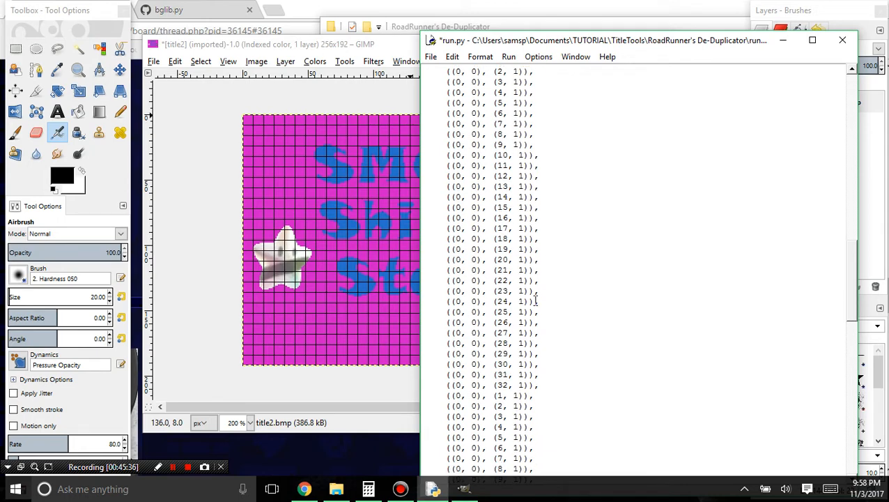
pyautogui.scroll(-3, 537, 301)
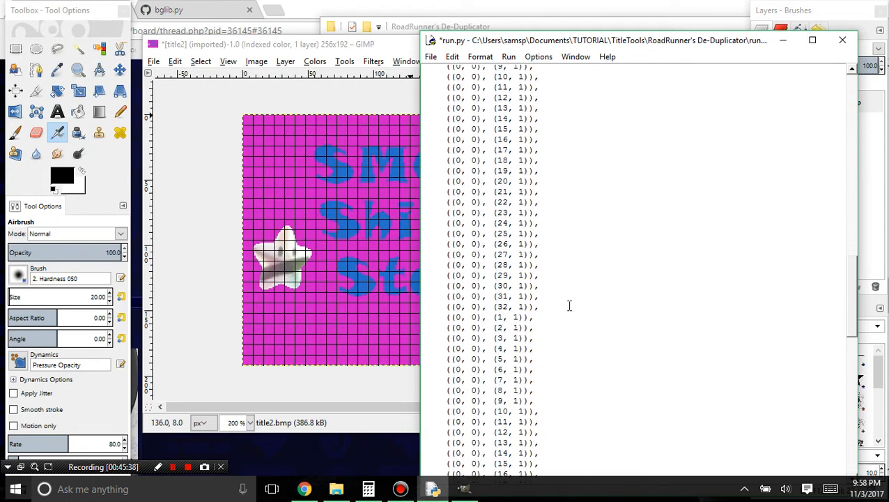
# - Replace ", 1))," with ", 21))," one by one in the last block of 32 rows, and save run.py
pyautogui.hotkey('ctrl', 'h')
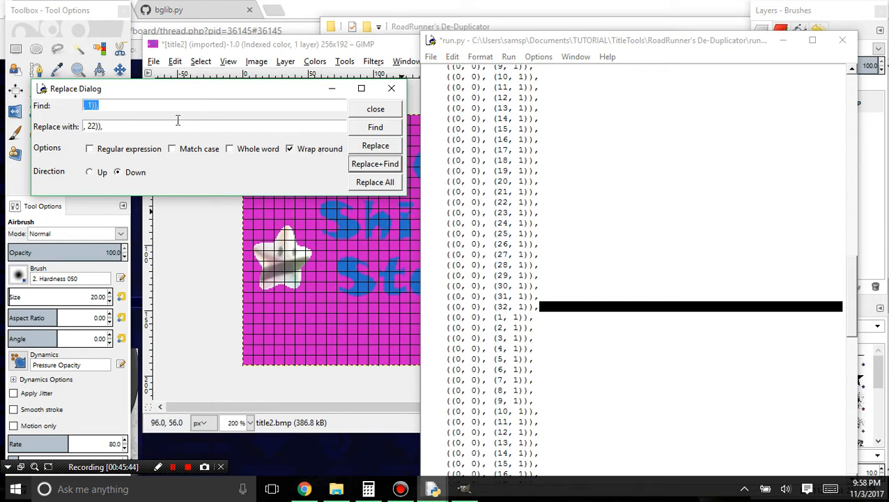
pyautogui.click(92, 106)
pyautogui.click(375, 164)
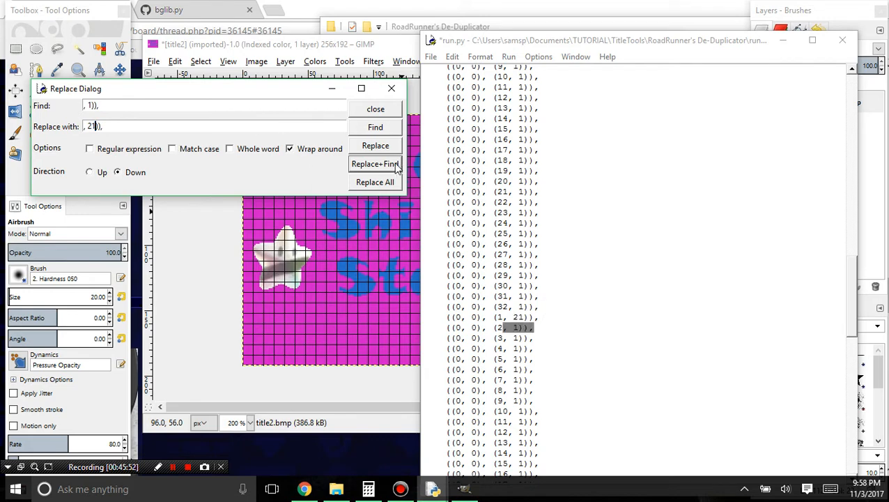
pyautogui.click(375, 164)
pyautogui.click(375, 164)
pyautogui.click(375, 164)
pyautogui.click(375, 163)
pyautogui.tripleClick(394, 164)
pyautogui.tripleClick(393, 164)
pyautogui.tripleClick(391, 164)
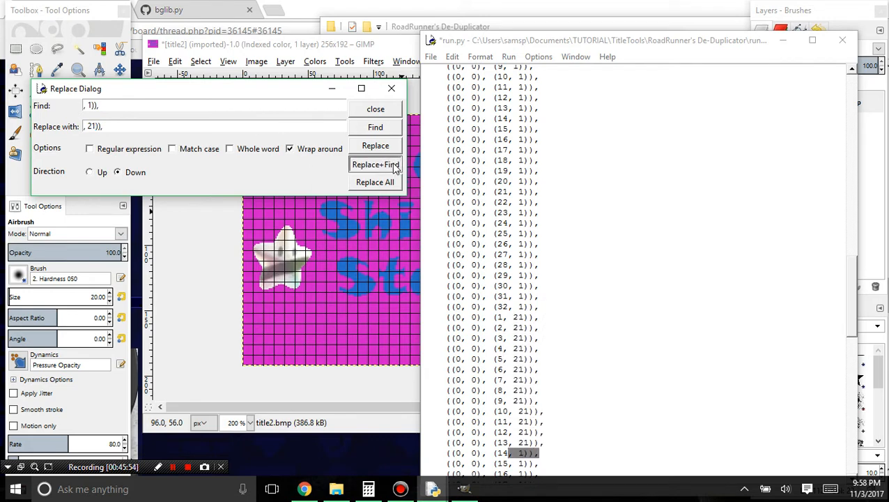
pyautogui.doubleClick(390, 165)
pyautogui.doubleClick(390, 165)
pyautogui.doubleClick(390, 164)
pyautogui.doubleClick(390, 164)
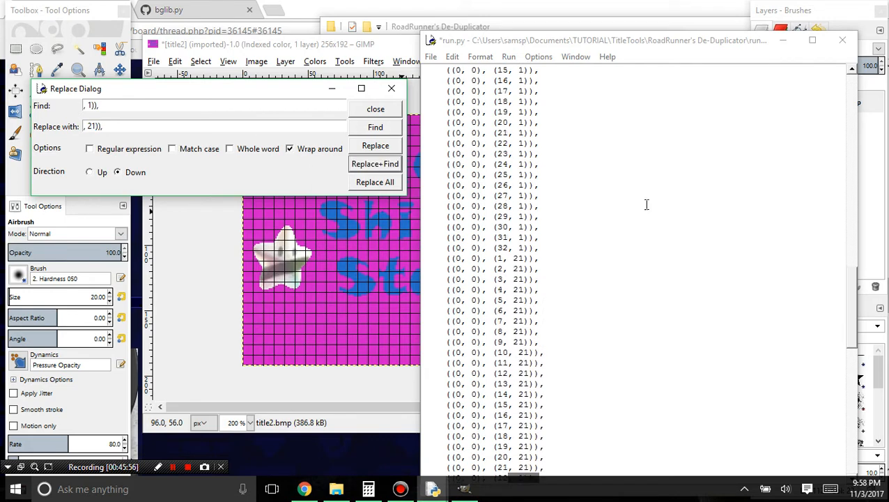
pyautogui.scroll(-3, 457, 197)
pyautogui.doubleClick(380, 166)
pyautogui.doubleClick(380, 166)
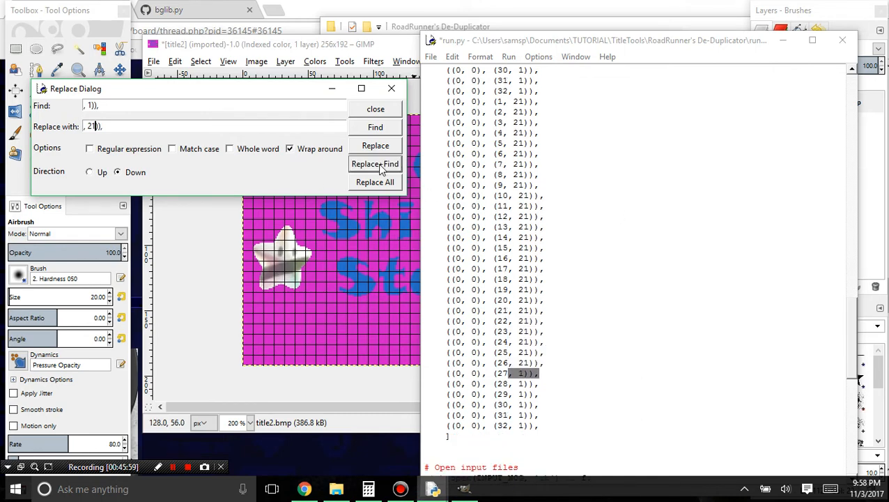
pyautogui.doubleClick(380, 166)
pyautogui.doubleClick(380, 166)
pyautogui.doubleClick(380, 166)
pyautogui.click(379, 165)
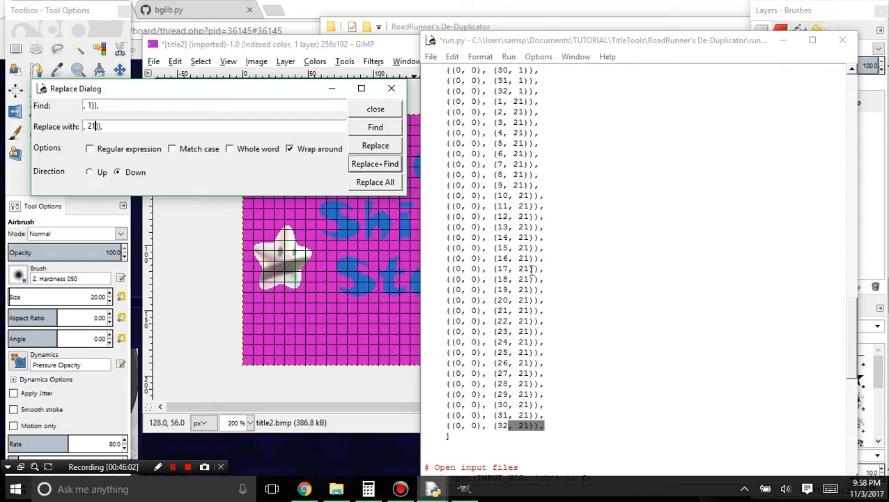
pyautogui.click(391, 88)
pyautogui.click(581, 269)
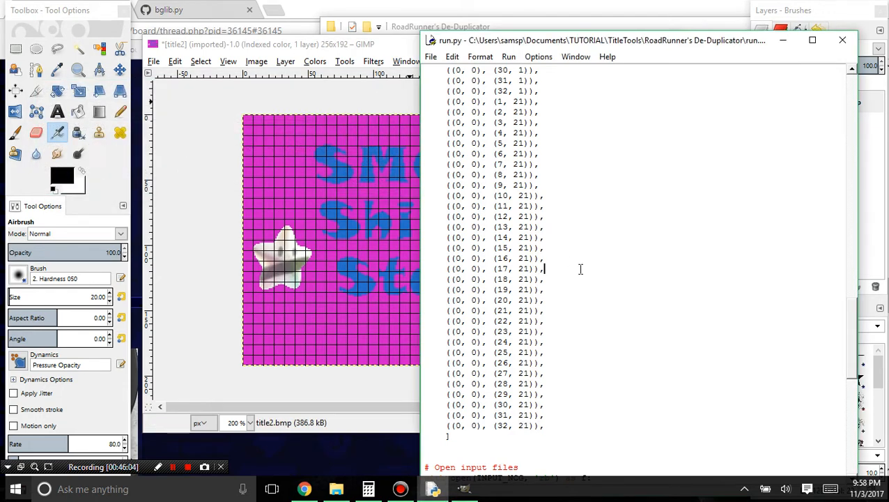
# - Run the saved run.py from the RoadRunner's De-Duplicator folder and check the file size of logo-deduplicated.ncg
pyautogui.click(335, 488)
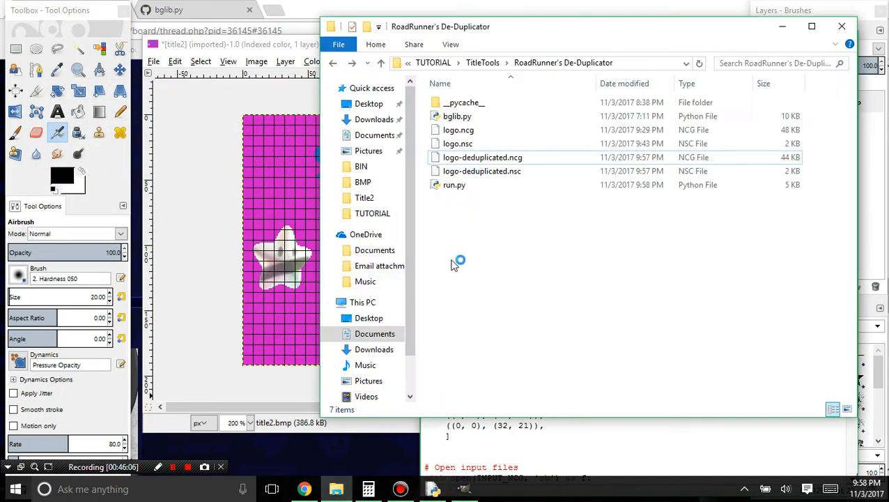
pyautogui.click(231, 148)
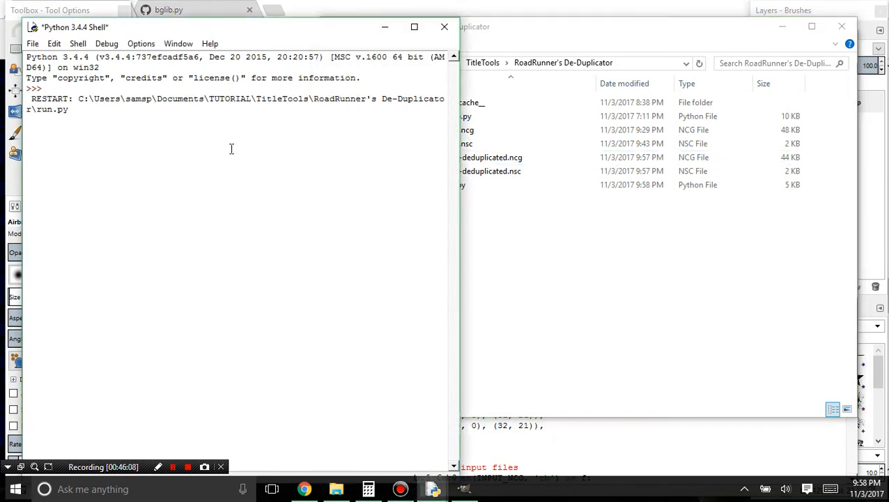
pyautogui.click(446, 27)
pyautogui.click(501, 159)
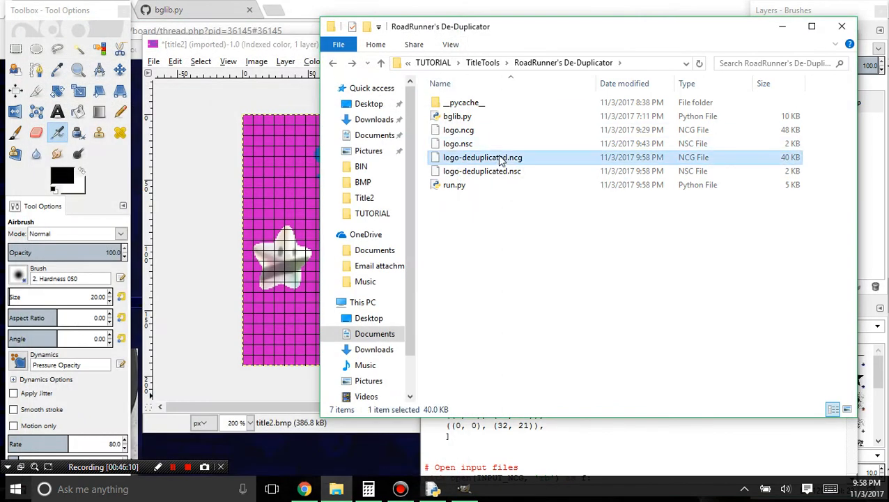
# - In run.py, duplicate the block of rows from (1, 21) to (32, 21) directly below itself at the end of the list
pyautogui.click(541, 459)
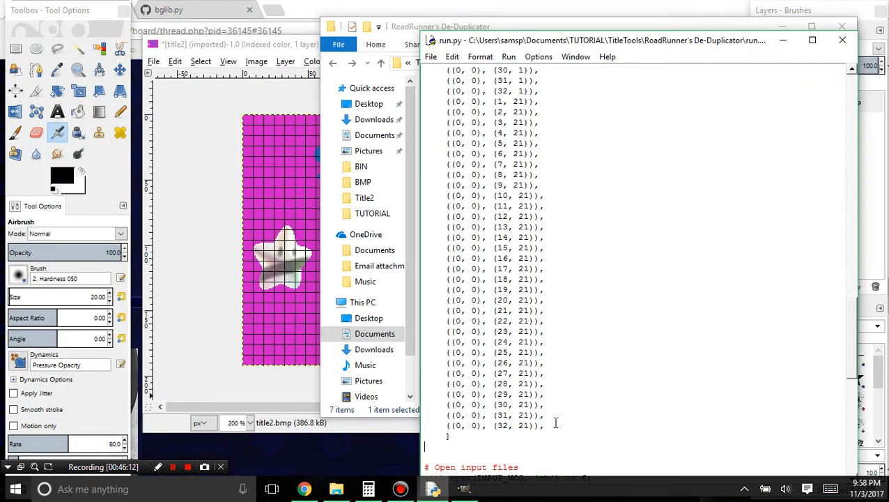
pyautogui.moveTo(557, 426); pyautogui.dragTo(443, 257)
pyautogui.hotkey('ctrl', 'c')
pyautogui.scroll(-5, 563, 393)
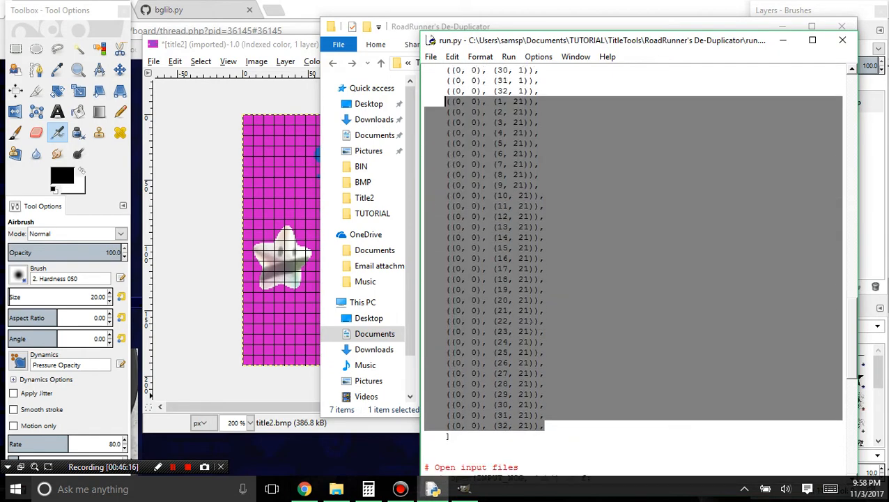
pyautogui.click(569, 387)
pyautogui.press('Return')
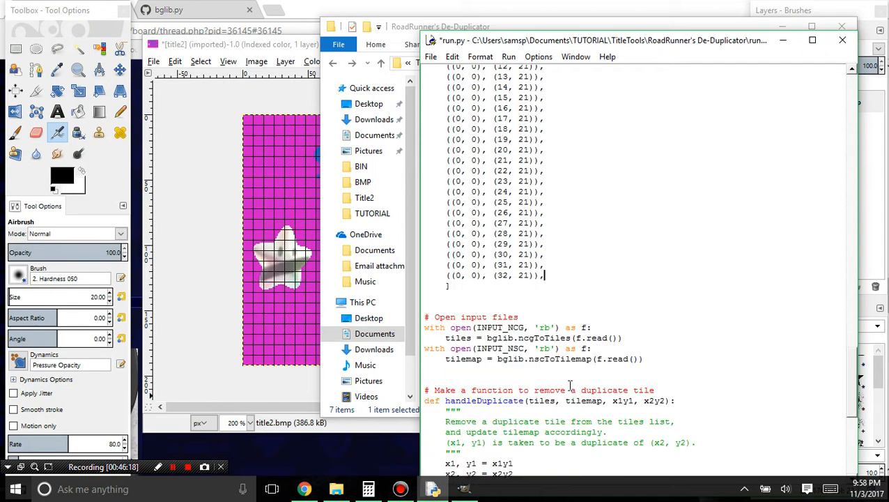
pyautogui.hotkey('ctrl', 'v')
# - Replace ", 1))," with ", 20))," one by one in the block of rows from (1, 1) to (32, 1)
pyautogui.scroll(5, 551, 292)
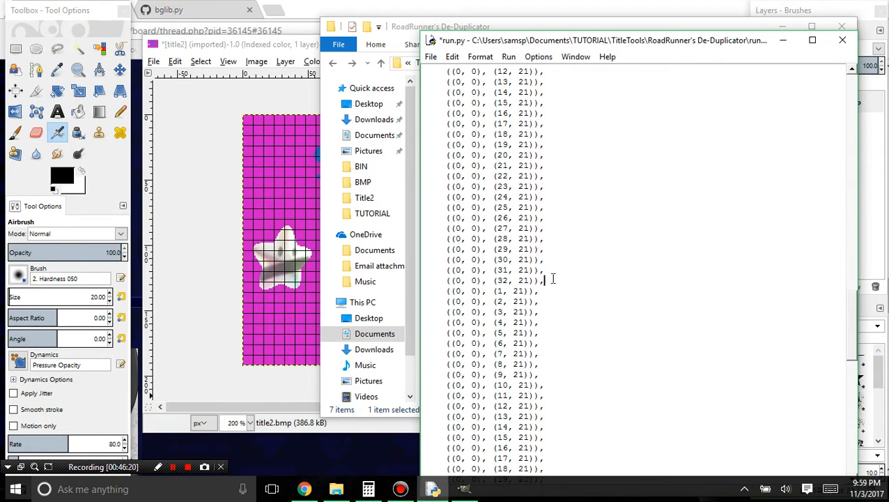
pyautogui.hotkey('ctrl', 'h')
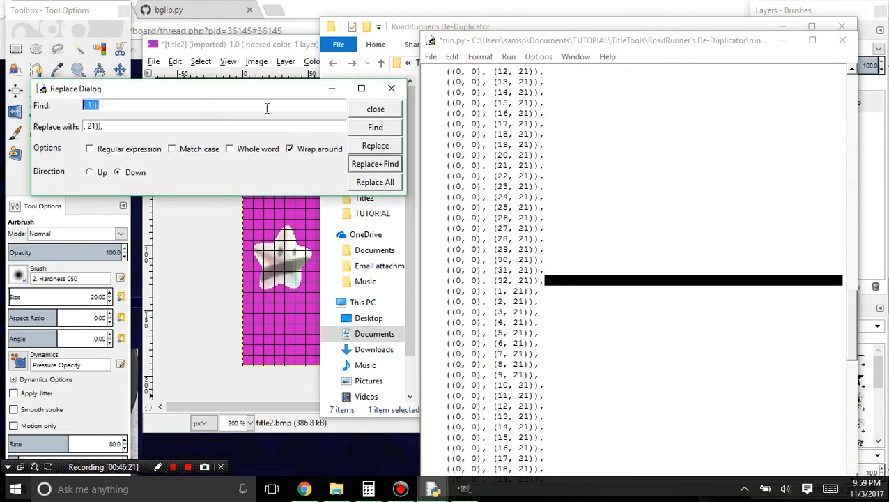
pyautogui.click(96, 125)
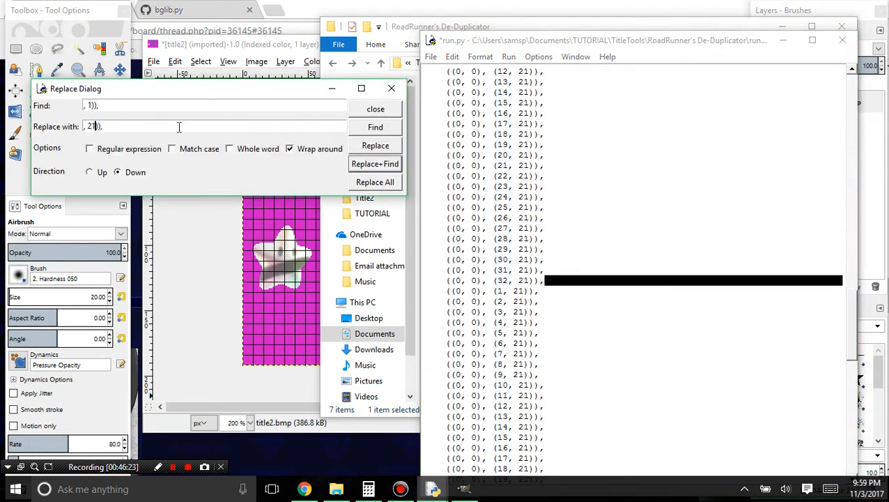
pyautogui.click(383, 170)
pyautogui.click(383, 169)
pyautogui.click(384, 170)
pyautogui.click(385, 170)
pyautogui.click(387, 171)
pyautogui.click(389, 171)
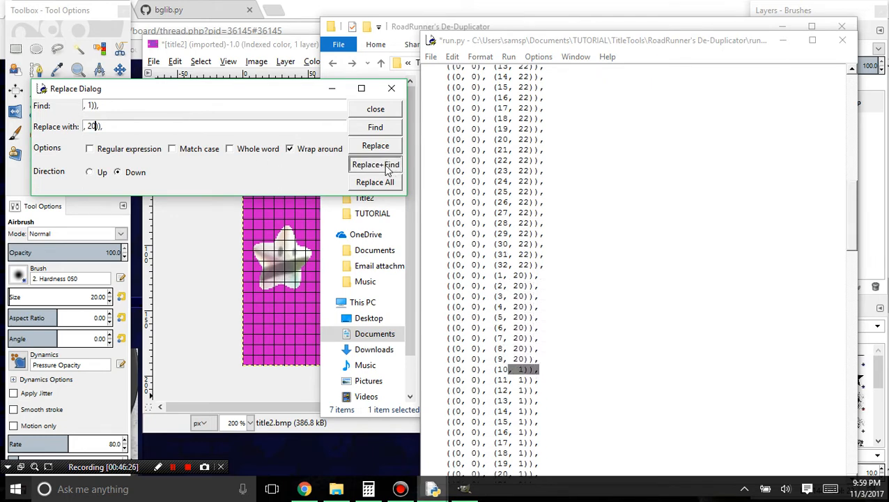
pyautogui.click(389, 167)
pyautogui.click(388, 167)
pyautogui.click(389, 168)
pyautogui.click(389, 167)
pyautogui.click(389, 168)
pyautogui.click(389, 167)
pyautogui.scroll(8, 475, 223)
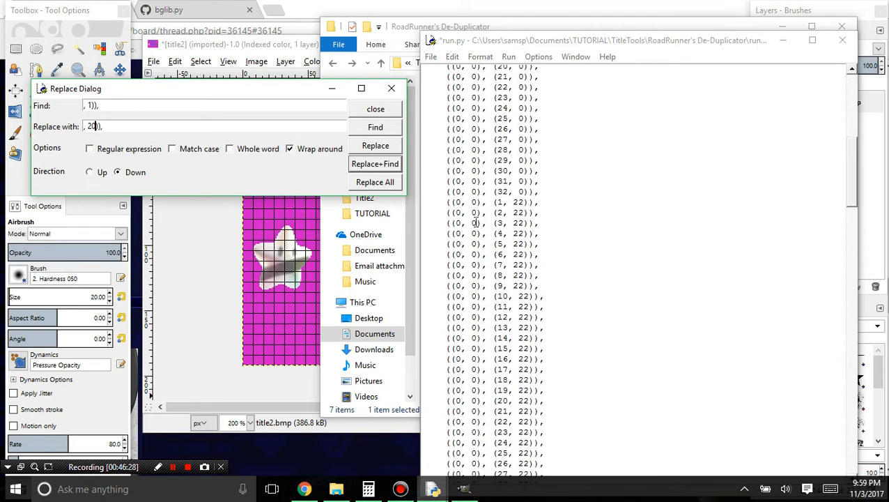
pyautogui.press('Return')
pyautogui.press('Return')
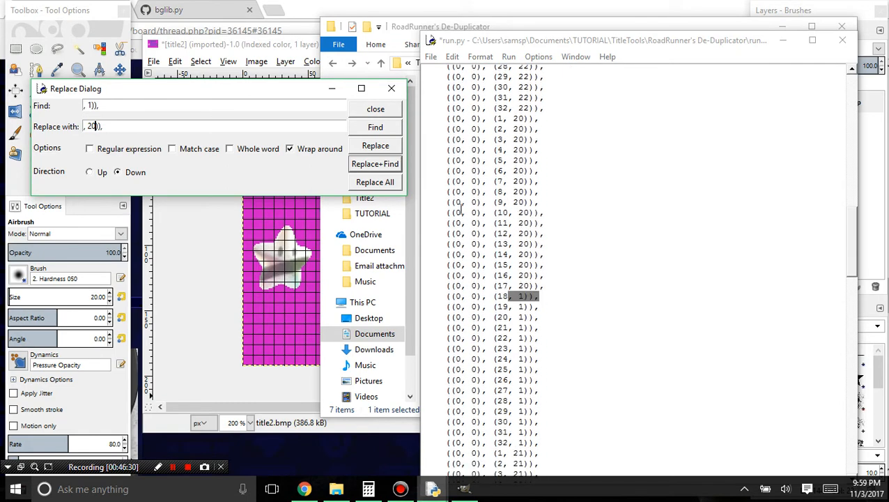
pyautogui.scroll(-3, 460, 209)
pyautogui.click(373, 170)
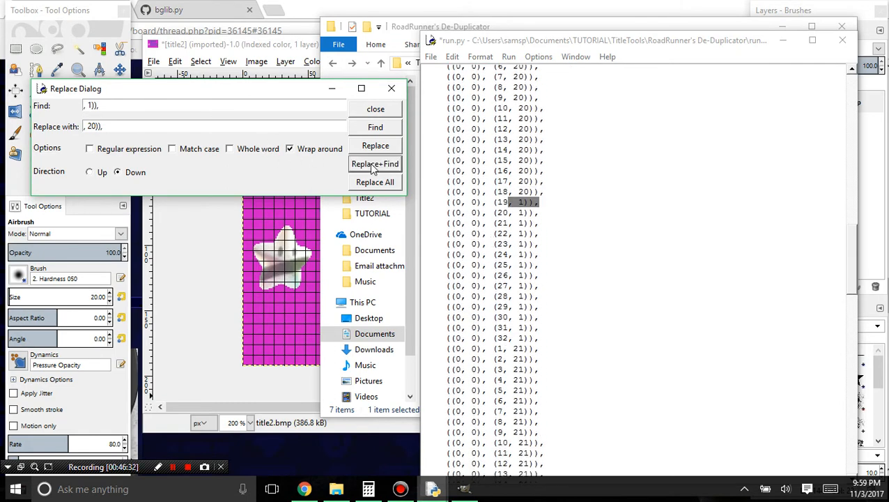
pyautogui.click(373, 169)
pyautogui.click(373, 169)
pyautogui.click(372, 170)
pyautogui.click(372, 170)
pyautogui.click(372, 170)
pyautogui.click(371, 170)
pyautogui.click(371, 172)
pyautogui.click(370, 172)
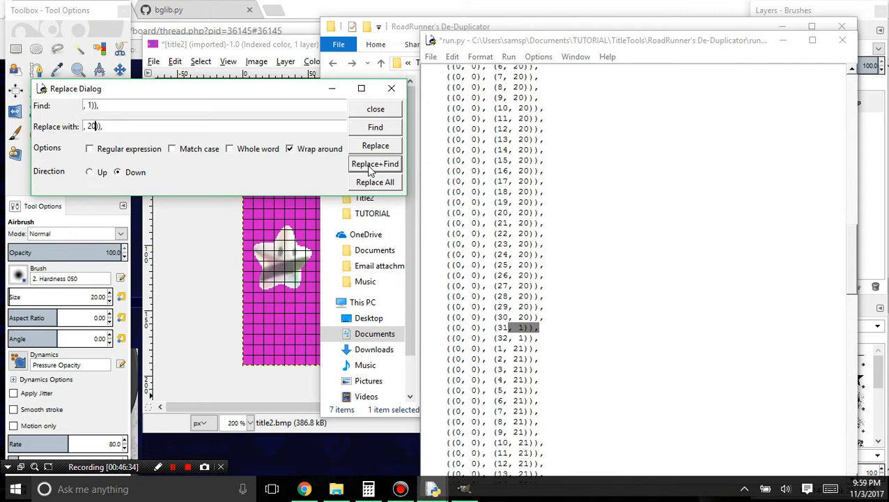
pyautogui.click(371, 172)
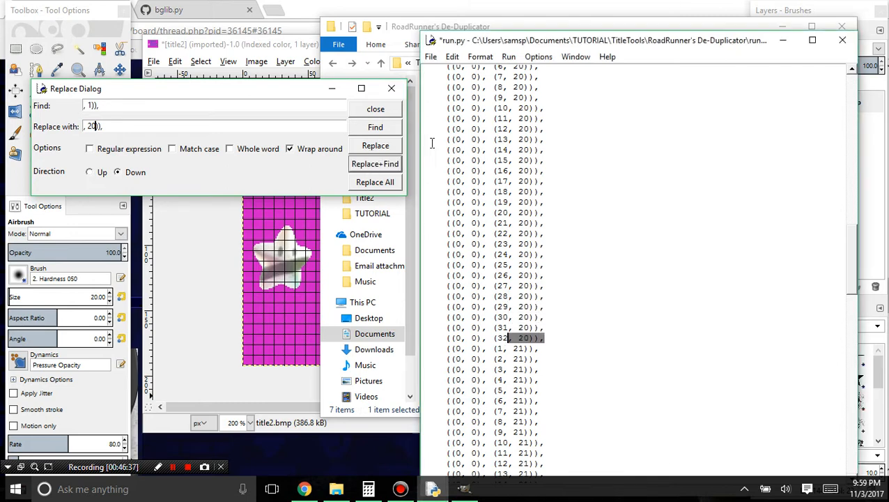
pyautogui.click(391, 88)
# - Review the whole replacement list in run.py to check which tile rows each block covers and spot any repeated block
pyautogui.scroll(-5, 578, 278)
pyautogui.scroll(-6, 577, 280)
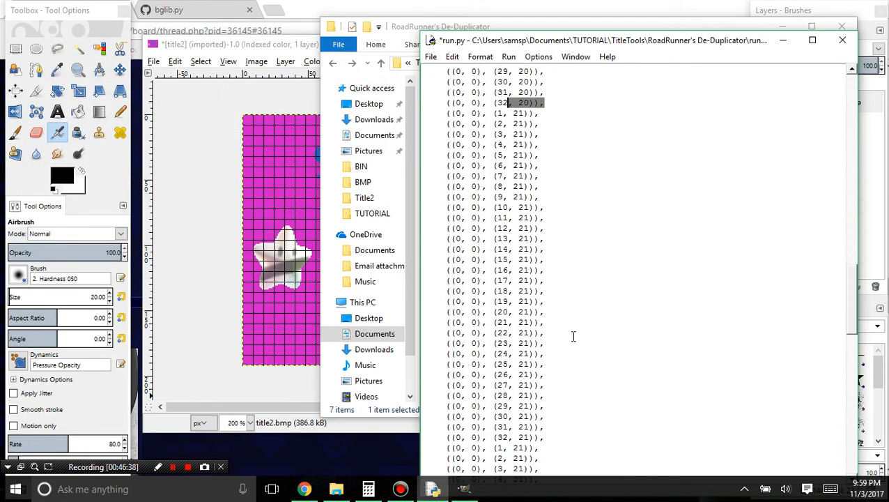
pyautogui.scroll(13, 575, 282)
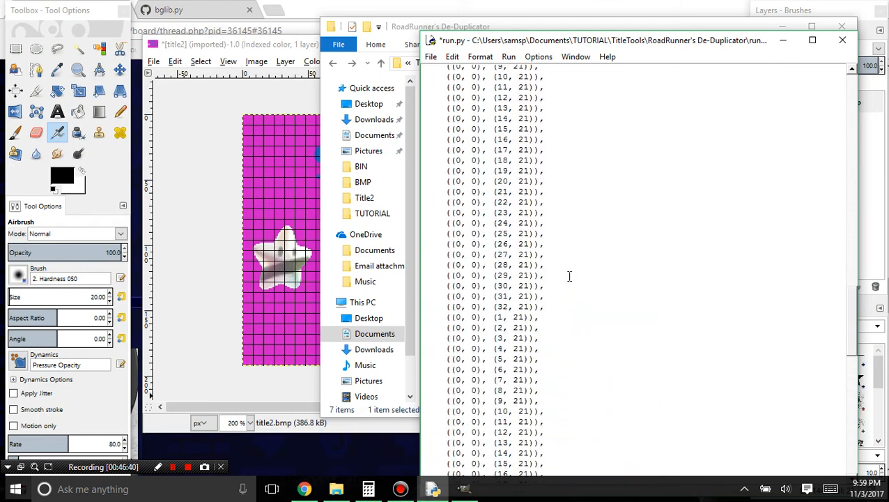
pyautogui.scroll(10, 484, 272)
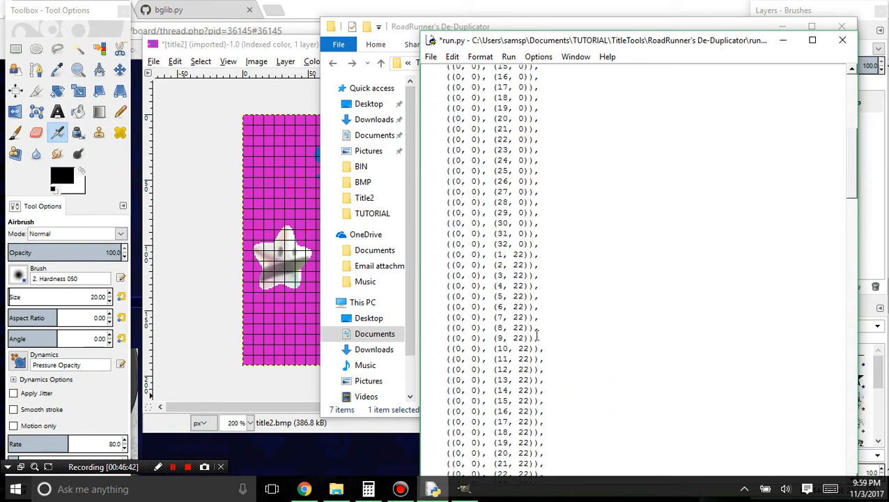
pyautogui.scroll(-13, 551, 319)
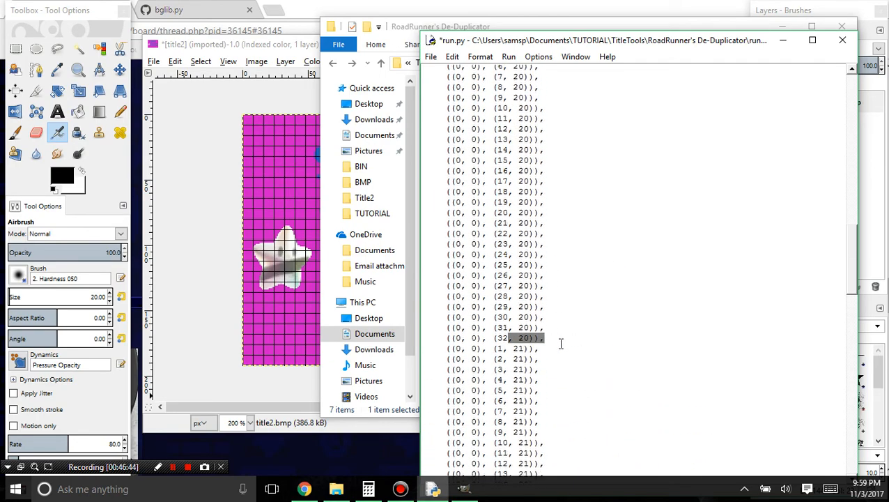
pyautogui.scroll(-4, 559, 344)
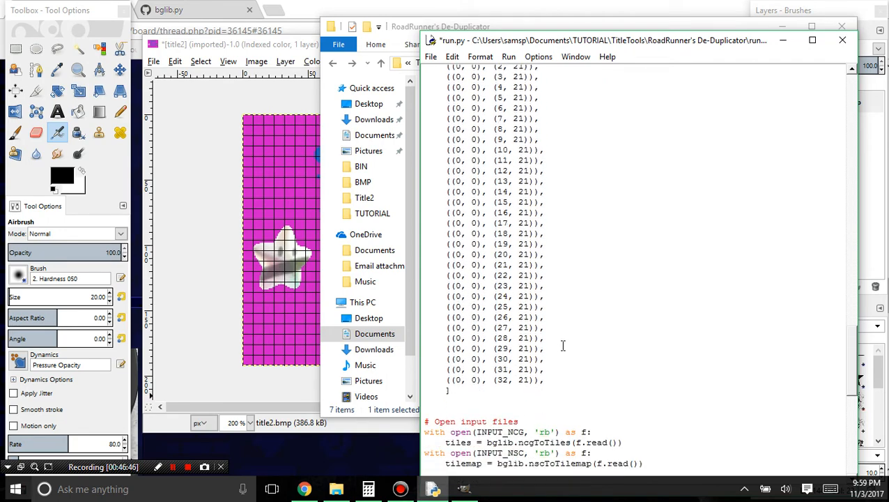
pyautogui.scroll(3, 562, 339)
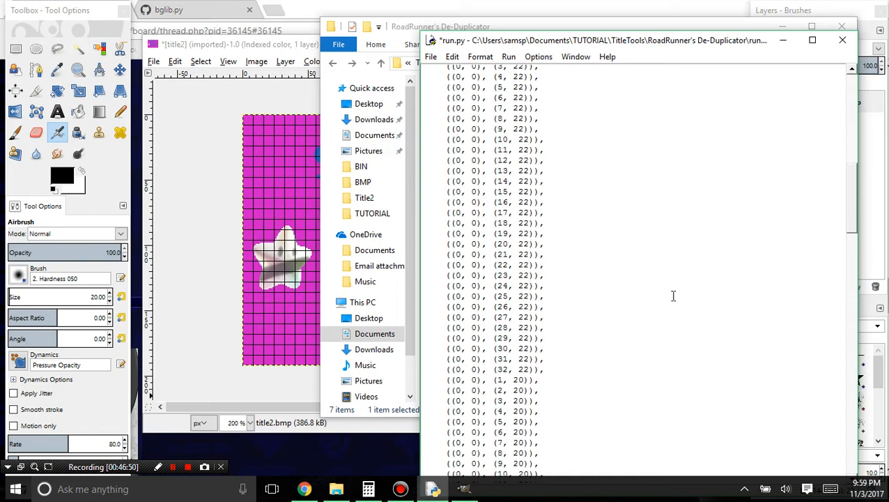
pyautogui.scroll(20, 671, 293)
pyautogui.scroll(-12, 667, 290)
pyautogui.scroll(-16, 651, 302)
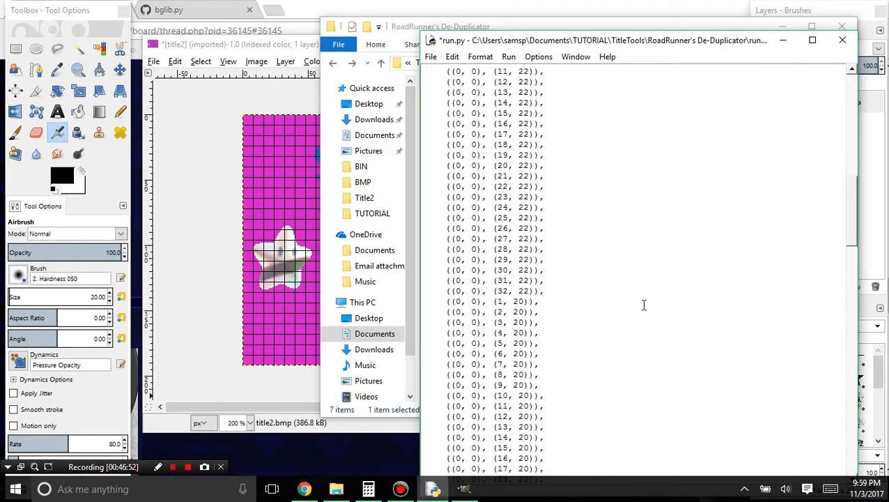
pyautogui.scroll(-4, 599, 306)
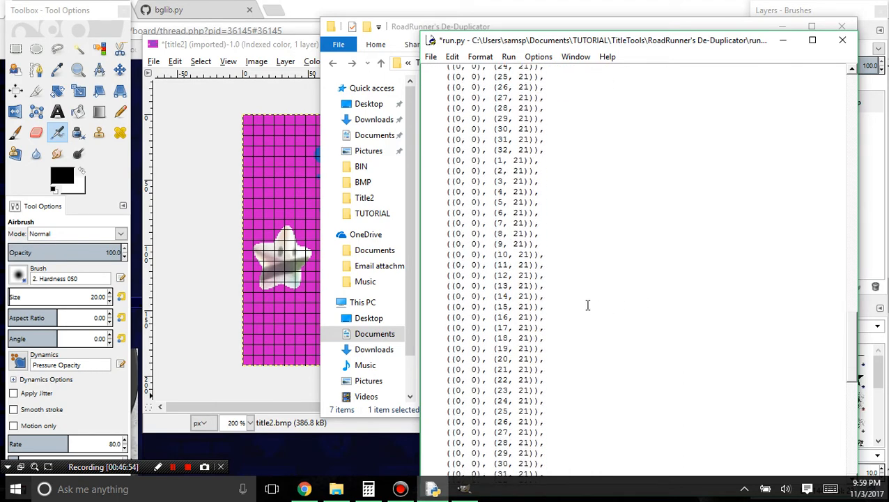
# - Replace ", 21))," with ", 1))," one by one in the last block of 32 rows only
pyautogui.doubleClick(551, 153)
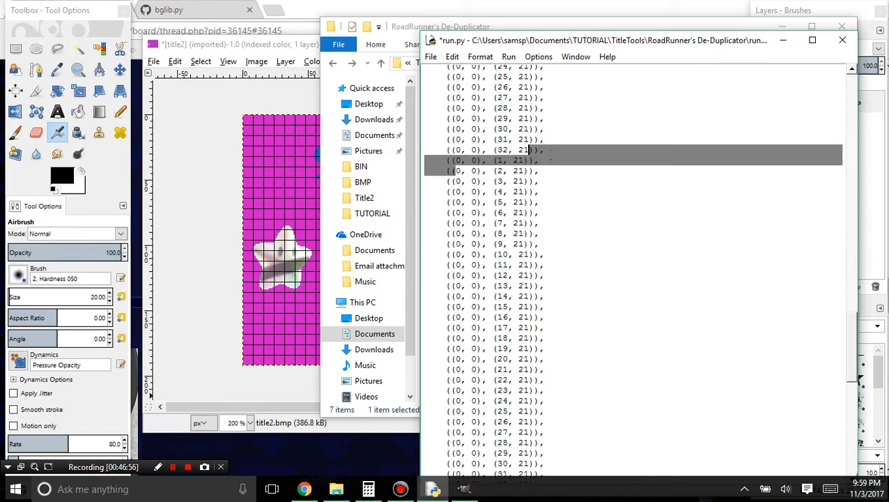
pyautogui.click(552, 150)
pyautogui.hotkey('ctrl', 'h')
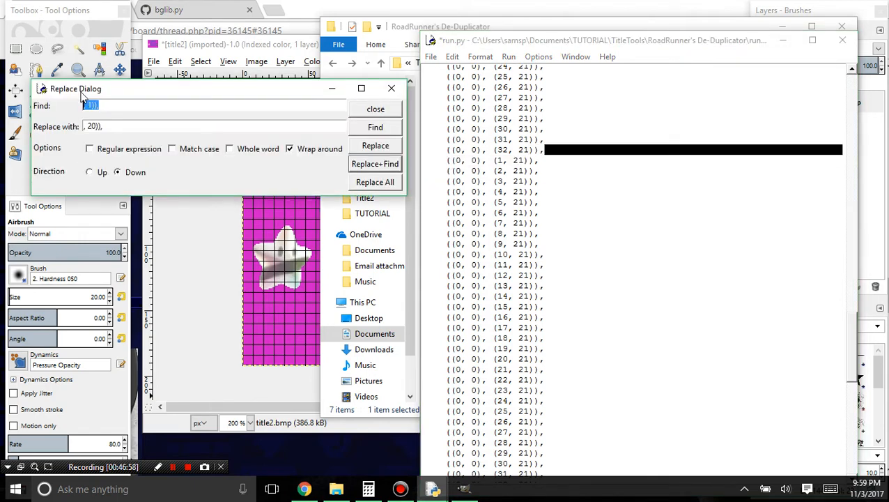
pyautogui.click(89, 105)
pyautogui.click(92, 126)
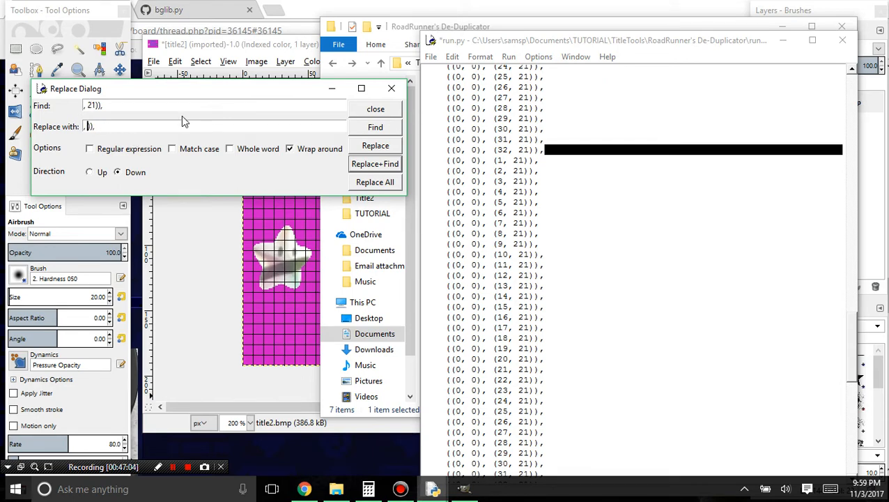
pyautogui.write('1')
pyautogui.click(362, 165)
pyautogui.click(363, 164)
pyautogui.click(362, 166)
pyautogui.click(361, 166)
pyautogui.click(361, 167)
pyautogui.click(362, 167)
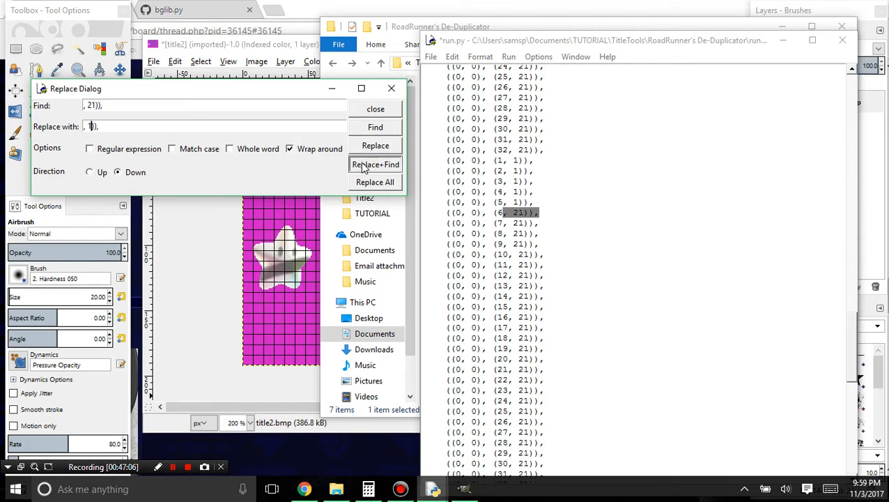
pyautogui.tripleClick(362, 166)
pyautogui.tripleClick(361, 166)
pyautogui.tripleClick(362, 166)
pyautogui.tripleClick(361, 166)
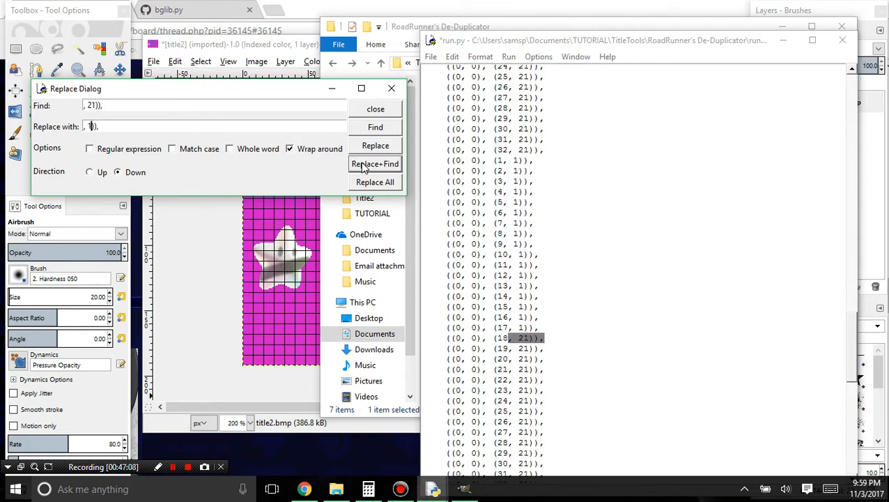
pyautogui.tripleClick(362, 167)
pyautogui.tripleClick(361, 167)
pyautogui.tripleClick(361, 167)
pyautogui.tripleClick(360, 169)
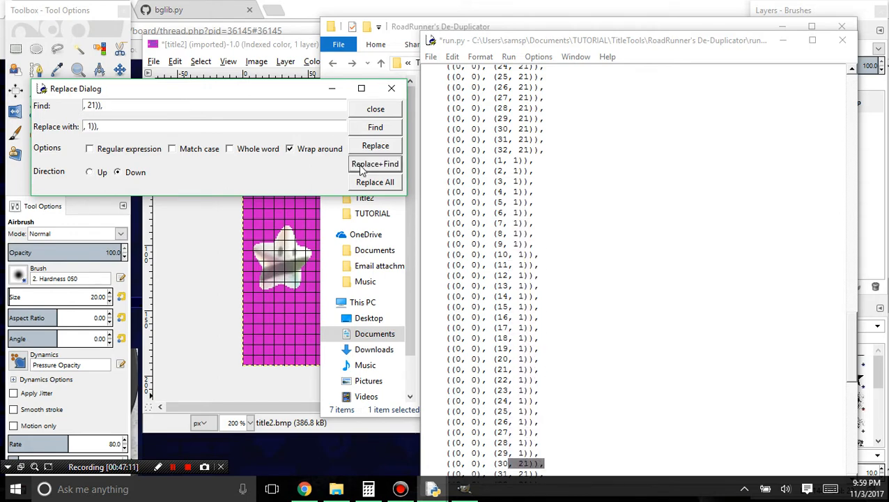
pyautogui.tripleClick(361, 169)
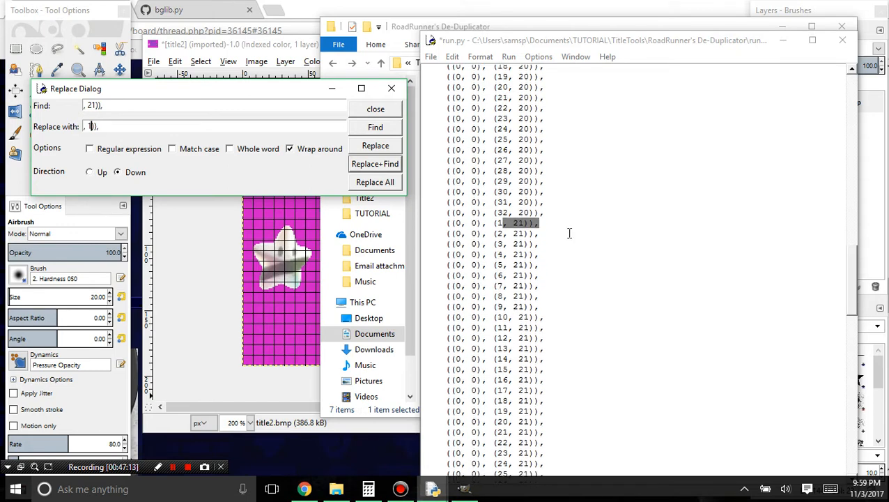
pyautogui.scroll(-20, 583, 269)
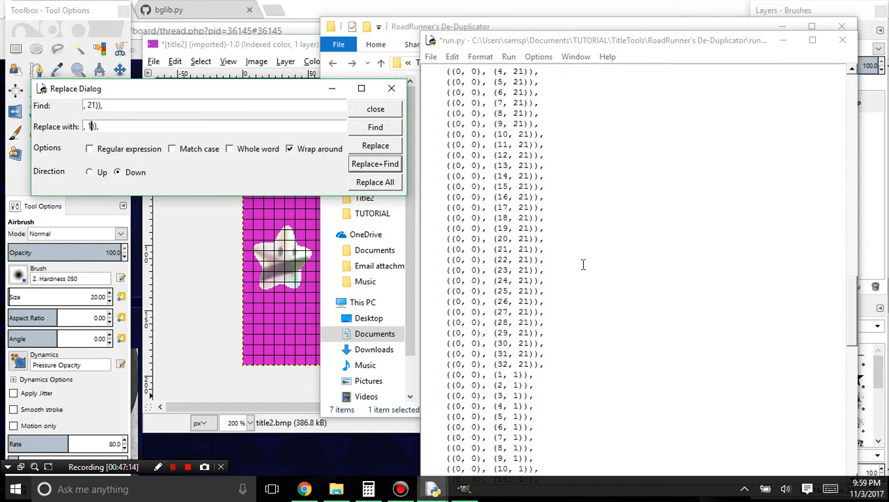
pyautogui.scroll(2, 579, 255)
pyautogui.scroll(8, 574, 246)
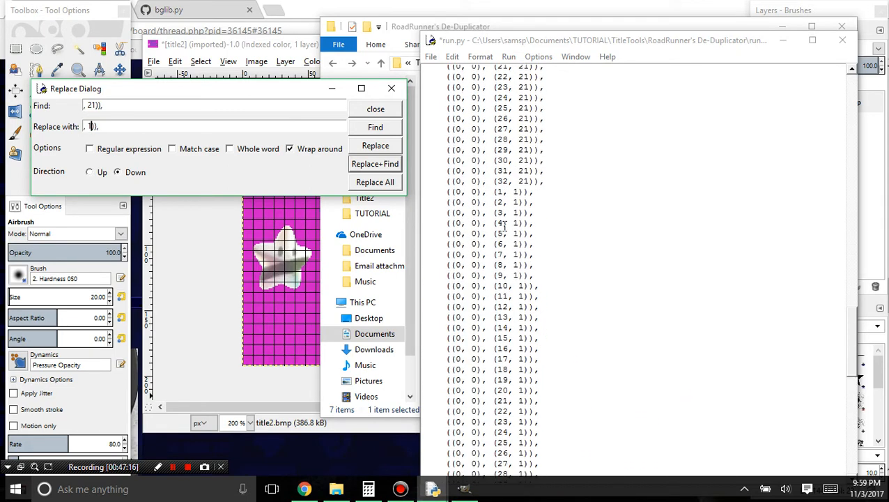
pyautogui.scroll(-3, 549, 240)
pyautogui.press('Escape')
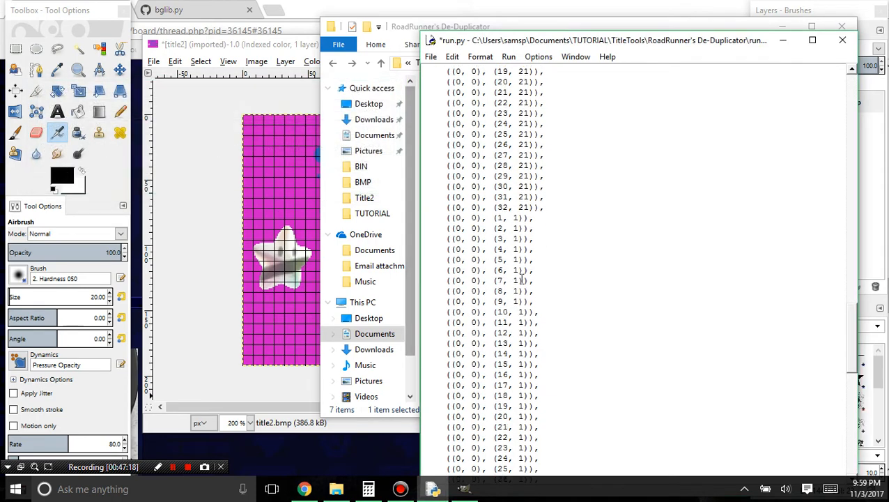
# - Duplicate the block of rows from (1, 1) to (32, 1) directly below itself at the list's end and save run.py
pyautogui.moveTo(448, 166); pyautogui.dragTo(535, 387)
pyautogui.hotkey('ctrl', 'c')
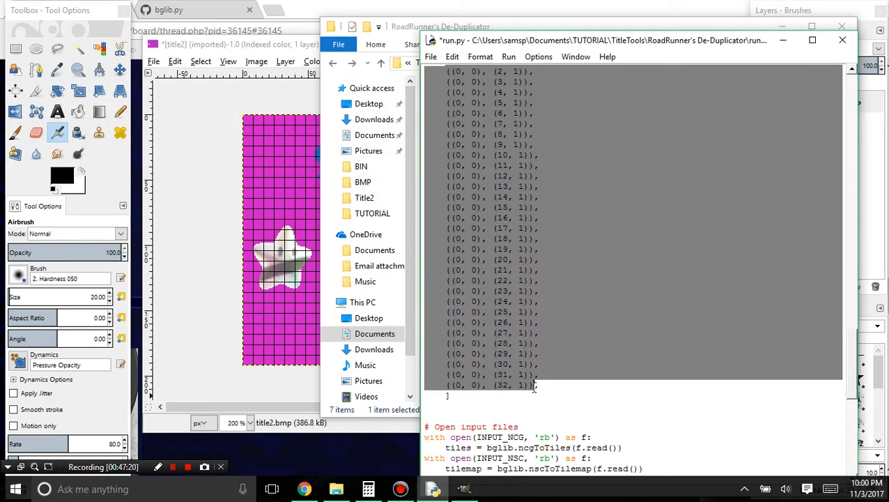
pyautogui.click(541, 385)
pyautogui.press('Return')
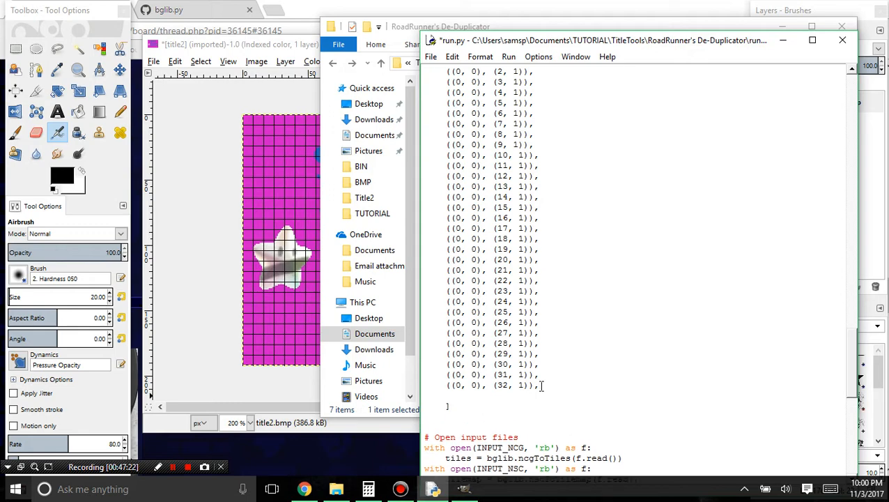
pyautogui.hotkey('ctrl', 'v')
pyautogui.scroll(10, 605, 274)
pyautogui.scroll(20, 605, 274)
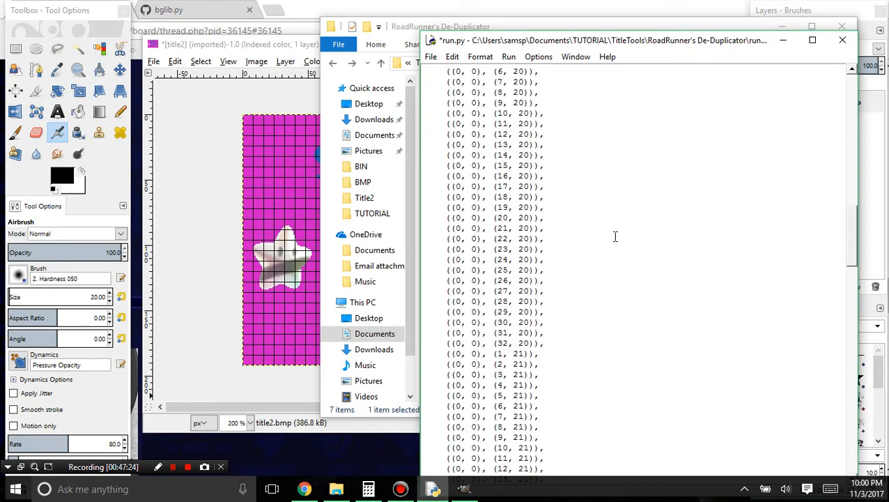
pyautogui.scroll(-20, 584, 210)
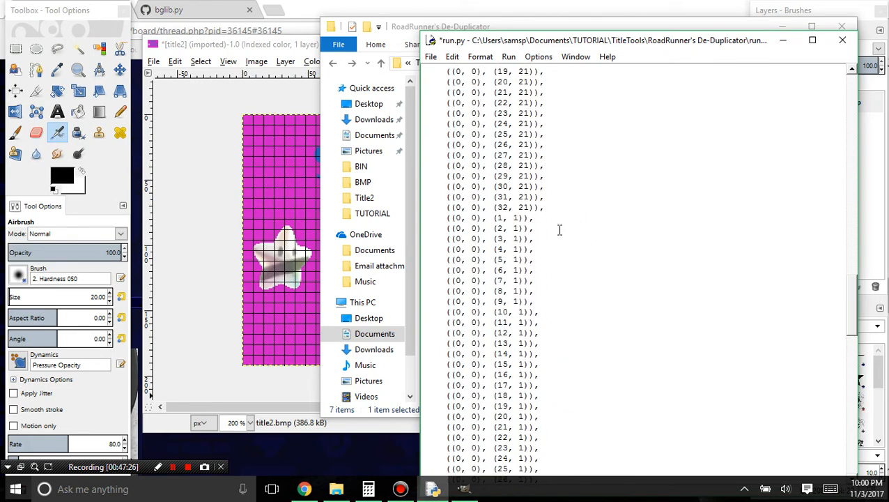
pyautogui.scroll(-1, 558, 262)
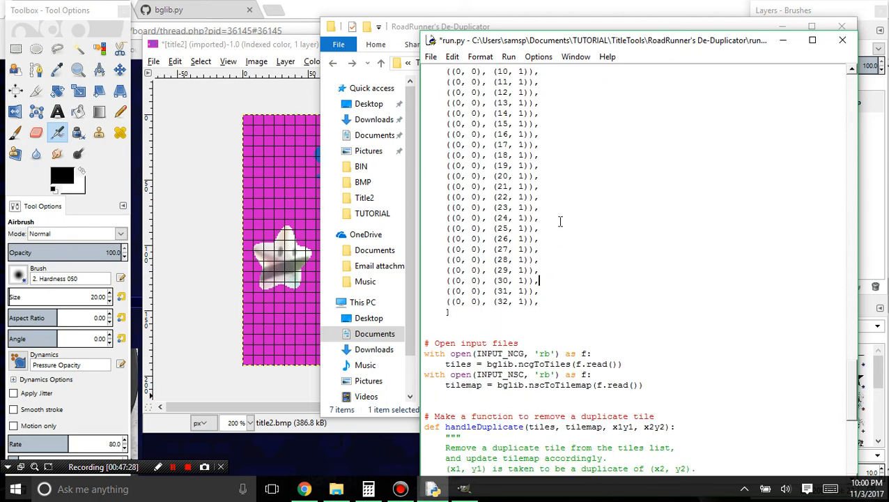
pyautogui.hotkey('ctrl', 's')
pyautogui.scroll(4, 550, 218)
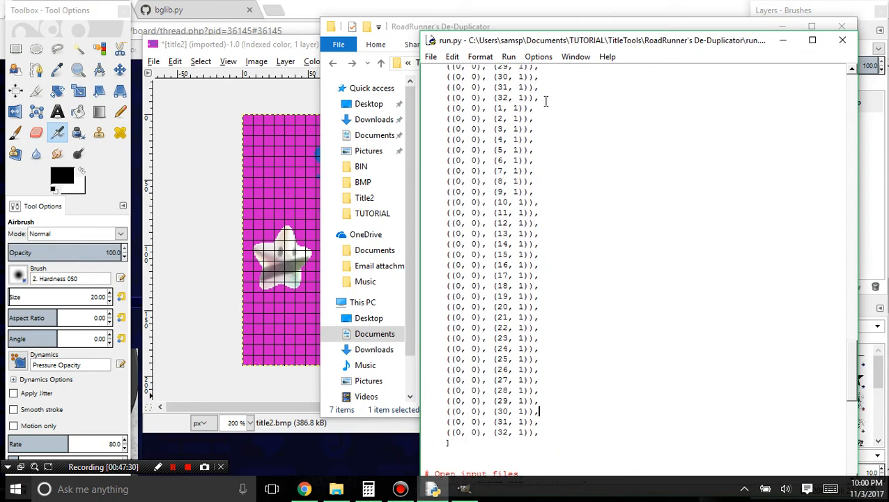
# - Replace ", 1))," with ", 19))," one by one in the last block of 32 rows only
pyautogui.hotkey('ctrl', 'h')
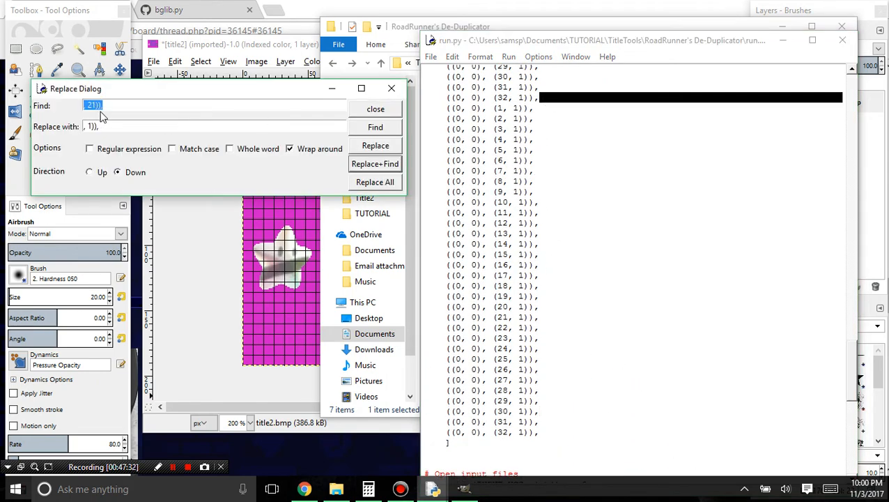
pyautogui.moveTo(96, 106); pyautogui.dragTo(87, 106)
pyautogui.write('9')
pyautogui.click(370, 169)
pyautogui.click(370, 169)
pyautogui.click(370, 169)
pyautogui.click(370, 169)
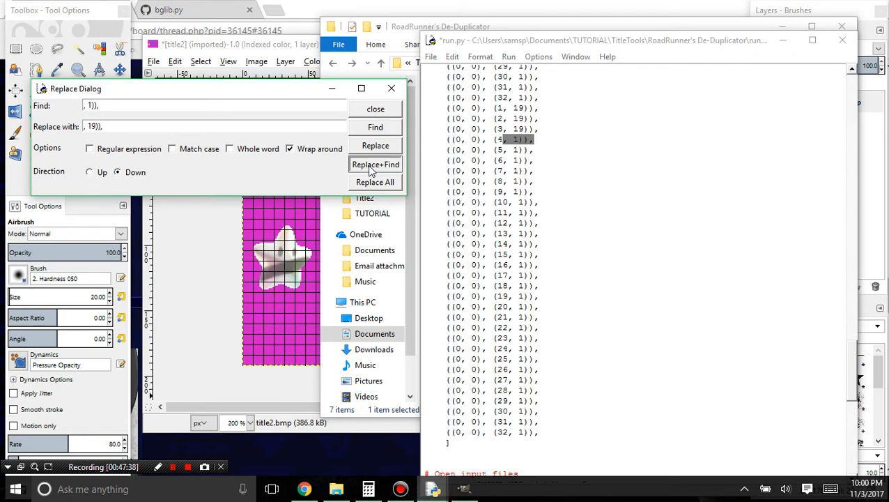
pyautogui.click(370, 169)
pyautogui.click(370, 169)
pyautogui.click(369, 169)
pyautogui.click(370, 169)
pyautogui.click(370, 168)
pyautogui.click(370, 169)
pyautogui.click(370, 169)
pyautogui.click(370, 169)
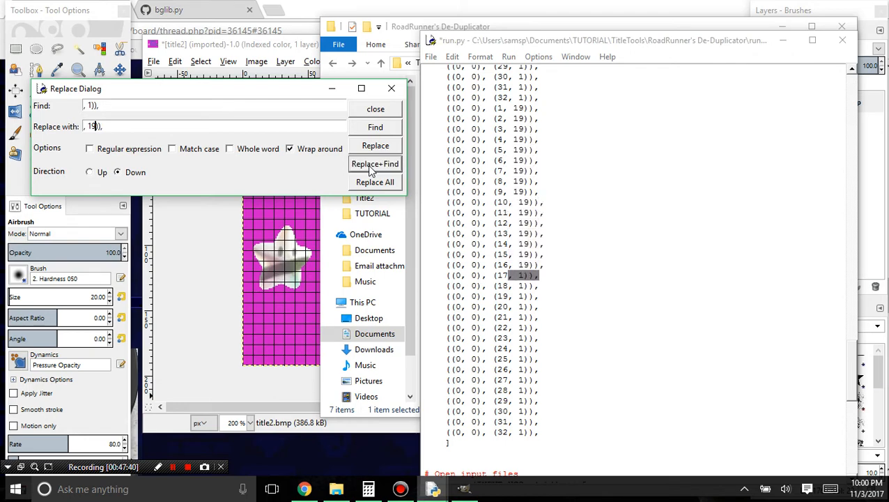
pyautogui.click(370, 169)
pyautogui.click(370, 169)
pyautogui.click(370, 169)
pyautogui.click(369, 169)
pyautogui.click(370, 169)
pyautogui.click(370, 168)
pyautogui.click(370, 169)
pyautogui.click(370, 168)
pyautogui.click(370, 169)
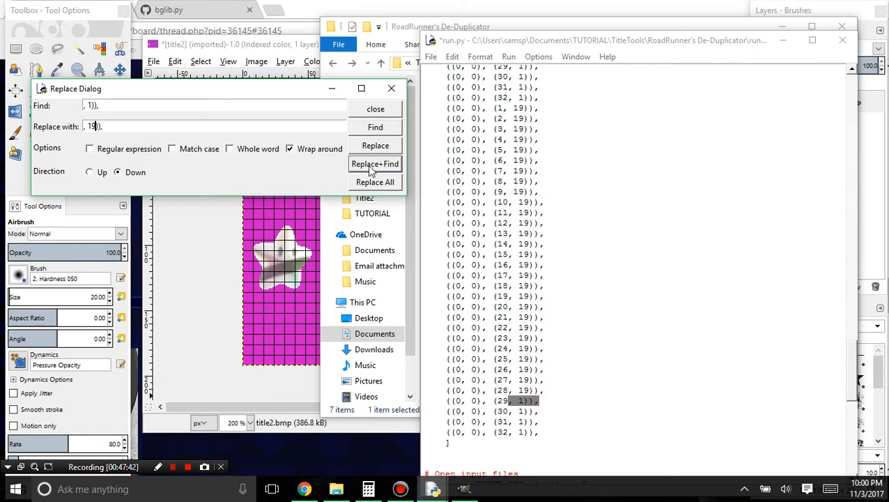
pyautogui.click(370, 168)
pyautogui.doubleClick(370, 168)
pyautogui.click(371, 164)
pyautogui.click(371, 148)
pyautogui.click(390, 89)
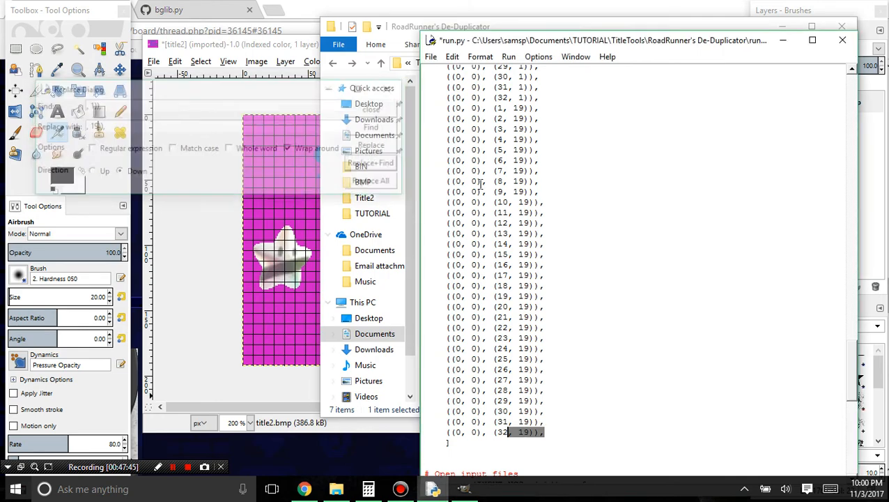
# - Save and run run.py, check the size of logo-deduplicated.ncg in its folder, and close the Python shell
pyautogui.click(492, 201)
pyautogui.press('F5')
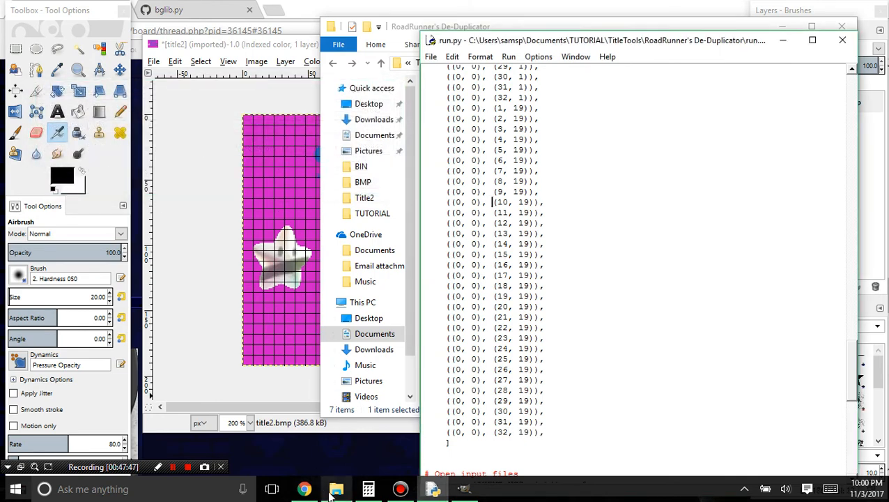
pyautogui.click(335, 488)
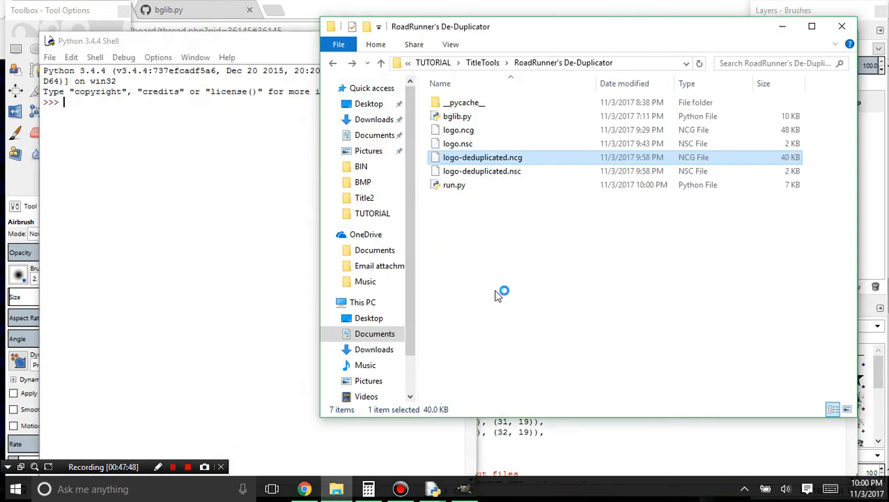
pyautogui.click(256, 220)
pyautogui.click(461, 41)
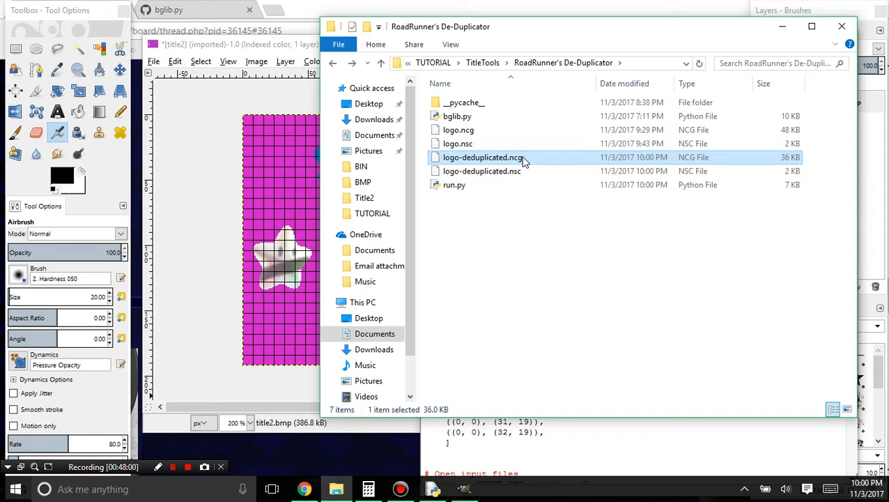
# - Delete the block of rows from (1, 19) to (32, 19) at the list's end, save run.py and rerun it
pyautogui.moveTo(558, 432); pyautogui.dragTo(363, 115)
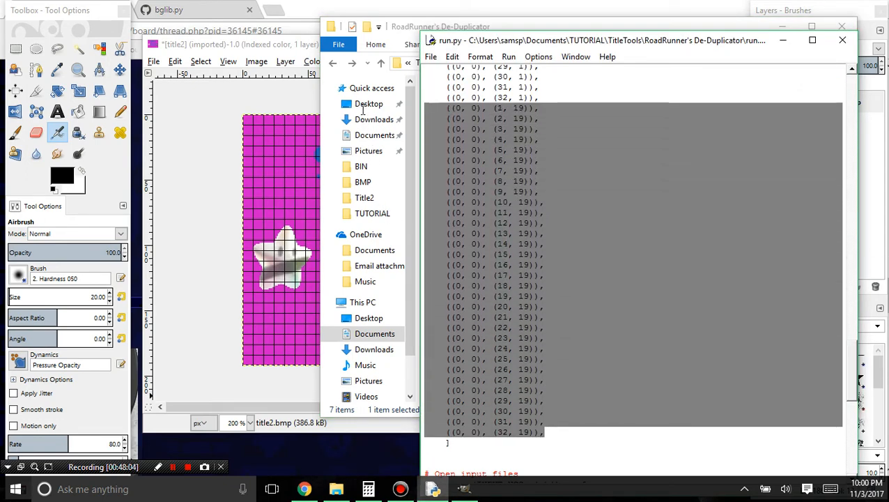
pyautogui.press('BackSpace')
pyautogui.press('BackSpace')
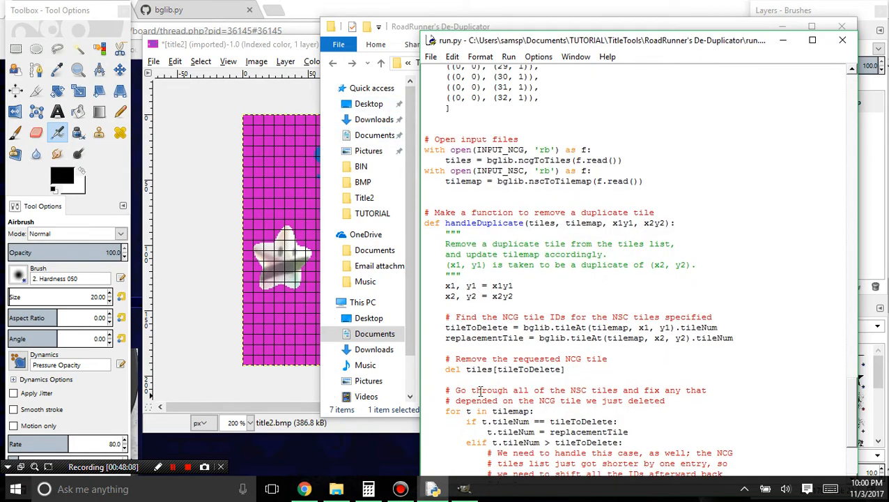
# - Close the title2.bmp image without saving and exit both GIMP and the Python shell
pyautogui.click(463, 488)
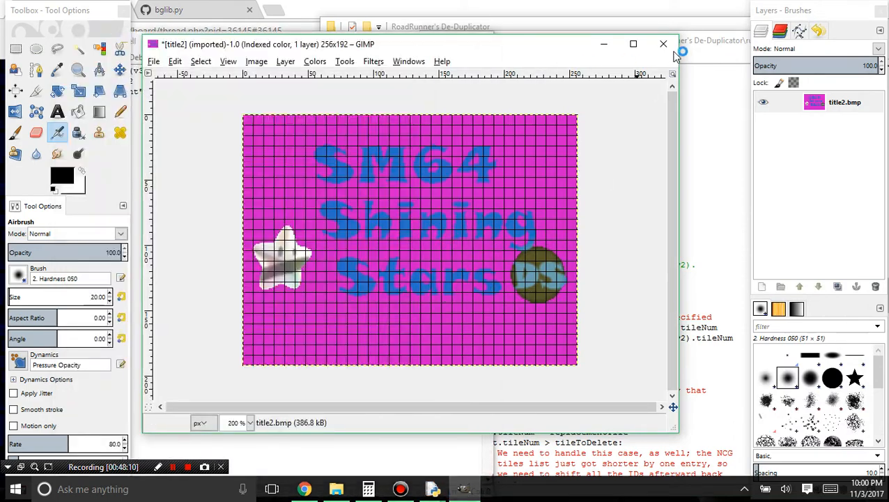
pyautogui.click(663, 44)
pyautogui.click(408, 311)
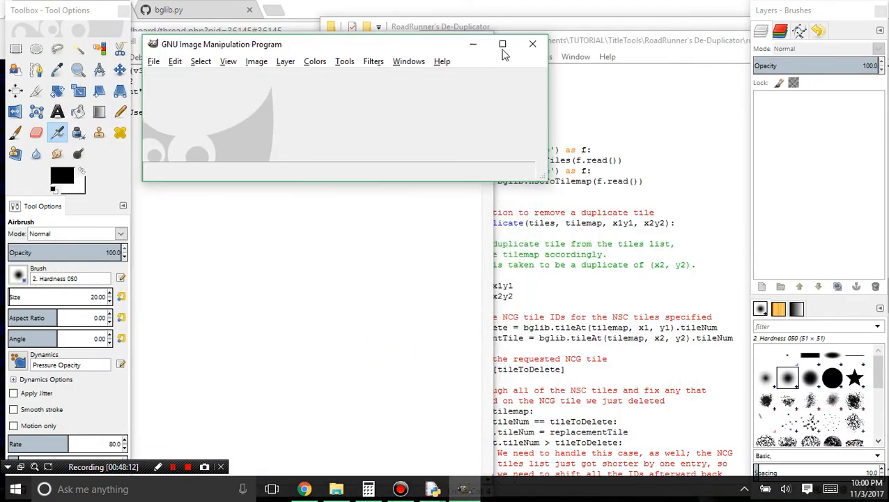
pyautogui.click(532, 43)
pyautogui.click(478, 43)
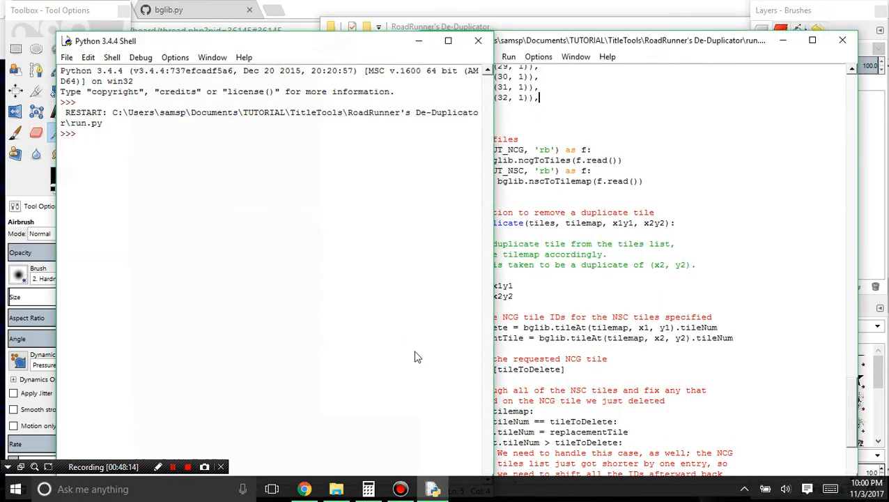
# - Open logo-deduplicated.nsc from the RoadRunner's De-Duplicator folder in Hex Workshop, look at its bytes and close it
pyautogui.click(335, 489)
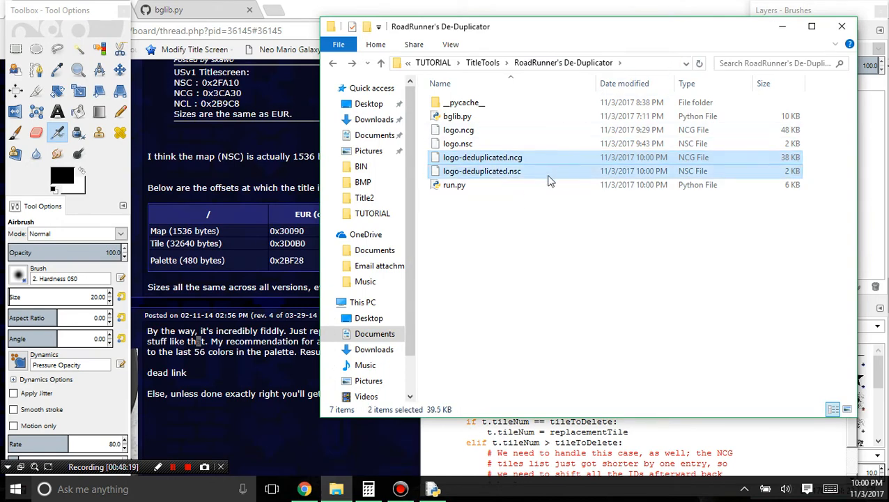
pyautogui.click(524, 178)
pyautogui.rightClick(524, 177)
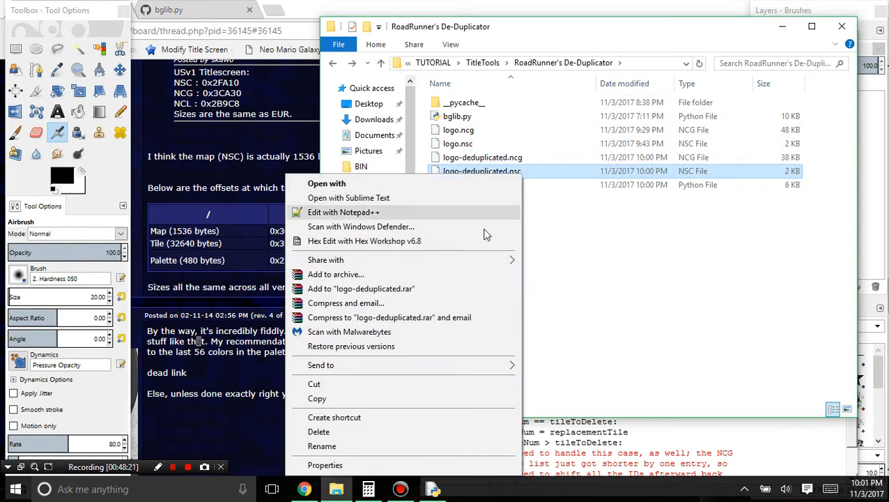
pyautogui.click(488, 180)
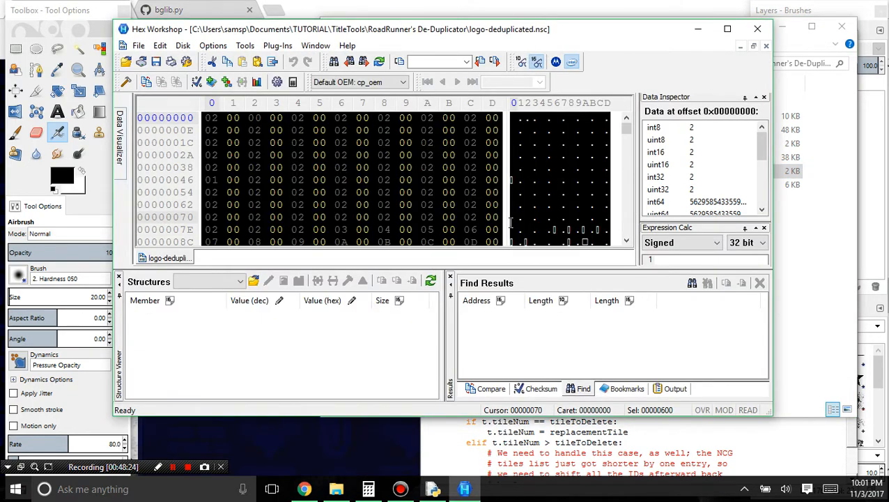
pyautogui.click(758, 28)
# - Copy logo-deduplicated.ncg and logo-deduplicated.nsc from the de-duplicator folder into the TUTORIAL\BIN folder
pyautogui.click(529, 158)
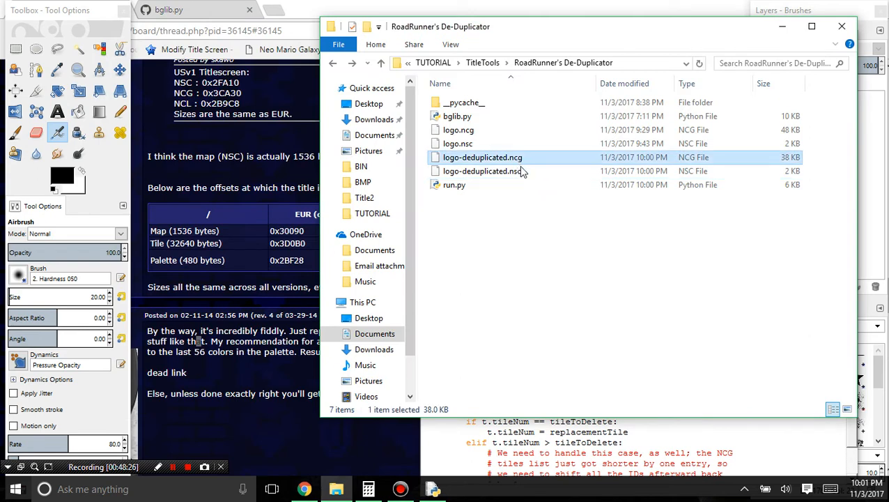
pyautogui.keyDown('shift'); pyautogui.click(529, 171); pyautogui.keyUp('shift')
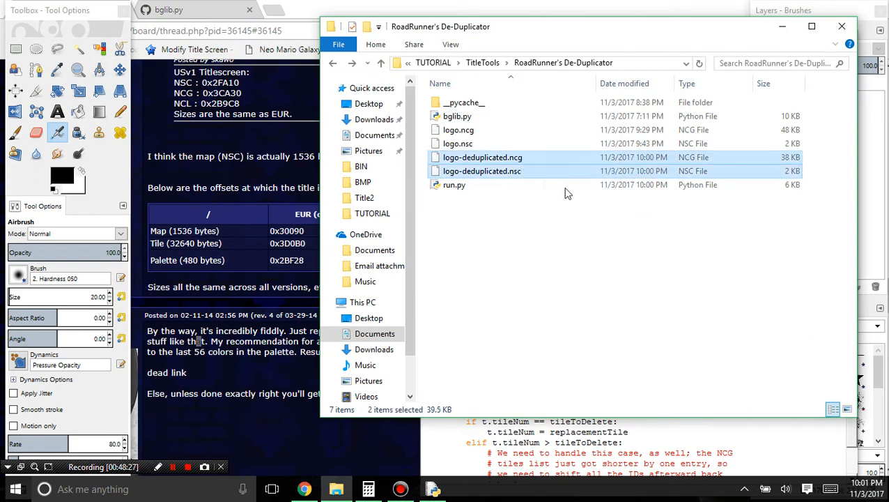
pyautogui.click(434, 67)
pyautogui.click(474, 64)
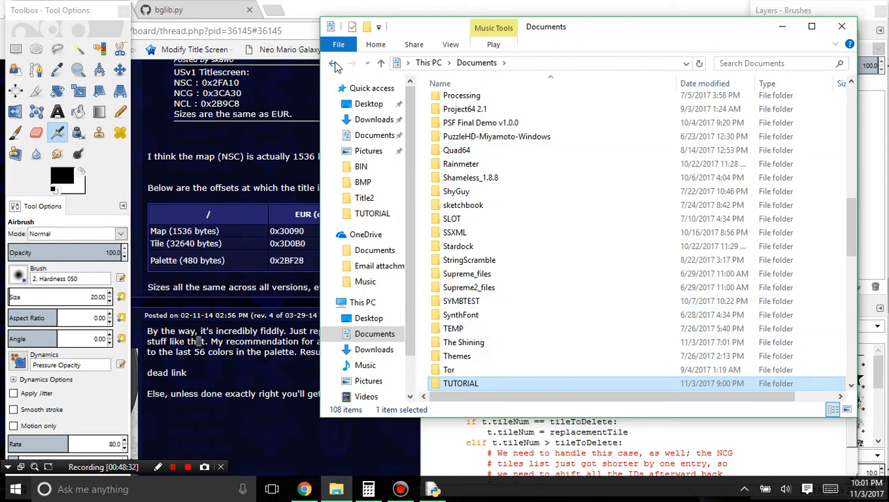
pyautogui.click(335, 64)
pyautogui.doubleClick(449, 93)
pyautogui.hotkey('ctrl', 'v')
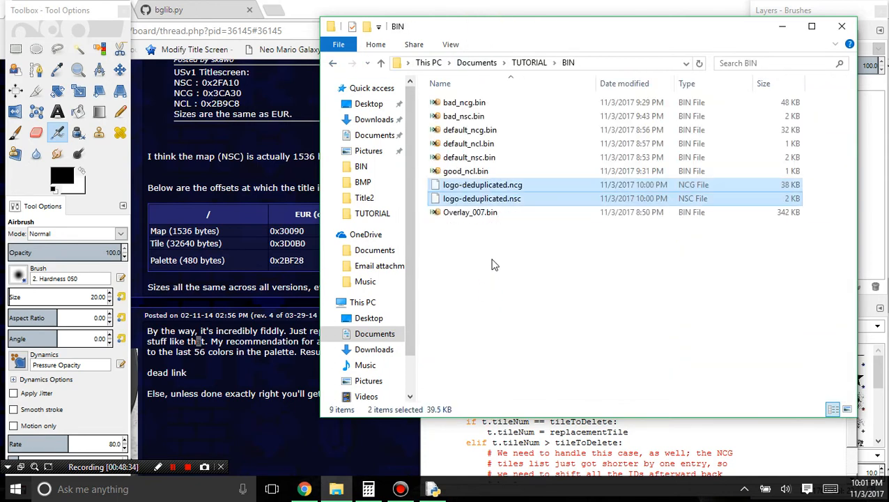
# - Rename logo-deduplicated.nsc in the BIN folder to good_nsc.bin, accepting the changed file extension
pyautogui.click(488, 185)
pyautogui.rightClick(508, 185)
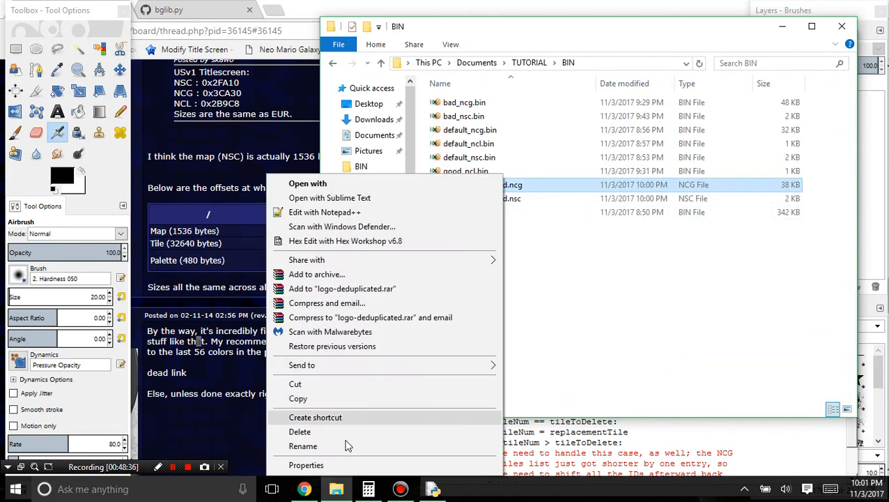
pyautogui.click(512, 198)
pyautogui.click(540, 199)
pyautogui.rightClick(540, 199)
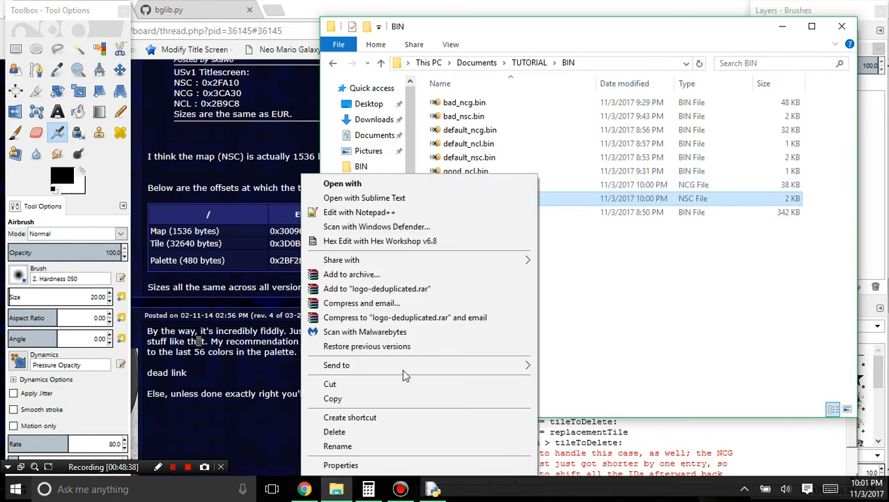
pyautogui.click(338, 445)
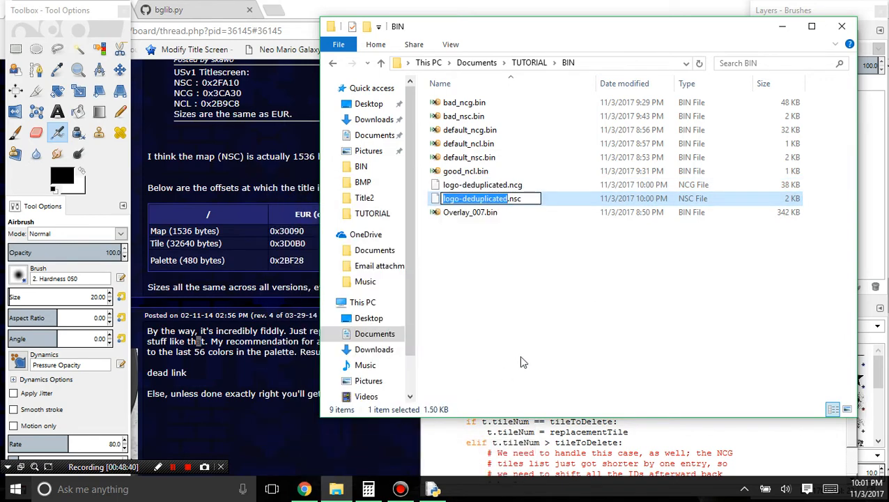
pyautogui.write('goo')
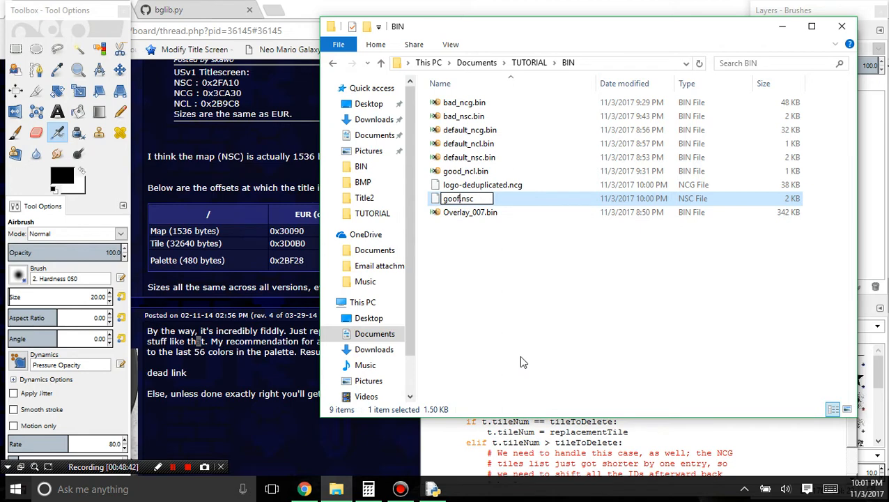
pyautogui.write('f')
pyautogui.press('BackSpace')
pyautogui.write('d_nsc.bin')
pyautogui.press('Return')
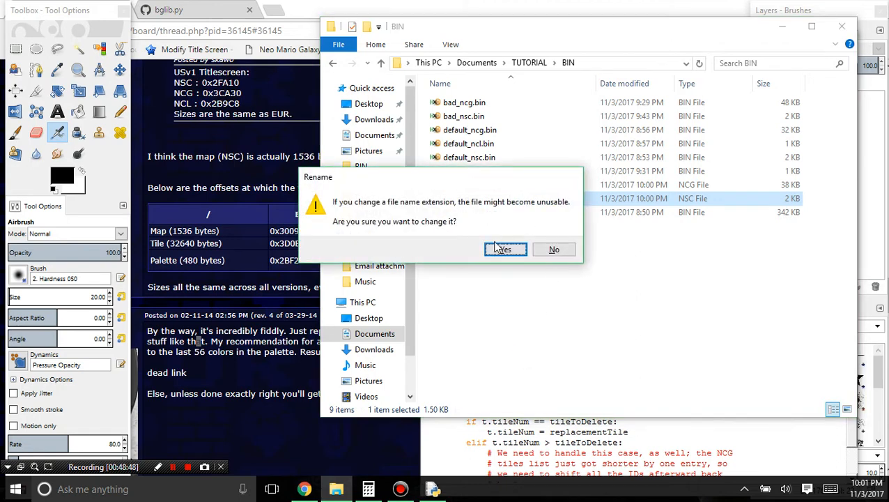
pyautogui.click(505, 248)
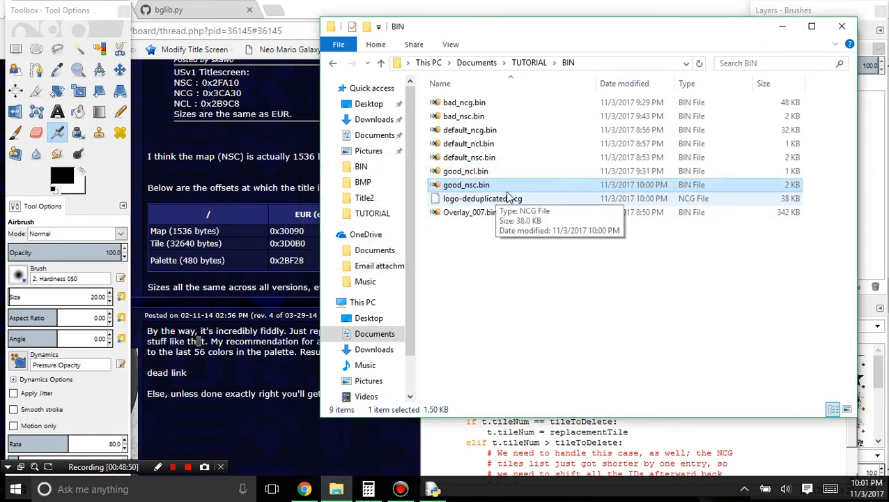
# - Open default_ncg.bin from the BIN folder in HxD and return to the folder window
pyautogui.click(507, 198)
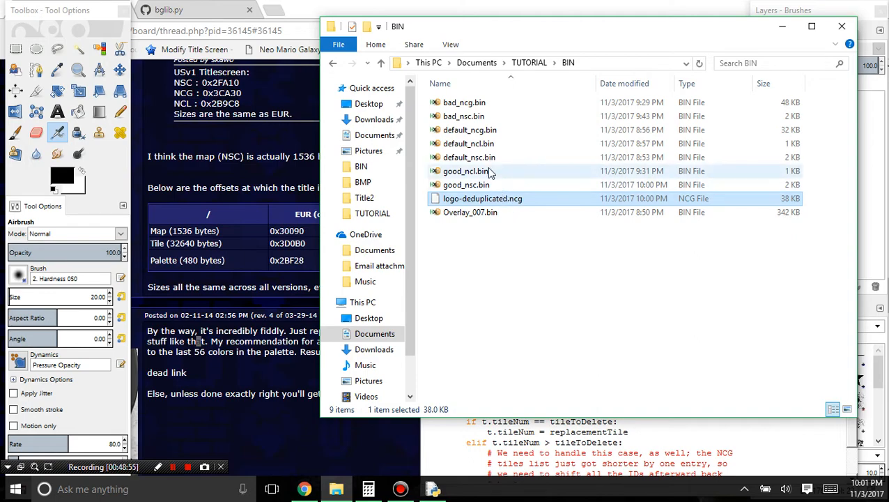
pyautogui.doubleClick(502, 133)
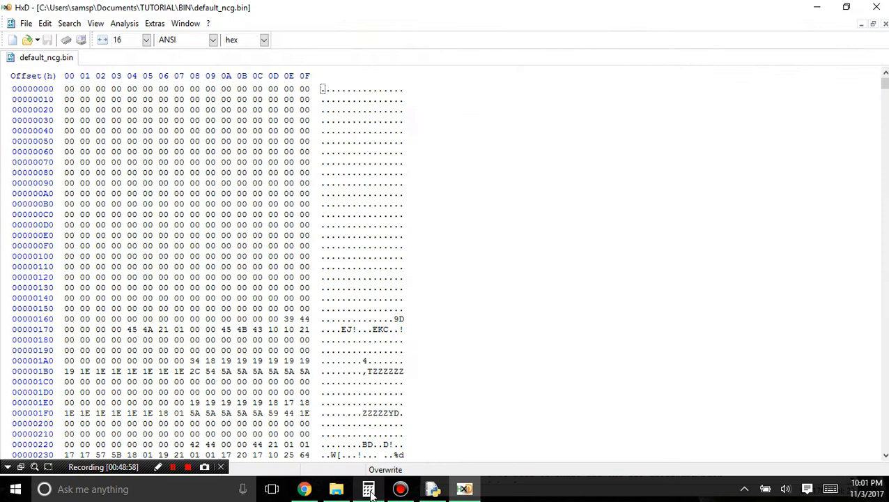
pyautogui.click(336, 488)
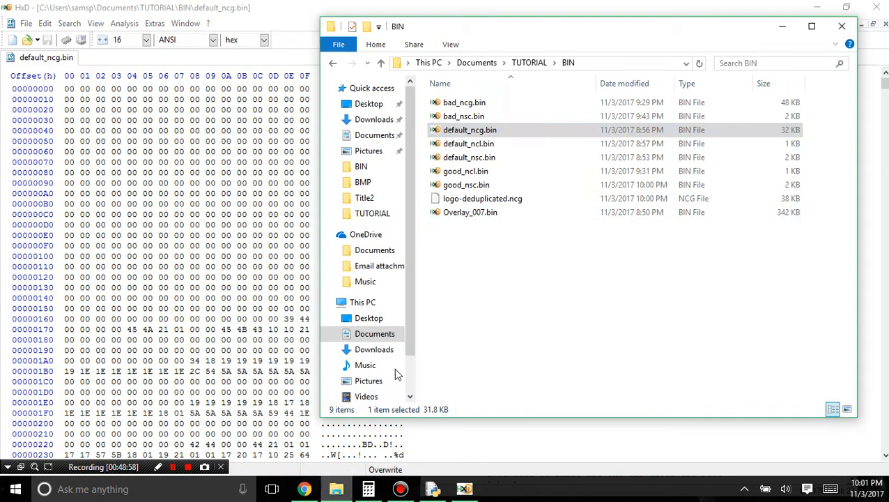
# - Rename logo-deduplicated.ncg in the BIN folder to good_ncg.bin, accepting the changed file extension
pyautogui.click(493, 186)
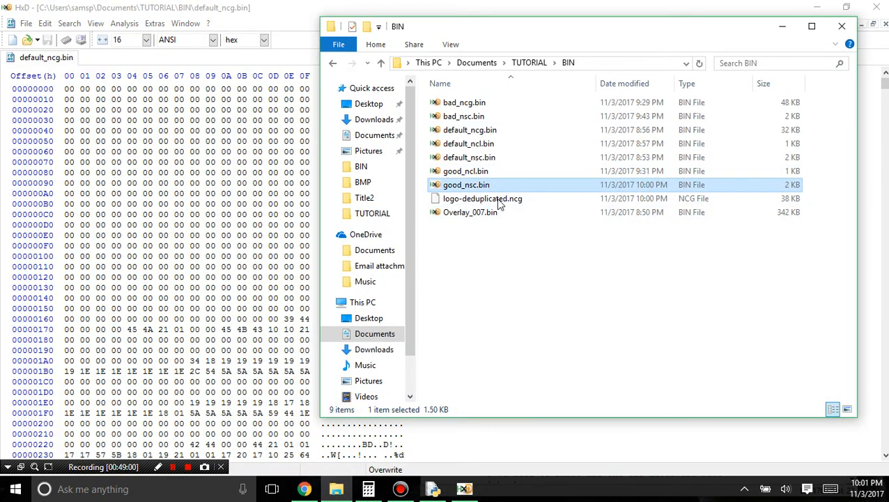
pyautogui.click(499, 201)
pyautogui.rightClick(499, 201)
pyautogui.click(368, 445)
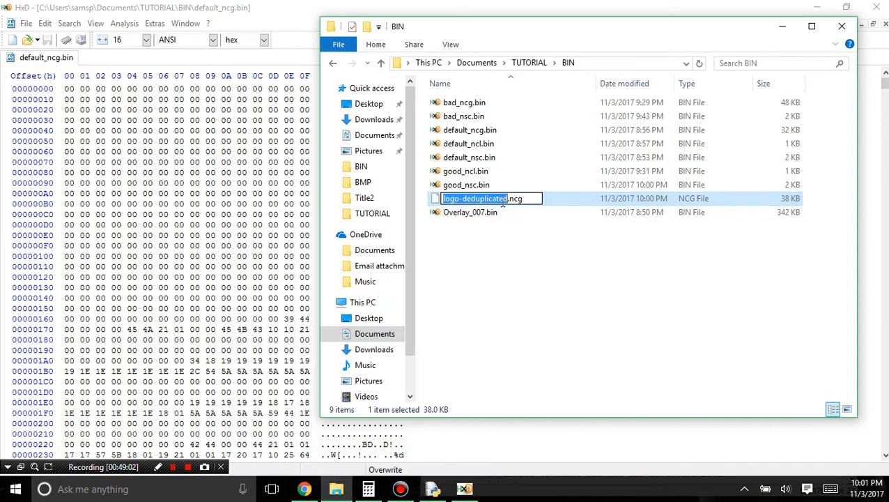
pyautogui.moveTo(510, 200); pyautogui.dragTo(442, 203)
pyautogui.write('go')
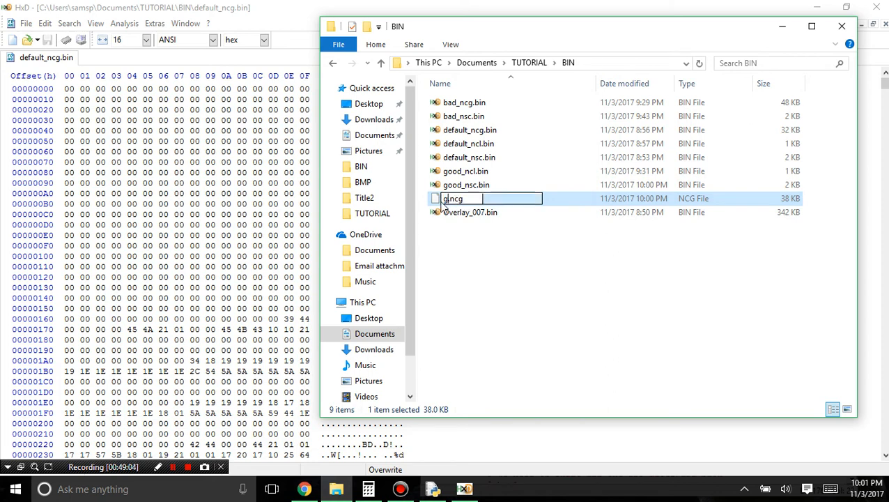
pyautogui.write('o_')
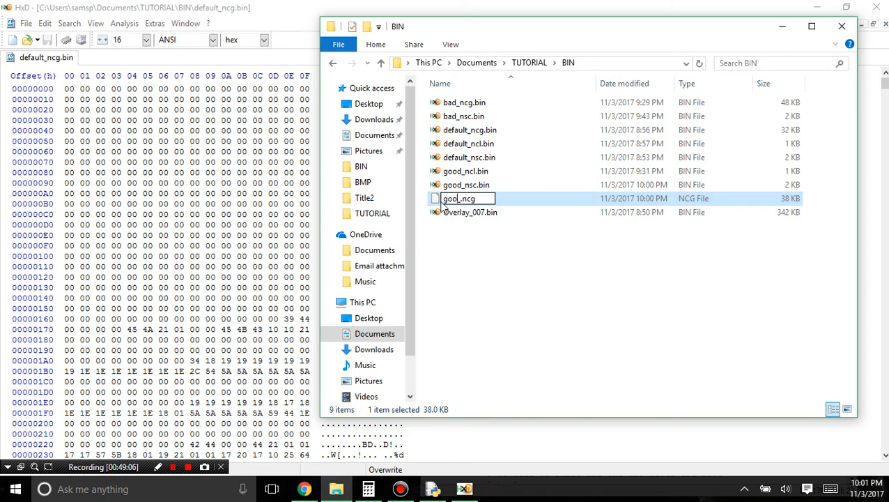
pyautogui.write('d')
pyautogui.press('Delete')
pyautogui.write('.bin')
pyautogui.press('Return')
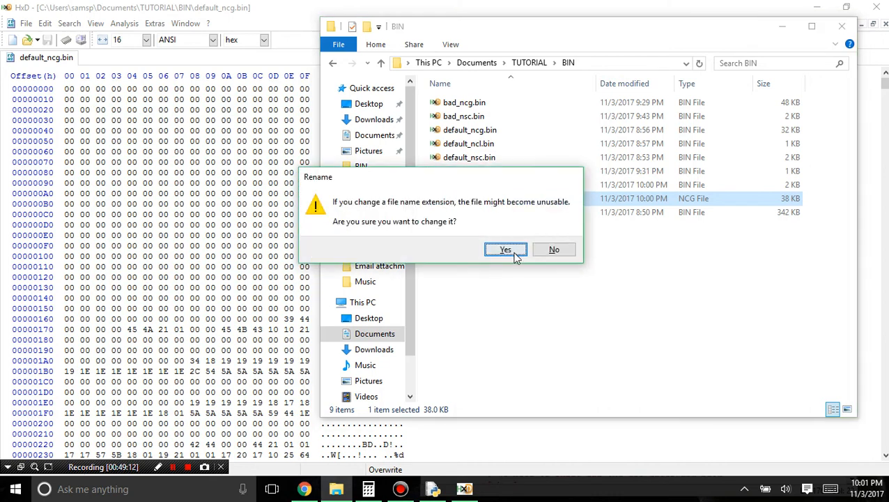
pyautogui.click(503, 249)
# - Select all bytes of default_ncg.bin in HxD and examine its length and last offset
pyautogui.click(228, 256)
pyautogui.hotkey('ctrl', 'a')
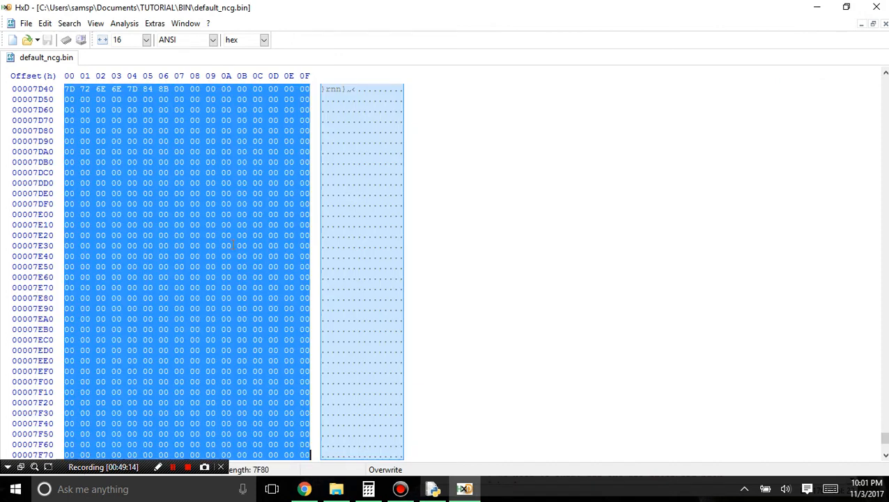
pyautogui.scroll(-8, 343, 300)
pyautogui.scroll(4, 343, 299)
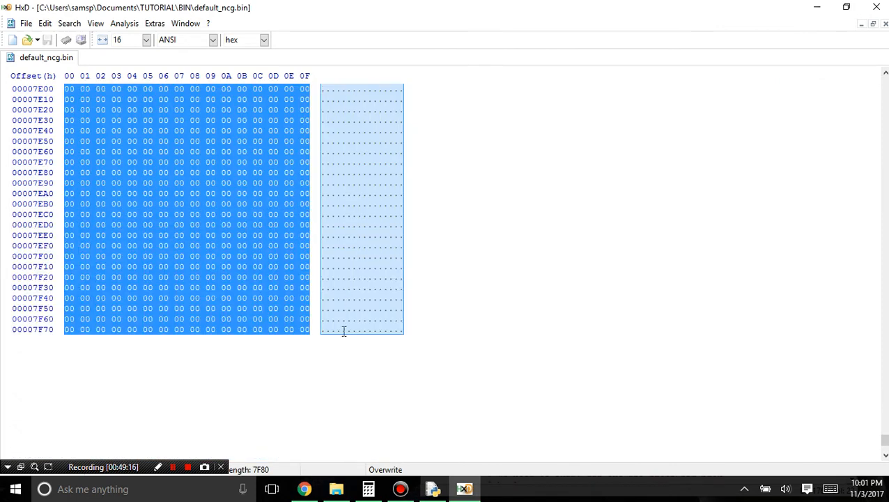
# - Open good_ncg.bin from the BIN folder in HxD and select all its bytes to check the length
pyautogui.click(336, 489)
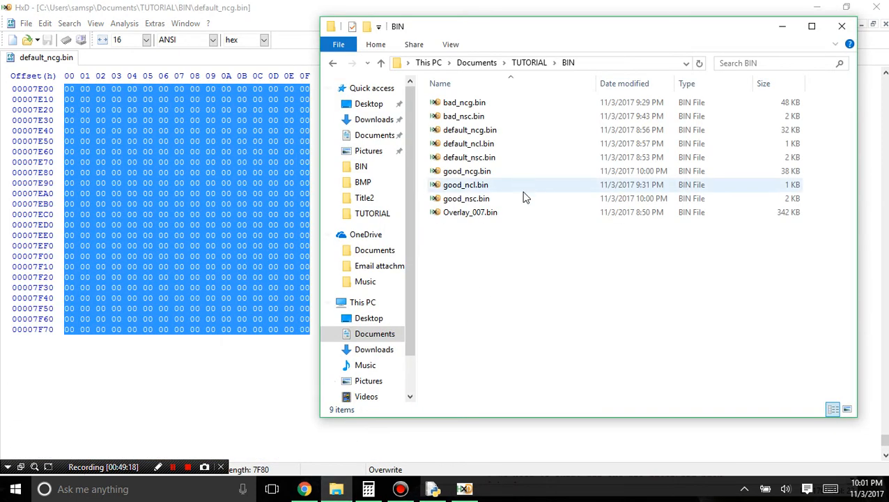
pyautogui.click(499, 199)
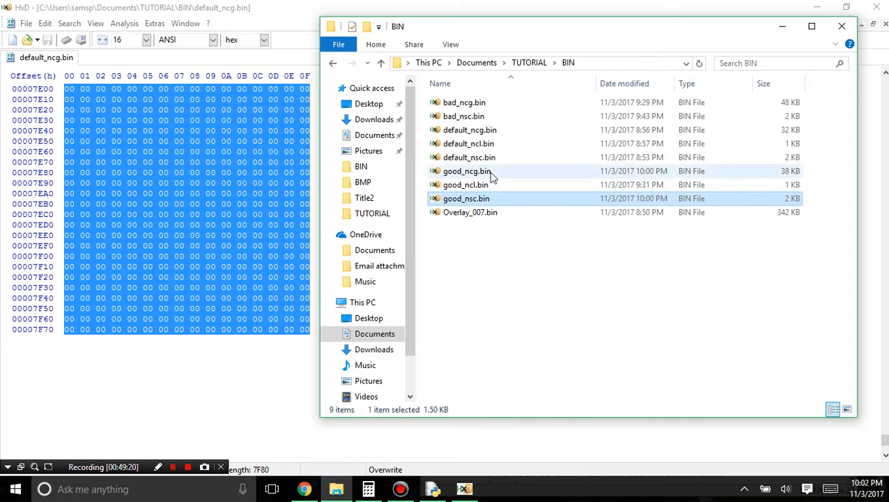
pyautogui.doubleClick(491, 173)
pyautogui.hotkey('ctrl', 'a')
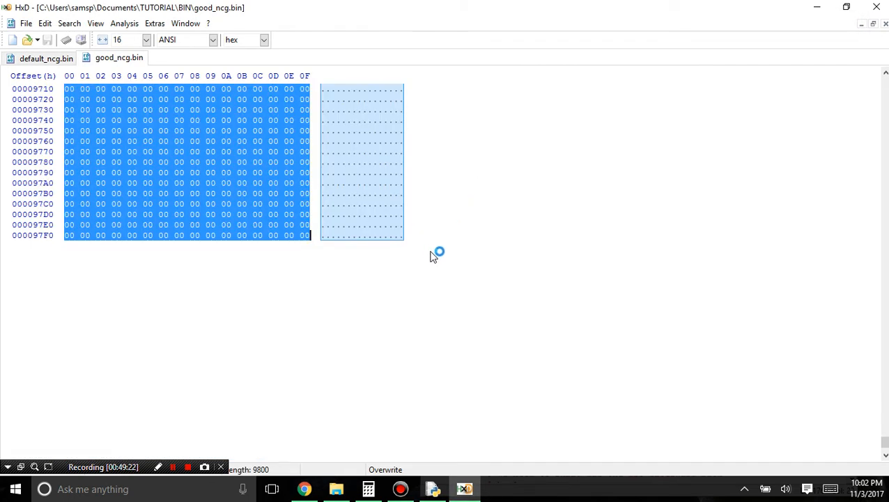
# - Compare the lengths and last offsets of default_ncg.bin and good_ncg.bin in HxD
pyautogui.click(48, 60)
pyautogui.click(97, 62)
pyautogui.click(23, 61)
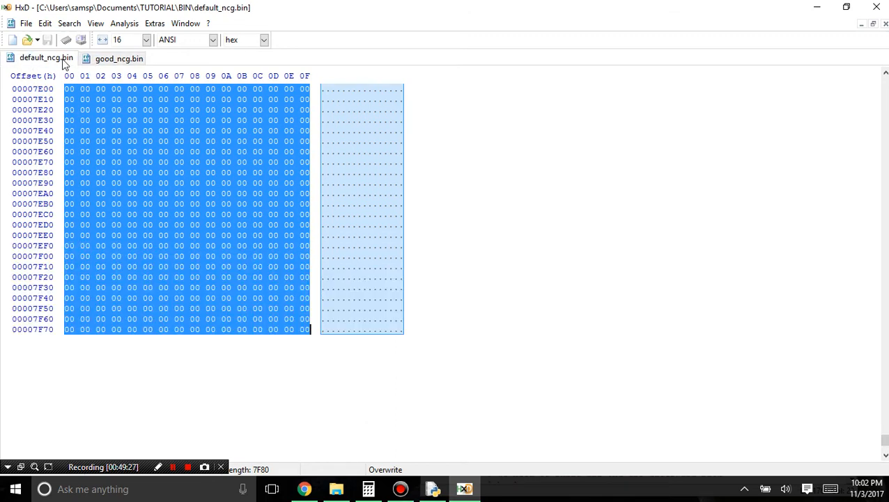
pyautogui.click(90, 61)
pyautogui.click(62, 59)
pyautogui.click(87, 61)
pyautogui.click(52, 63)
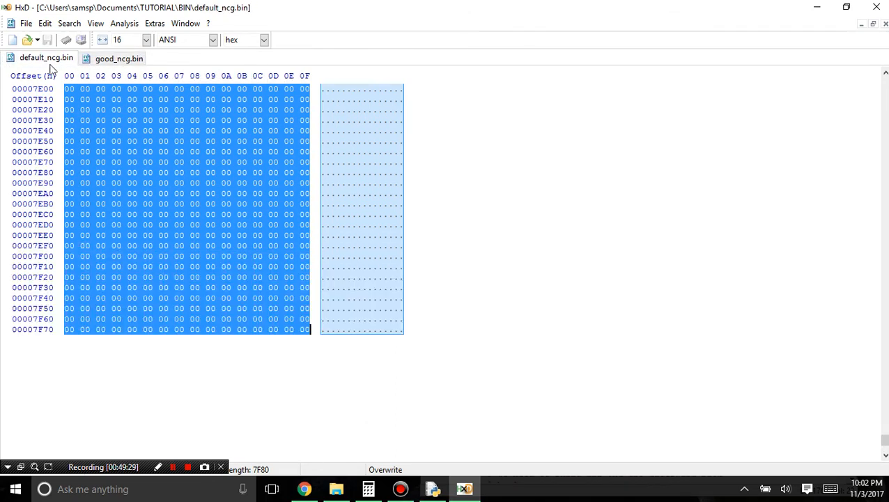
pyautogui.click(99, 61)
pyautogui.click(74, 62)
# - Compare the file sizes of the default and good NCG files in the BIN folder, also checking the default NCL and NSC files
pyautogui.click(336, 488)
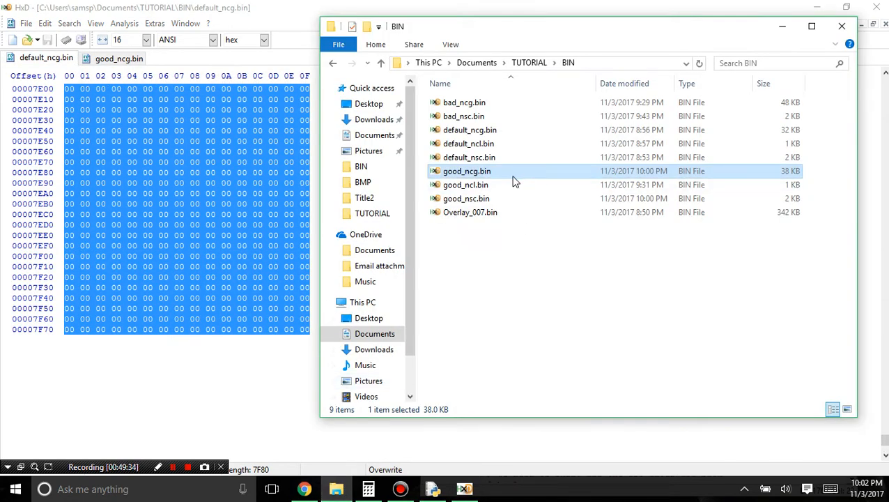
pyautogui.click(479, 132)
pyautogui.click(475, 171)
pyautogui.click(476, 145)
pyautogui.click(484, 157)
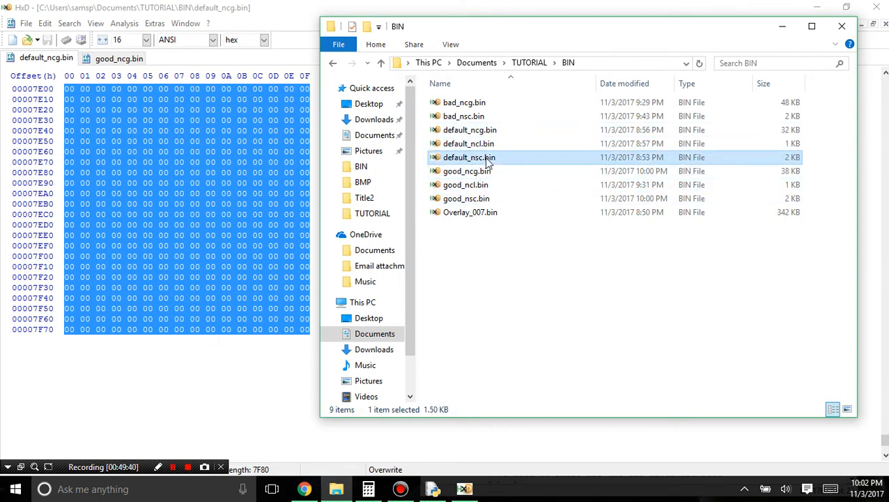
pyautogui.click(479, 131)
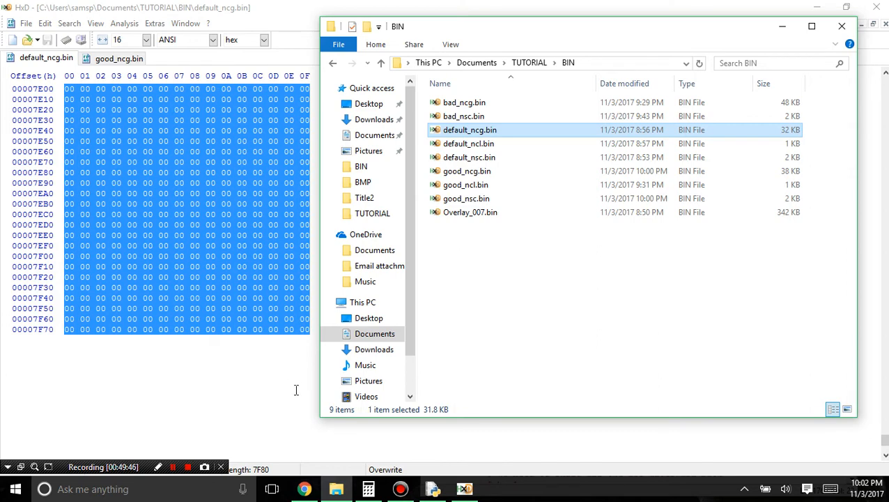
pyautogui.click(173, 467)
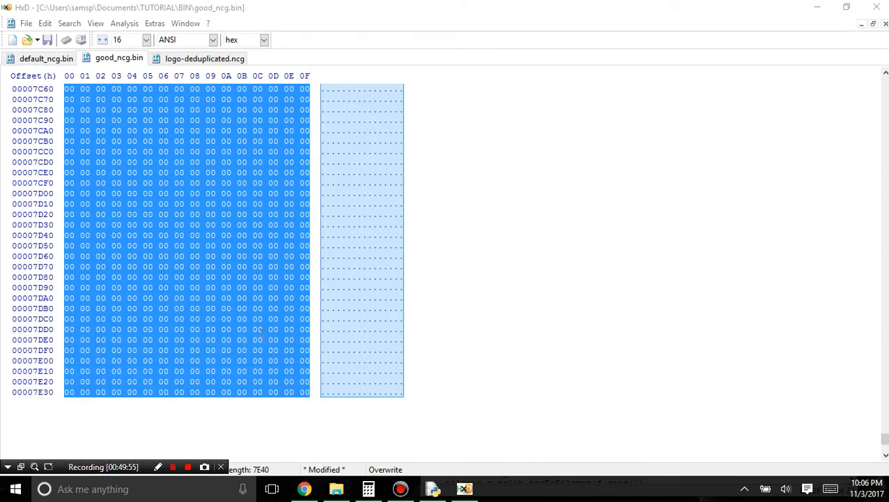
# - Close logo-deduplicated.ncg in HxD and save the modified good_ncg.bin
pyautogui.click(284, 348)
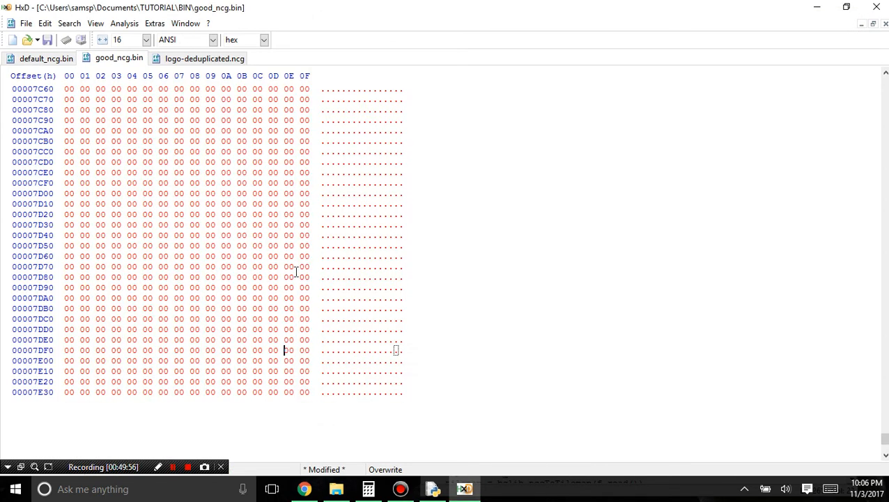
pyautogui.click(234, 60)
pyautogui.click(129, 59)
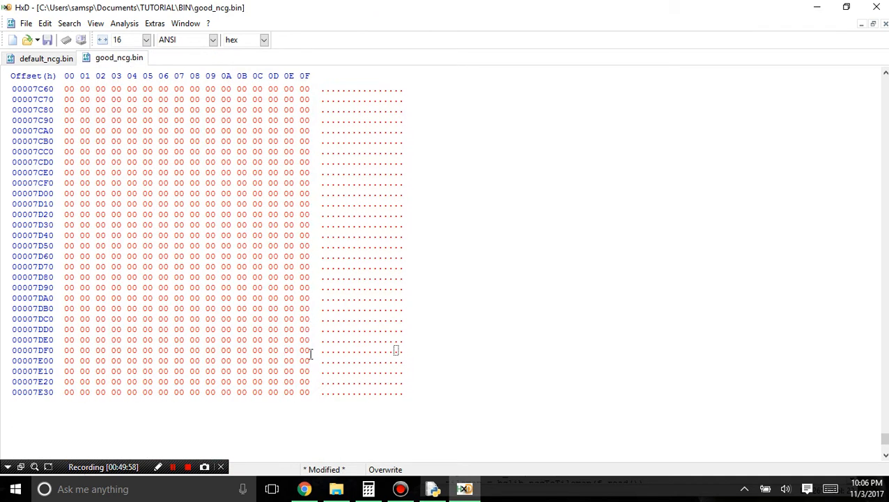
pyautogui.click(40, 58)
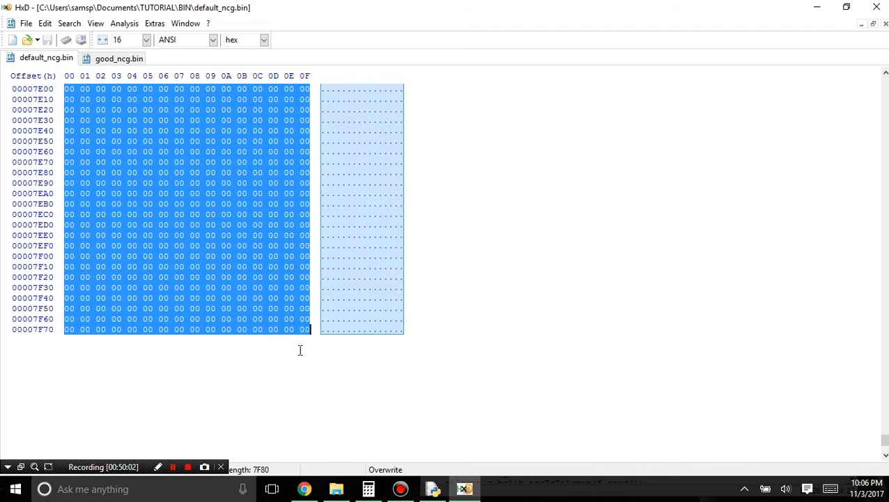
pyautogui.click(118, 60)
# - Select all bytes of the saved good_ncg.bin and examine its length and the zero bytes at its end
pyautogui.hotkey('ctrl', 'a')
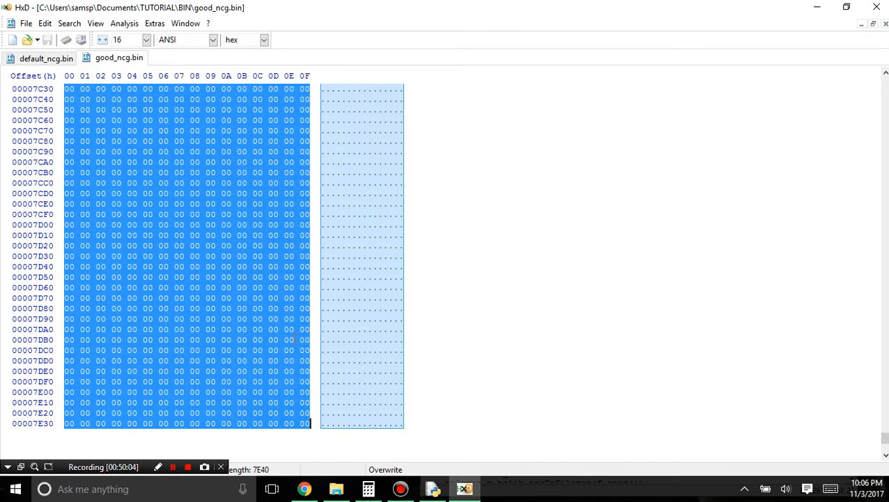
pyautogui.scroll(20, 316, 283)
pyautogui.moveTo(885, 419); pyautogui.dragTo(884, 438)
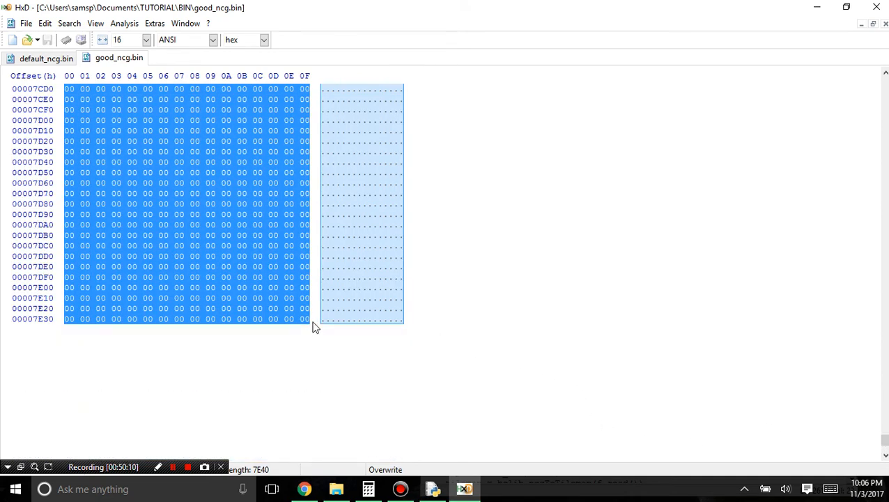
pyautogui.click(312, 322)
pyautogui.moveTo(310, 320); pyautogui.dragTo(91, 318)
pyautogui.scroll(-20, 502, 358)
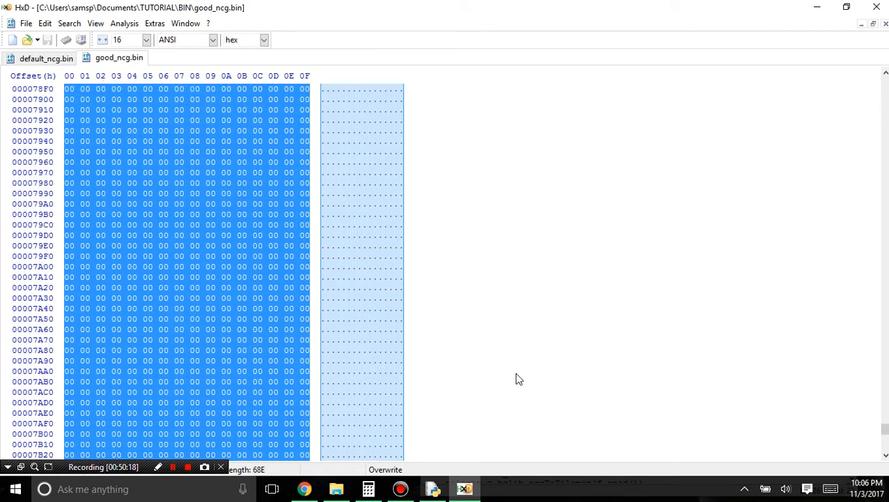
pyautogui.scroll(-1, 529, 391)
pyautogui.scroll(7, 518, 387)
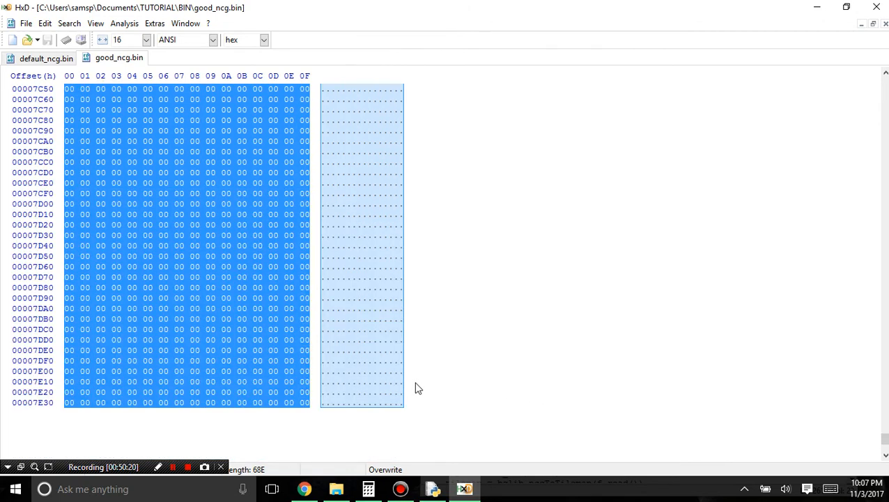
pyautogui.click(311, 404)
pyautogui.scroll(-4, 361, 425)
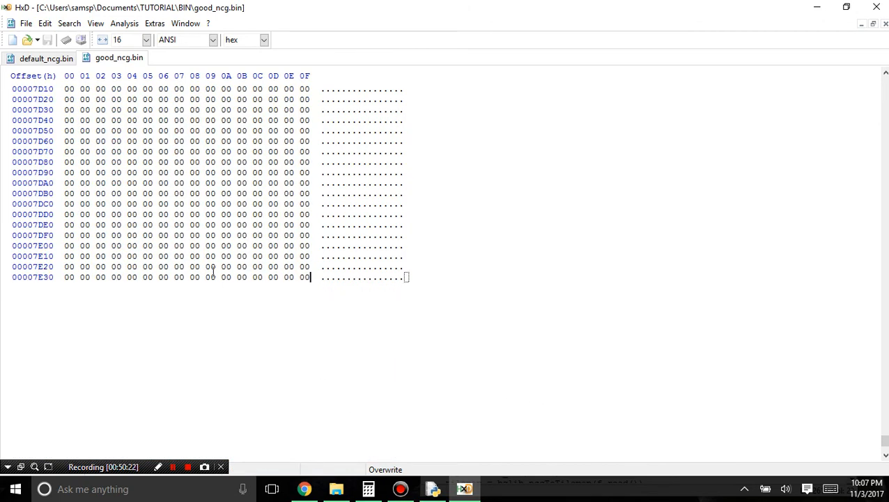
# - Append zero bytes to the end of good_ncg.bin through offset 7E96 and select all bytes to check the length
pyautogui.click(38, 61)
pyautogui.click(134, 59)
pyautogui.hotkey('ctrl', 'a')
pyautogui.click(313, 301)
pyautogui.write('00 00 00 0')
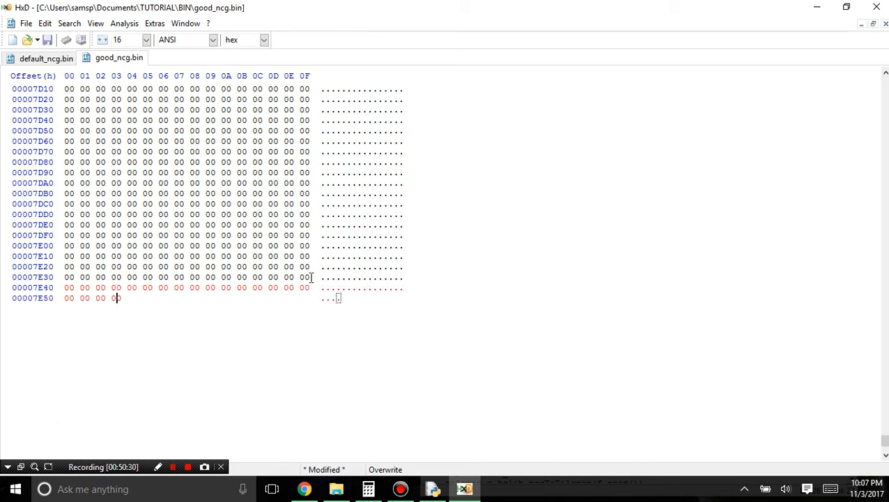
pyautogui.write('0 00 00')
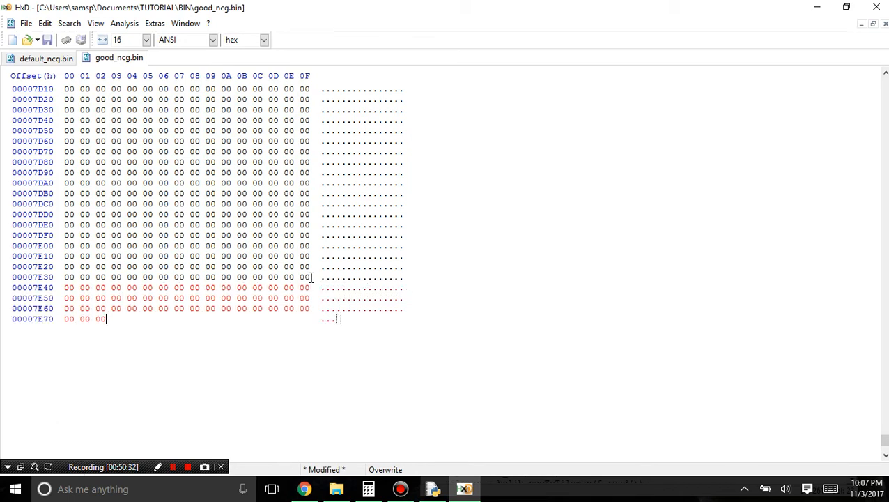
pyautogui.write(' 00 00')
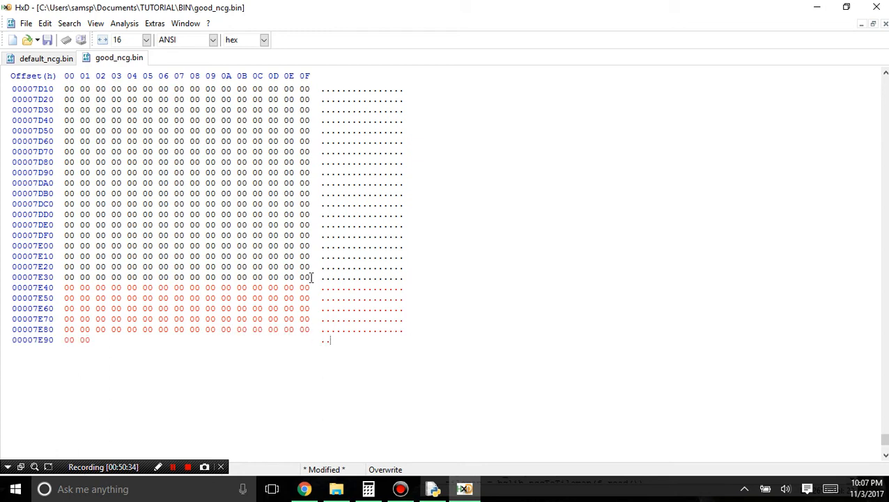
pyautogui.write(' 00 00 00 00 00 00 00 00 00 00 00 00 00 00 00 00 00 00 00 00 00 00 00 00 00 00 00 00 00 00 00 00 00 00 00 00 00 00 00 00 00 00 00 00 00 00 00 00 00 00 00 00 00 00 00 00 00 00 00 00 00 00 00 00 00 00 00 00 00 00 00 00 00 00 00 00 00 00 00 00 0')
pyautogui.hotkey('ctrl', 'a')
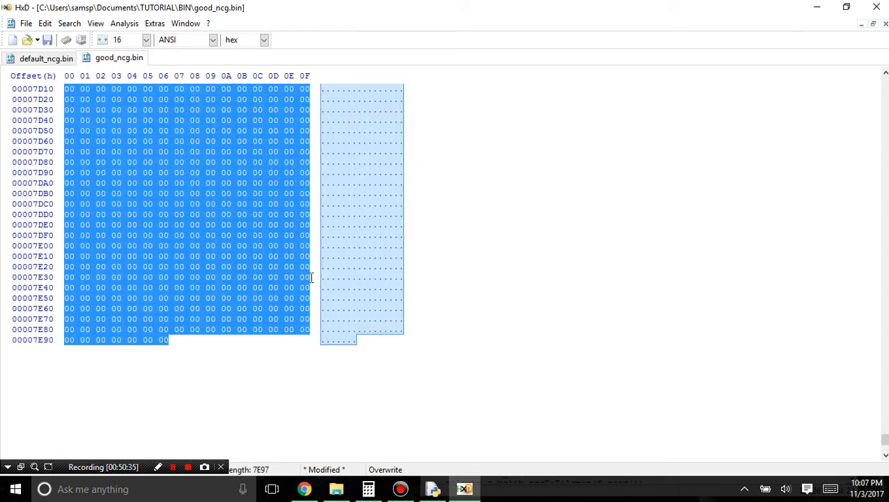
# - Continue padding good_ncg.bin with zero bytes from offset 7E97 through 7F7F and save the file
pyautogui.click(179, 348)
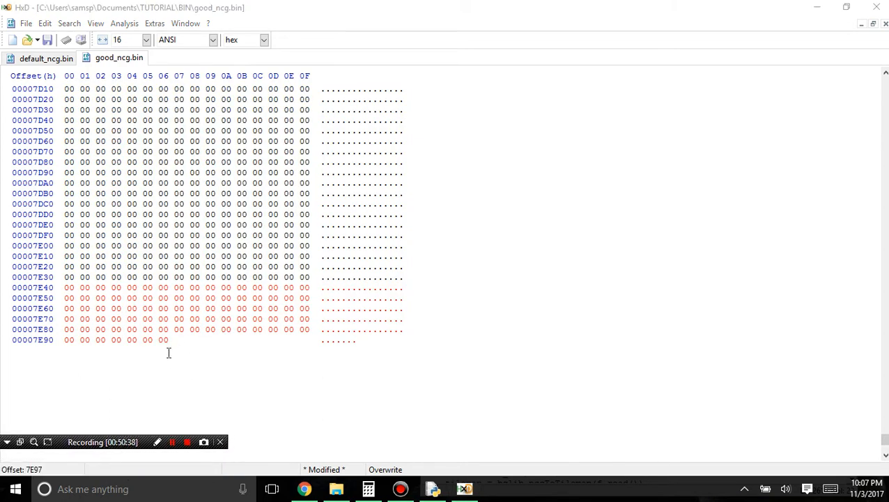
pyautogui.write('0000000000000000000000000000000000000000000000000000000000000')
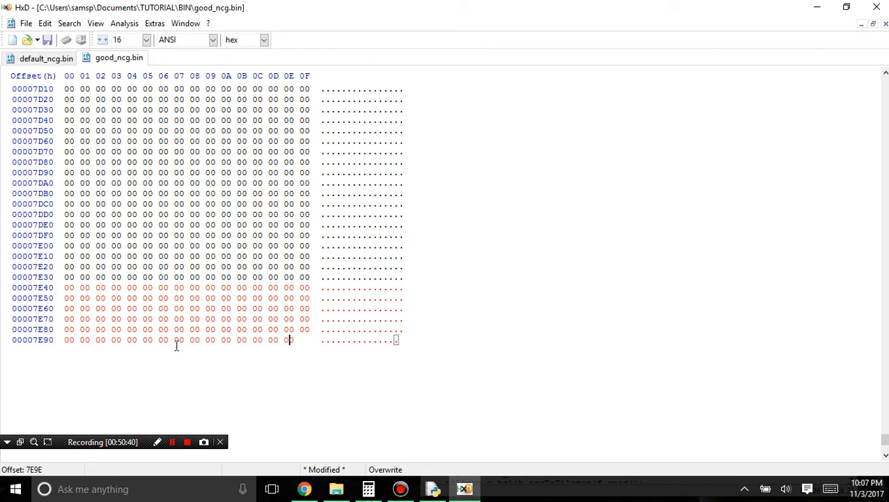
pyautogui.write('00000000000000000000000000000000000000000000000000000000000000')
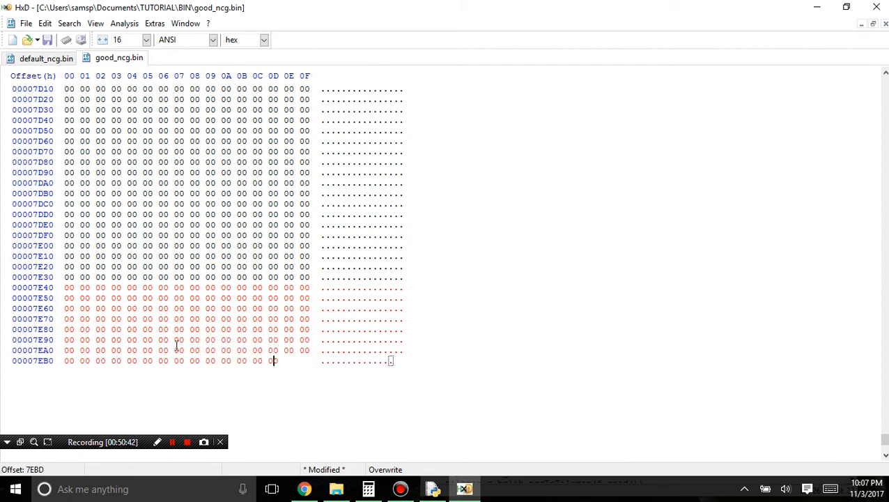
pyautogui.write('00')
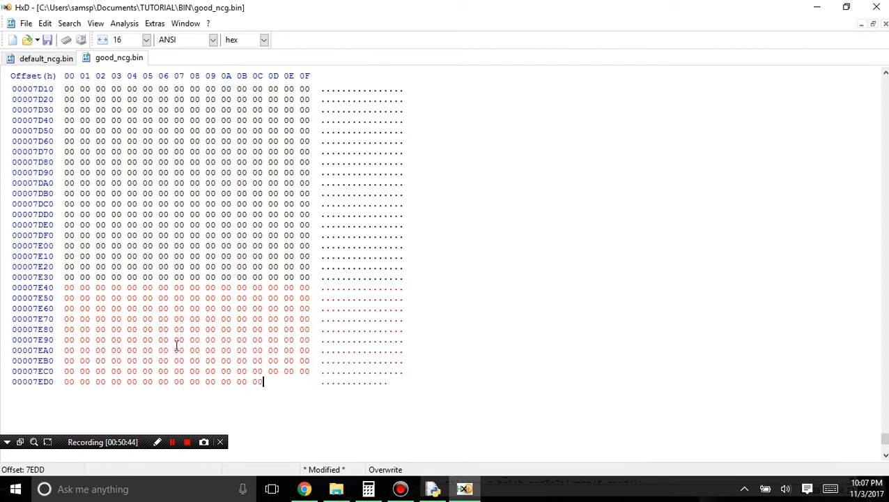
pyautogui.write('000000000000000000000000000000000000000000000000000000000000000000000000000000000000000000000000000000000000000000000000000')
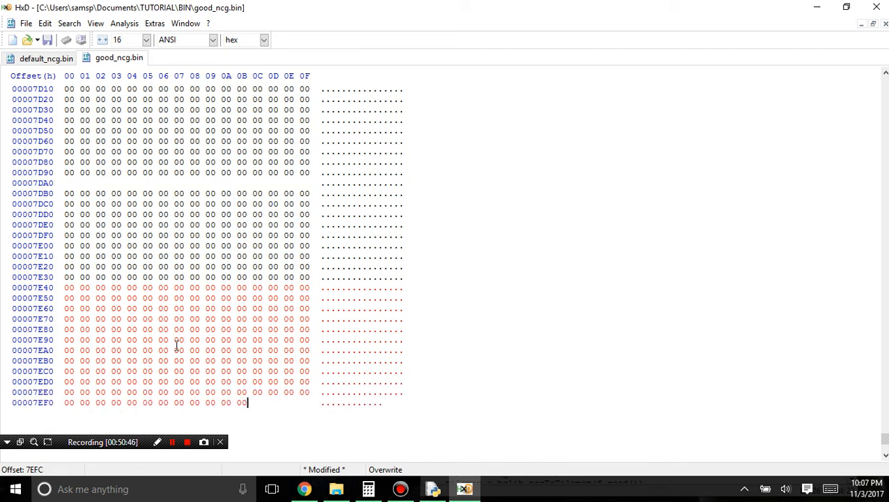
pyautogui.write('0000000000000000000000000000000000000000000000000000000000000000')
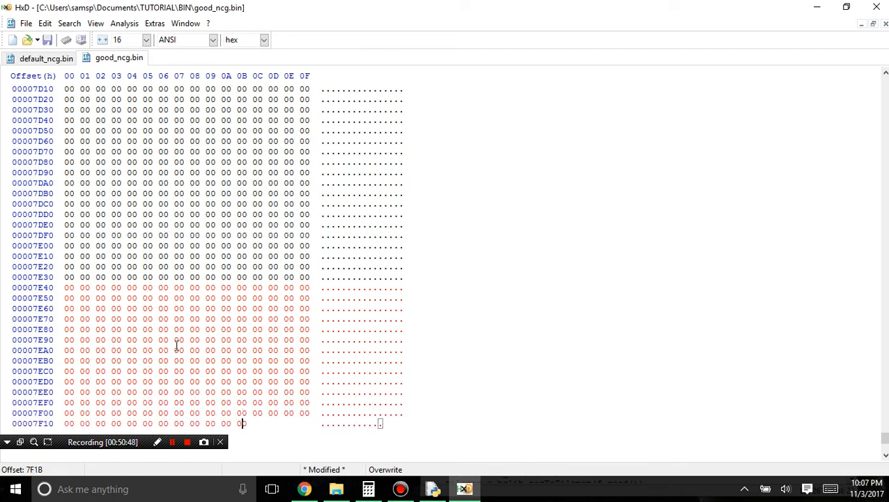
pyautogui.write('00000000000000')
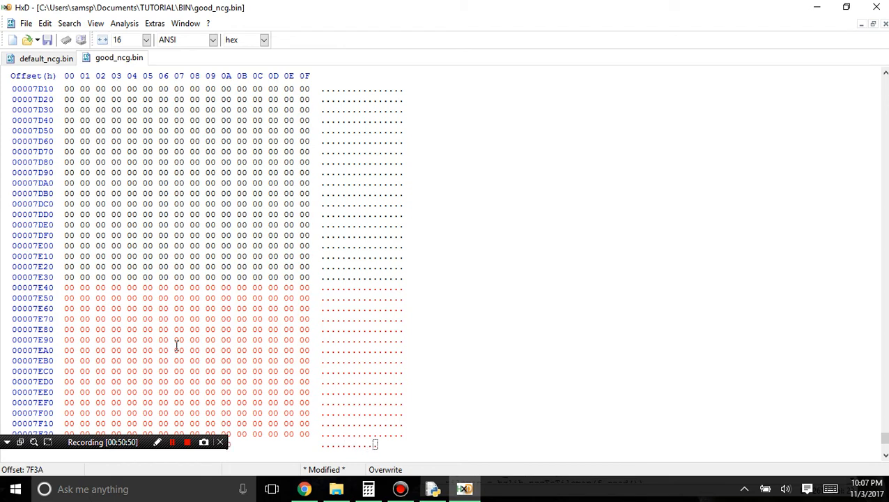
pyautogui.write('0')
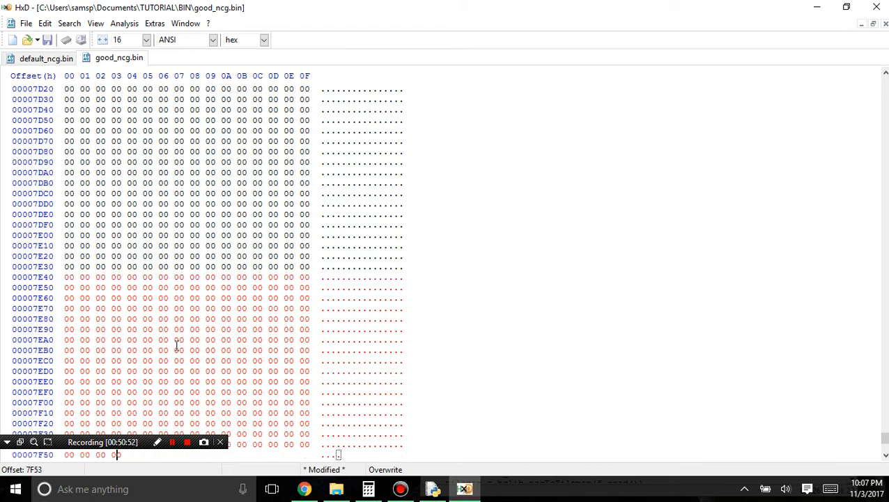
pyautogui.write('00000000000000000000000000000000000000000000000000000000000000000000000000000000000000000000000000000000')
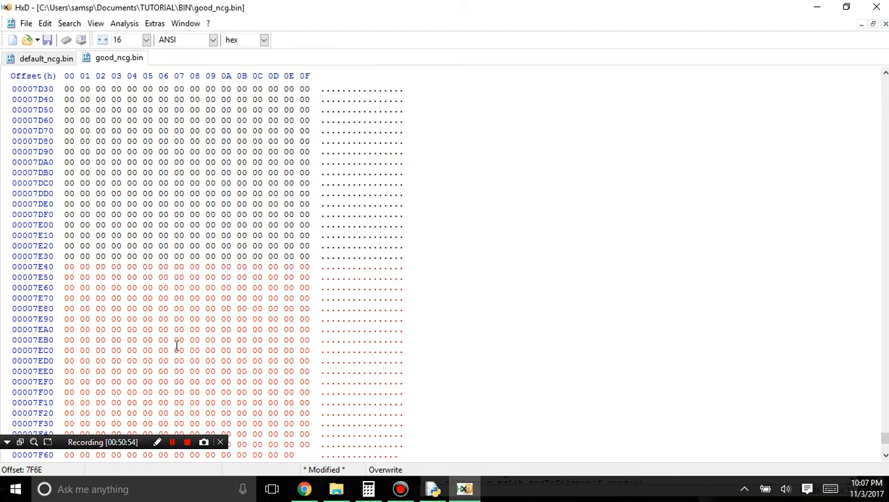
pyautogui.write('0000000000')
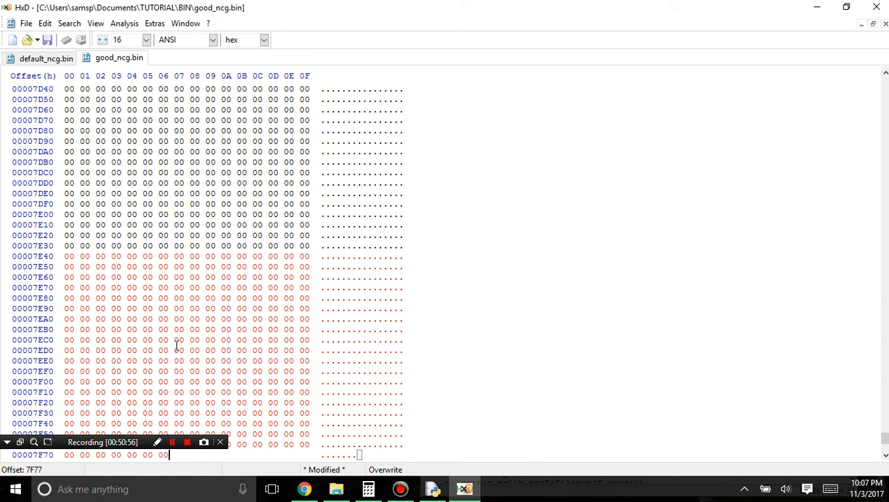
pyautogui.write('00000')
pyautogui.press('BackSpace')
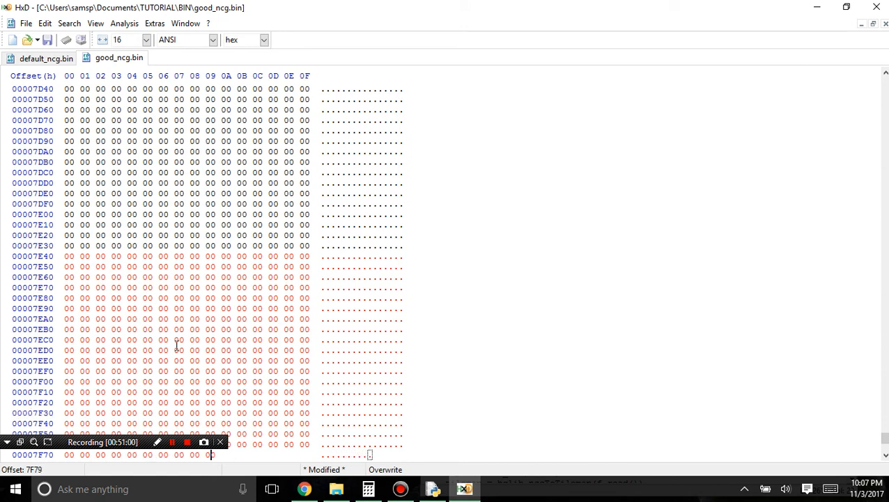
pyautogui.write('00 00 00 00 00')
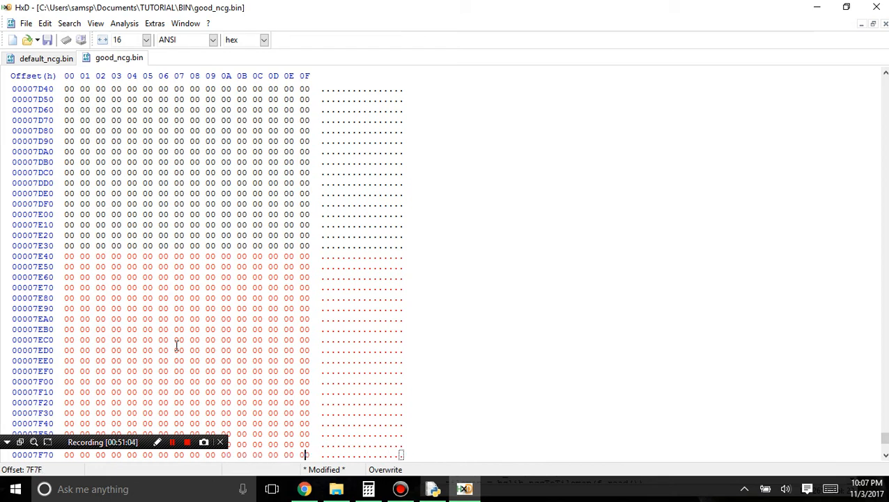
pyautogui.write('0')
pyautogui.scroll(-4, 185, 341)
pyautogui.hotkey('ctrl', 's')
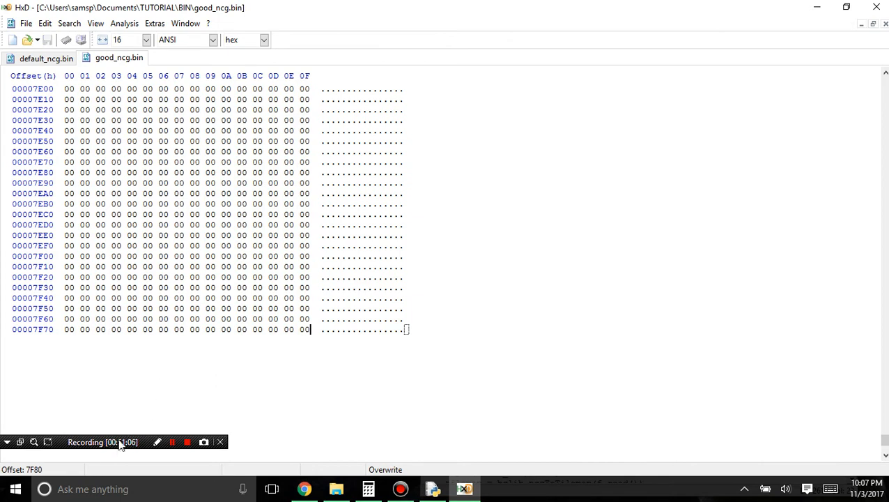
# - Compare the total byte lengths of default_ncg.bin and the padded good_ncg.bin
pyautogui.moveTo(119, 441); pyautogui.dragTo(120, 456)
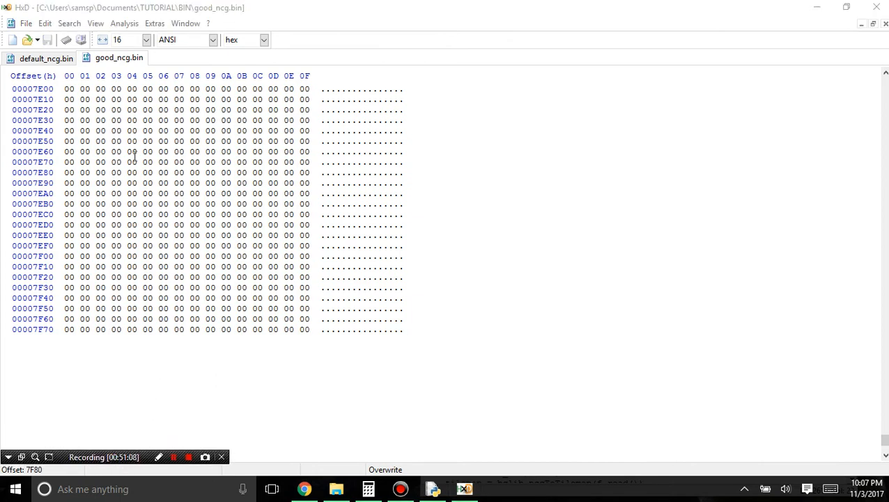
pyautogui.click(52, 63)
pyautogui.hotkey('ctrl', 'a')
pyautogui.click(152, 213)
pyautogui.click(113, 59)
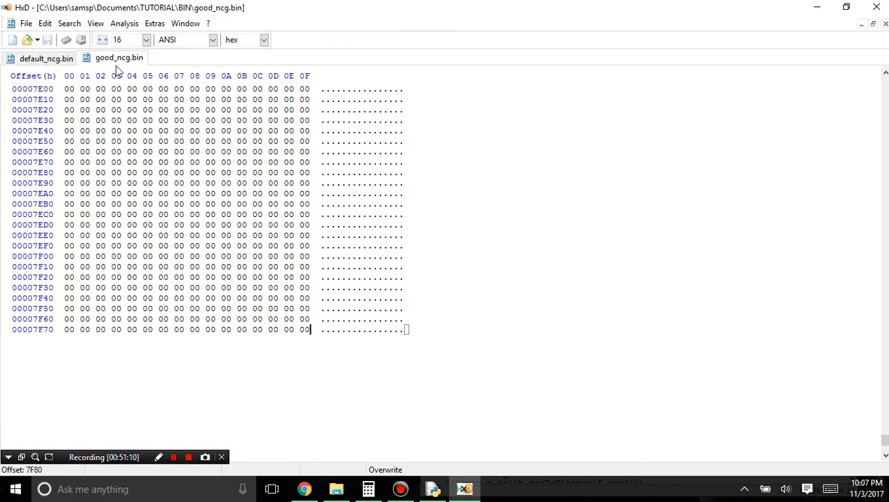
pyautogui.hotkey('ctrl', 'a')
pyautogui.click(157, 193)
pyautogui.hotkey('ctrl', 'a')
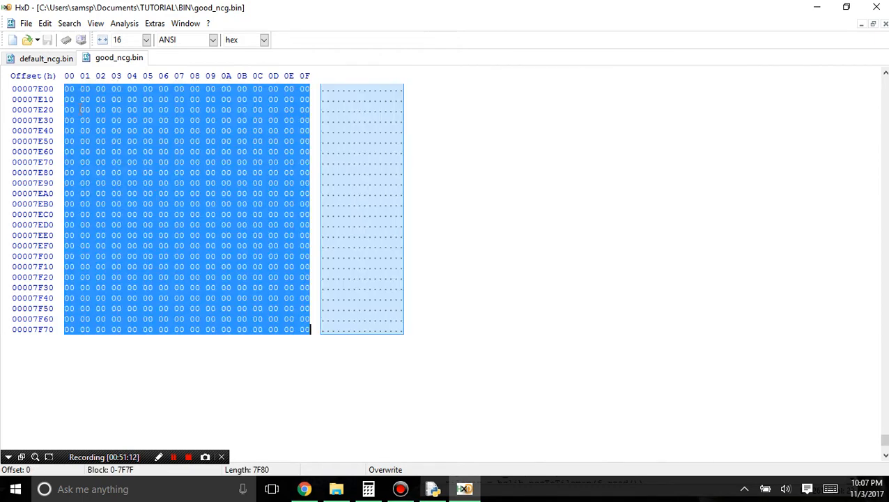
pyautogui.click(41, 58)
pyautogui.click(112, 152)
pyautogui.hotkey('ctrl', 'a')
pyautogui.click(255, 218)
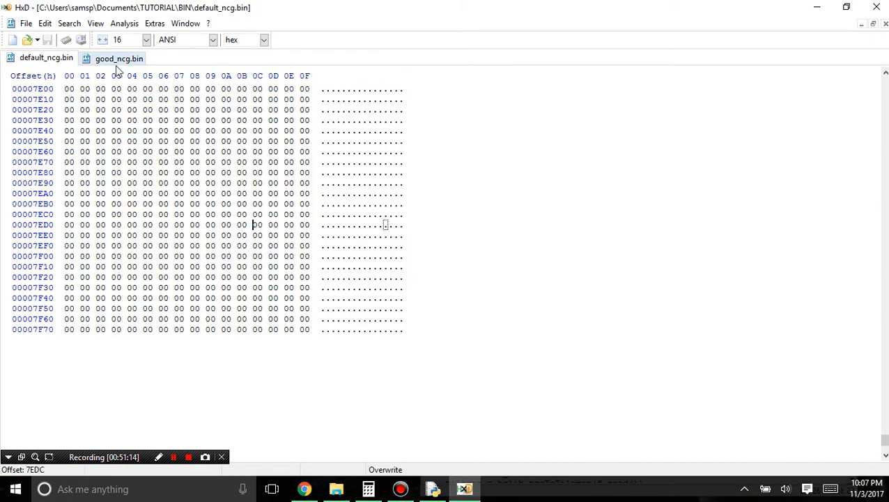
# - Close HxD and open the BIN folder inside Documents > TUTORIAL in File Explorer
pyautogui.click(876, 7)
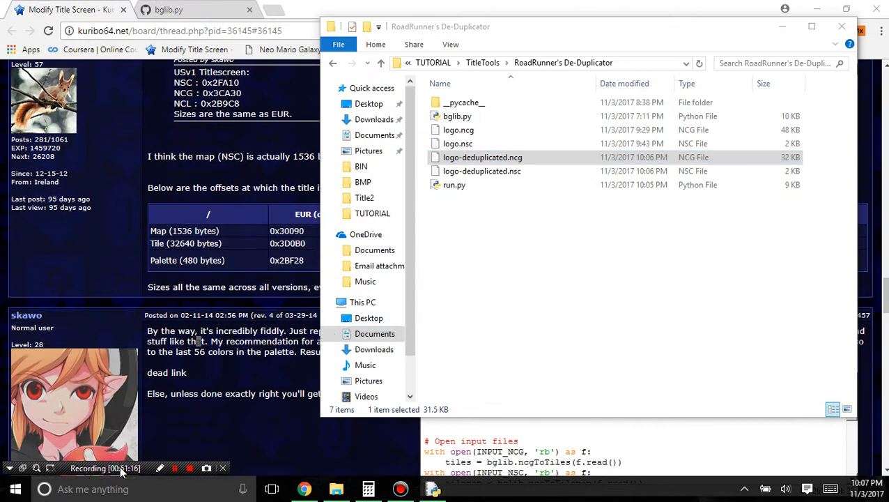
pyautogui.click(621, 214)
pyautogui.click(479, 63)
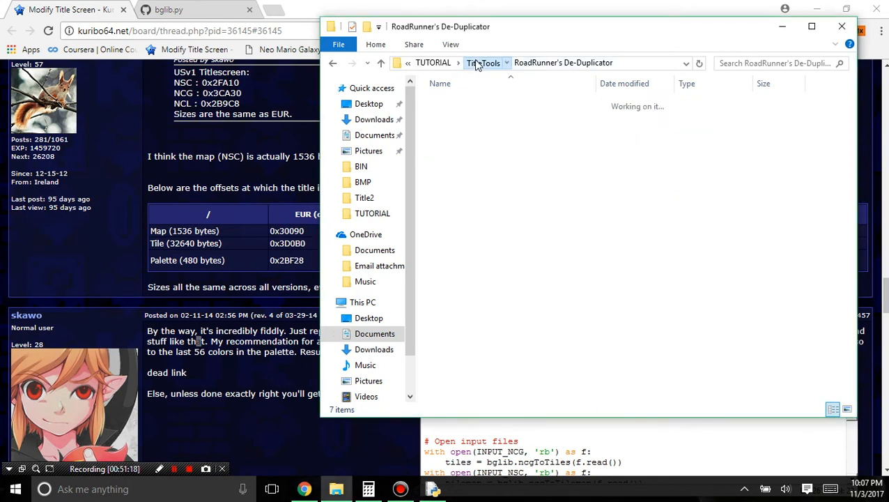
pyautogui.click(474, 63)
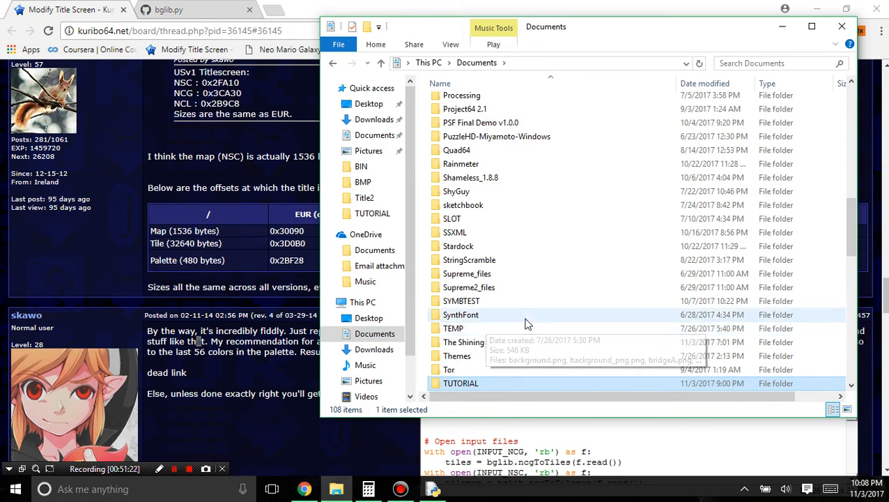
pyautogui.scroll(-1, 521, 320)
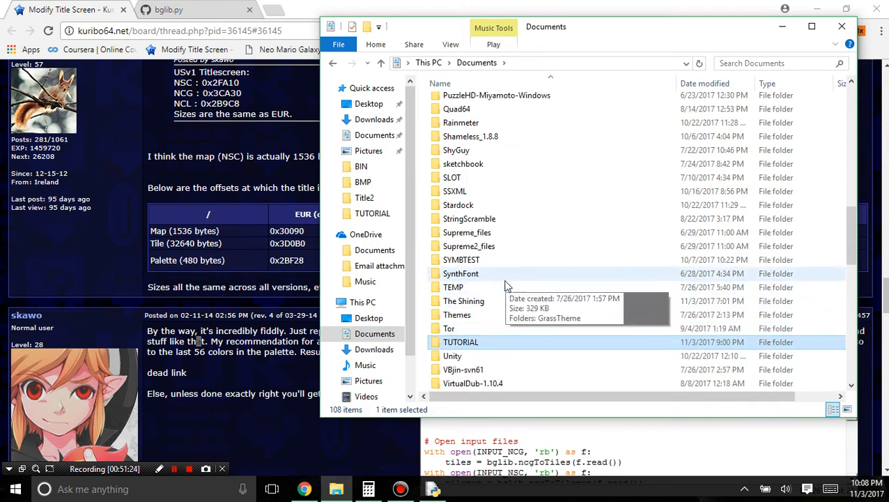
pyautogui.doubleClick(475, 343)
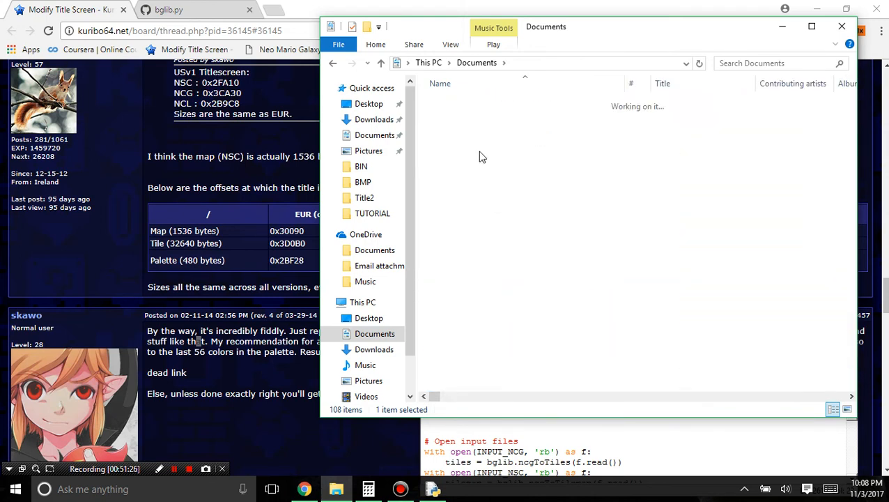
pyautogui.doubleClick(467, 104)
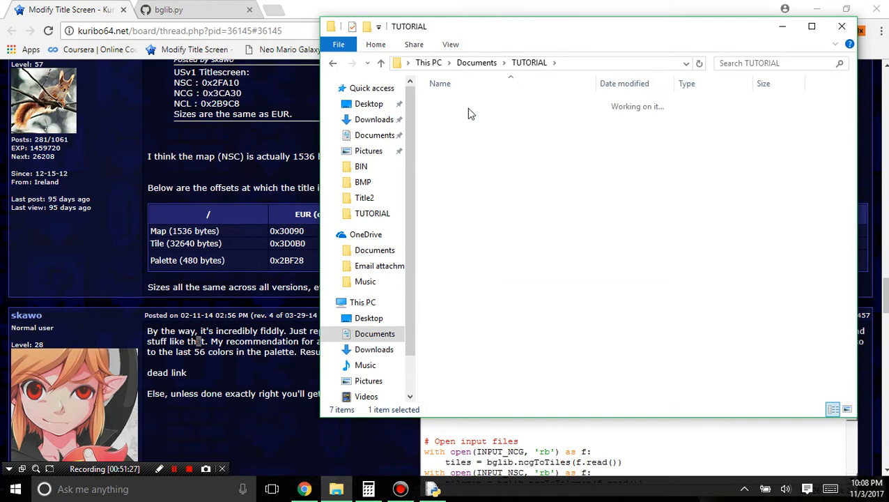
pyautogui.rightClick(494, 265)
pyautogui.moveTo(460, 236)
pyautogui.click(571, 246)
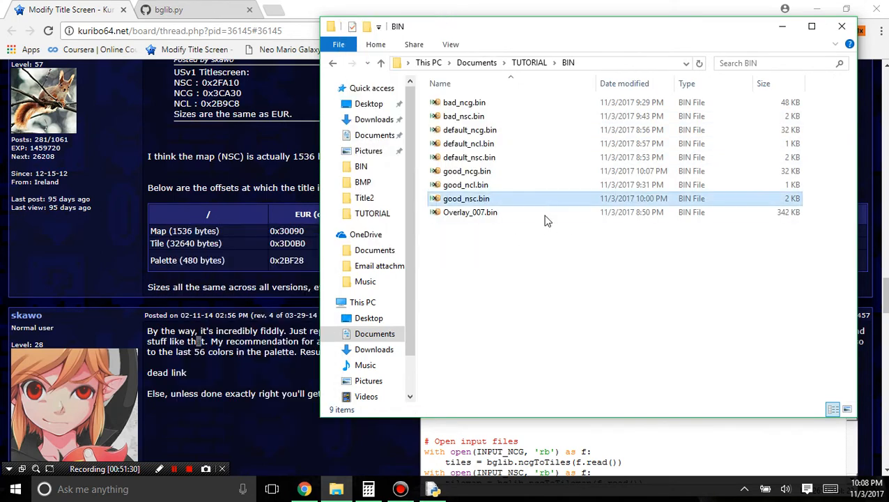
# - Duplicate Overlay_007.bin within the BIN folder
pyautogui.click(545, 212)
pyautogui.hotkey('ctrl', 'c')
pyautogui.hotkey('ctrl', 'v')
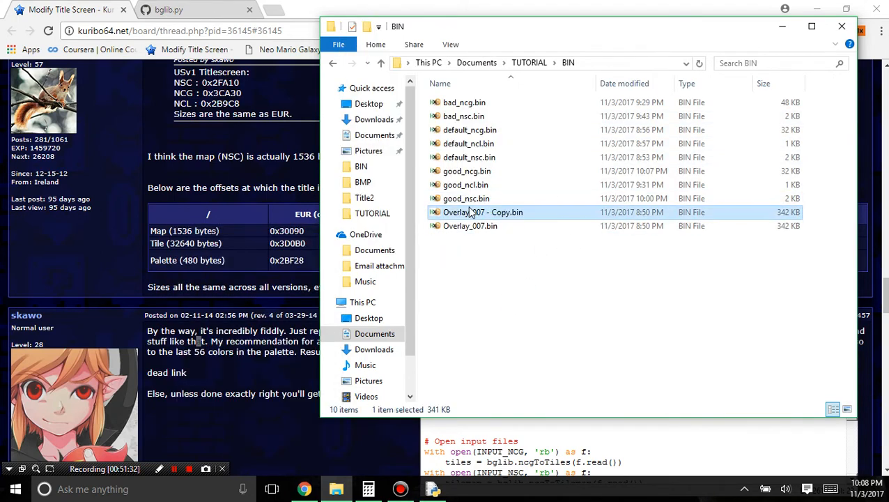
# - Rename the copy of Overlay_007.bin as NEWOVERLAY7.bin and open it in HxD
pyautogui.rightClick(474, 212)
pyautogui.click(318, 446)
pyautogui.write('NEW')
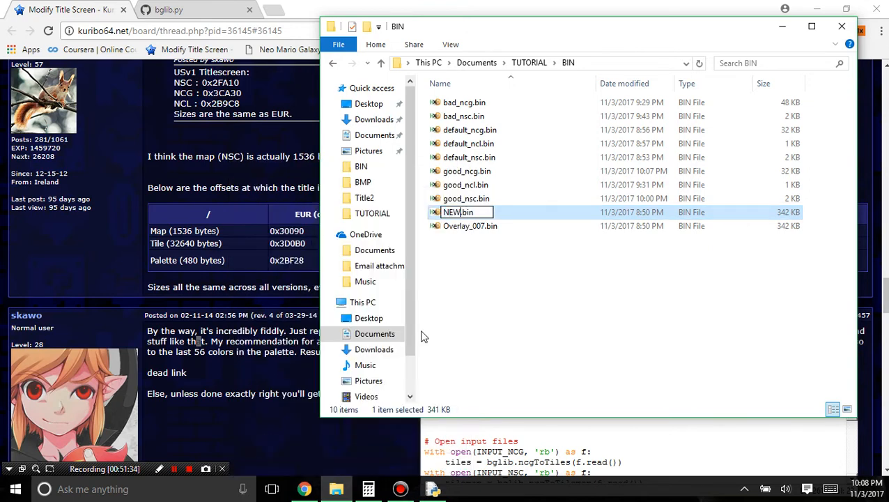
pyautogui.write('OVERL')
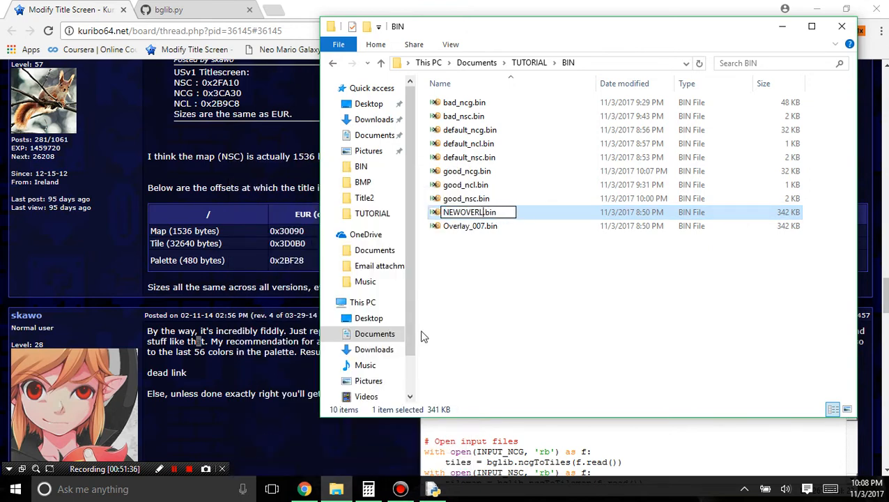
pyautogui.write('AY')
pyautogui.press('Return')
pyautogui.press('Return')
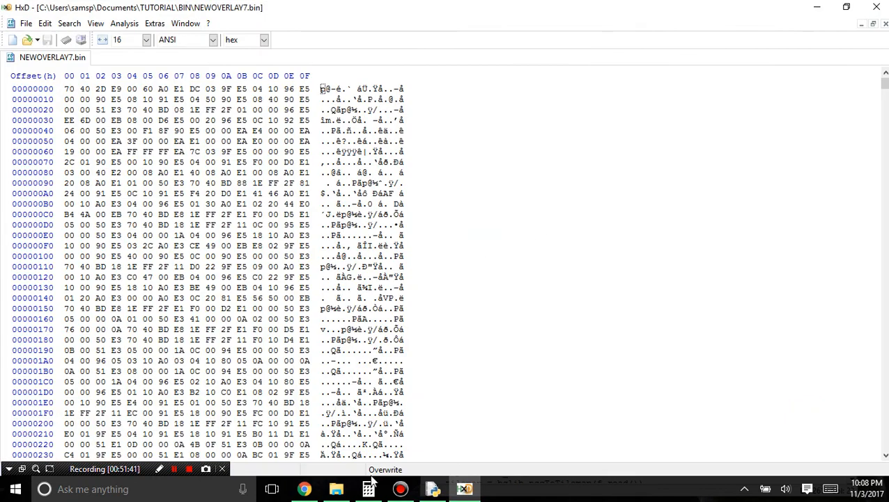
# - Check the good files in the BIN folder and consult the forum's overlay 007 title image offsets in Chrome
pyautogui.click(312, 486)
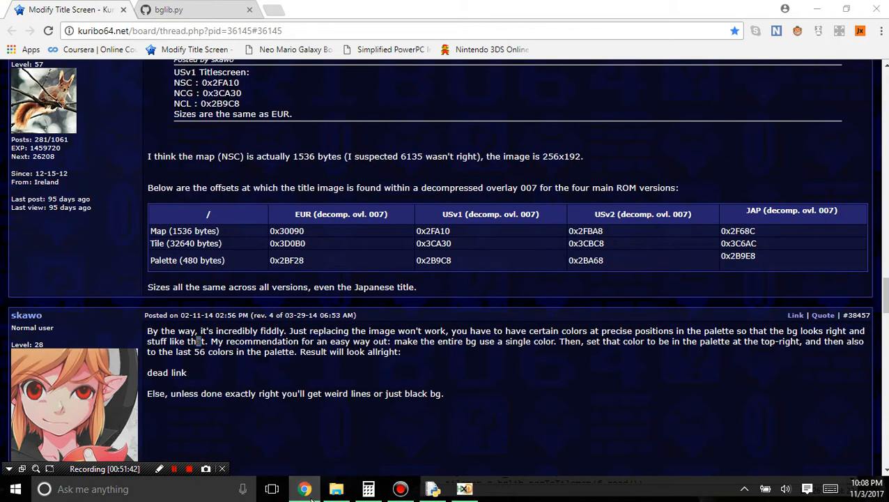
pyautogui.click(313, 486)
pyautogui.click(337, 488)
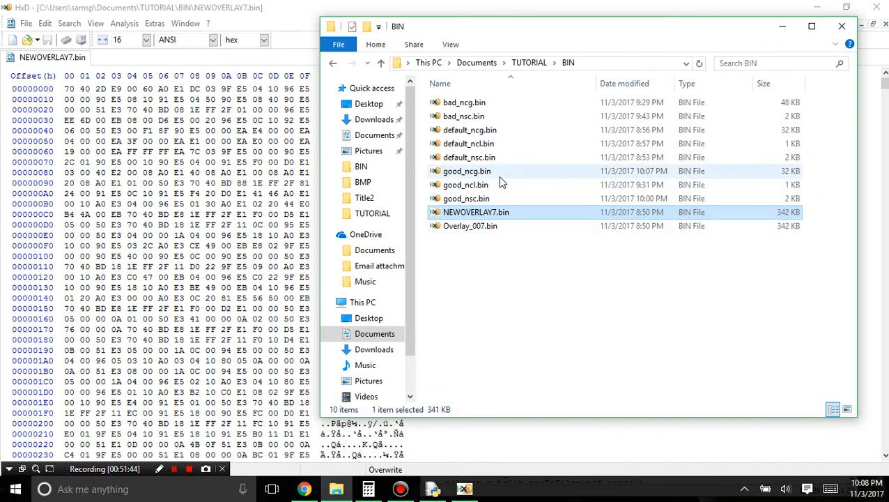
pyautogui.click(307, 488)
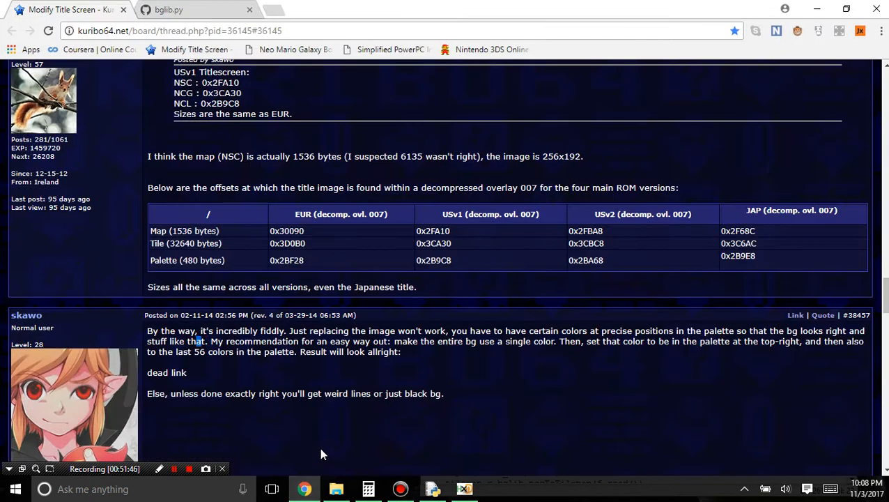
# - Review the forum's title image offsets, and open good_nsc.bin, good_ncg.bin and good_ncl.bin from the BIN folder in HxD
pyautogui.scroll(2, 270, 292)
pyautogui.scroll(-1, 226, 193)
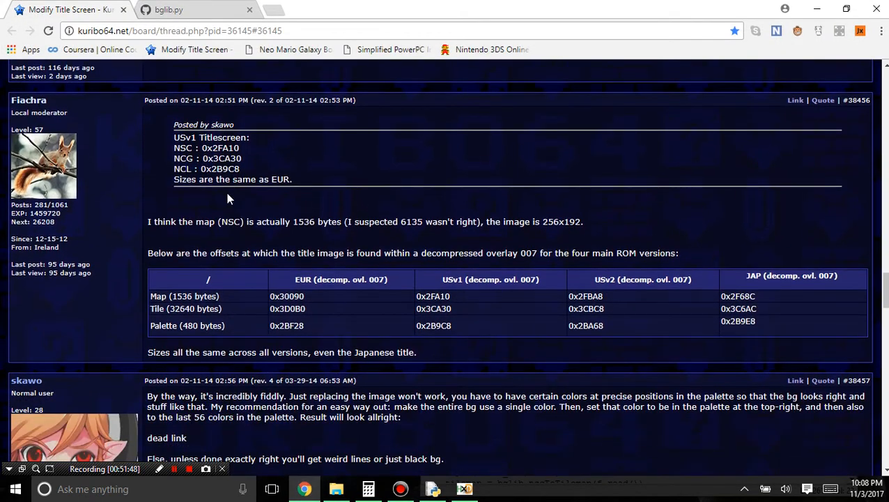
pyautogui.click(335, 489)
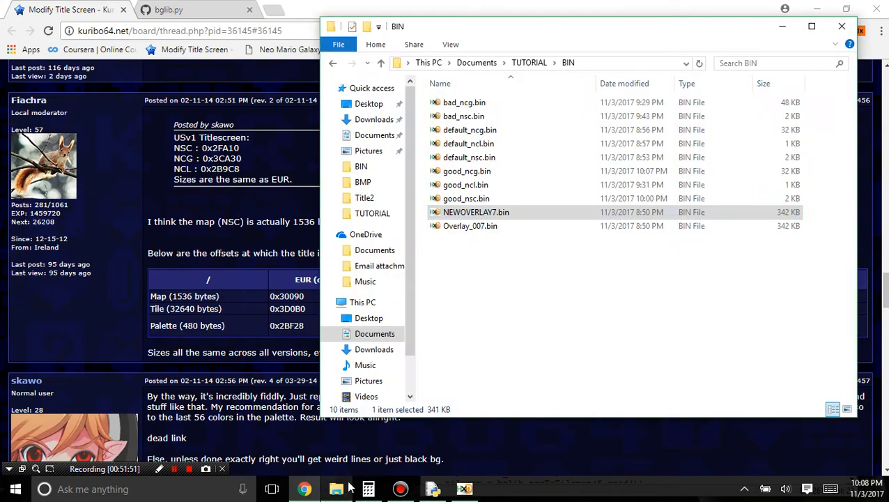
pyautogui.doubleClick(496, 196)
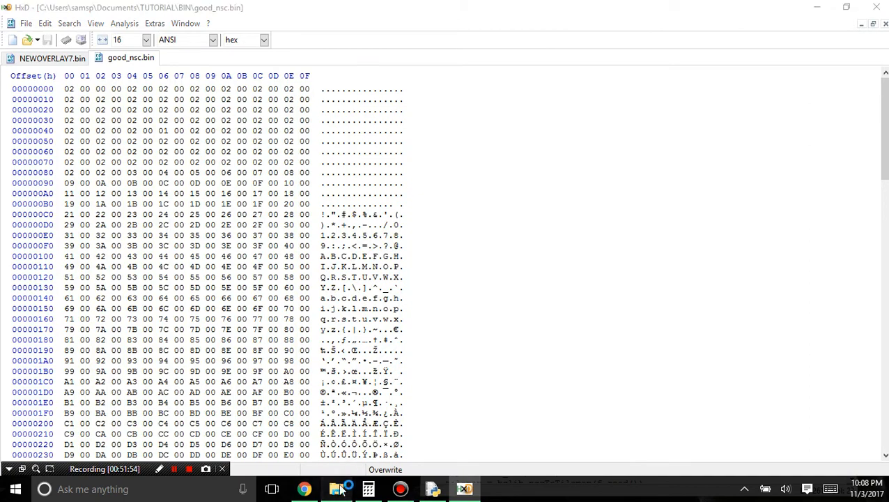
pyautogui.doubleClick(452, 173)
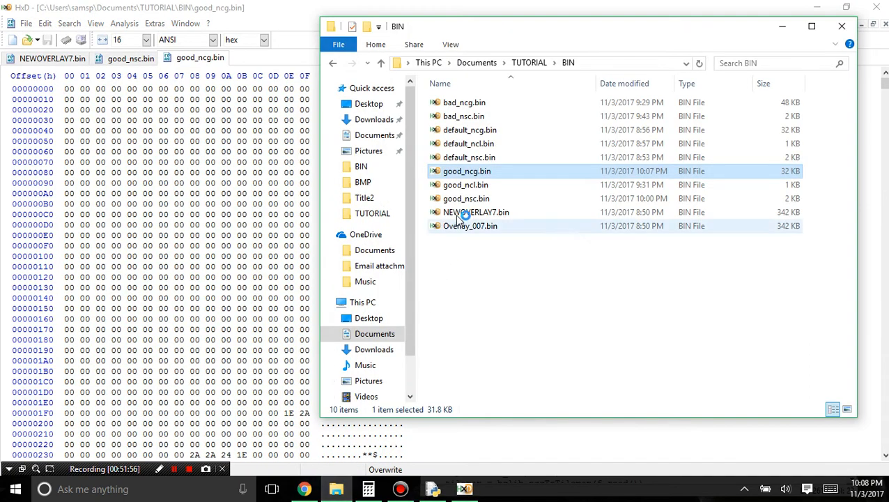
pyautogui.doubleClick(465, 185)
# - Look up the USv1 map offset in the forum thread in Chrome and go to hex offset 2FA10 in NEWOVERLAY7.bin in HxD
pyautogui.click(304, 488)
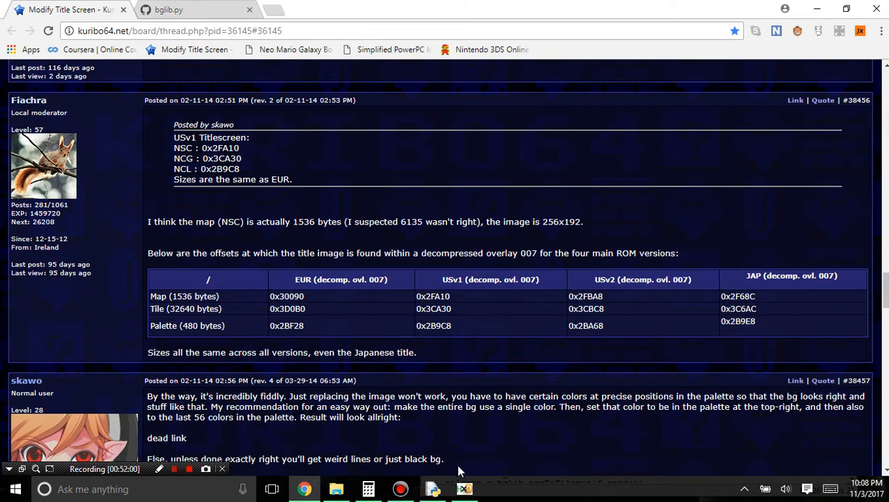
pyautogui.click(464, 488)
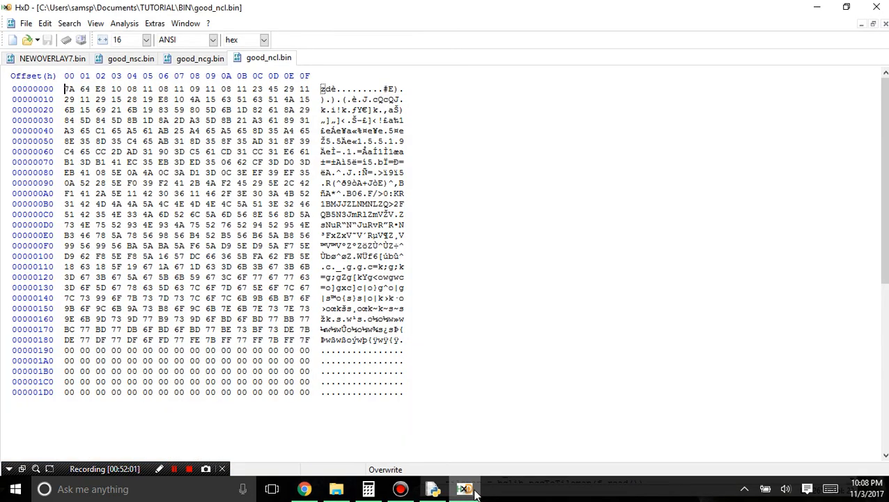
pyautogui.click(123, 58)
pyautogui.scroll(-20, 98, 69)
pyautogui.click(72, 63)
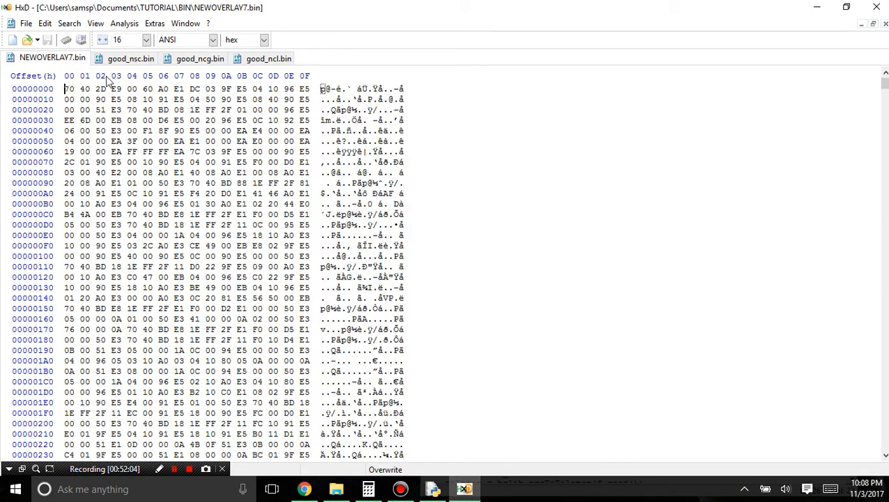
pyautogui.click(303, 489)
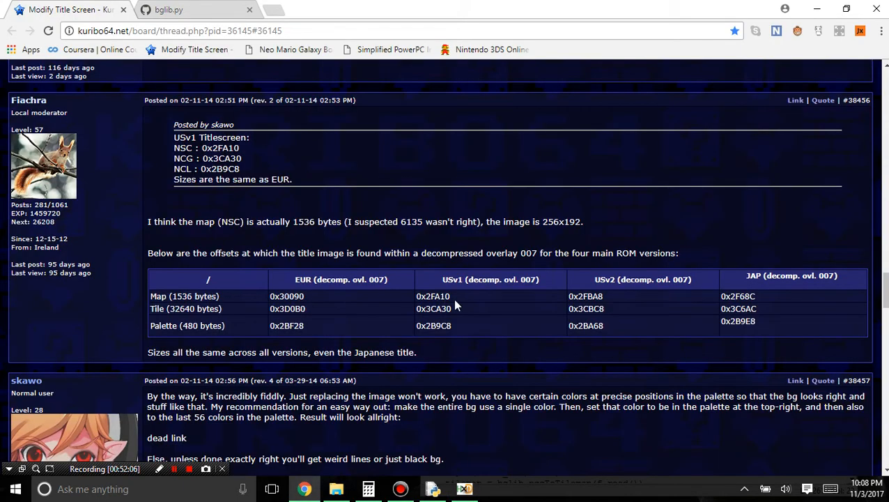
pyautogui.moveTo(452, 296); pyautogui.dragTo(434, 296)
pyautogui.click(465, 488)
pyautogui.hotkey('ctrl', 'g')
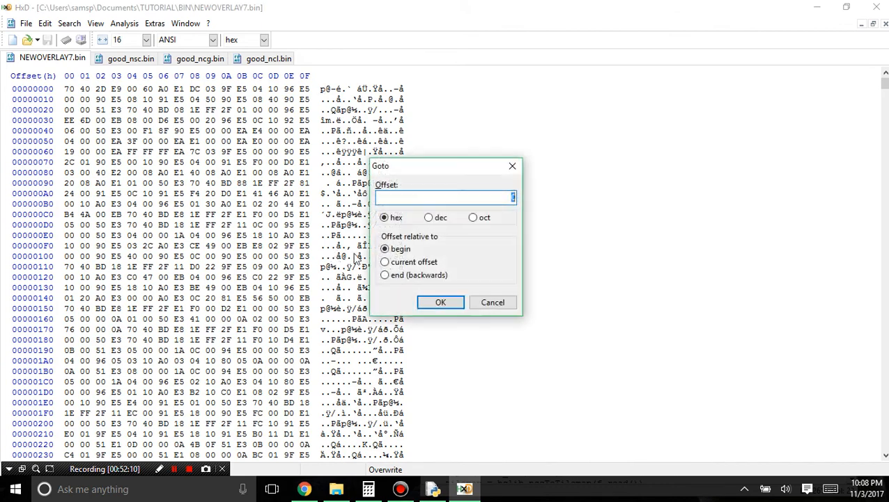
pyautogui.write('2FA10')
pyautogui.click(443, 302)
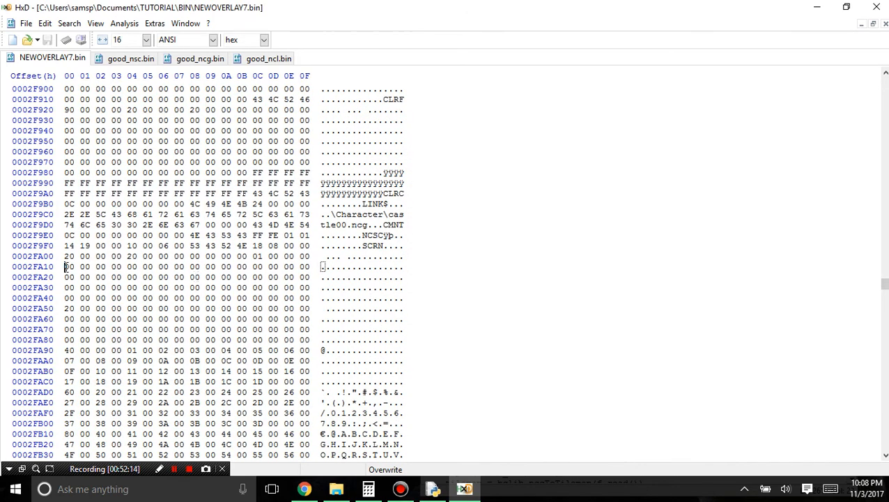
# - Overwrite the block of hex length 600 starting at 2FA10 with the entire contents of good_nsc.bin and save NEWOVERLAY7.bin
pyautogui.moveTo(73, 269); pyautogui.dragTo(317, 350)
pyautogui.scroll(20, 369, 321)
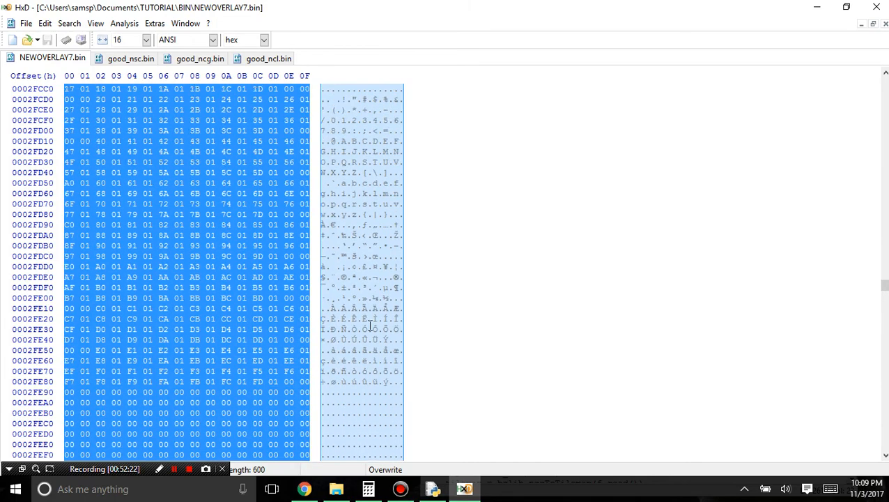
pyautogui.click(134, 59)
pyautogui.hotkey('ctrl', 'a')
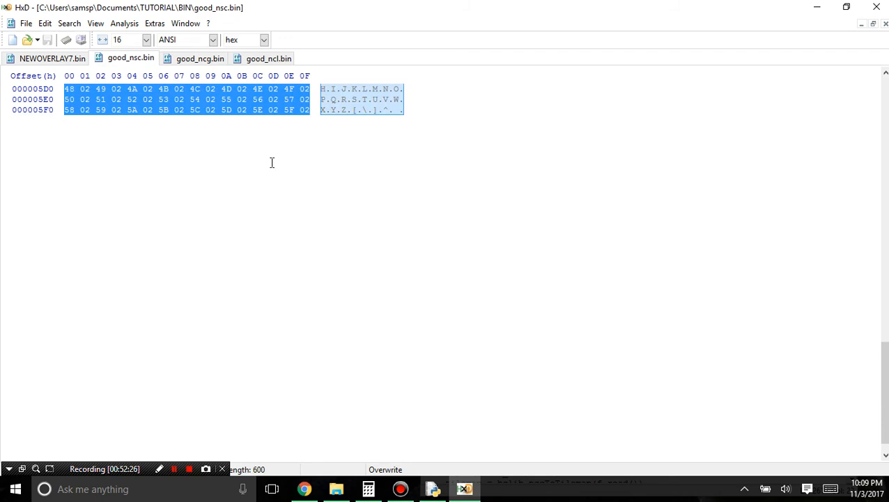
pyautogui.click(43, 58)
pyautogui.scroll(-5, 364, 272)
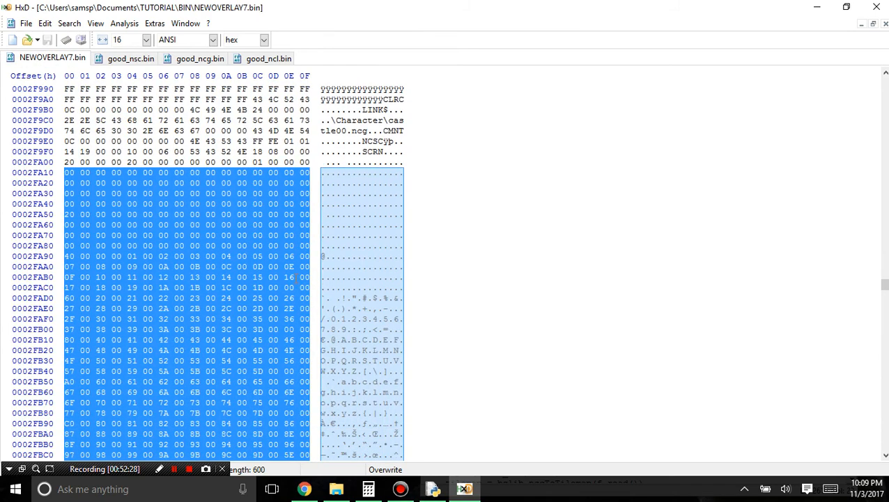
pyautogui.hotkey('ctrl', 'v')
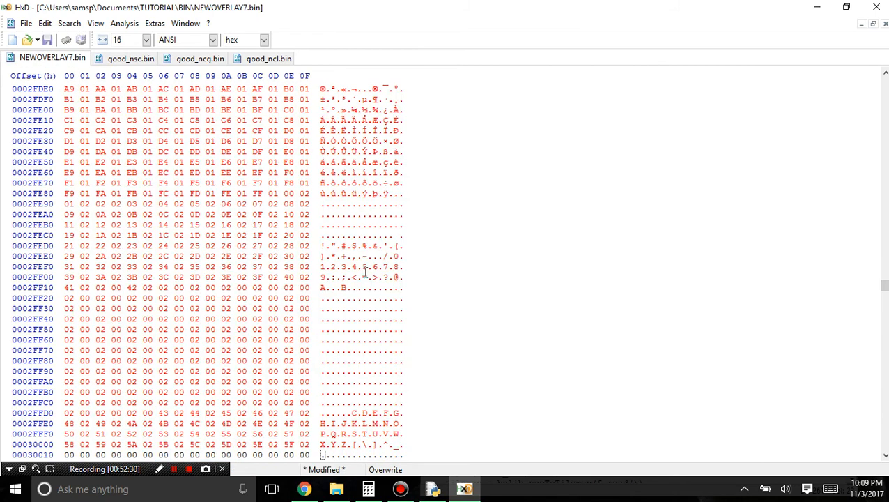
pyautogui.hotkey('ctrl', 's')
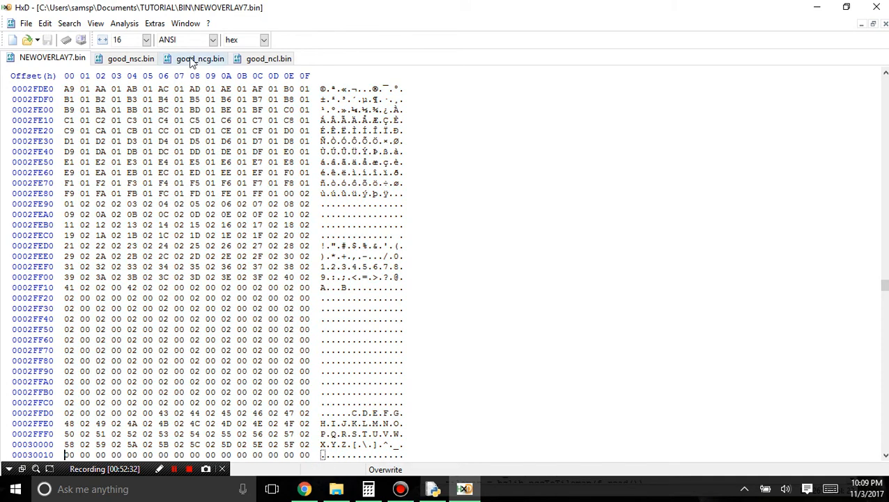
# - Look up the USv1 tile offset in the forum thread in Chrome and go to hex offset 3CA30 in NEWOVERLAY7.bin in HxD
pyautogui.click(304, 488)
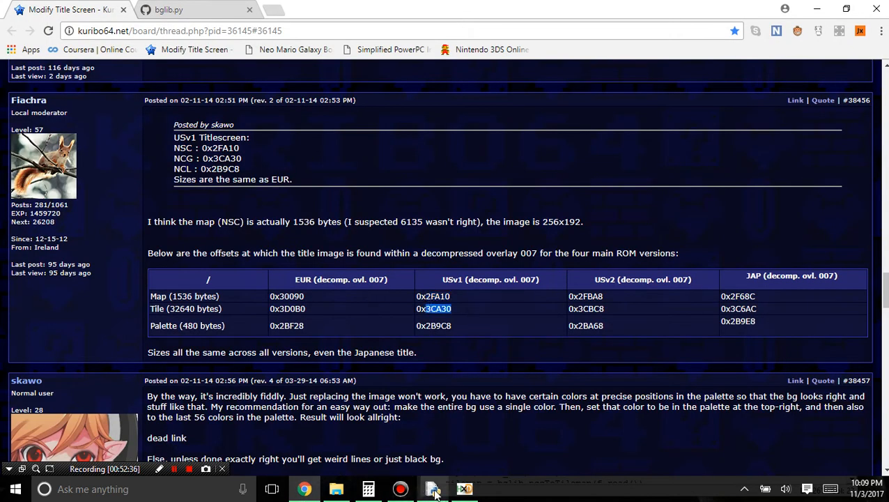
pyautogui.click(463, 488)
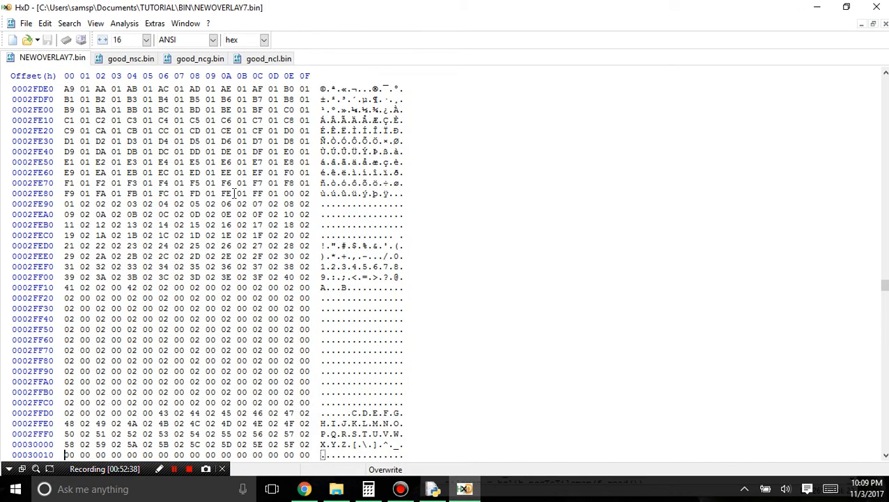
pyautogui.hotkey('ctrl', 'g')
pyautogui.write('3CA30')
pyautogui.click(432, 305)
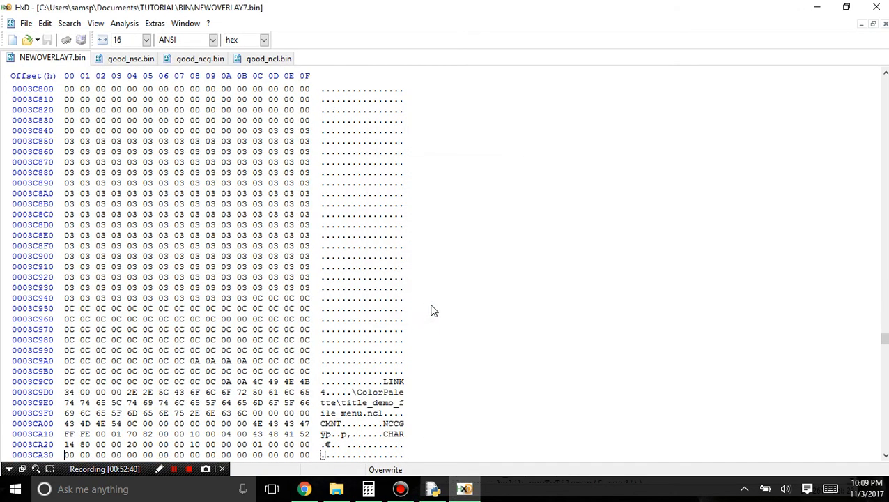
pyautogui.scroll(-6, 388, 294)
# - Check the length of good_ncg.bin and select the matching block of hex length 7F80 from offset 3CA30 in NEWOVERLAY7.bin
pyautogui.click(195, 59)
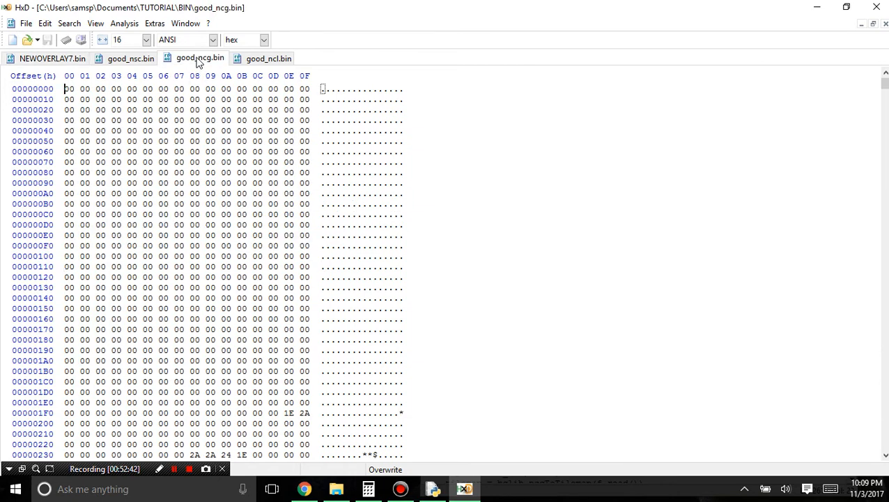
pyautogui.hotkey('ctrl', 'a')
pyautogui.click(241, 214)
pyautogui.click(75, 61)
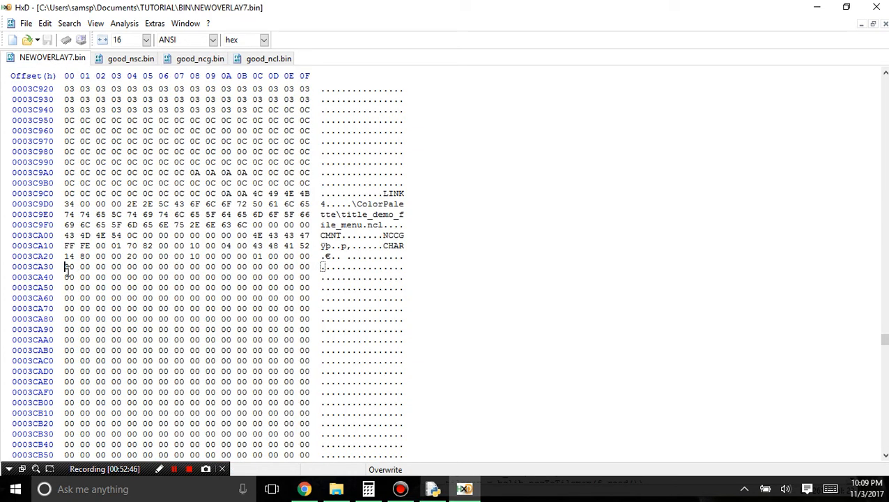
pyautogui.moveTo(68, 267); pyautogui.dragTo(525, 498)
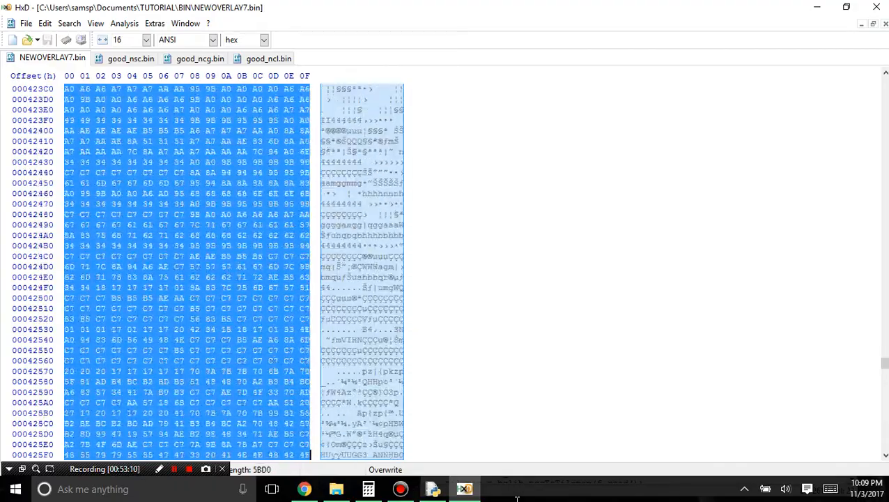
pyautogui.moveTo(517, 498); pyautogui.dragTo(502, 488)
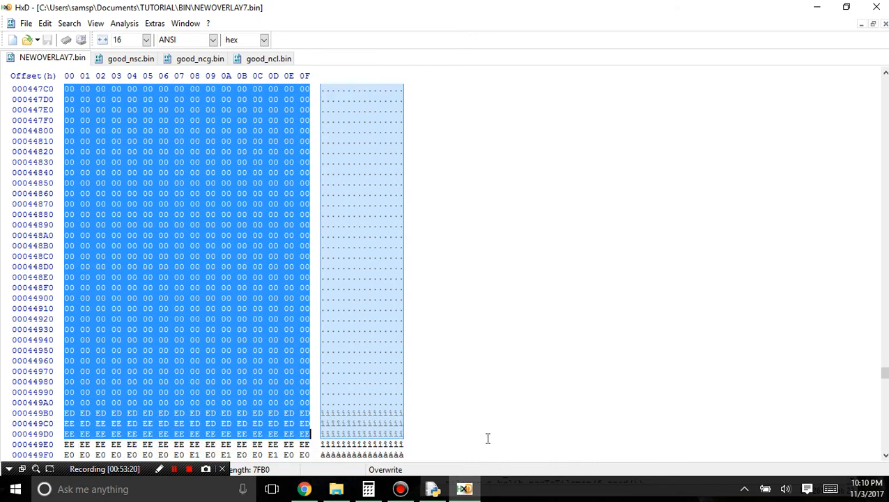
# - Replace the selected tile block in NEWOVERLAY7.bin with the entire contents of good_ncg.bin and save the file
pyautogui.click(166, 61)
pyautogui.hotkey('ctrl', 'a')
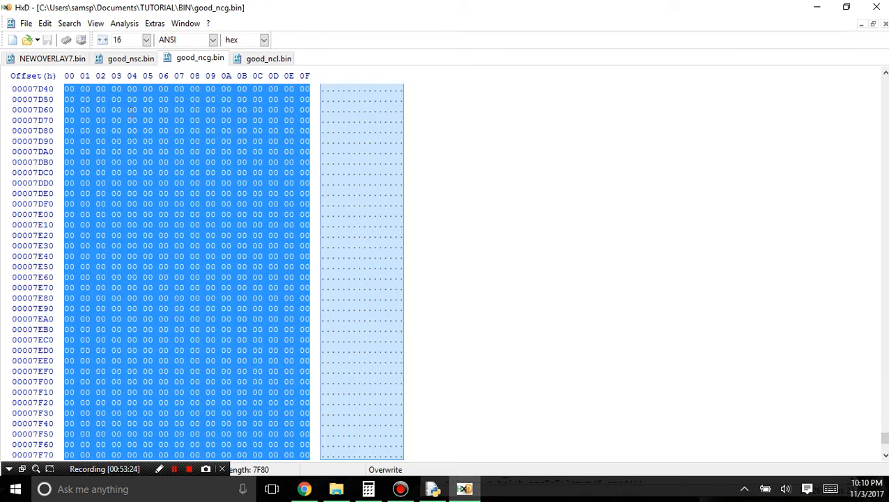
pyautogui.click(59, 61)
pyautogui.hotkey('ctrl', 'b')
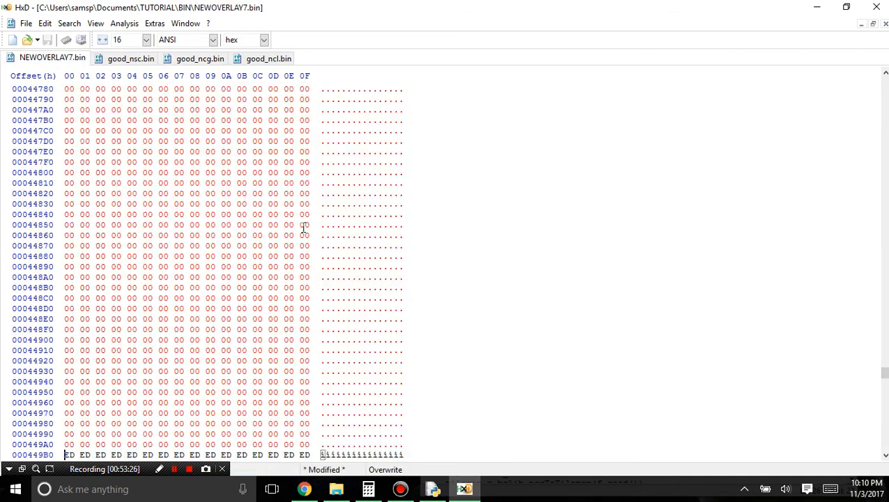
pyautogui.scroll(-3, 321, 284)
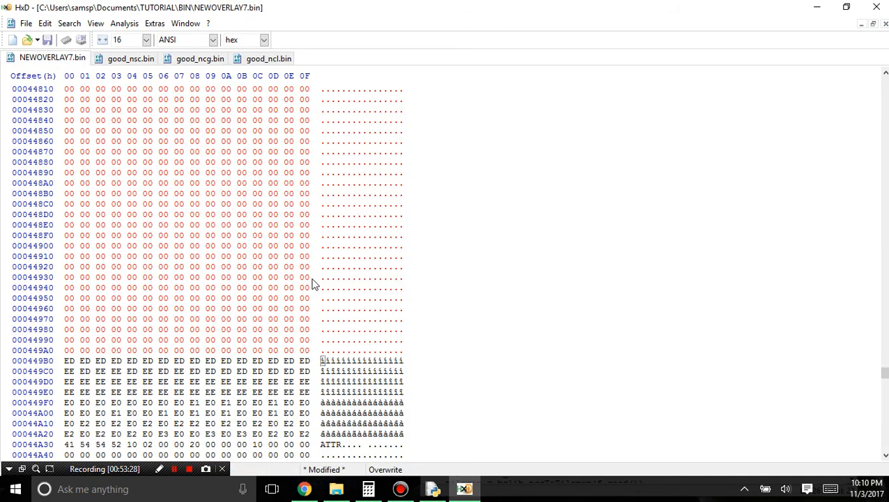
pyautogui.hotkey('ctrl', 'a')
pyautogui.click(310, 296)
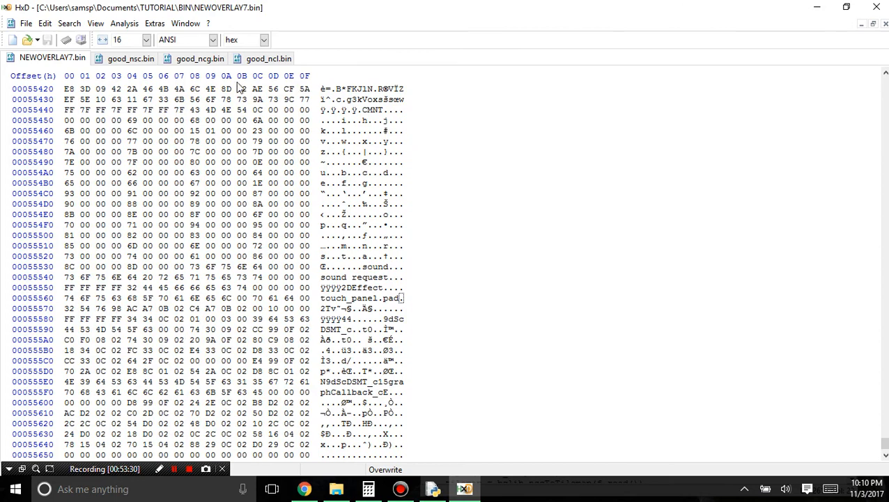
# - Look up the USv1 palette offset, go to hex offset 2B9C8 in NEWOVERLAY7.bin, and copy the entire contents of good_ncl.bin
pyautogui.click(315, 489)
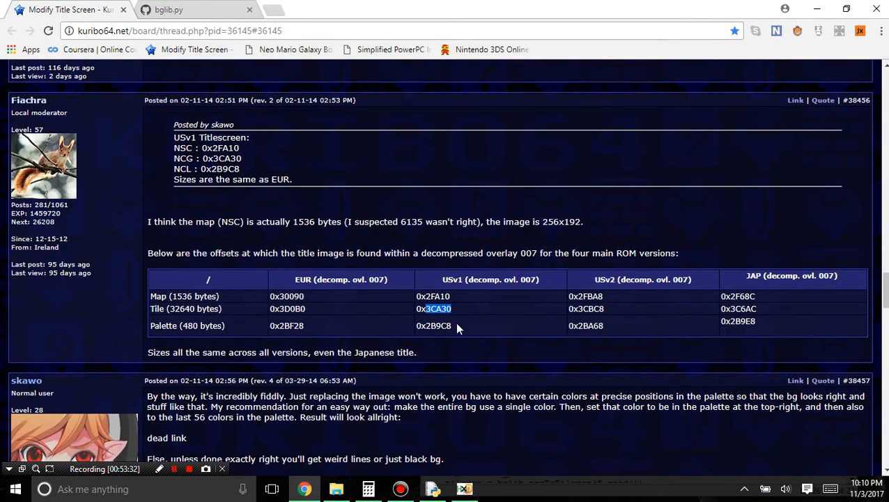
pyautogui.click(457, 493)
pyautogui.hotkey('ctrl', 'g')
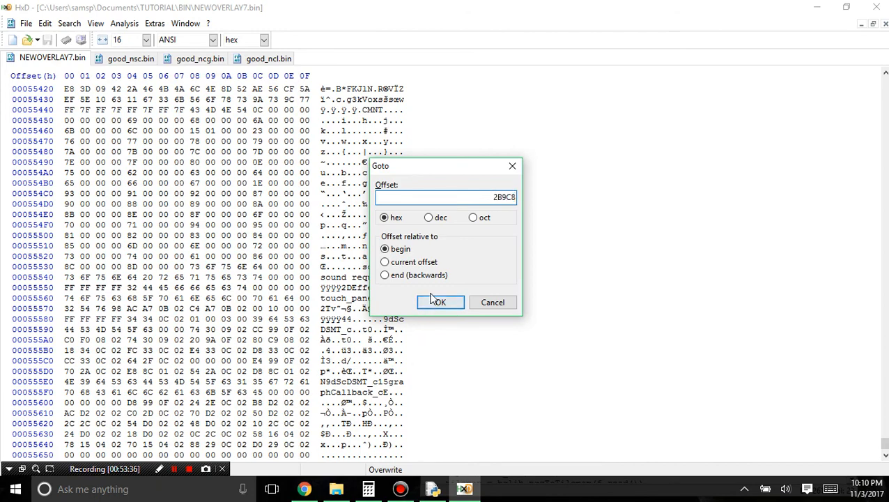
pyautogui.click(440, 302)
pyautogui.click(259, 60)
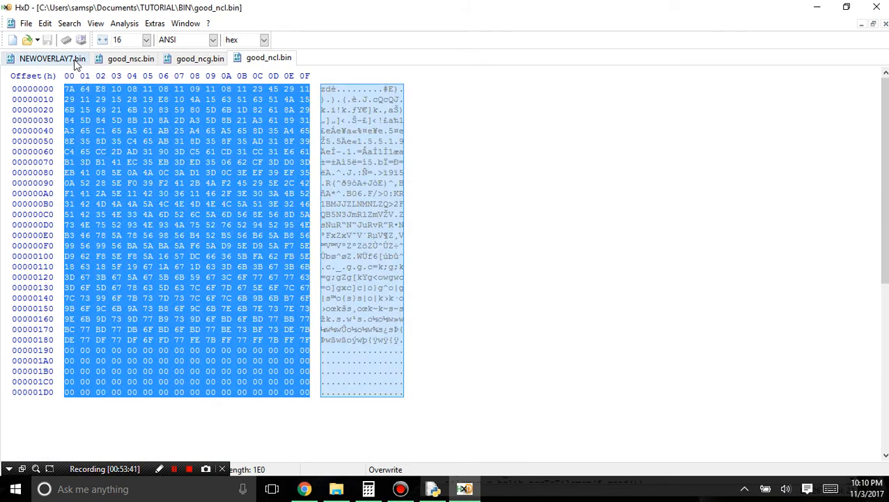
pyautogui.click(52, 58)
# - Overwrite the block of hex length 1E0 starting at 2B9C8 with the copied good_ncl.bin data, save NEWOVERLAY7.bin and check its total length
pyautogui.scroll(-4, 114, 288)
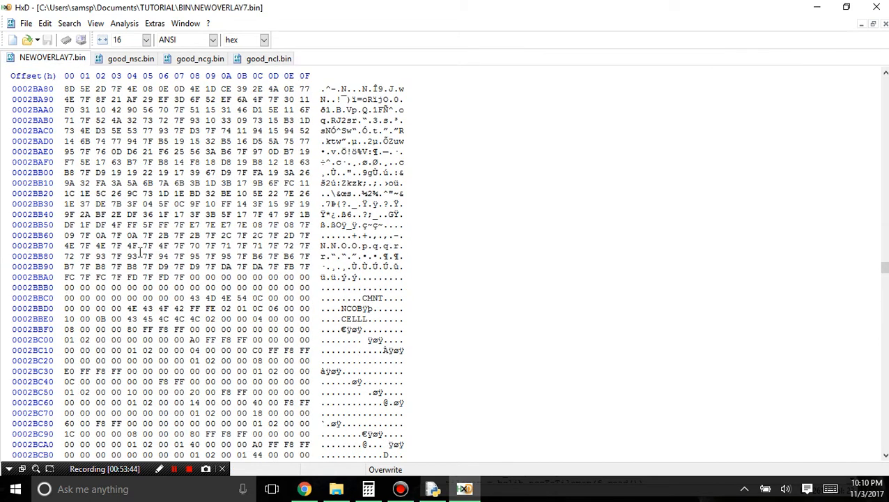
pyautogui.hotkey('ctrl', 'g')
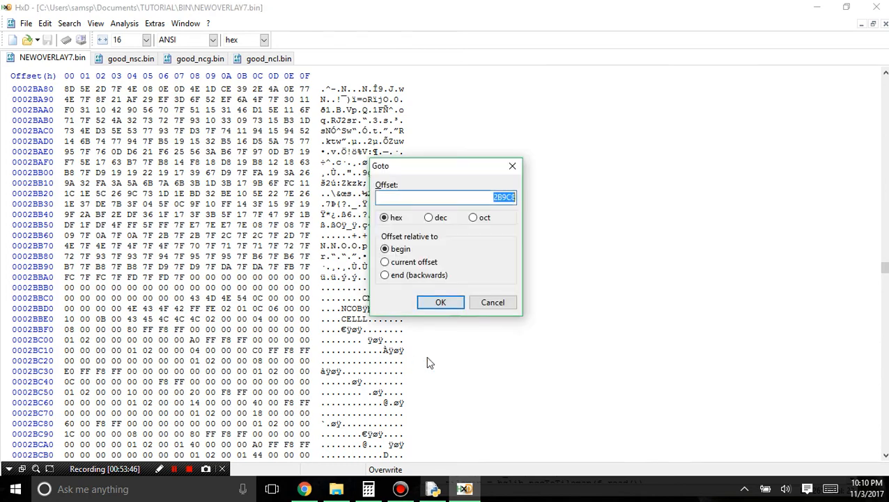
pyautogui.write('2B9C0')
pyautogui.click(438, 302)
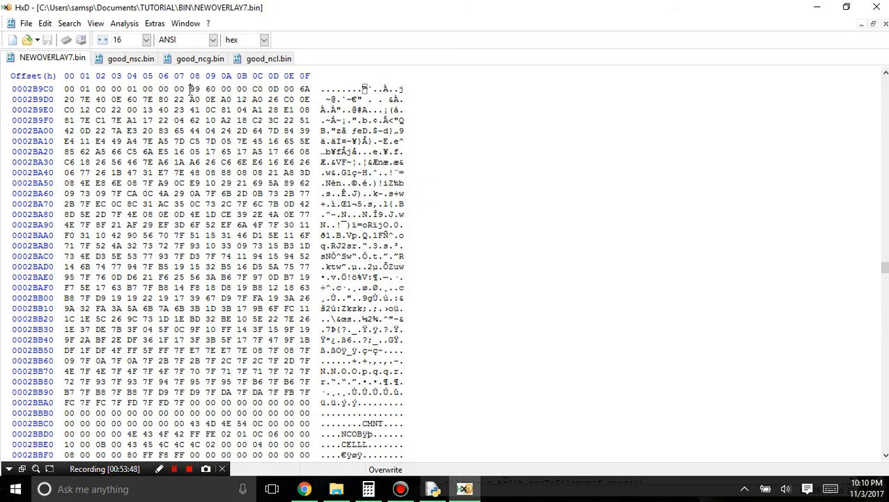
pyautogui.moveTo(190, 89); pyautogui.dragTo(188, 403)
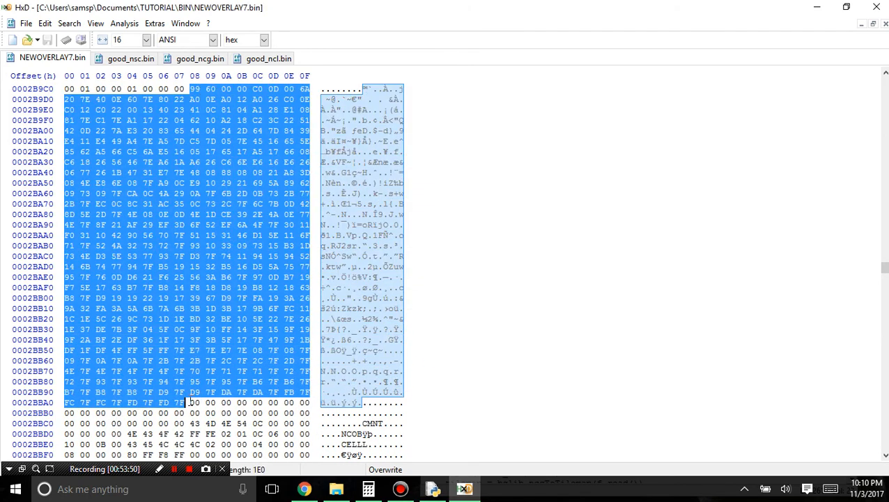
pyautogui.hotkey('ctrl', 'v')
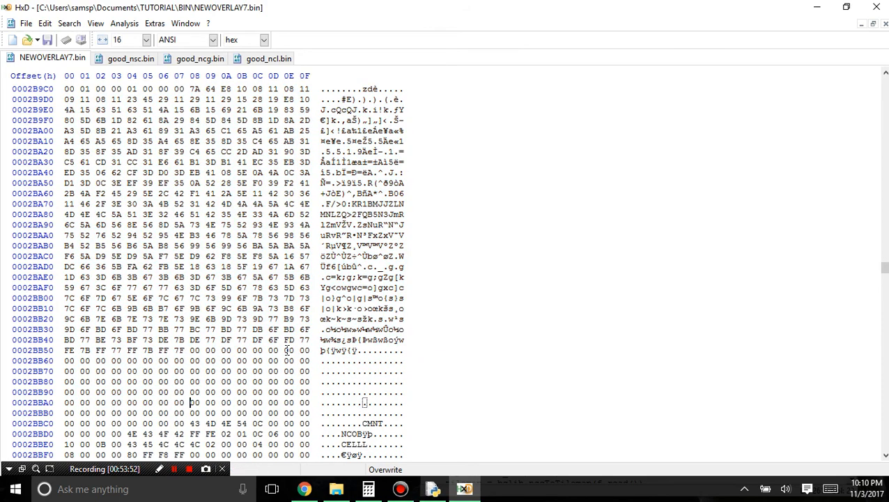
pyautogui.hotkey('ctrl', 'a')
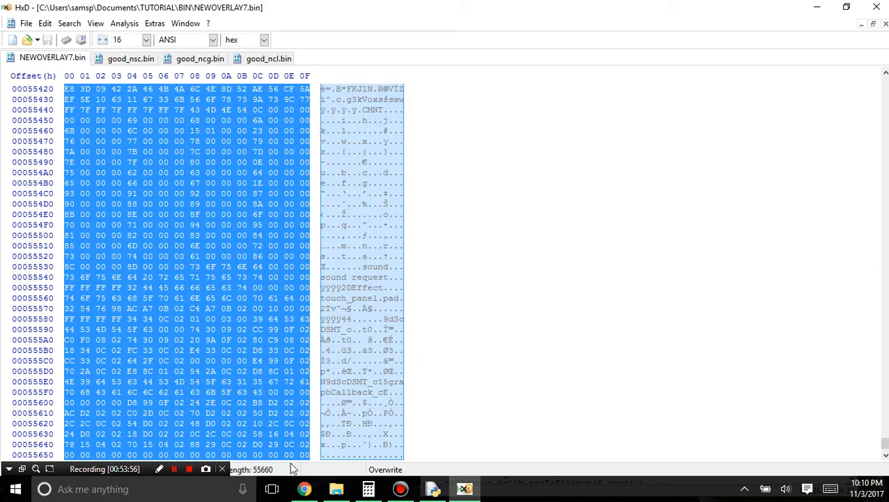
# - Compare the file sizes of NEWOVERLAY7.bin and Overlay_007.bin in the BIN folder, and close the hex editor
pyautogui.click(329, 489)
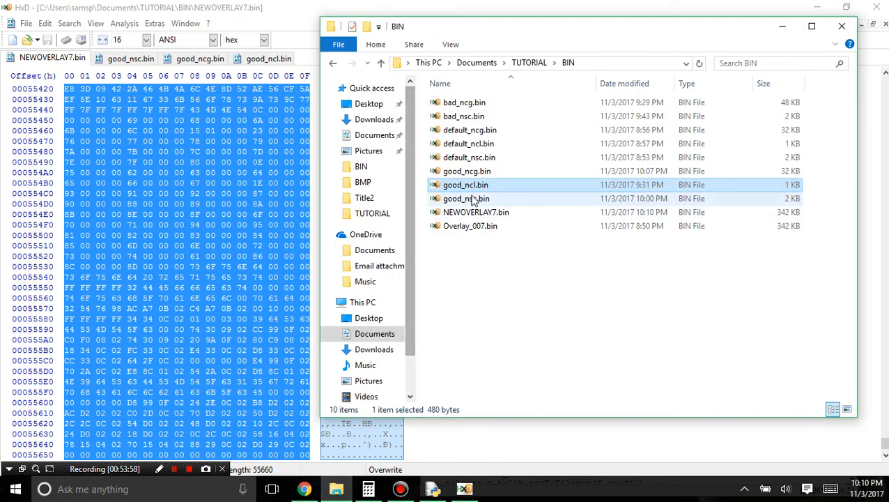
pyautogui.click(466, 232)
pyautogui.click(487, 293)
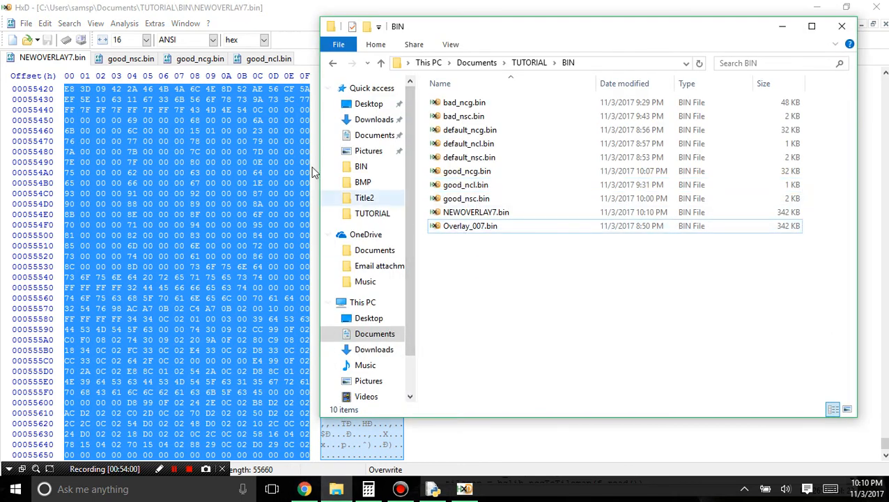
pyautogui.click(235, 172)
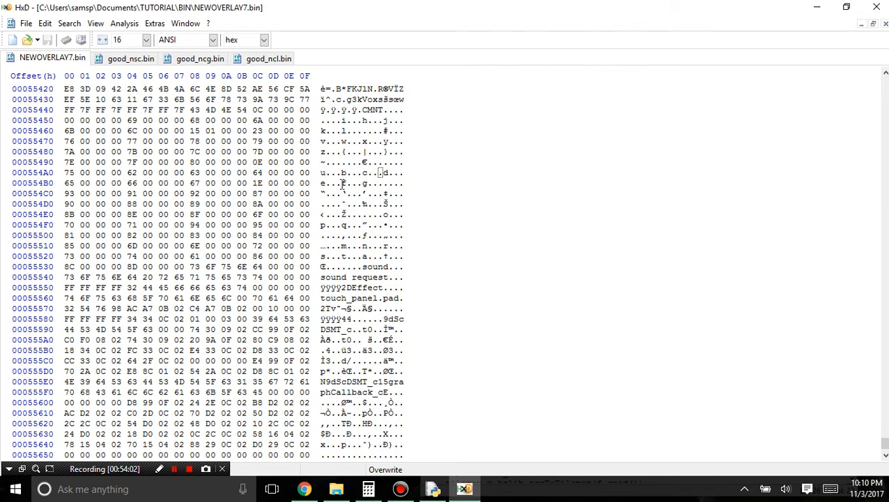
pyautogui.click(878, 7)
# - Launch SM64DS Editor from the desktop and open the ROM TitleTest.nds from the TUTORIAL folder
pyautogui.press('super+d')
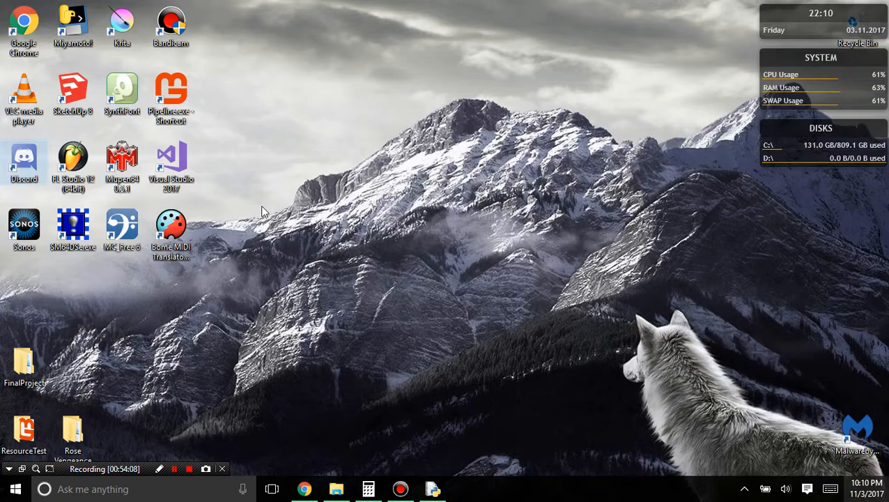
pyautogui.doubleClick(73, 223)
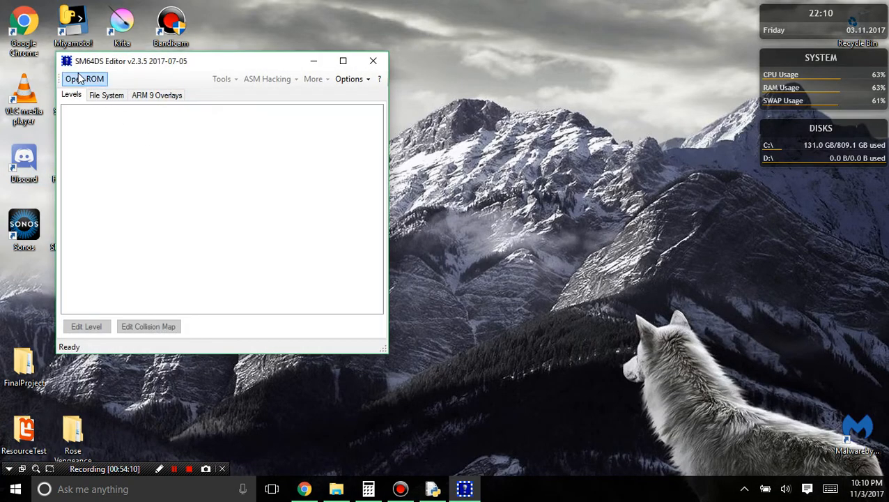
pyautogui.click(84, 78)
pyautogui.click(229, 102)
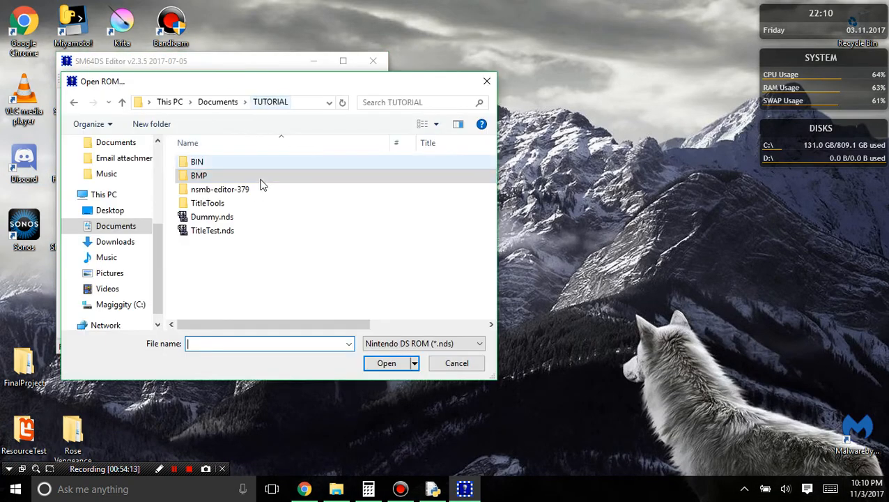
pyautogui.click(237, 231)
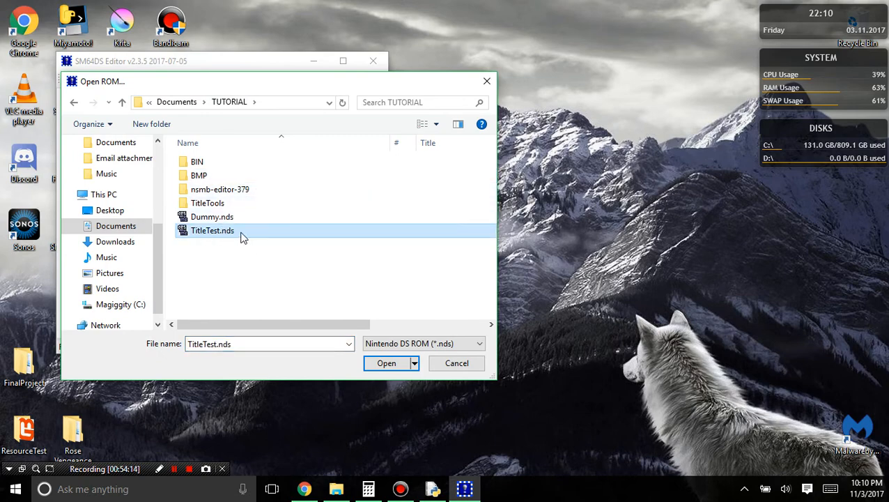
pyautogui.doubleClick(242, 237)
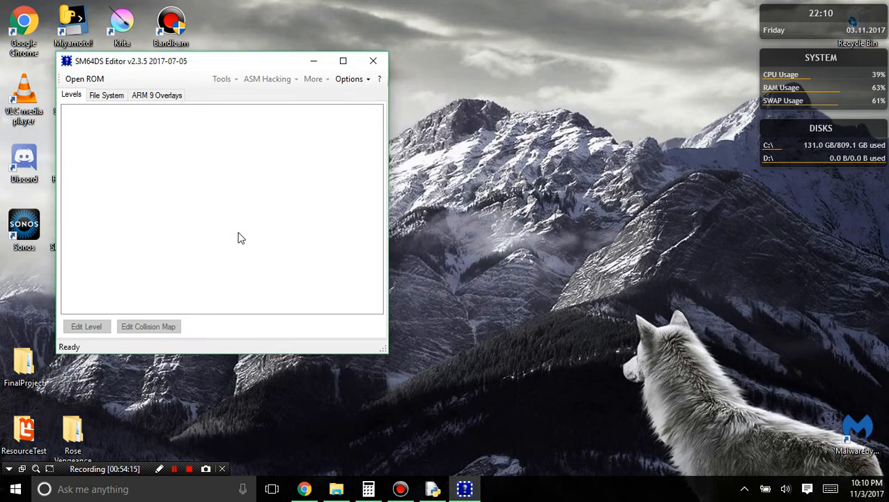
# - Replace Overlay_007 in the ROM's ARM 9 overlays with NEWOVERLAY7.bin from the BIN folder
pyautogui.click(159, 97)
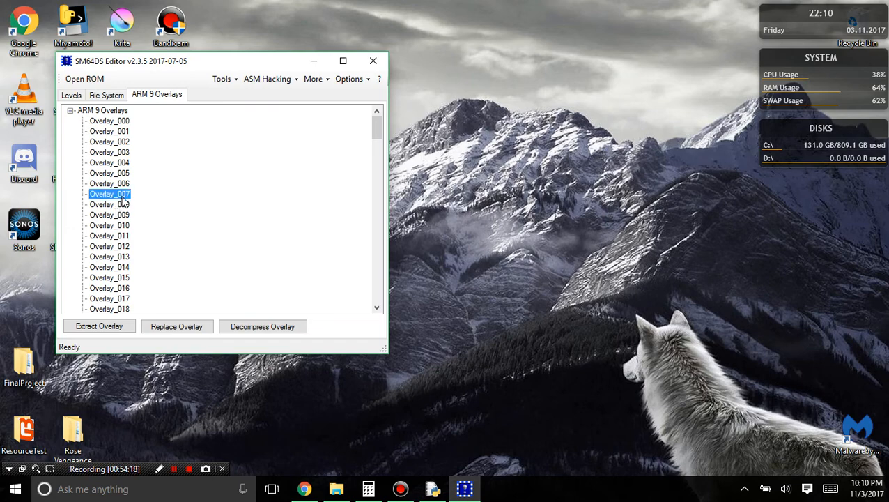
pyautogui.click(174, 325)
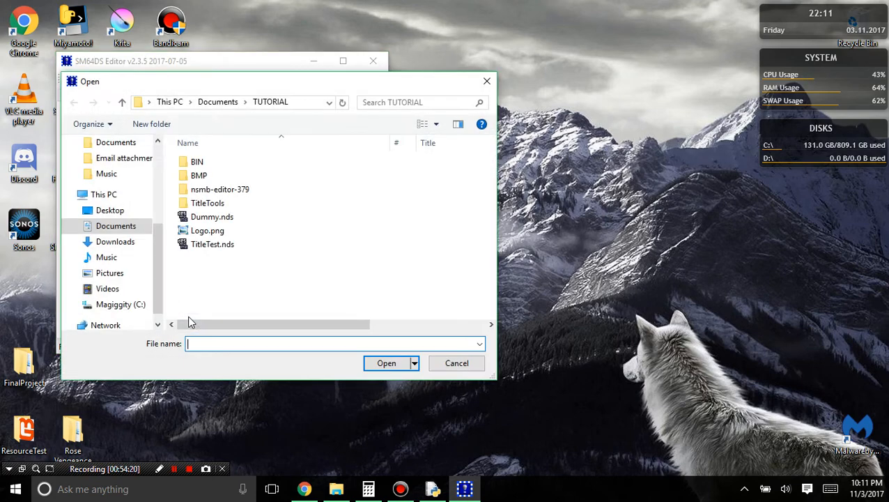
pyautogui.click(234, 172)
pyautogui.doubleClick(233, 163)
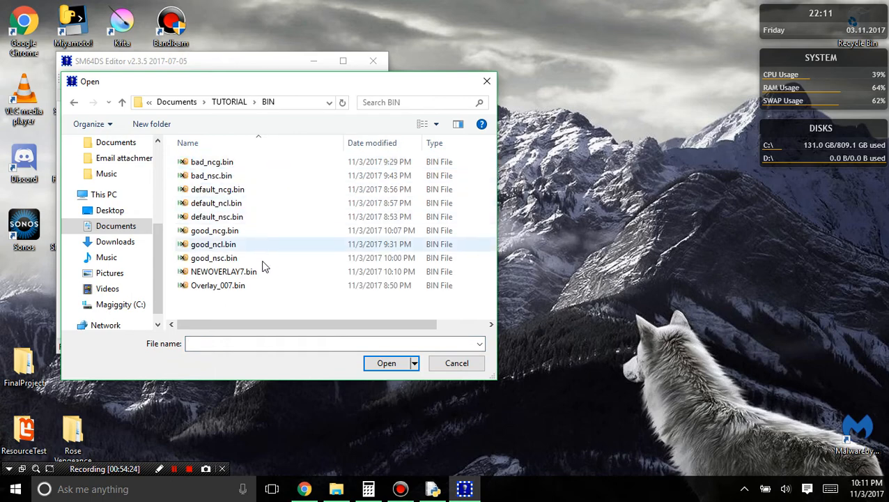
pyautogui.click(223, 273)
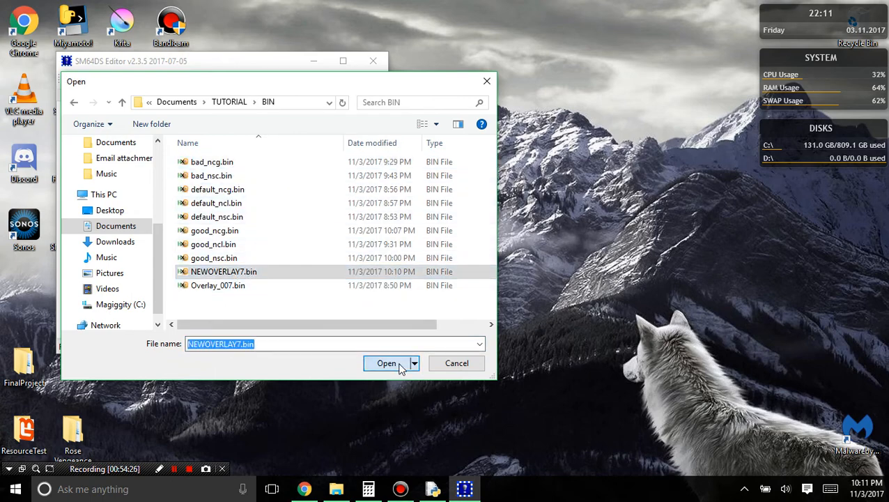
pyautogui.click(394, 363)
# - Run TitleTest.nds from the TUTORIAL folder in DeSmuME, maximize it, start the game to inspect the title image, and close the emulator
pyautogui.click(336, 487)
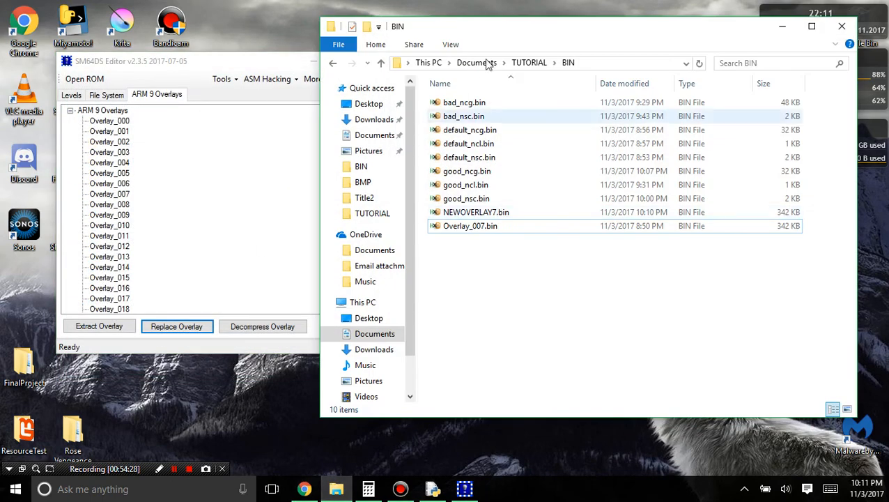
pyautogui.click(529, 63)
pyautogui.doubleClick(508, 188)
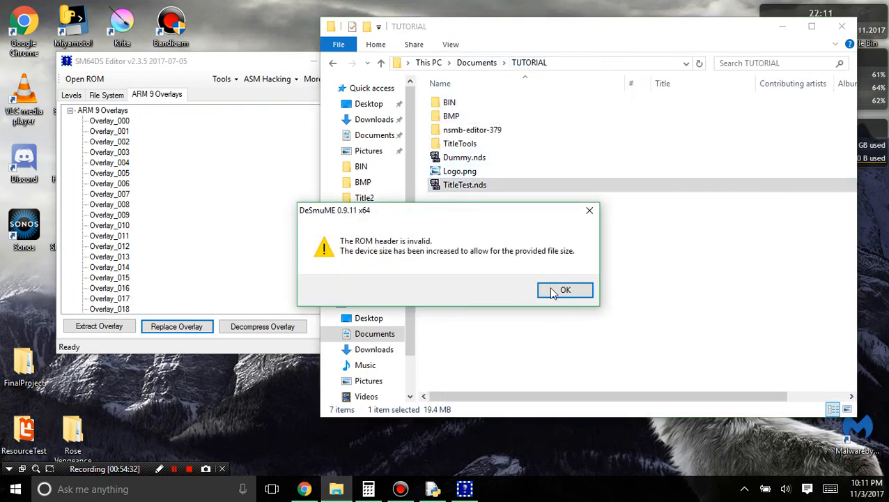
pyautogui.click(554, 290)
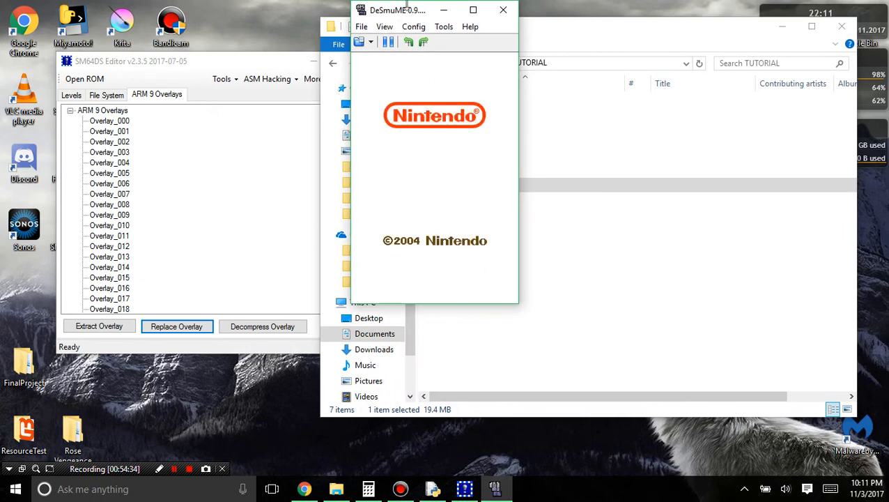
pyautogui.moveTo(408, 104); pyautogui.dragTo(397, 3)
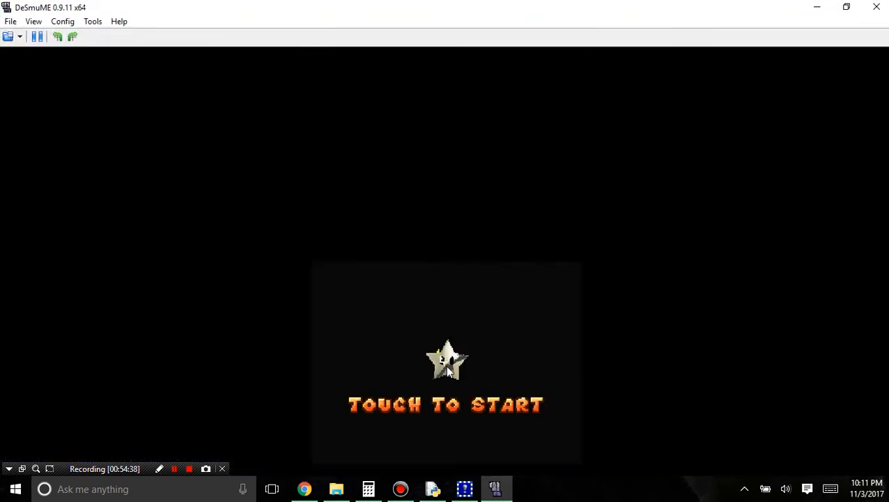
pyautogui.click(445, 365)
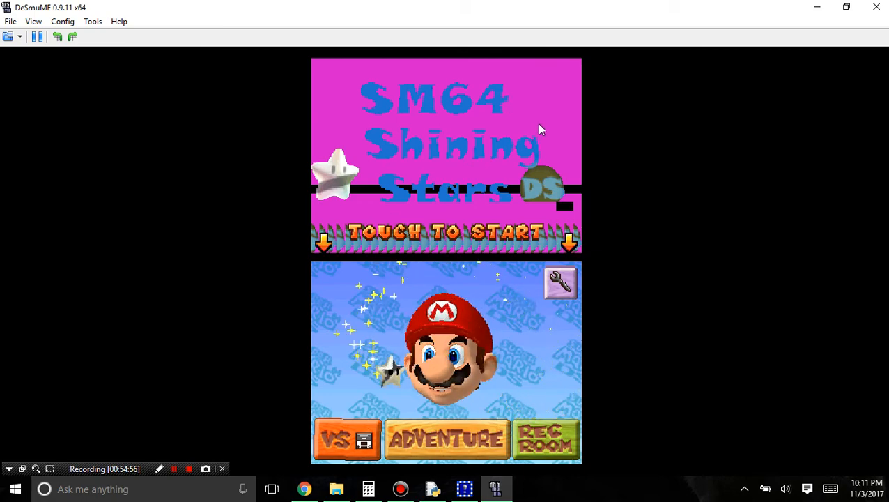
pyautogui.click(876, 7)
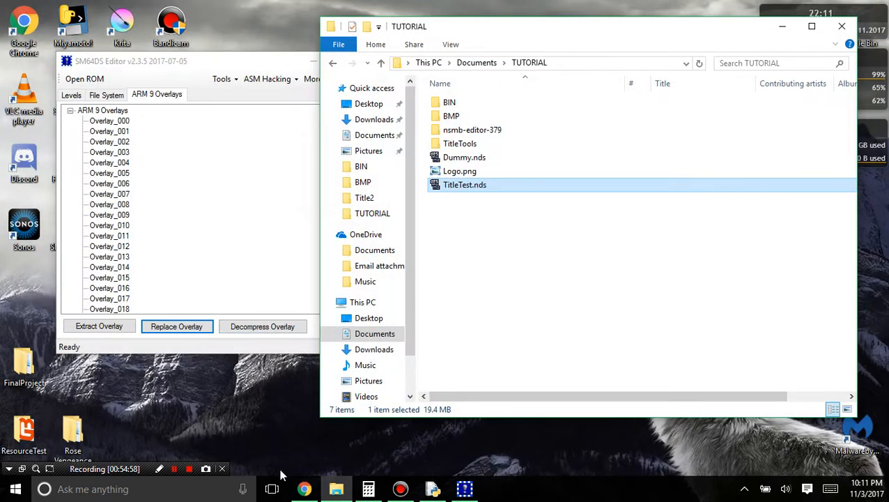
# - Check the forum offset table and reopen NEWOVERLAY7.bin from the TUTORIAL\BIN folder in HxD
pyautogui.click(304, 489)
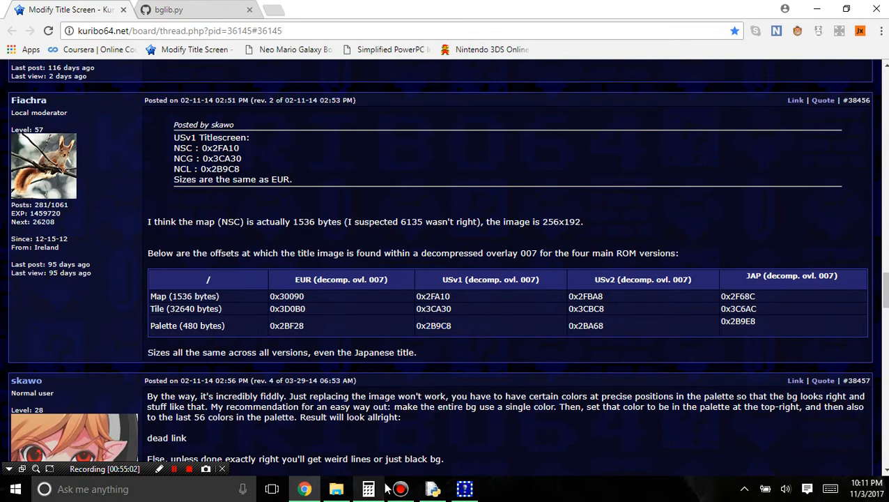
pyautogui.click(337, 488)
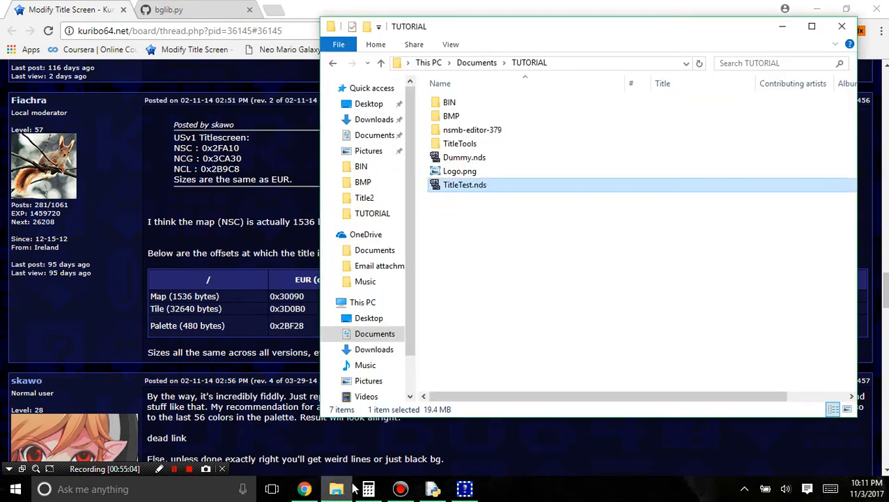
pyautogui.click(476, 63)
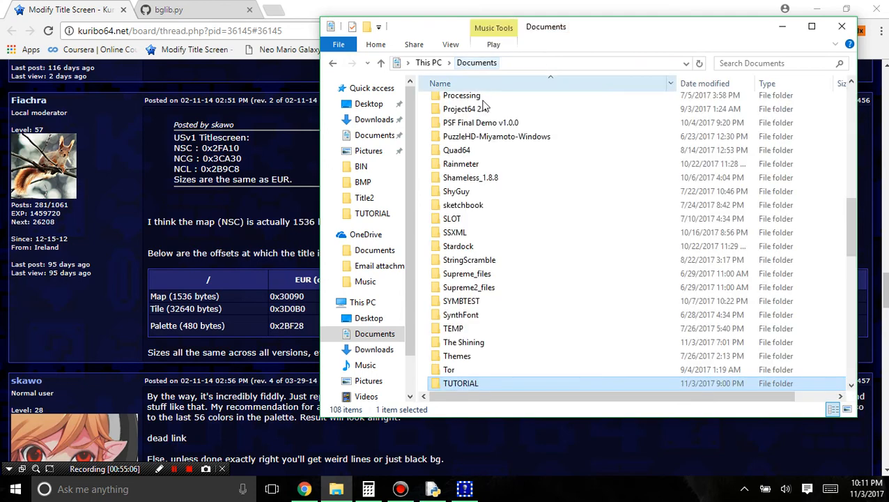
pyautogui.scroll(-2, 506, 251)
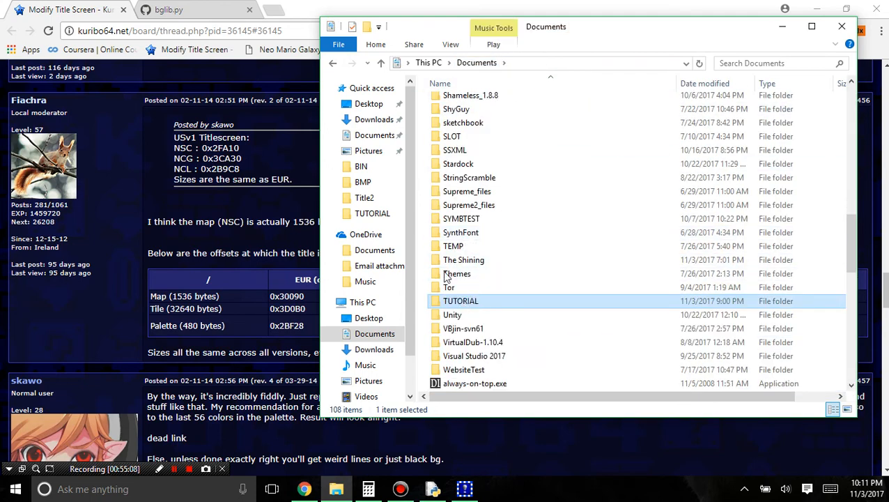
pyautogui.doubleClick(459, 301)
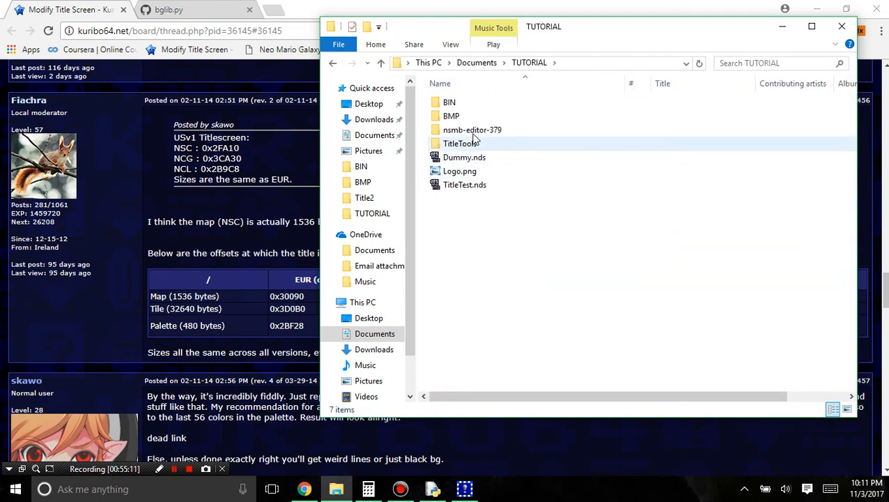
pyautogui.doubleClick(463, 104)
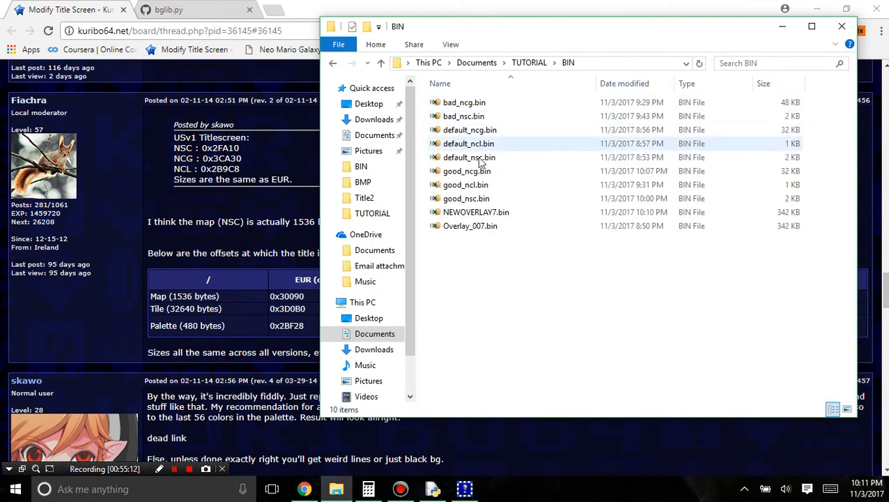
pyautogui.doubleClick(484, 211)
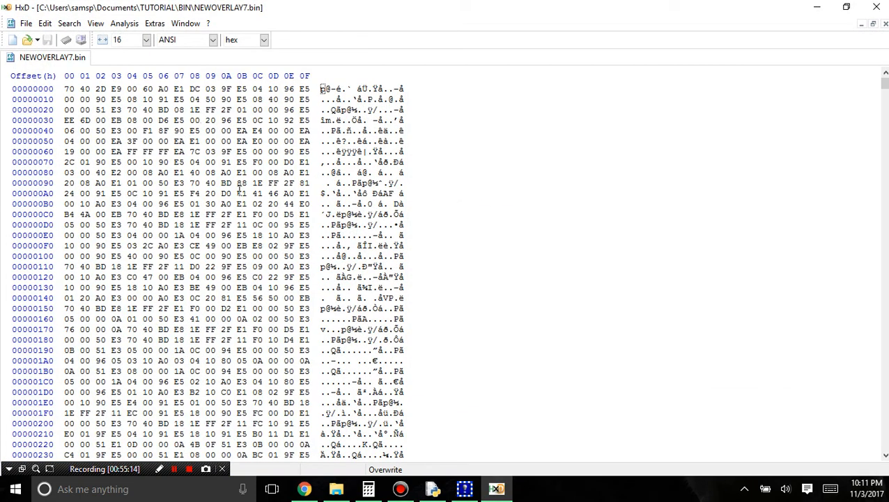
# - Look up the USv1 tile offset in the forum table and inspect the data at hex offset 3CA30 in NEWOVERLAY7.bin
pyautogui.hotkey('ctrl', 'g')
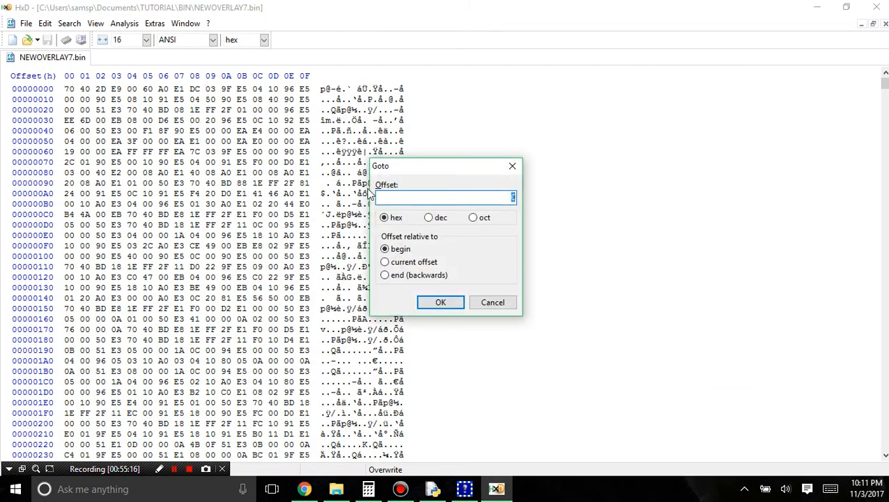
pyautogui.click(305, 489)
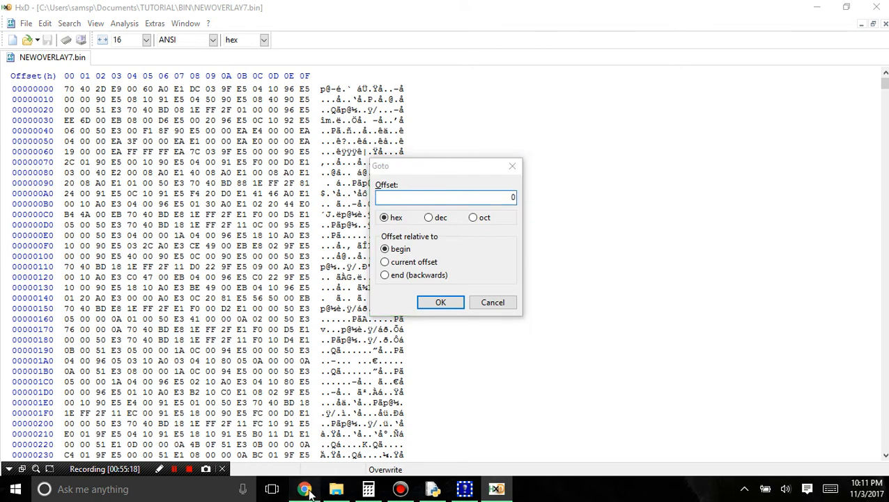
pyautogui.moveTo(453, 308); pyautogui.dragTo(427, 313)
pyautogui.click(495, 490)
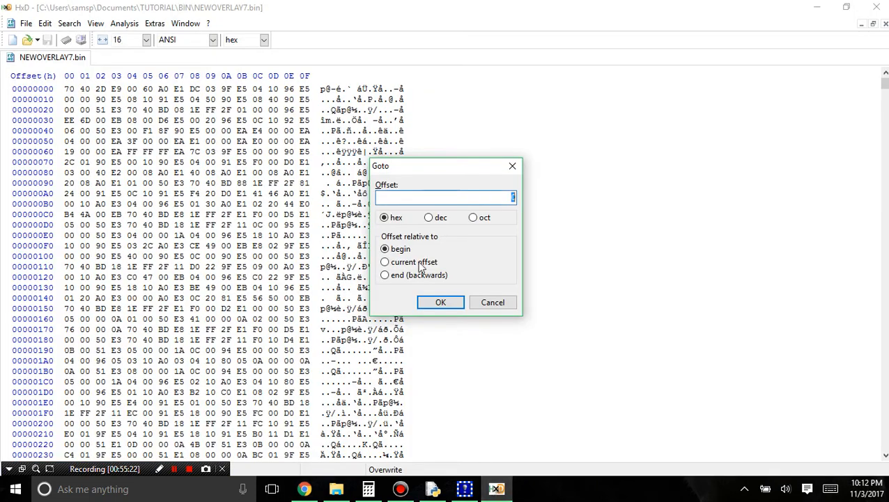
pyautogui.click(442, 303)
pyautogui.scroll(-1, 159, 333)
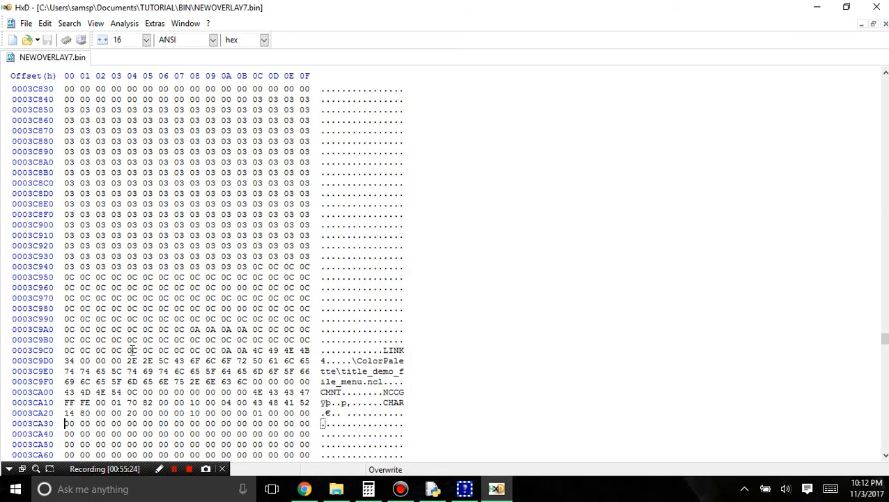
# - Look up the USv1 palette offset and examine the palette data around hex offset 2B9C8 in NEWOVERLAY7.bin
pyautogui.click(304, 491)
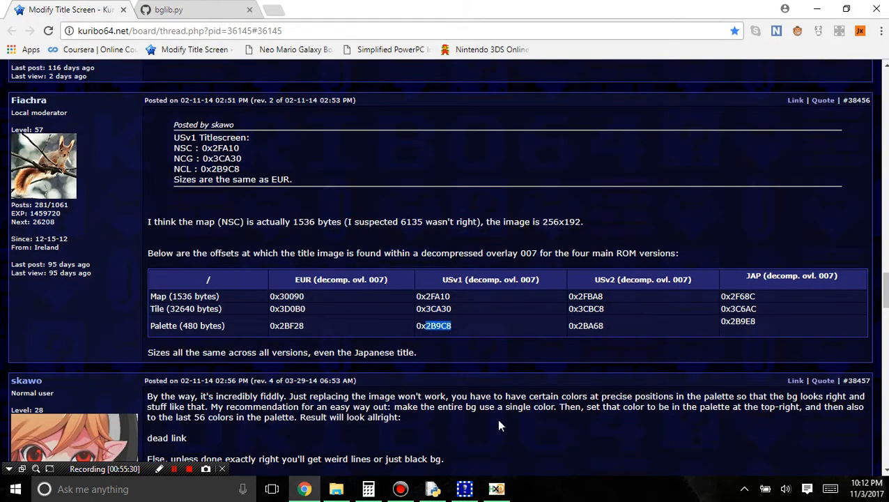
pyautogui.click(488, 489)
pyautogui.hotkey('ctrl', 'f')
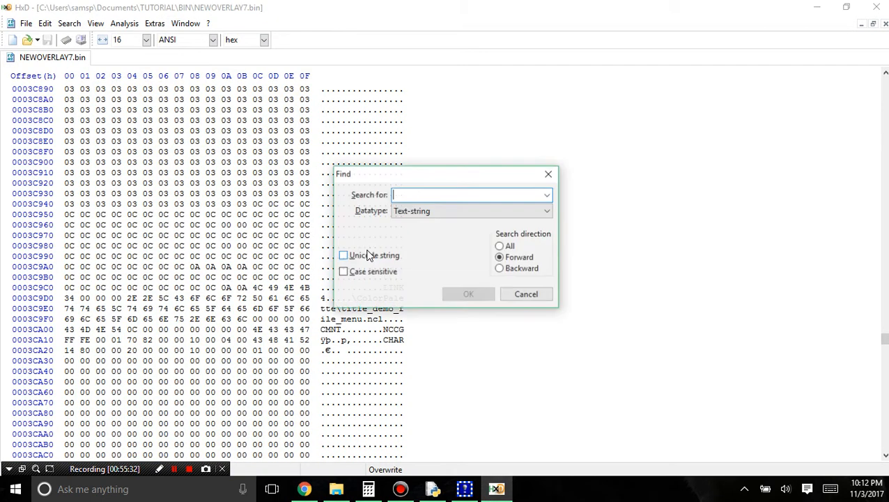
pyautogui.click(519, 294)
pyautogui.hotkey('ctrl', 'g')
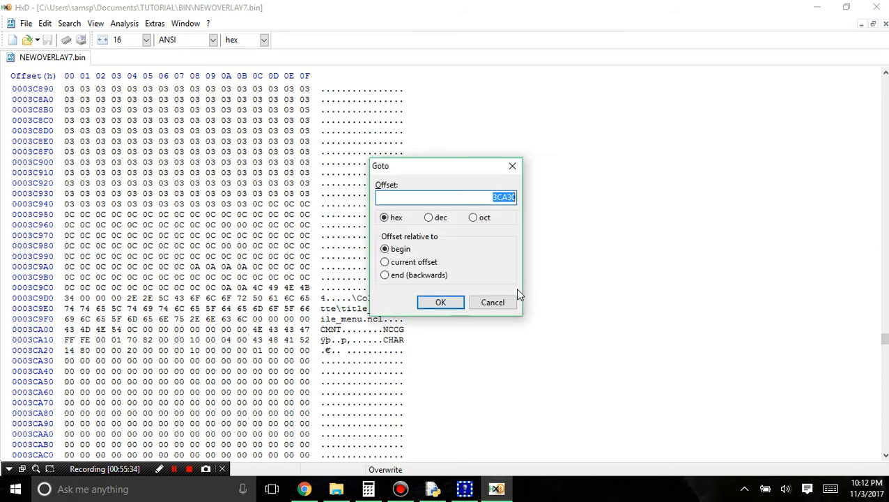
pyautogui.write('2B9C8')
pyautogui.click(452, 301)
pyautogui.scroll(-4, 235, 284)
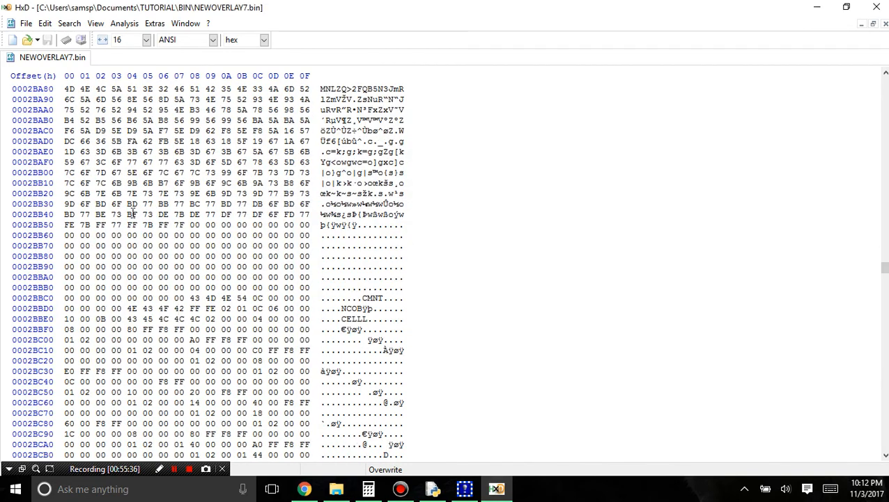
pyautogui.scroll(7, 132, 214)
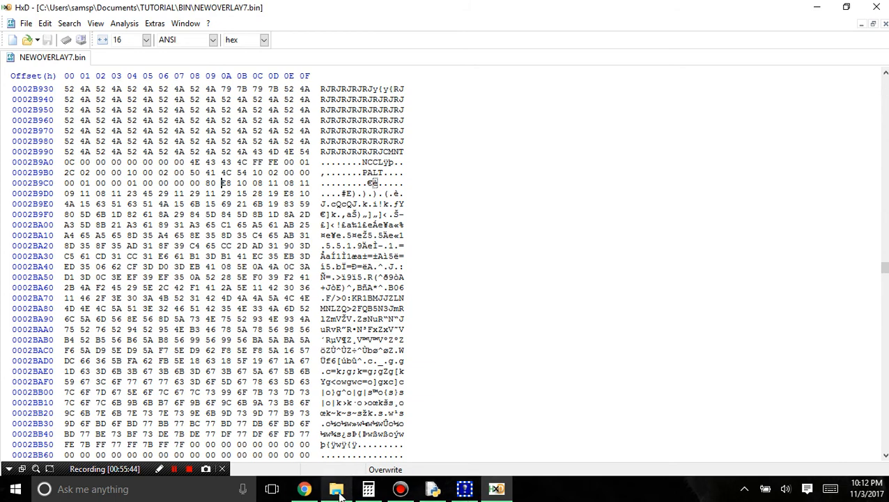
# - Switch to SM64DS Editor and replace Overlay_007 with NEWOVERLAY7.bin from the TUTORIAL\BIN folder
pyautogui.click(493, 488)
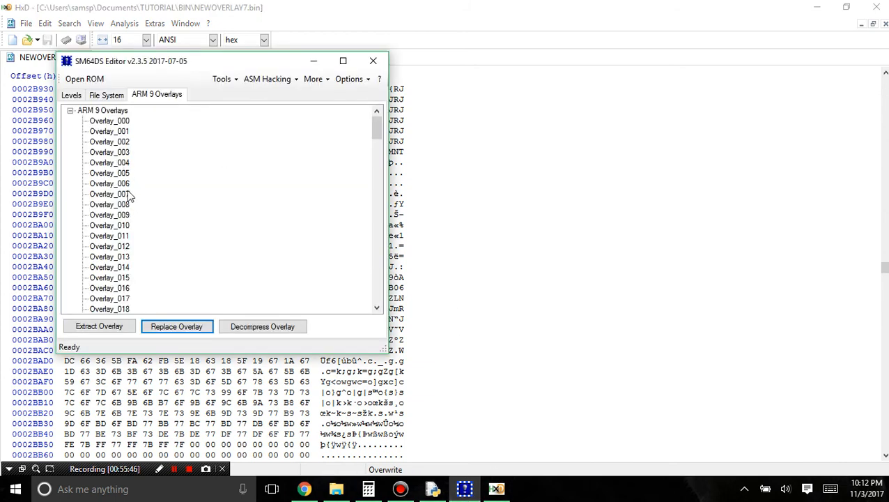
pyautogui.click(198, 326)
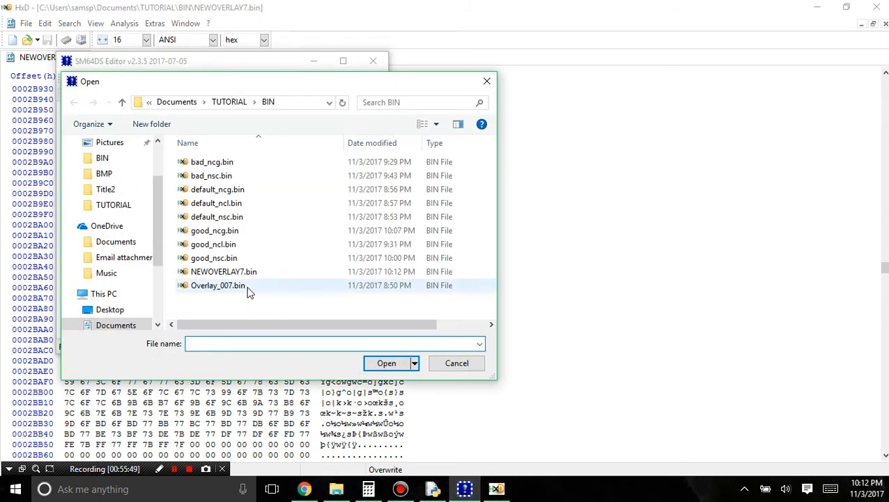
pyautogui.click(251, 273)
pyautogui.doubleClick(250, 274)
# - Run TitleTest.nds from the TUTORIAL folder in DeSmuME, start the game and maximize the emulator to inspect the title image
pyautogui.click(336, 488)
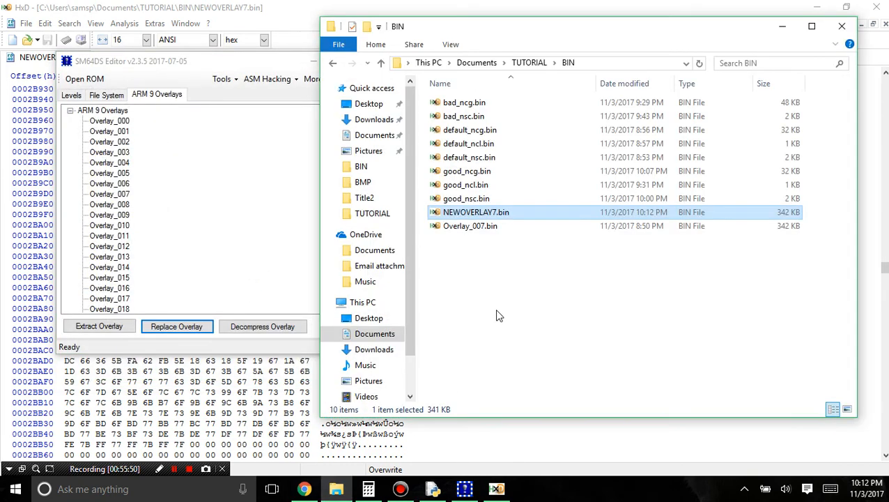
pyautogui.click(528, 63)
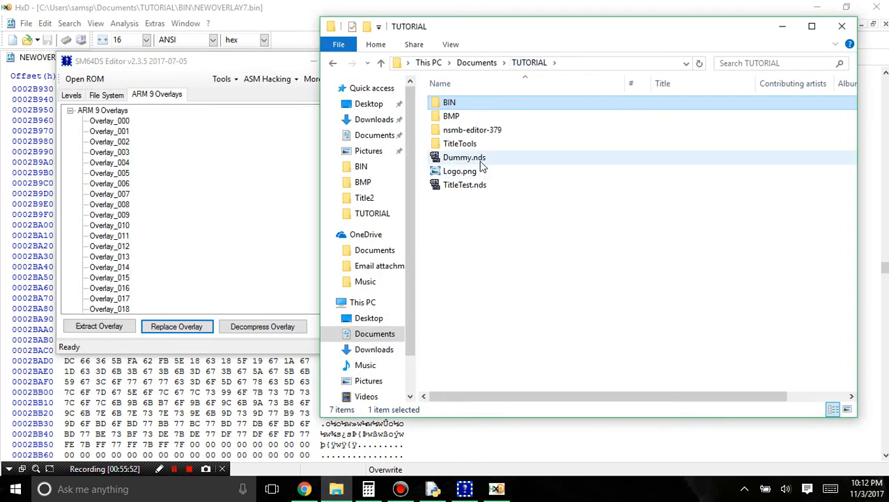
pyautogui.doubleClick(477, 185)
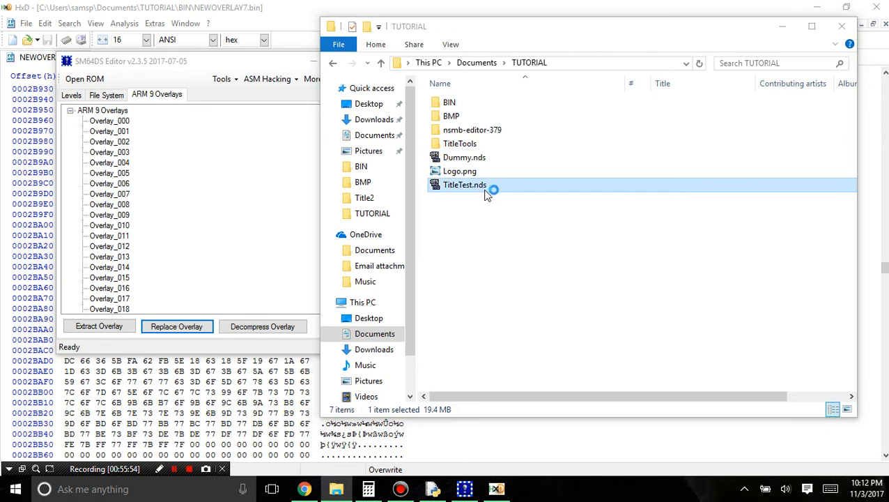
pyautogui.click(569, 291)
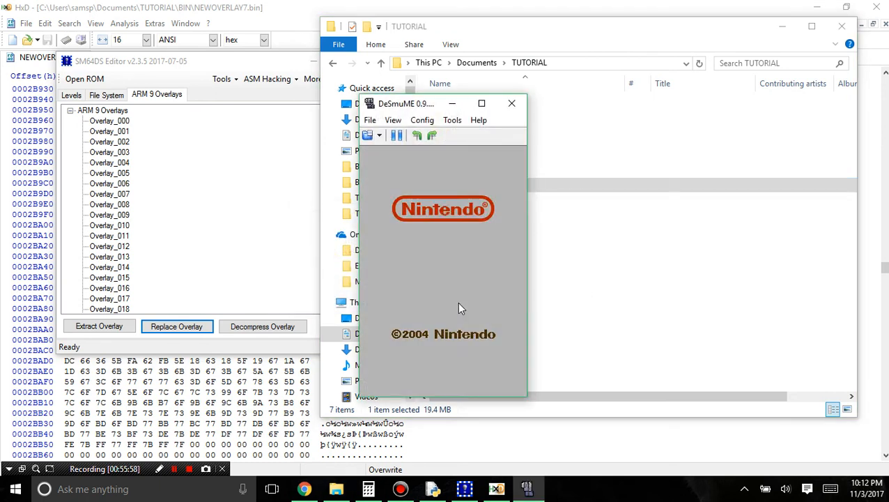
pyautogui.click(458, 309)
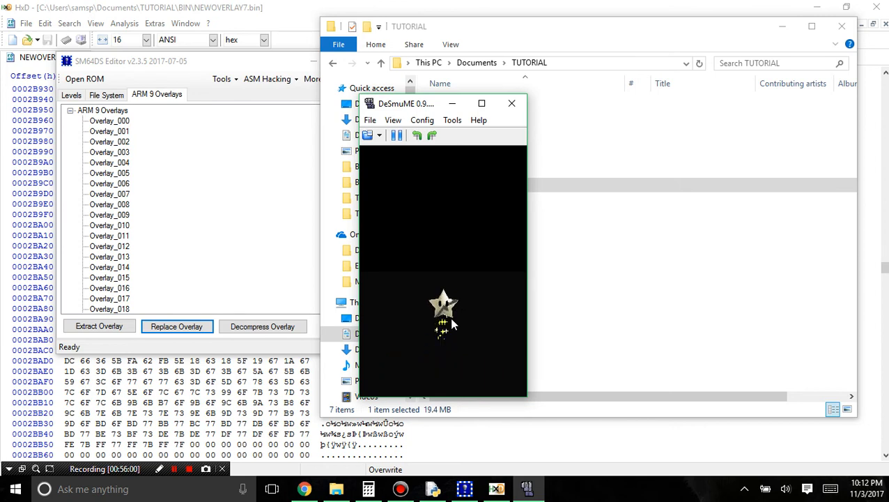
pyautogui.doubleClick(408, 112)
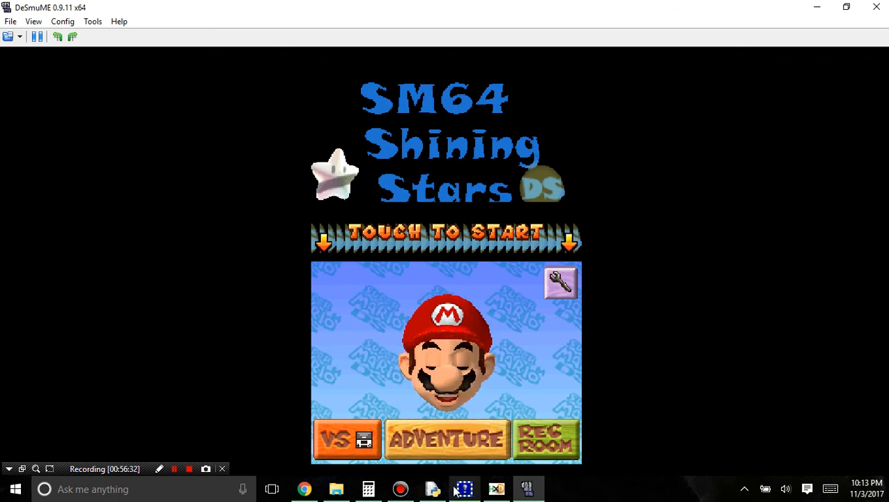
# - Review the run.py tile list and the title screen in DeSmuME, and switch to the forum offset table in Chrome
pyautogui.click(433, 488)
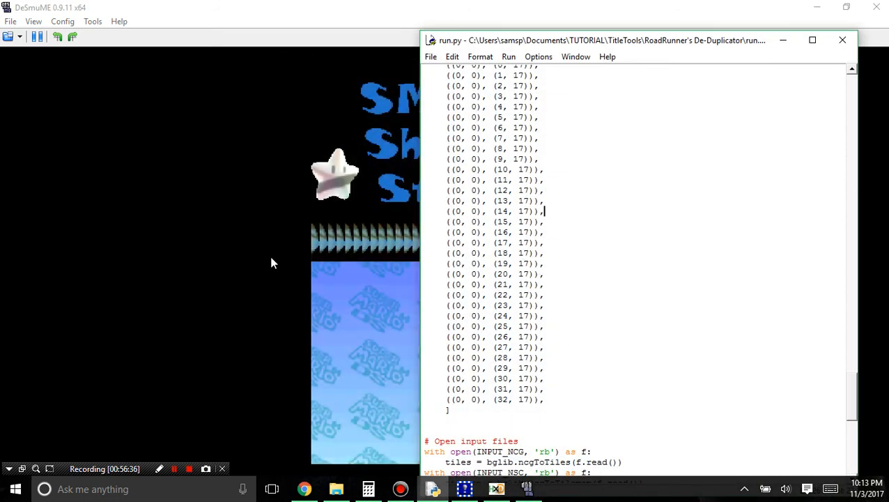
pyautogui.click(340, 14)
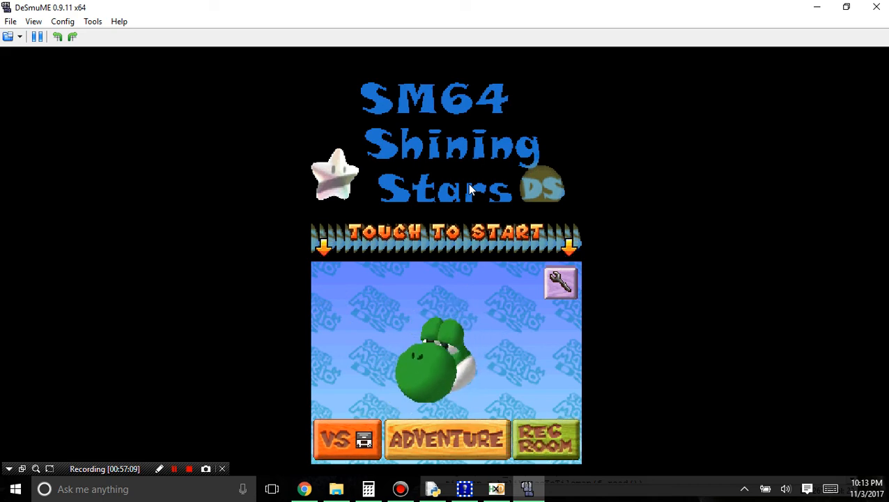
pyautogui.press('Return')
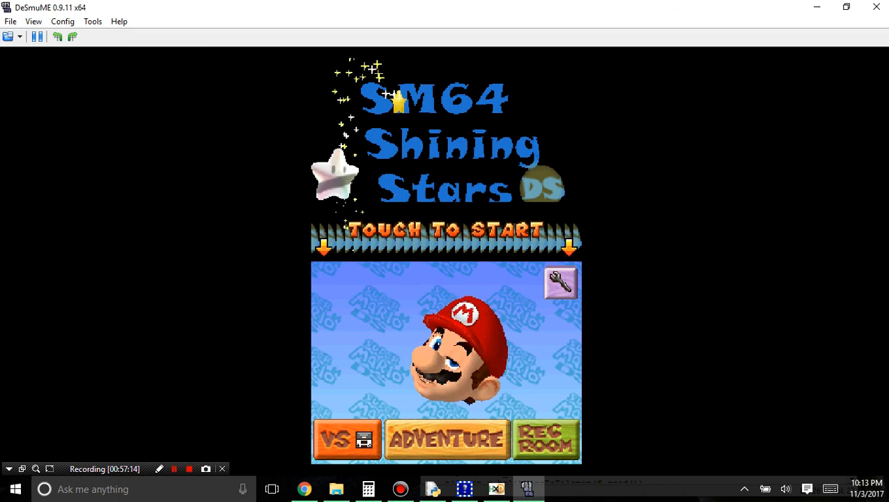
pyautogui.hotkey('alt', 'Tab')
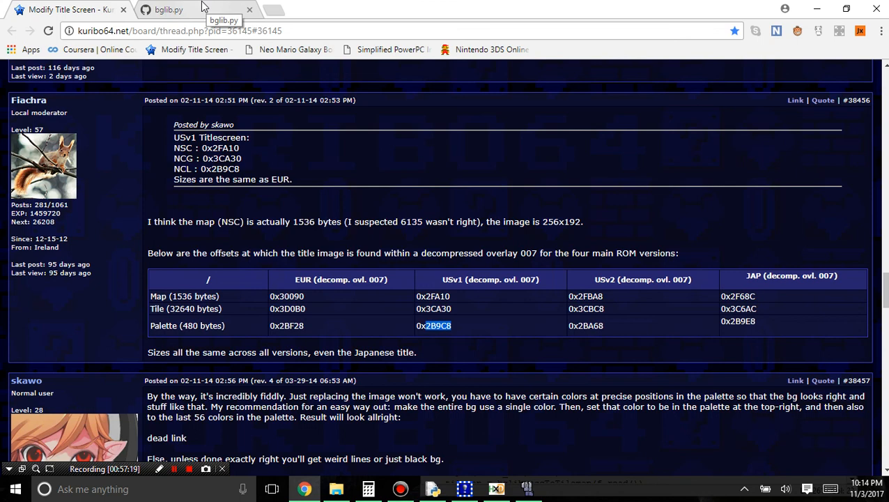
pyautogui.click(374, 326)
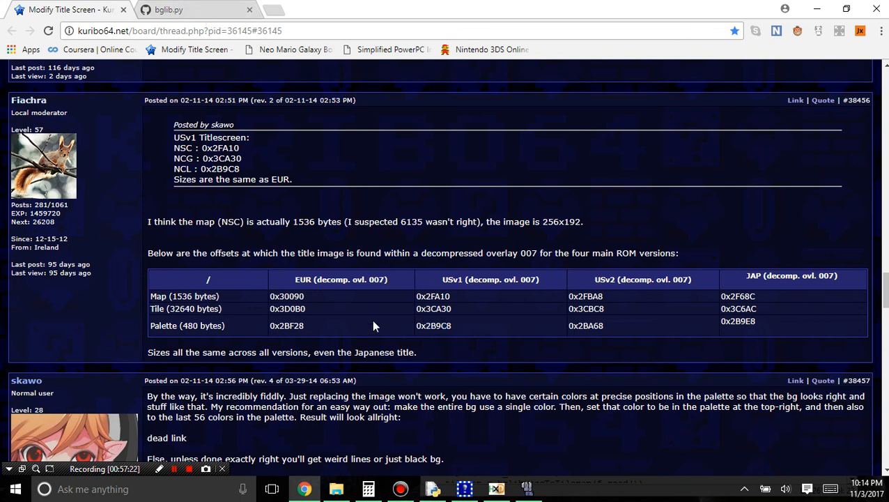